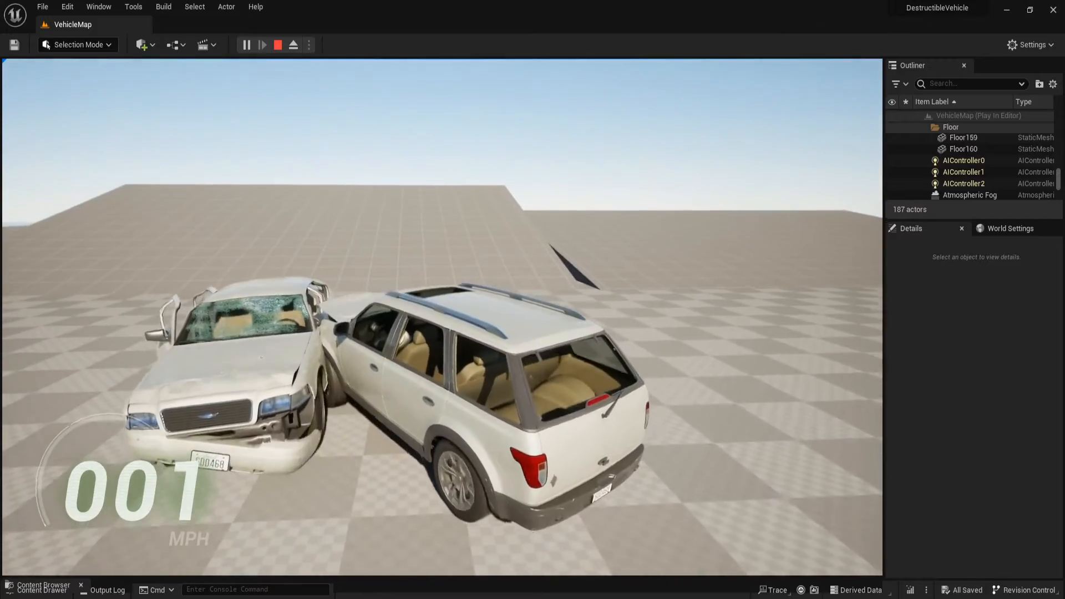
Test-drive the white SUV in the running VehicleMap simulation and crash it into the other cars
{"action": "key", "text": "w"}
{"action": "key", "text": "a"}
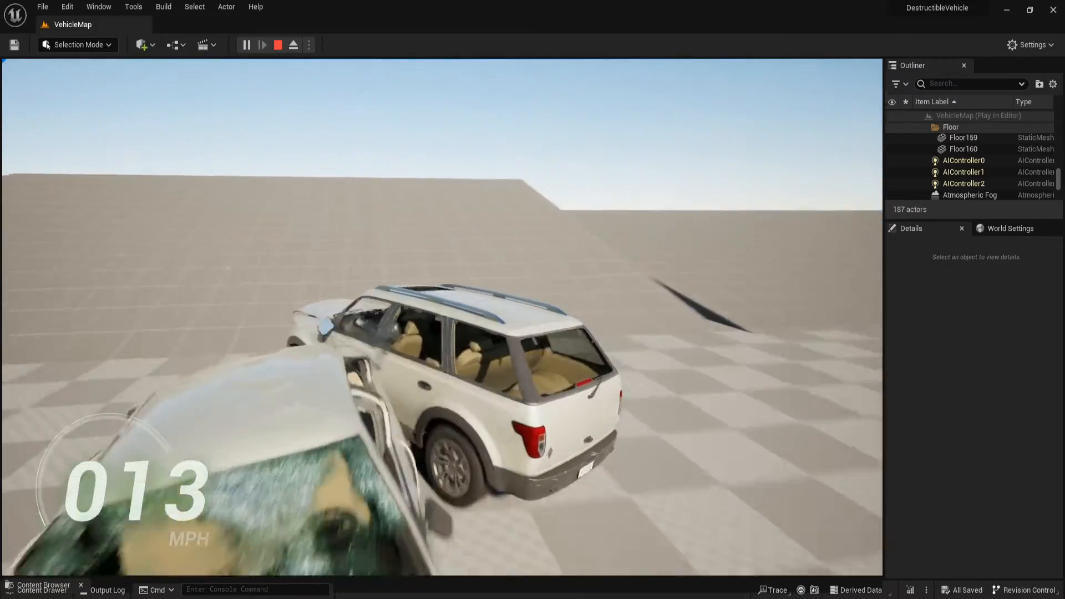
{"action": "key", "text": "s"}
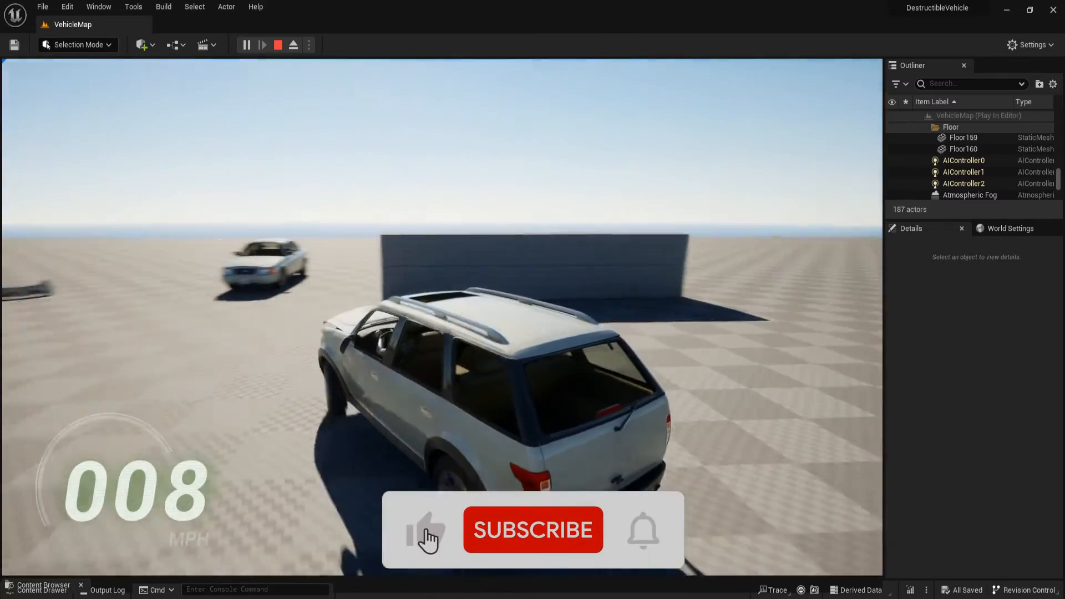
{"action": "key", "text": "w"}
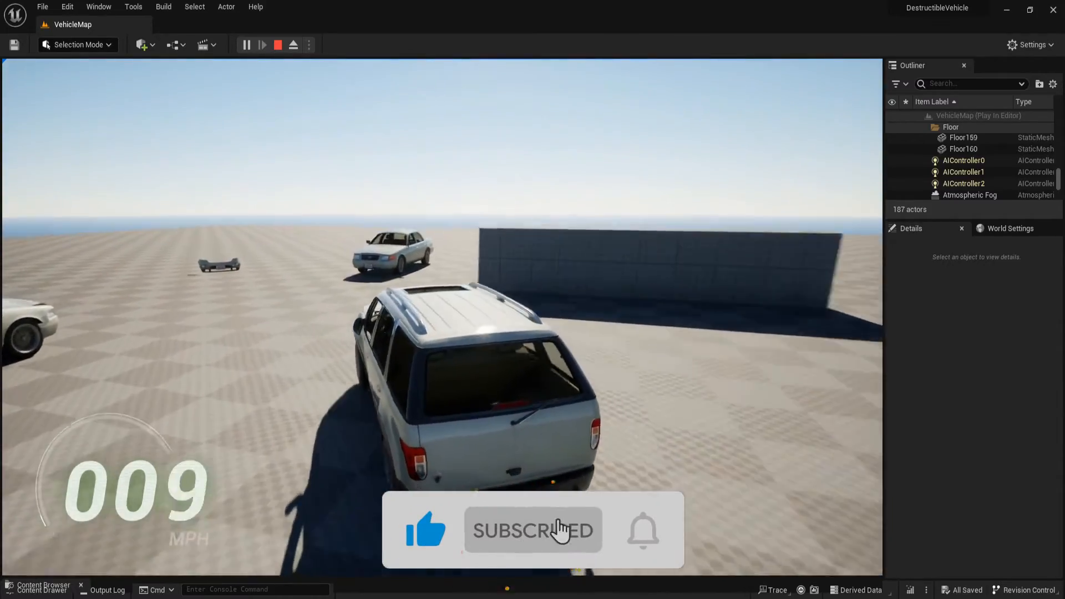
{"action": "key", "text": "d"}
{"action": "key", "text": "d"}
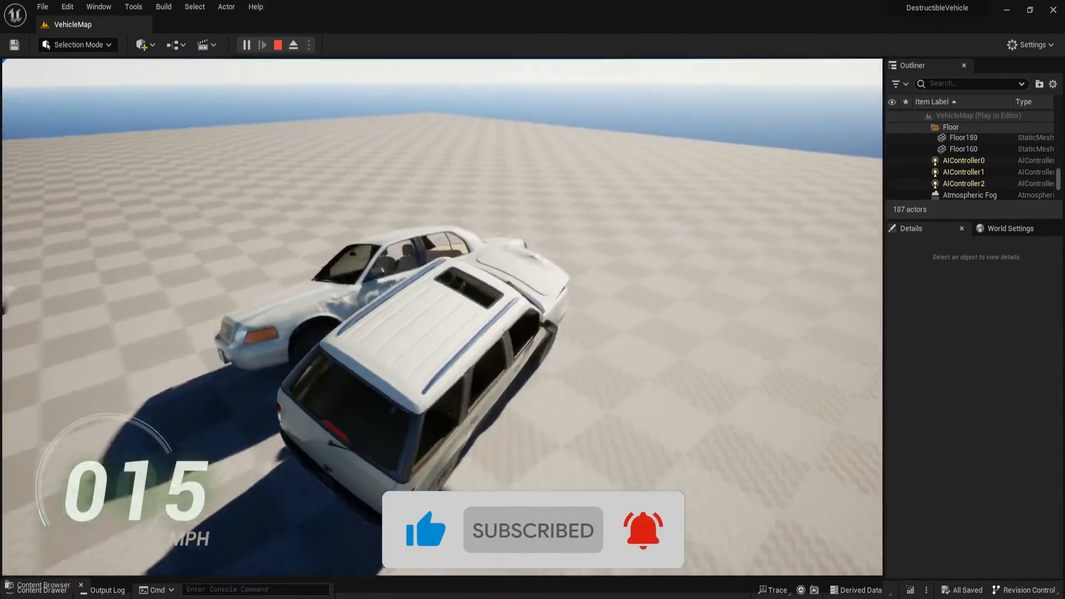
{"action": "key", "text": "w"}
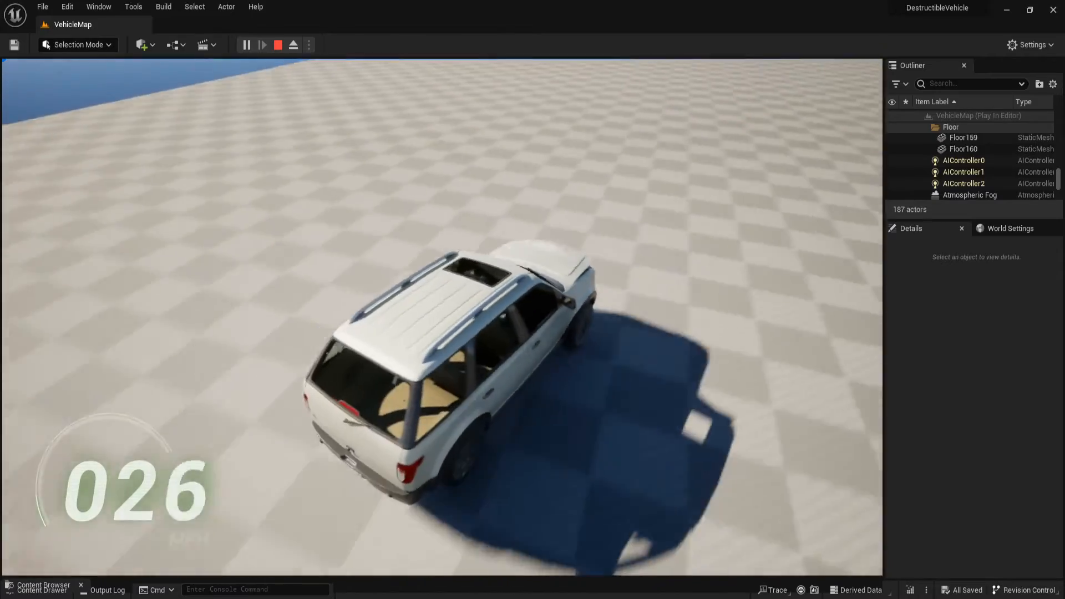
Drive the damaged SUV up and off the ramp, and continue across the open floor
{"action": "key", "text": "d"}
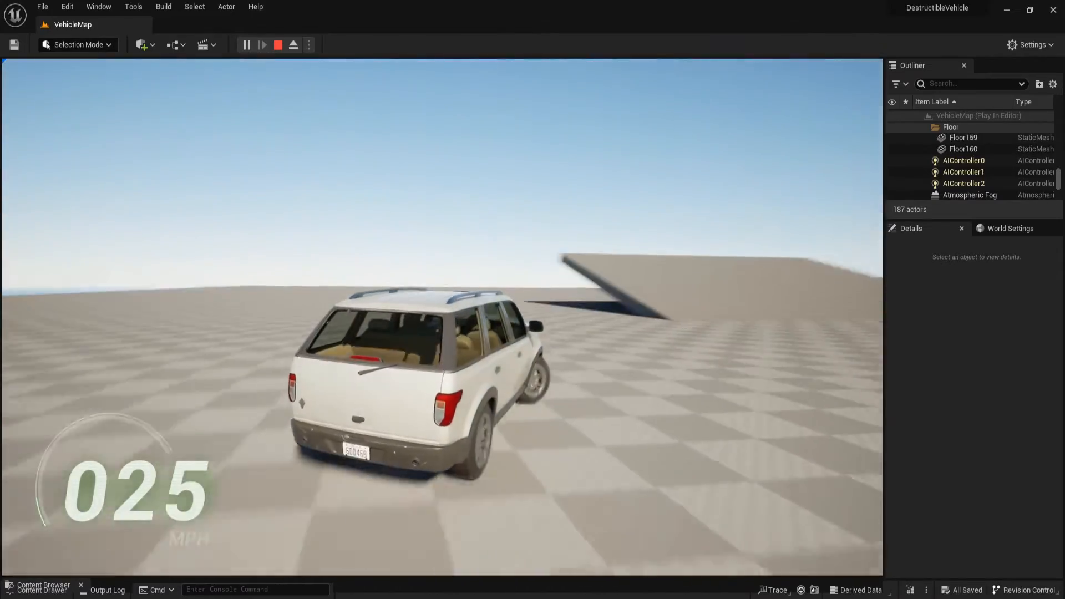
{"action": "key", "text": "a"}
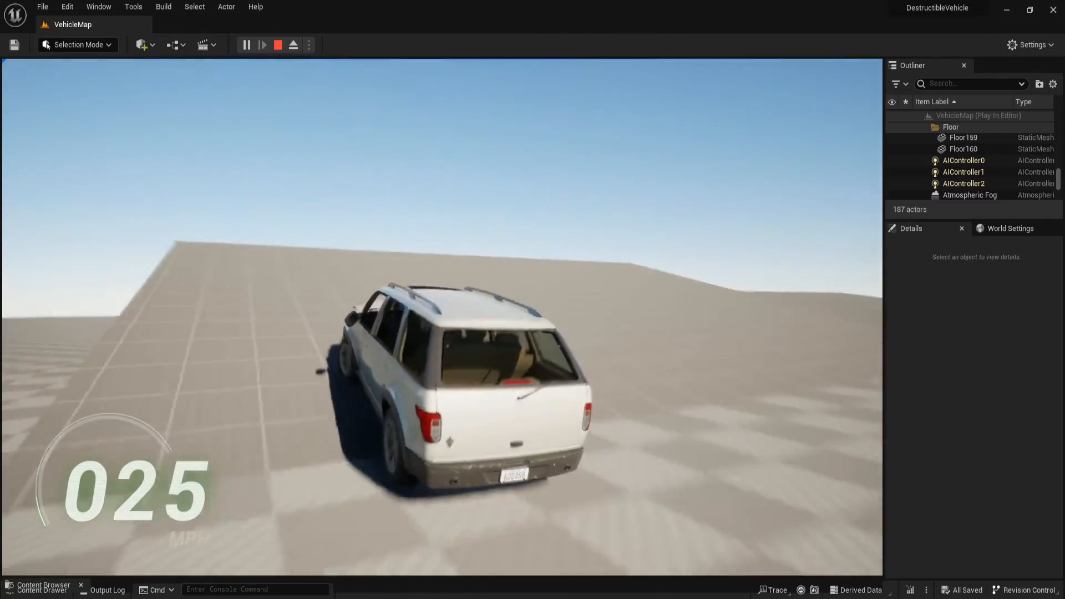
{"action": "key", "text": "a"}
{"action": "key", "text": "w"}
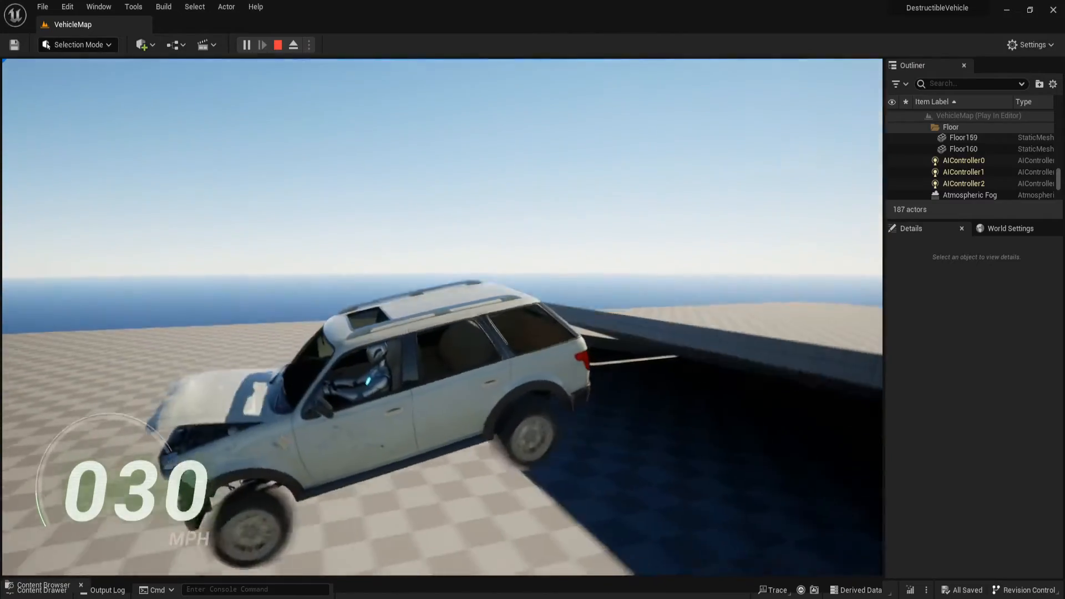
{"action": "key", "text": "a"}
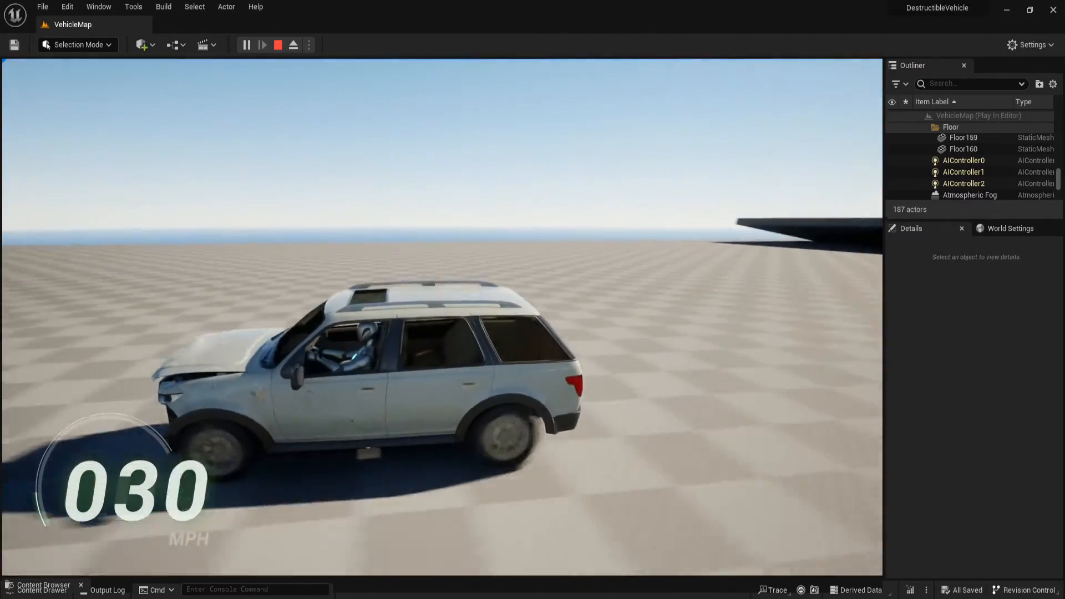
{"action": "key", "text": "w"}
{"action": "key", "text": "d"}
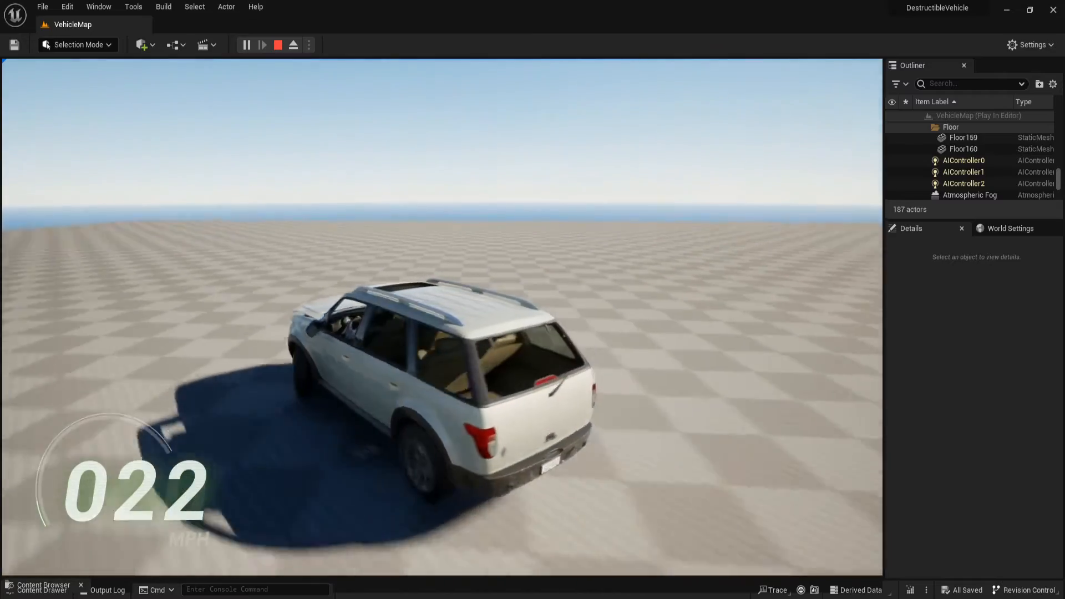
{"action": "key", "text": "w"}
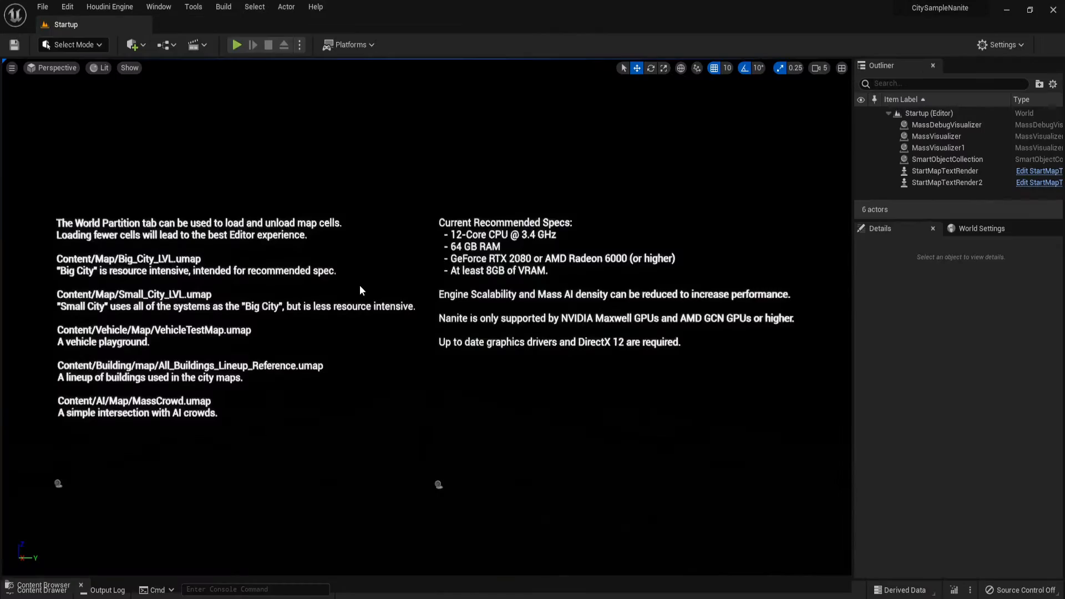
Switch to the CitySampleNanite project and open the vehCar_vehicle05 folder under Content/Vehicle
{"action": "key", "text": "ctrl+space"}
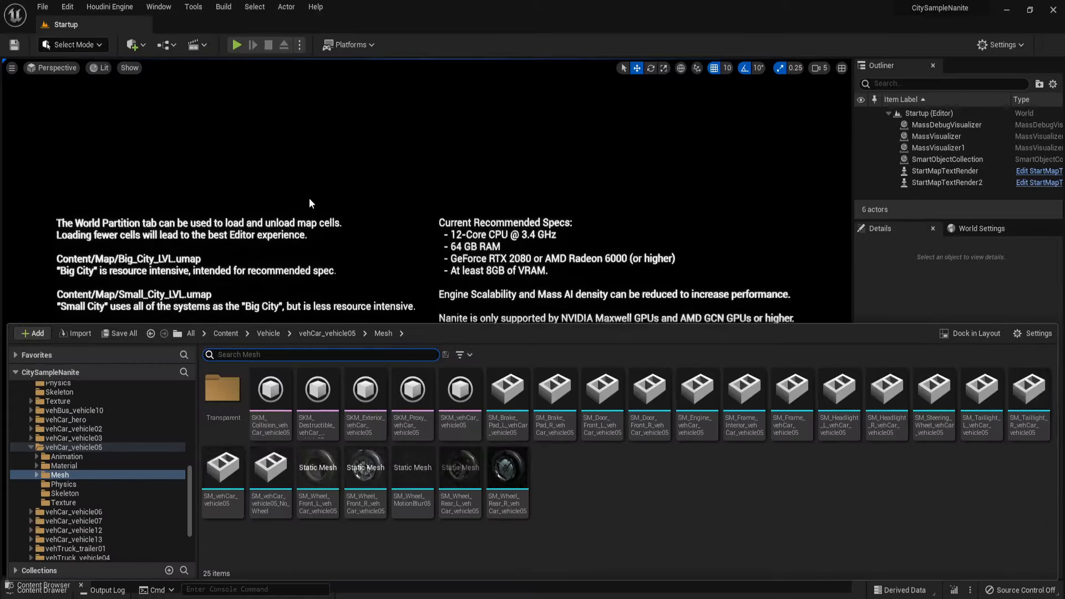
{"action": "scroll", "coordinate": [89, 491], "scroll_direction": "up", "scroll_amount": 2}
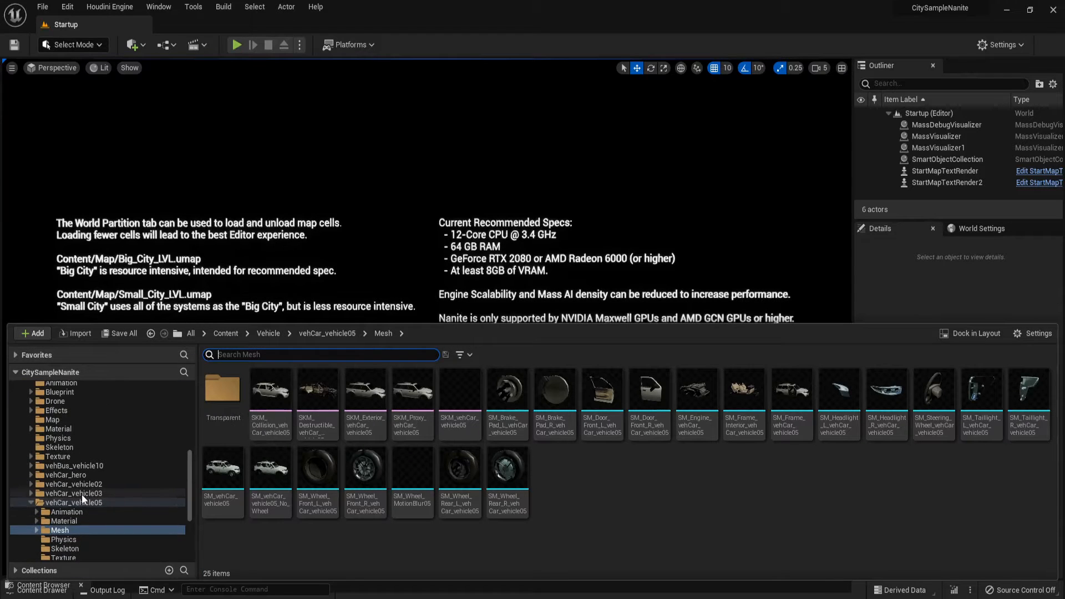
{"action": "left_click", "coordinate": [39, 502]}
{"action": "scroll", "coordinate": [61, 477], "scroll_direction": "up", "scroll_amount": 3}
{"action": "left_click", "coordinate": [51, 466]}
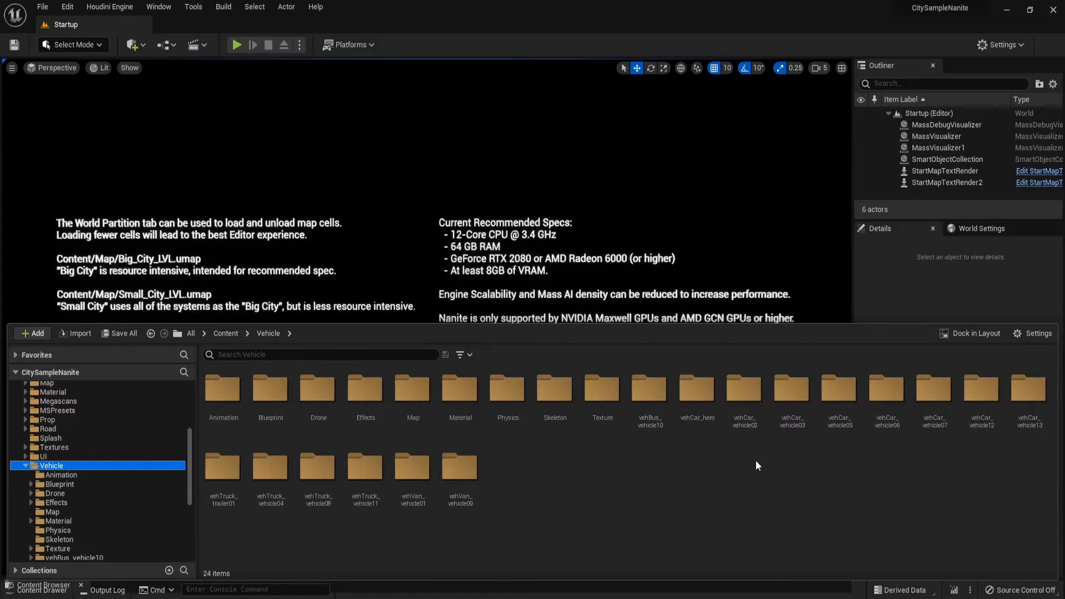
{"action": "double_click", "coordinate": [843, 423]}
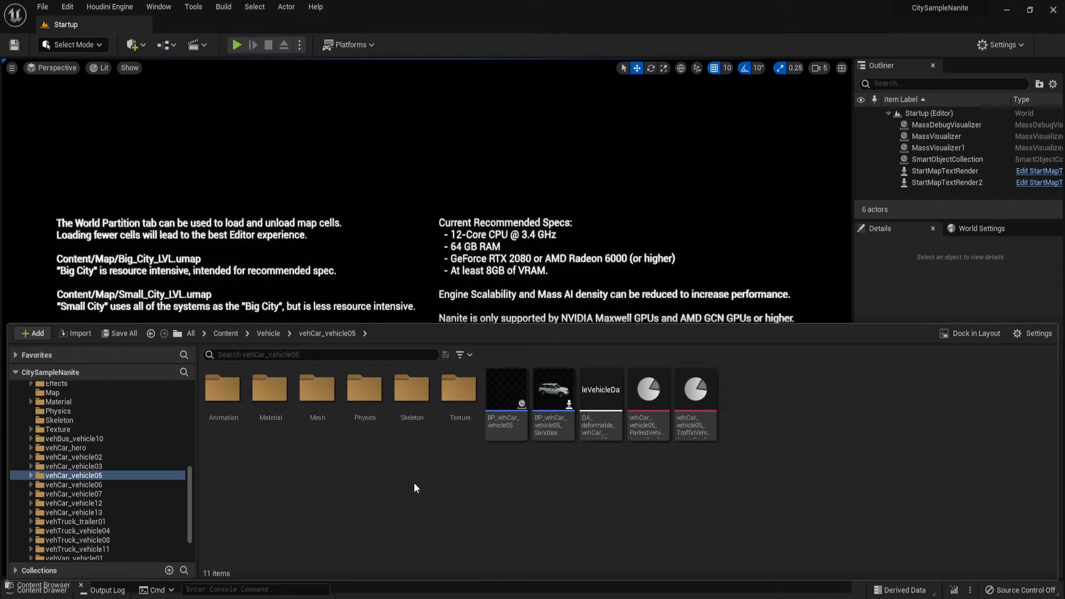
Start migrating the six vehCar_vehicle05 subfolders: Animation, Material, Mesh, Physics, Skeleton and Texture
{"action": "left_click", "coordinate": [244, 430]}
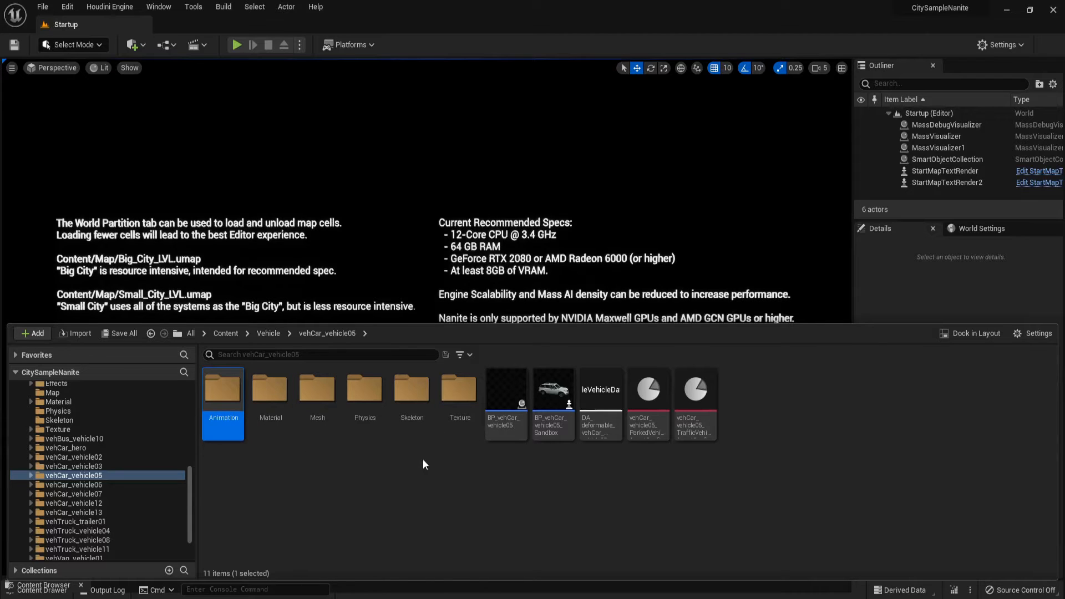
{"action": "left_click", "coordinate": [459, 434], "text": "shift"}
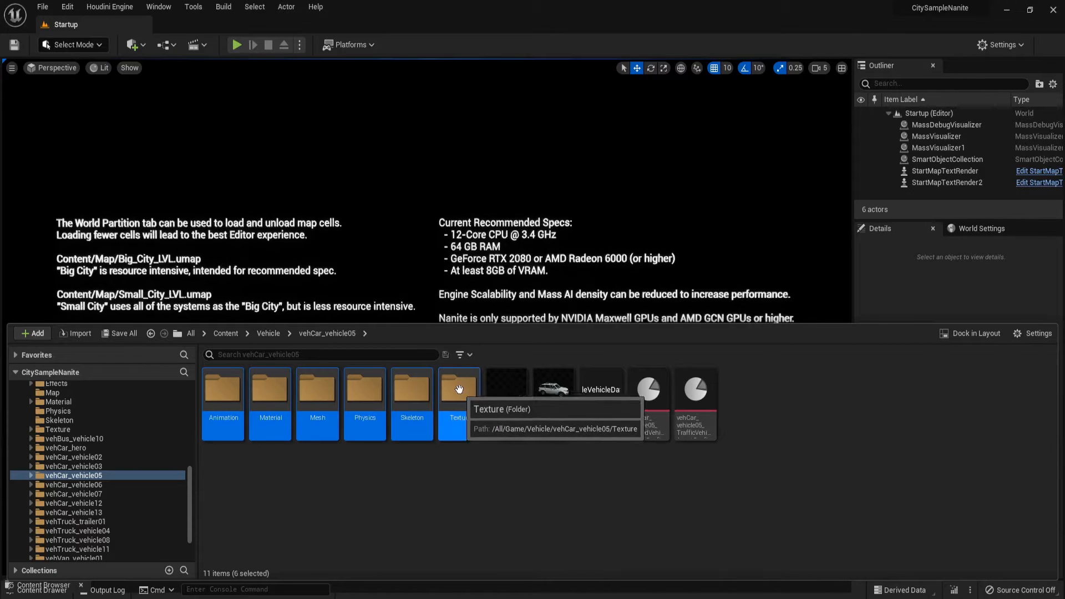
{"action": "right_click", "coordinate": [459, 387]}
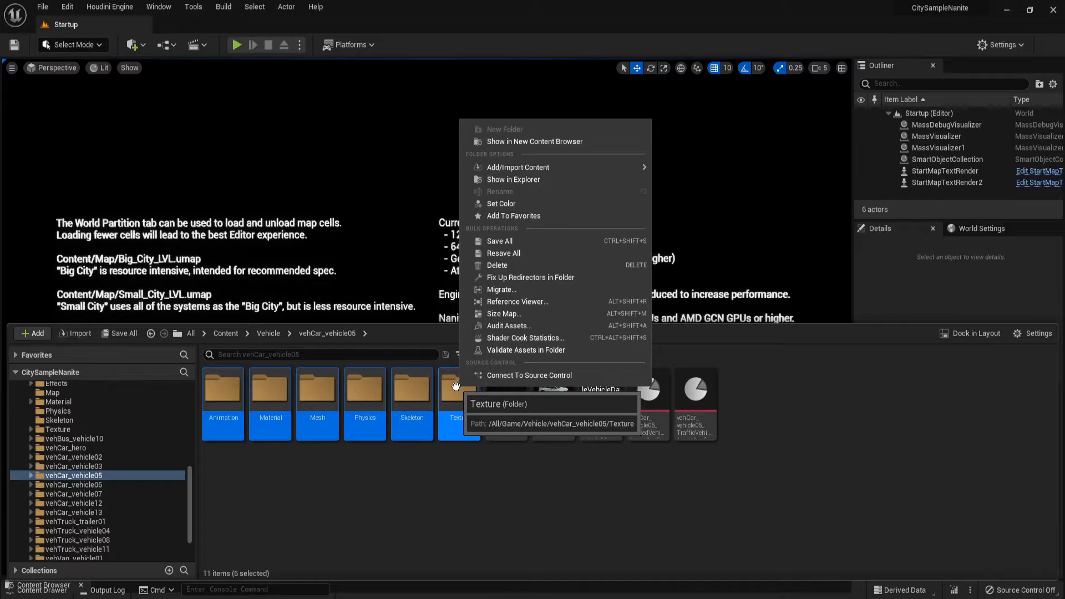
{"action": "left_click", "coordinate": [497, 291]}
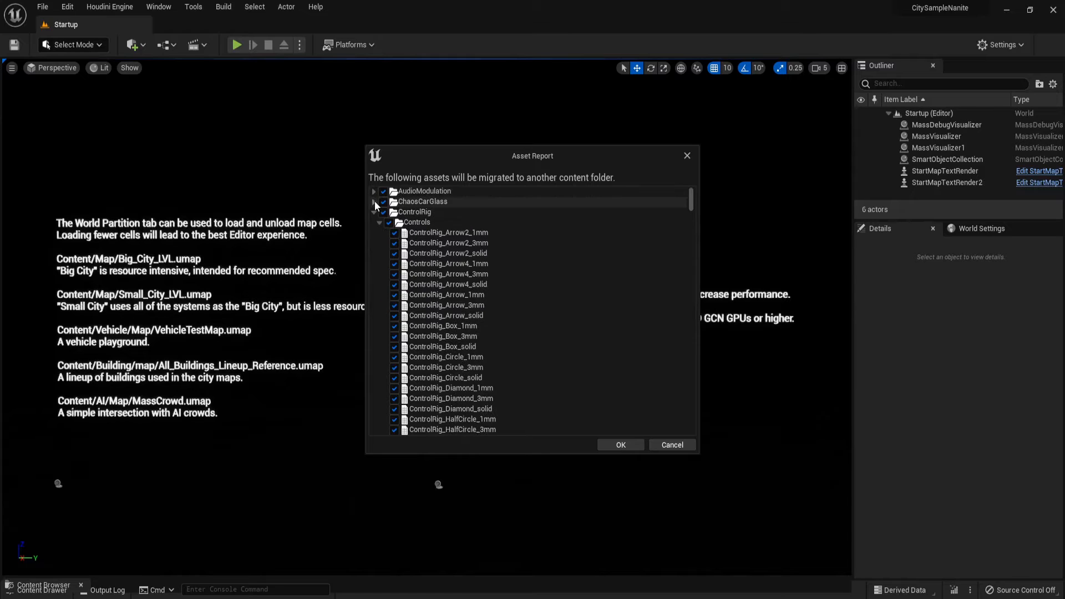
Collapse the top-level folders ControlRig, Game, Niagara, SpeedTreeImporter and Traffic in the asset report
{"action": "left_click", "coordinate": [372, 213]}
{"action": "left_click", "coordinate": [374, 222]}
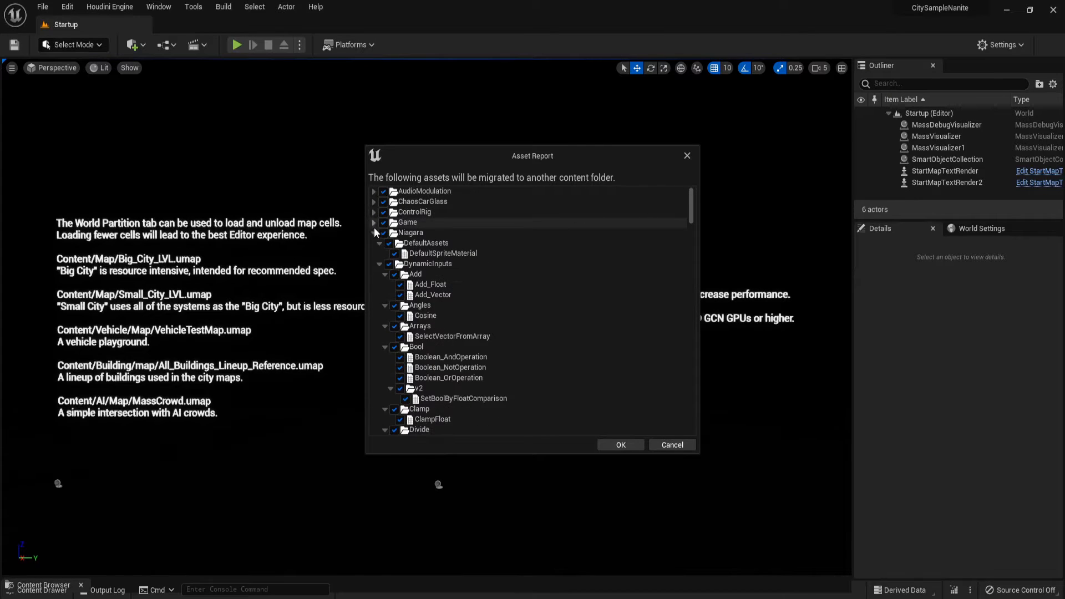
{"action": "left_click", "coordinate": [374, 232]}
{"action": "left_click", "coordinate": [373, 243]}
{"action": "left_click", "coordinate": [373, 254]}
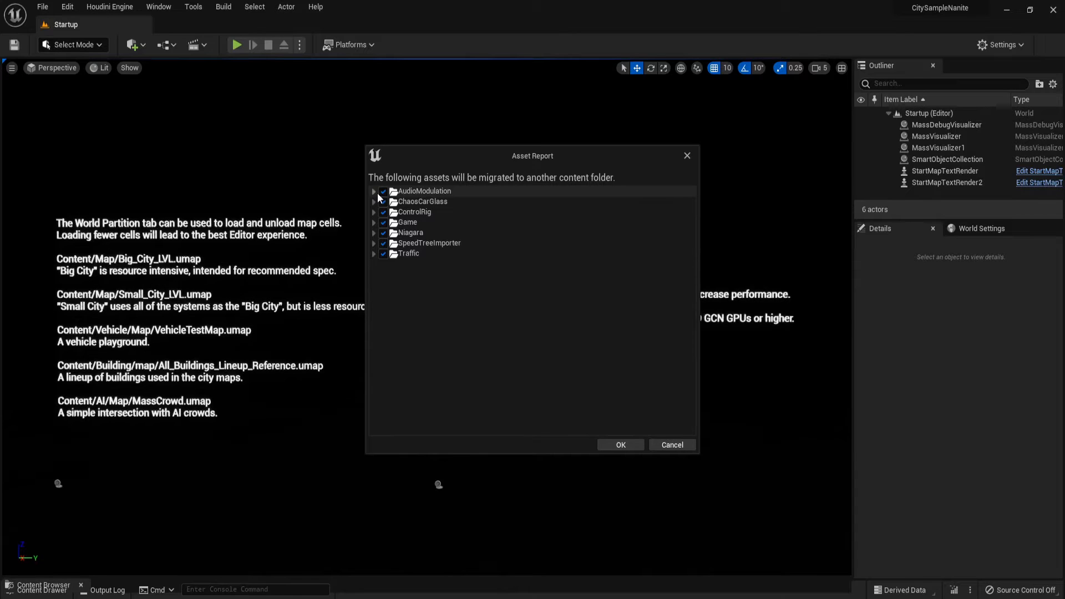
Exclude AudioModulation, ChaosCarGlass, ControlRig, Niagara, SpeedTreeImporter and Traffic from the migration, keeping only Game
{"action": "left_click", "coordinate": [383, 191]}
{"action": "left_click", "coordinate": [383, 202]}
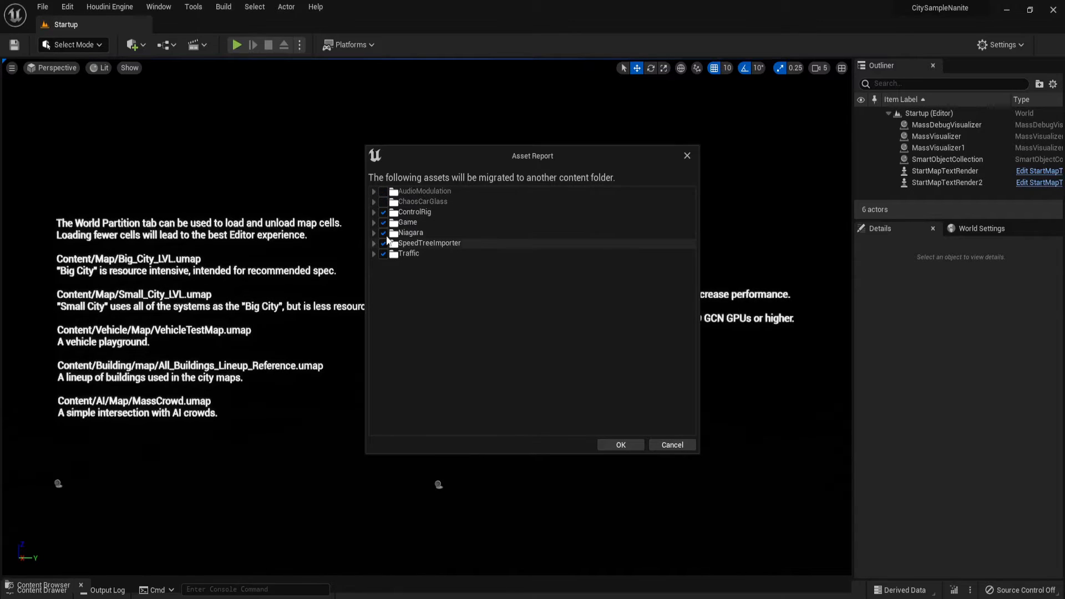
{"action": "left_click", "coordinate": [382, 212]}
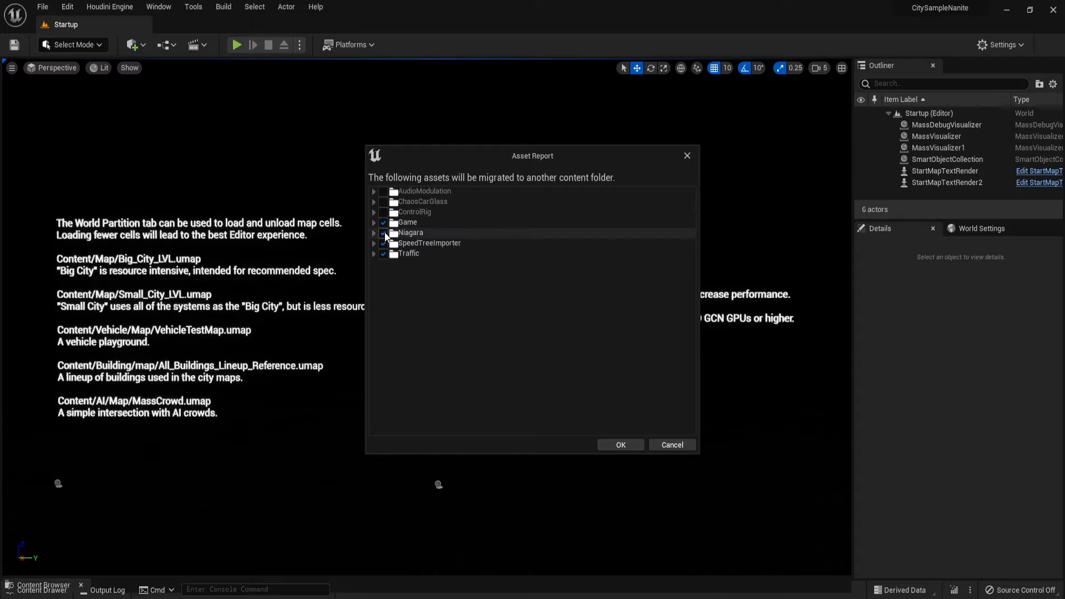
{"action": "left_click", "coordinate": [383, 233]}
{"action": "left_click", "coordinate": [383, 244]}
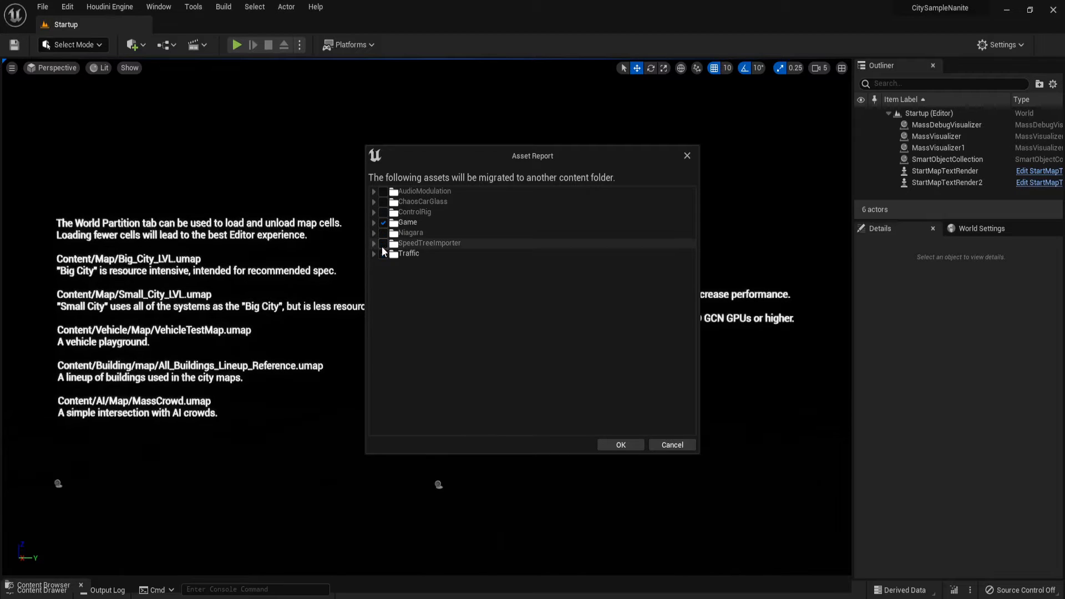
{"action": "left_click", "coordinate": [382, 254]}
Expand the Game folder and collapse each of its subfolders, from Audio through Vehicle
{"action": "left_click", "coordinate": [374, 222]}
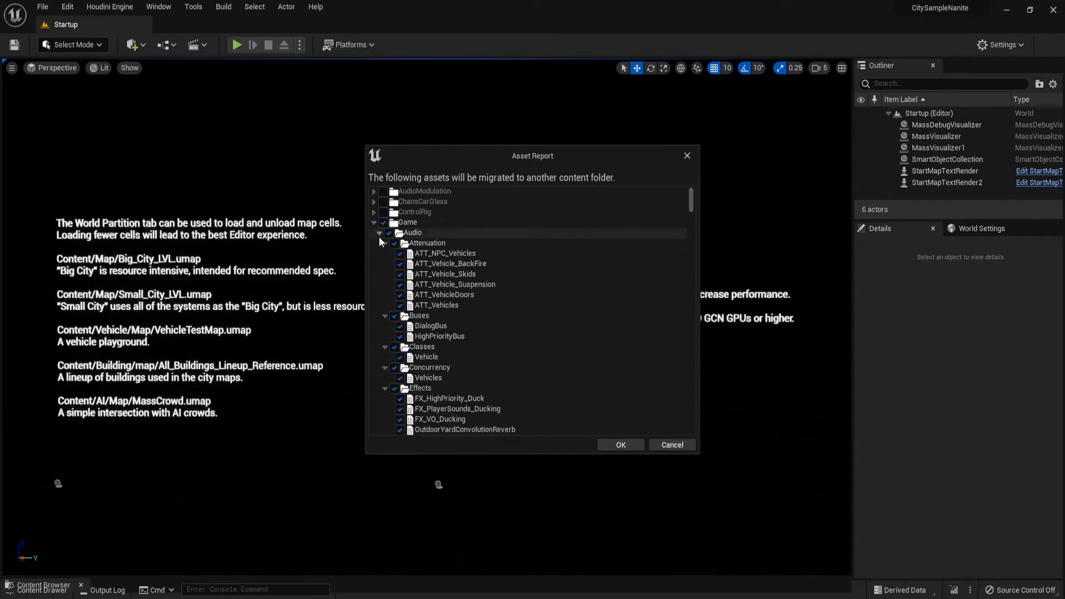
{"action": "left_click", "coordinate": [380, 233]}
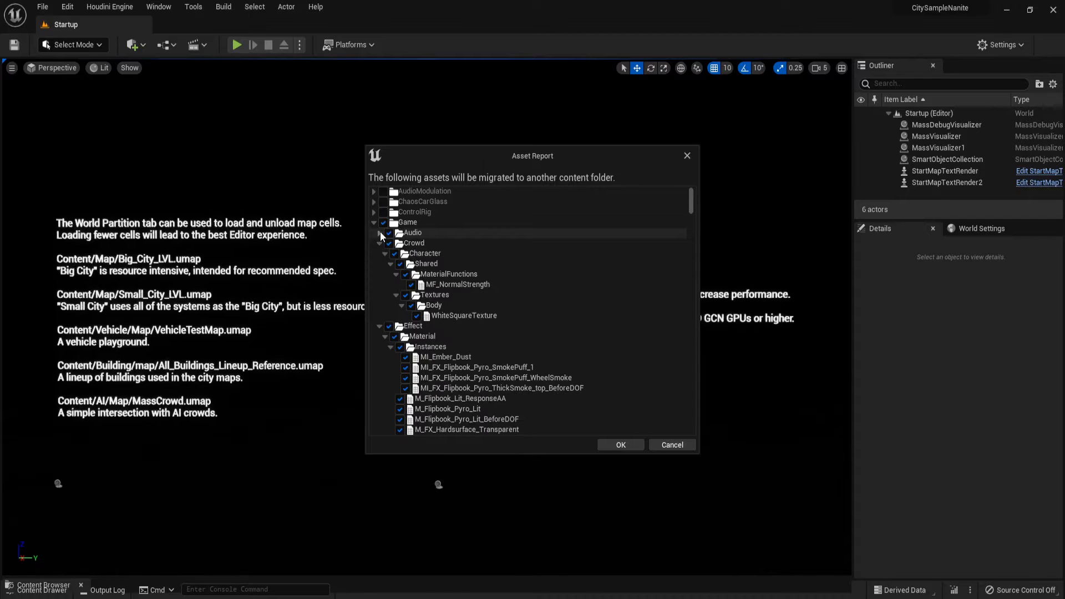
{"action": "left_click", "coordinate": [379, 243]}
{"action": "left_click", "coordinate": [380, 253]}
{"action": "left_click", "coordinate": [379, 264]}
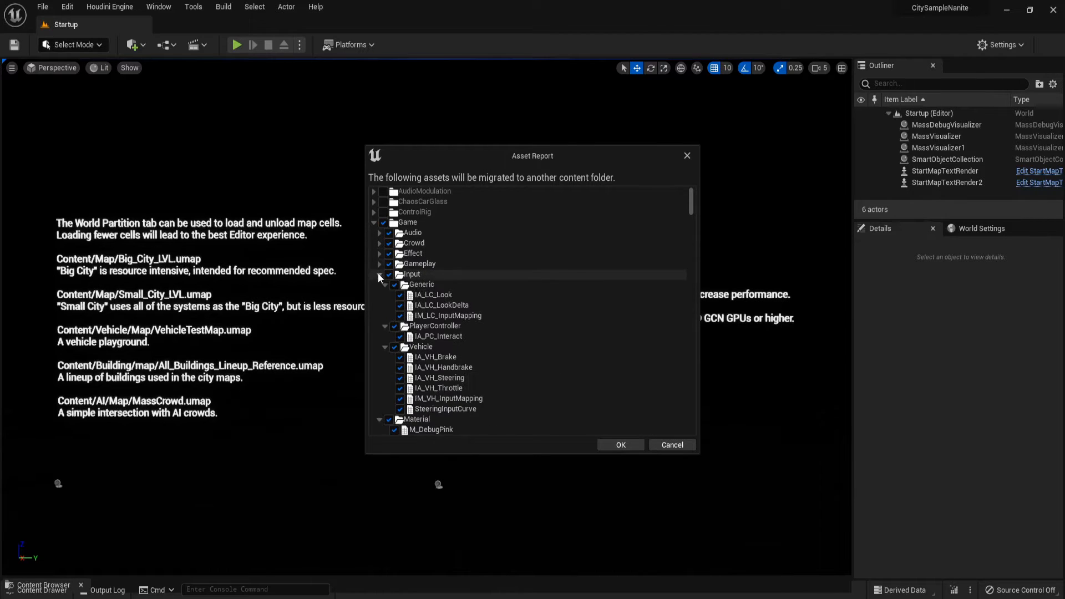
{"action": "left_click", "coordinate": [379, 274]}
{"action": "left_click", "coordinate": [379, 285]}
{"action": "left_click", "coordinate": [380, 295]}
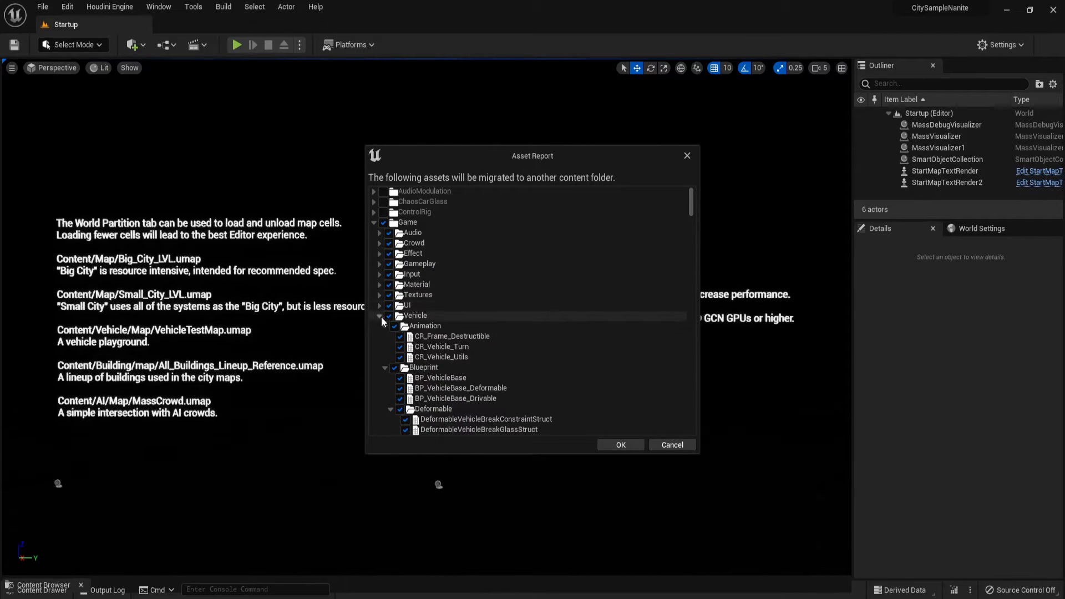
{"action": "left_click", "coordinate": [379, 305]}
Exclude the Game subfolders Audio, Crowd, Effect, Gameplay, Input, Material, Textures and UI, keeping only Vehicle
{"action": "left_click", "coordinate": [389, 305]}
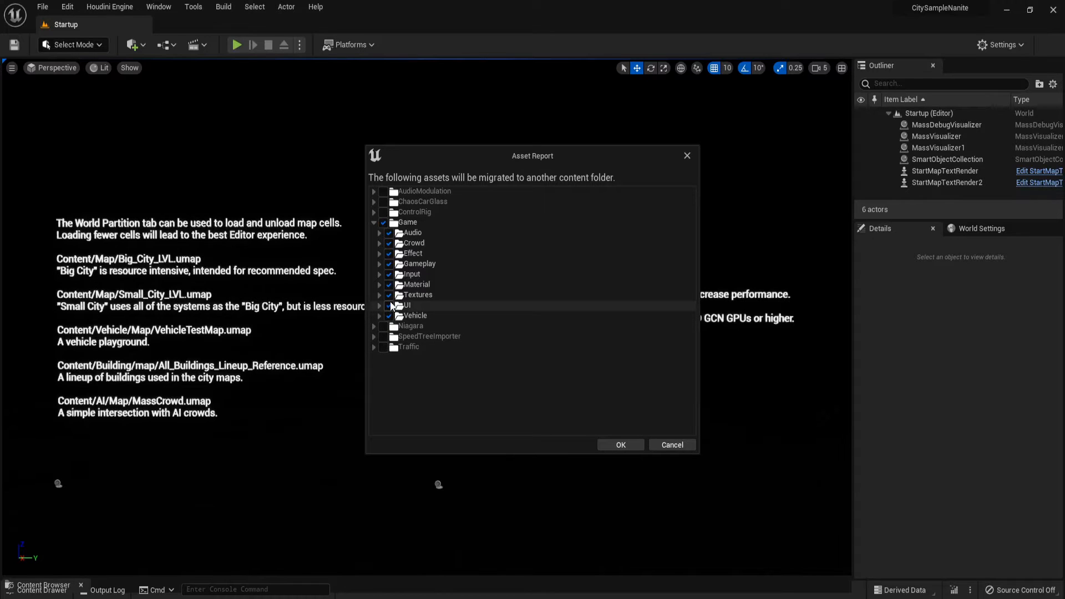
{"action": "left_click", "coordinate": [389, 284]}
{"action": "left_click", "coordinate": [389, 275]}
{"action": "left_click", "coordinate": [389, 264]}
{"action": "left_click", "coordinate": [388, 254]}
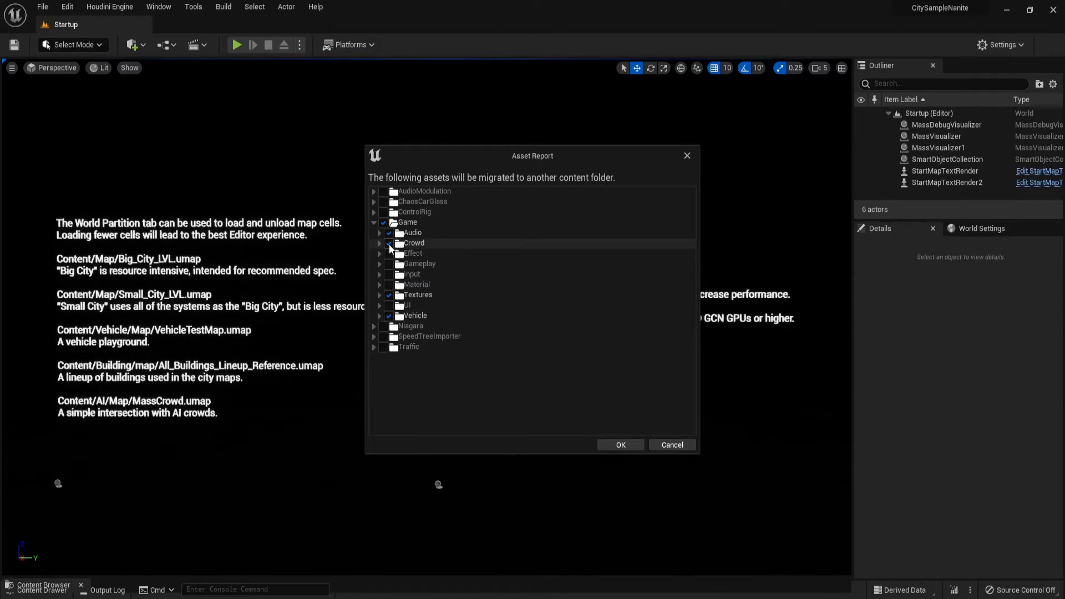
{"action": "left_click", "coordinate": [389, 243]}
{"action": "left_click", "coordinate": [389, 233]}
{"action": "left_click", "coordinate": [389, 295]}
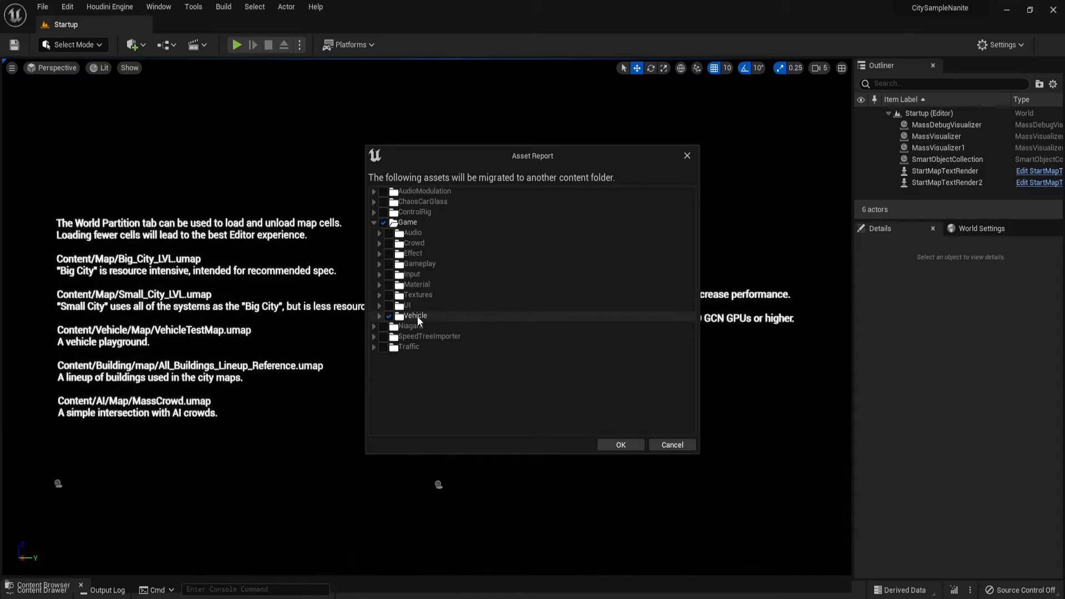
Expand the Vehicle folder and collapse its Animation, Blueprint, Effects, Material, Physics, Skeleton and Texture subfolders
{"action": "left_click", "coordinate": [380, 316]}
{"action": "left_click", "coordinate": [384, 326]}
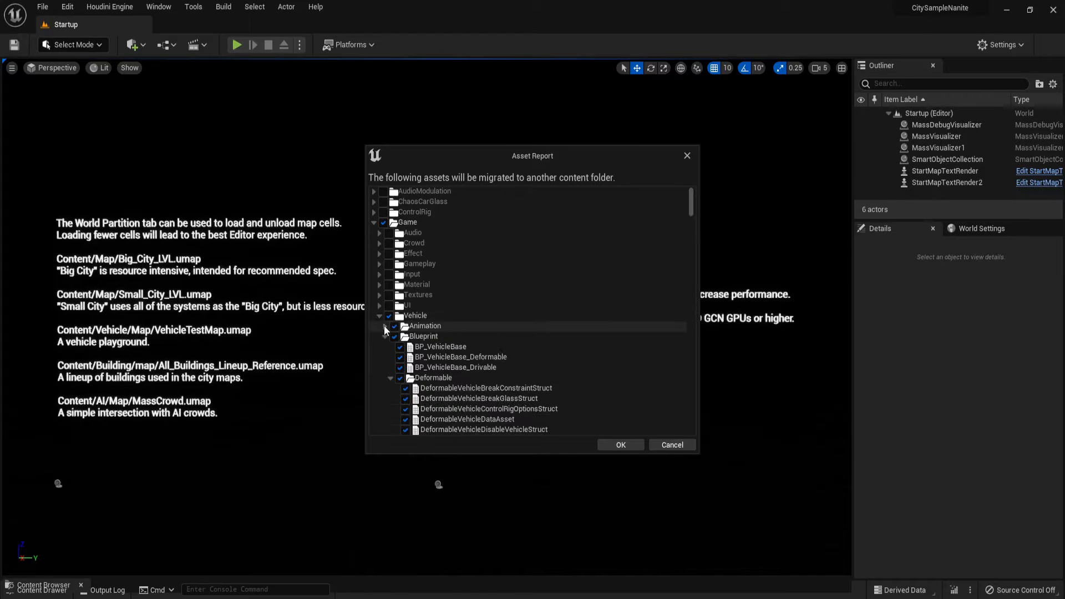
{"action": "left_click", "coordinate": [385, 336]}
{"action": "left_click", "coordinate": [386, 347]}
{"action": "left_click", "coordinate": [385, 357]}
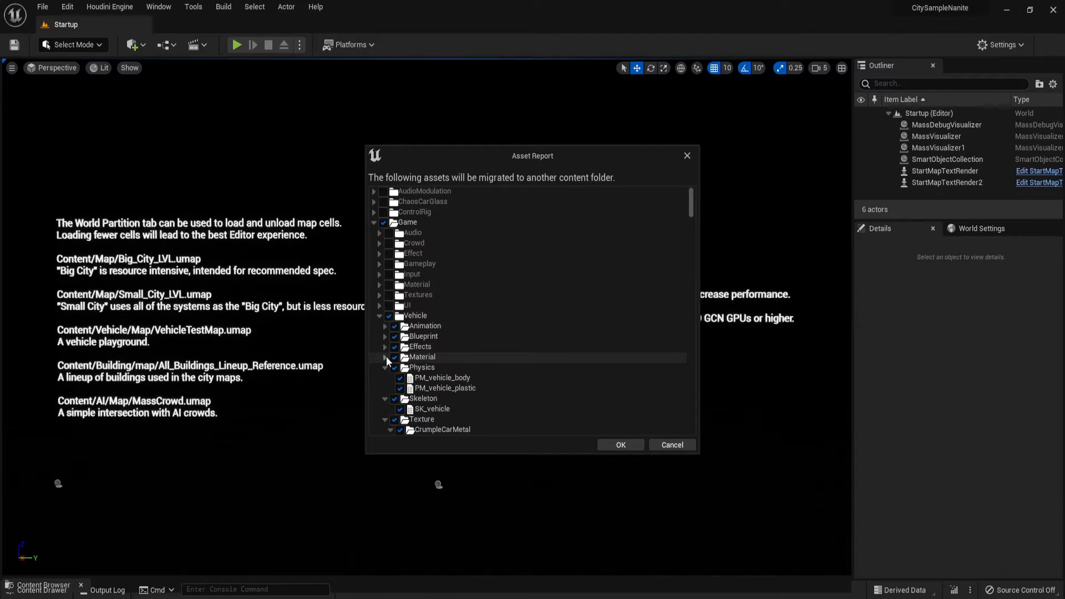
{"action": "left_click", "coordinate": [385, 368]}
{"action": "left_click", "coordinate": [385, 378]}
{"action": "left_click", "coordinate": [384, 388]}
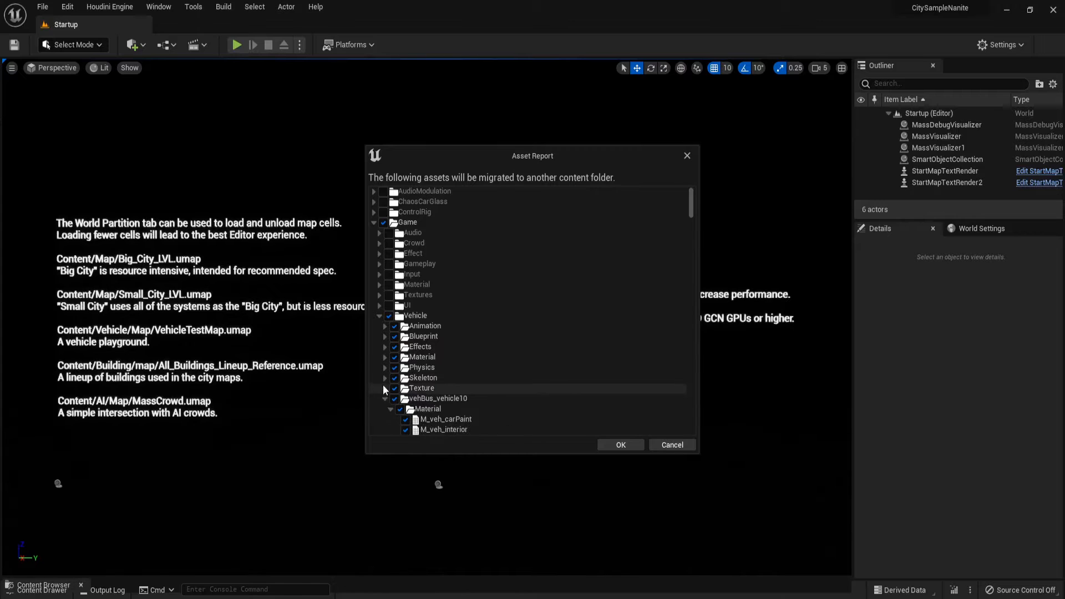
Collapse the vehBus_vehicle10, vehCar_hero and all vehCar folders from vehCar_vehicle02 through vehCar_vehicle13
{"action": "left_click", "coordinate": [384, 410]}
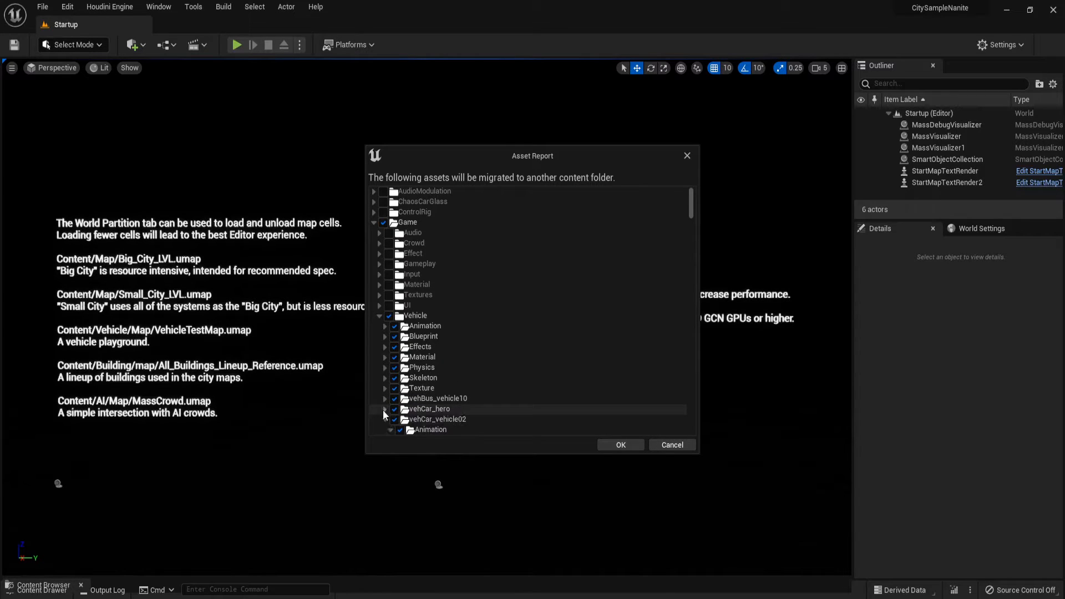
{"action": "left_click", "coordinate": [386, 420]}
{"action": "scroll", "coordinate": [429, 366], "scroll_direction": "down", "scroll_amount": 4}
{"action": "left_click", "coordinate": [384, 356]}
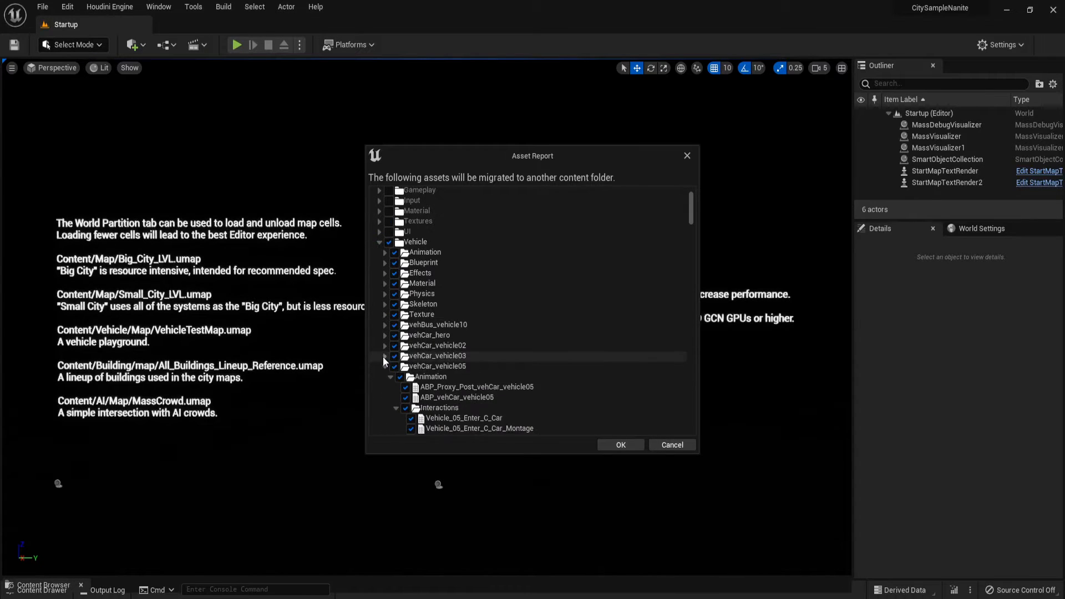
{"action": "left_click", "coordinate": [385, 367]}
{"action": "left_click", "coordinate": [388, 377]}
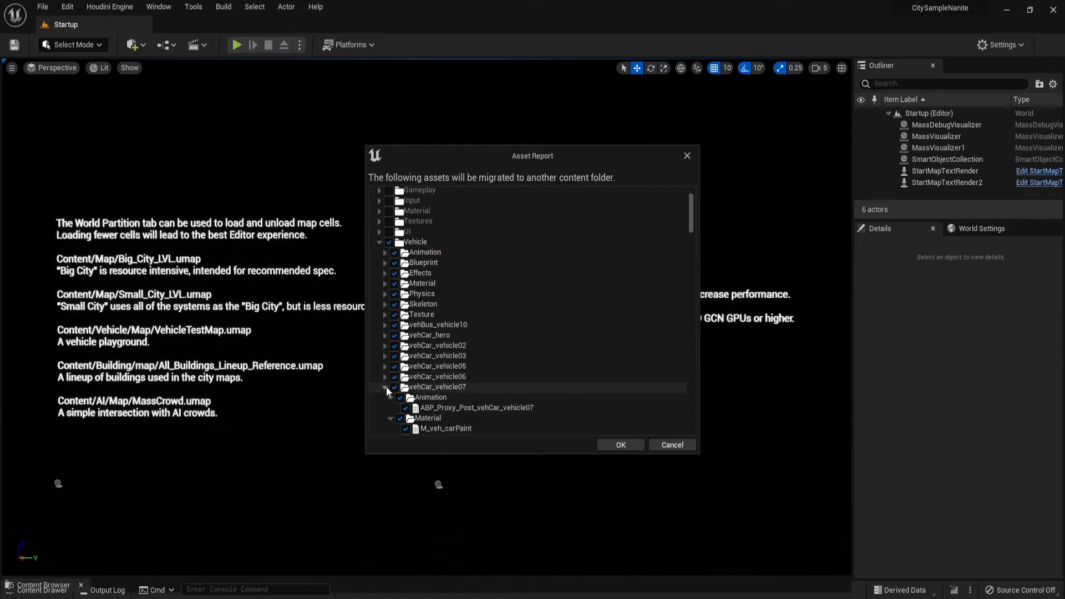
{"action": "left_click", "coordinate": [386, 388]}
{"action": "left_click", "coordinate": [387, 396]}
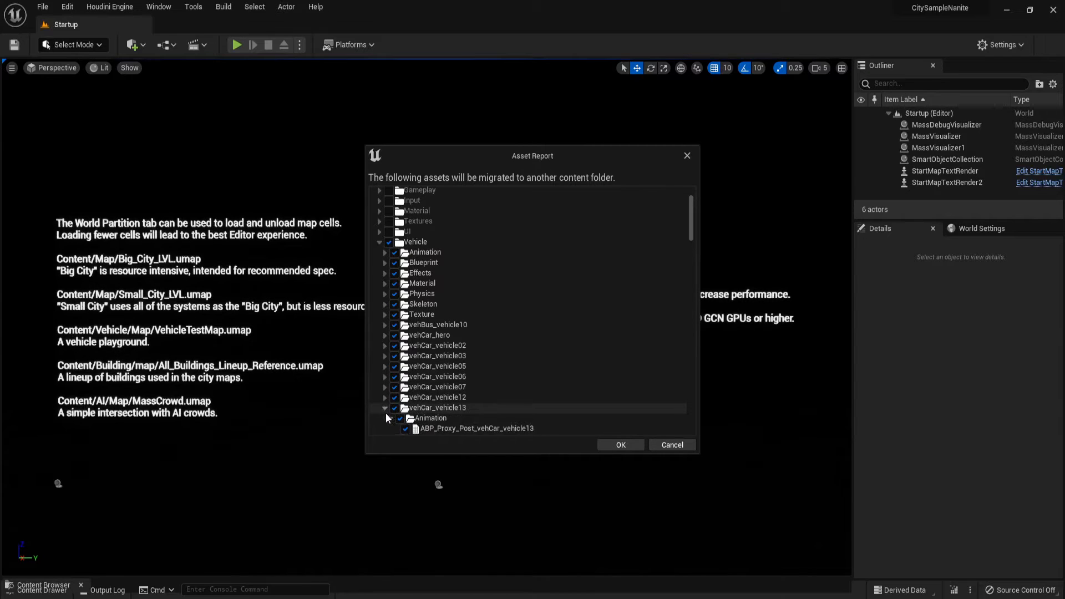
{"action": "scroll", "coordinate": [389, 389], "scroll_direction": "down", "scroll_amount": 3}
{"action": "left_click", "coordinate": [386, 335]}
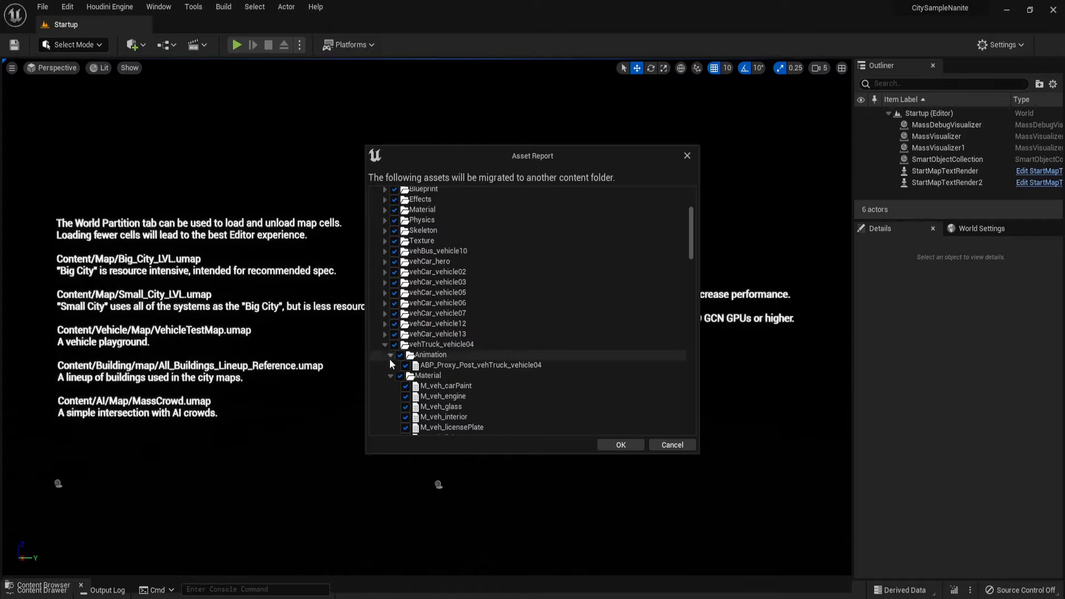
Collapse the vehTruck_vehicle04, vehTruck_vehicle08, vehTruck_vehicle11, vehVan_vehicle01 and vehVan_vehicle09 folders
{"action": "left_click", "coordinate": [383, 347]}
{"action": "left_click", "coordinate": [385, 356]}
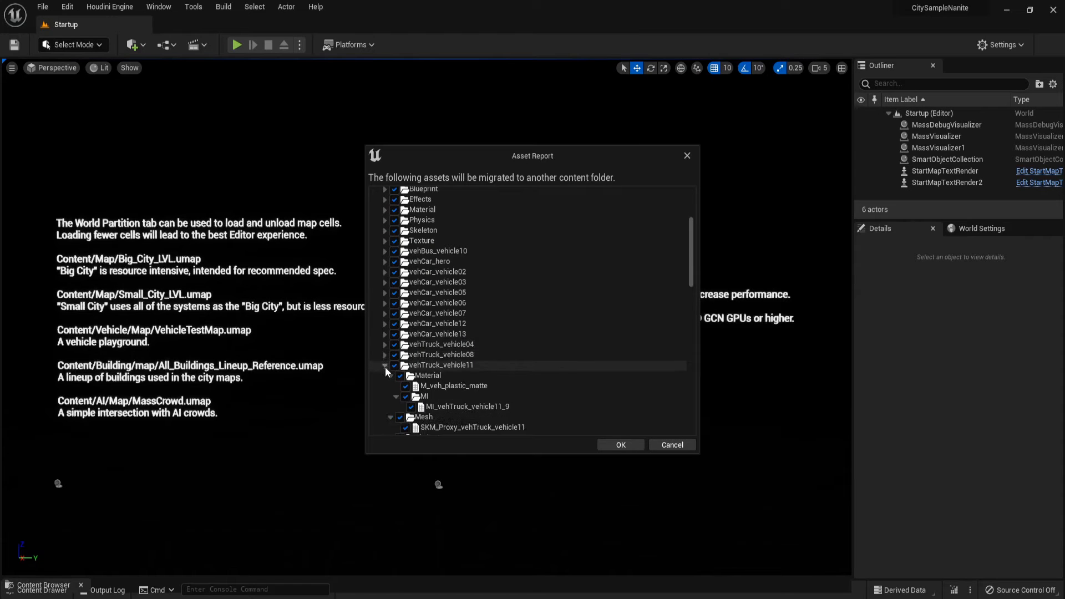
{"action": "left_click", "coordinate": [385, 365]}
{"action": "left_click", "coordinate": [386, 376]}
{"action": "left_click", "coordinate": [387, 384]}
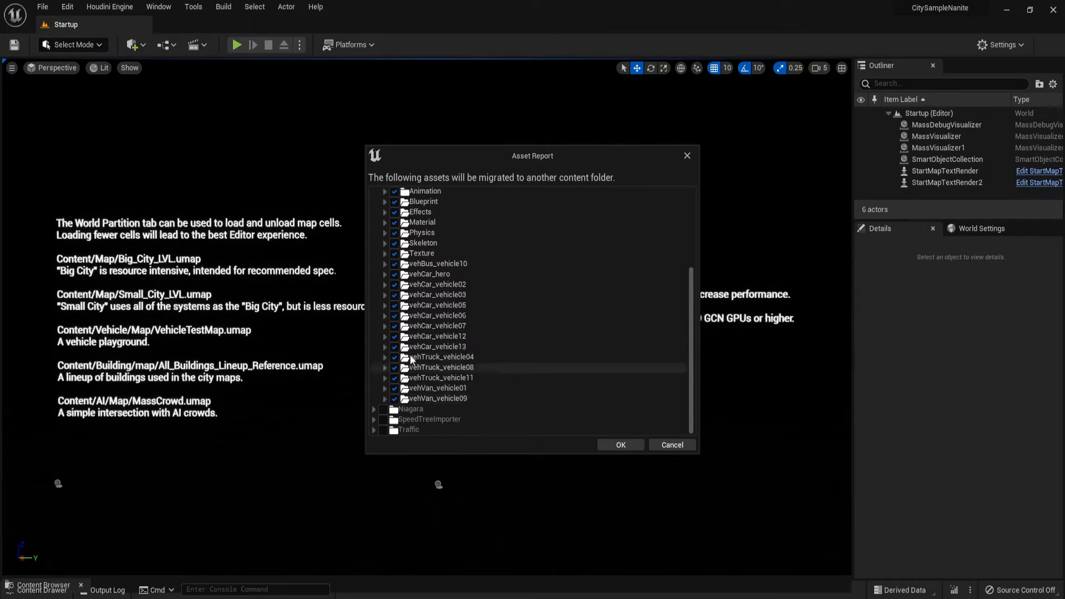
Exclude the Vehicle subfolders Animation, Blueprint, Effects, Material, Physics, Skeleton and Texture from the migration
{"action": "scroll", "coordinate": [399, 299], "scroll_direction": "up", "scroll_amount": 3}
{"action": "left_click", "coordinate": [395, 246]}
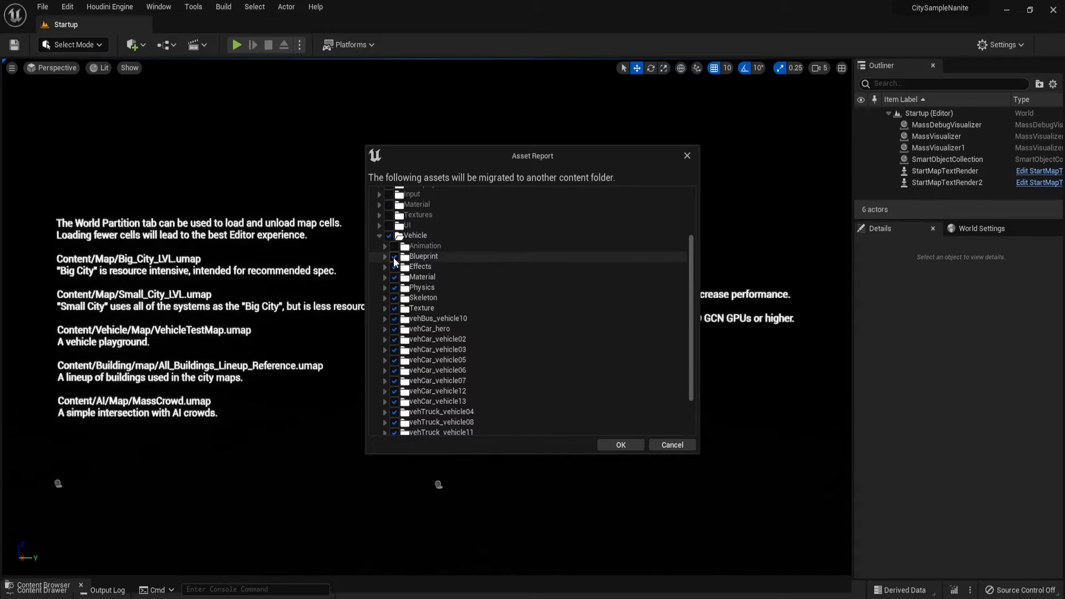
{"action": "left_click", "coordinate": [395, 257]}
{"action": "left_click", "coordinate": [395, 266]}
{"action": "left_click", "coordinate": [395, 277]}
{"action": "left_click", "coordinate": [394, 287]}
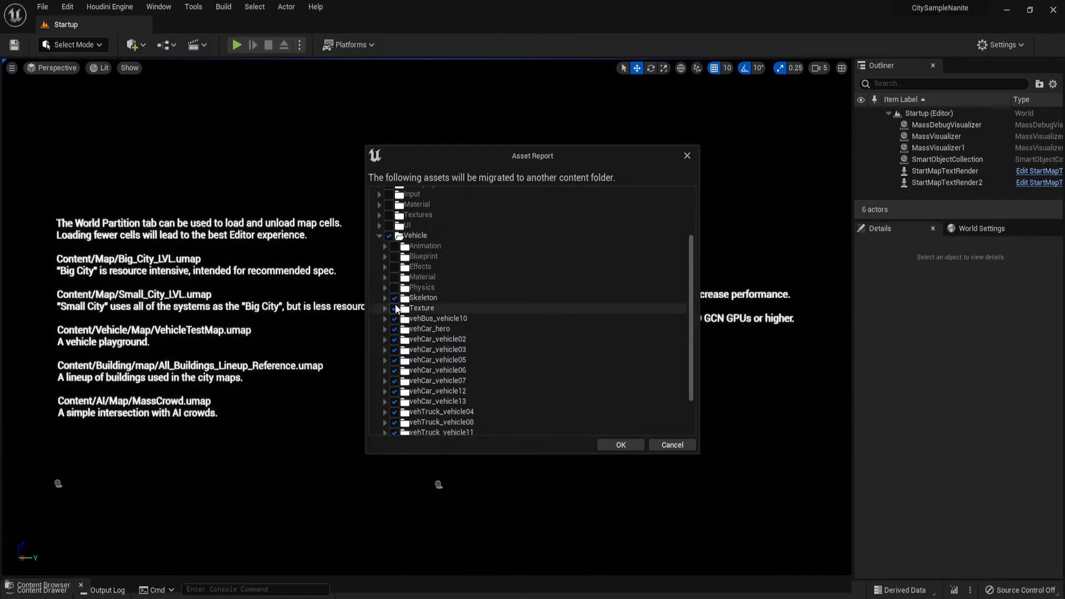
{"action": "left_click", "coordinate": [394, 298]}
{"action": "left_click", "coordinate": [395, 308]}
Exclude vehBus_vehicle10, vehCar_hero and the vehCar folders 02, 03, 06, 07, 12 and 13, keeping vehCar_vehicle05 included
{"action": "left_click", "coordinate": [394, 318]}
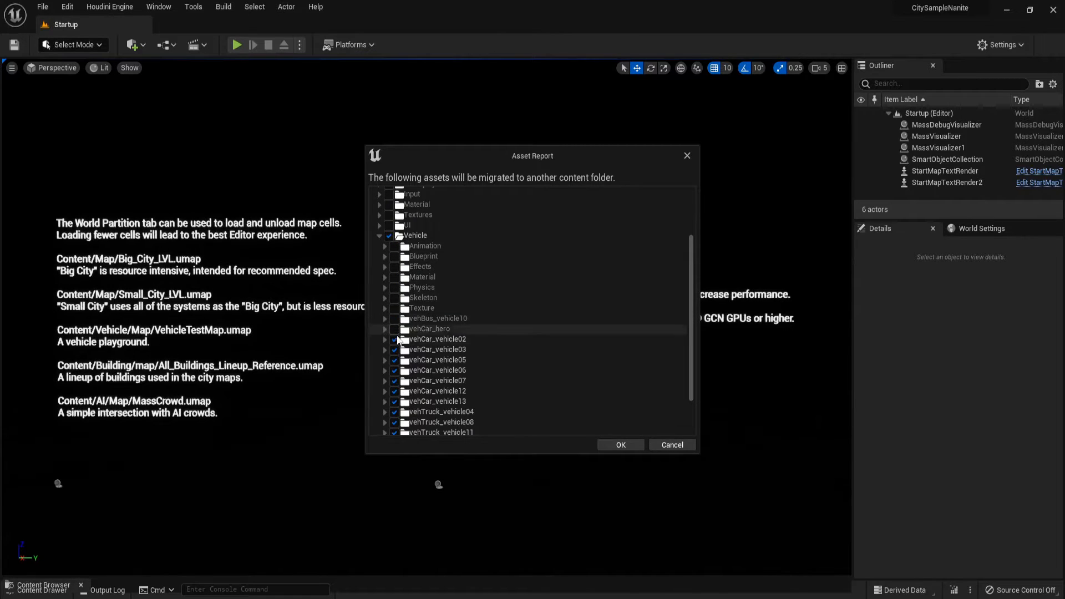
{"action": "left_click", "coordinate": [395, 329]}
{"action": "left_click", "coordinate": [394, 339]}
{"action": "left_click", "coordinate": [395, 350]}
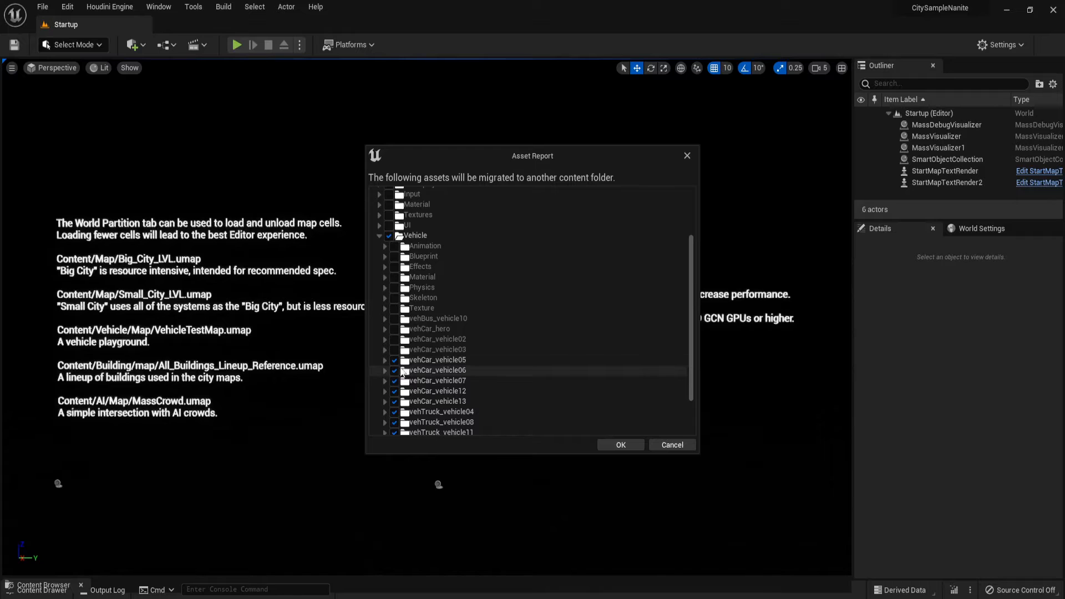
{"action": "left_click", "coordinate": [391, 371]}
{"action": "scroll", "coordinate": [392, 371], "scroll_direction": "down", "scroll_amount": 3}
{"action": "left_click", "coordinate": [394, 326]}
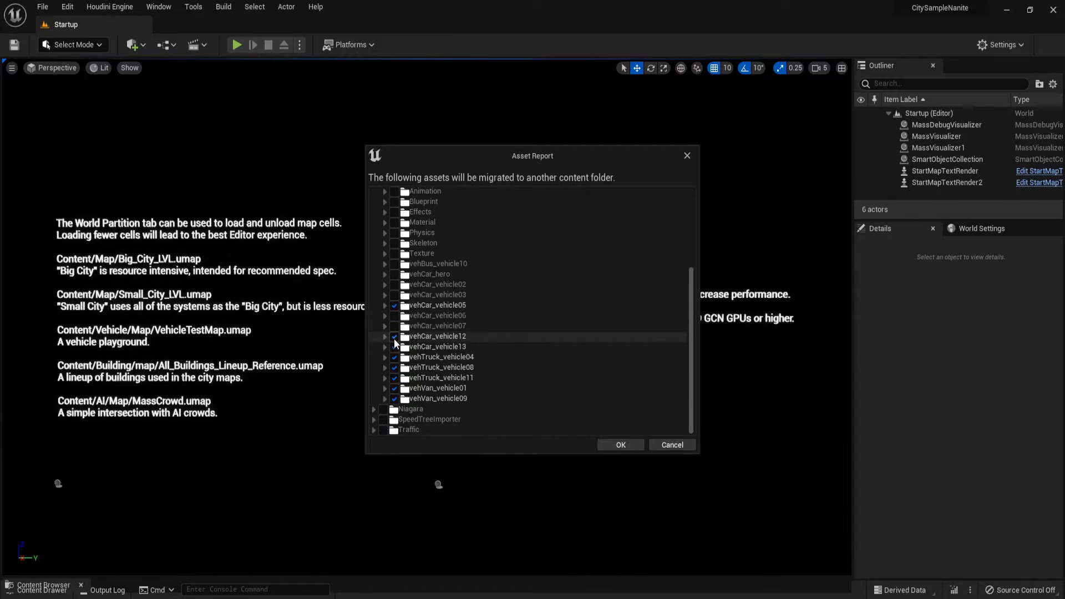
{"action": "left_click", "coordinate": [394, 337]}
{"action": "left_click", "coordinate": [395, 346]}
Exclude all vehTruck and vehVan folders so that vehCar_vehicle05 is the only vehicle folder in the migration
{"action": "left_click", "coordinate": [394, 357]}
{"action": "left_click", "coordinate": [394, 367]}
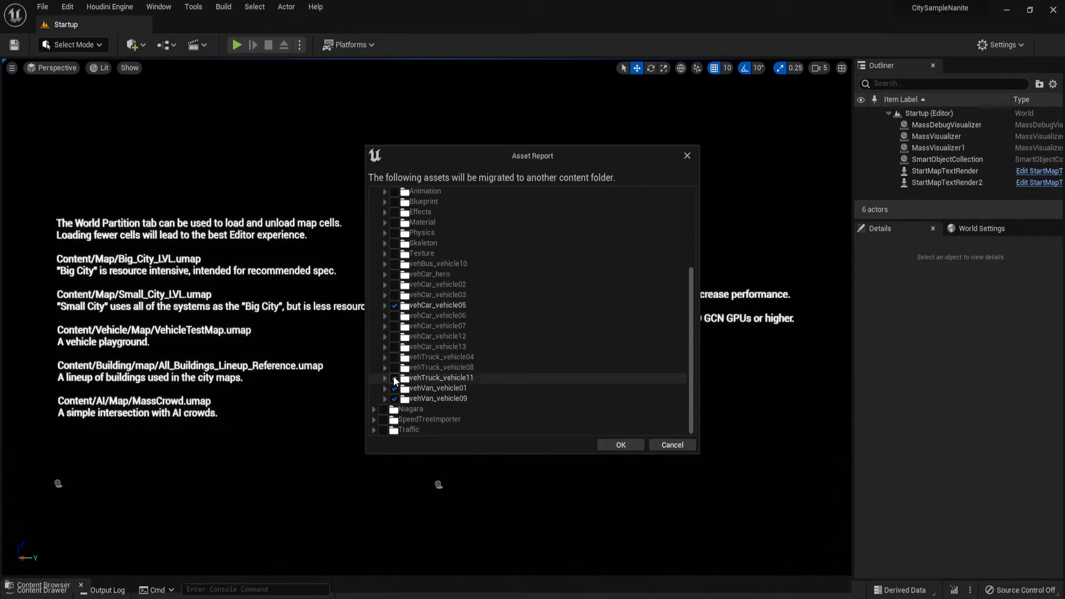
{"action": "left_click", "coordinate": [395, 378]}
Expand vehCar_vehicle05 and collapse its Animation, Material, Mesh, Physics, Skeleton and Texture subfolders to review what is included
{"action": "left_click", "coordinate": [384, 306]}
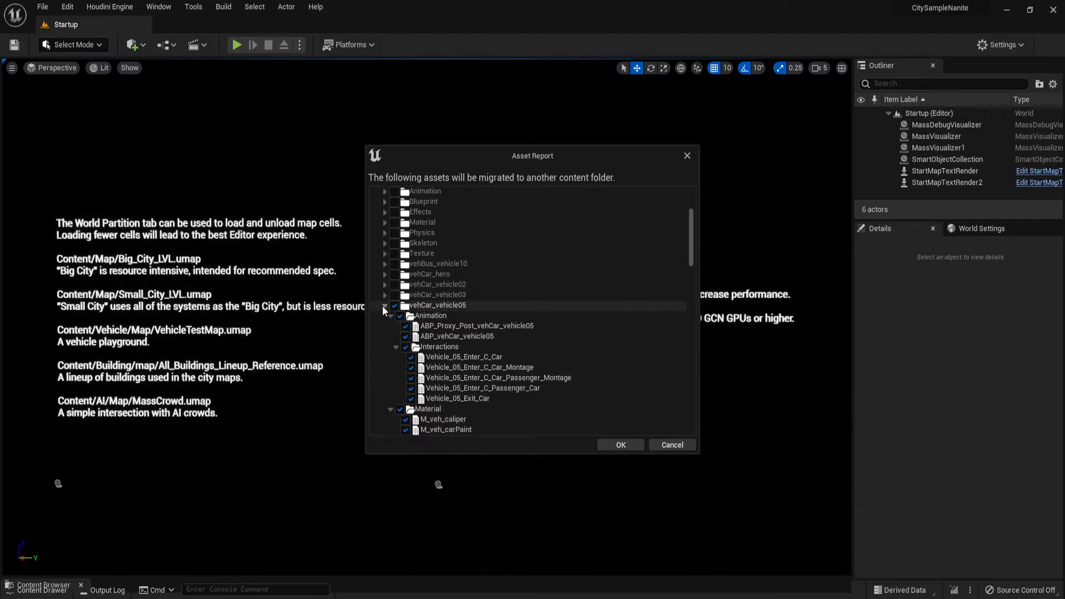
{"action": "left_click", "coordinate": [391, 316]}
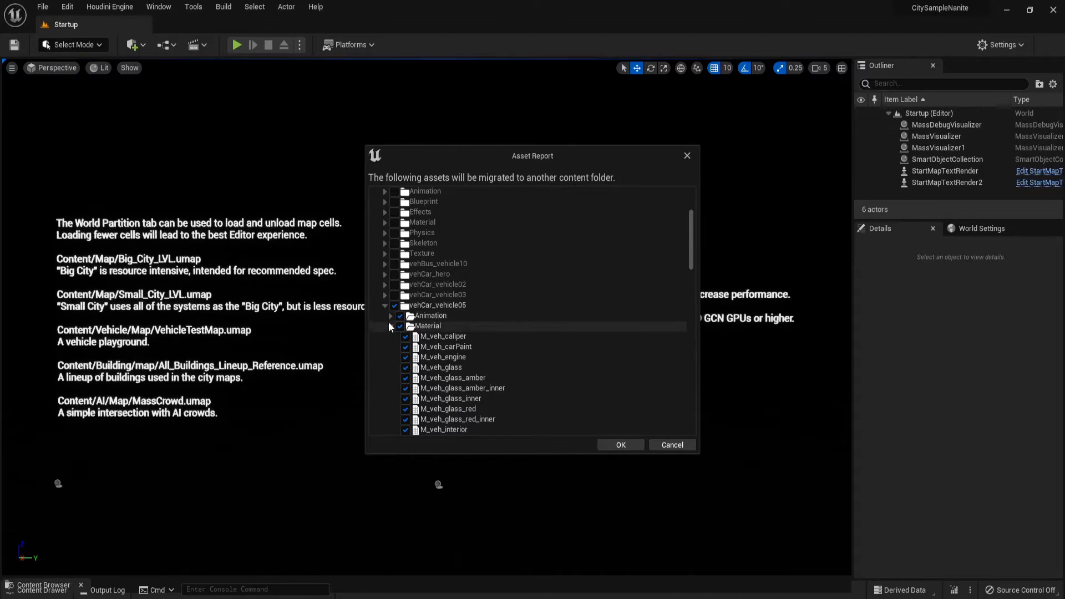
{"action": "left_click", "coordinate": [391, 326]}
{"action": "left_click", "coordinate": [390, 336]}
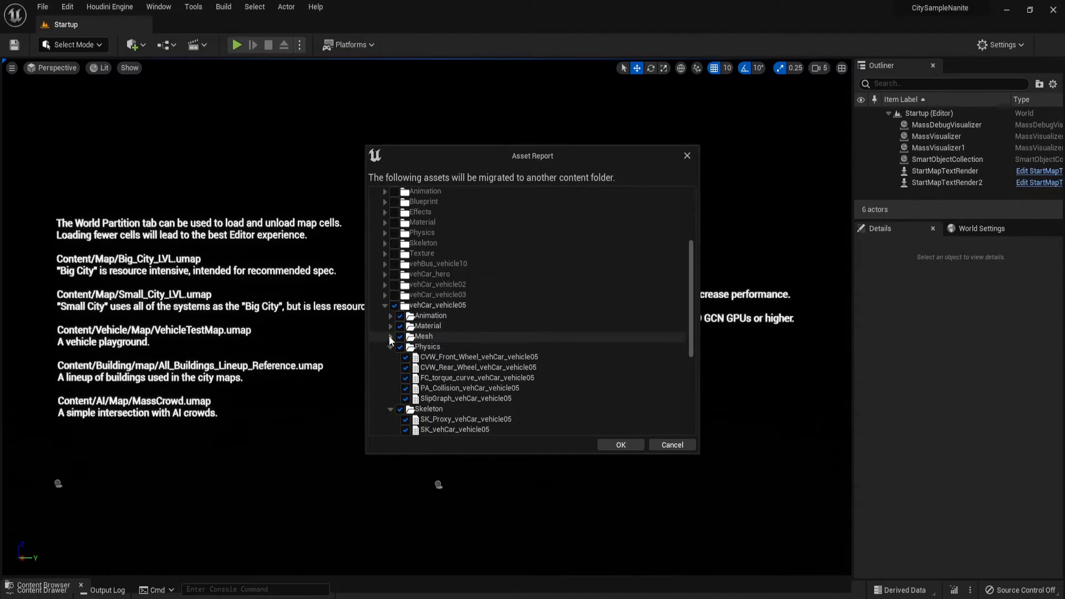
{"action": "left_click", "coordinate": [390, 347]}
{"action": "left_click", "coordinate": [390, 357]}
{"action": "left_click", "coordinate": [390, 368]}
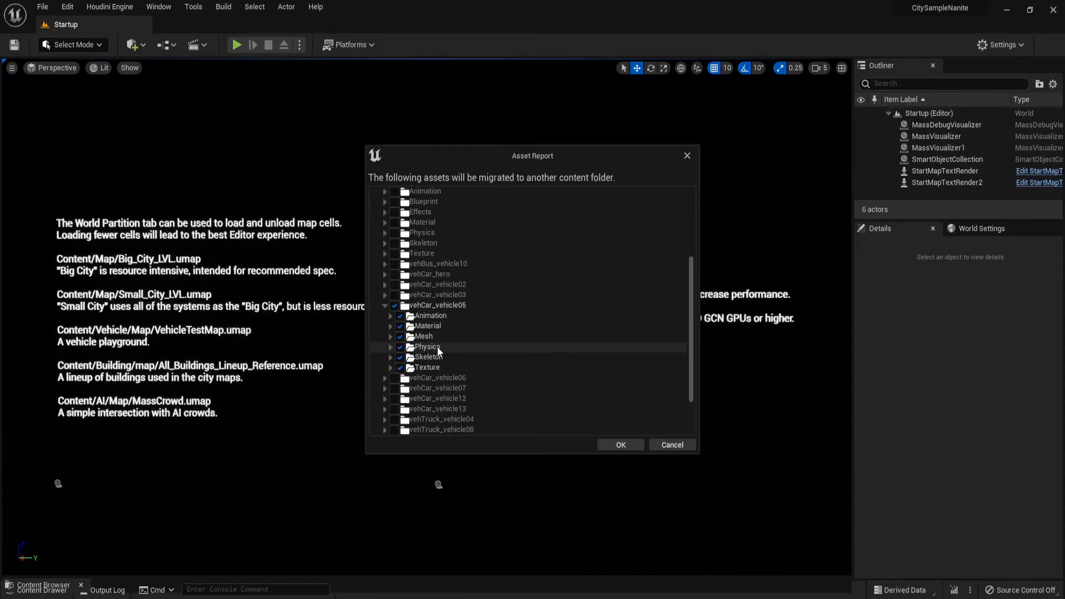
Accept the asset selection and migrate it into the Content folder of AllUEProjects\DestructibleVehicle on drive G
{"action": "left_click", "coordinate": [620, 446]}
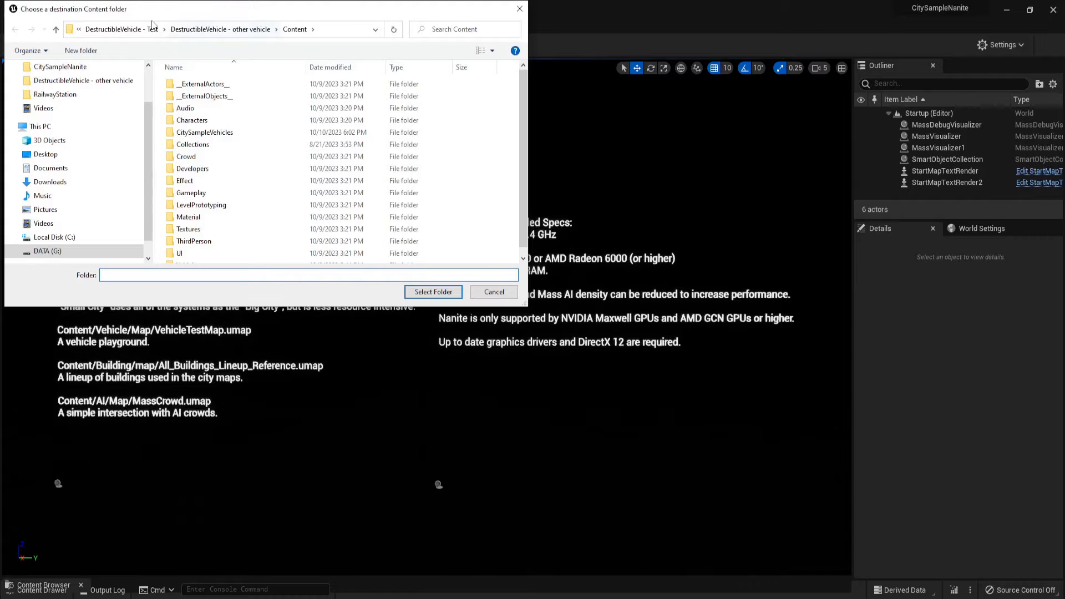
{"action": "left_click", "coordinate": [153, 29]}
{"action": "left_click", "coordinate": [149, 29]}
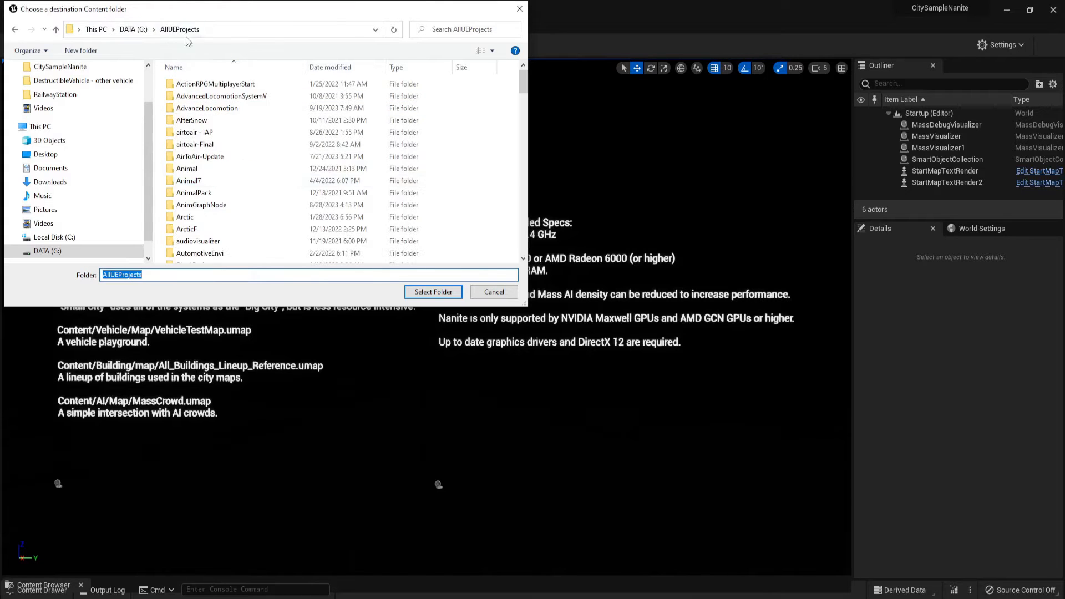
{"action": "scroll", "coordinate": [272, 177], "scroll_direction": "down", "scroll_amount": 20}
{"action": "scroll", "coordinate": [271, 176], "scroll_direction": "up", "scroll_amount": 9}
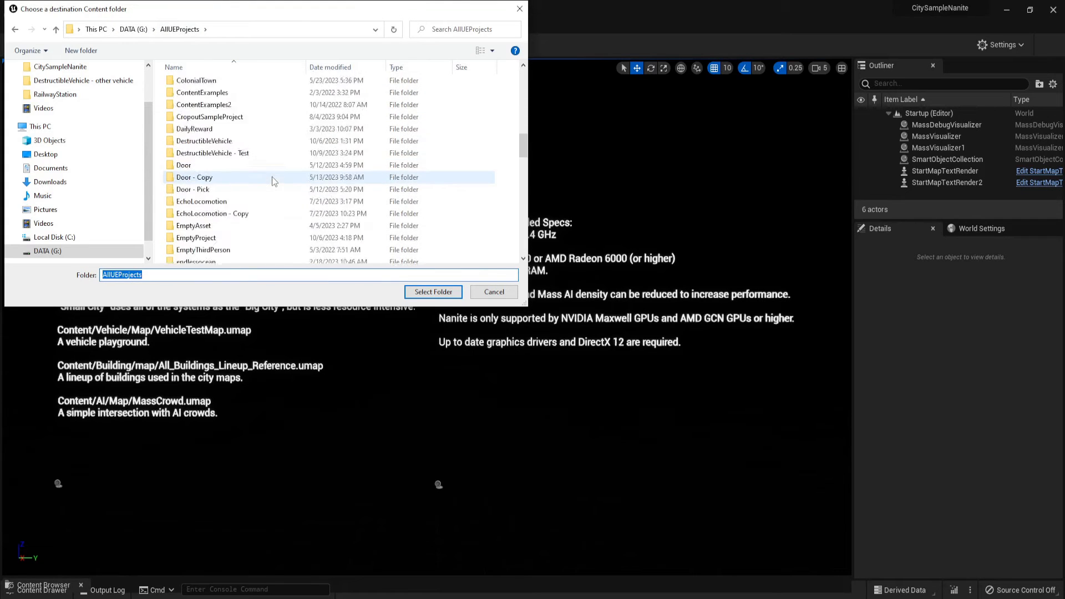
{"action": "double_click", "coordinate": [272, 141]}
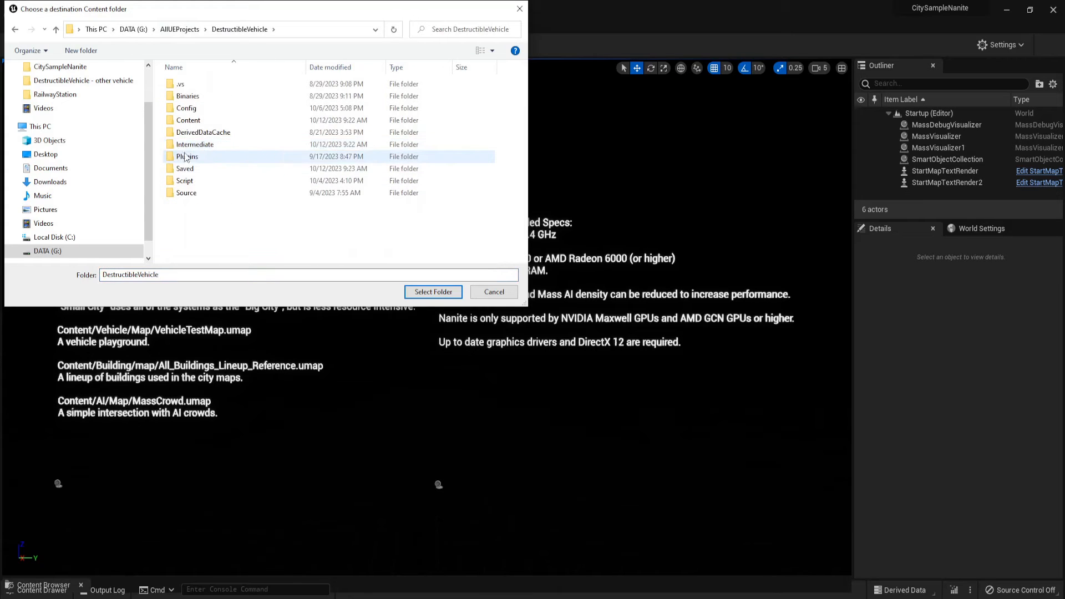
{"action": "double_click", "coordinate": [207, 122]}
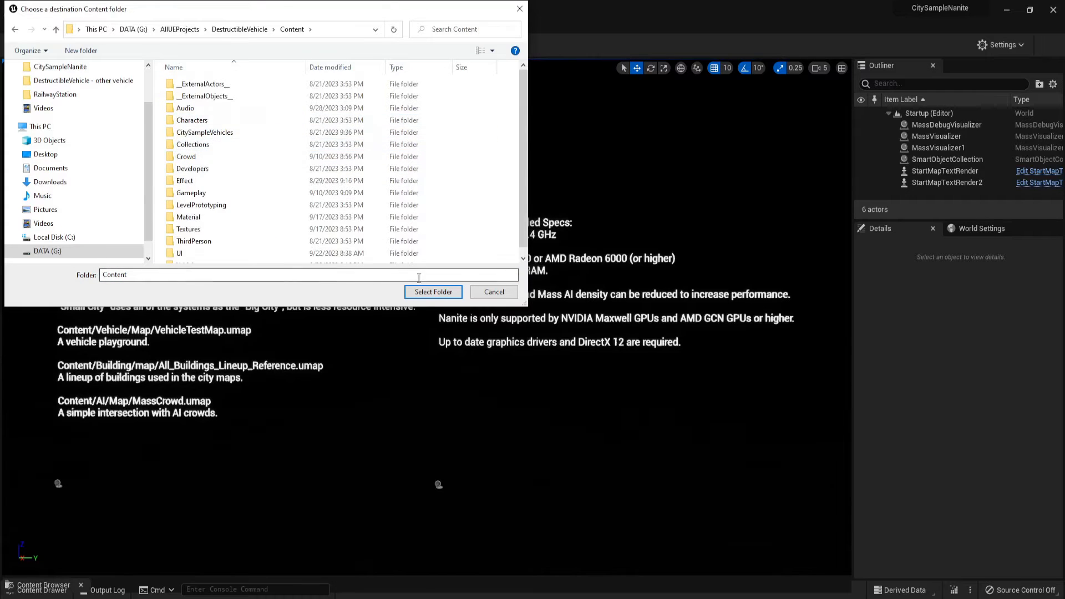
{"action": "left_click", "coordinate": [433, 292]}
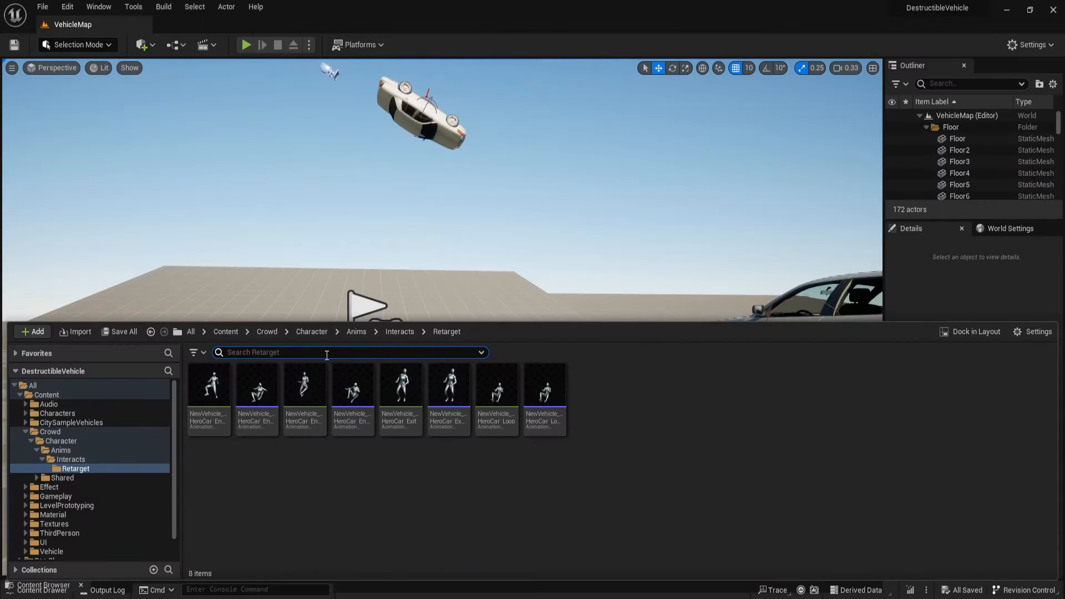
In the DestructibleVehicle project, examine the migrated vehCar_vehicle05 folder and compare its contents with vehCar_vehicle03
{"action": "left_click", "coordinate": [28, 430]}
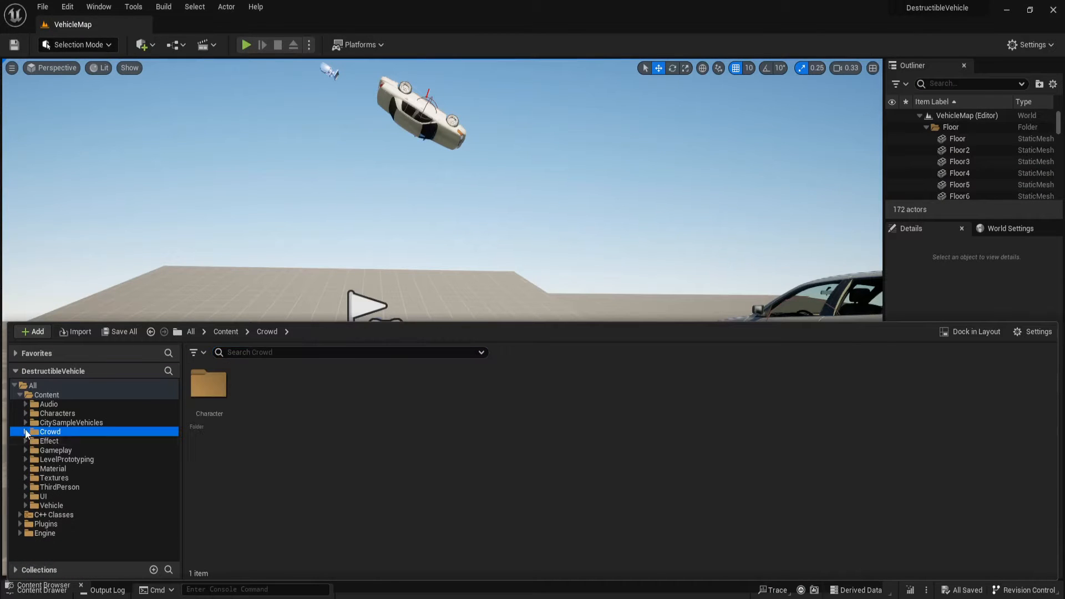
{"action": "left_click", "coordinate": [82, 505]}
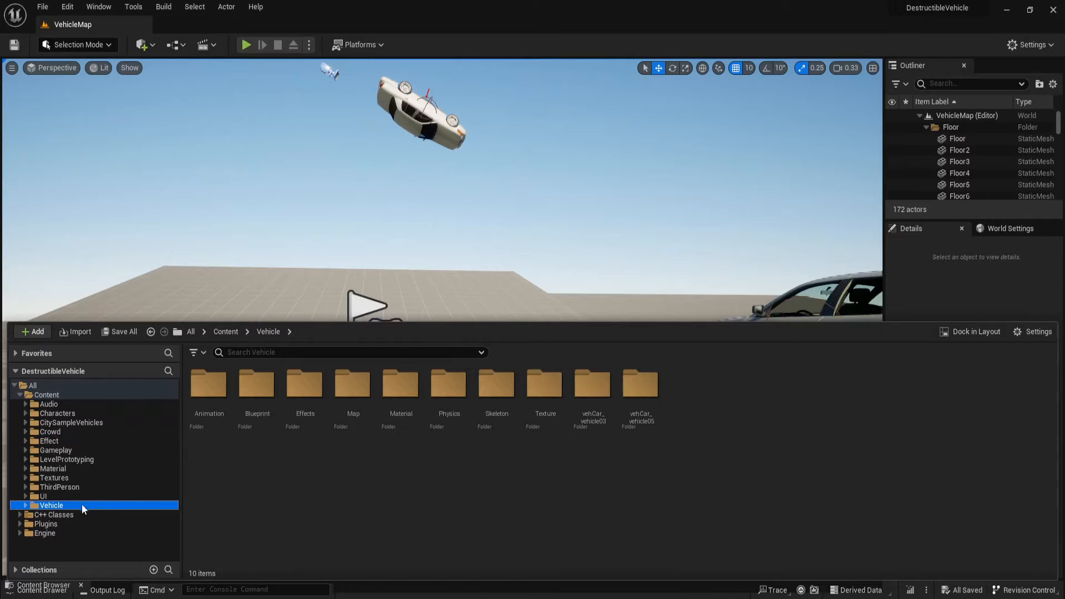
{"action": "double_click", "coordinate": [642, 410]}
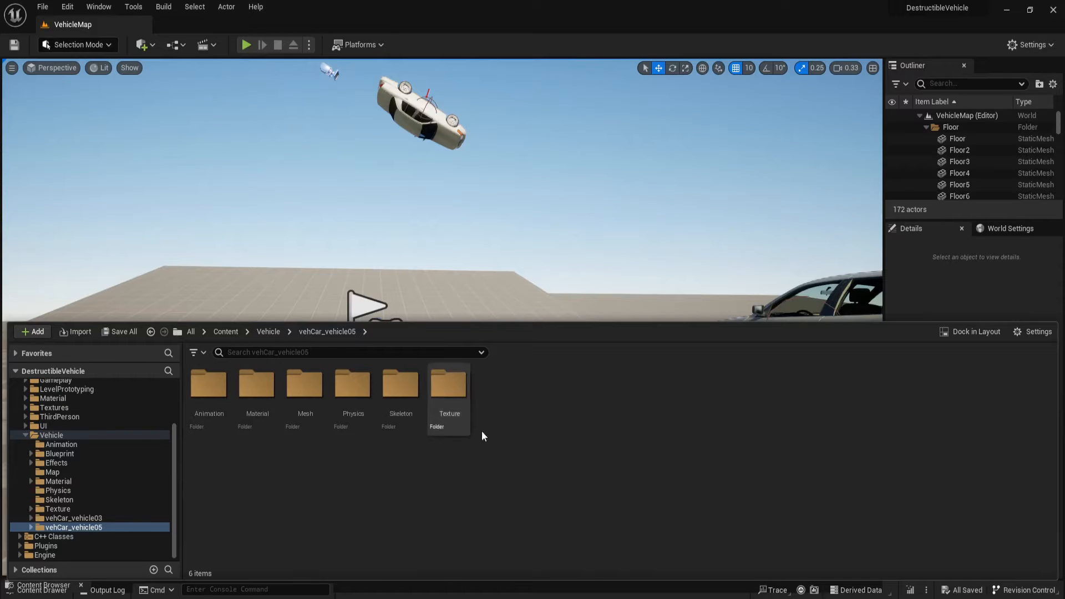
{"action": "left_click", "coordinate": [131, 517]}
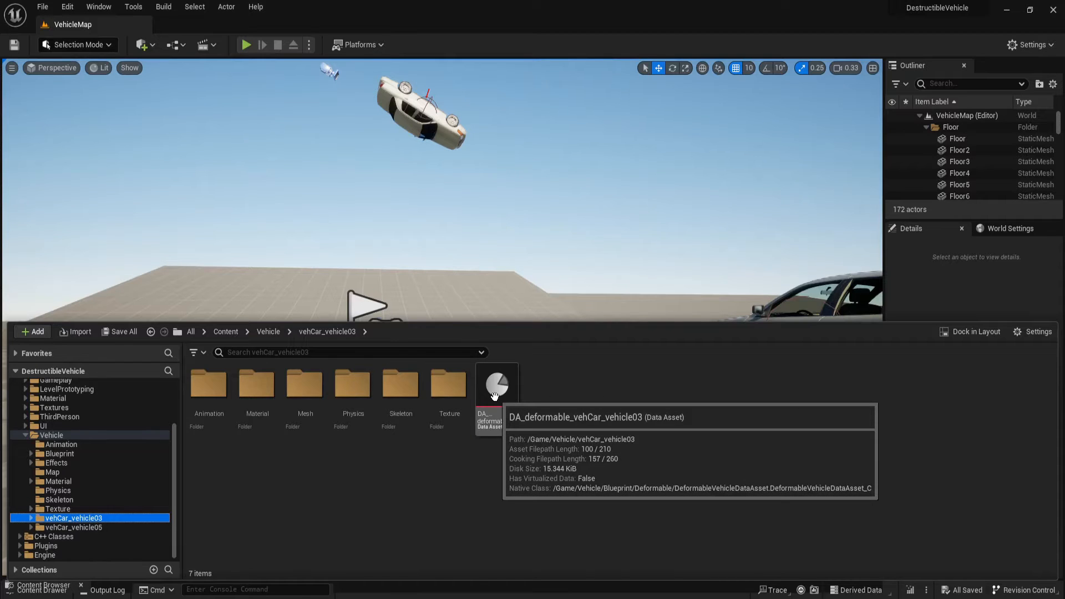
{"action": "left_click", "coordinate": [105, 526]}
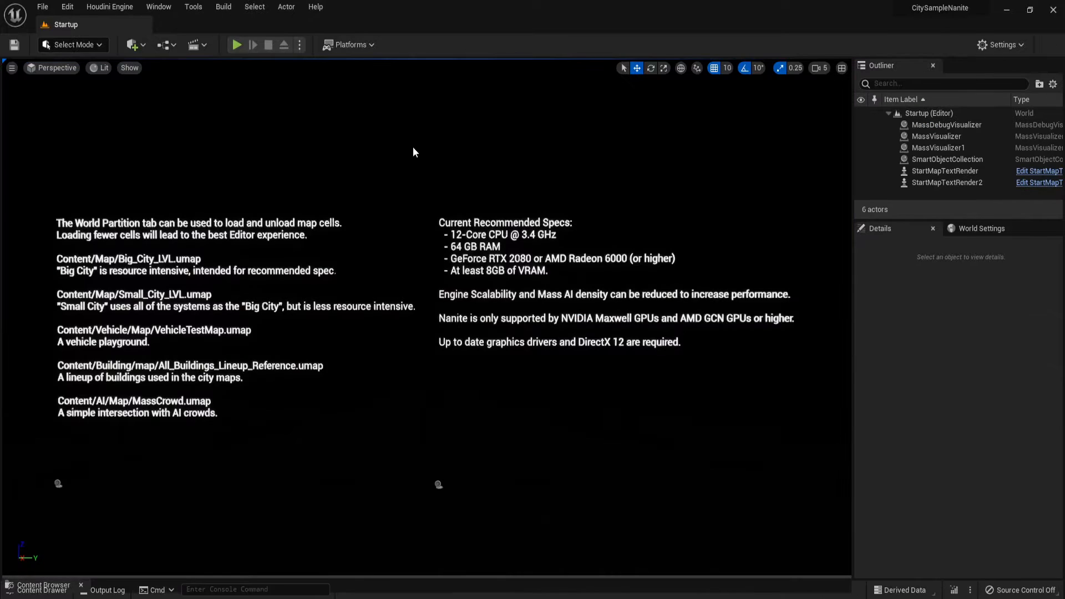
In CitySampleNanite, start migrating the DA_deformable_vehCar_vehicle05 data asset from the vehCar_vehicle05 folder
{"action": "key", "text": "ctrl+space"}
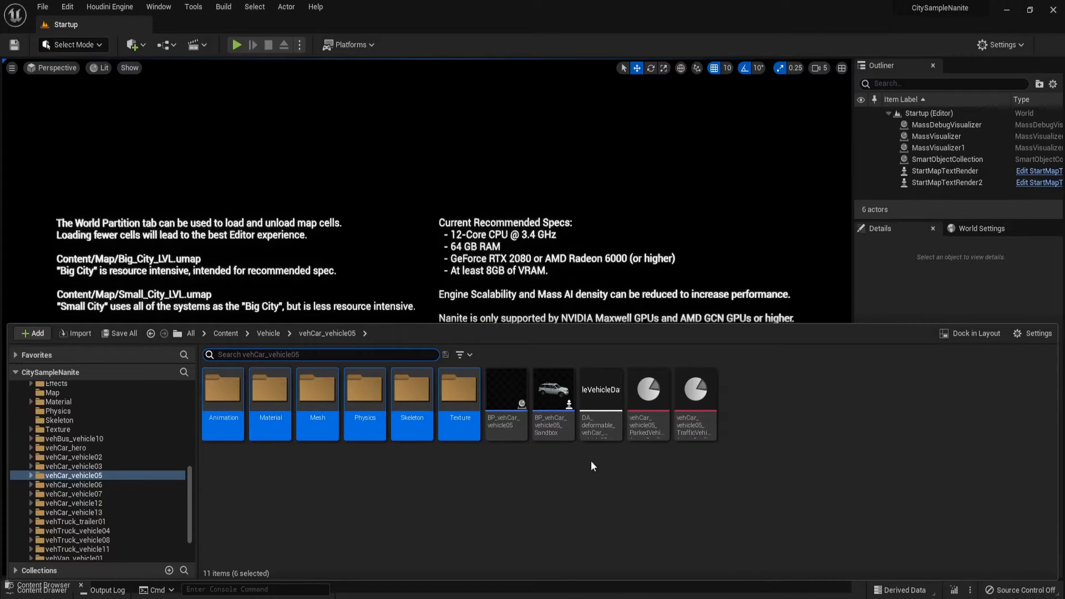
{"action": "left_click", "coordinate": [597, 396]}
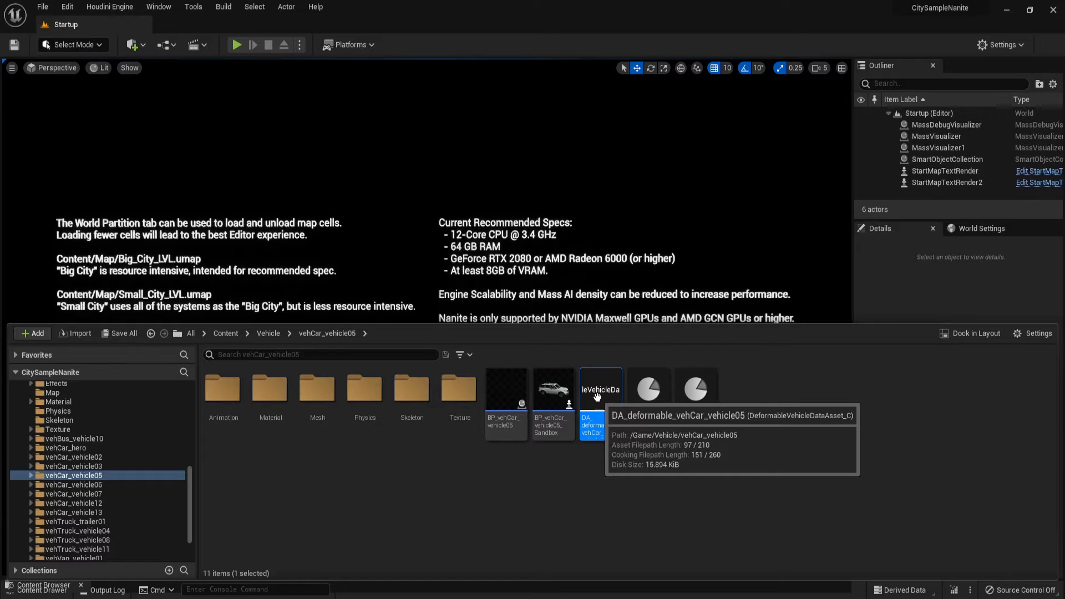
{"action": "right_click", "coordinate": [596, 396]}
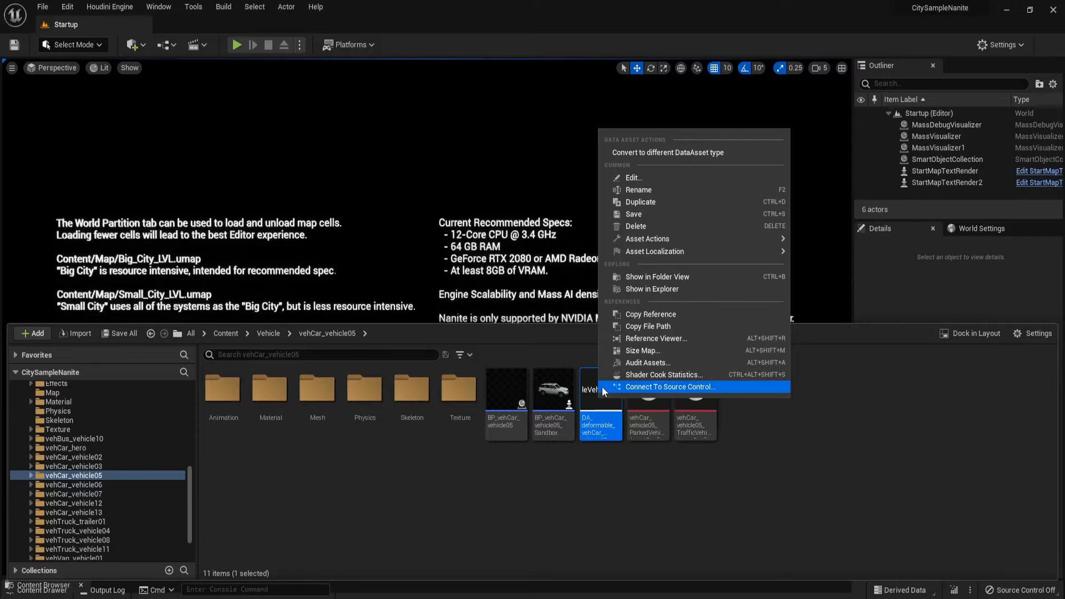
{"action": "mouse_move", "coordinate": [656, 244]}
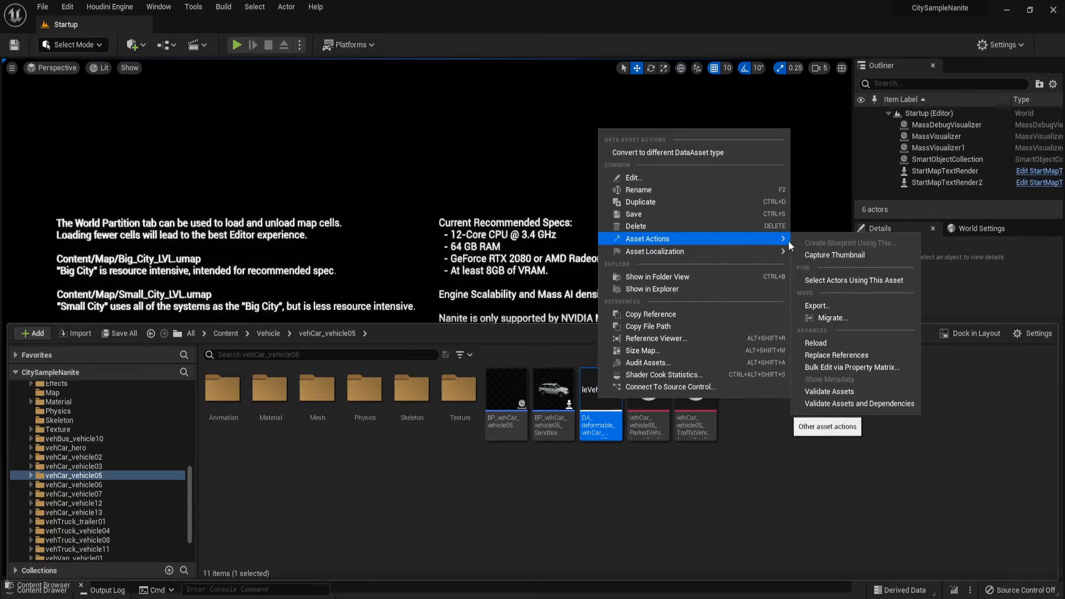
{"action": "left_click", "coordinate": [821, 321]}
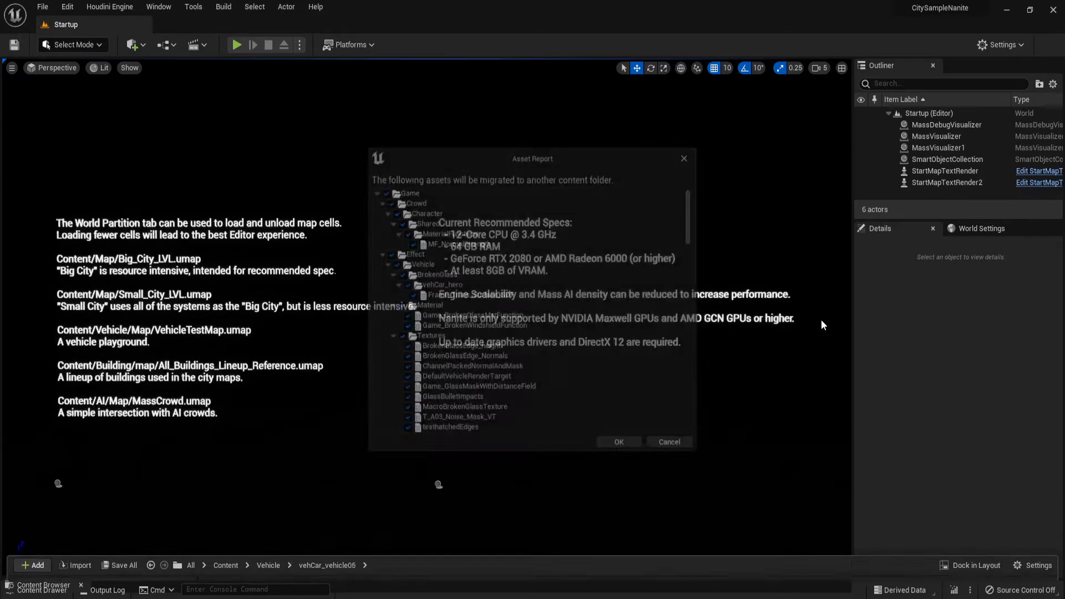
Collapse the top-level groups in the asset report and exclude Niagara and Traffic from the migration
{"action": "left_click", "coordinate": [374, 190]}
{"action": "left_click", "coordinate": [374, 201]}
{"action": "left_click", "coordinate": [384, 202]}
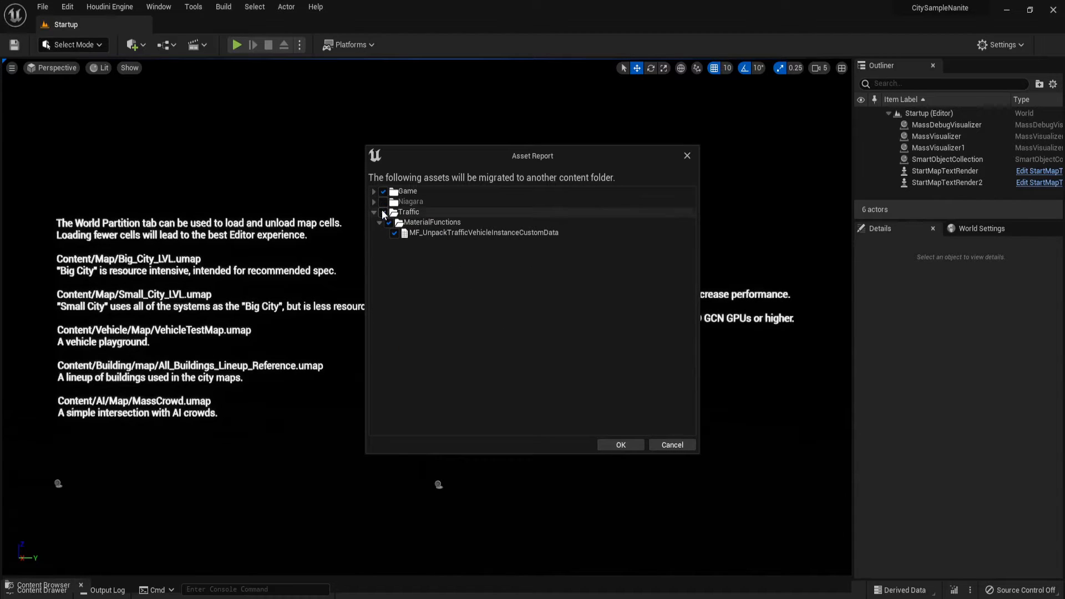
{"action": "left_click", "coordinate": [384, 212]}
{"action": "left_click", "coordinate": [374, 212]}
Within Game, exclude the Crowd, Effect, Material and Textures folders so only Vehicle remains included
{"action": "left_click", "coordinate": [374, 191]}
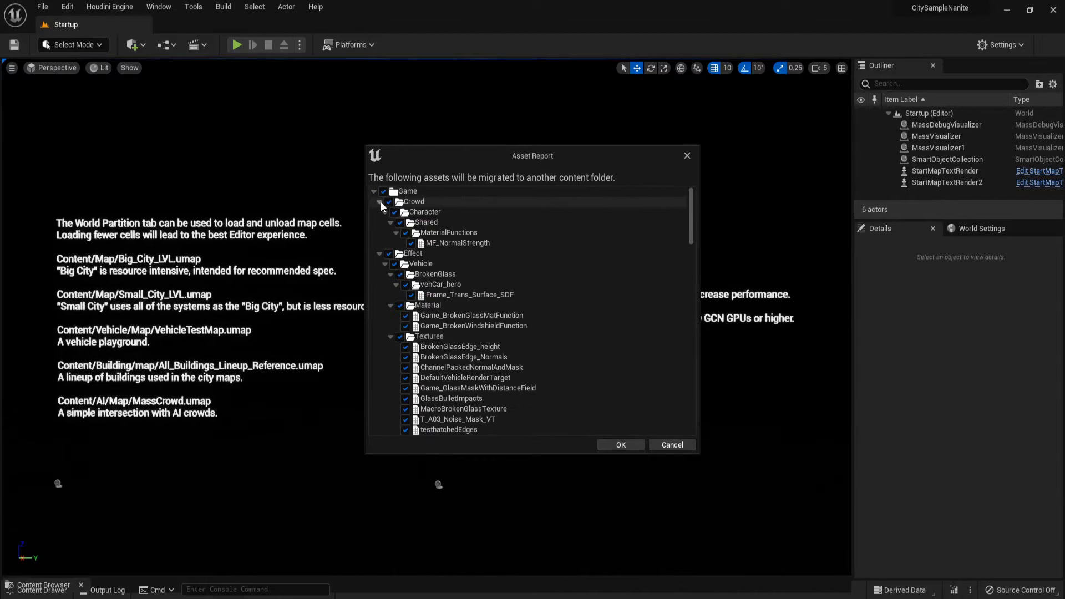
{"action": "left_click", "coordinate": [380, 212]}
{"action": "left_click", "coordinate": [380, 222]}
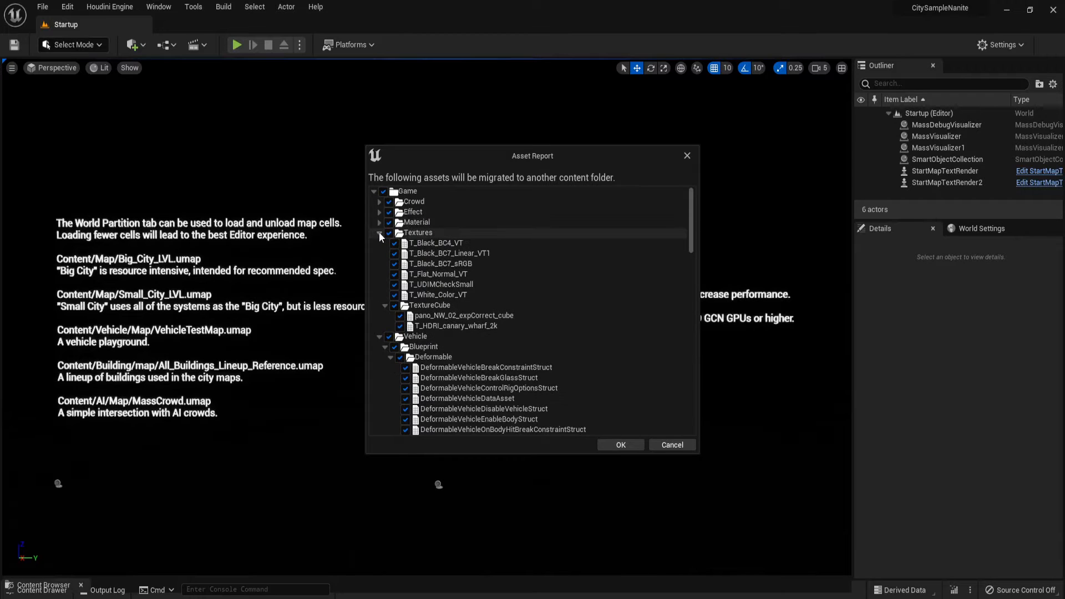
{"action": "left_click", "coordinate": [378, 232]}
{"action": "left_click", "coordinate": [380, 243]}
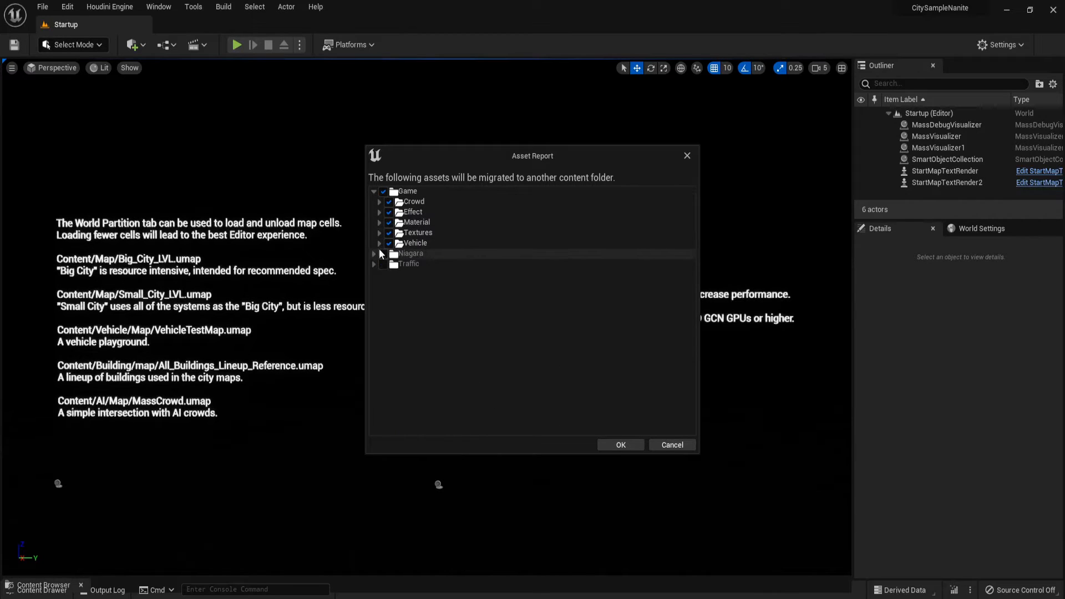
{"action": "left_click", "coordinate": [389, 202]}
{"action": "left_click", "coordinate": [389, 212]}
{"action": "left_click", "coordinate": [389, 222]}
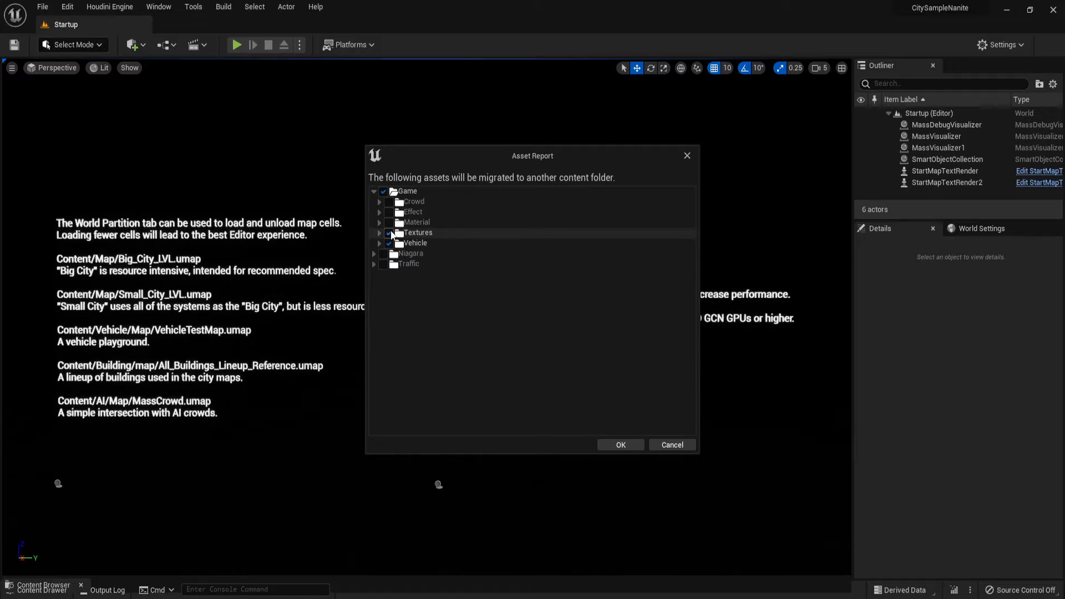
{"action": "left_click", "coordinate": [389, 233]}
Expand the Vehicle folder and collapse its Blueprint, Effects, Material, Texture, vehCar_vehicle02, vehCar_vehicle03 and vehCar_vehicle05 subfolders
{"action": "left_click", "coordinate": [380, 243]}
{"action": "left_click", "coordinate": [382, 254]}
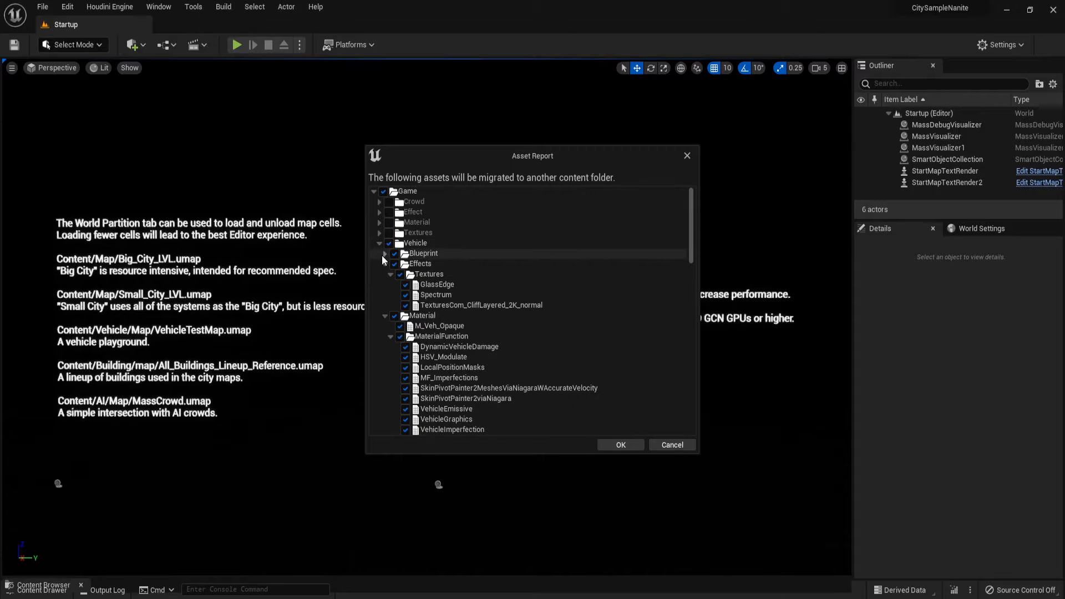
{"action": "left_click", "coordinate": [383, 264]}
{"action": "left_click", "coordinate": [383, 273]}
{"action": "left_click", "coordinate": [384, 285]}
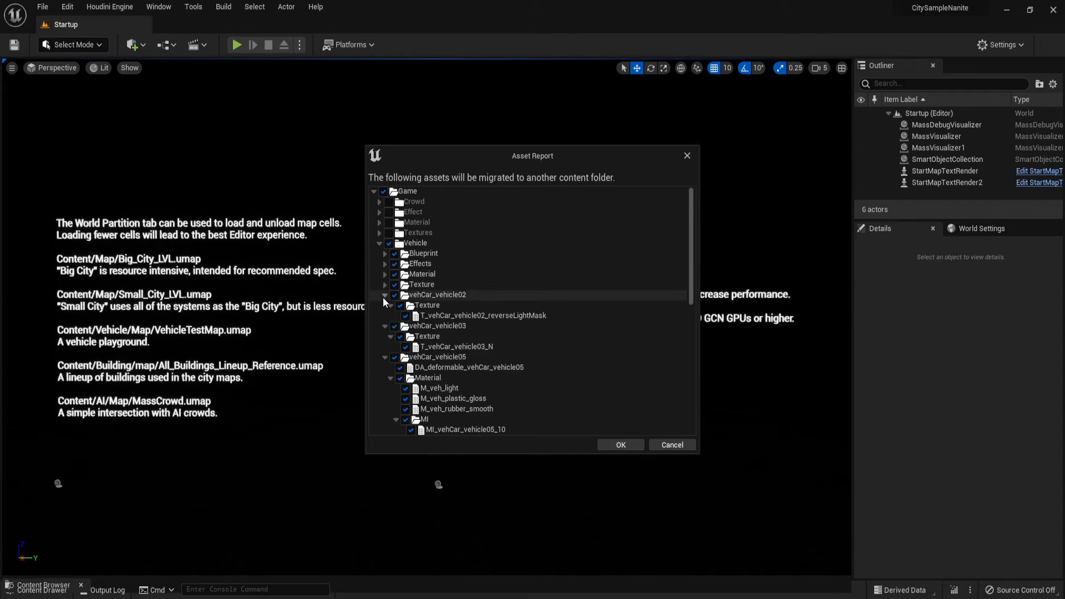
{"action": "left_click", "coordinate": [384, 295]}
{"action": "left_click", "coordinate": [383, 305]}
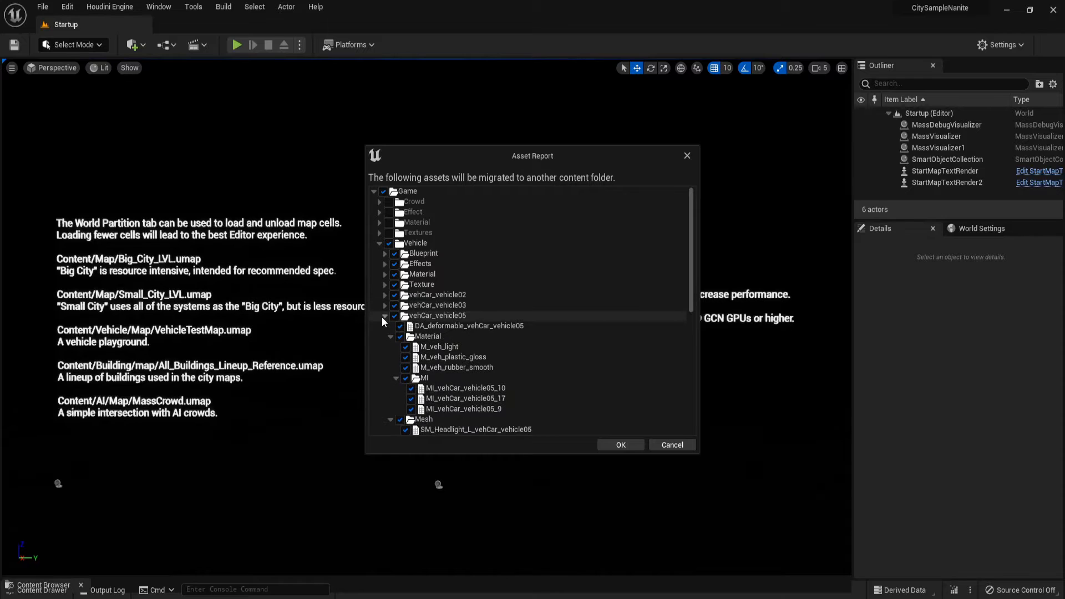
{"action": "left_click", "coordinate": [383, 317]}
Exclude vehCar_vehicle07, vehCar_vehicle03, vehCar_vehicle02, Texture, Material, Effects and Blueprint, keeping only vehCar_vehicle05 under Vehicle
{"action": "left_click", "coordinate": [394, 327]}
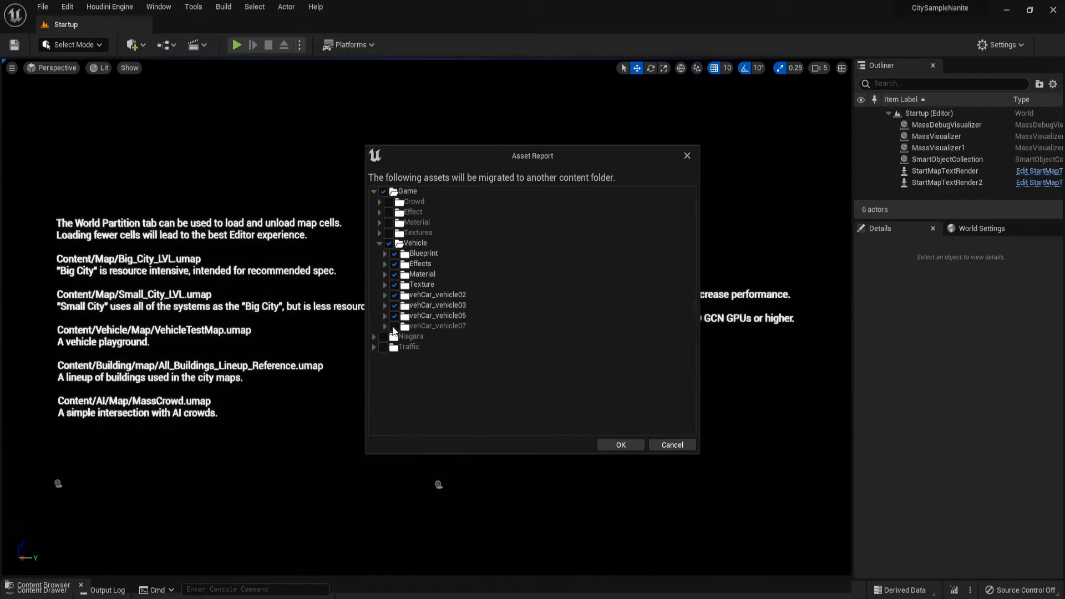
{"action": "left_click", "coordinate": [395, 305]}
{"action": "left_click", "coordinate": [395, 295]}
{"action": "left_click", "coordinate": [395, 285]}
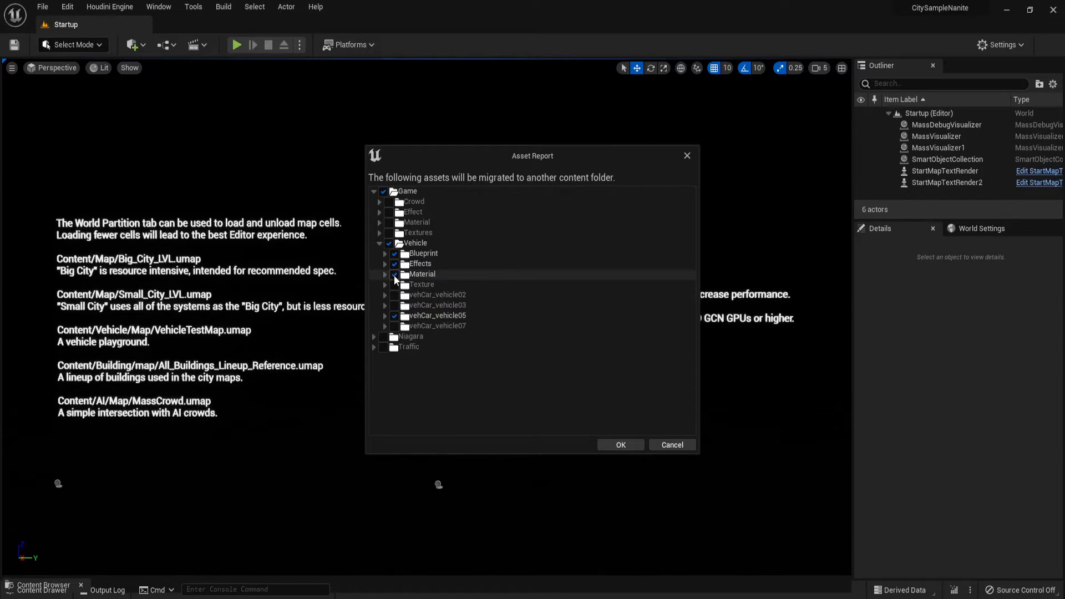
{"action": "left_click", "coordinate": [394, 274]}
{"action": "left_click", "coordinate": [395, 264]}
{"action": "left_click", "coordinate": [394, 253]}
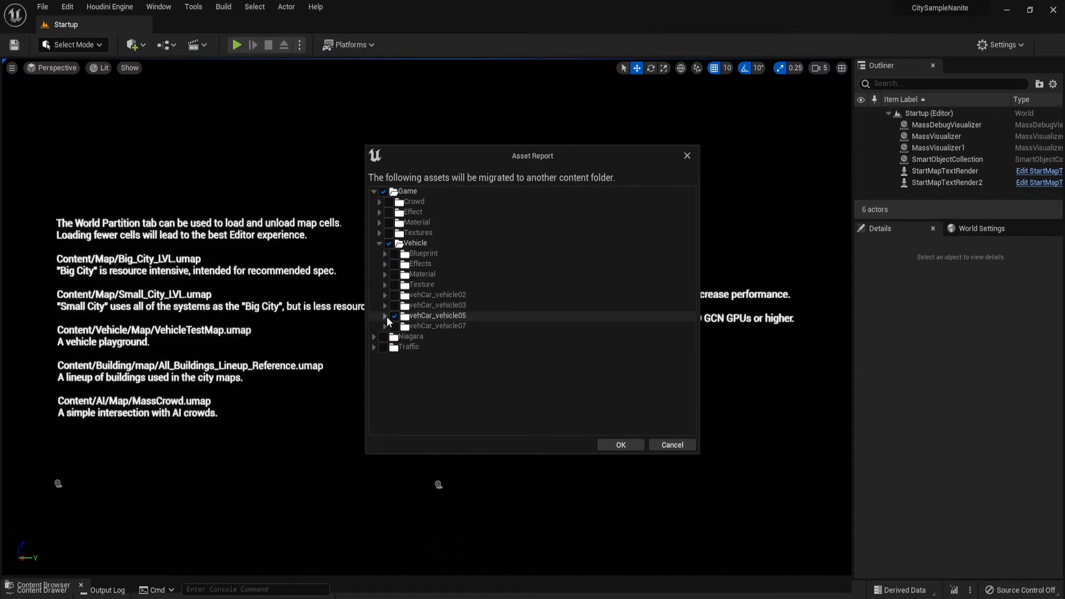
Inside vehCar_vehicle05, exclude the Material, Mesh and Texture folders so only DA_deformable_vehCar_vehicle05 is migrated
{"action": "left_click", "coordinate": [385, 316]}
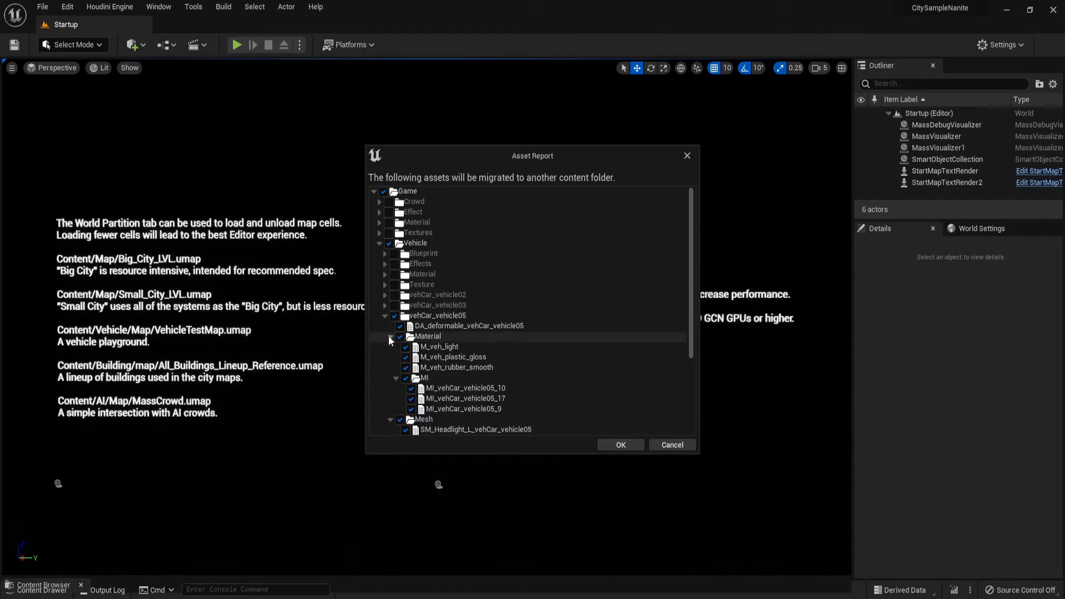
{"action": "left_click", "coordinate": [390, 336]}
{"action": "left_click", "coordinate": [390, 347]}
{"action": "left_click", "coordinate": [388, 357]}
{"action": "left_click", "coordinate": [389, 358]}
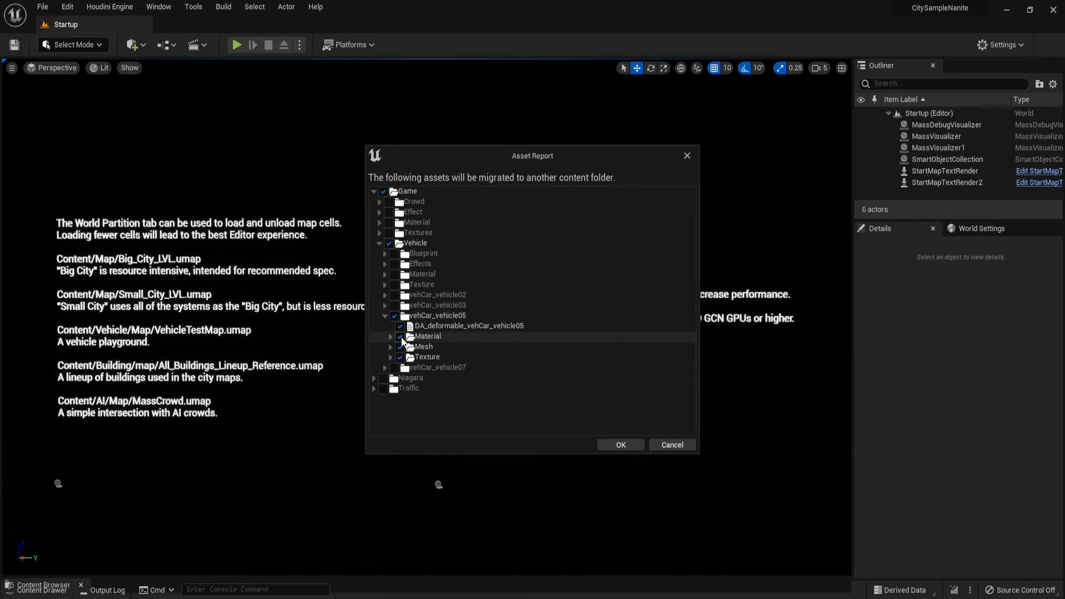
{"action": "left_click", "coordinate": [401, 337]}
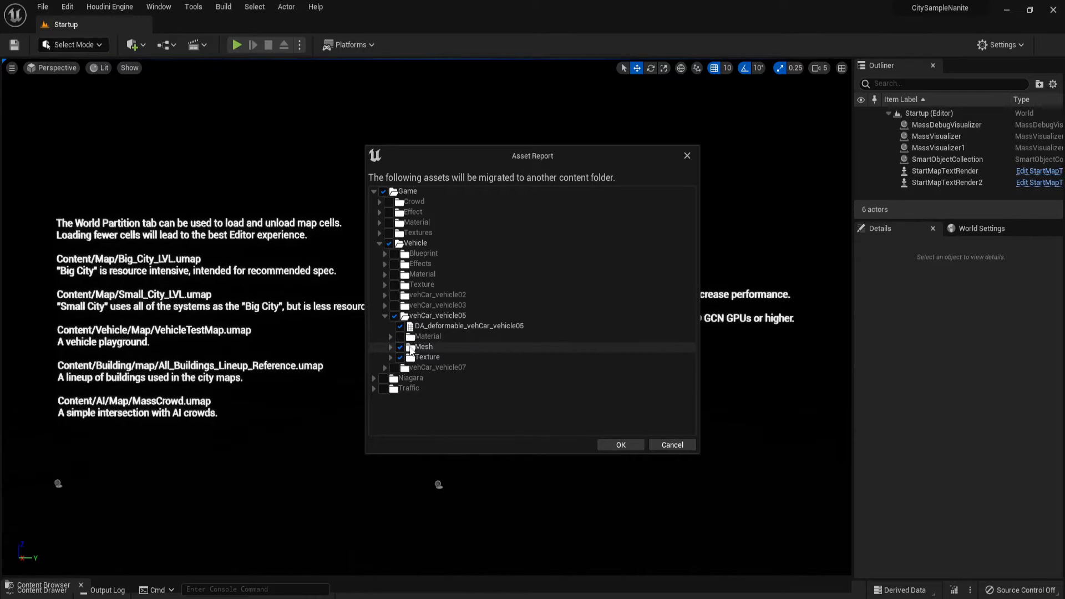
{"action": "left_click", "coordinate": [400, 357]}
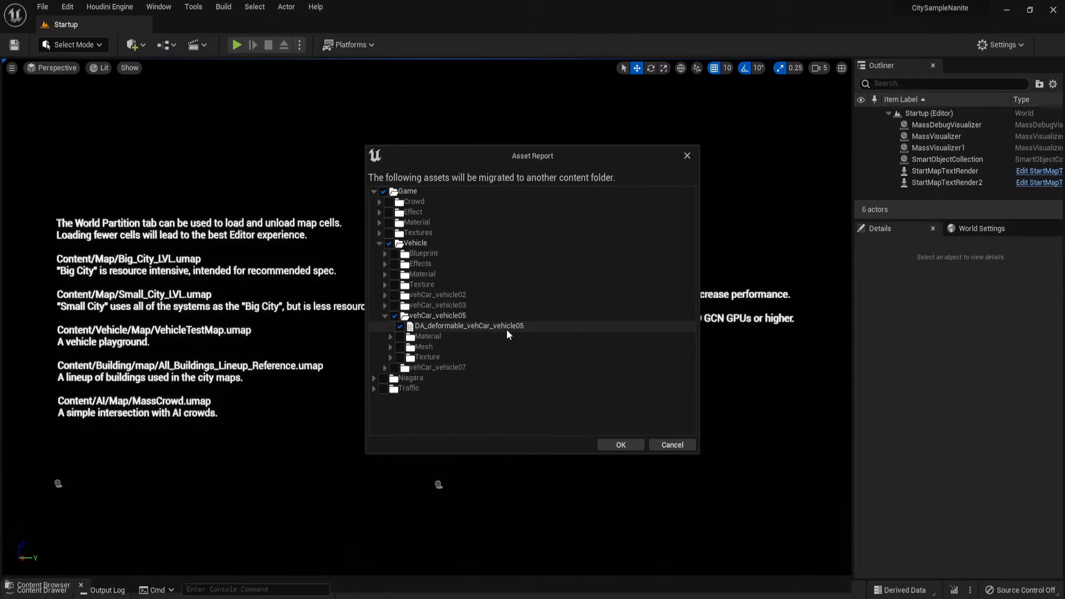
Accept the selection, migrate it into AllUEProjects\DestructibleVehicle\Content on drive G, and check the vehCar_vehicle05 folder in the DestructibleVehicle project
{"action": "left_click", "coordinate": [627, 447]}
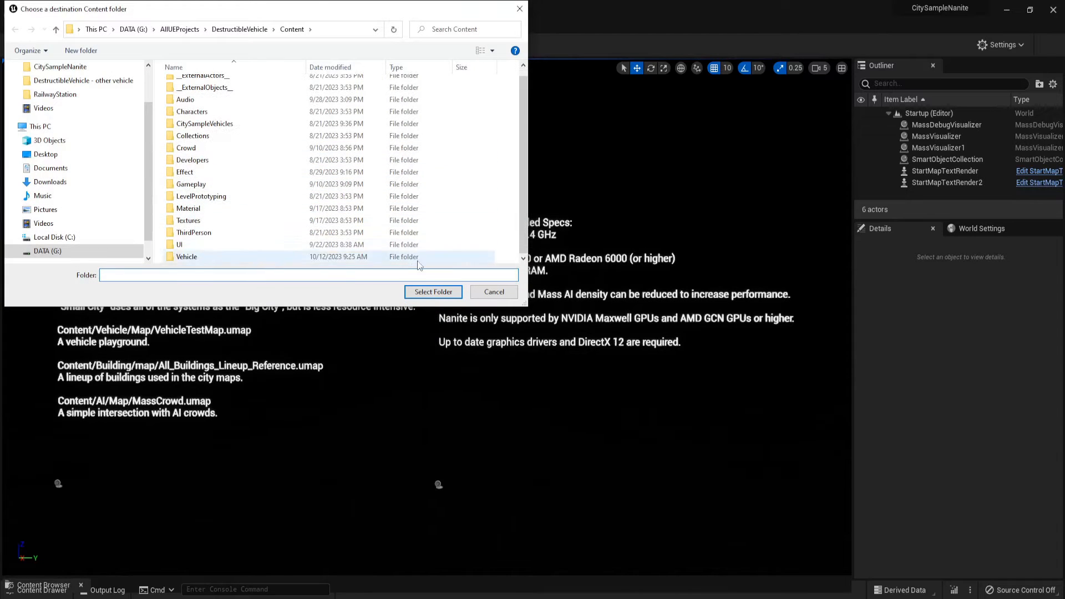
{"action": "left_click", "coordinate": [443, 295]}
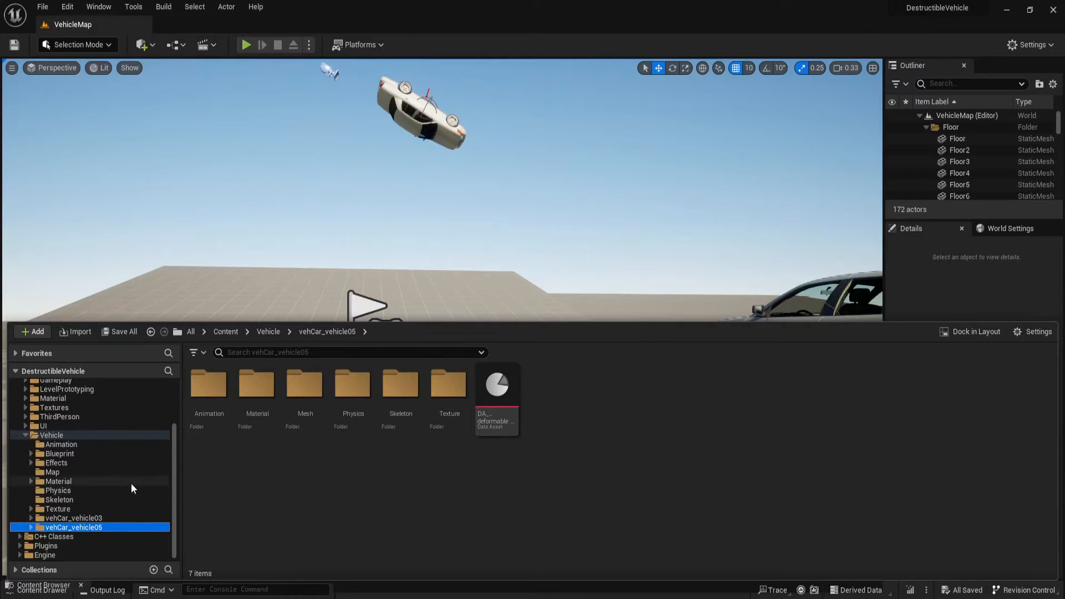
{"action": "scroll", "coordinate": [132, 487], "scroll_direction": "up", "scroll_amount": 3}
{"action": "scroll", "coordinate": [131, 484], "scroll_direction": "up", "scroll_amount": 1}
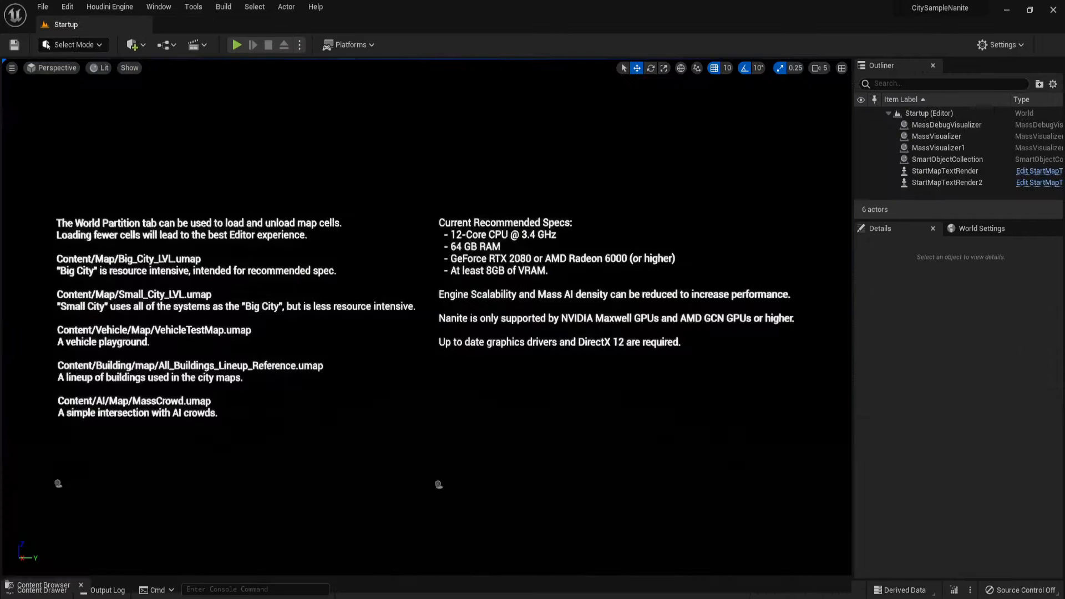
Switch back to the CitySampleNanite project and open the BrokenGlass folder under Content/Effect/Vehicle
{"action": "key", "text": "ctrl+space"}
{"action": "scroll", "coordinate": [81, 421], "scroll_direction": "up", "scroll_amount": 8}
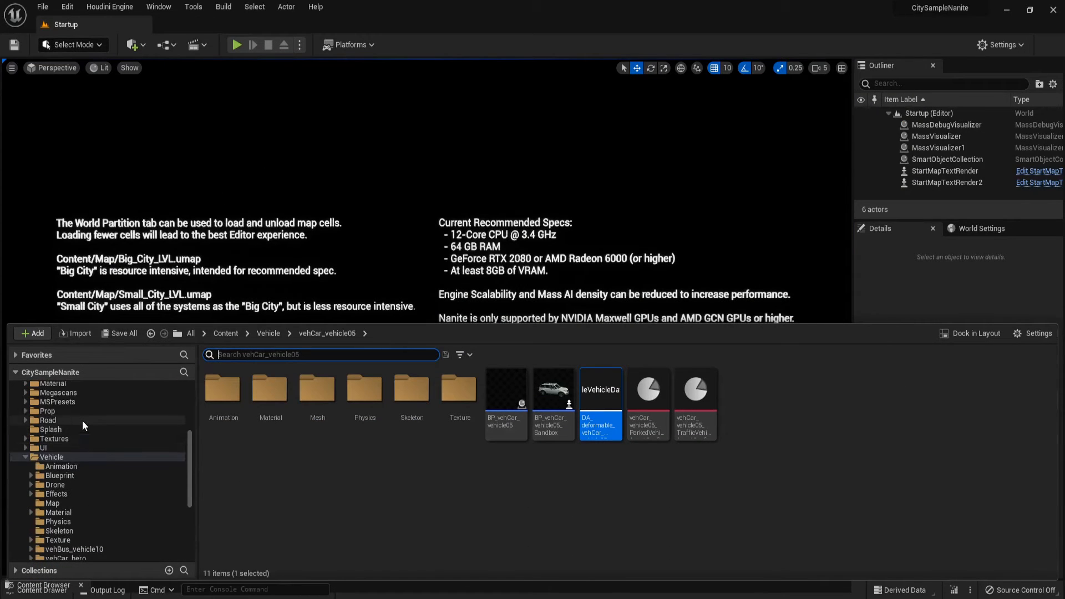
{"action": "left_click", "coordinate": [43, 457]}
{"action": "scroll", "coordinate": [68, 438], "scroll_direction": "up", "scroll_amount": 5}
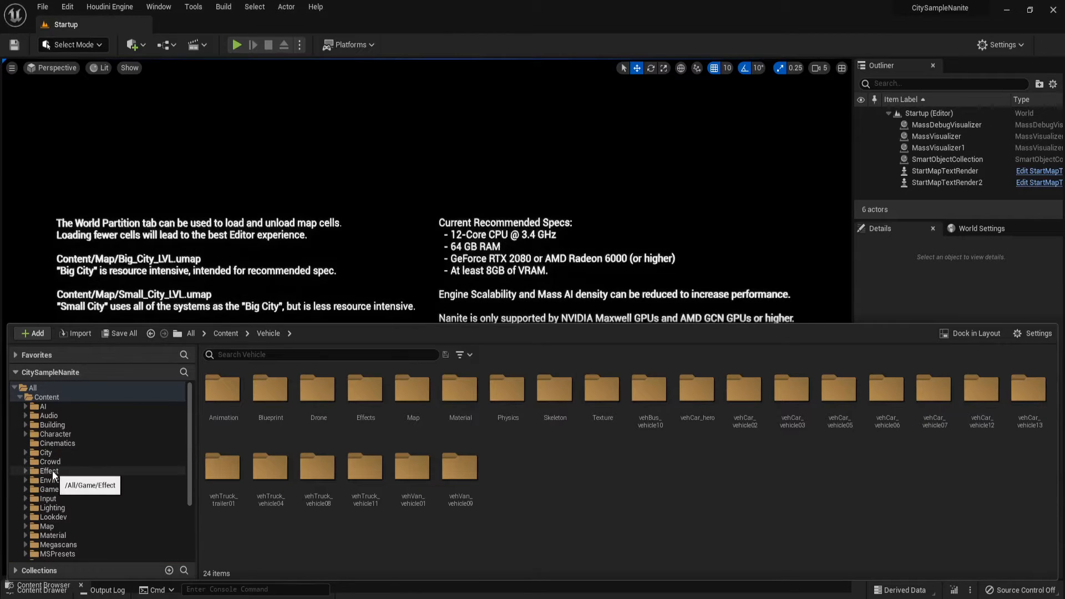
{"action": "left_click", "coordinate": [48, 471]}
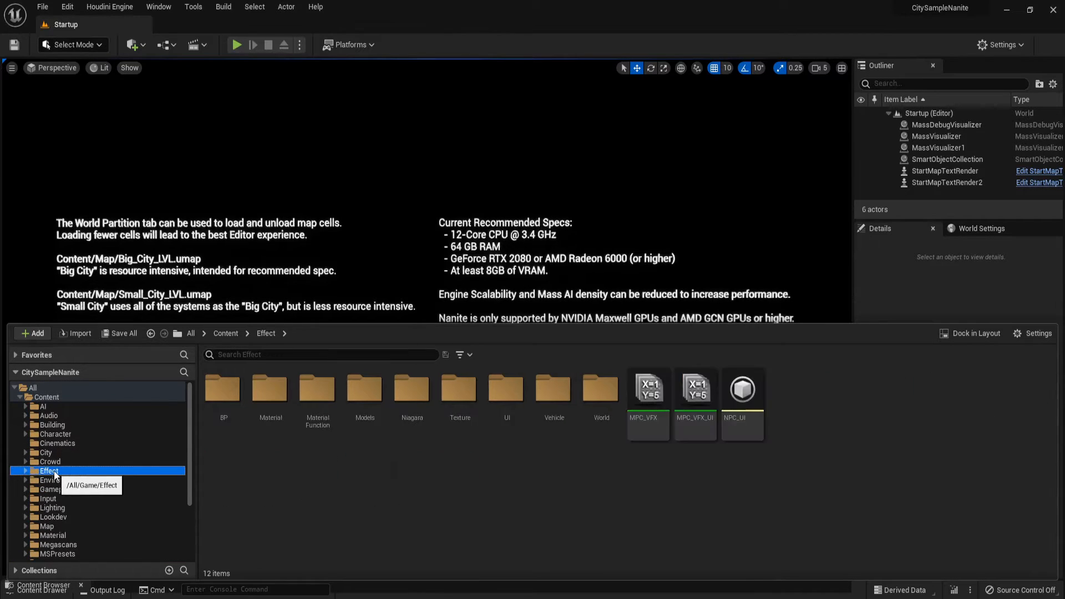
{"action": "double_click", "coordinate": [554, 413]}
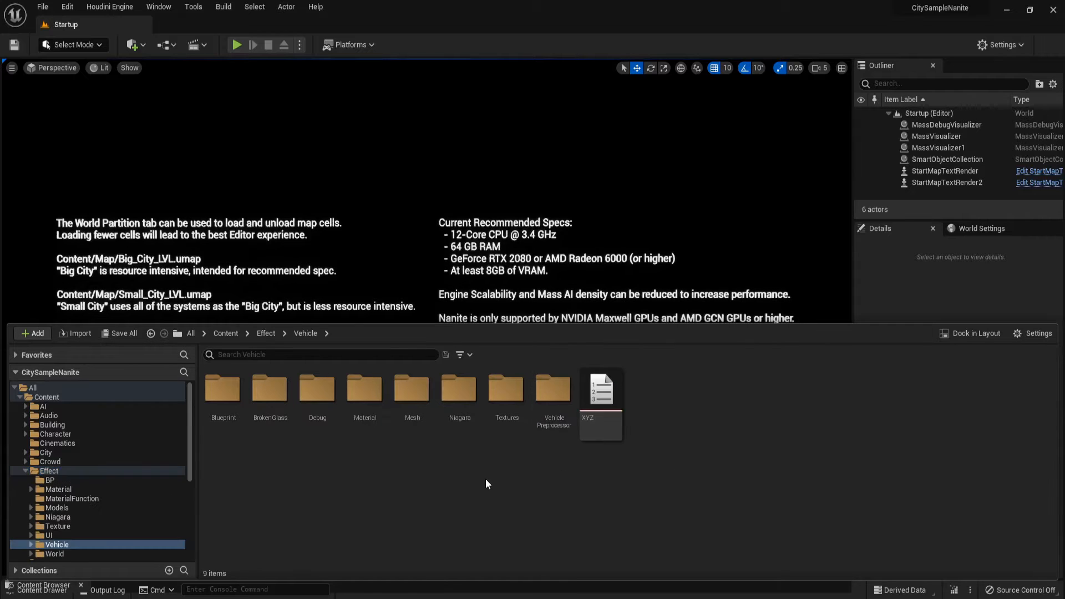
{"action": "double_click", "coordinate": [274, 422]}
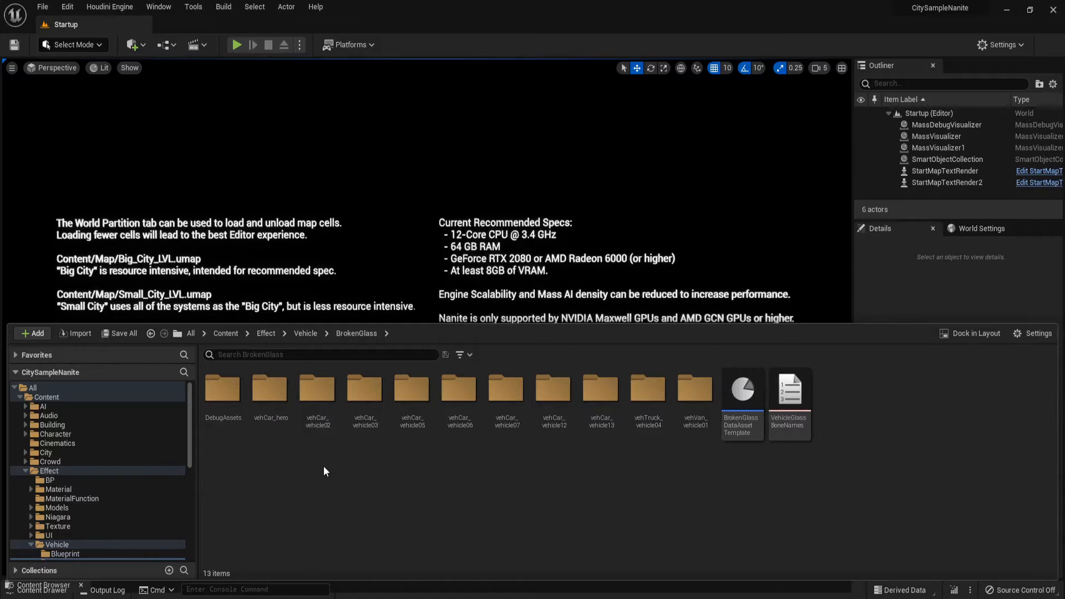
Start migrating the vehCar_vehicle05 folder inside BrokenGlass
{"action": "left_click", "coordinate": [411, 391]}
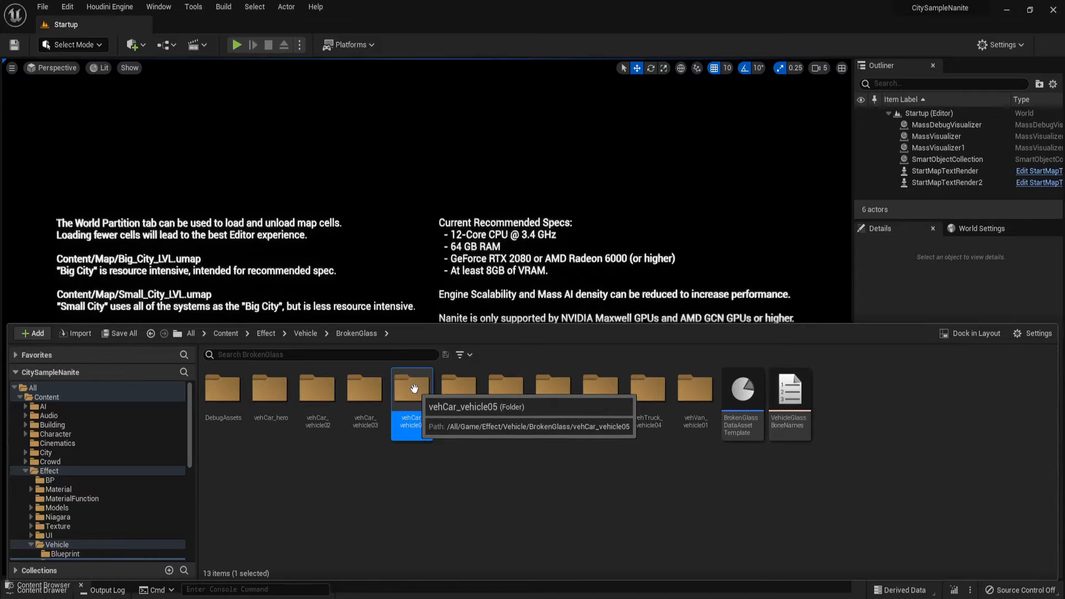
{"action": "right_click", "coordinate": [412, 393]}
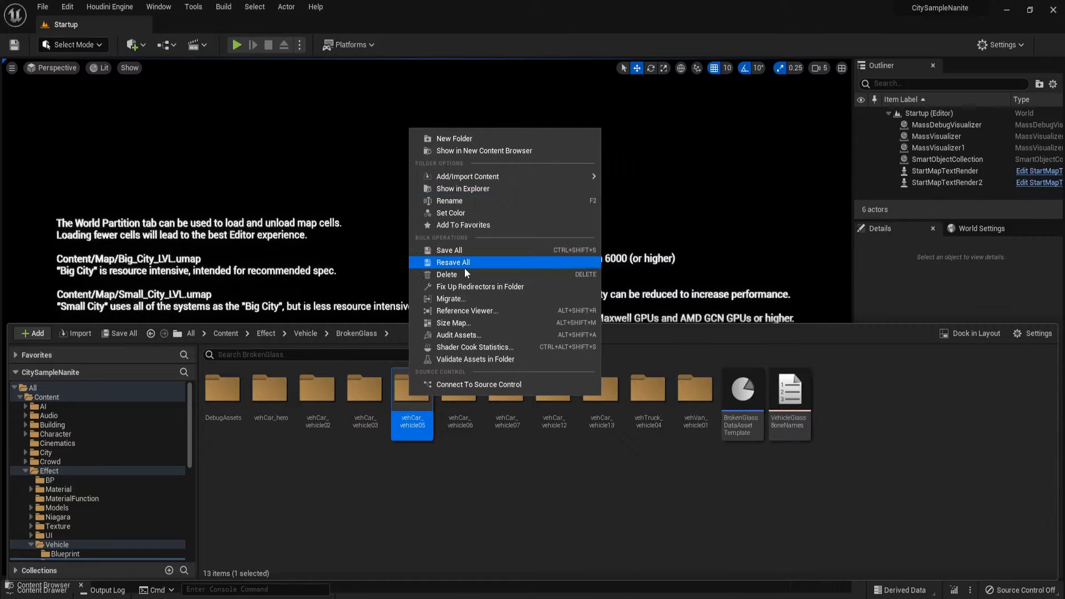
{"action": "left_click", "coordinate": [452, 299]}
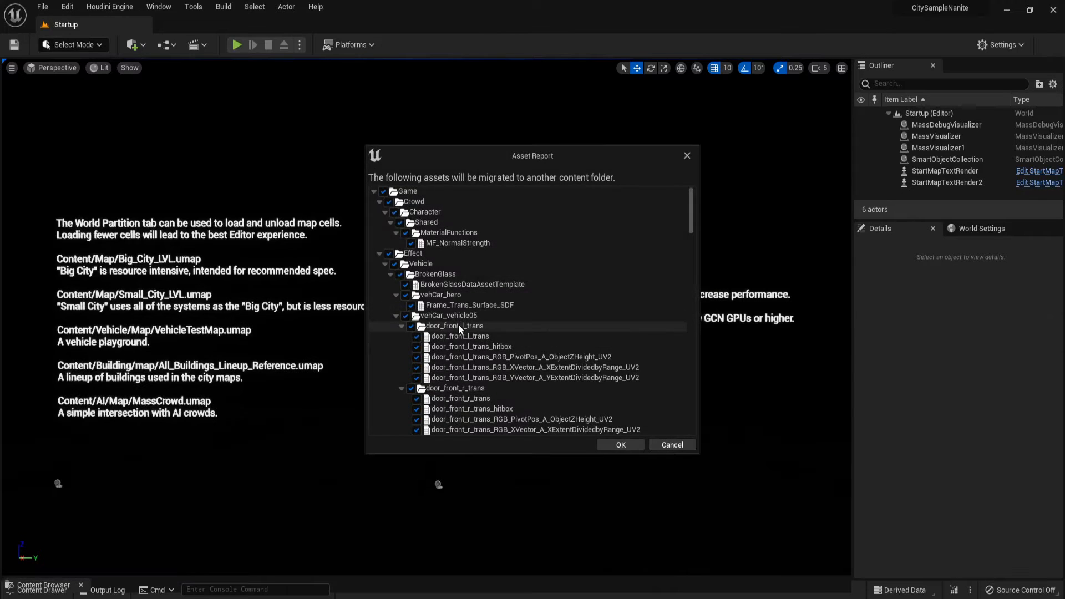
Exclude the Niagara and Traffic groups from the broken-glass migration and expand the Game folder
{"action": "left_click", "coordinate": [374, 191]}
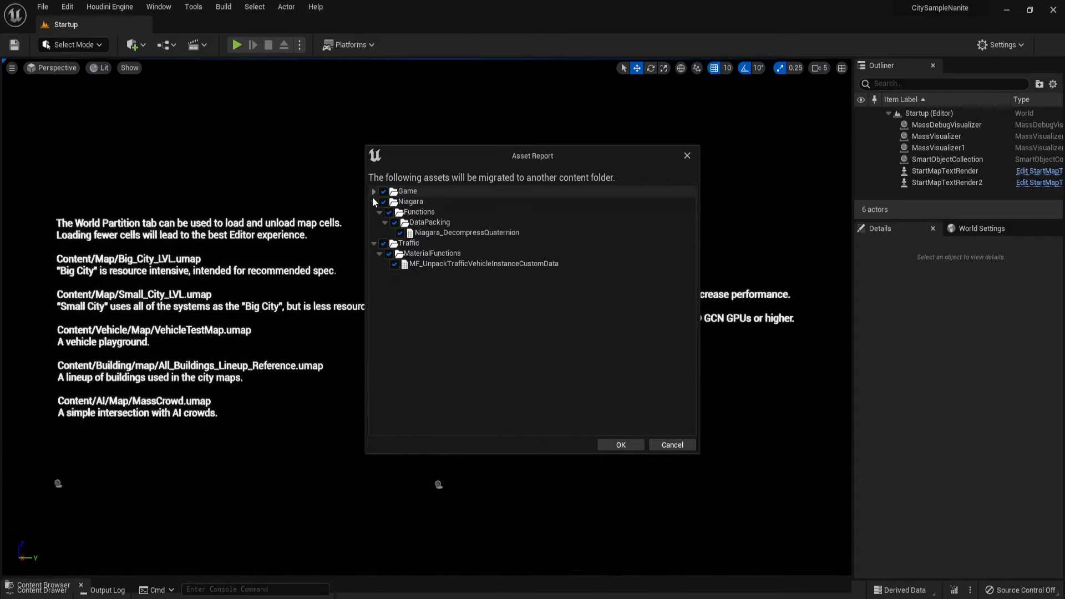
{"action": "left_click", "coordinate": [374, 201]}
{"action": "left_click", "coordinate": [374, 212]}
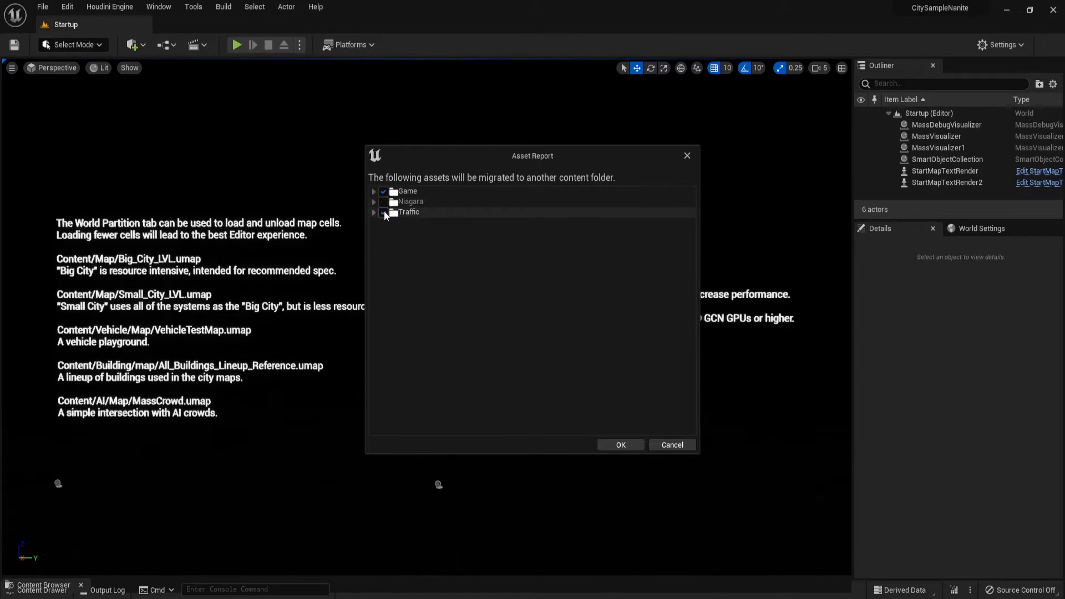
{"action": "left_click", "coordinate": [383, 212]}
{"action": "left_click", "coordinate": [383, 201]}
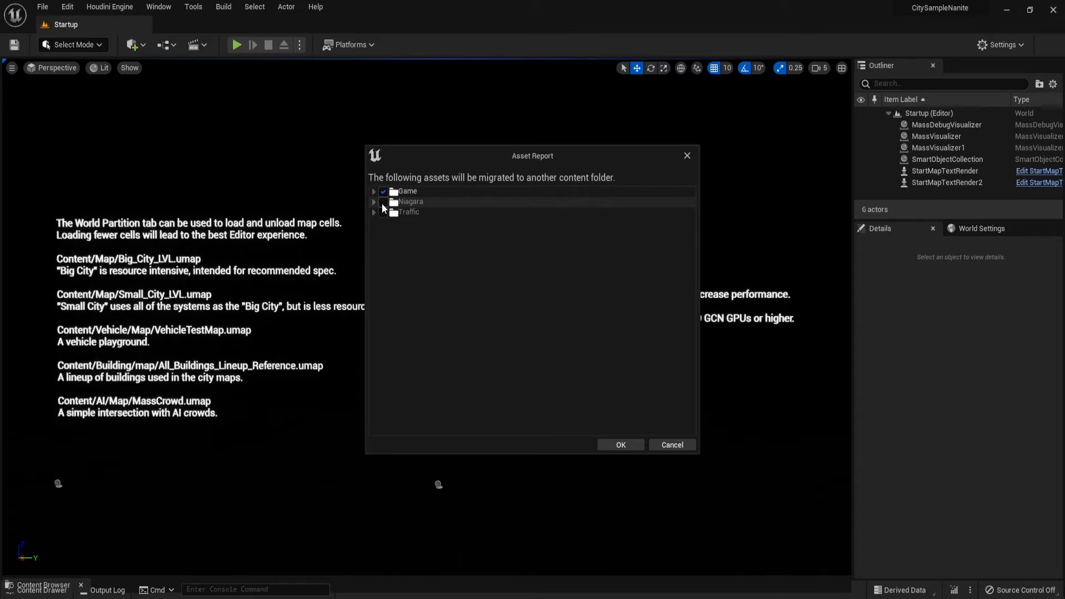
{"action": "left_click", "coordinate": [373, 191]}
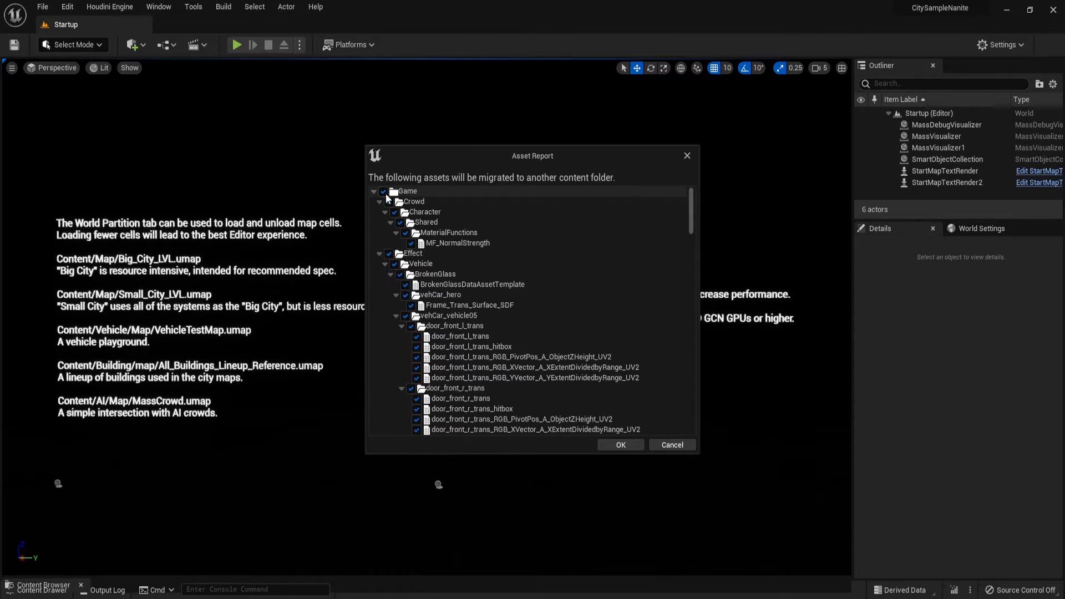
Collapse the folders under Game in the migration list and exclude Vehicle, Textures, Material and Crowd from it
{"action": "left_click", "coordinate": [378, 202]}
{"action": "left_click", "coordinate": [379, 211]}
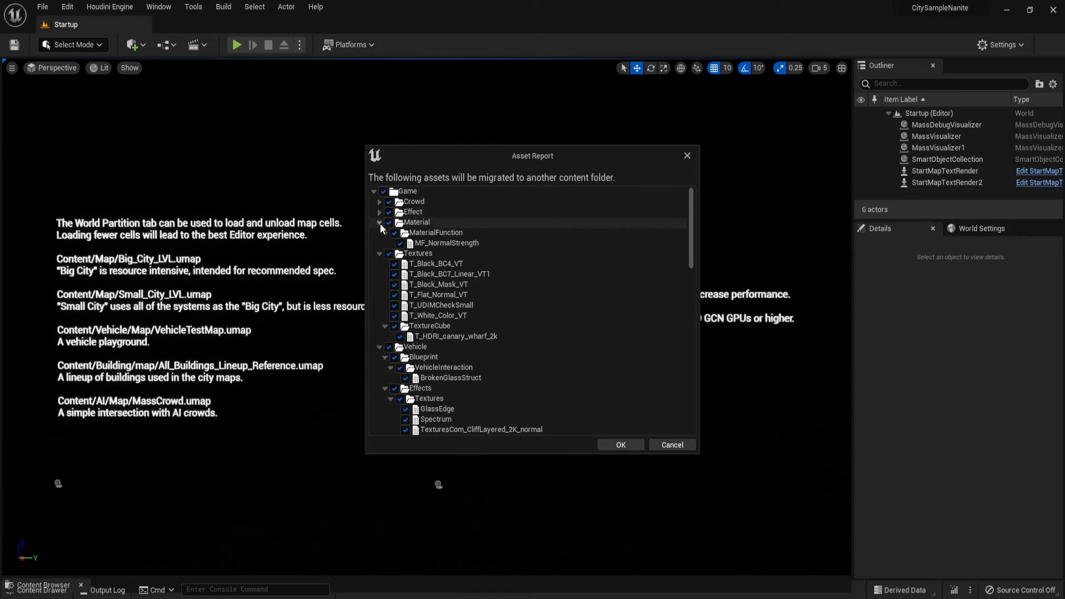
{"action": "left_click", "coordinate": [379, 222]}
{"action": "left_click", "coordinate": [379, 232]}
{"action": "left_click", "coordinate": [379, 243]}
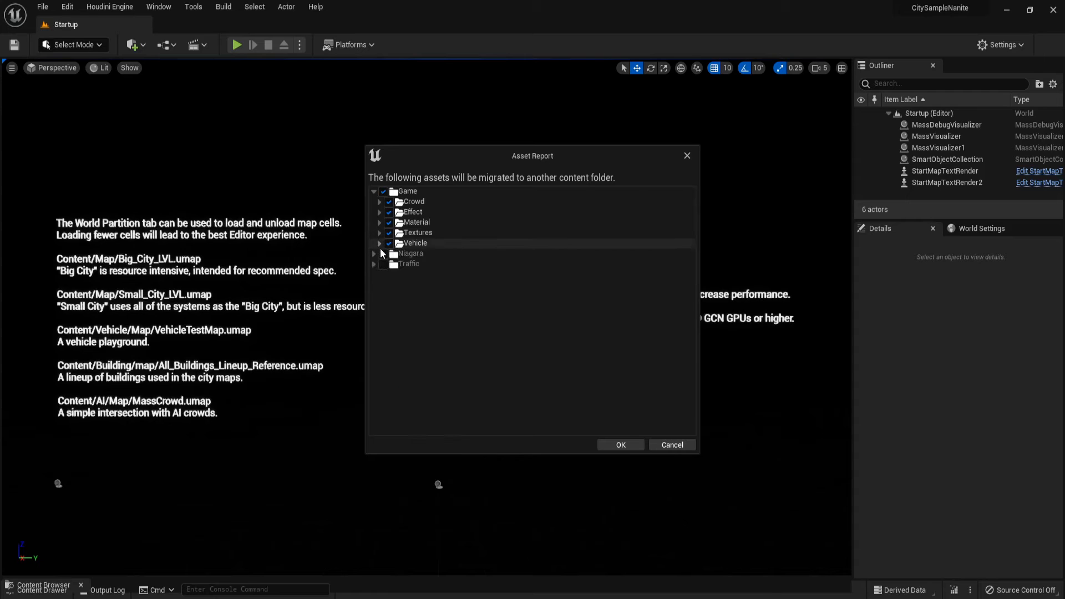
{"action": "left_click", "coordinate": [389, 244]}
{"action": "left_click", "coordinate": [389, 233]}
{"action": "left_click", "coordinate": [389, 223]}
{"action": "left_click", "coordinate": [389, 202]}
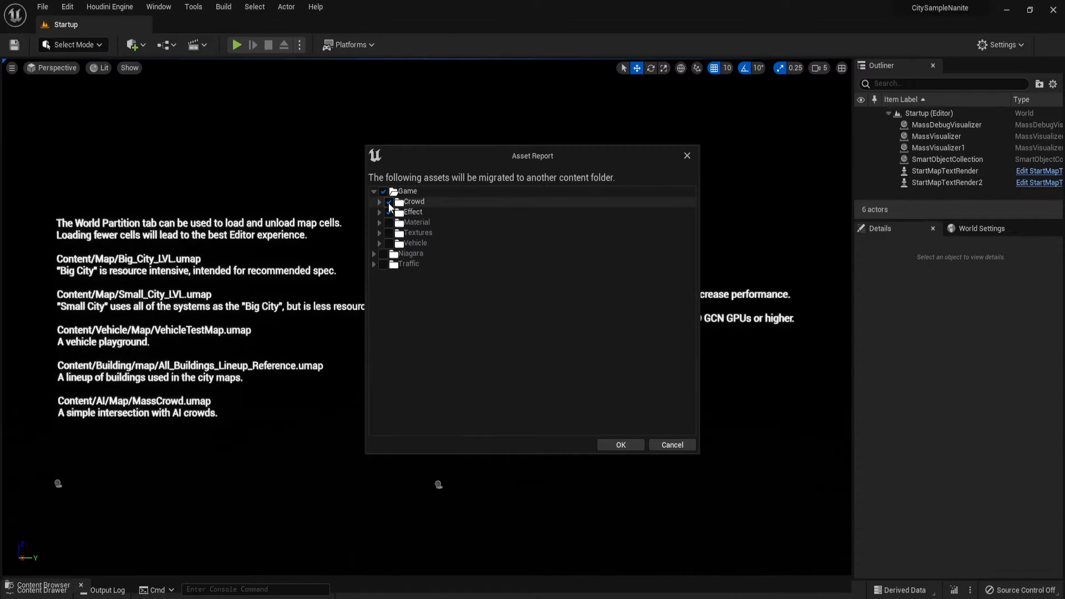
Exclude the Textures and Material folders inside Game/Effect/Vehicle from the migration
{"action": "left_click", "coordinate": [379, 211]}
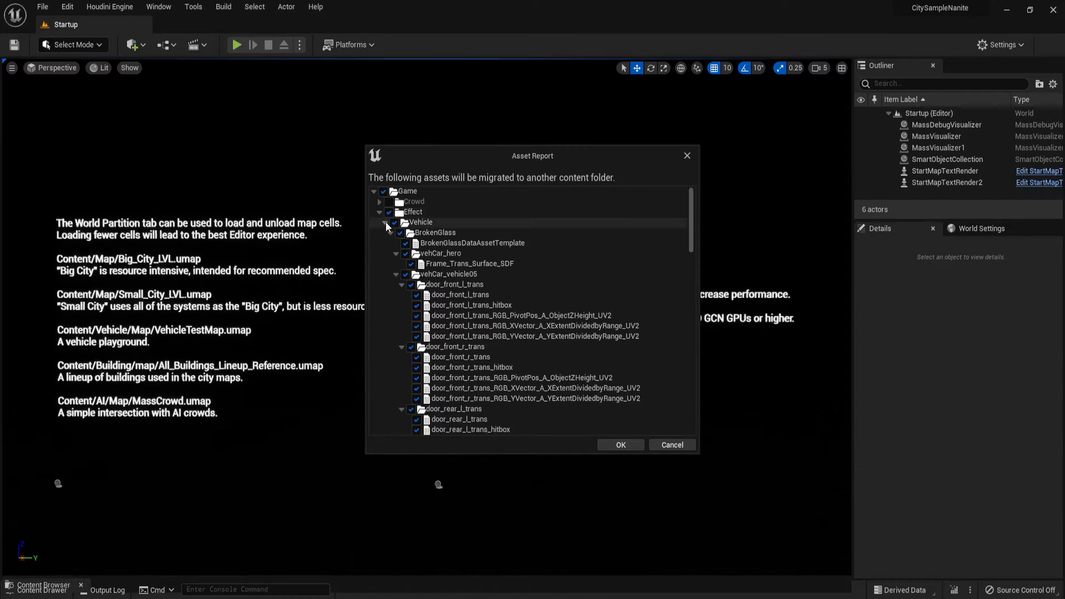
{"action": "left_click", "coordinate": [384, 223]}
{"action": "left_click", "coordinate": [386, 223]}
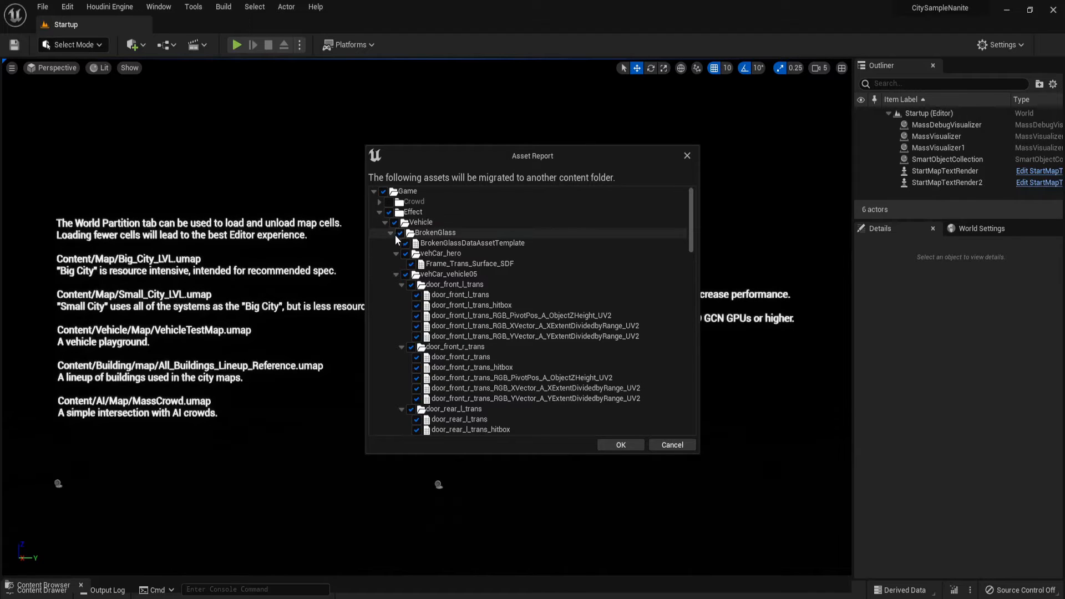
{"action": "left_click", "coordinate": [390, 232]}
{"action": "left_click", "coordinate": [390, 243]}
{"action": "left_click", "coordinate": [390, 254]}
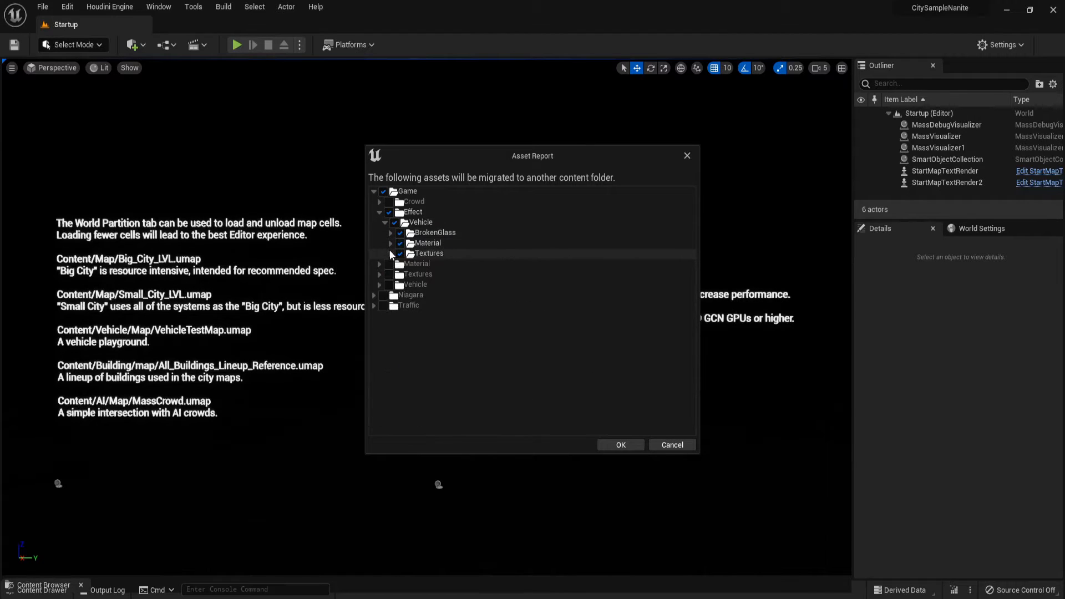
{"action": "left_click", "coordinate": [400, 254]}
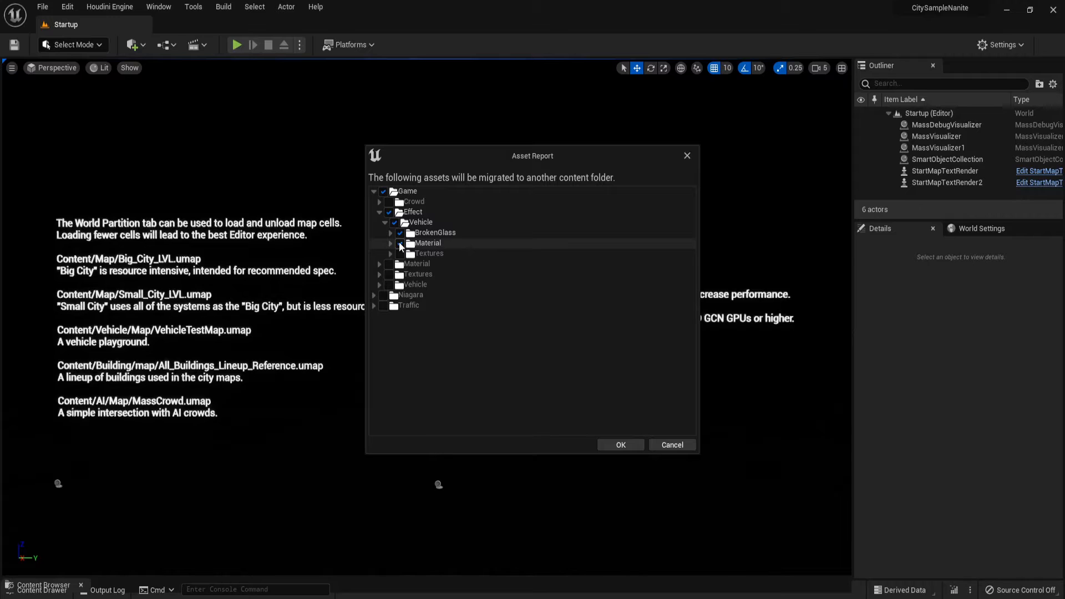
{"action": "left_click", "coordinate": [400, 244]}
Exclude vehCar_hero and BrokenGlassDataAssetTemplate inside BrokenGlass, and migrate the remaining vehCar_vehicle05 into AllUEProjects\DestructibleVehicle\Content on drive G
{"action": "left_click", "coordinate": [392, 233]}
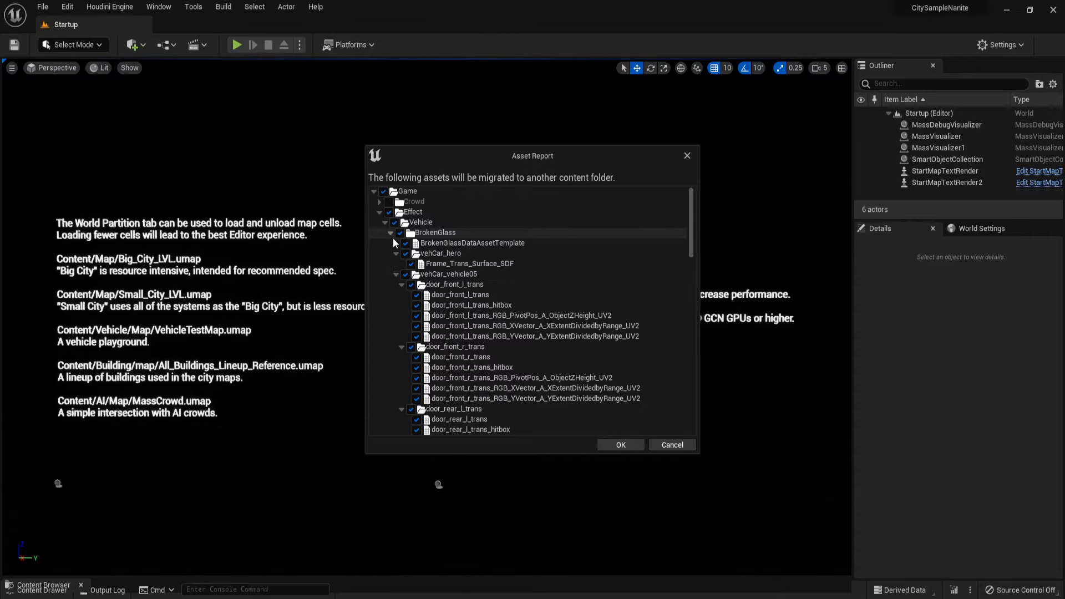
{"action": "left_click", "coordinate": [395, 253]}
{"action": "left_click", "coordinate": [395, 264]}
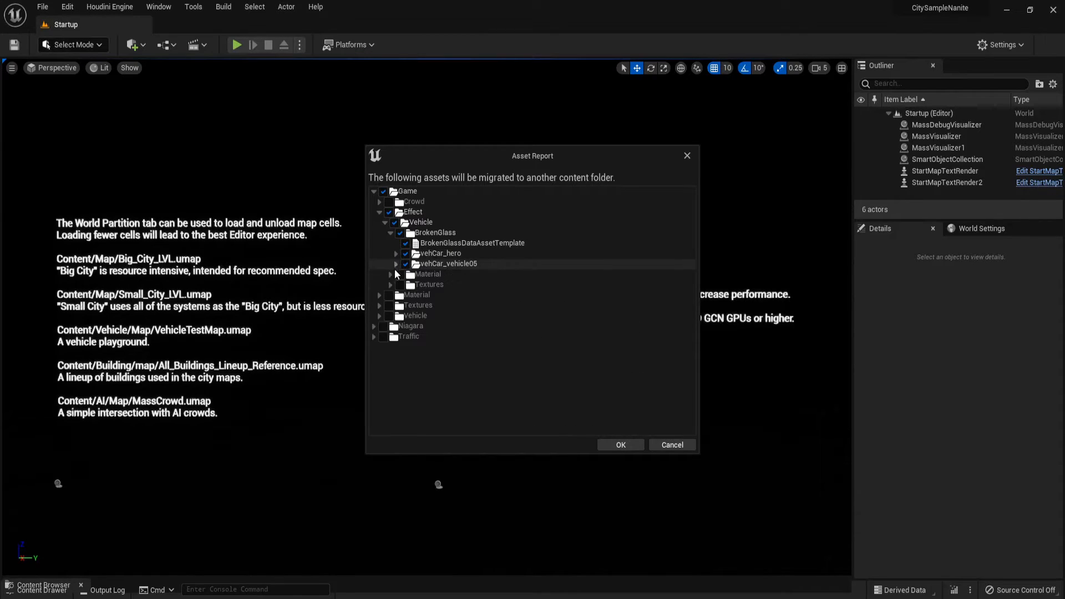
{"action": "left_click", "coordinate": [406, 254]}
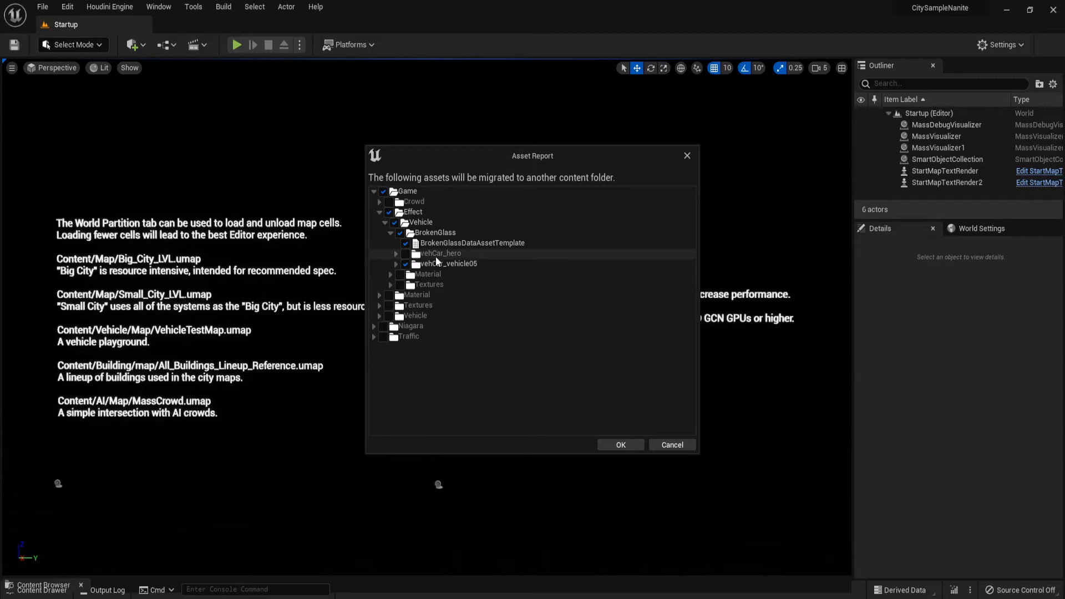
{"action": "left_click", "coordinate": [405, 244]}
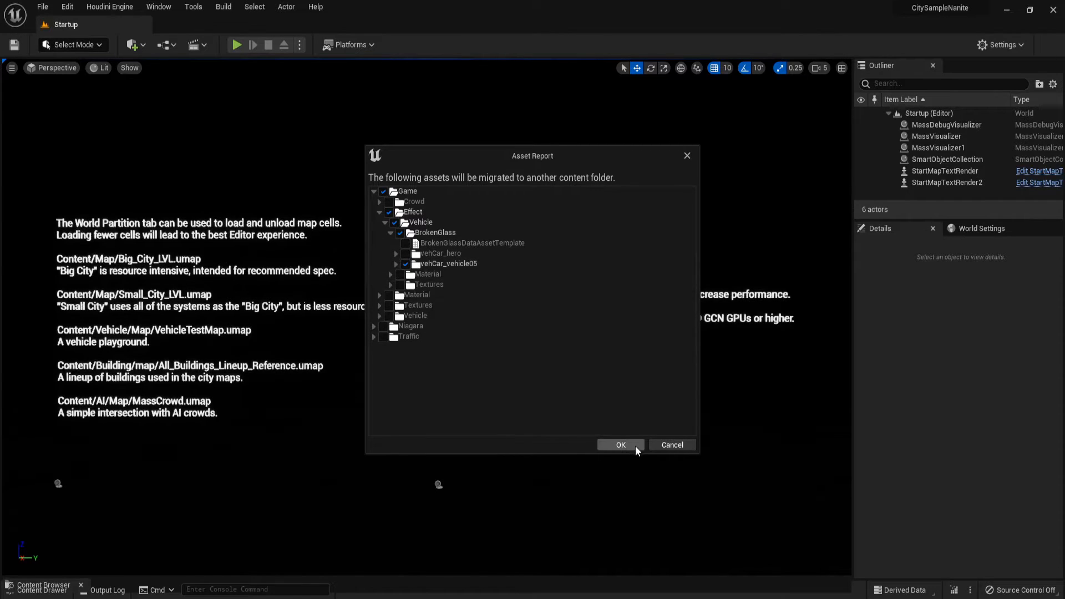
{"action": "left_click", "coordinate": [619, 445]}
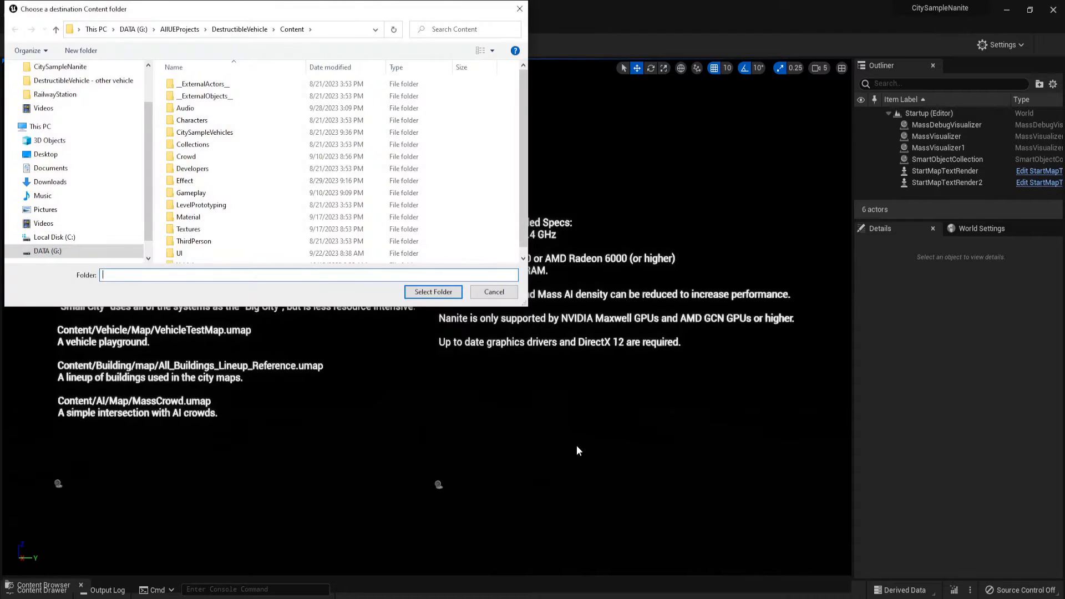
{"action": "left_click", "coordinate": [441, 293]}
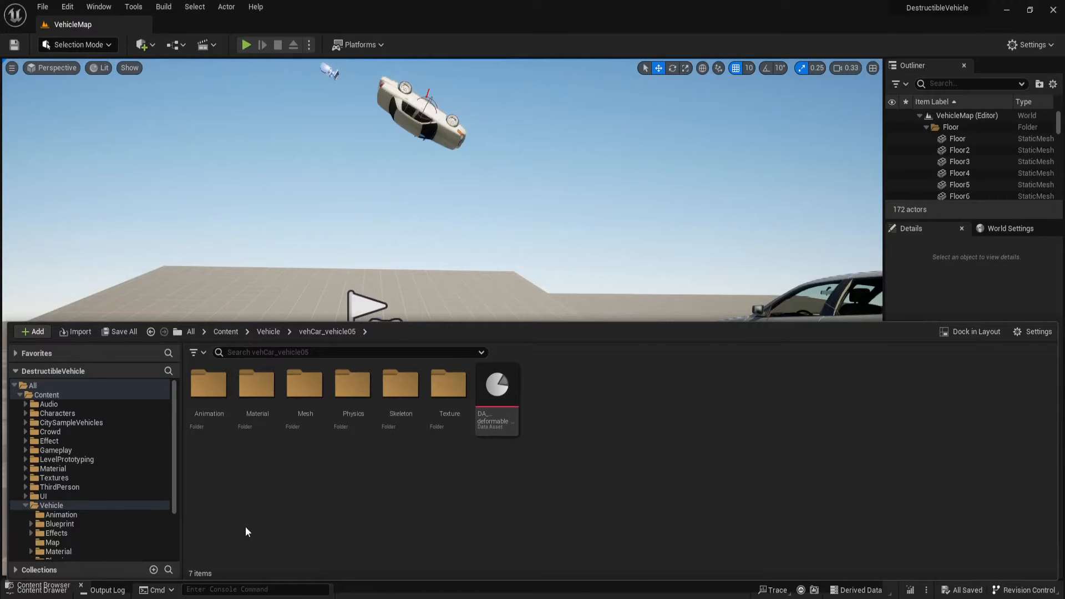
Switch to the DestructibleVehicle project and check the vehCar_vehicle05 folder under Content/Effect/Vehicle/BrokenGlass
{"action": "left_click", "coordinate": [66, 441]}
{"action": "double_click", "coordinate": [255, 407]}
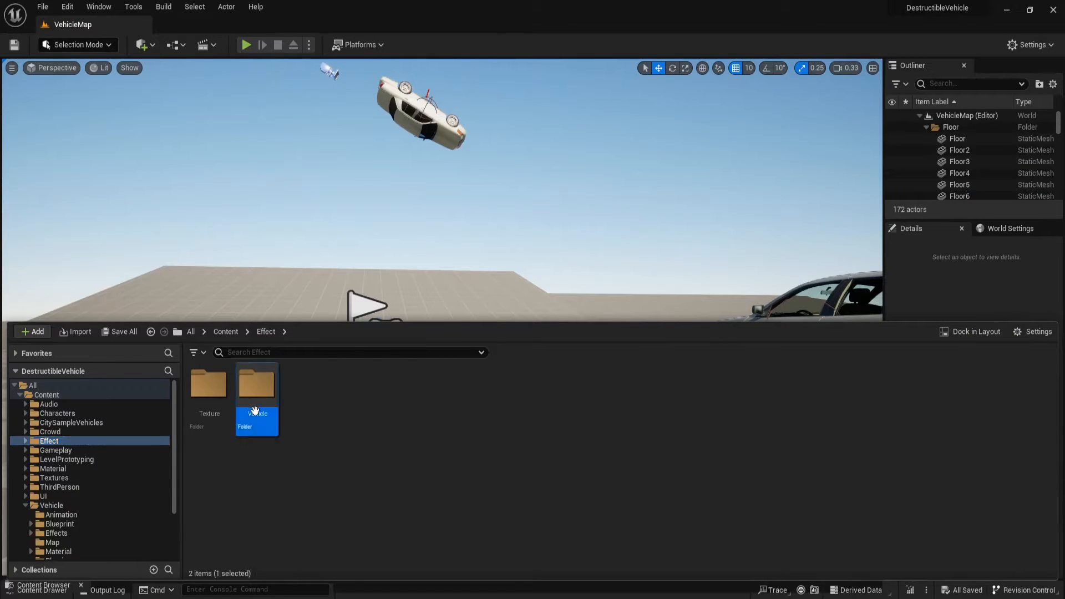
{"action": "double_click", "coordinate": [250, 417]}
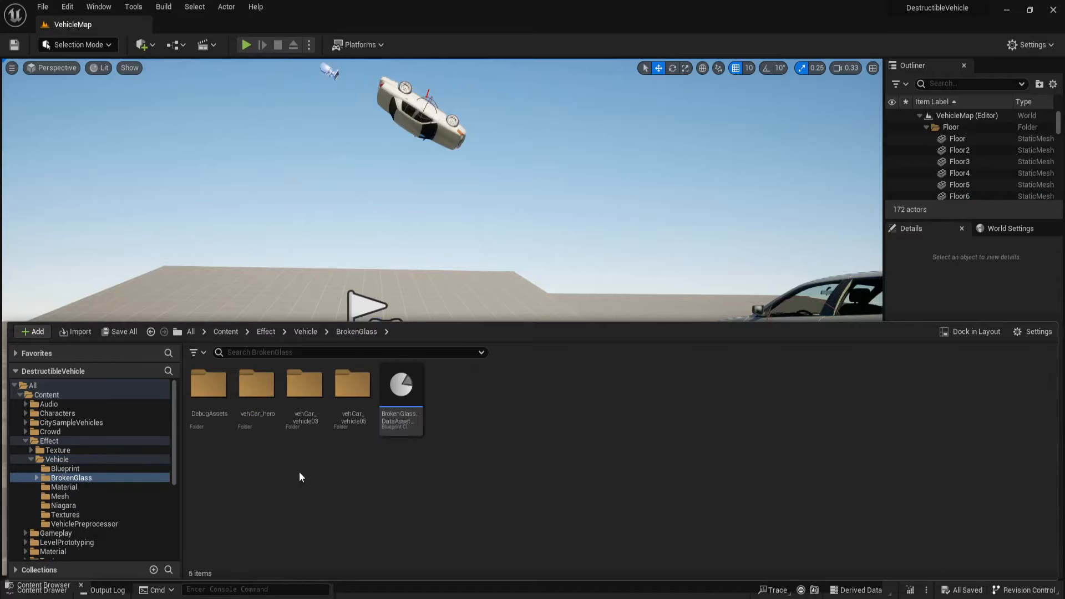
{"action": "double_click", "coordinate": [347, 416]}
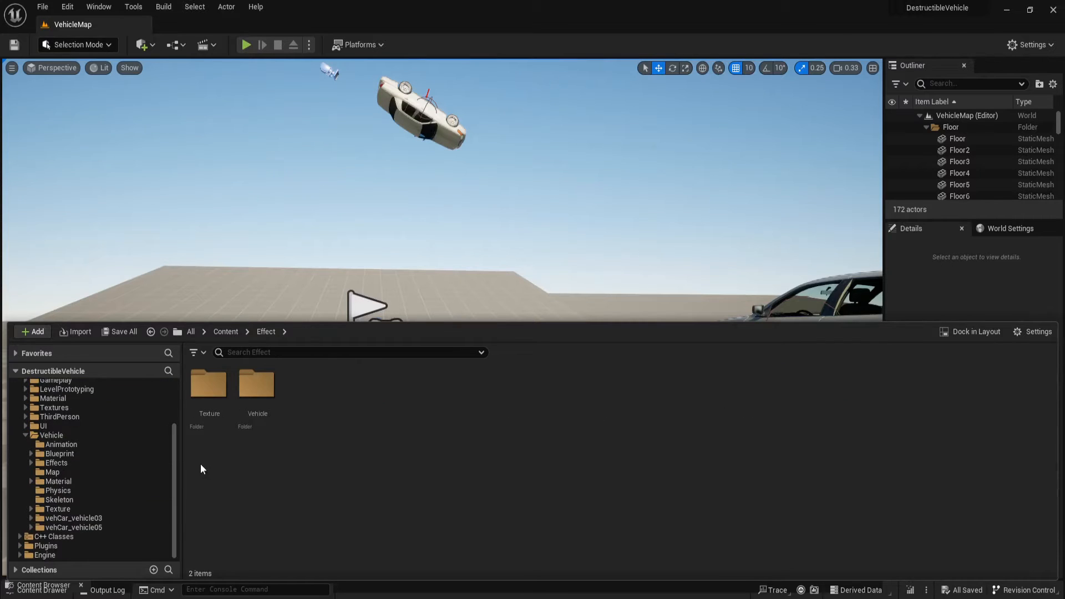
Create a child Blueprint class of BP_VehicleBase_Destruction in Content/Vehicle/Blueprint and name it BP_Vehicle03
{"action": "left_click", "coordinate": [98, 435]}
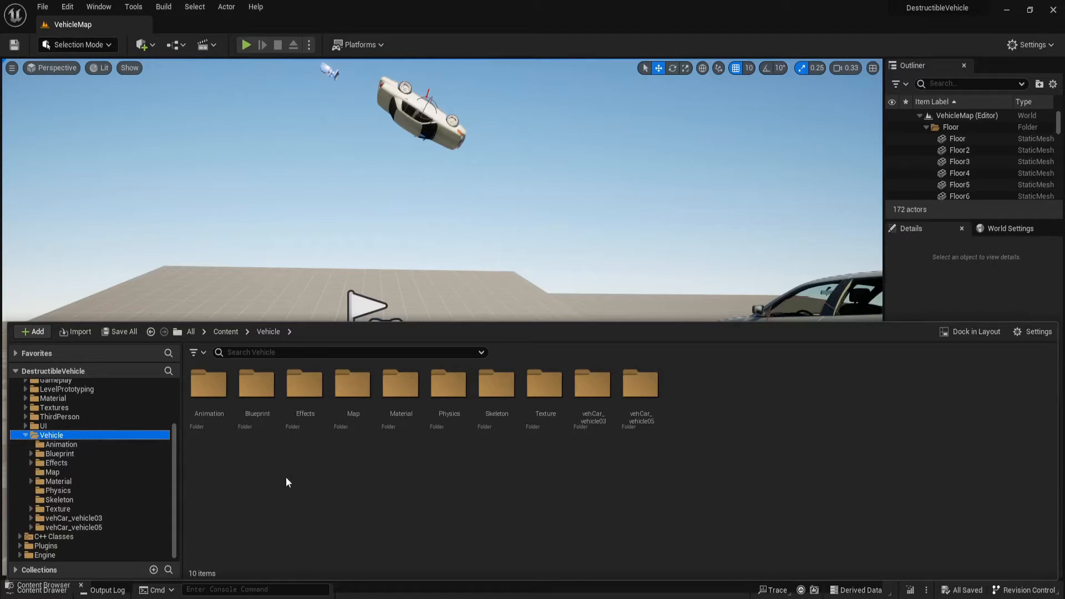
{"action": "double_click", "coordinate": [261, 411]}
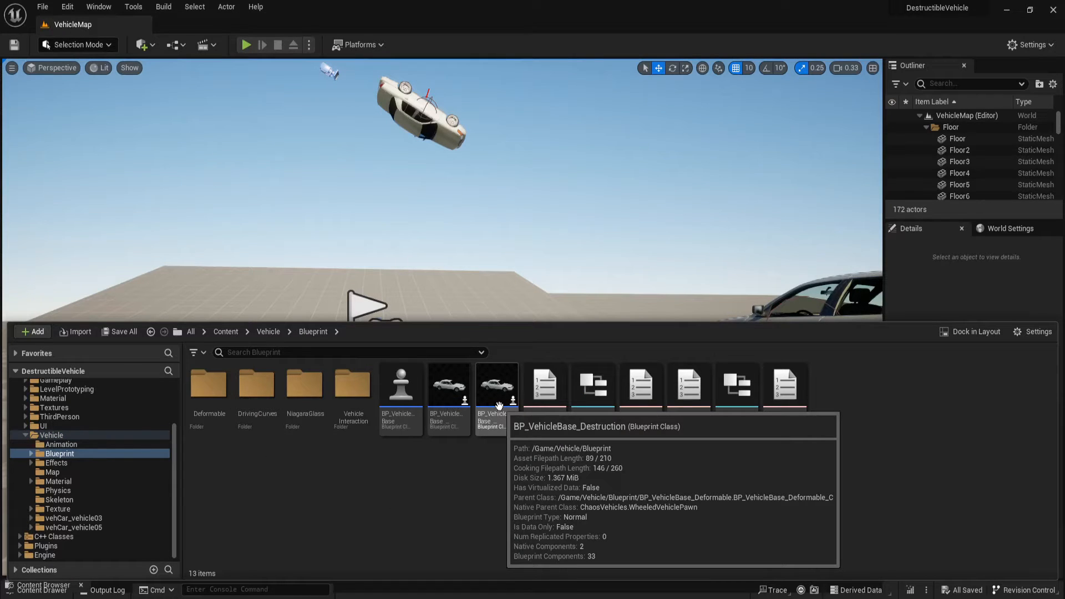
{"action": "left_click", "coordinate": [499, 406]}
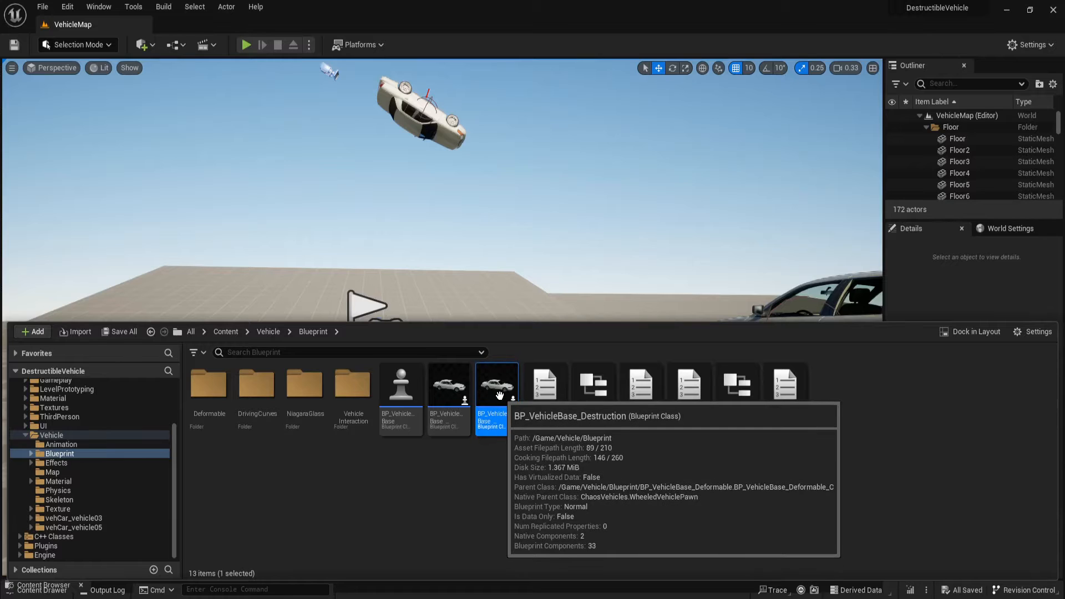
{"action": "right_click", "coordinate": [499, 395]}
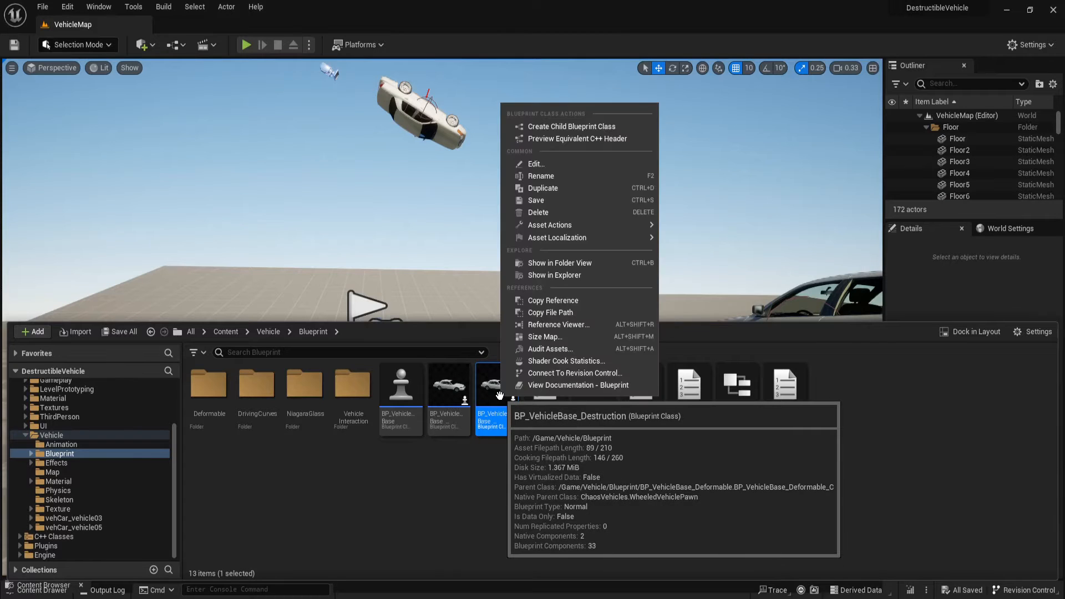
{"action": "left_click", "coordinate": [563, 128]}
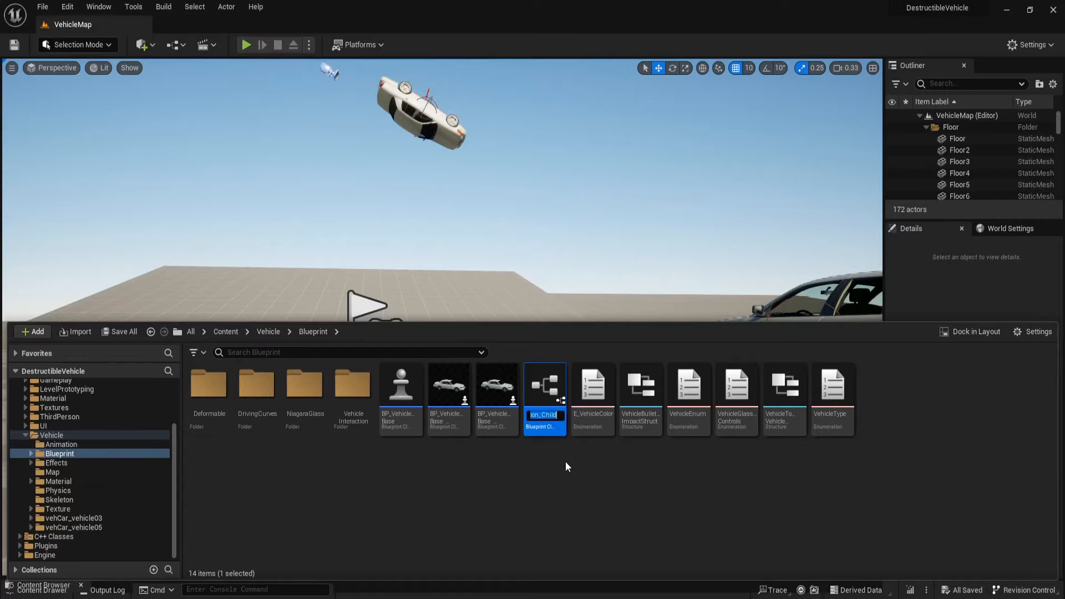
{"action": "key", "text": "BackSpace"}
{"action": "type", "text": "B"}
{"action": "type", "text": "P_"}
{"action": "type", "text": "Vehicle"}
{"action": "type", "text": "03"}
{"action": "key", "text": "Return"}
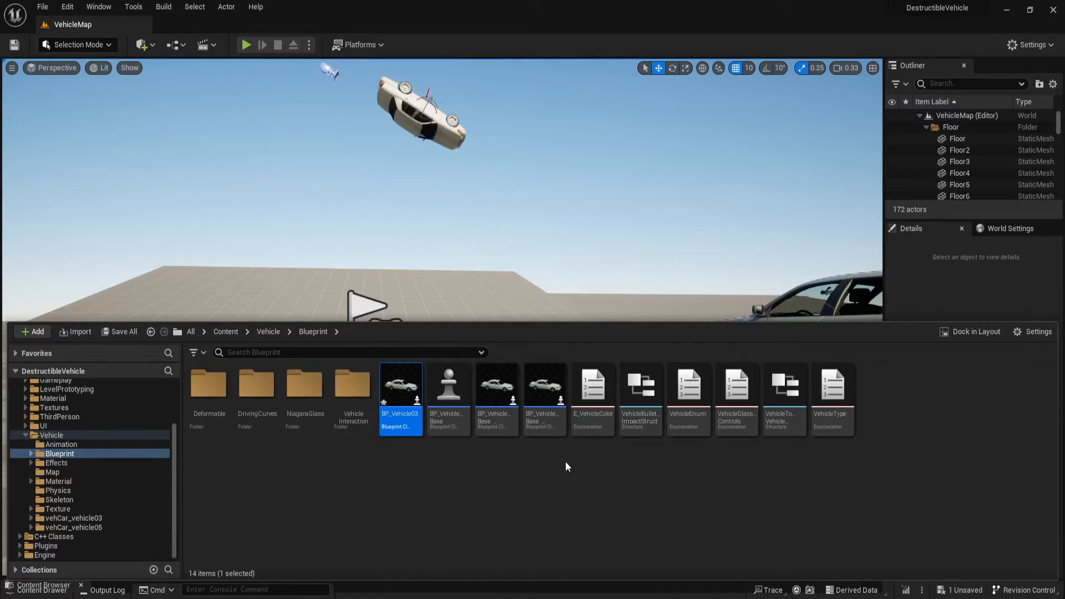
Move BP_Vehicle03 into the vehCar_vehicle03 folder and open that folder
{"action": "left_click_drag", "start_coordinate": [381, 420], "coordinate": [122, 518]}
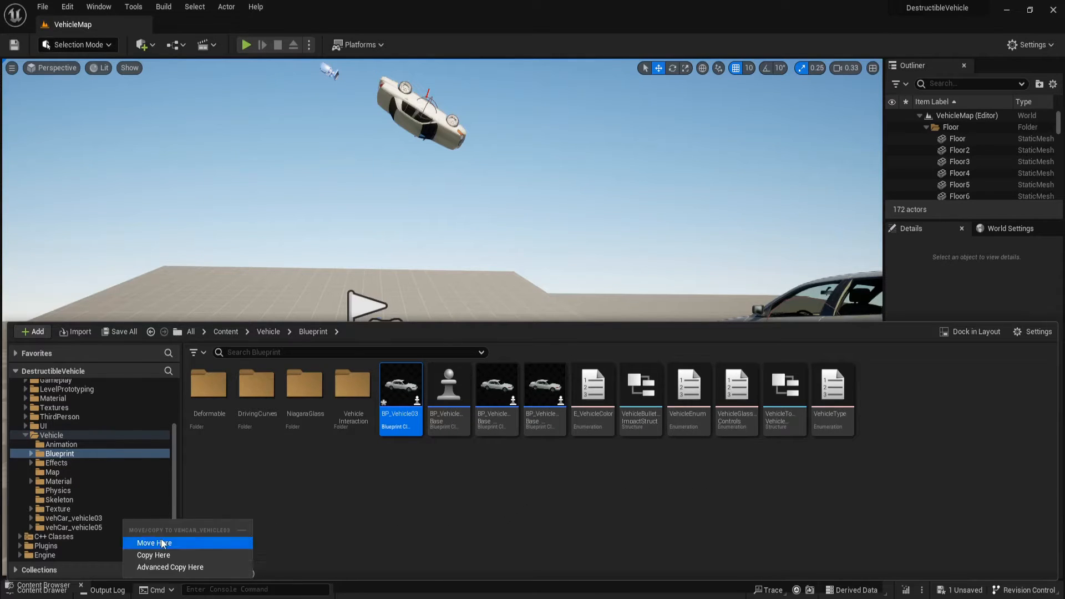
{"action": "left_click", "coordinate": [164, 543]}
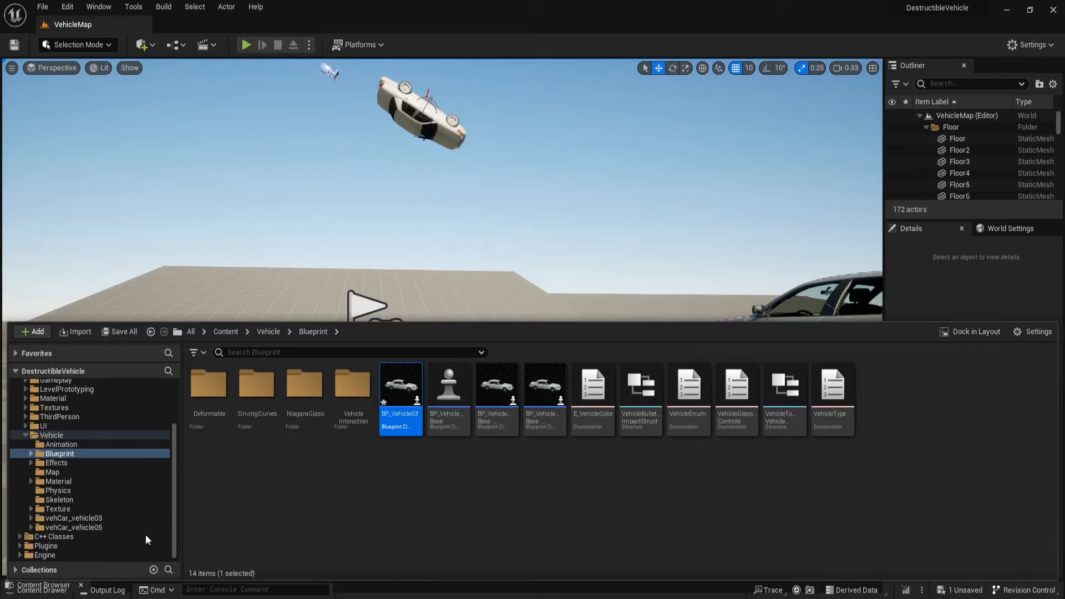
{"action": "left_click", "coordinate": [118, 518]}
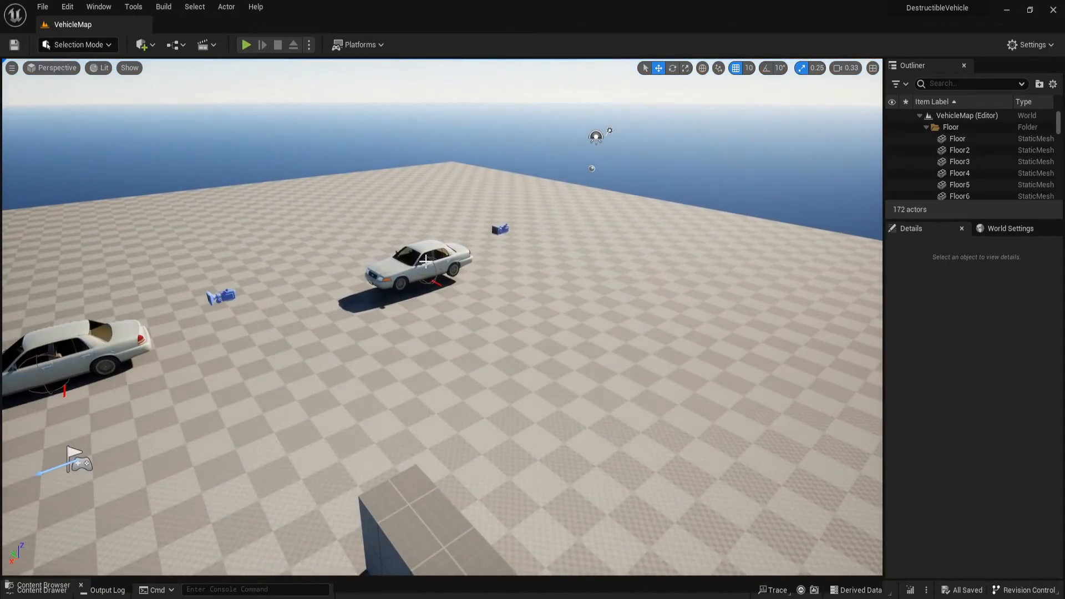
Delete the two cars standing on the level floor and place two BP_Vehicle03 instances near the player start
{"action": "left_click", "coordinate": [425, 260]}
{"action": "key", "text": "Delete"}
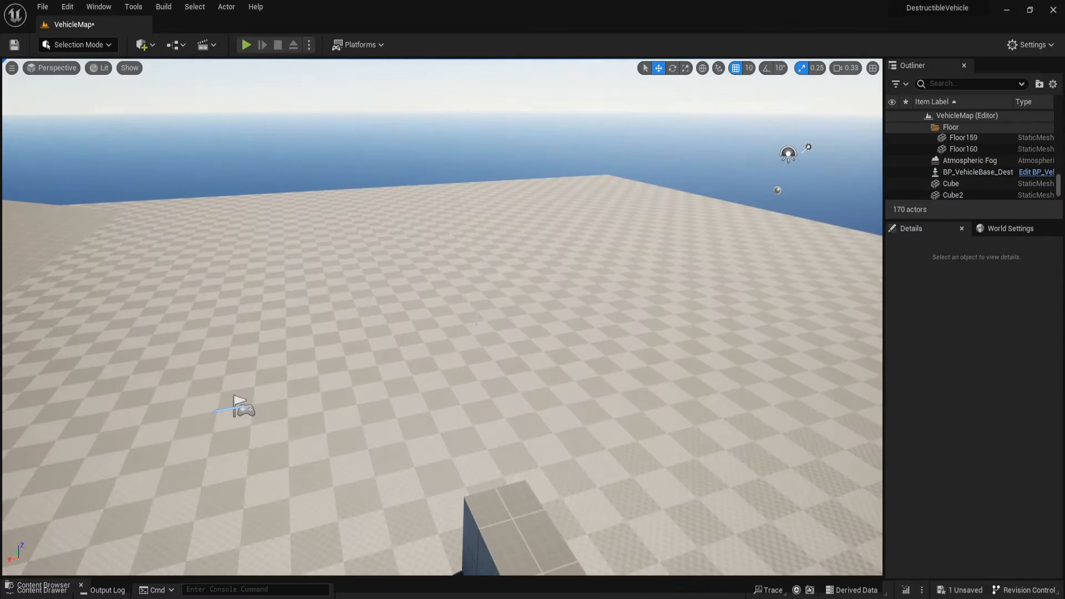
{"action": "key", "text": "ctrl+space"}
{"action": "left_click_drag", "start_coordinate": [497, 388], "coordinate": [342, 297]}
{"action": "key", "text": "ctrl+space"}
{"action": "left_click_drag", "start_coordinate": [497, 409], "coordinate": [576, 299]}
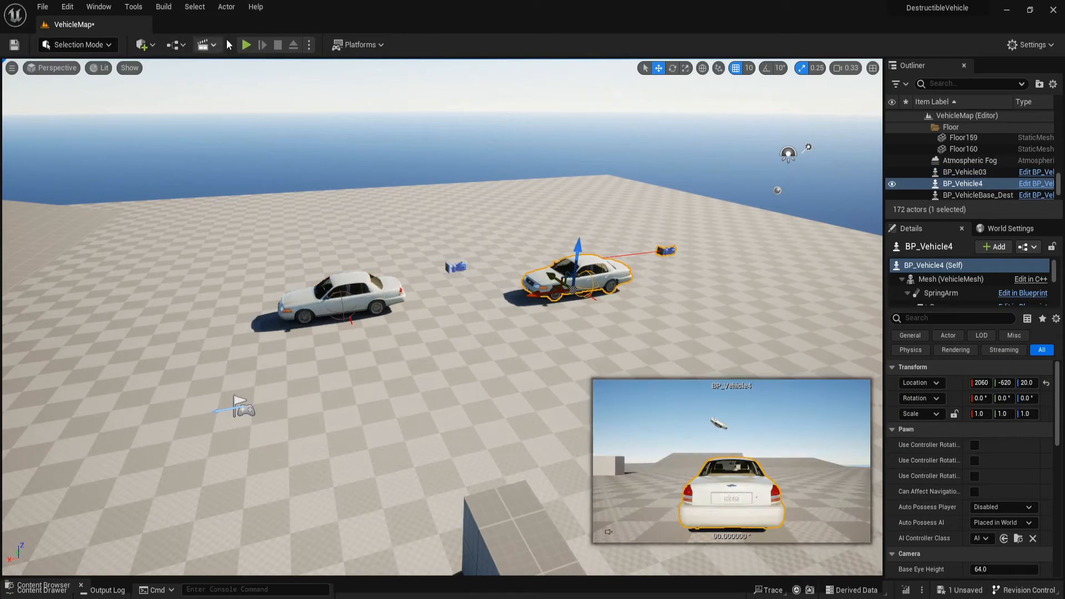
Play the level, enter one of the placed BP_Vehicle03 cars and test driving it around and its collision damage
{"action": "left_click", "coordinate": [246, 46]}
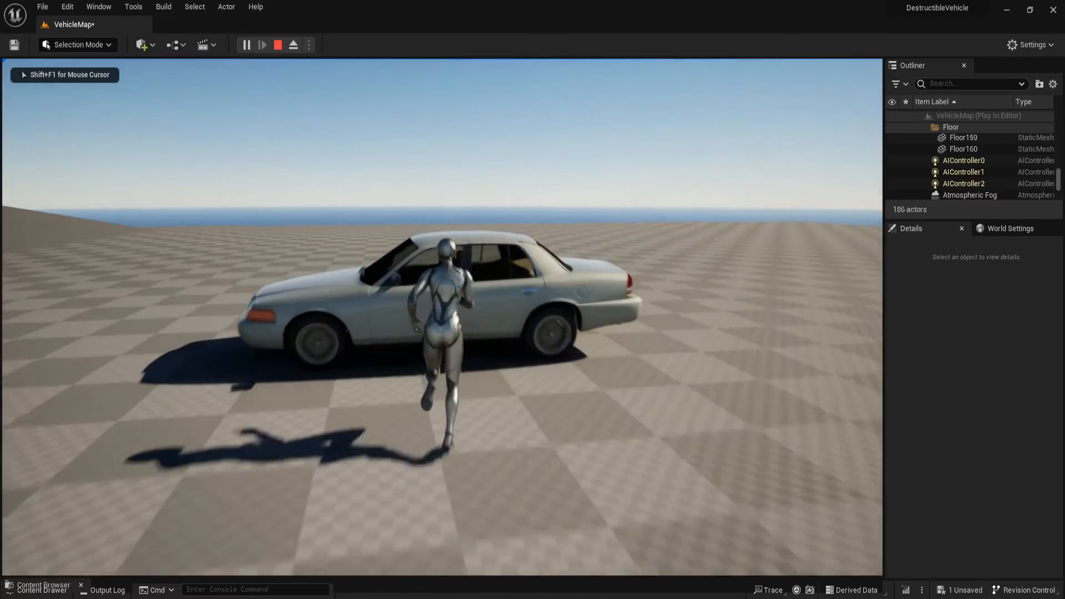
{"action": "key", "text": "f"}
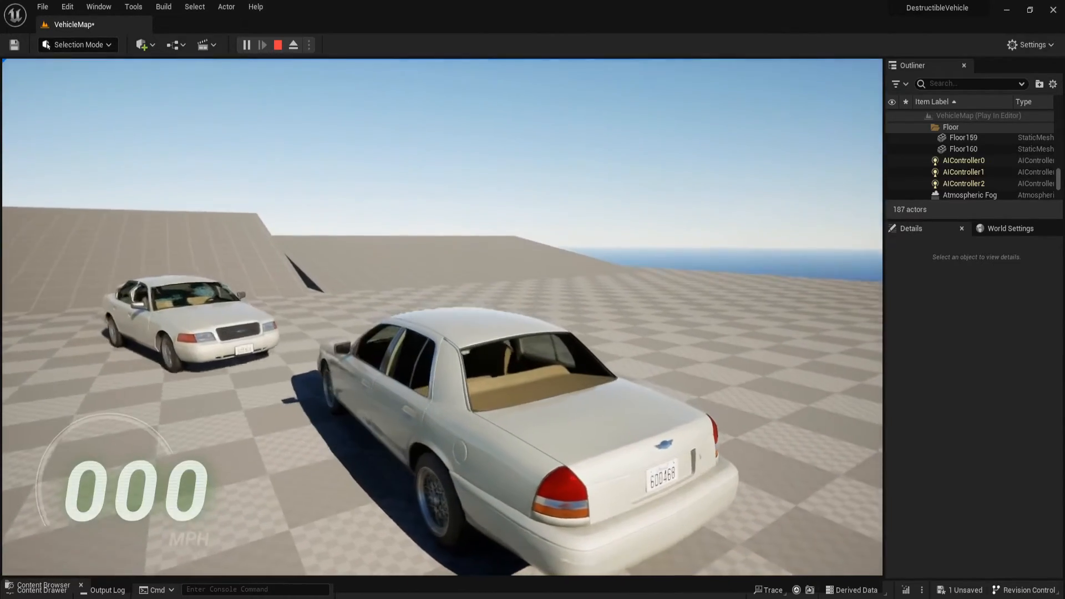
{"action": "key", "text": "w"}
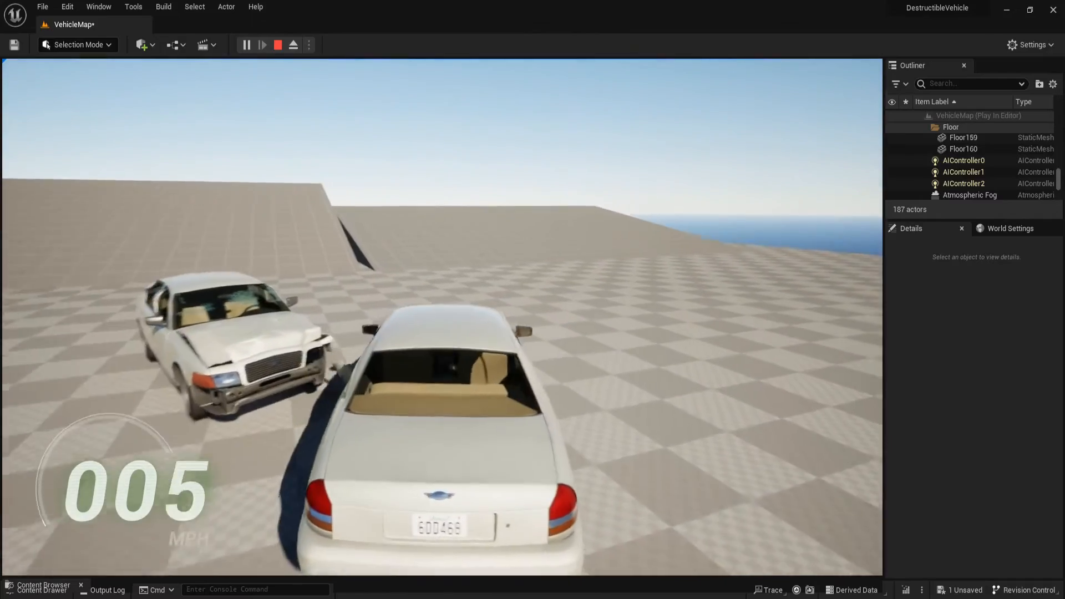
{"action": "key", "text": "d"}
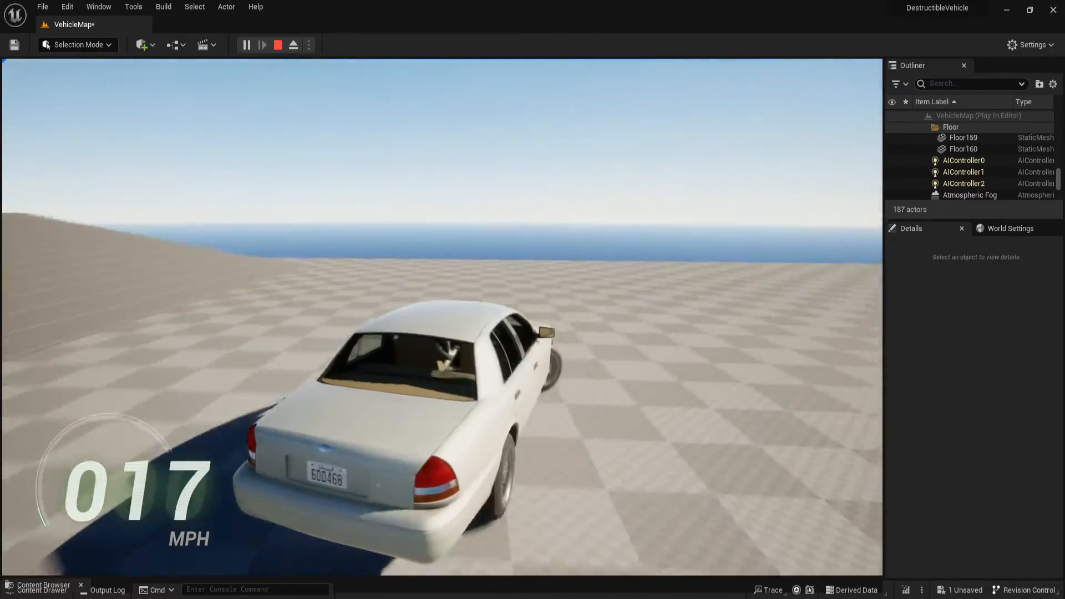
{"action": "key", "text": "d"}
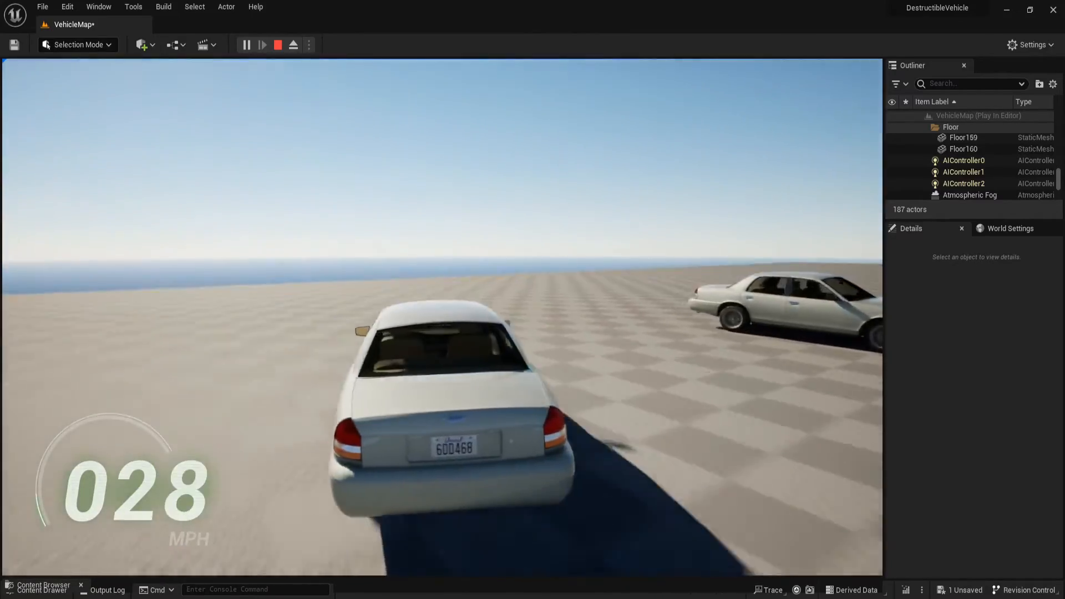
{"action": "key", "text": "d"}
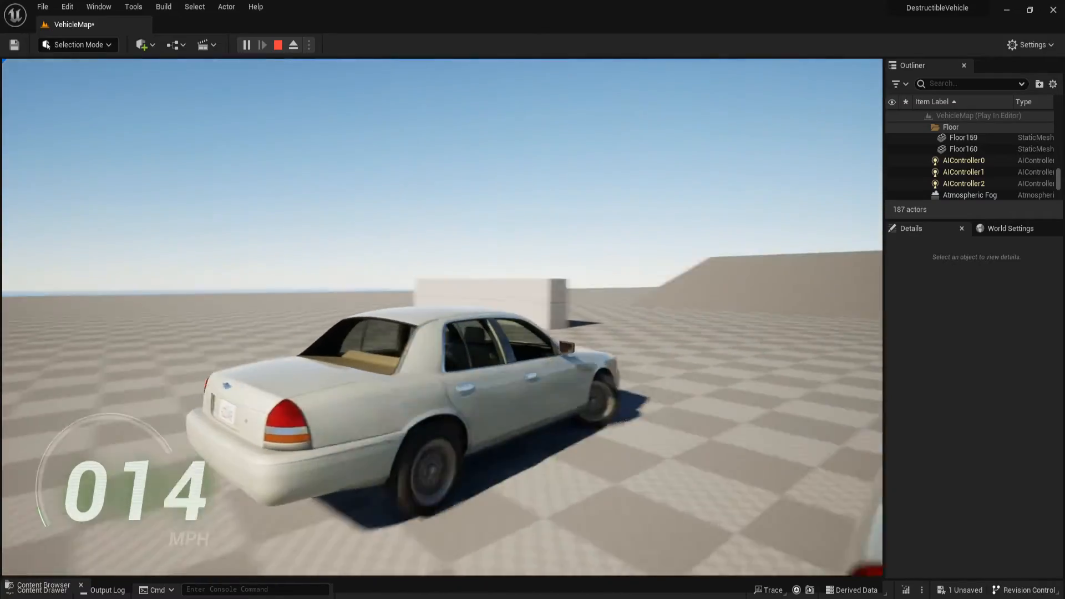
{"action": "key", "text": "w"}
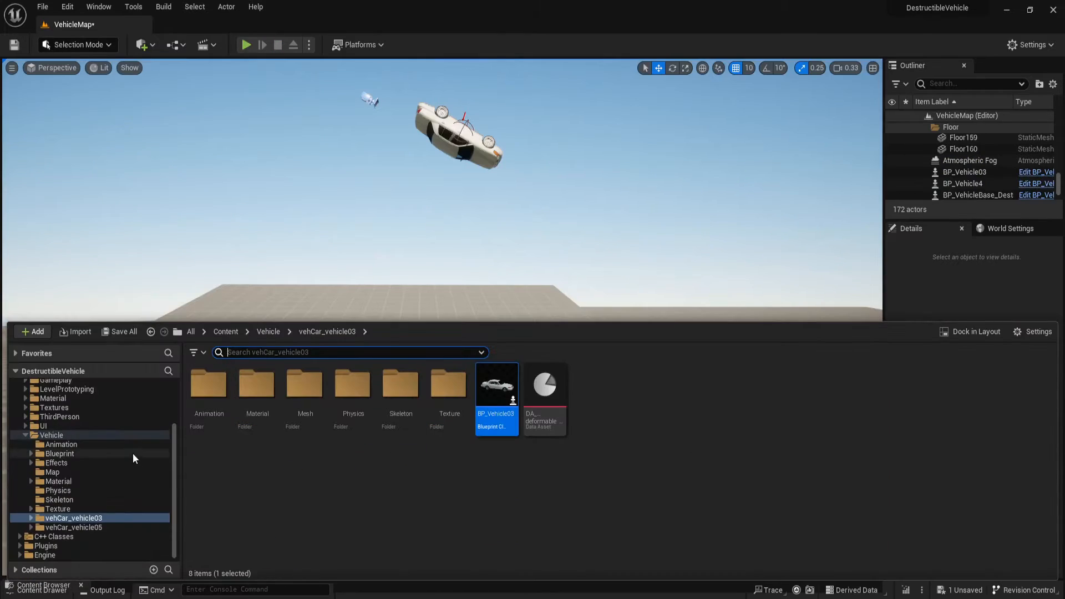
Create a child Blueprint class of BP_VehicleBase_Destruction in Content/Vehicle/Blueprint and name it BP_Vehicle05
{"action": "left_click", "coordinate": [110, 434]}
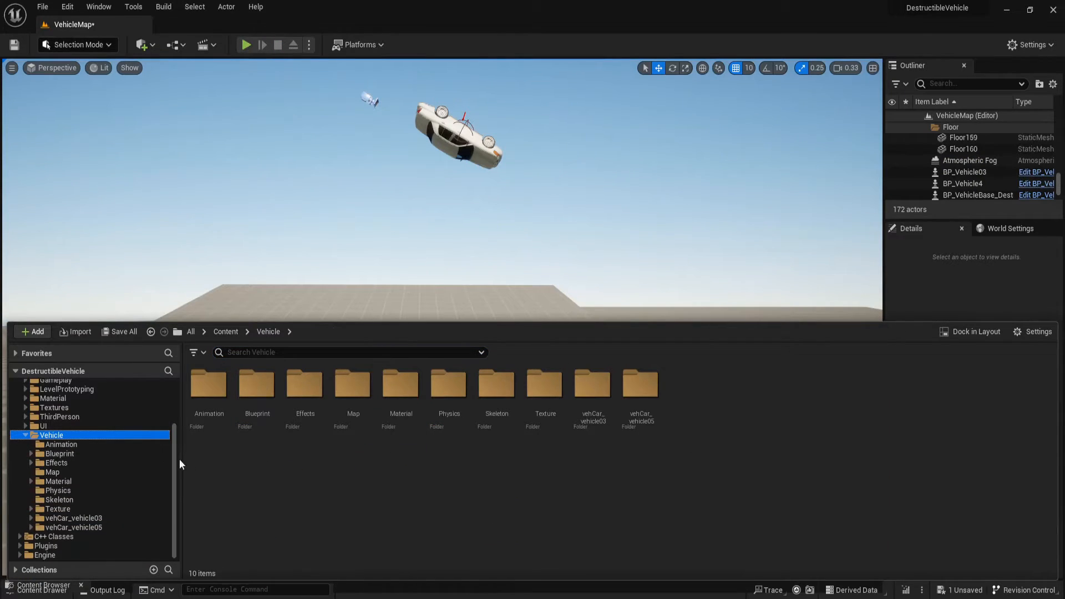
{"action": "left_click", "coordinate": [64, 454]}
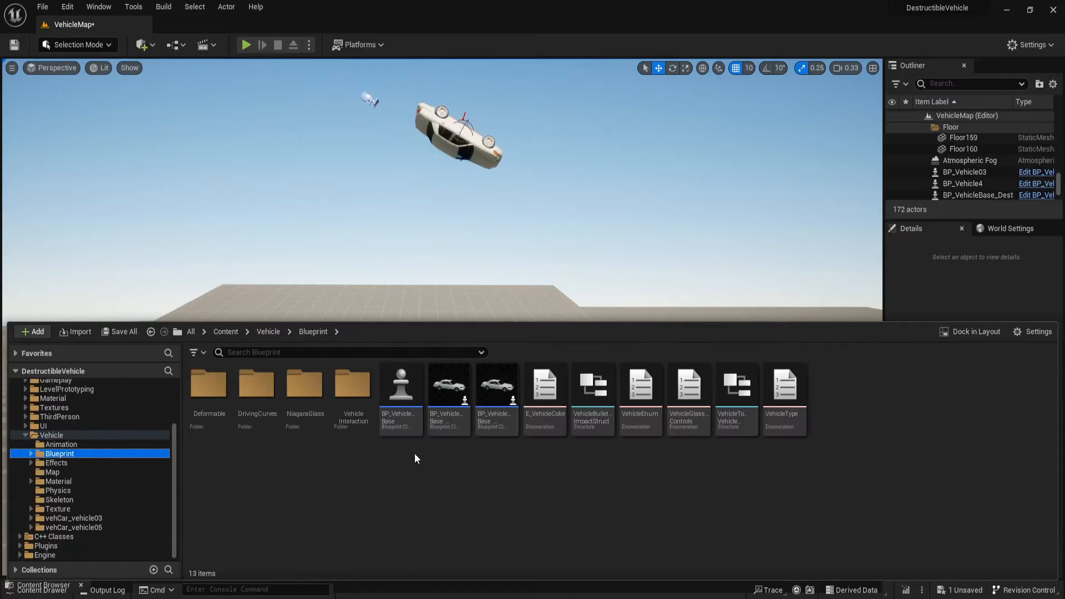
{"action": "left_click", "coordinate": [498, 389]}
{"action": "right_click", "coordinate": [498, 389]}
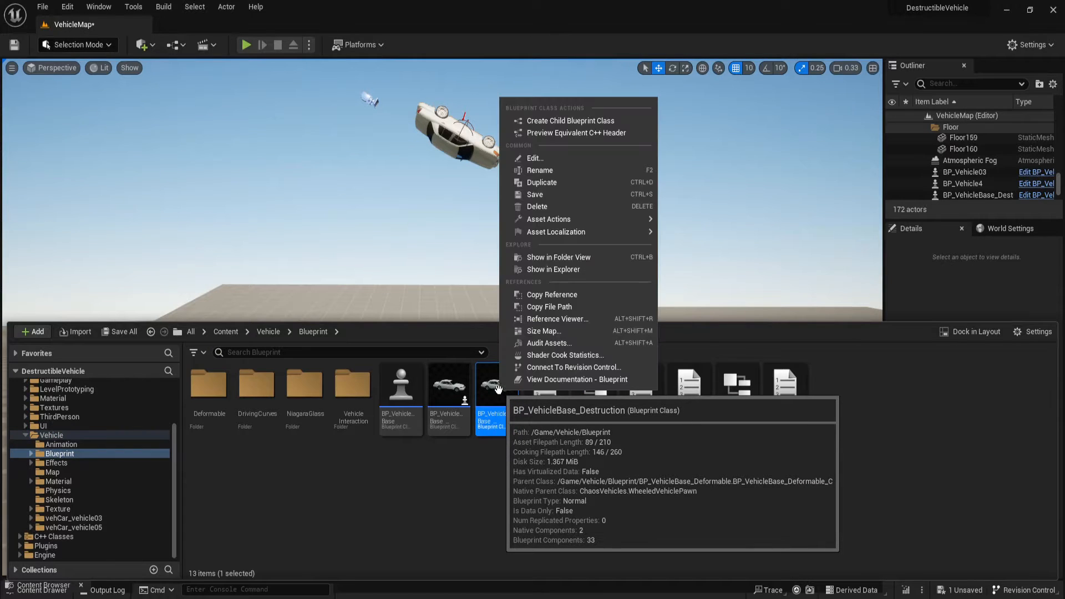
{"action": "left_click", "coordinate": [594, 120]}
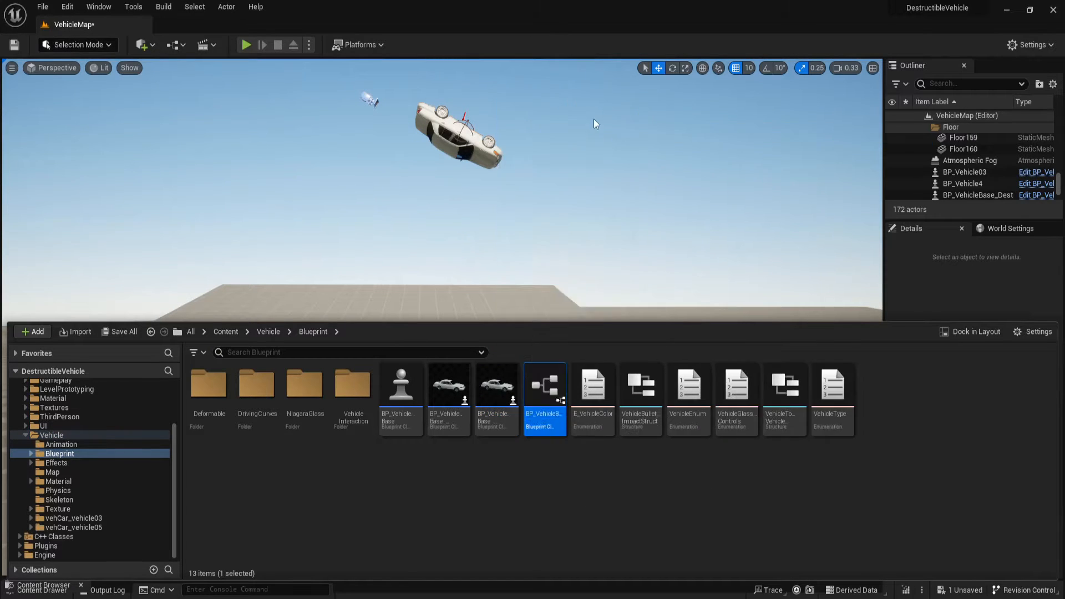
{"action": "key", "text": "Right"}
{"action": "key", "text": "Return"}
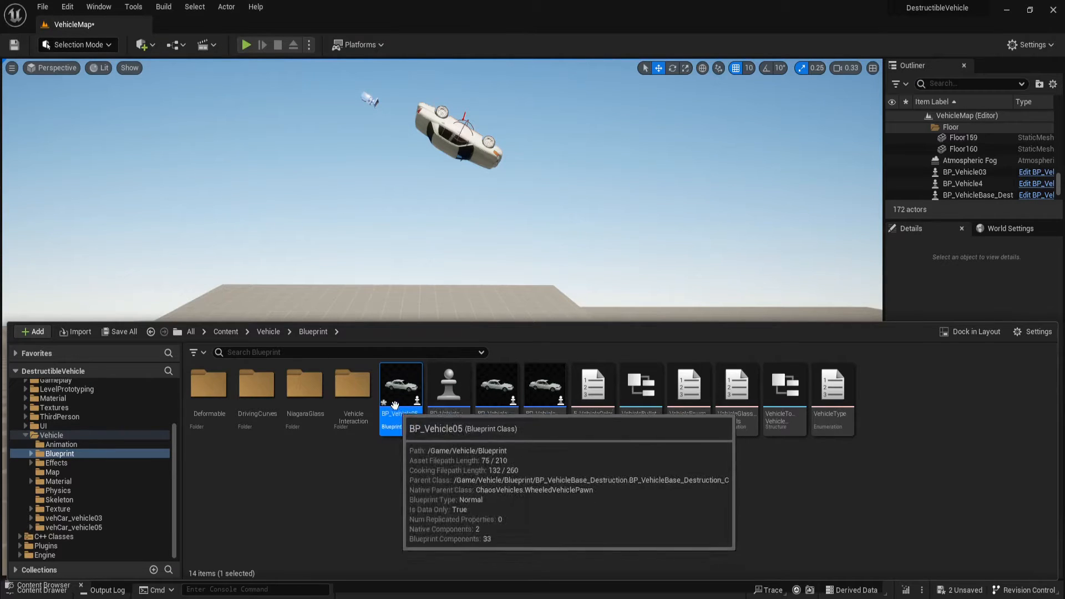
Move BP_Vehicle05 into the vehCar_vehicle05 folder and open the Blueprint for editing
{"action": "left_click_drag", "start_coordinate": [397, 409], "coordinate": [98, 527]}
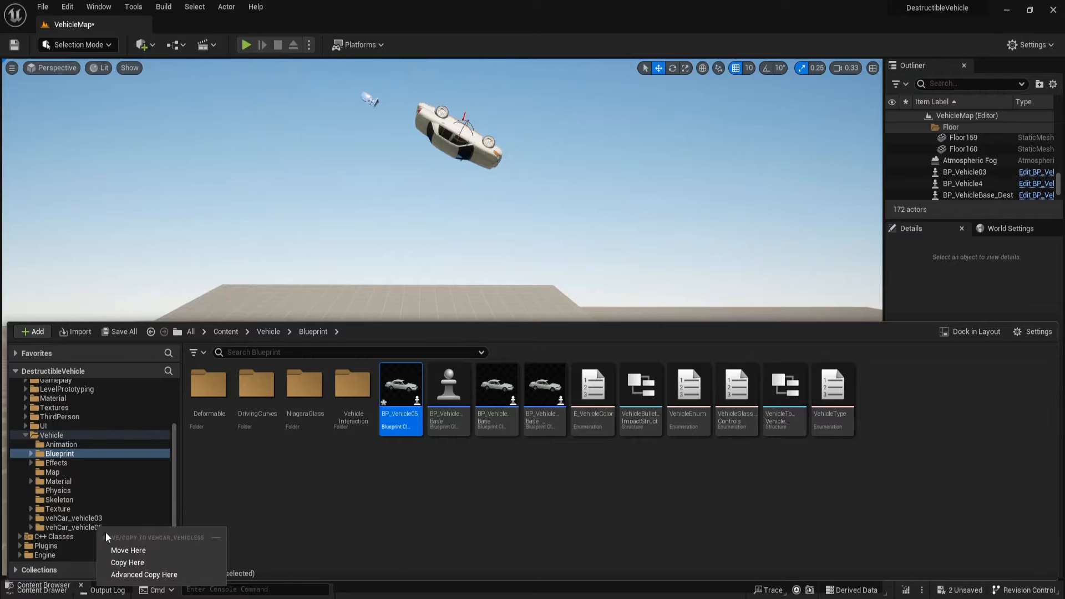
{"action": "left_click", "coordinate": [116, 550]}
{"action": "left_click", "coordinate": [118, 527]}
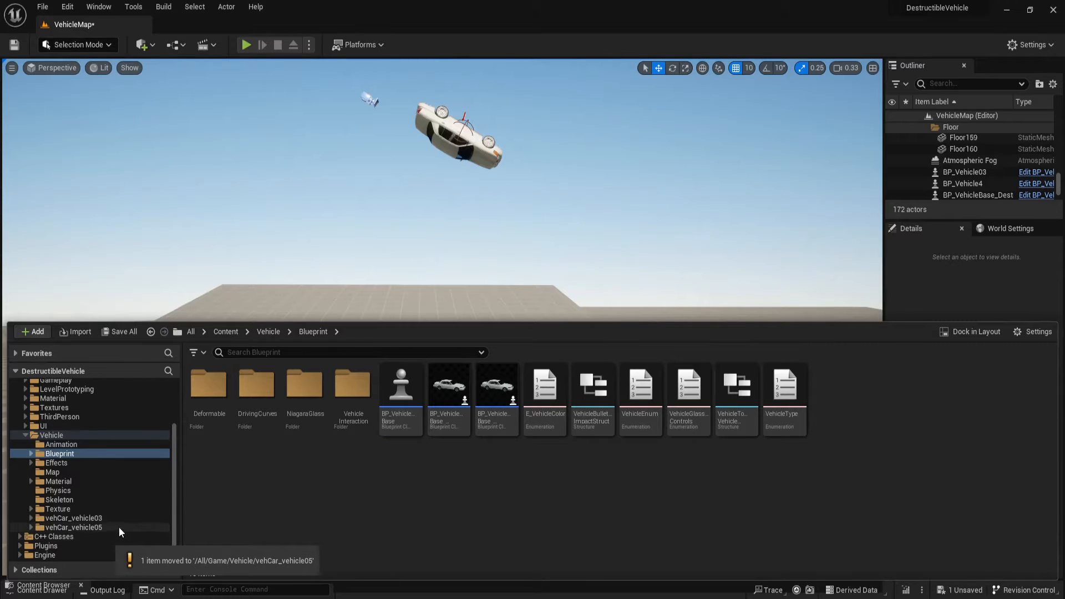
{"action": "double_click", "coordinate": [493, 410]}
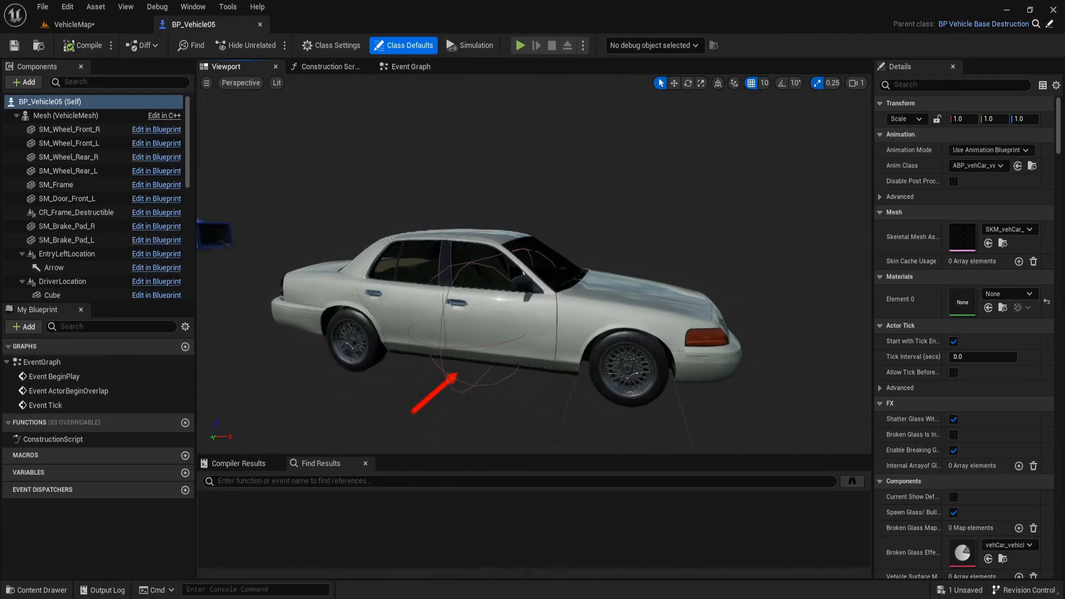
Save all unsaved content, including VehicleMap
{"action": "key", "text": "ctrl+space"}
{"action": "left_click", "coordinate": [119, 279]}
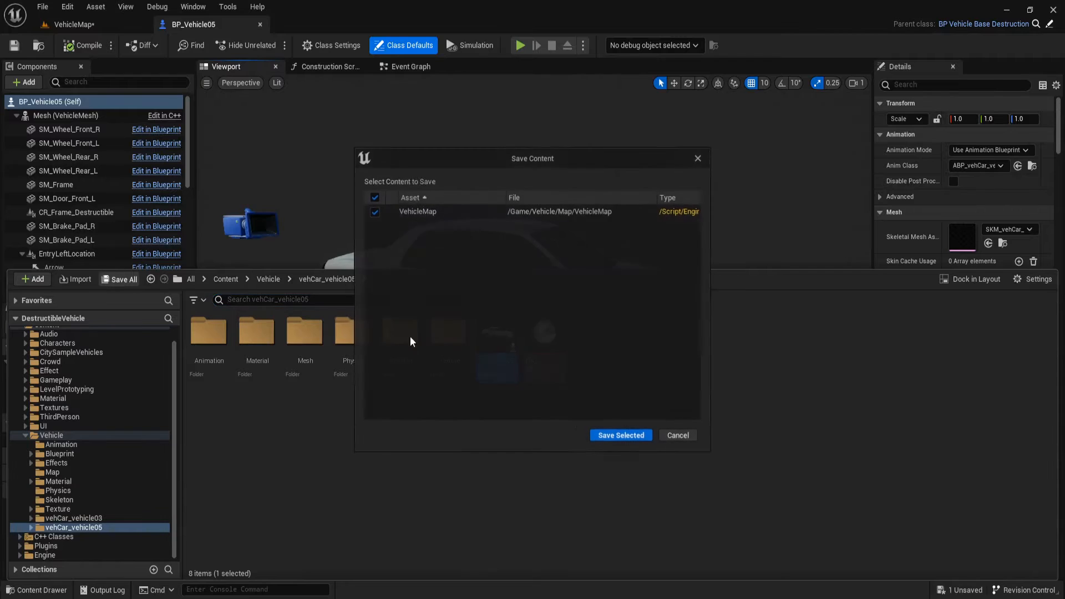
{"action": "left_click", "coordinate": [604, 435]}
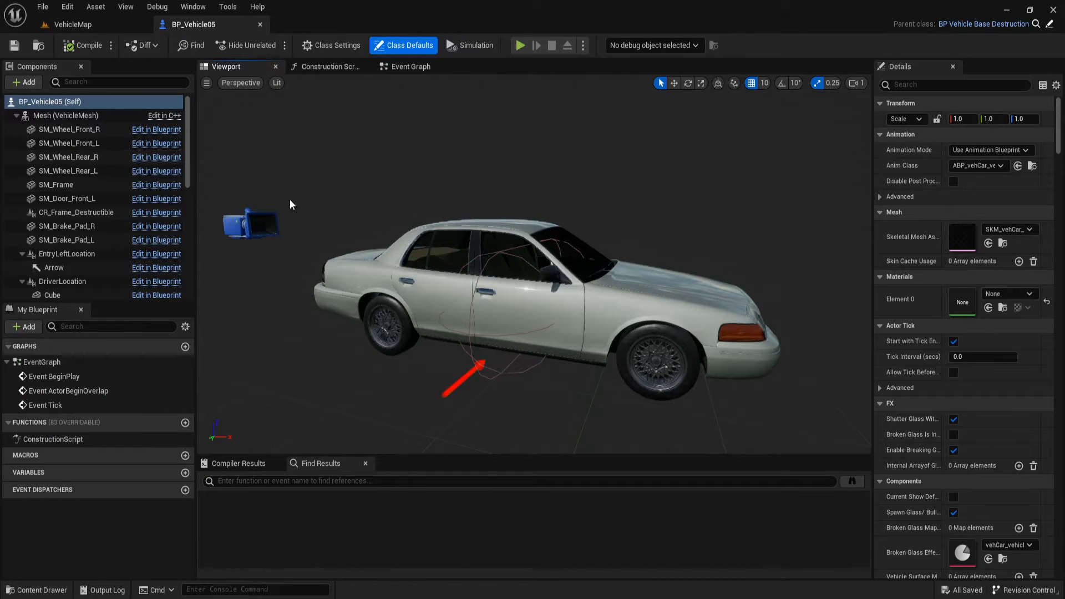
Set the vehicle Mesh component's skeletal mesh to SKM_vehCar_vehicle05 and its anim class to ABP_vehCar_vehicle05
{"action": "left_click", "coordinate": [61, 115]}
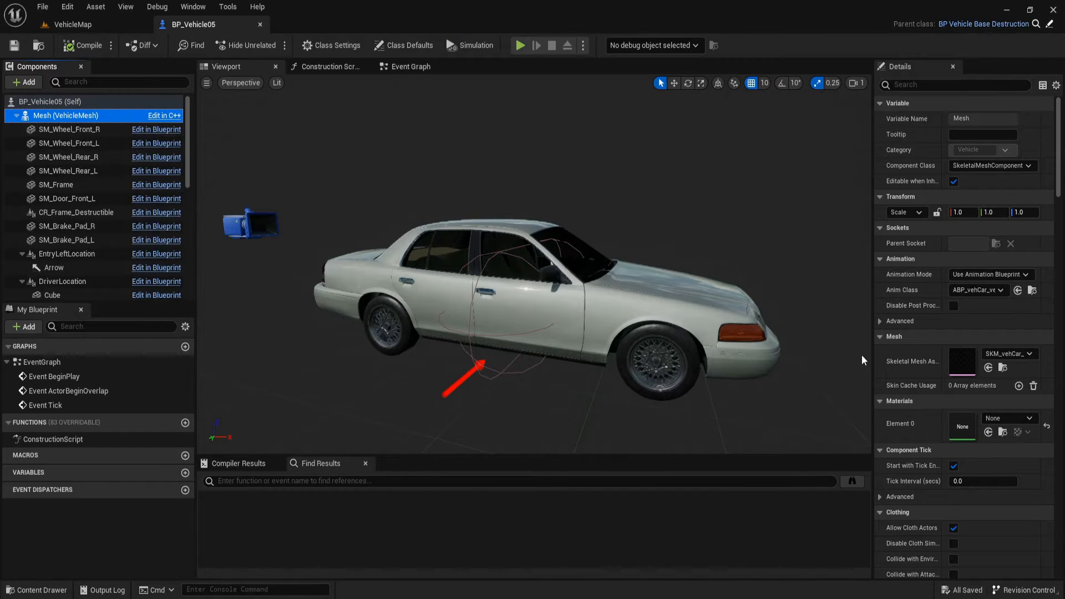
{"action": "left_click_drag", "start_coordinate": [873, 355], "coordinate": [797, 357]}
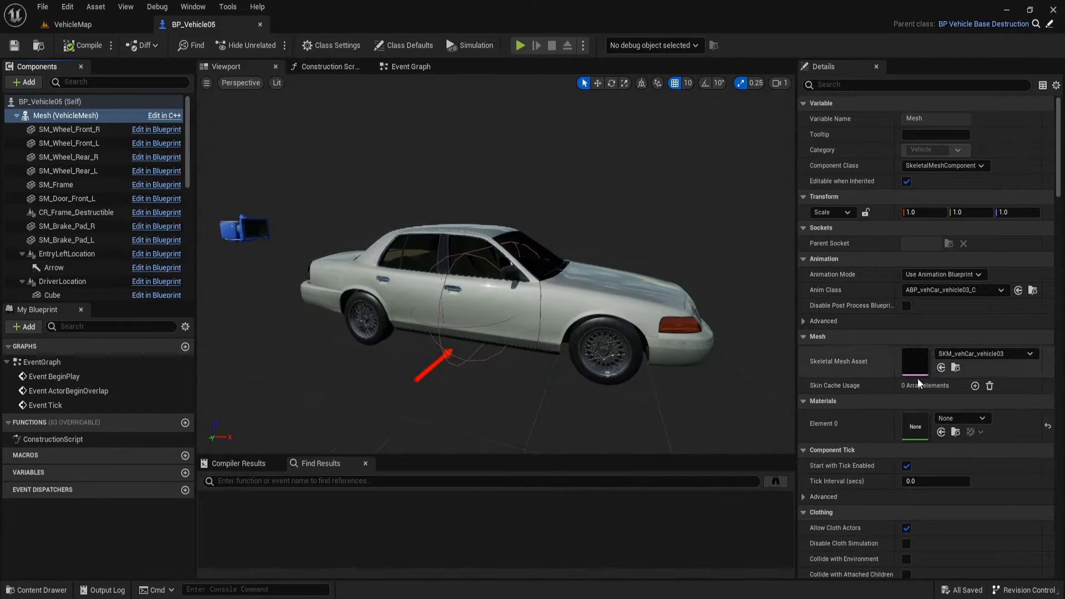
{"action": "left_click", "coordinate": [996, 355]}
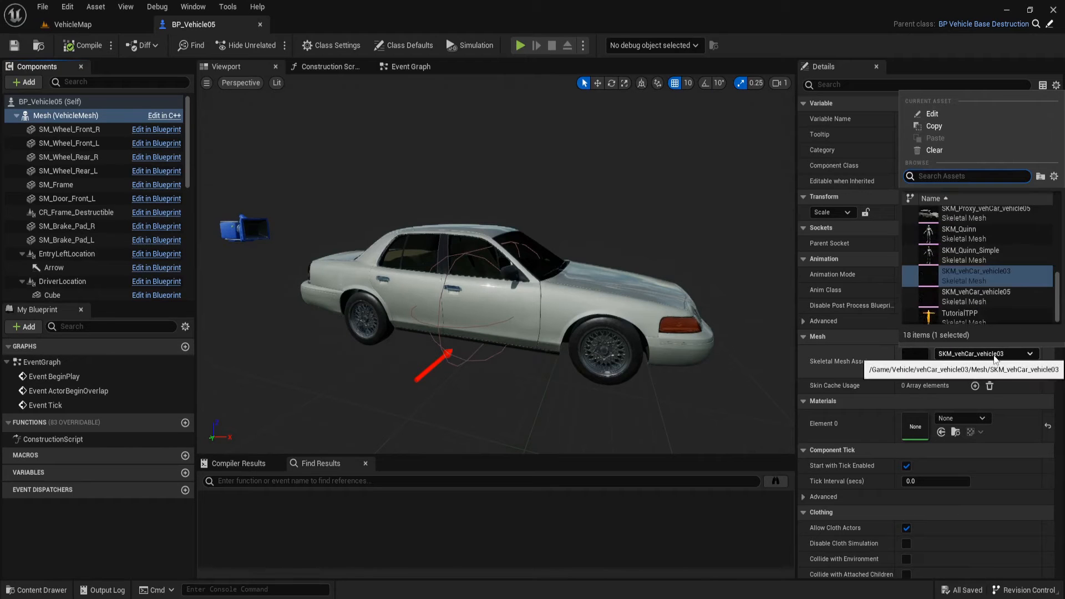
{"action": "left_click", "coordinate": [960, 295]}
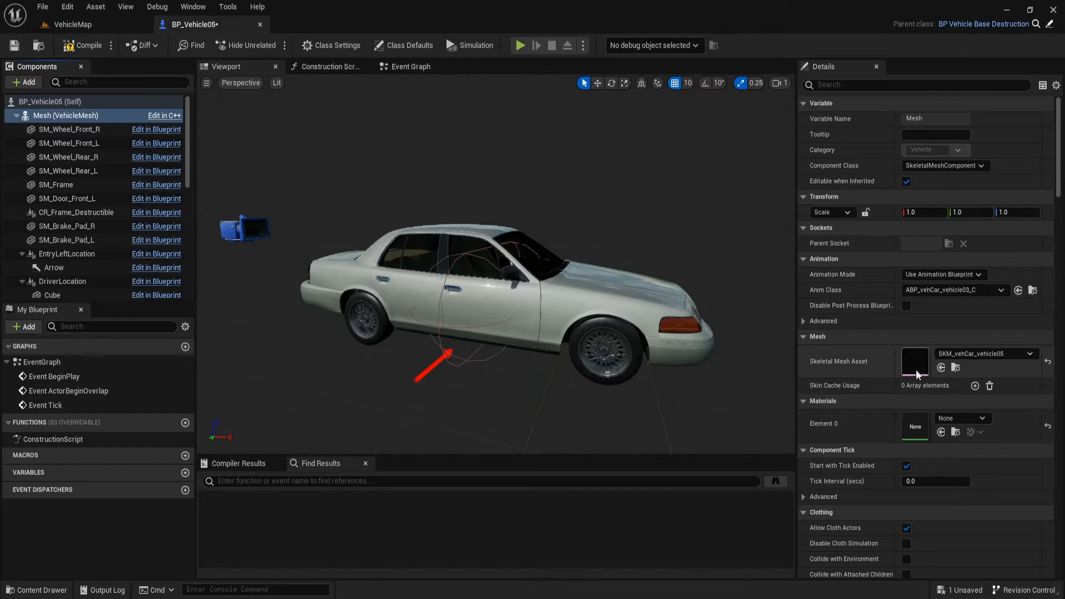
{"action": "left_click", "coordinate": [927, 291]}
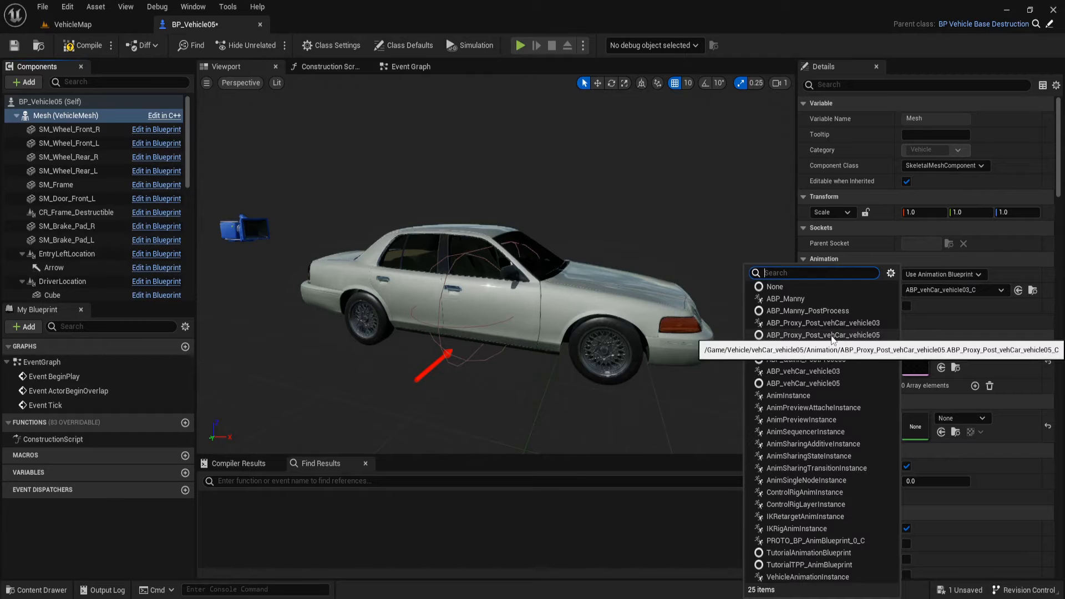
{"action": "left_click", "coordinate": [852, 384]}
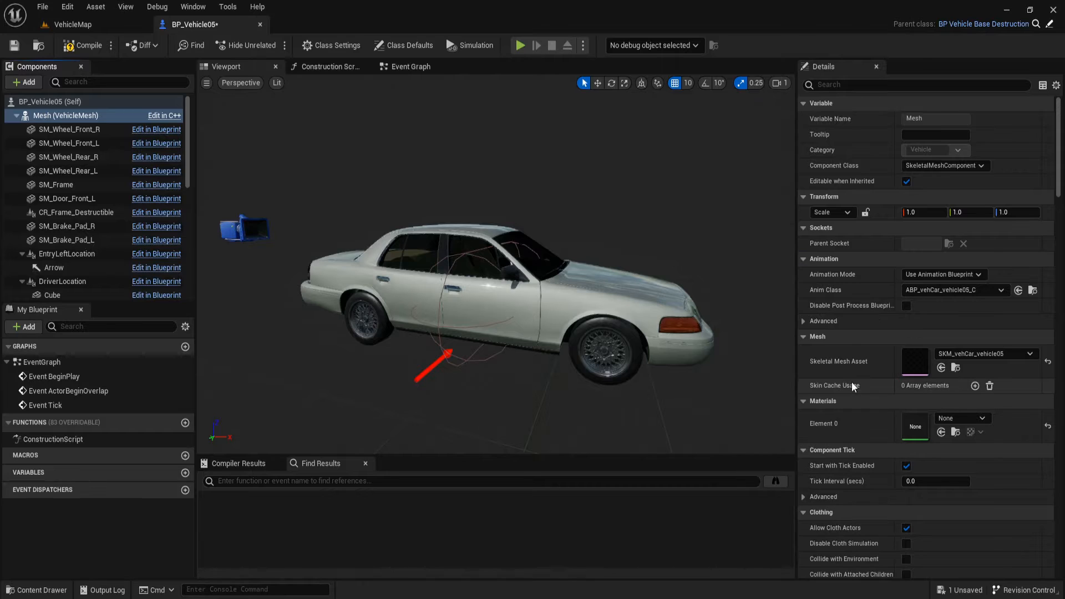
Assign SM_Wheel_Front_R_vehCar_vehicle05 and SM_Wheel_Front_L_vehCar_vehicle05 as static meshes of the matching front wheel components
{"action": "left_click", "coordinate": [50, 129]}
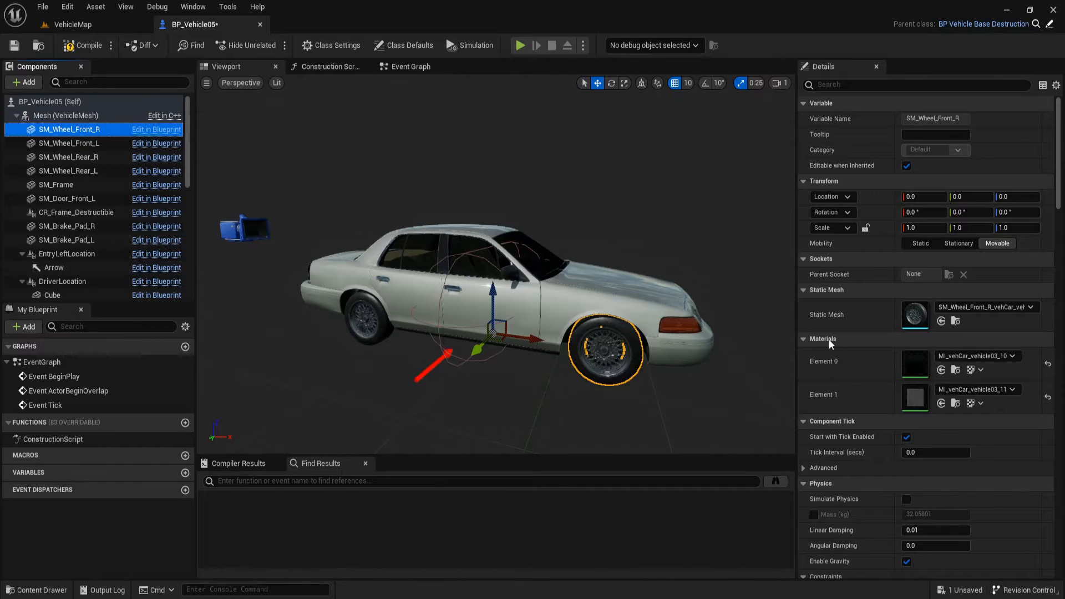
{"action": "left_click", "coordinate": [983, 308]}
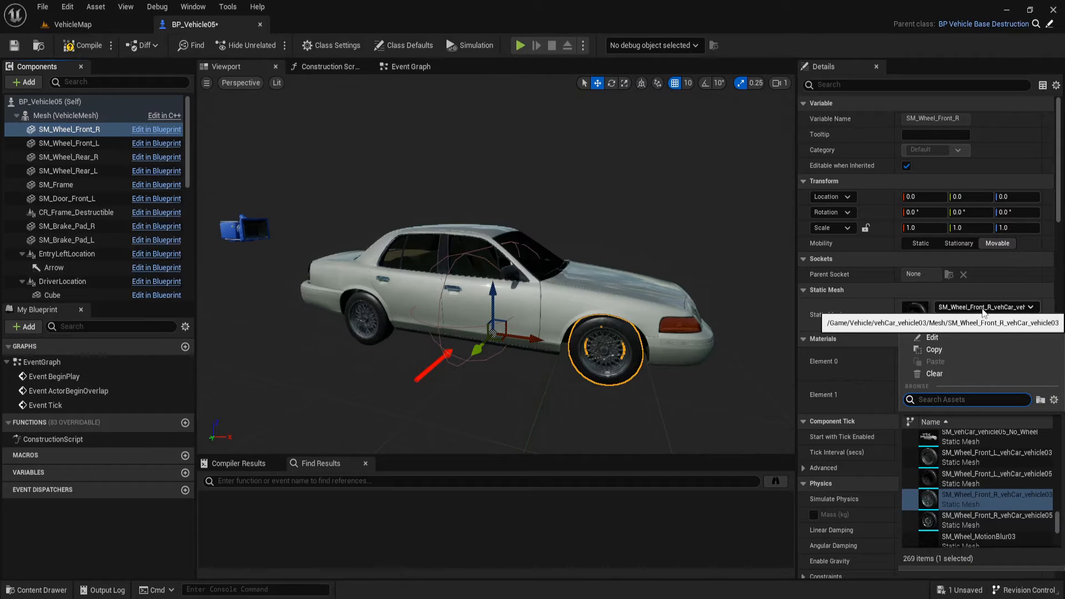
{"action": "mouse_move", "coordinate": [965, 517]}
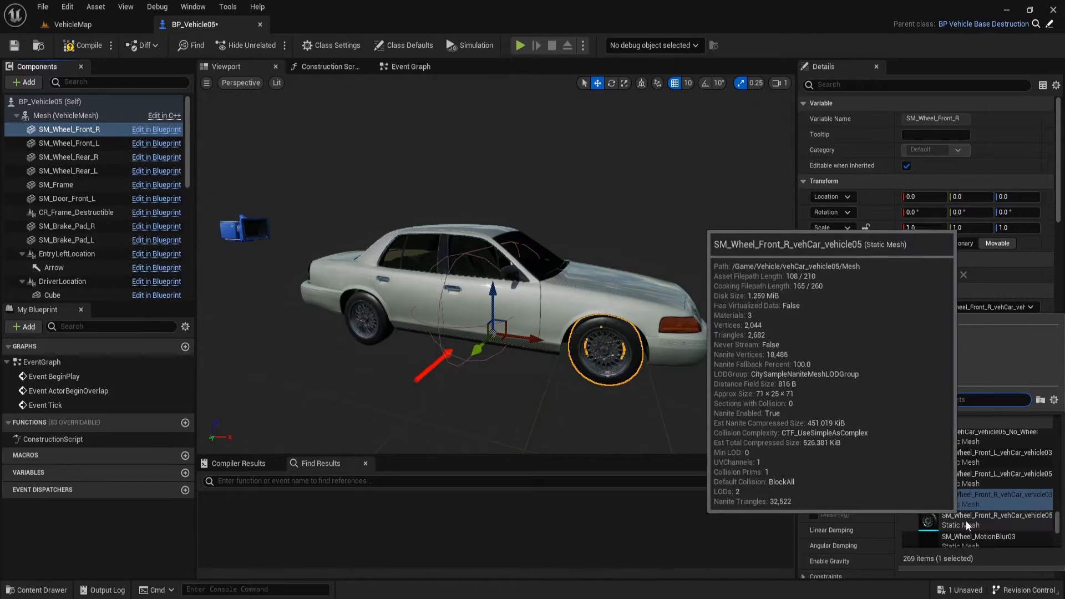
{"action": "left_click", "coordinate": [981, 517]}
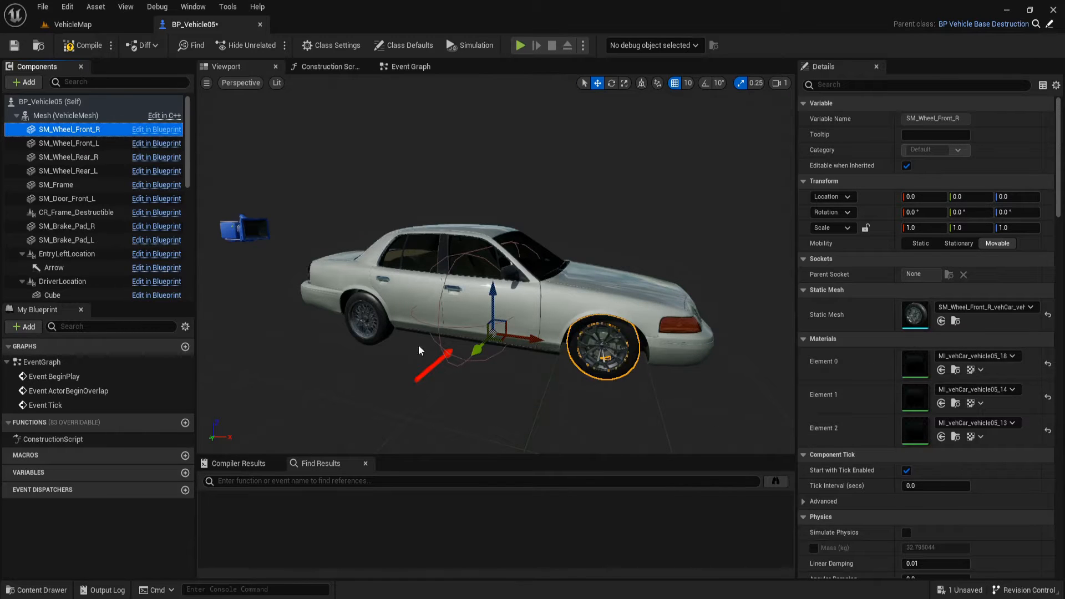
{"action": "left_click", "coordinate": [105, 143]}
{"action": "left_click", "coordinate": [996, 308]}
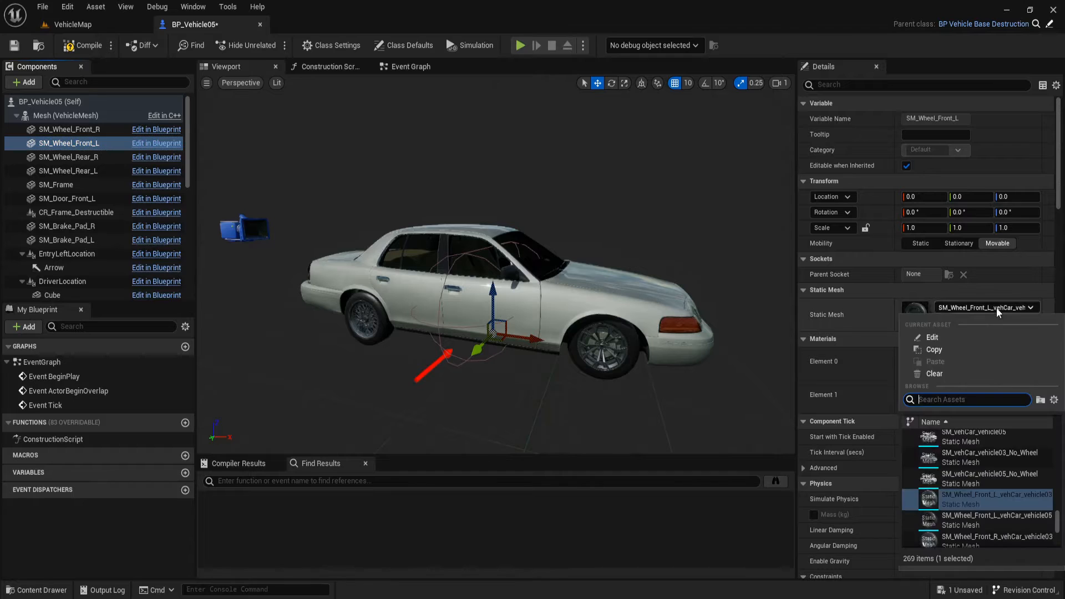
{"action": "left_click", "coordinate": [971, 517]}
Assign SM_Wheel_Rear_R_vehCar_vehicle05 and SM_Wheel_Rear_L_vehCar_vehicle05 as static meshes of the matching rear wheel components
{"action": "left_click", "coordinate": [68, 157]}
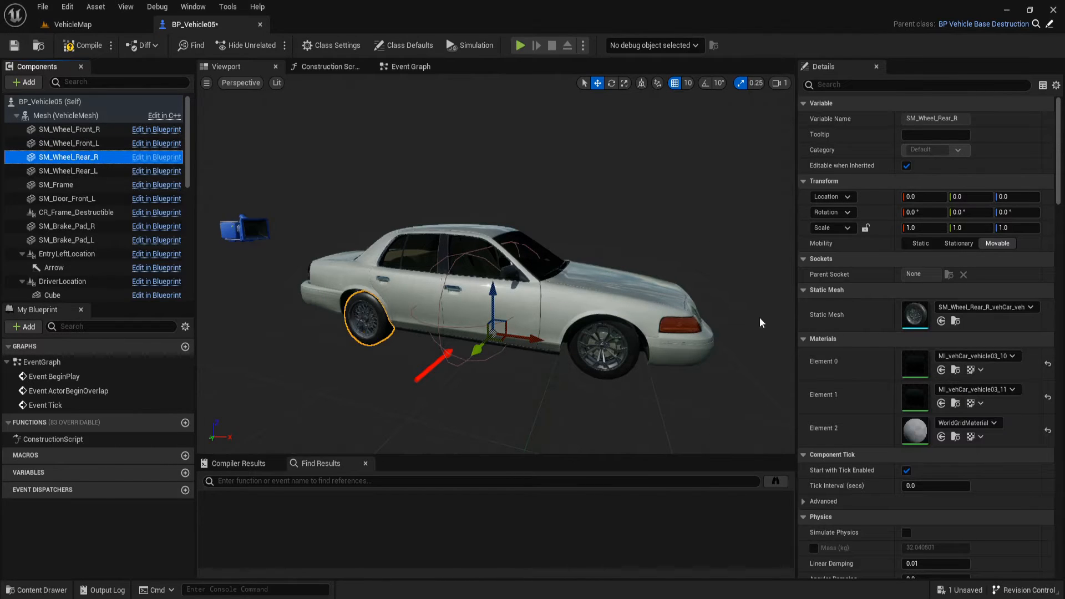
{"action": "left_click", "coordinate": [968, 310]}
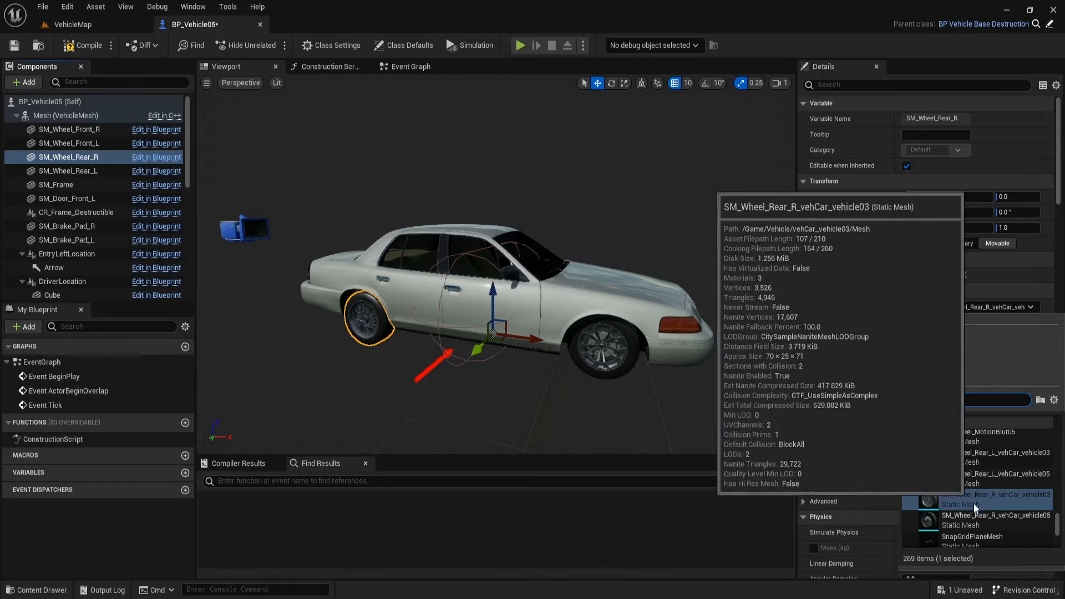
{"action": "left_click", "coordinate": [977, 517]}
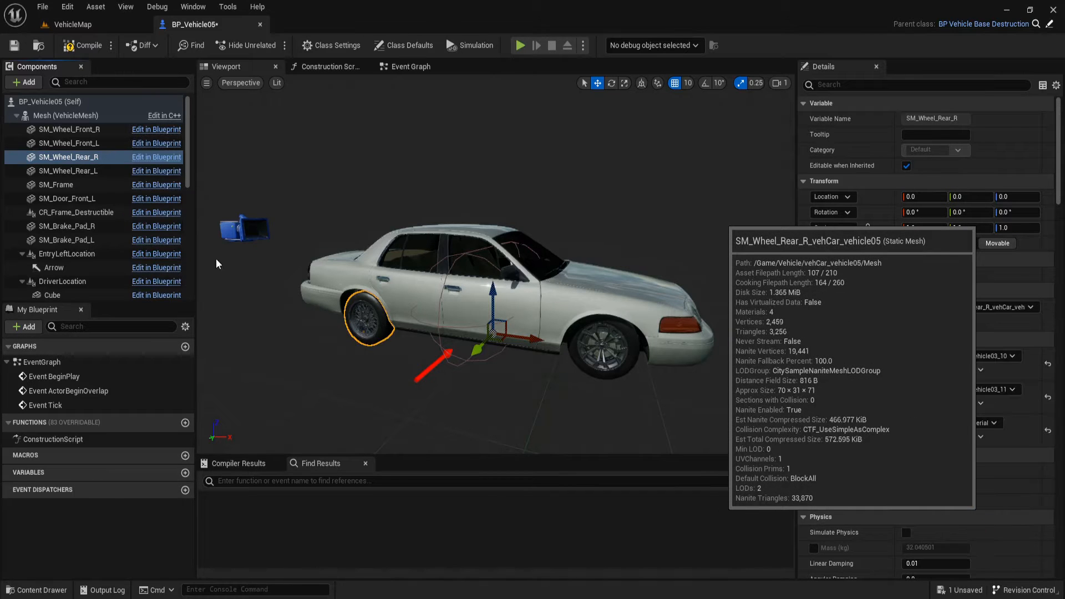
{"action": "left_click", "coordinate": [68, 170]}
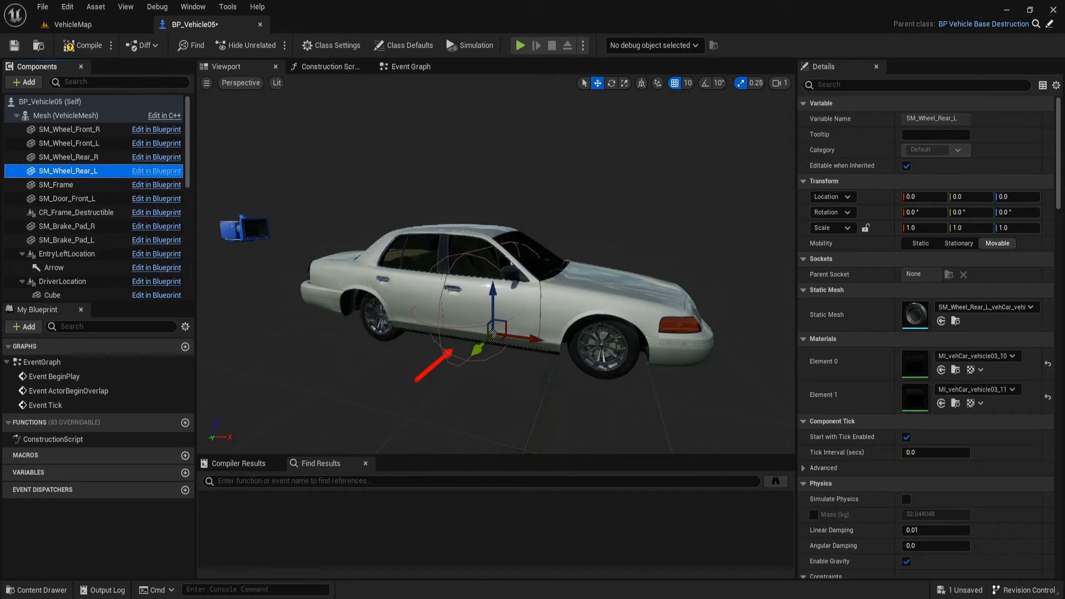
{"action": "left_click", "coordinate": [982, 308]}
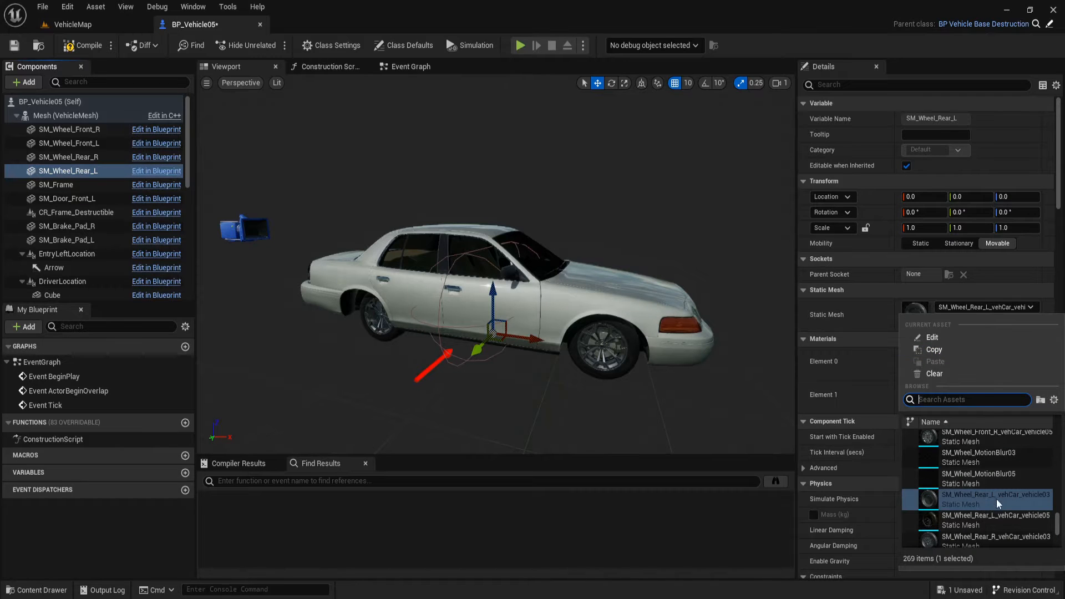
{"action": "left_click", "coordinate": [983, 522]}
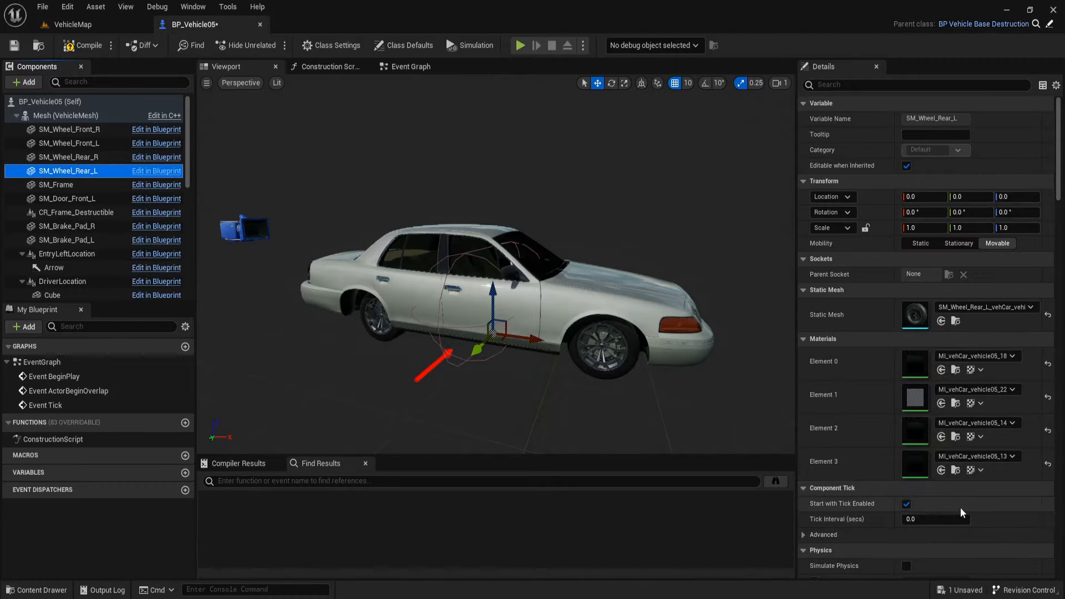
Set SM_Frame's static mesh to SM_Frame_vehCar_vehicle05 and SM_Door_Front_L's to SM_Door_Front_L_vehCar_vehicle05
{"action": "left_click", "coordinate": [64, 185]}
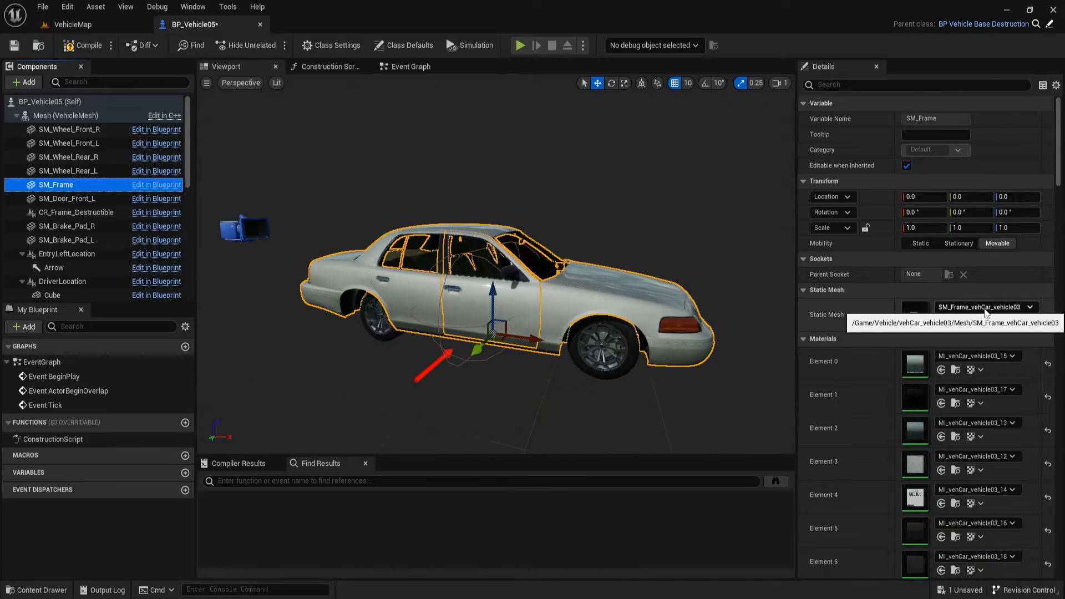
{"action": "left_click", "coordinate": [981, 307]}
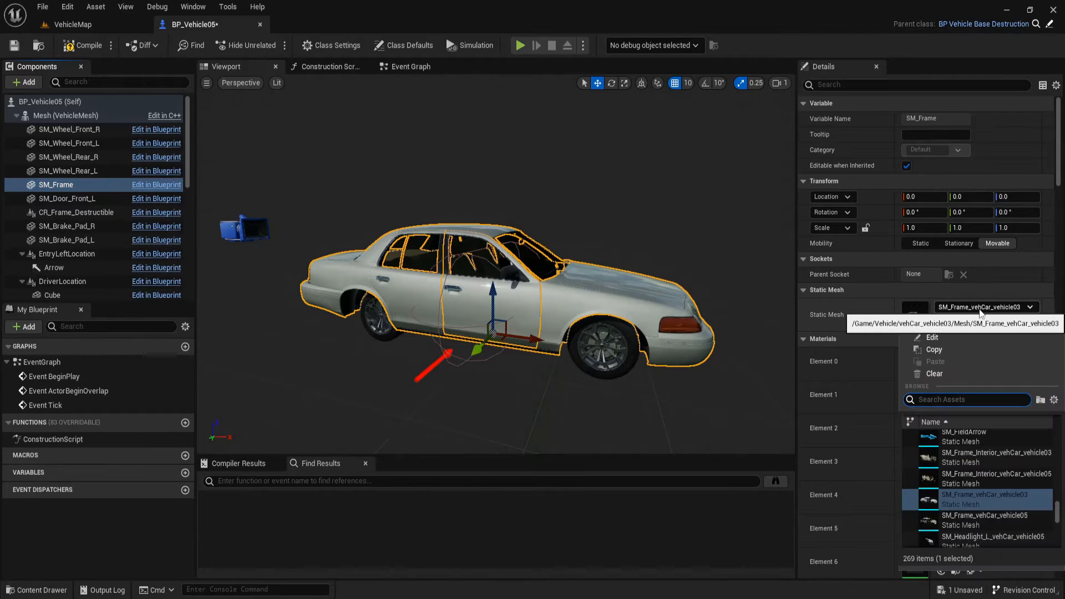
{"action": "left_click", "coordinate": [983, 517]}
{"action": "left_click", "coordinate": [92, 198]}
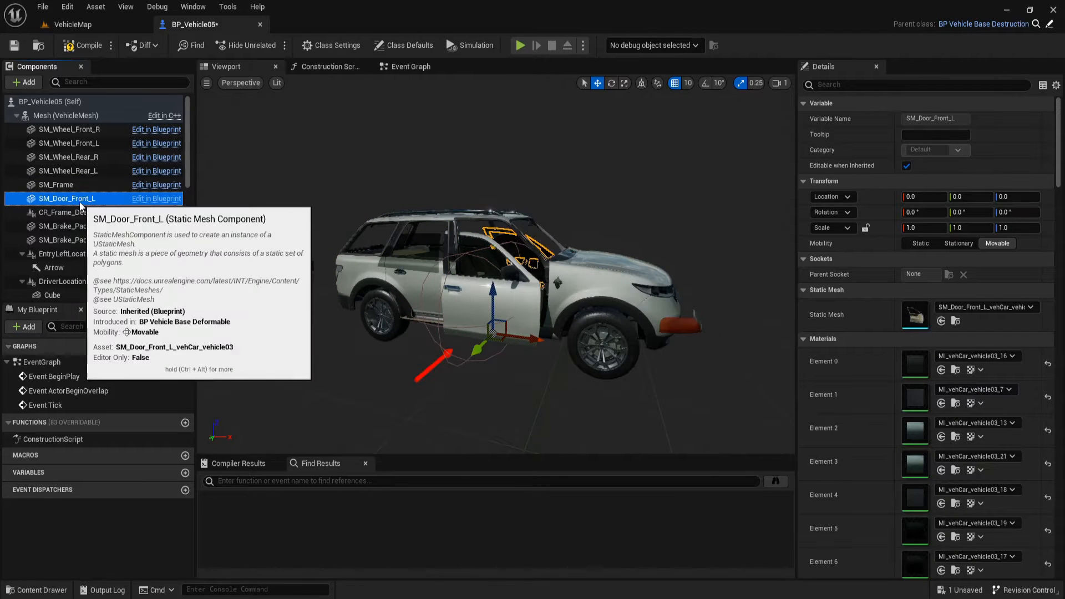
{"action": "left_click", "coordinate": [968, 308]}
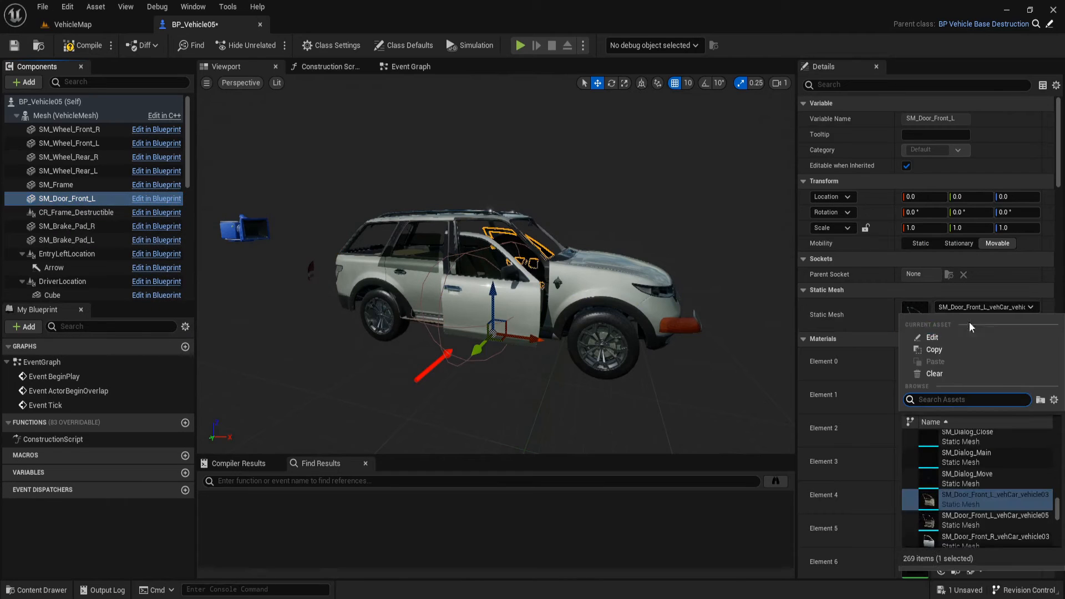
{"action": "left_click", "coordinate": [993, 519]}
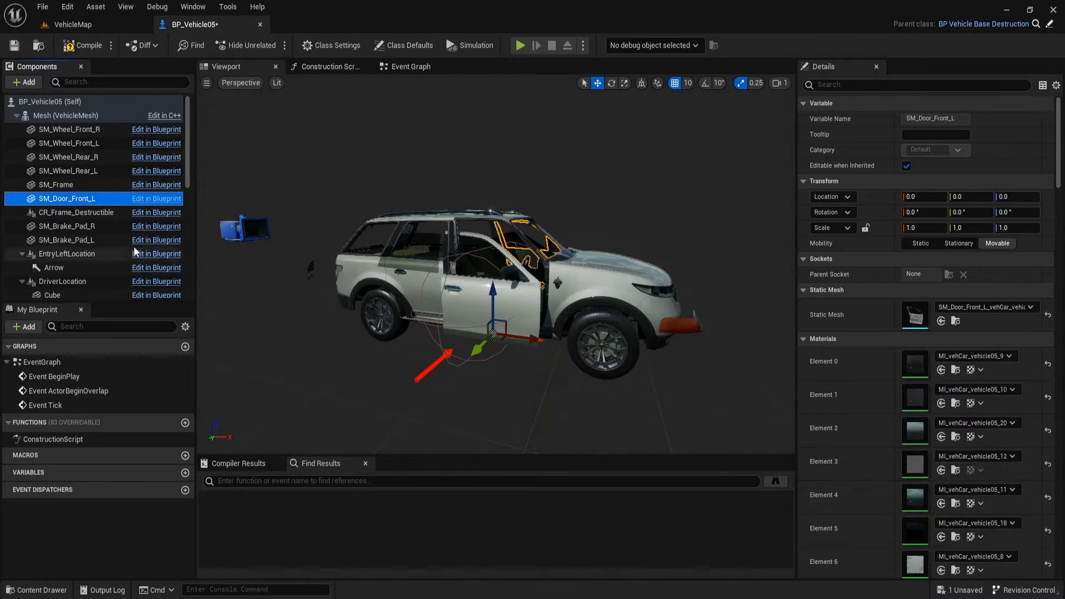
Review the component settings from CR_Frame_Destructible through EntryRightLocation, including the right brake pad, entry locations, driver location and collision sound
{"action": "left_click", "coordinate": [97, 212]}
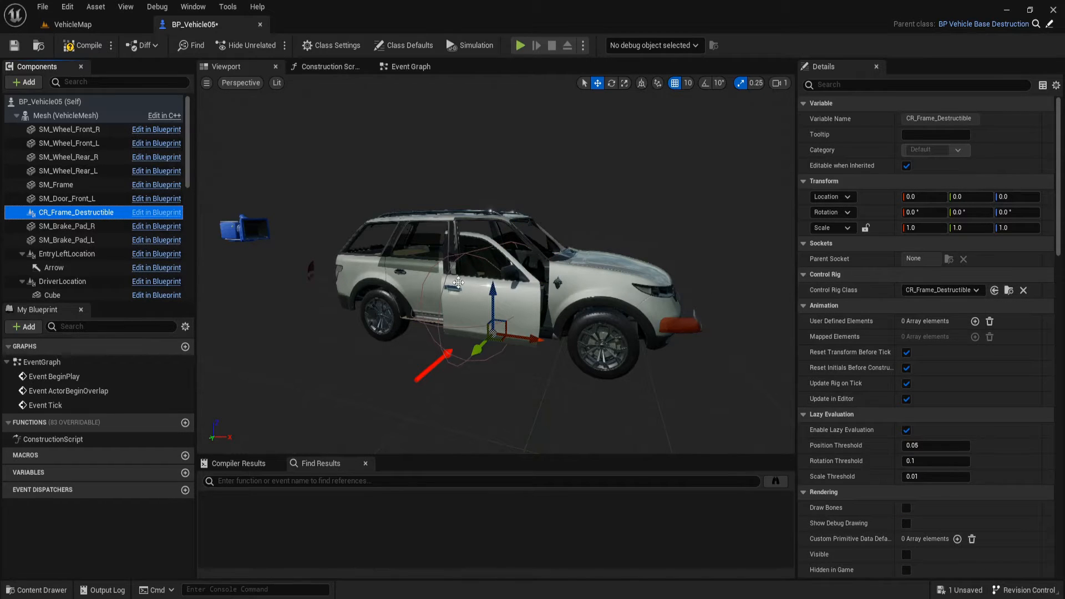
{"action": "left_click", "coordinate": [83, 226]}
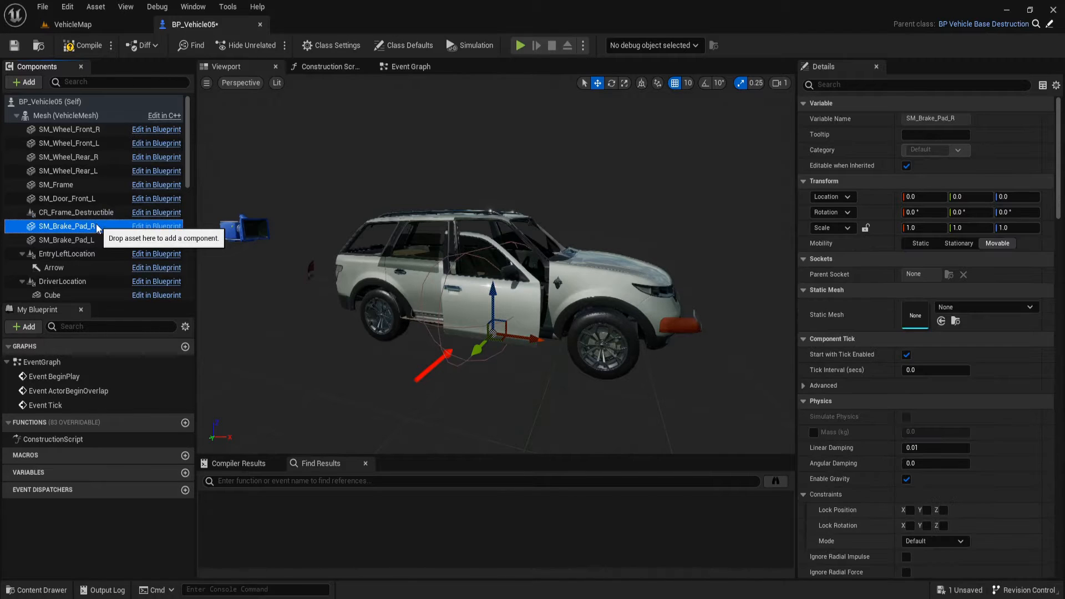
{"action": "left_click", "coordinate": [82, 254]}
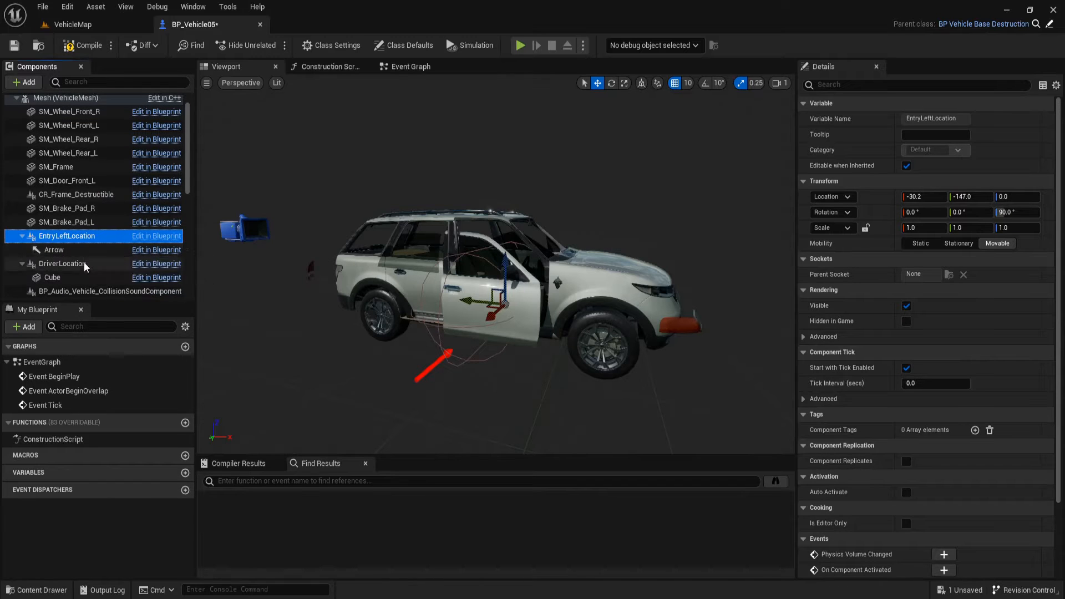
{"action": "left_click", "coordinate": [85, 266]}
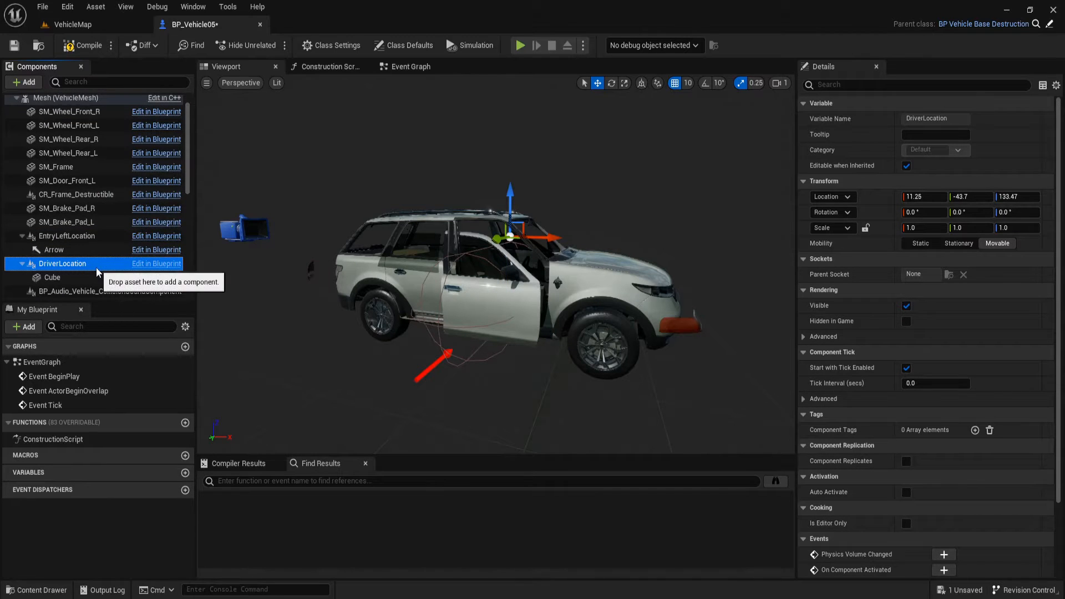
{"action": "scroll", "coordinate": [95, 268], "scroll_direction": "down", "scroll_amount": 2}
{"action": "left_click", "coordinate": [86, 255]}
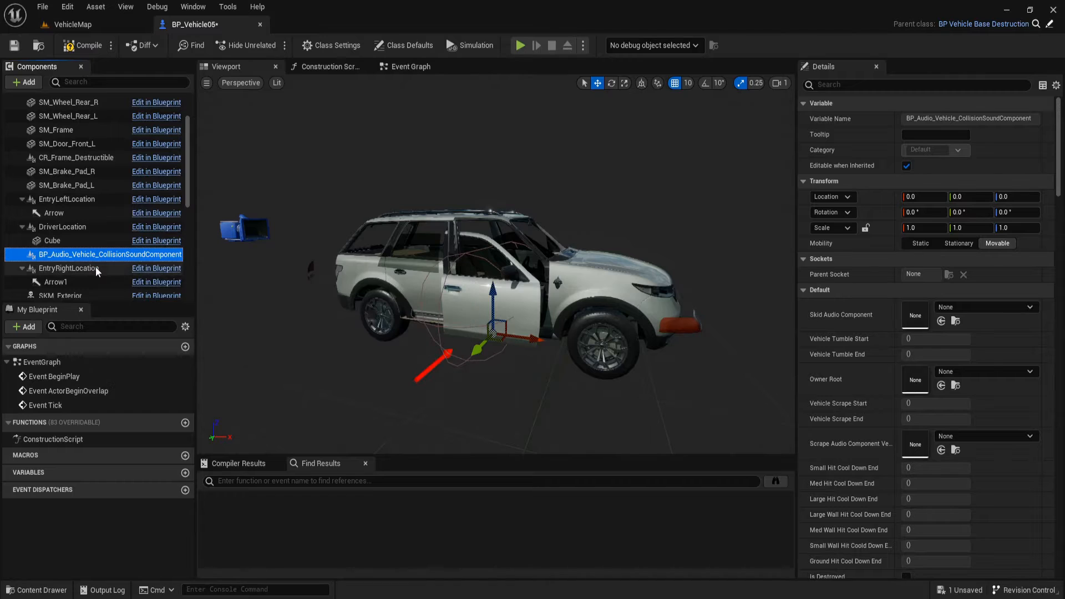
{"action": "left_click", "coordinate": [83, 268]}
{"action": "scroll", "coordinate": [120, 272], "scroll_direction": "down", "scroll_amount": 2}
{"action": "scroll", "coordinate": [120, 271], "scroll_direction": "down", "scroll_amount": 1}
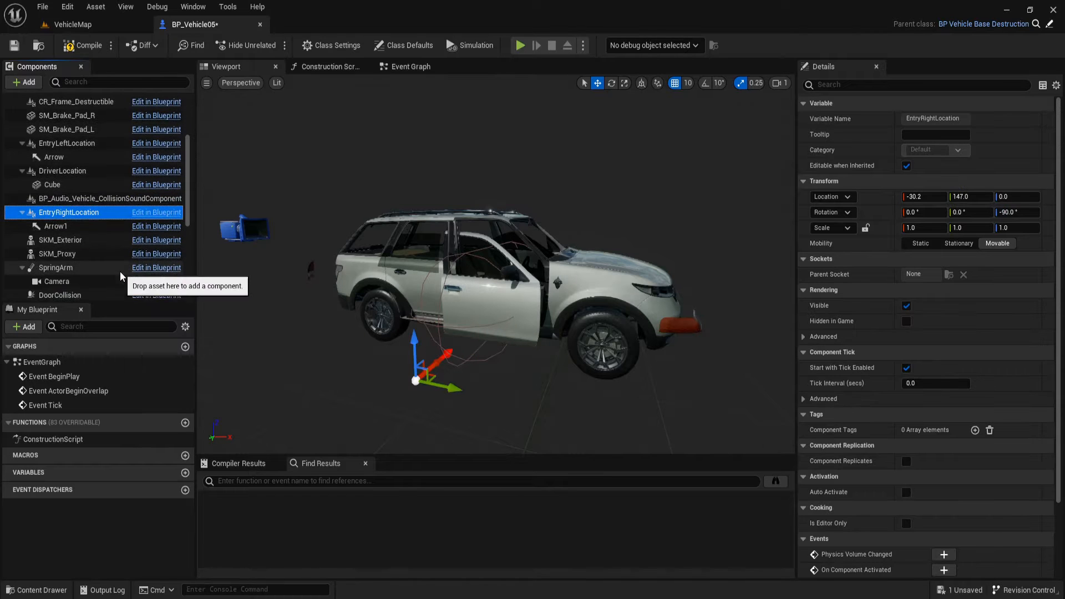
Set SKM_Exterior's skeletal mesh to SKM_Exterior_vehCar_vehicle05 and SKM_Proxy's to SKM_Proxy_vehCar_vehicle05
{"action": "left_click", "coordinate": [85, 244]}
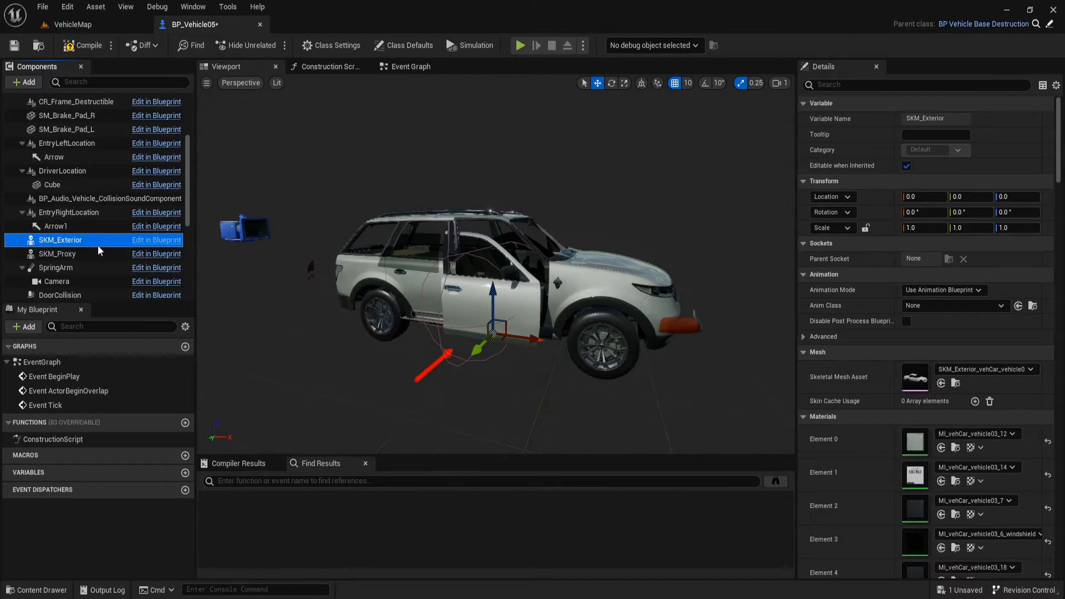
{"action": "left_click", "coordinate": [967, 368]}
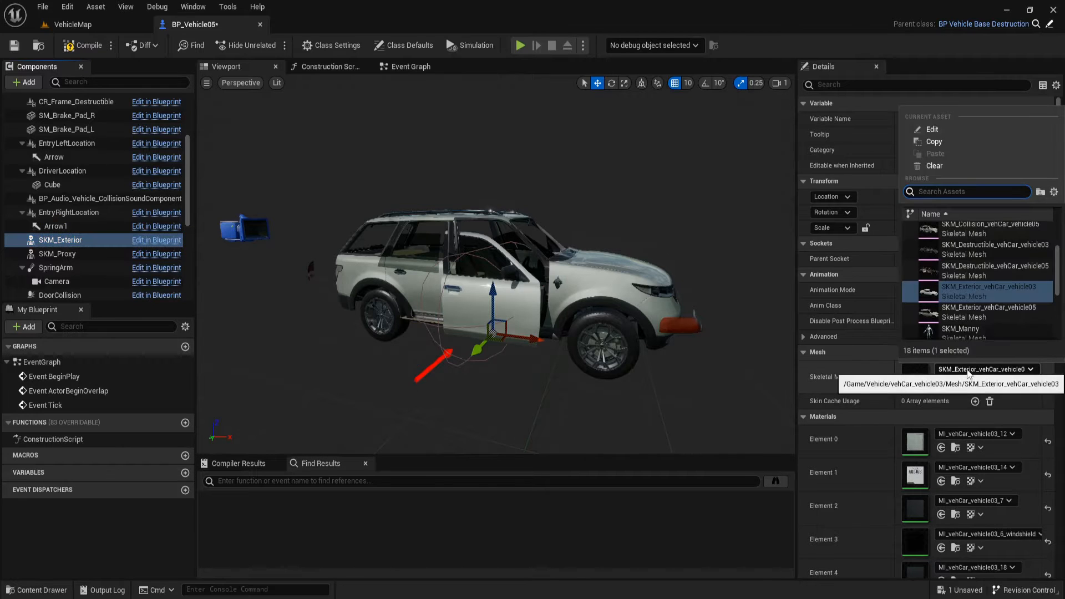
{"action": "left_click", "coordinate": [992, 315]}
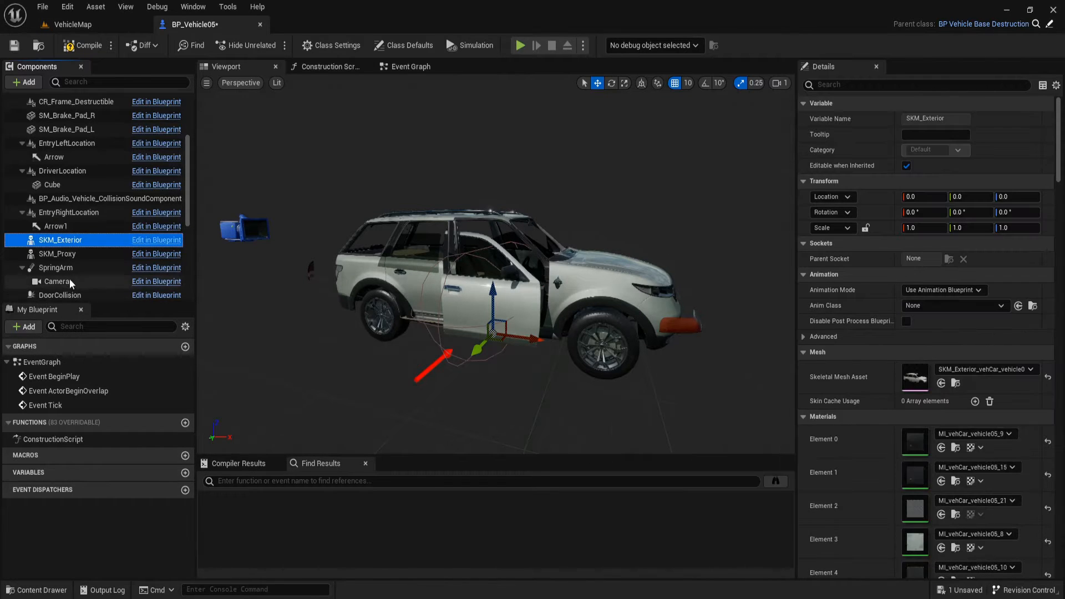
{"action": "left_click", "coordinate": [86, 253]}
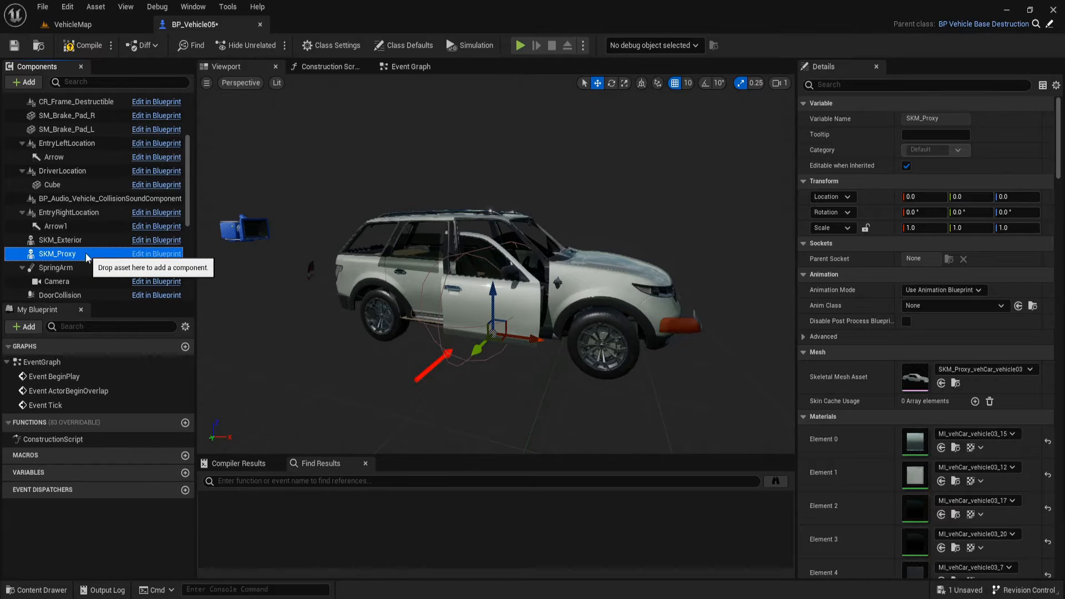
{"action": "left_click", "coordinate": [963, 370]}
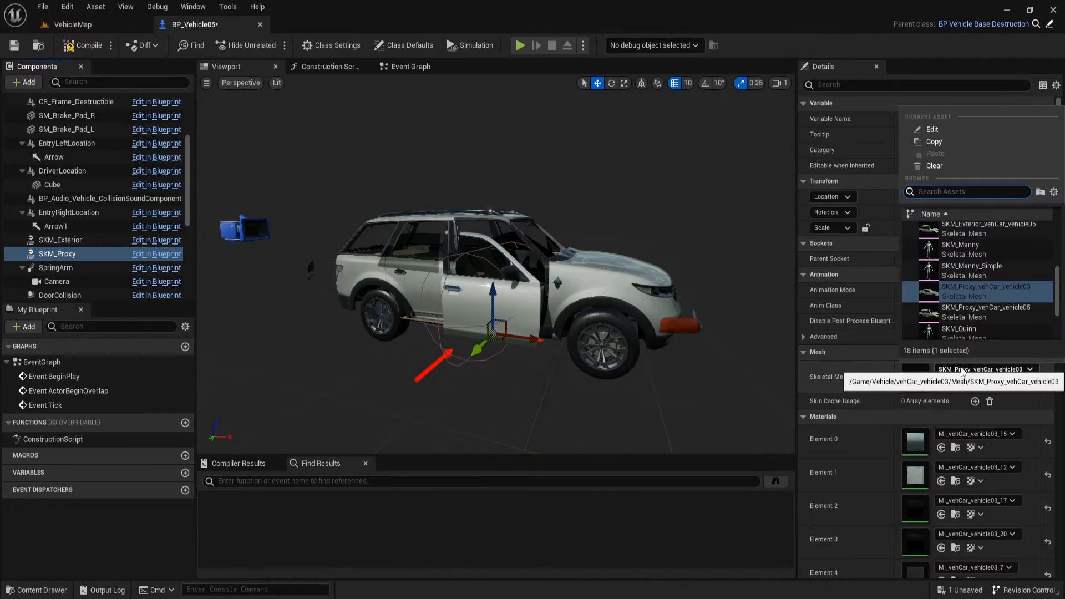
{"action": "left_click", "coordinate": [963, 370]}
{"action": "left_click", "coordinate": [963, 368]}
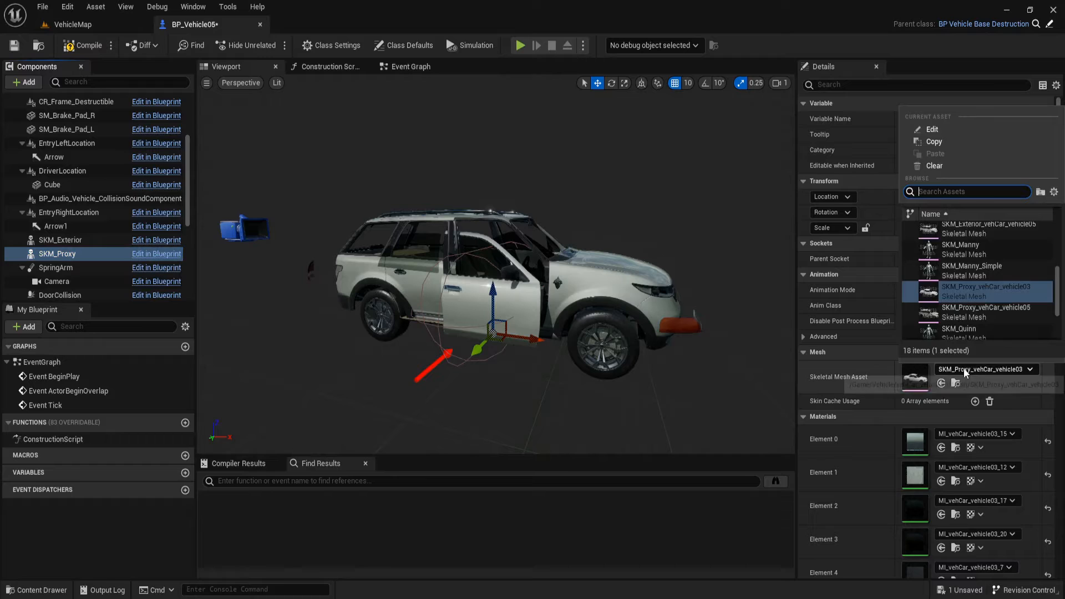
{"action": "left_click", "coordinate": [973, 317]}
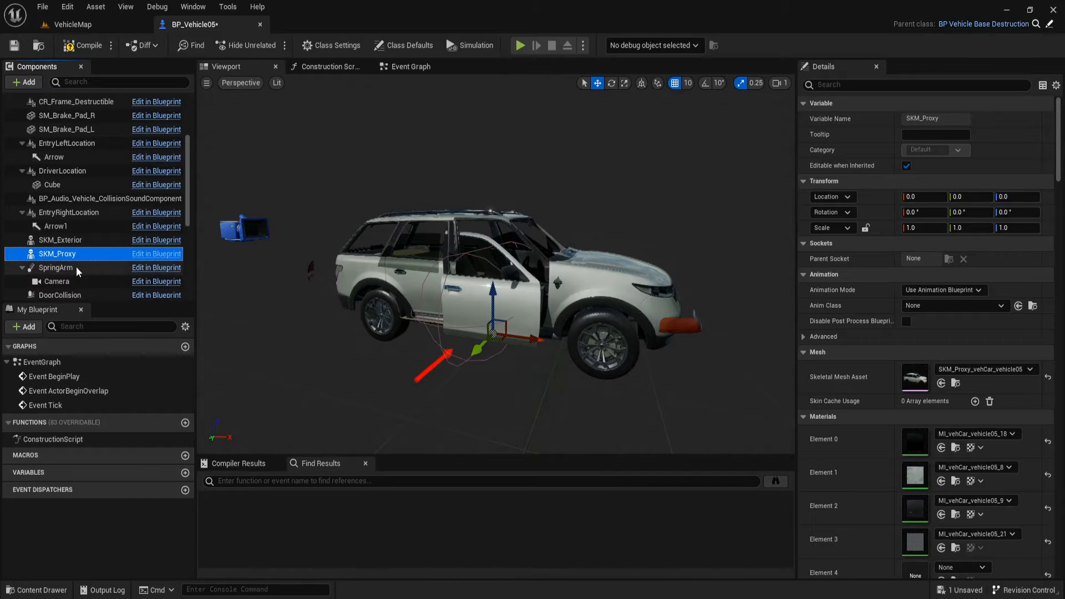
Set the SKM_Frame_Destructible component's skeletal mesh to SKM_Destructible_vehCar_vehicle05
{"action": "scroll", "coordinate": [86, 271], "scroll_direction": "down", "scroll_amount": 2}
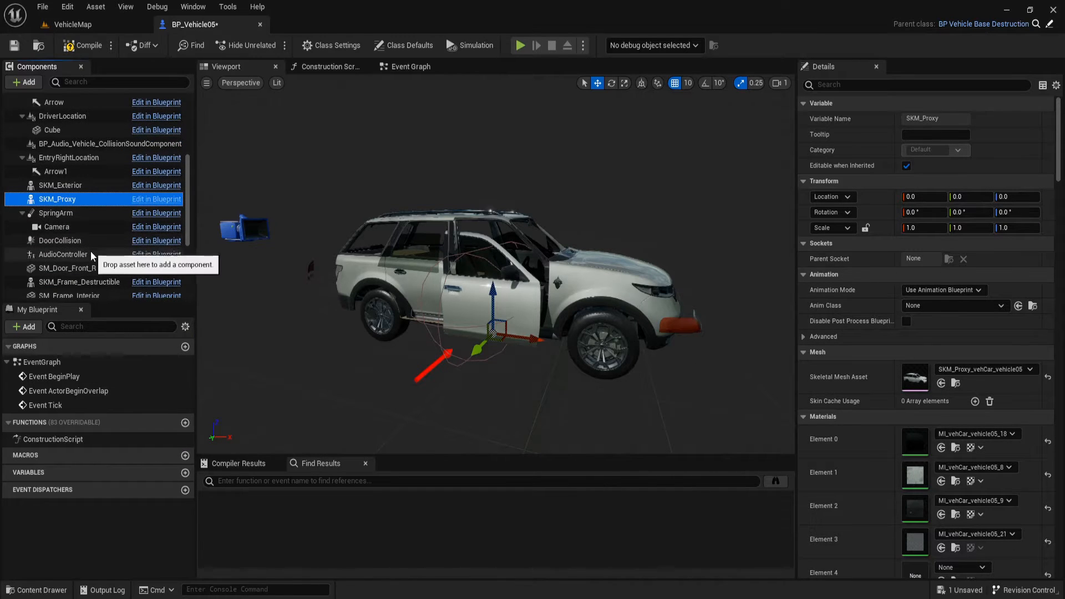
{"action": "left_click", "coordinate": [86, 281]}
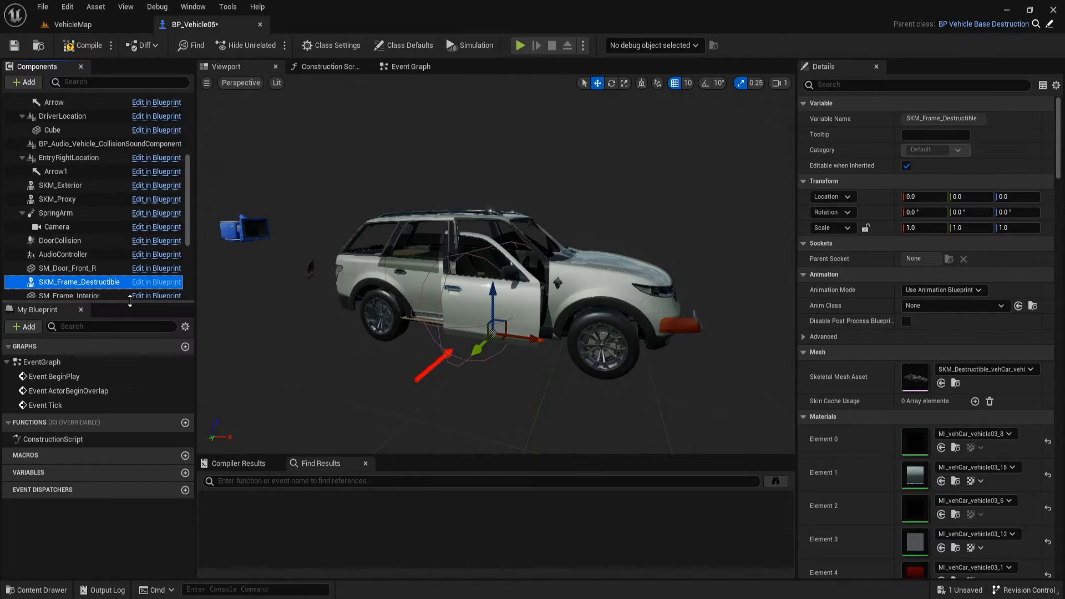
{"action": "left_click", "coordinate": [986, 377]}
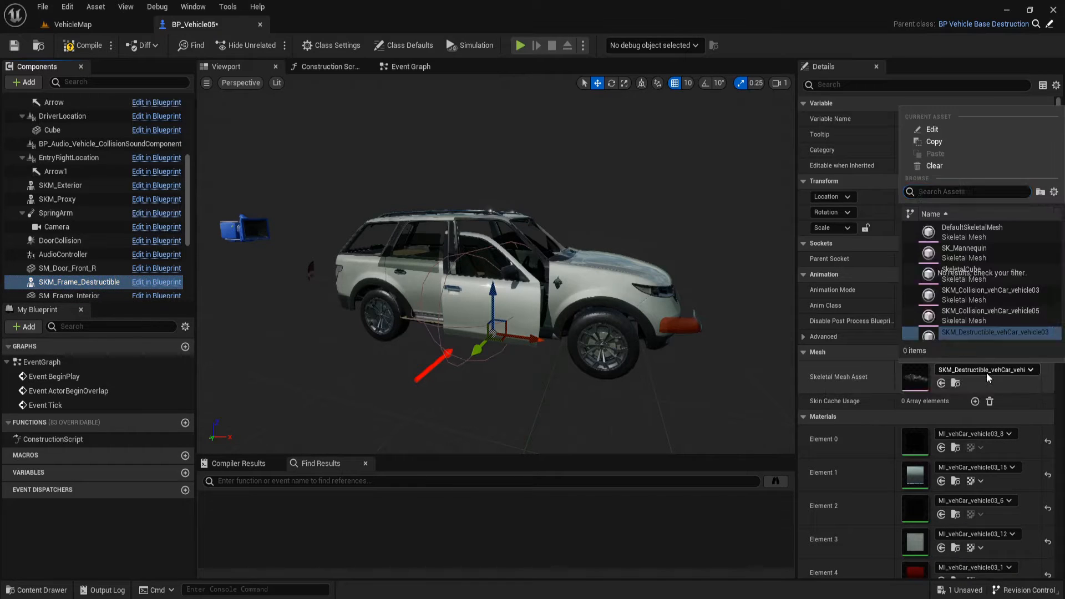
{"action": "scroll", "coordinate": [987, 319], "scroll_direction": "down", "scroll_amount": 2}
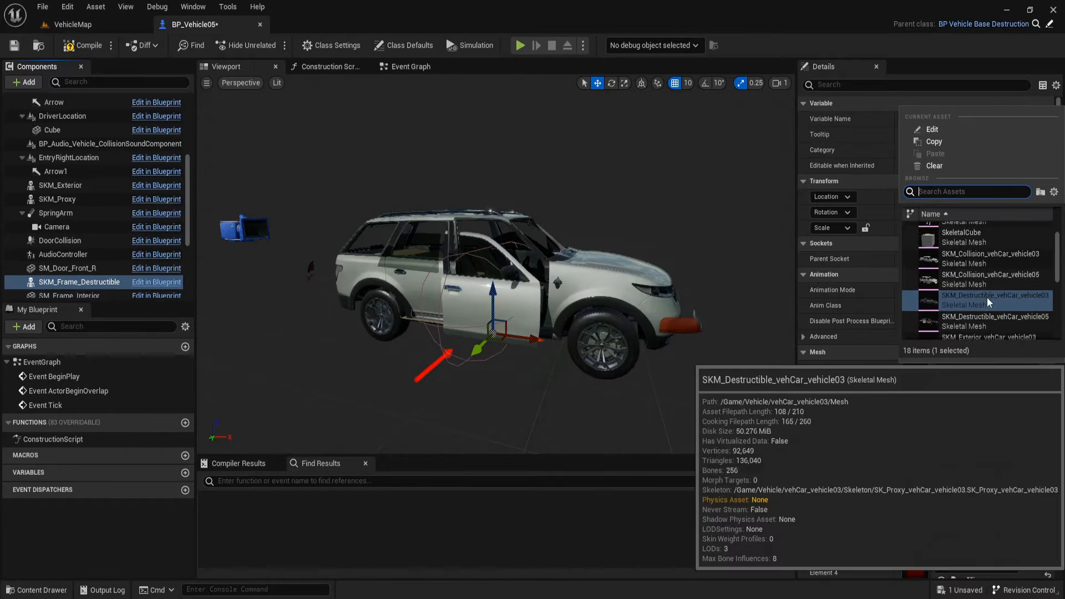
{"action": "left_click", "coordinate": [987, 323]}
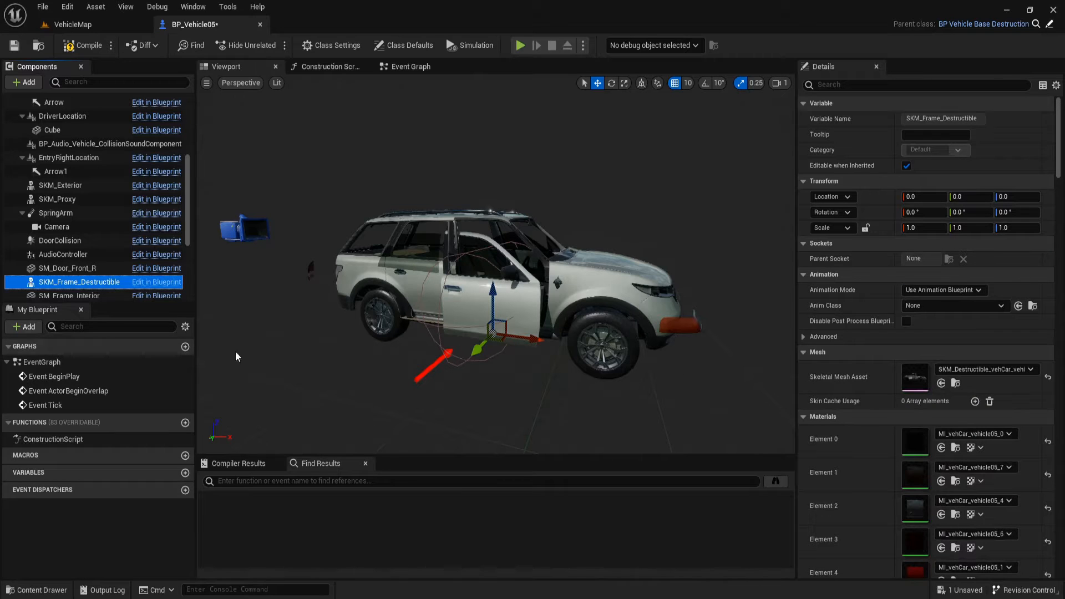
Set SM_Frame_Interior's static mesh to SM_Frame_Interior_vehCar_vehicle05 and SM_All_Trans's to SM_All_Trans_vehCar_vehicle05
{"action": "scroll", "coordinate": [83, 244], "scroll_direction": "down", "scroll_amount": 2}
{"action": "left_click", "coordinate": [83, 241]}
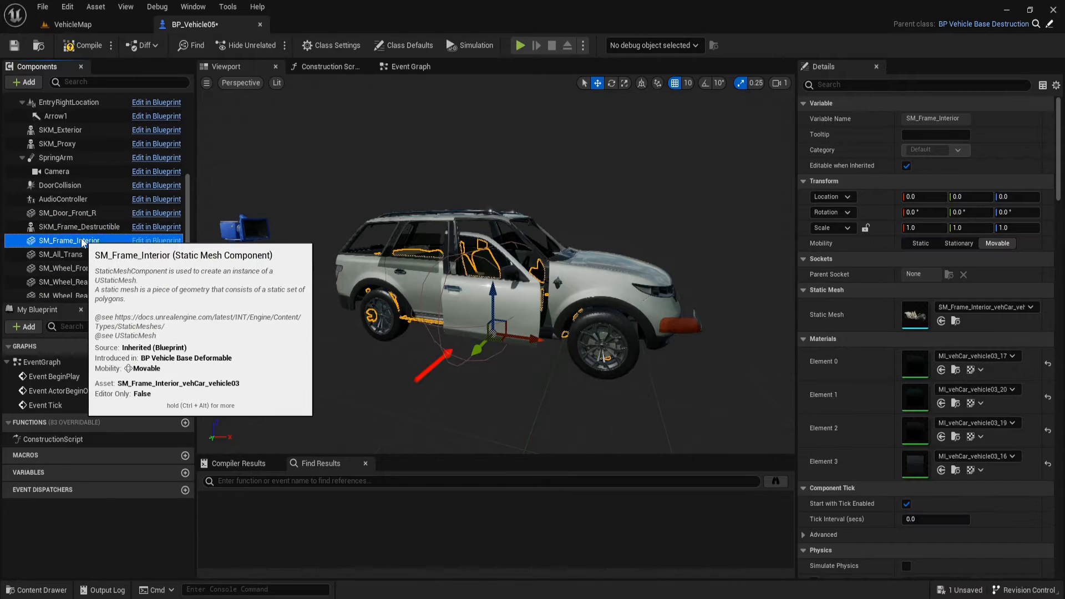
{"action": "left_click", "coordinate": [963, 306]}
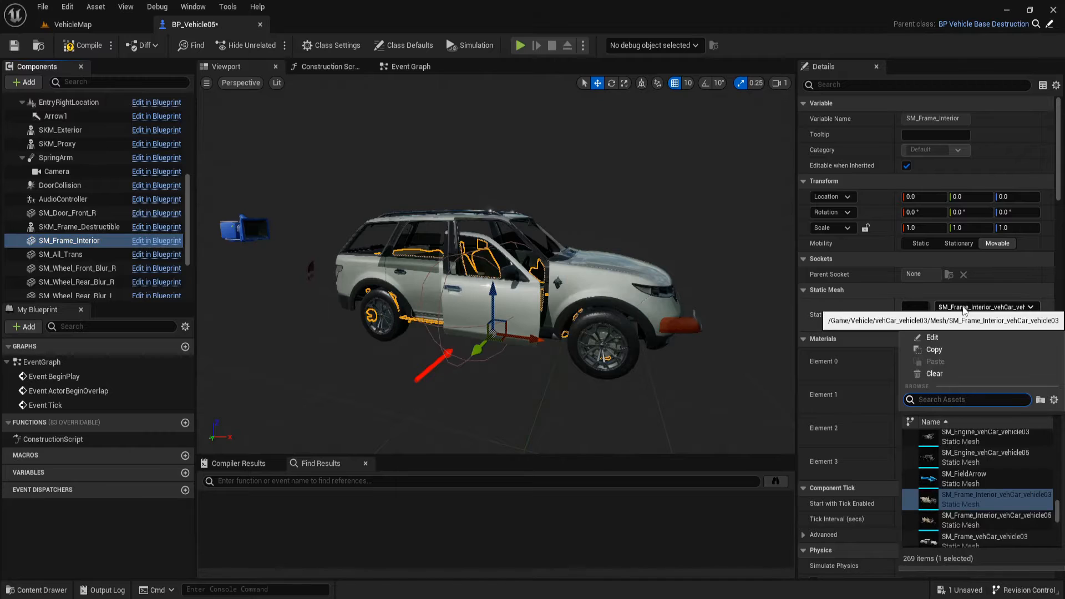
{"action": "left_click", "coordinate": [986, 522]}
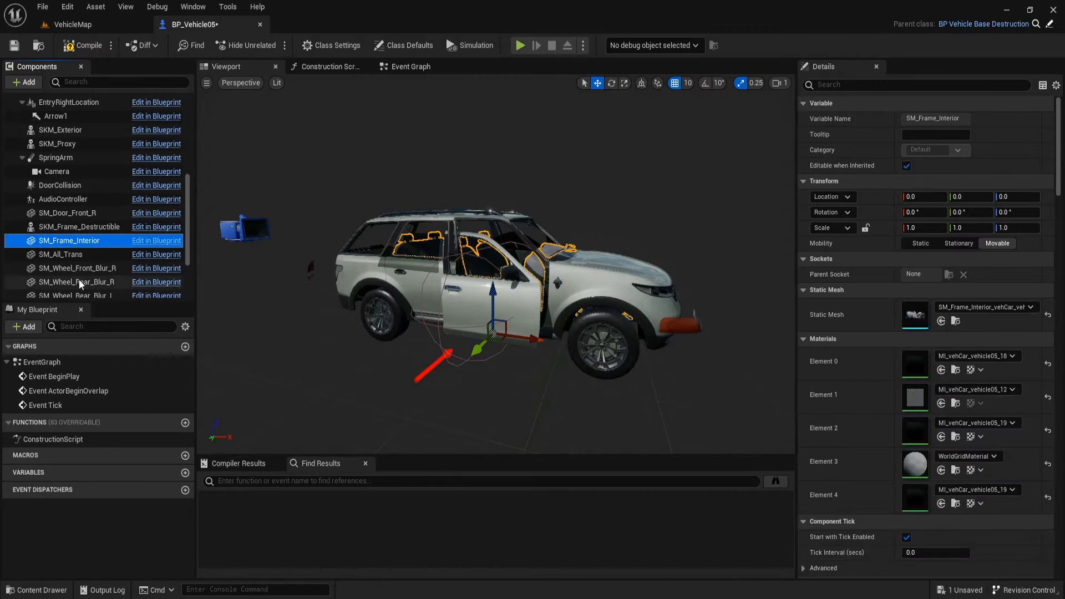
{"action": "left_click", "coordinate": [84, 254]}
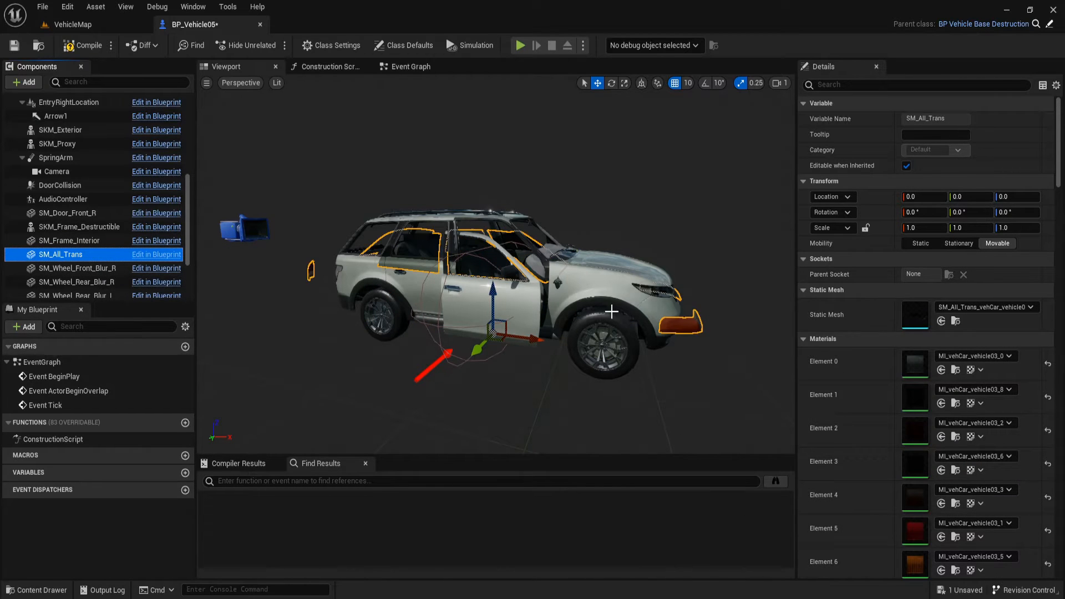
{"action": "left_click", "coordinate": [998, 308]}
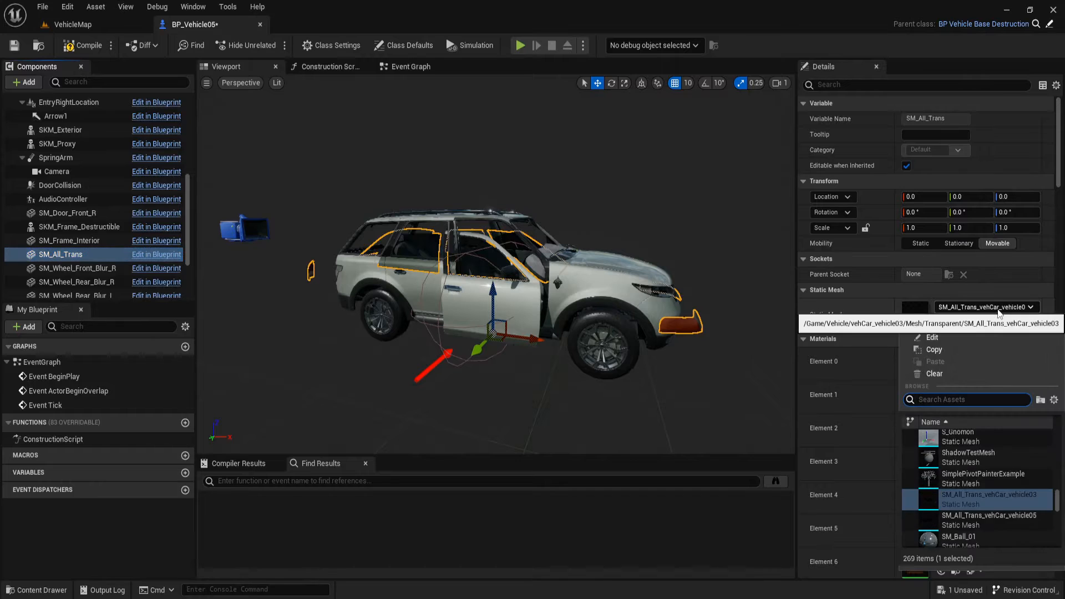
{"action": "left_click", "coordinate": [996, 518]}
Set SM_Engine's static mesh to SM_Engine_vehCar_vehicle05 and SM_Steering_Wheel's to SM_Steering_Wheel_vehCar_vehicle05
{"action": "left_click", "coordinate": [83, 268]}
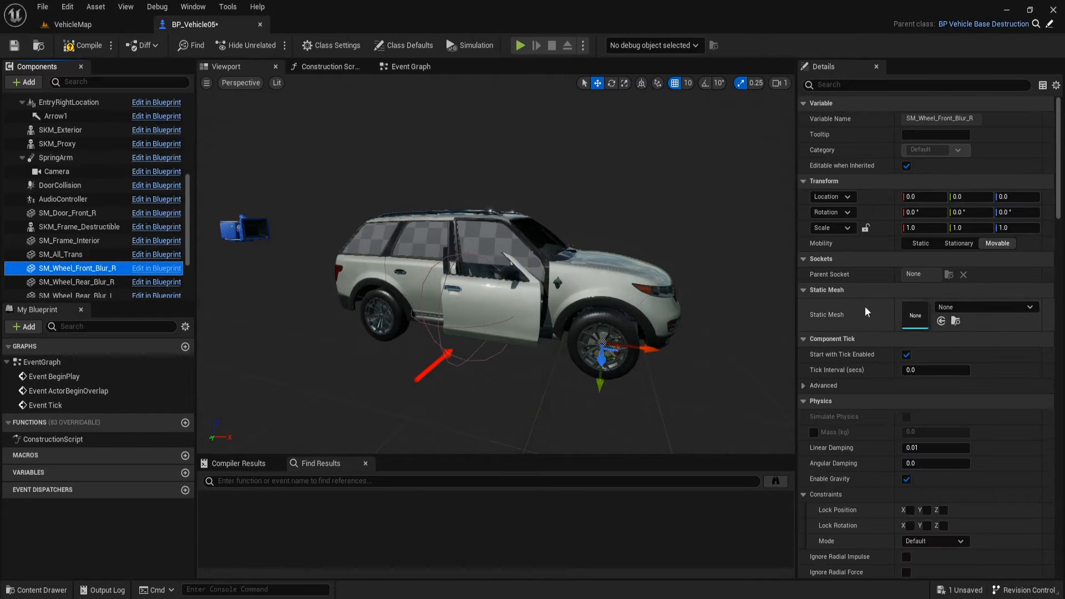
{"action": "scroll", "coordinate": [108, 247], "scroll_direction": "down", "scroll_amount": 3}
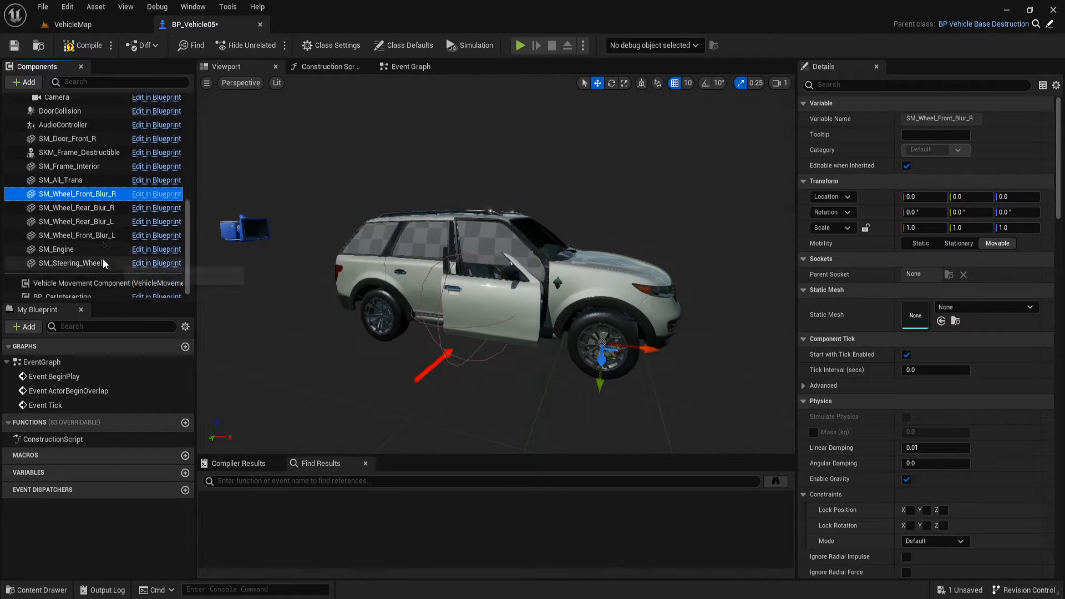
{"action": "left_click", "coordinate": [98, 247]}
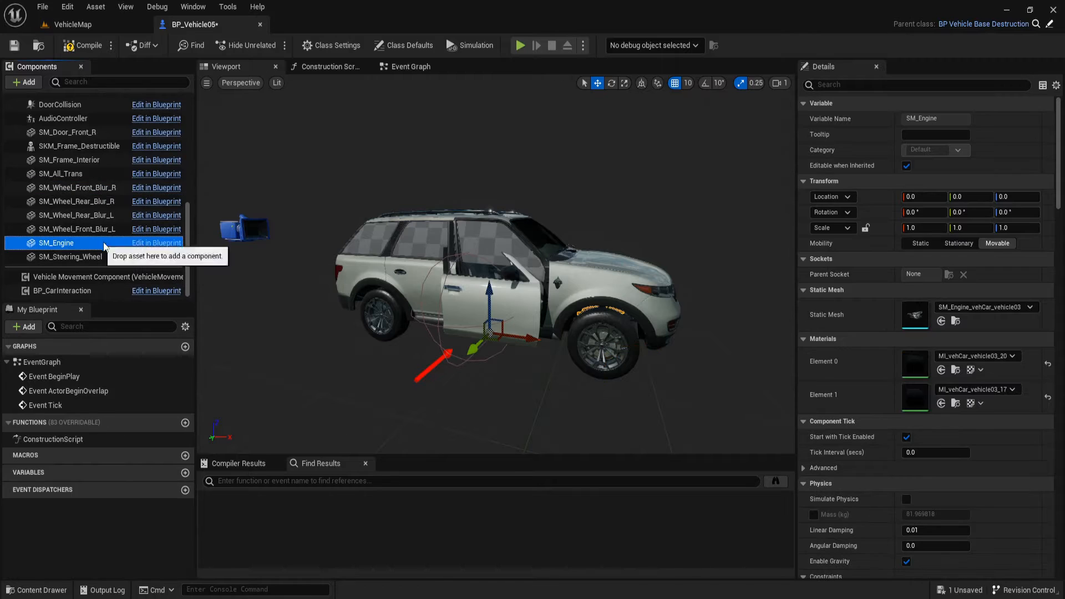
{"action": "left_click", "coordinate": [966, 307]}
{"action": "left_click", "coordinate": [1000, 517]}
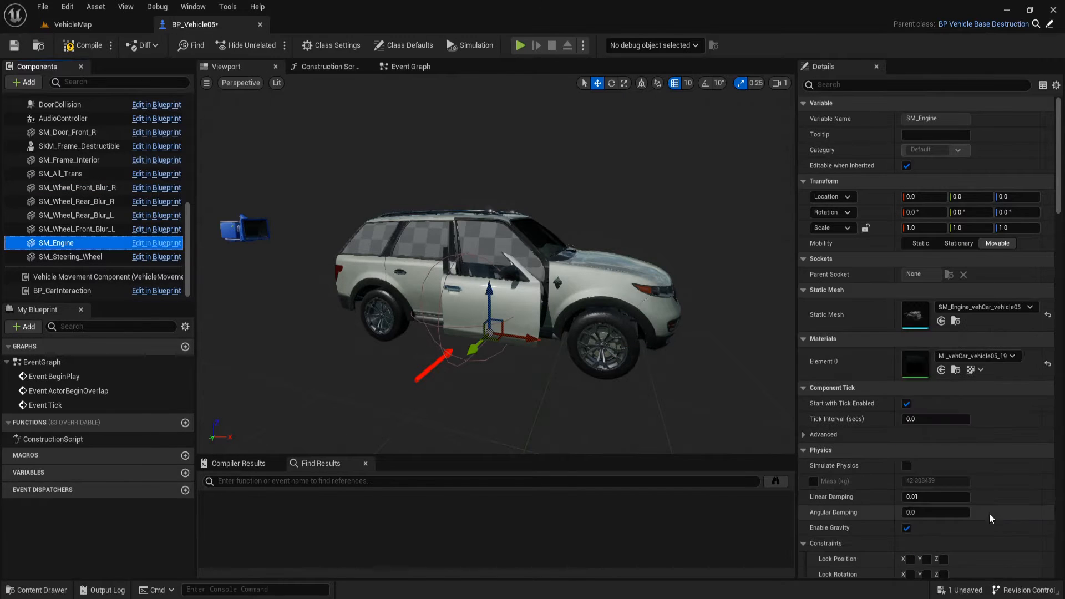
{"action": "left_click", "coordinate": [77, 258]}
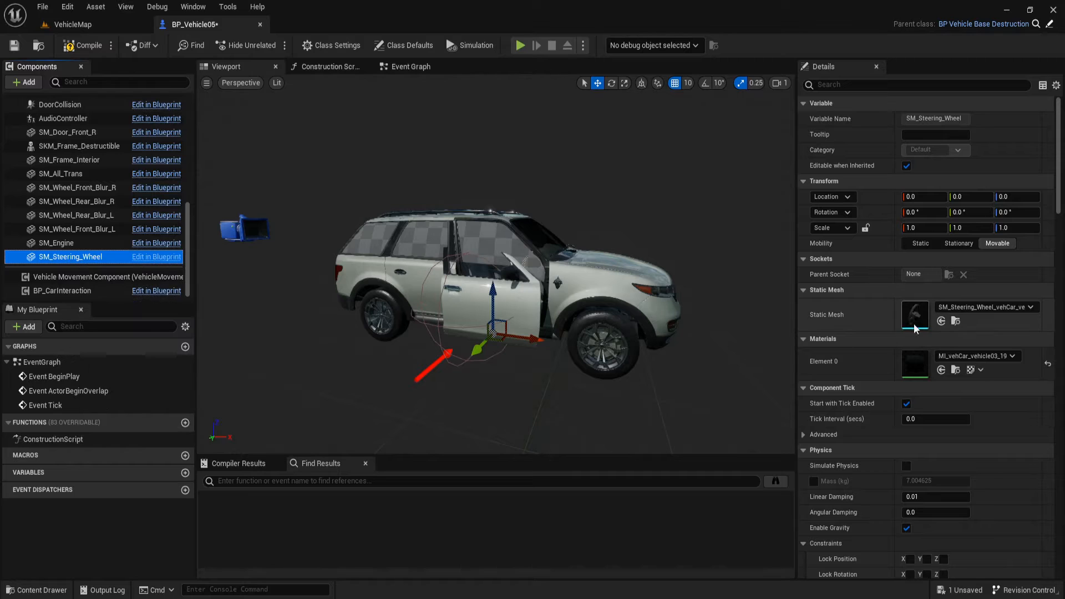
{"action": "left_click", "coordinate": [972, 310]}
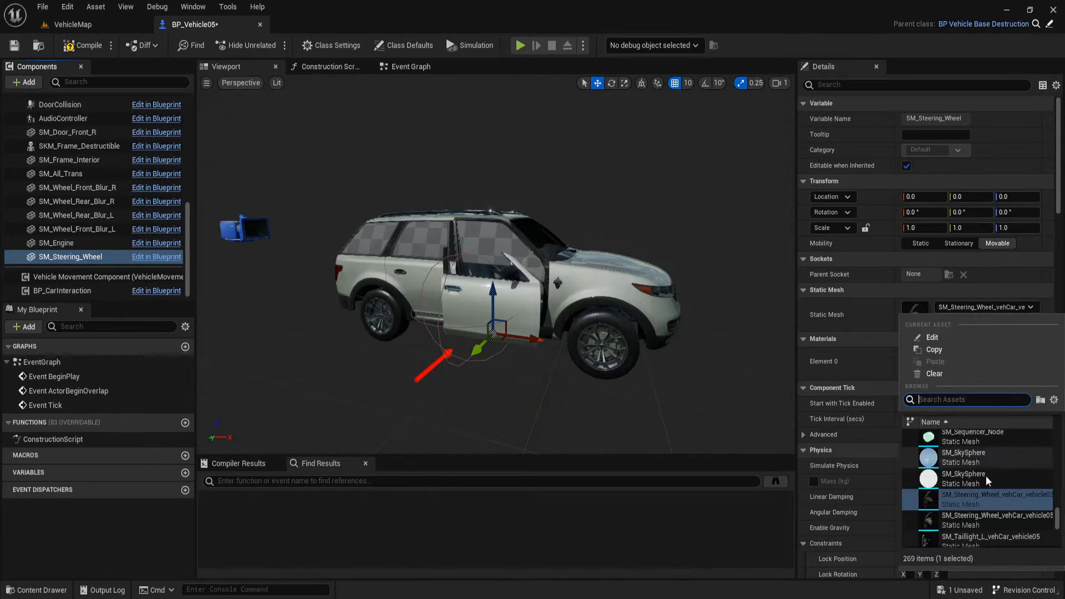
{"action": "left_click", "coordinate": [993, 518]}
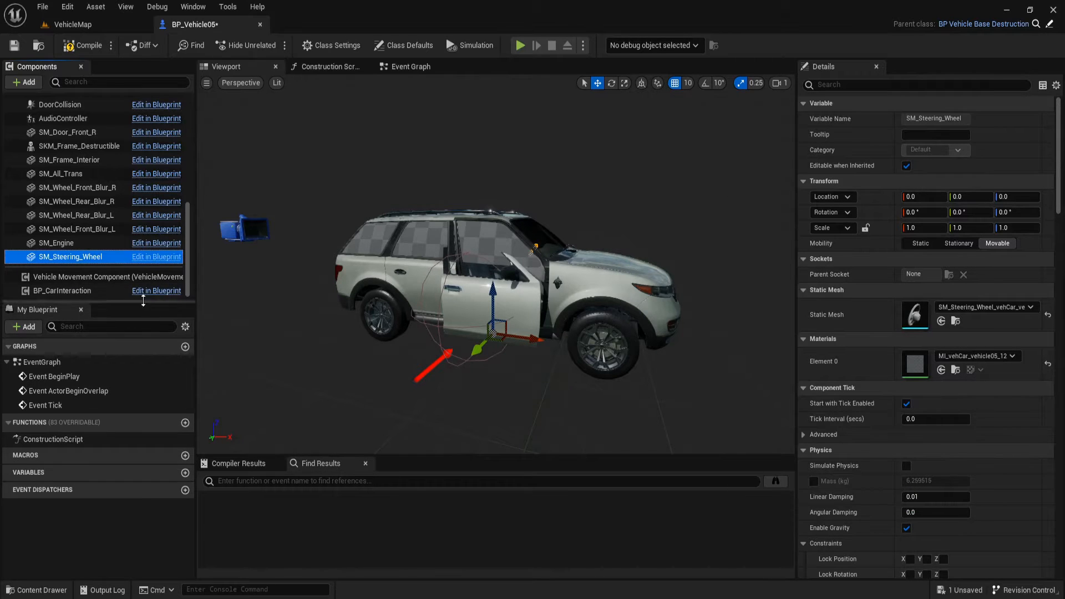
Set the right front door's static mesh to SM_Door_Front_R_vehCar_vehicle05 and inspect the assembled vehicle
{"action": "right_click_drag", "start_coordinate": [594, 281], "coordinate": [563, 270]}
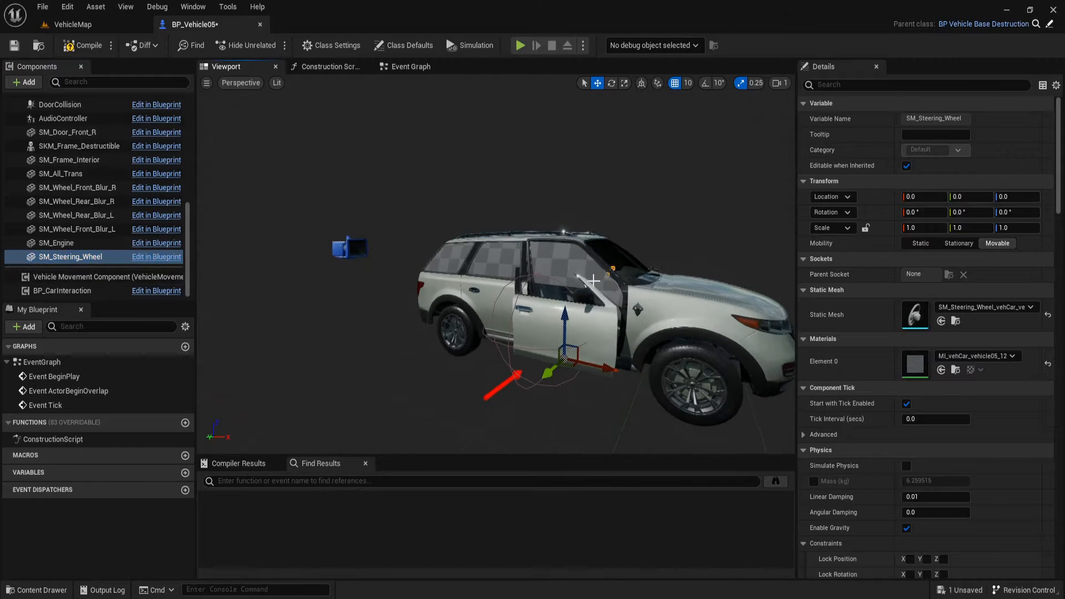
{"action": "left_click", "coordinate": [536, 335]}
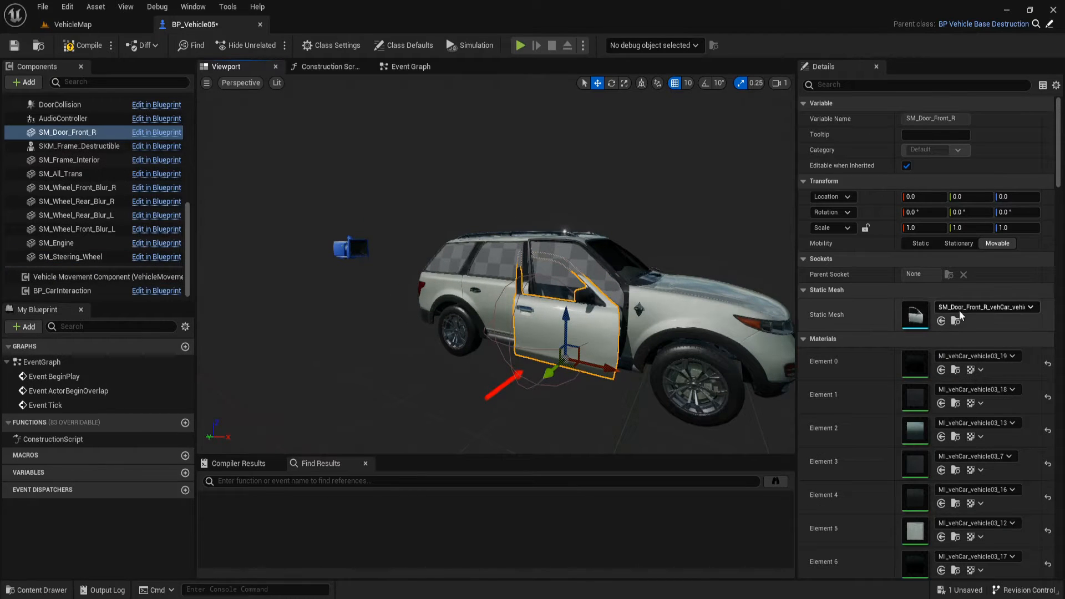
{"action": "left_click", "coordinate": [976, 308]}
{"action": "left_click", "coordinate": [983, 520]}
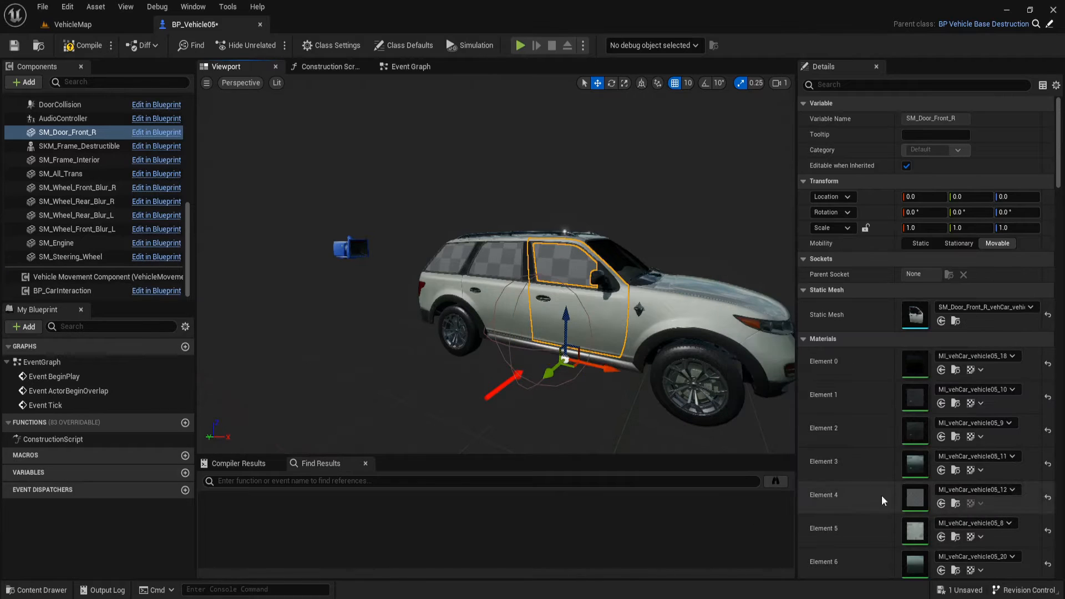
{"action": "right_click_drag", "start_coordinate": [540, 270], "coordinate": [638, 253]}
{"action": "mouse_move", "coordinate": [565, 274]}
{"action": "right_mouse_down"}
{"action": "mouse_move", "coordinate": [443, 288]}
{"action": "mouse_move", "coordinate": [516, 278]}
{"action": "mouse_move", "coordinate": [555, 292]}
{"action": "right_mouse_up"}
Save the modified BP_Vehicle05 Blueprint and compile it
{"action": "key", "text": "ctrl+space"}
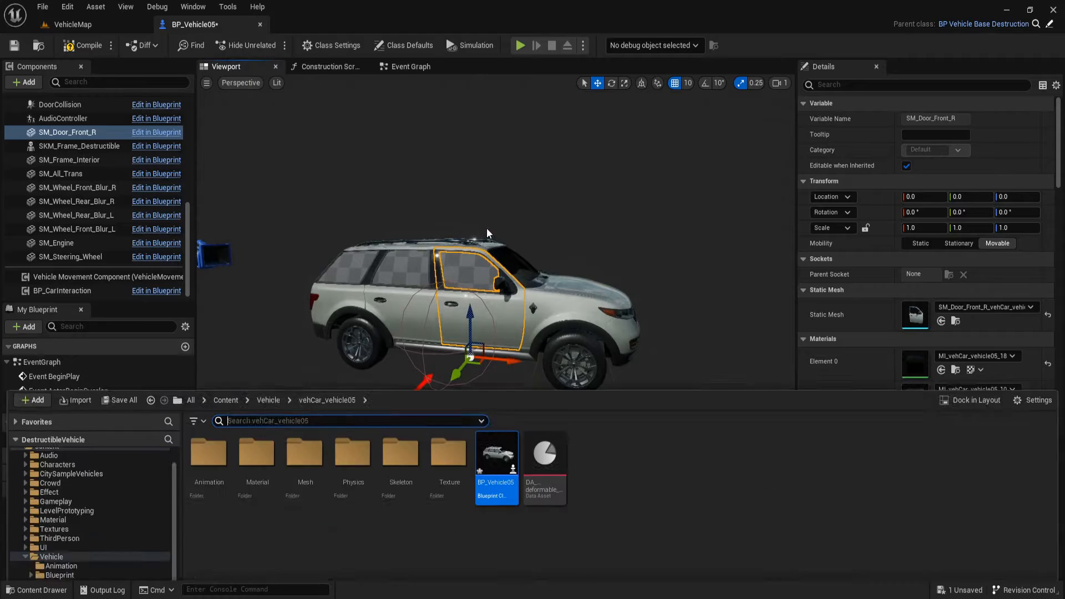
{"action": "left_click", "coordinate": [119, 279]}
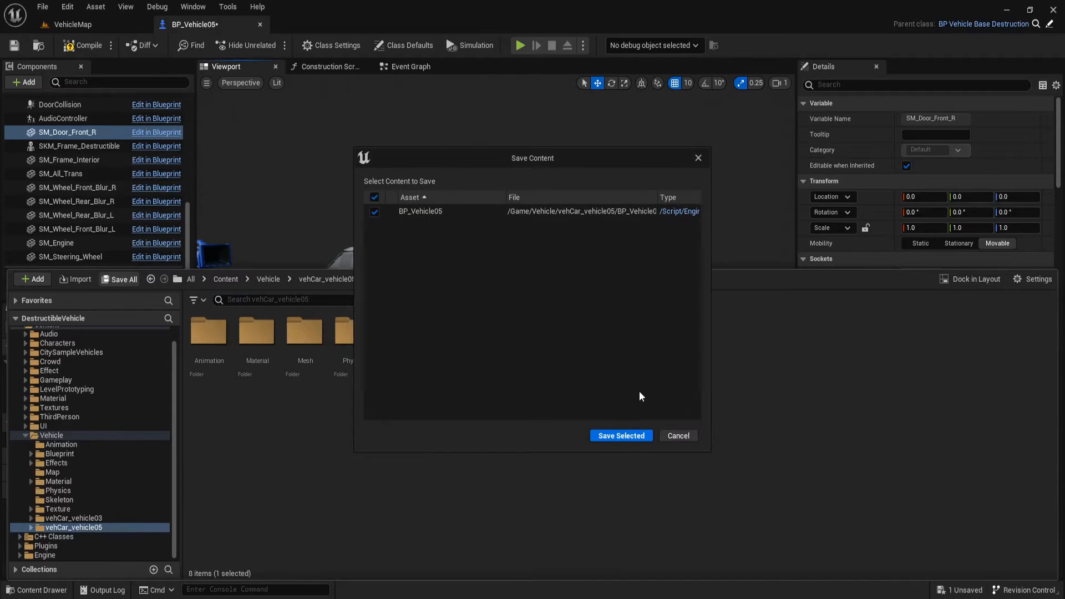
{"action": "left_click", "coordinate": [621, 437]}
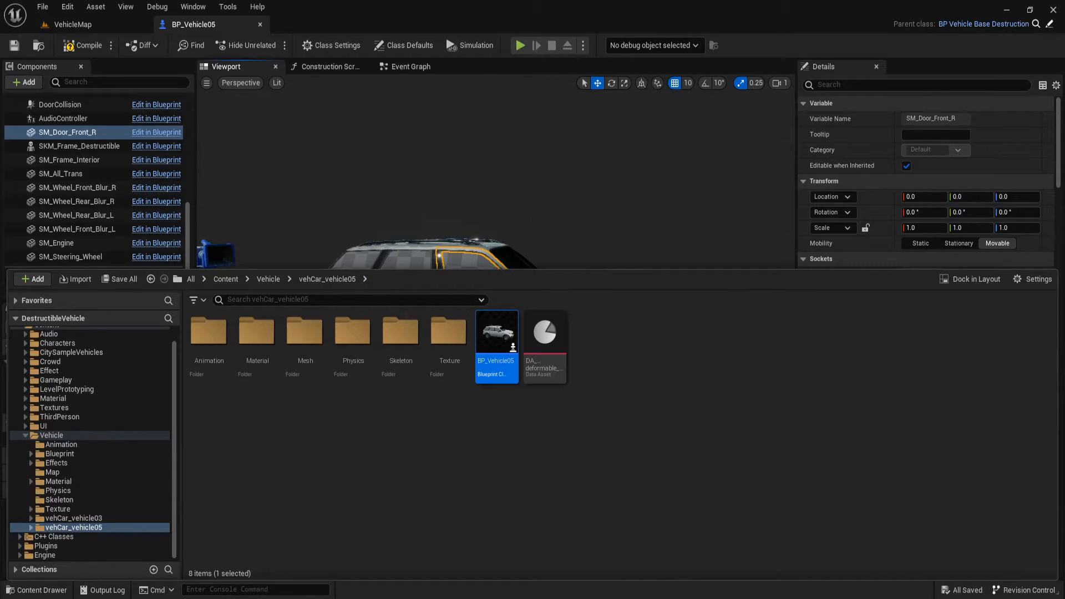
{"action": "left_click", "coordinate": [81, 47]}
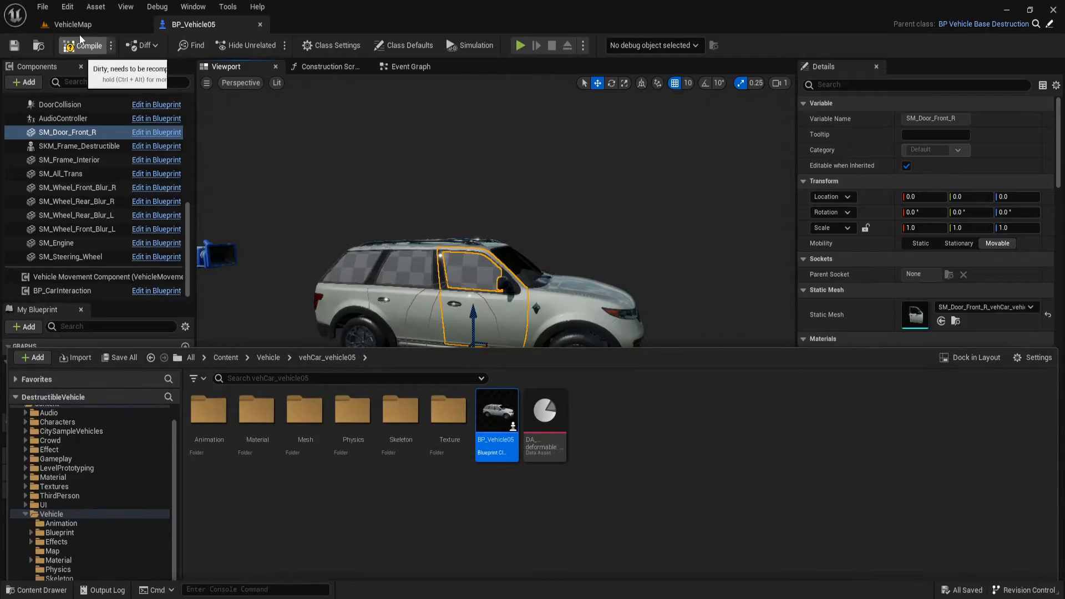
Place an instance of BP_Vehicle05 on the floor of VehicleMap, in front of the existing parked cars
{"action": "left_click", "coordinate": [82, 28]}
{"action": "right_click_drag", "start_coordinate": [488, 279], "coordinate": [626, 305]}
{"action": "key", "text": "s"}
{"action": "key", "text": "s"}
{"action": "key", "text": "ctrl+space"}
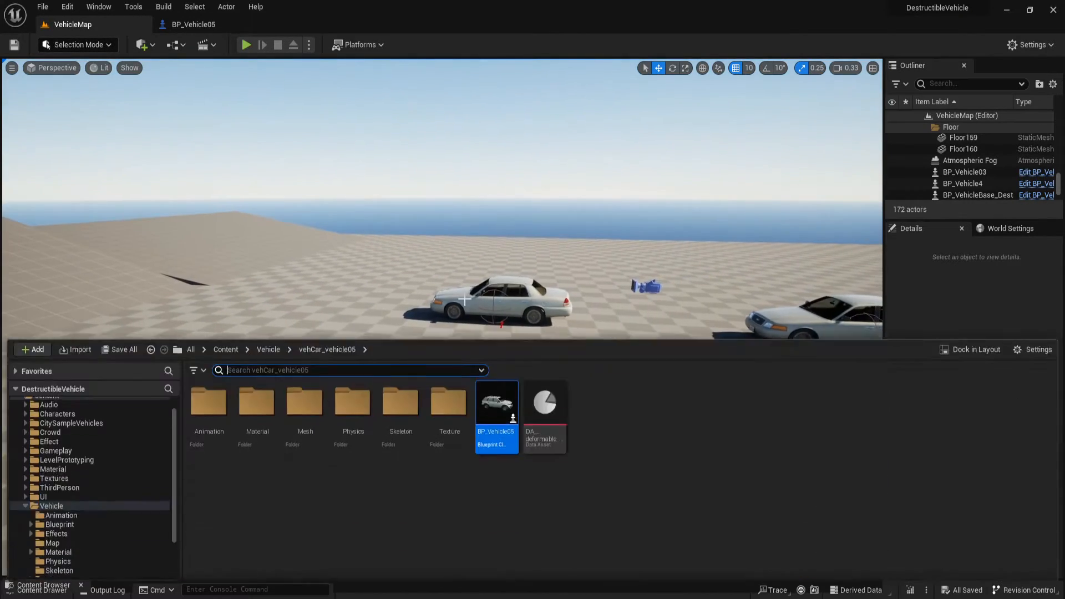
{"action": "left_click_drag", "start_coordinate": [499, 391], "coordinate": [504, 409]}
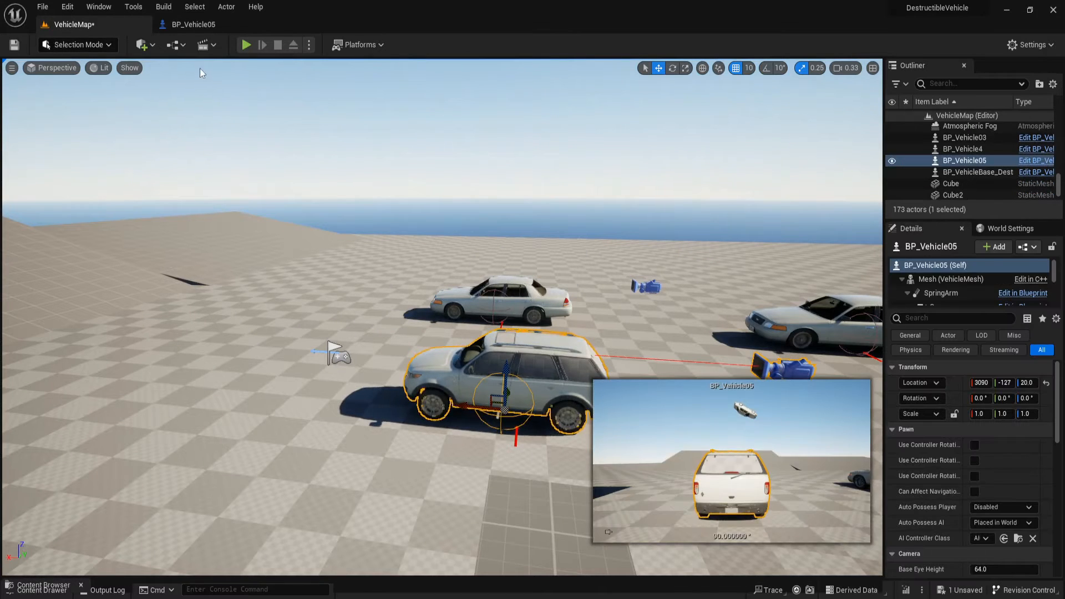
Save the VehicleMap level and clear the actor selection
{"action": "key", "text": "ctrl+space"}
{"action": "left_click", "coordinate": [115, 332]}
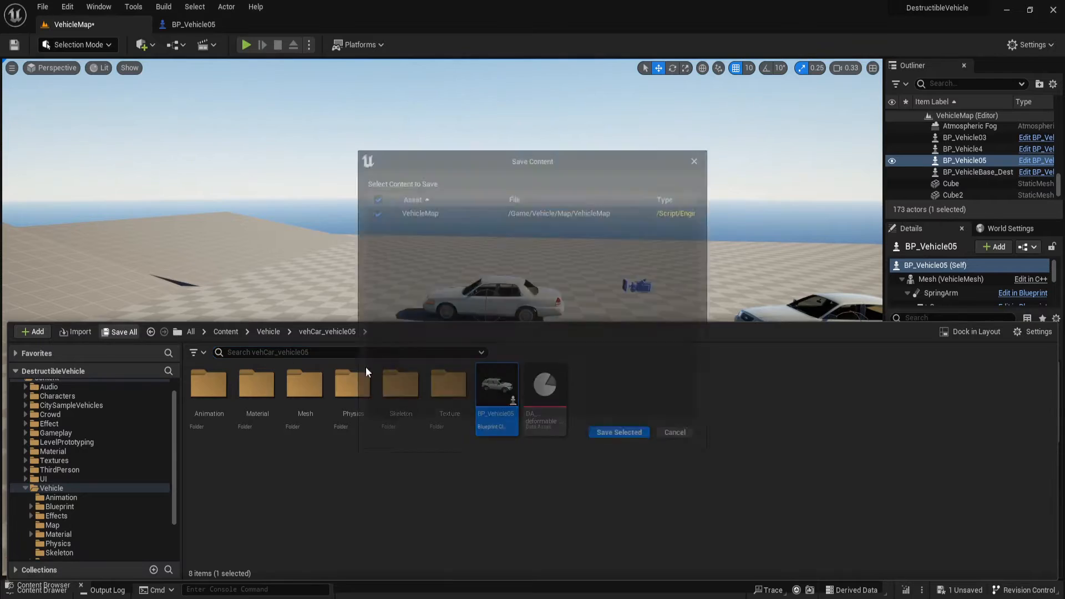
{"action": "left_click", "coordinate": [621, 434]}
{"action": "left_click", "coordinate": [296, 92]}
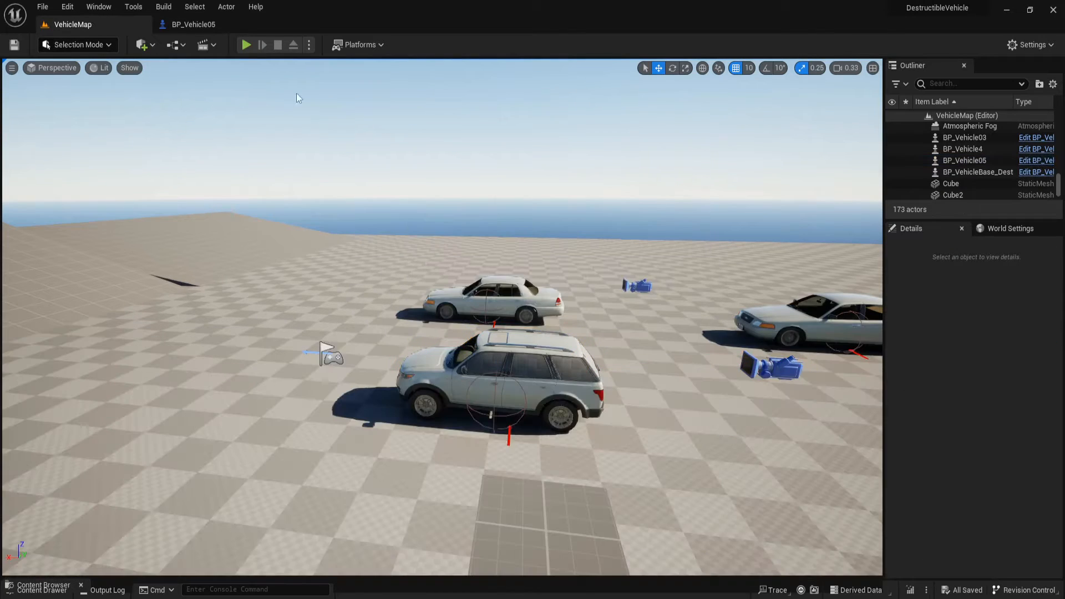
Play-test the level, walking the character around the BP_Vehicle05 car to inspect its front, sides and rear, and end the session
{"action": "left_click", "coordinate": [246, 44]}
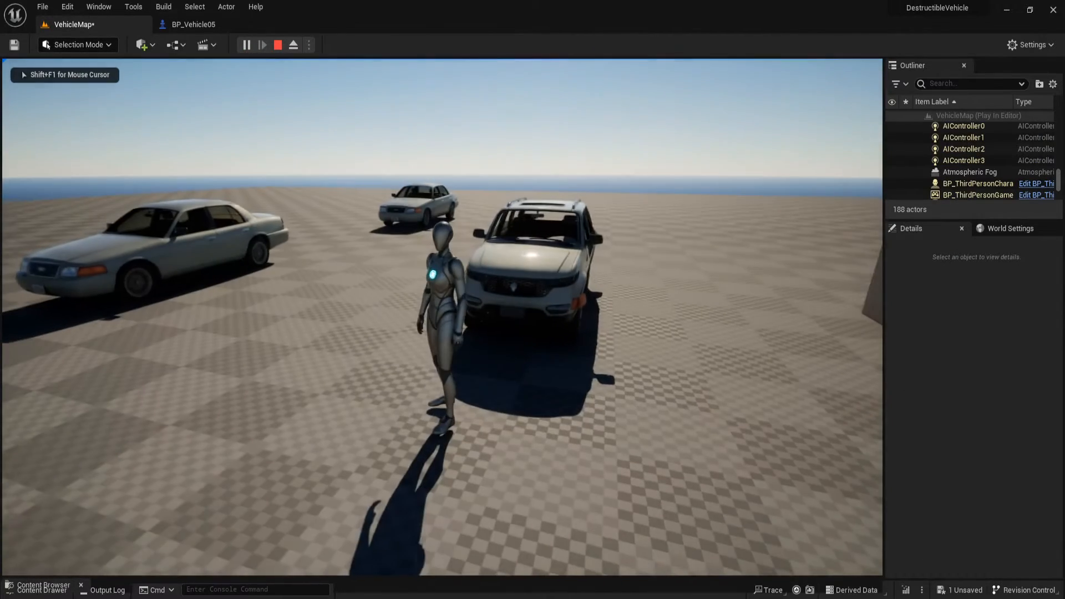
{"action": "key", "text": "s"}
{"action": "key", "text": "d"}
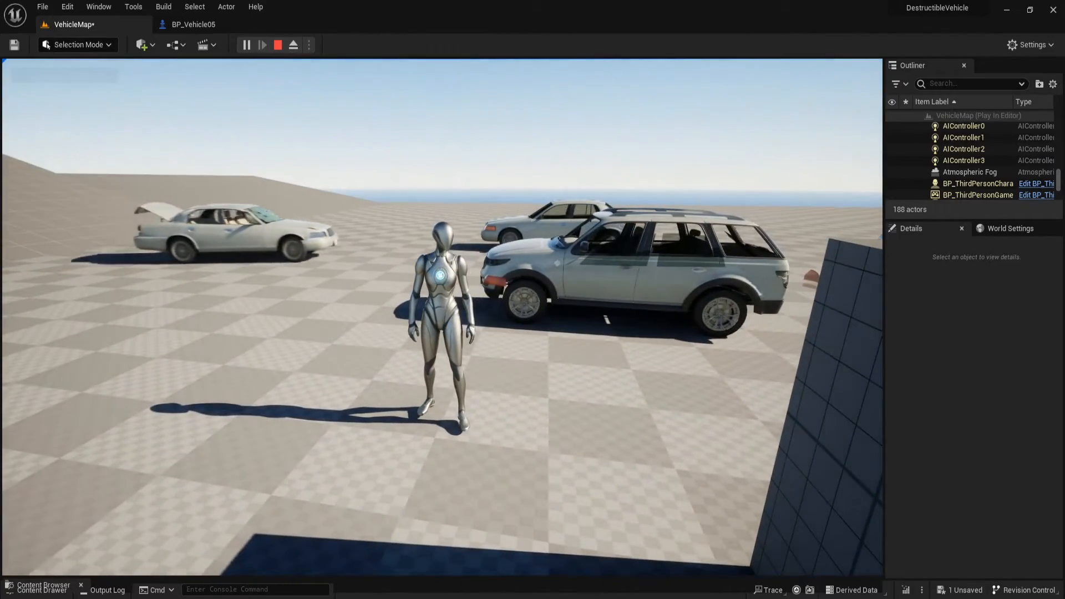
{"action": "key", "text": "w"}
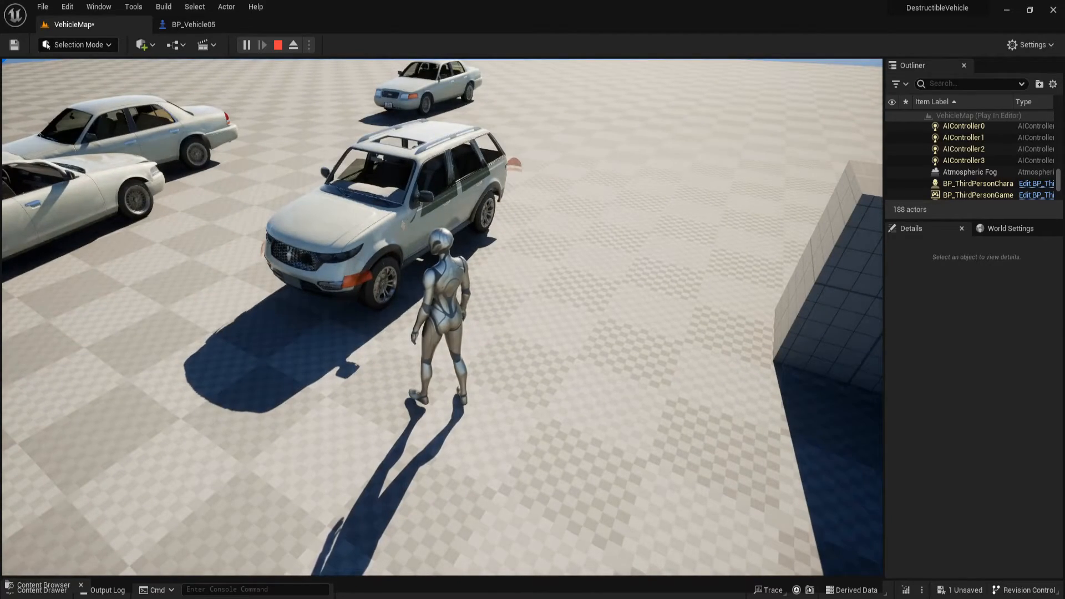
{"action": "key", "text": "d"}
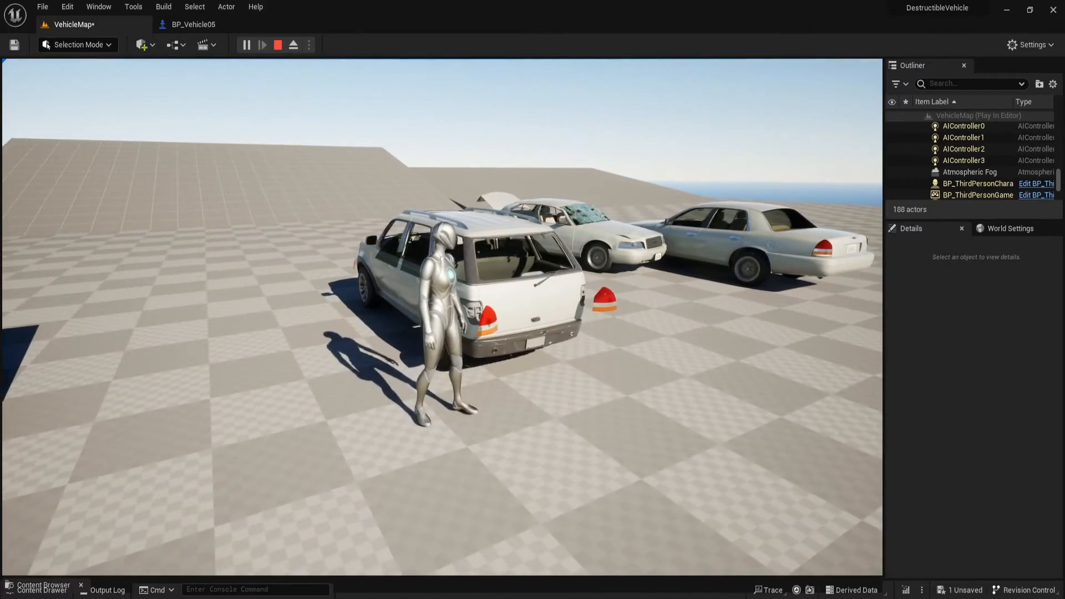
{"action": "key", "text": "a"}
{"action": "key", "text": "w"}
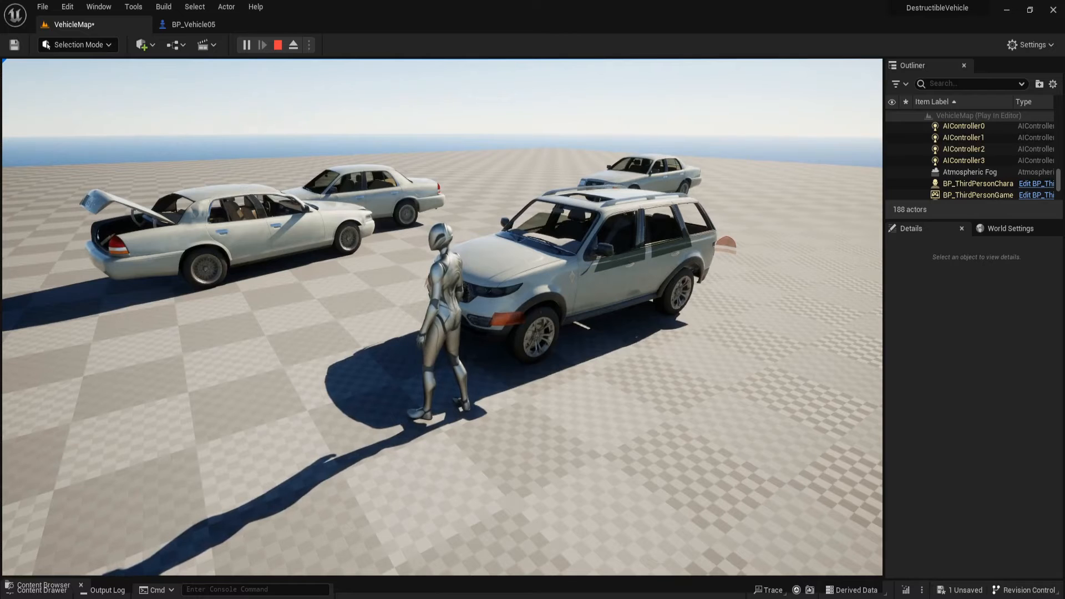
{"action": "key", "text": "Escape"}
Open the InitializeVehicles Blueprint from the Content/Effect/Vehicle/Blueprint folder
{"action": "key", "text": "ctrl+space"}
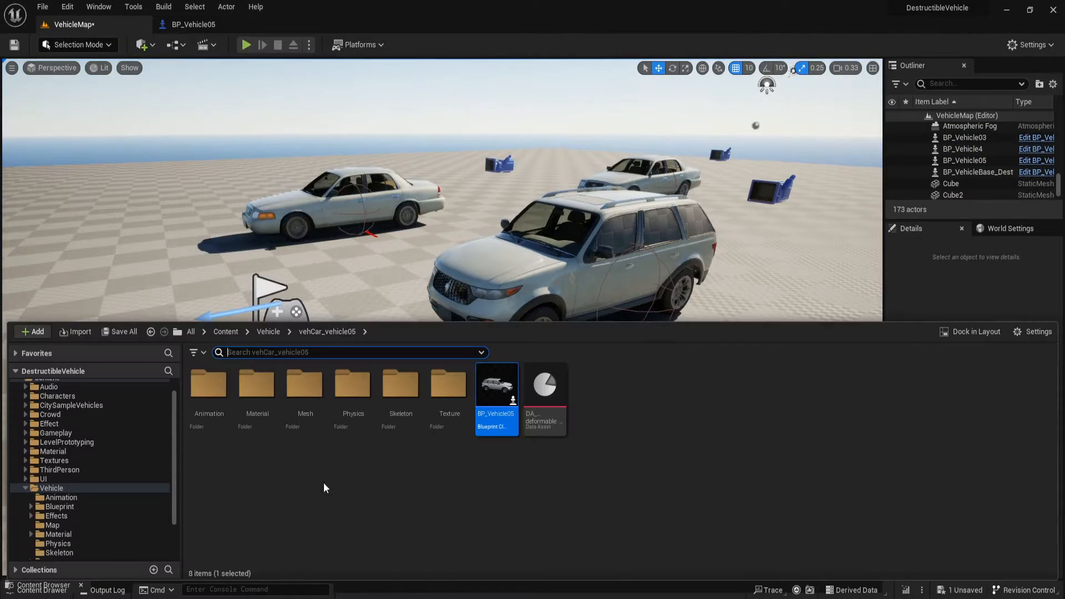
{"action": "left_click", "coordinate": [104, 425]}
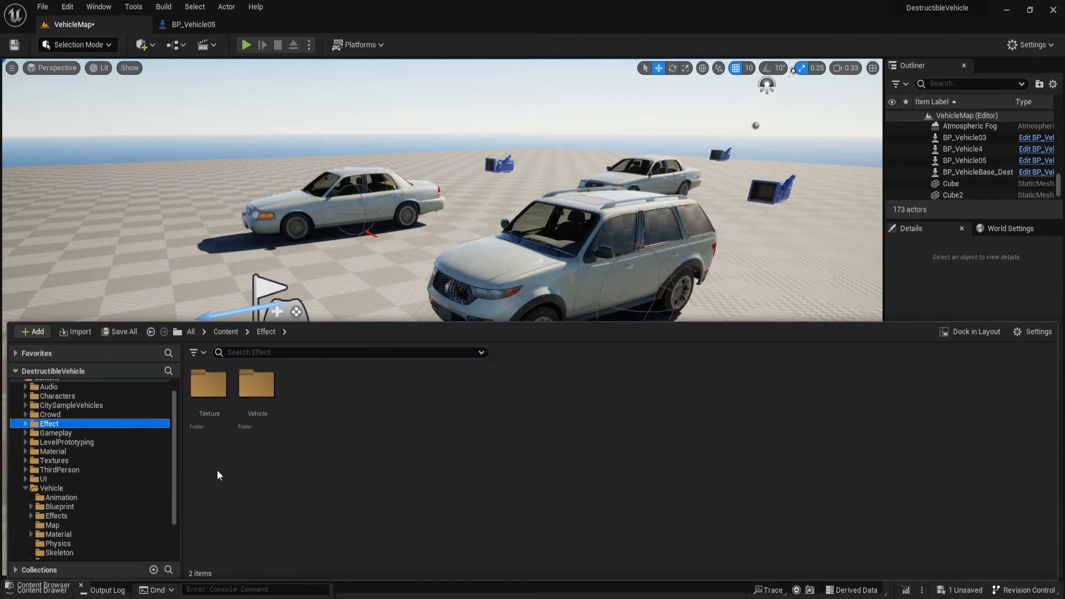
{"action": "double_click", "coordinate": [265, 392]}
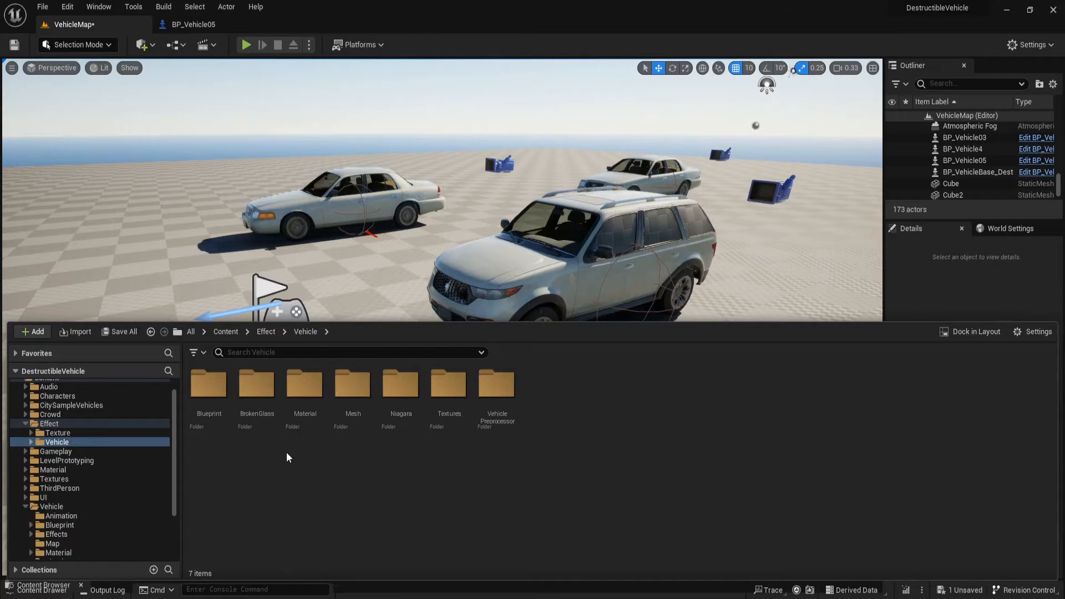
{"action": "double_click", "coordinate": [209, 388]}
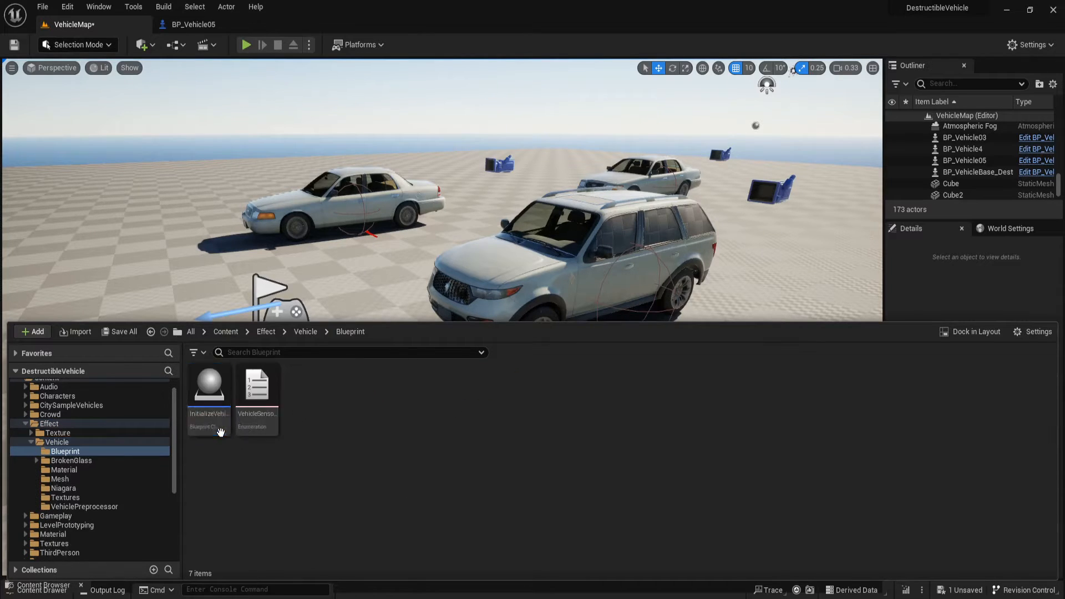
{"action": "double_click", "coordinate": [216, 393]}
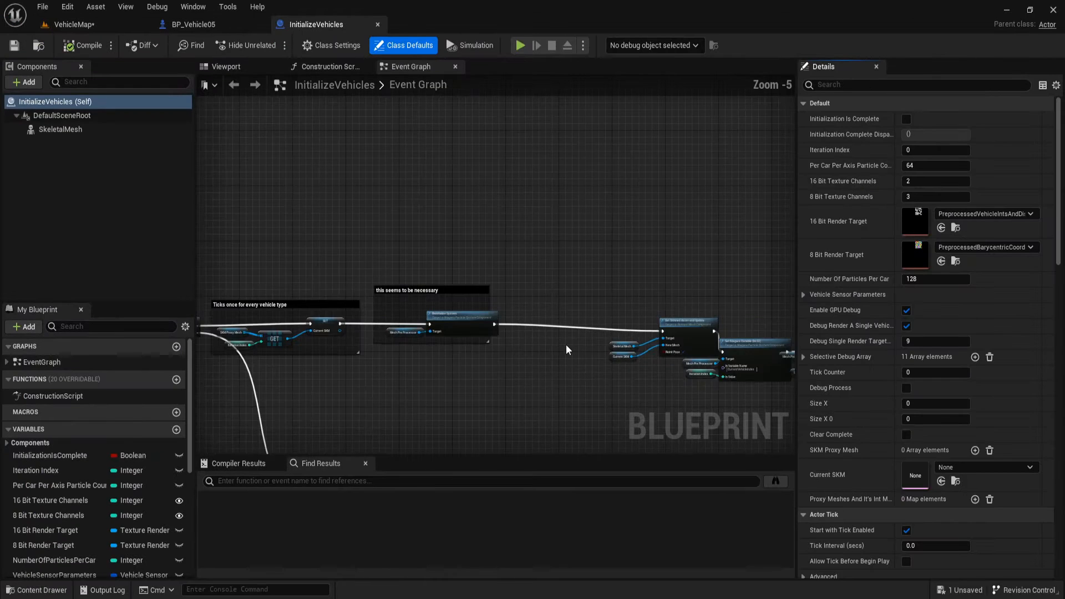
Examine the InitializeVehicles event graph from Event BeginPlay through the VehicleSensorOptions switch to the Make Array node's skeletal mesh entries
{"action": "scroll", "coordinate": [566, 345], "scroll_direction": "down", "scroll_amount": 4}
{"action": "right_click_drag", "start_coordinate": [455, 220], "coordinate": [761, 459]}
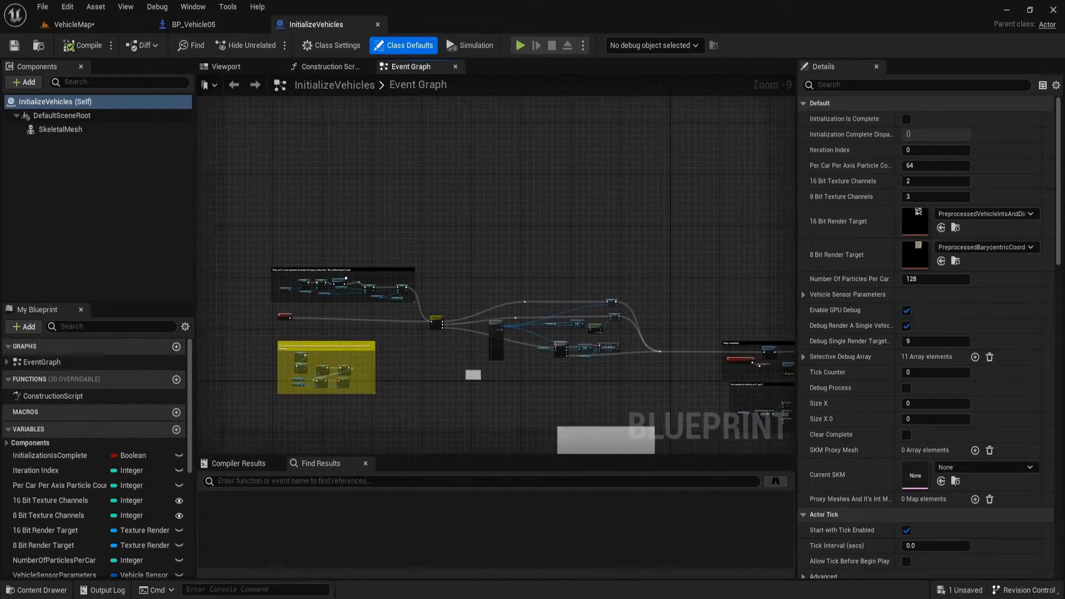
{"action": "scroll", "coordinate": [577, 423], "scroll_direction": "up", "scroll_amount": 5}
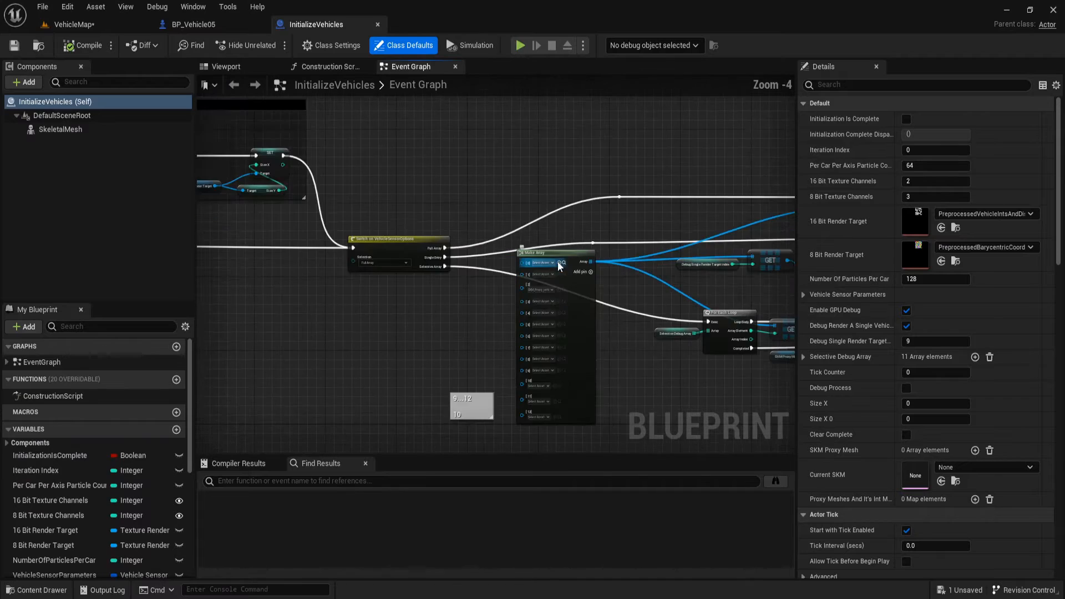
{"action": "scroll", "coordinate": [294, 240], "scroll_direction": "down", "scroll_amount": 2}
{"action": "right_click_drag", "start_coordinate": [290, 240], "coordinate": [587, 328]}
{"action": "scroll", "coordinate": [410, 324], "scroll_direction": "up", "scroll_amount": 4}
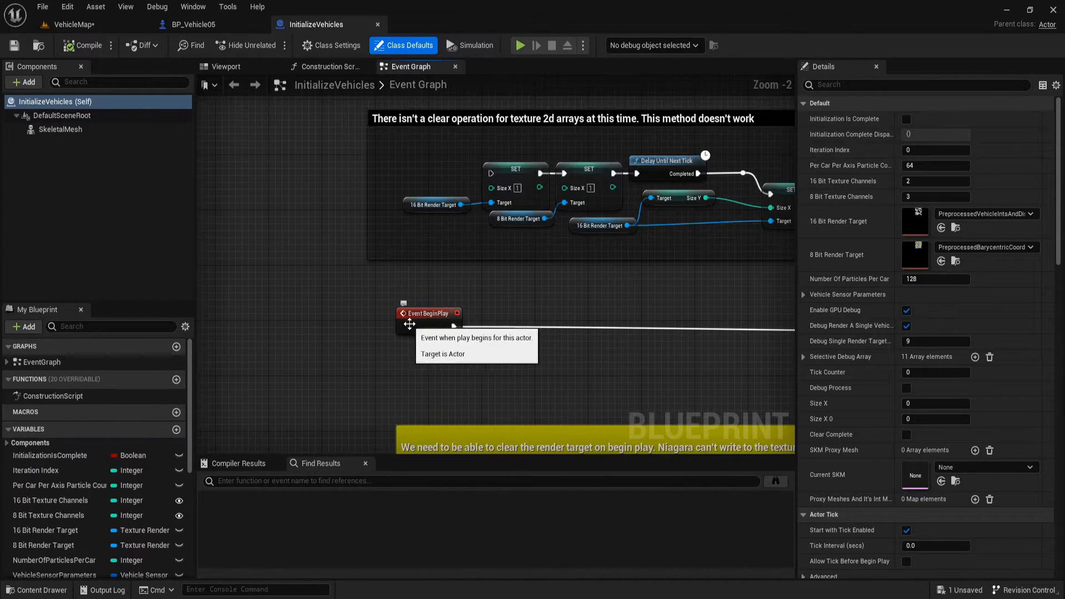
{"action": "scroll", "coordinate": [492, 335], "scroll_direction": "down", "scroll_amount": 4}
{"action": "right_click_drag", "start_coordinate": [696, 395], "coordinate": [477, 309]}
{"action": "scroll", "coordinate": [578, 244], "scroll_direction": "up", "scroll_amount": 5}
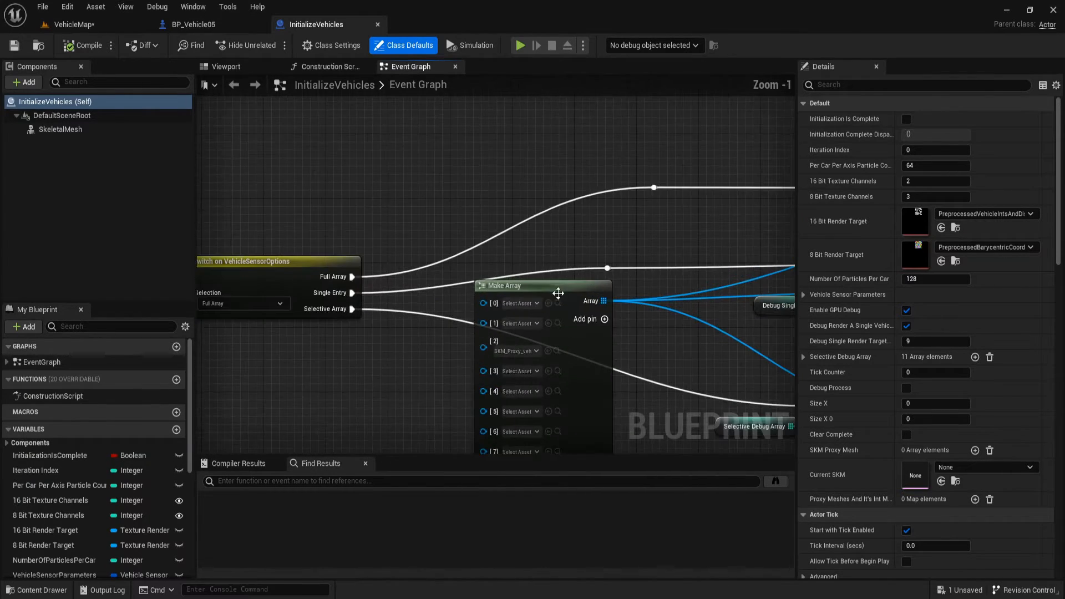
{"action": "right_click_drag", "start_coordinate": [558, 293], "coordinate": [438, 195]}
{"action": "left_click", "coordinate": [433, 254]}
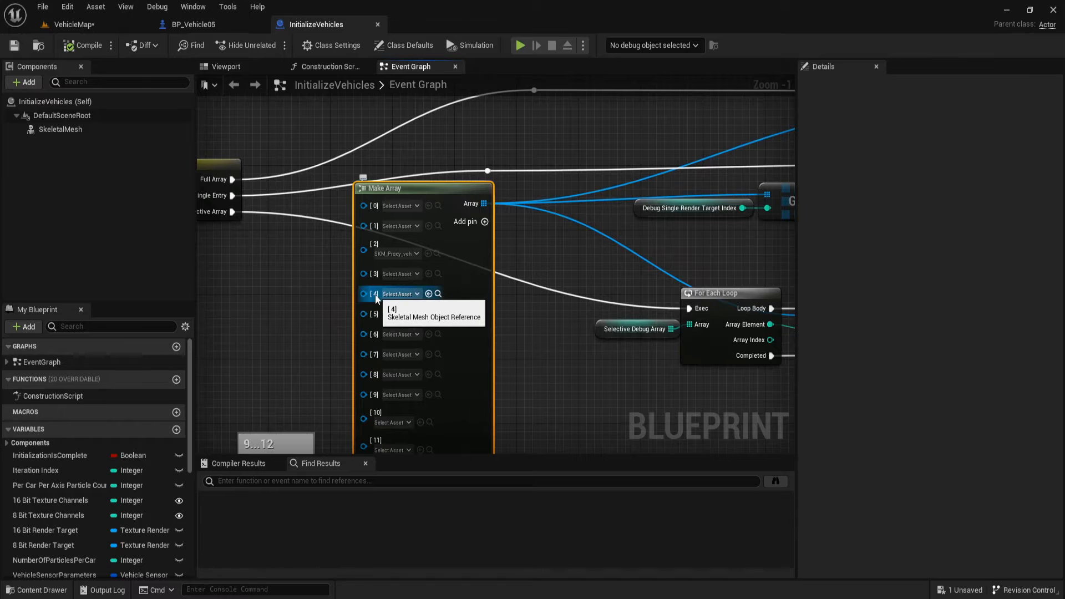
{"action": "left_click", "coordinate": [407, 297]}
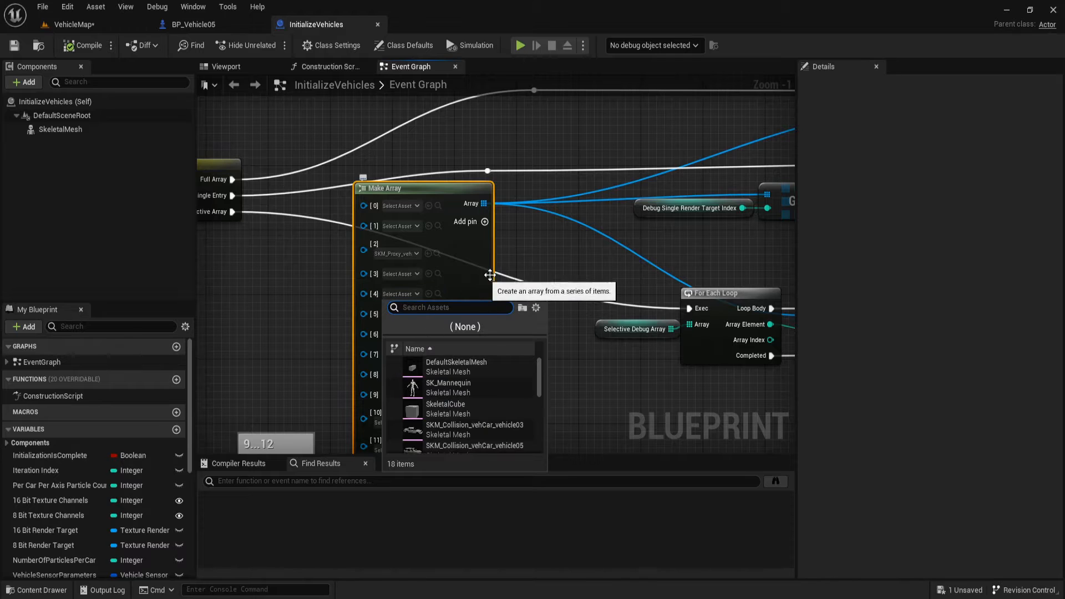
{"action": "left_click", "coordinate": [514, 247]}
Assign the SKM_Proxy skeletal mesh from the vehCar_vehicle05 Mesh folder to entry [4] of the Make Array node
{"action": "key", "text": "ctrl+space"}
{"action": "scroll", "coordinate": [65, 522], "scroll_direction": "down", "scroll_amount": 3}
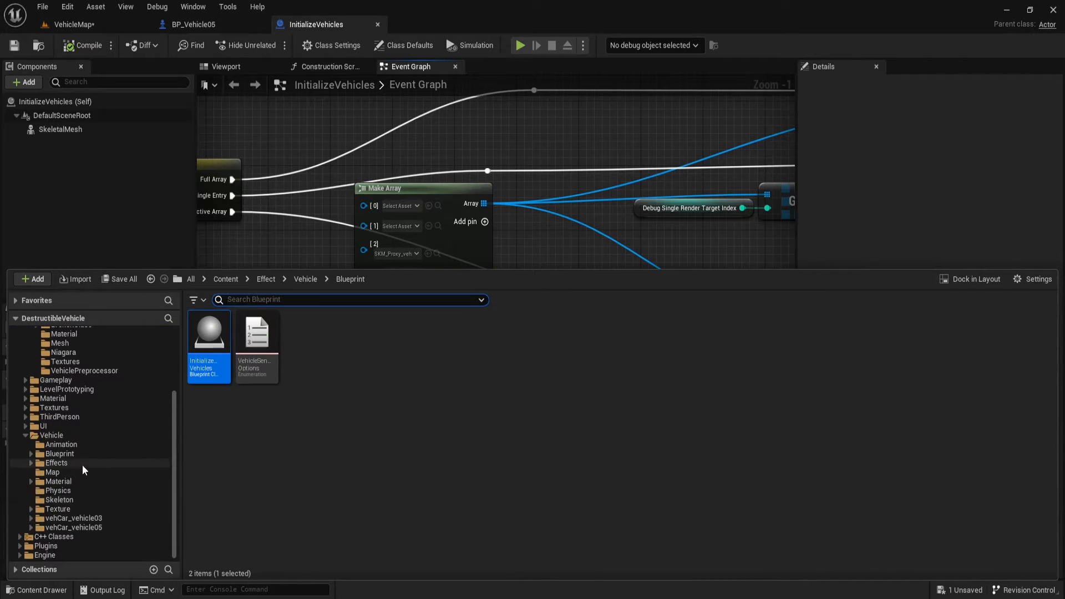
{"action": "left_click", "coordinate": [80, 527]}
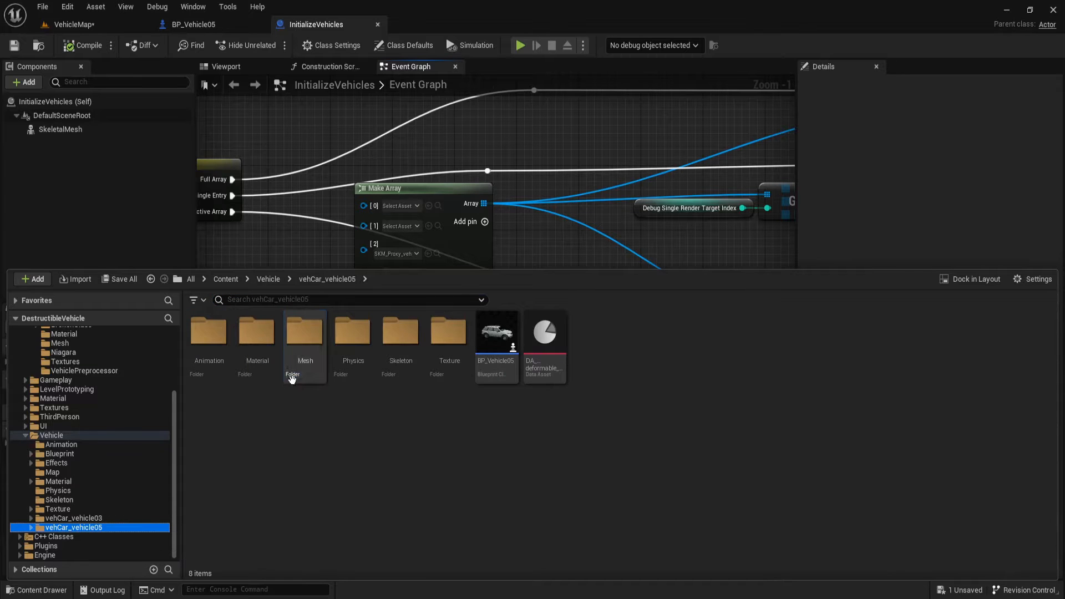
{"action": "double_click", "coordinate": [305, 344]}
{"action": "left_click_drag", "start_coordinate": [381, 267], "coordinate": [388, 411]}
{"action": "left_click", "coordinate": [391, 487]}
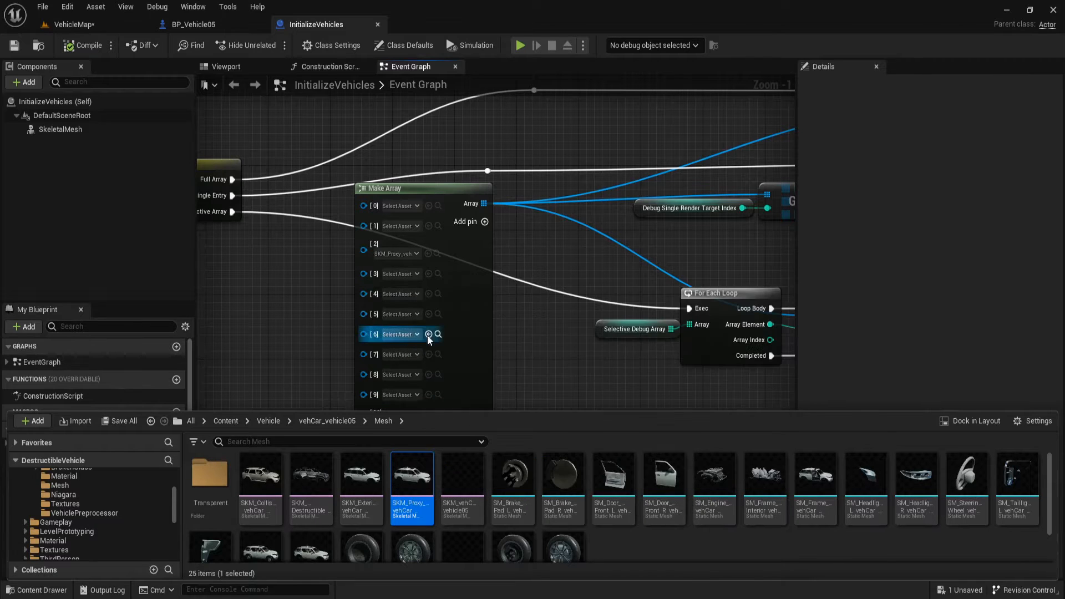
{"action": "left_click", "coordinate": [428, 293]}
{"action": "scroll", "coordinate": [469, 300], "scroll_direction": "down", "scroll_amount": 3}
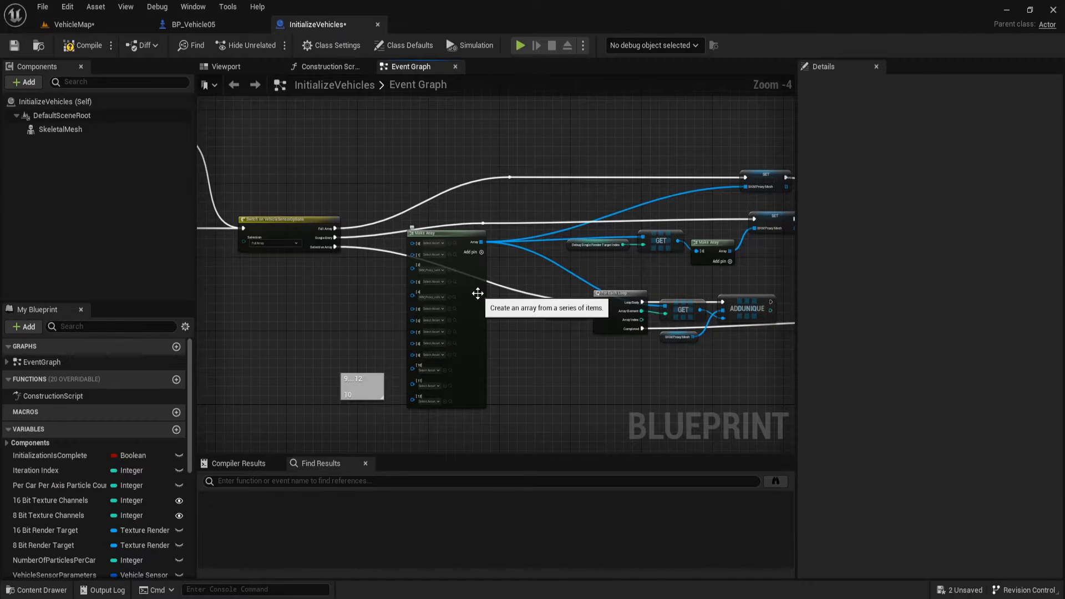
{"action": "scroll", "coordinate": [413, 289], "scroll_direction": "up", "scroll_amount": 2}
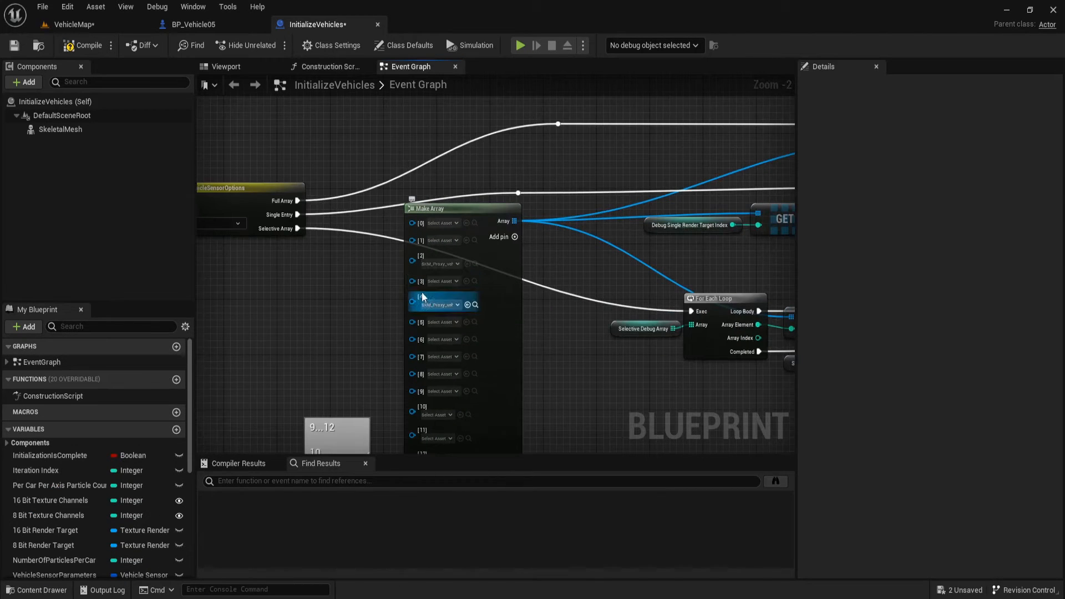
{"action": "scroll", "coordinate": [139, 454], "scroll_direction": "down", "scroll_amount": 5}
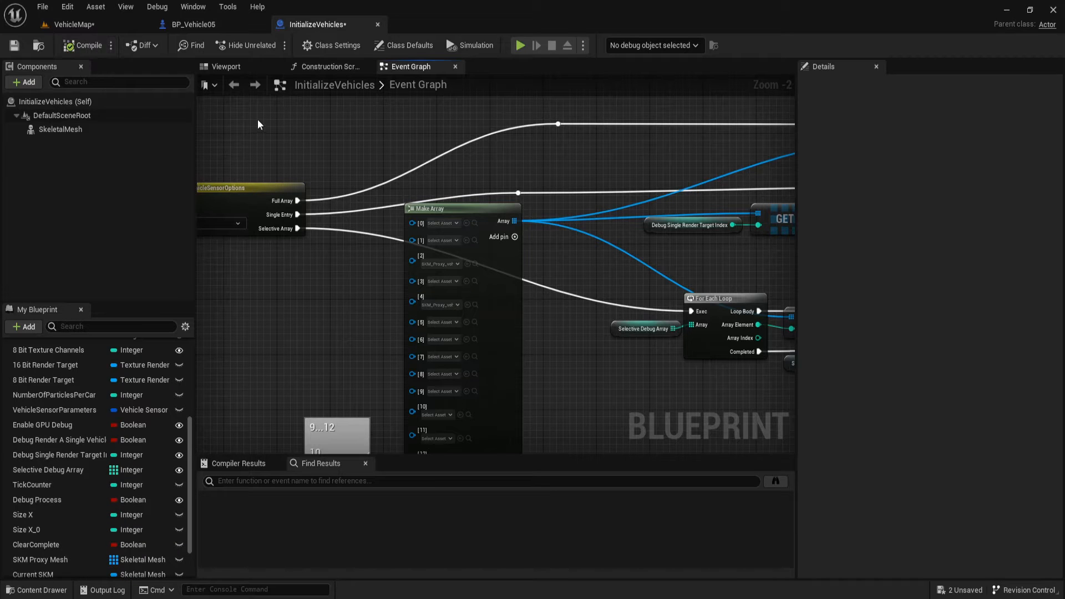
Set the Broken Glass Effect Data Asset in BP_Vehicle05's class defaults to vehCar_vehicle05
{"action": "left_click", "coordinate": [110, 26]}
{"action": "left_click", "coordinate": [230, 26]}
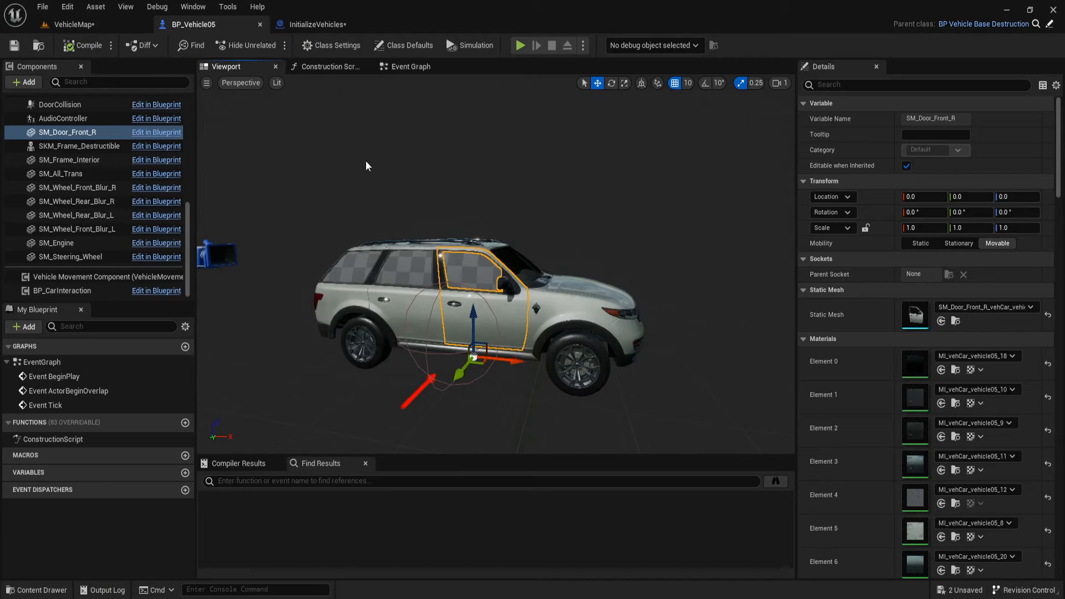
{"action": "left_click", "coordinate": [411, 47]}
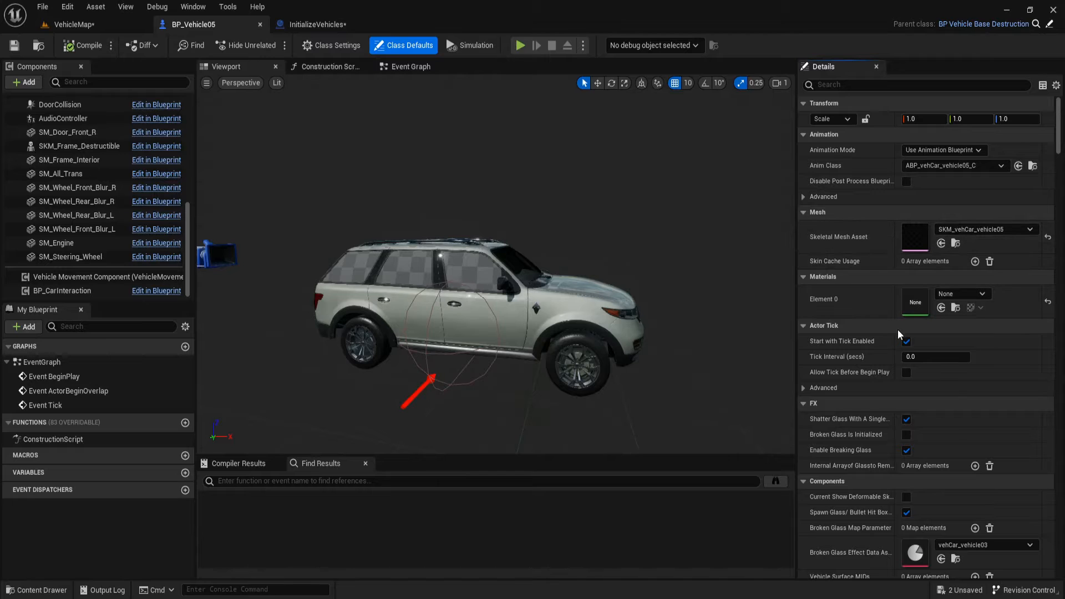
{"action": "scroll", "coordinate": [896, 331], "scroll_direction": "down", "scroll_amount": 5}
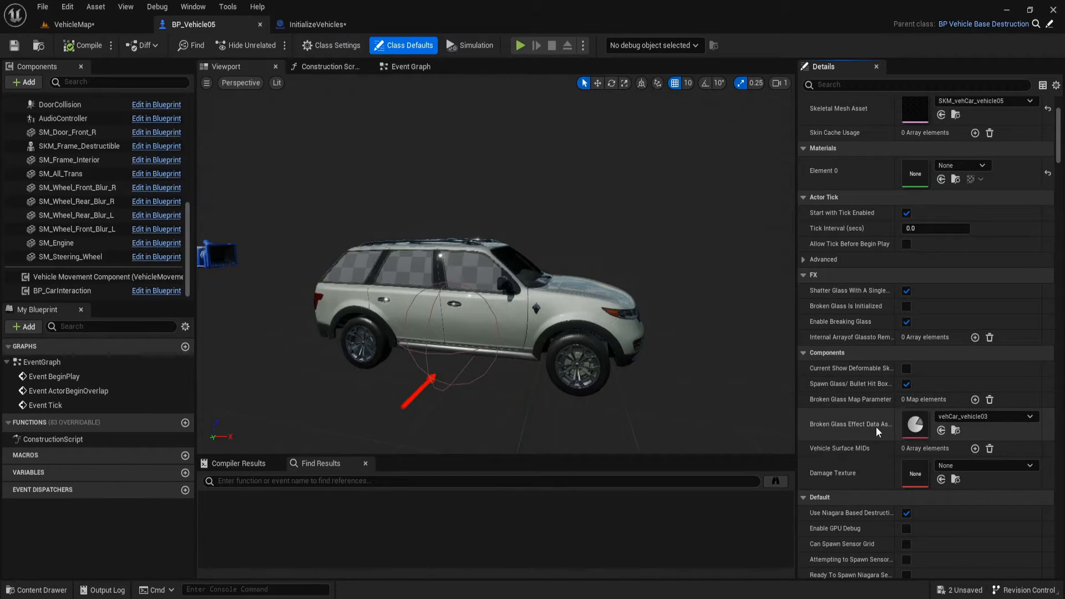
{"action": "left_click", "coordinate": [959, 417]}
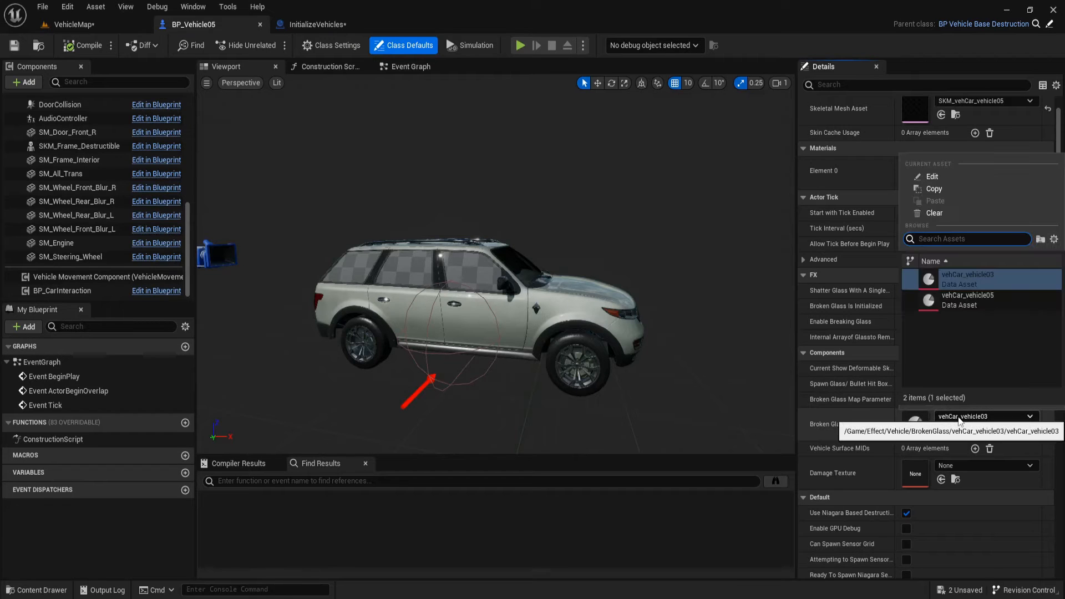
{"action": "left_click", "coordinate": [964, 300]}
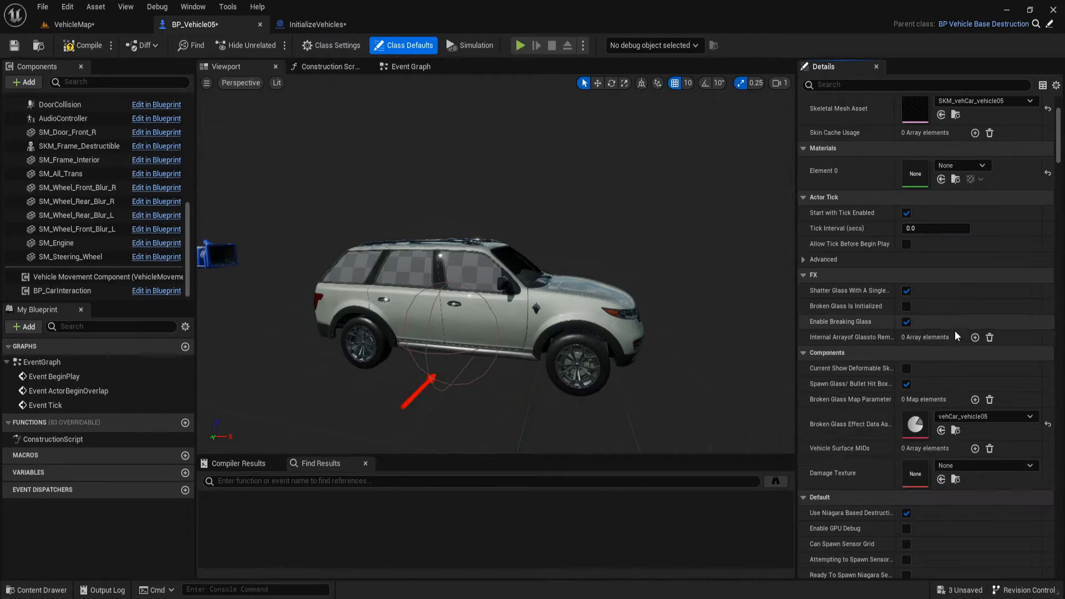
Set the SKM Proxy Mesh in BP_Vehicle05's class defaults to SKM_Proxy_vehCar_vehicle05
{"action": "scroll", "coordinate": [888, 420], "scroll_direction": "down", "scroll_amount": 2}
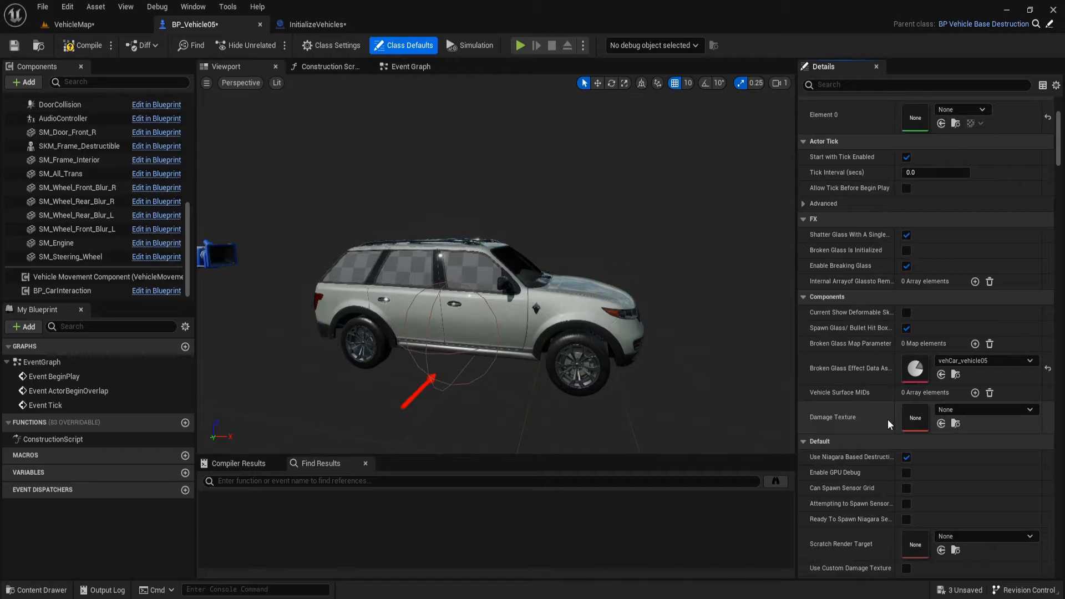
{"action": "scroll", "coordinate": [888, 420], "scroll_direction": "down", "scroll_amount": 12}
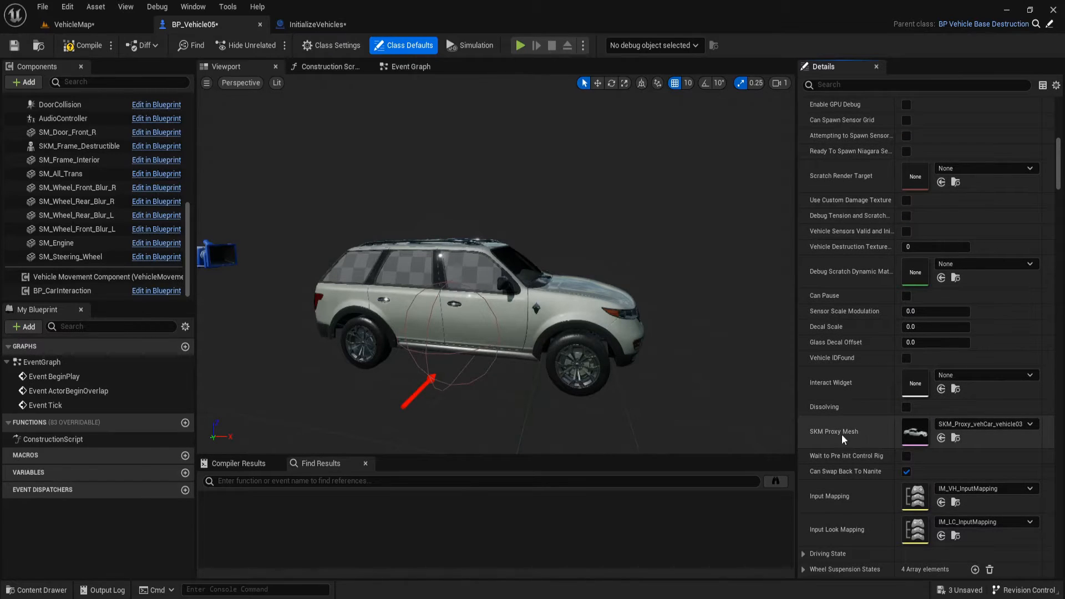
{"action": "left_click", "coordinate": [993, 425]}
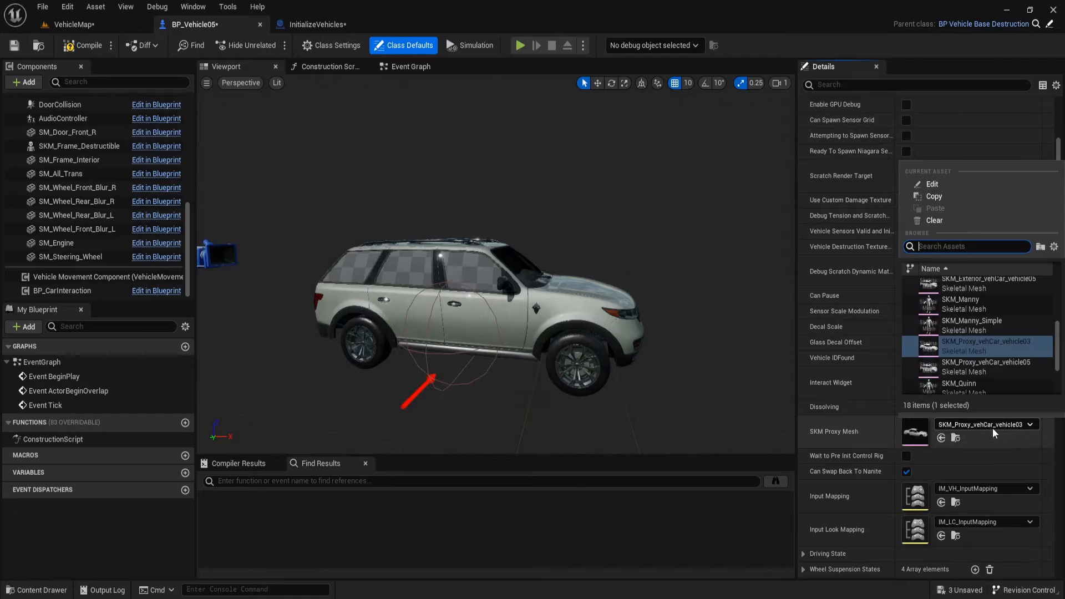
{"action": "left_click", "coordinate": [983, 361]}
Set the Deformable Vehicle Data Asset in BP_Vehicle05's class defaults to DA_deformable_vehCar_vehicle05
{"action": "scroll", "coordinate": [957, 470], "scroll_direction": "down", "scroll_amount": 3}
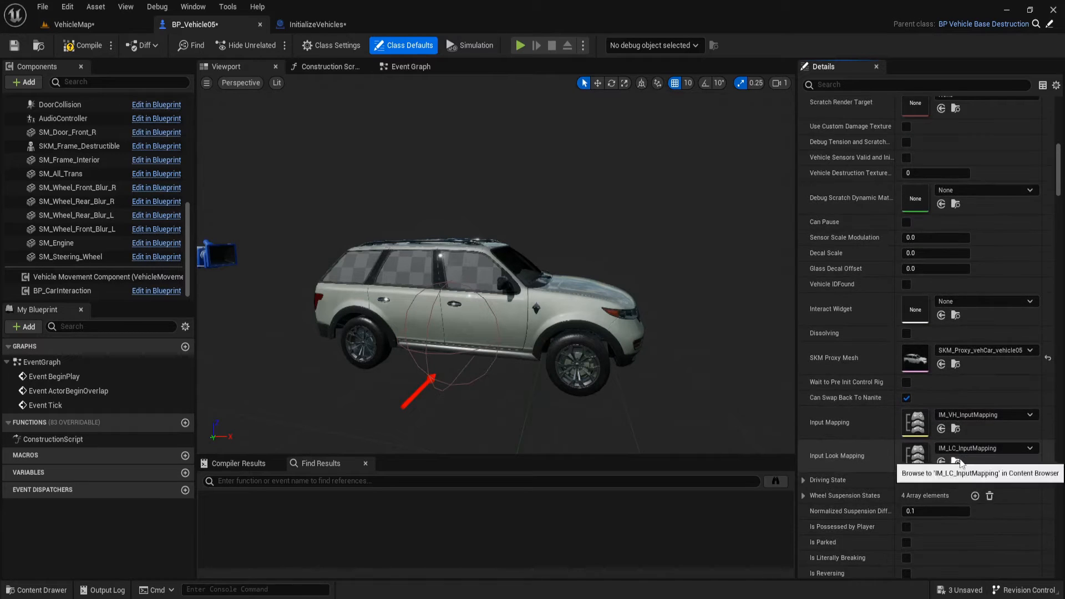
{"action": "scroll", "coordinate": [959, 458], "scroll_direction": "down", "scroll_amount": 10}
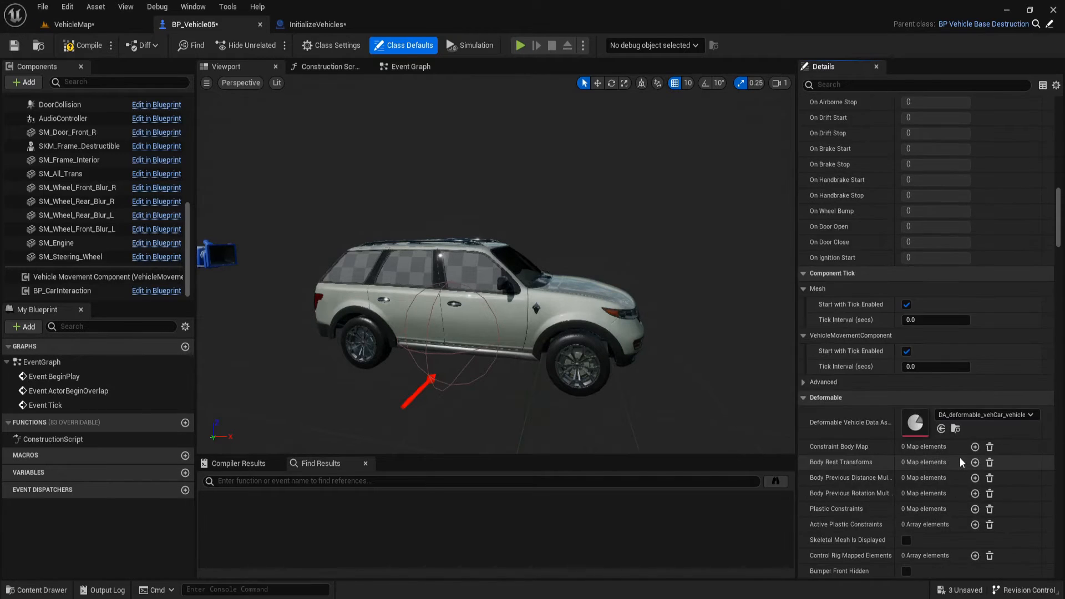
{"action": "scroll", "coordinate": [959, 457], "scroll_direction": "down", "scroll_amount": 4}
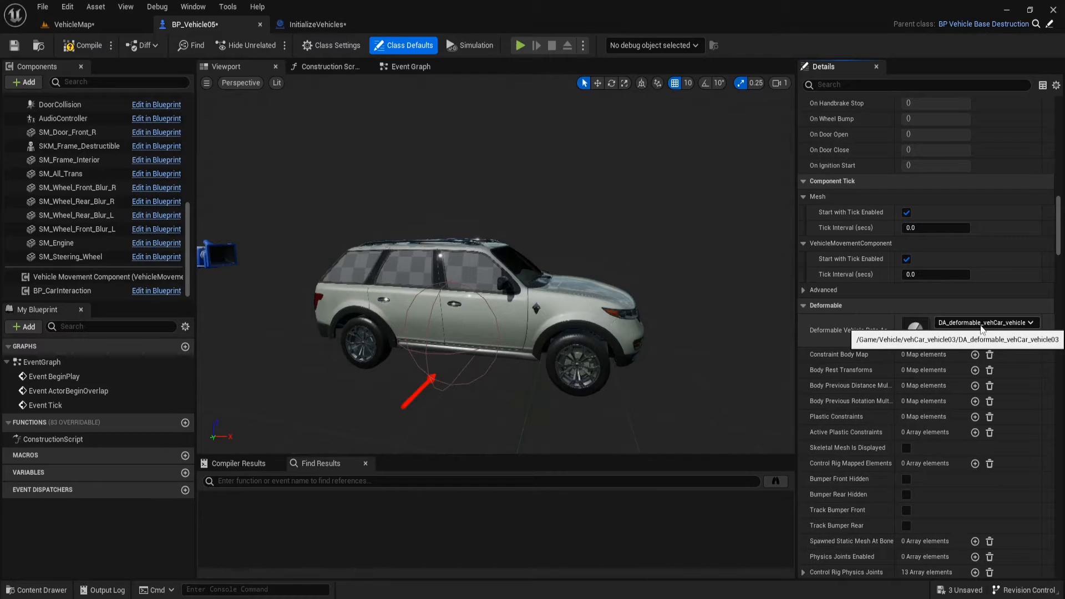
{"action": "left_click", "coordinate": [981, 324]}
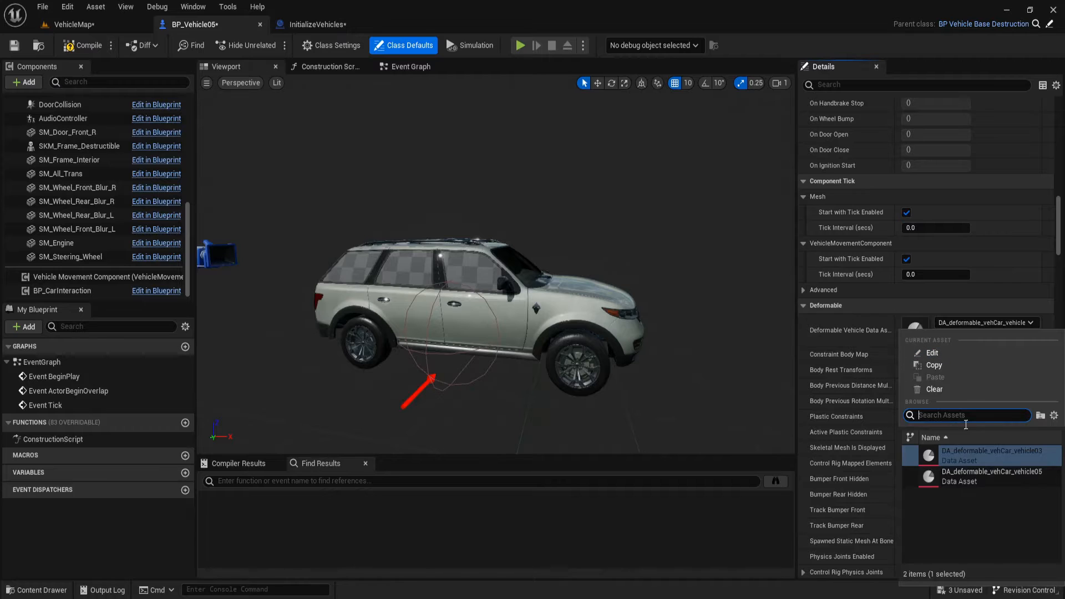
{"action": "left_click", "coordinate": [970, 471]}
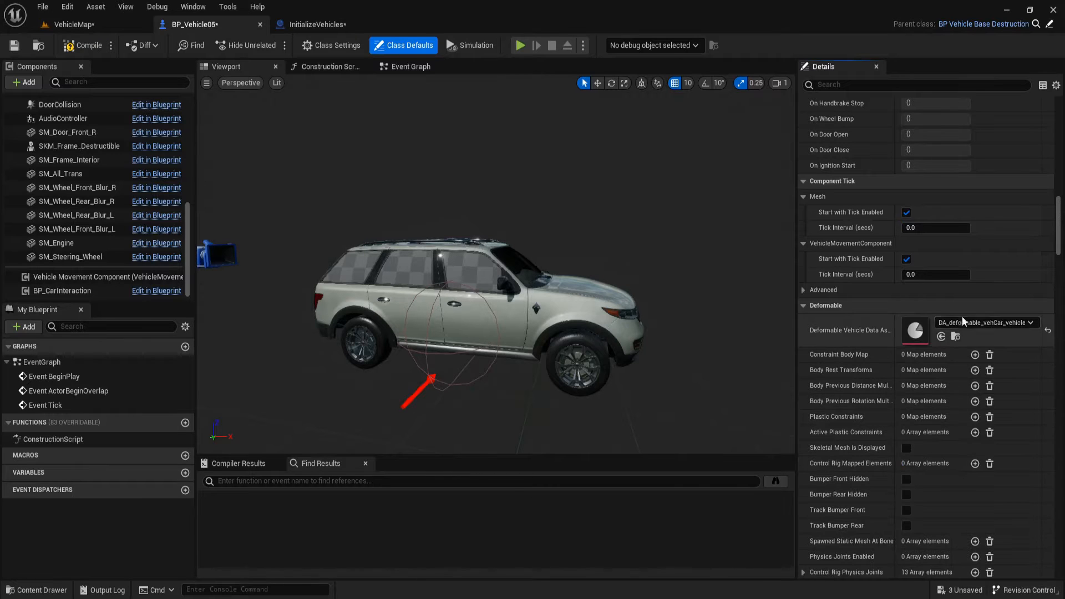
Review the remaining class defaults down to the vehicle setup and input settings, and compile and save BP_Vehicle05
{"action": "scroll", "coordinate": [945, 438], "scroll_direction": "down", "scroll_amount": 12}
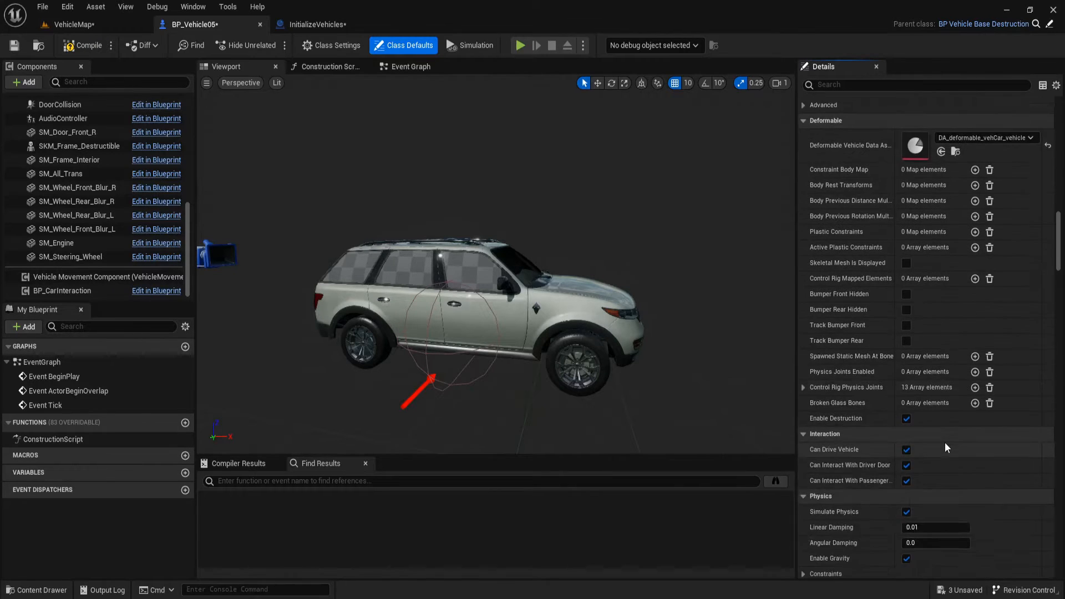
{"action": "scroll", "coordinate": [945, 442], "scroll_direction": "down", "scroll_amount": 15}
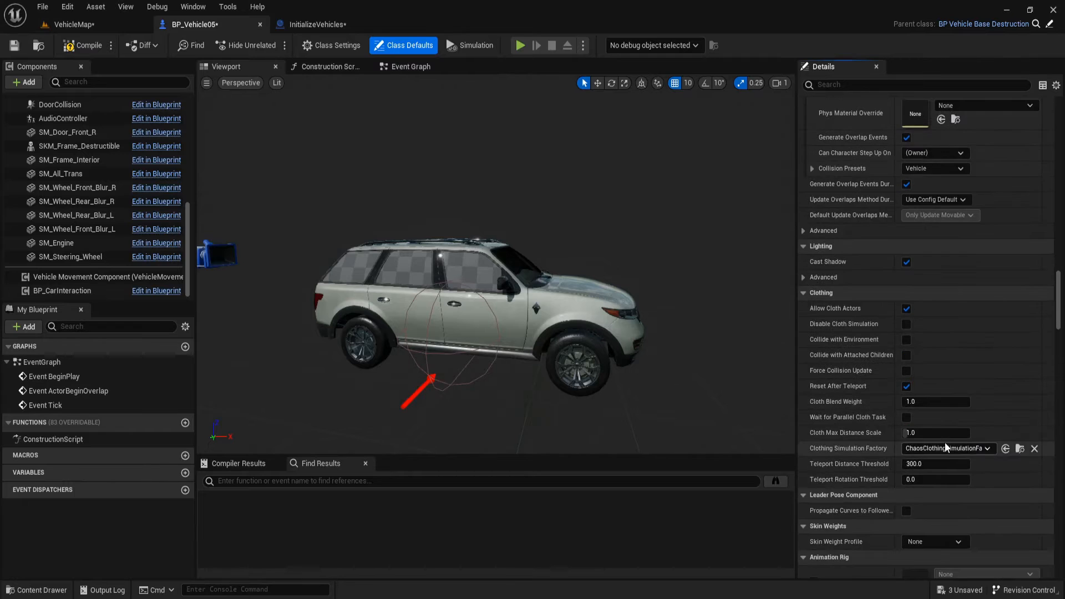
{"action": "scroll", "coordinate": [944, 442], "scroll_direction": "down", "scroll_amount": 15}
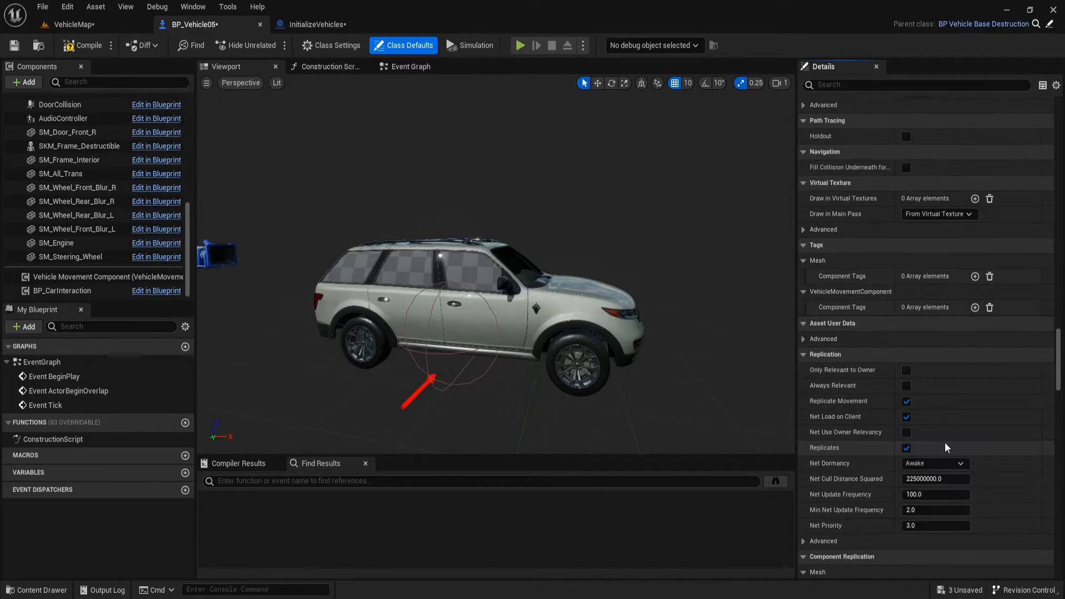
{"action": "scroll", "coordinate": [1033, 440], "scroll_direction": "down", "scroll_amount": 15}
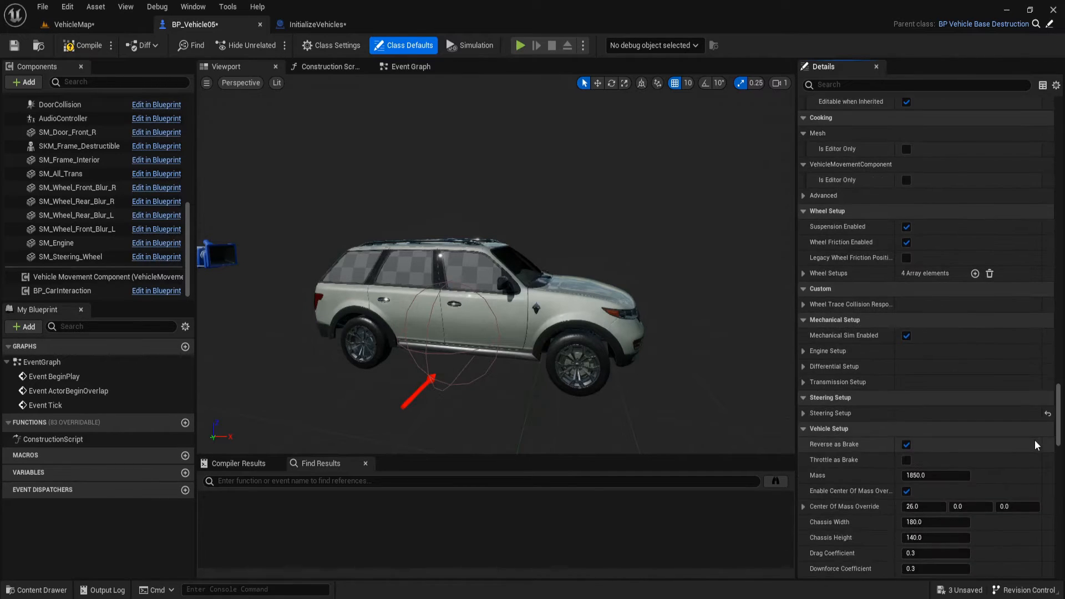
{"action": "scroll", "coordinate": [1034, 440], "scroll_direction": "down", "scroll_amount": 4}
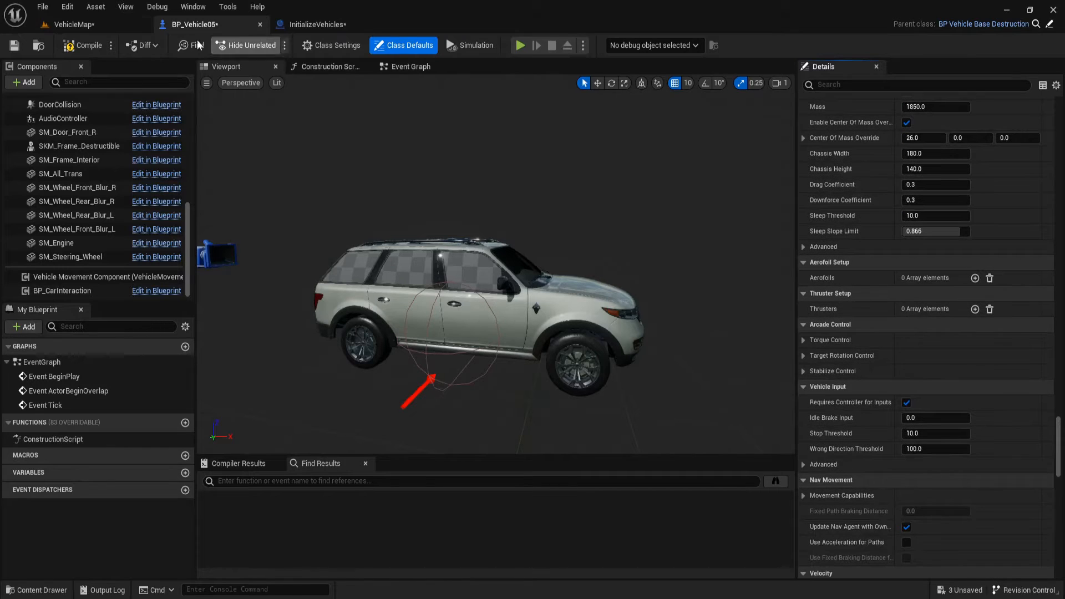
{"action": "left_click", "coordinate": [86, 51]}
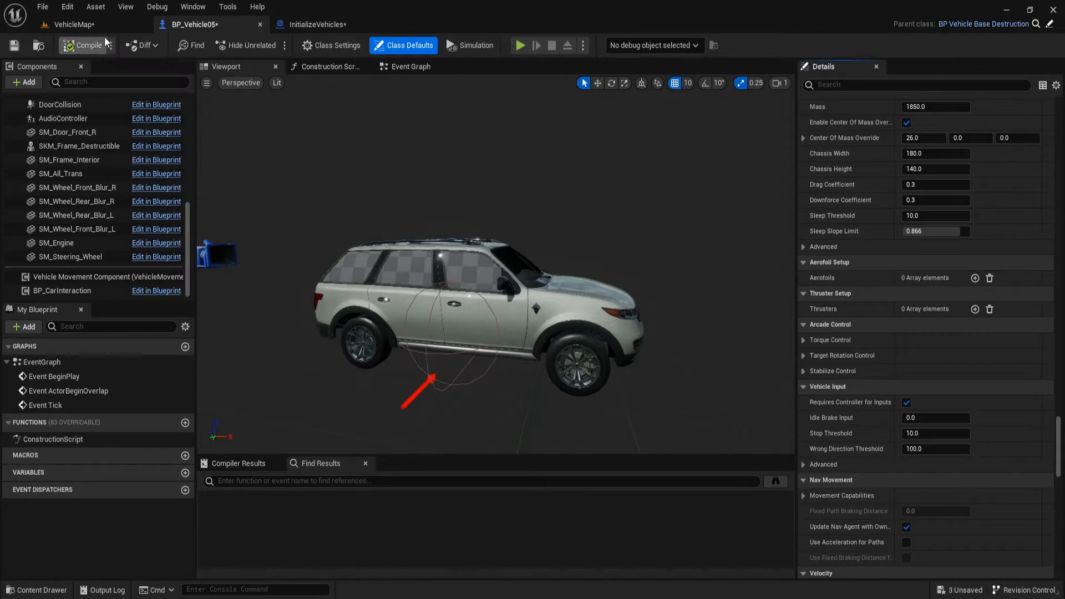
{"action": "left_click", "coordinate": [13, 45]}
Play-test VehicleMap, walk the character around the placed vehicles to inspect the vehicle05 SUV, and end the session
{"action": "left_click", "coordinate": [71, 25]}
{"action": "left_click", "coordinate": [250, 45]}
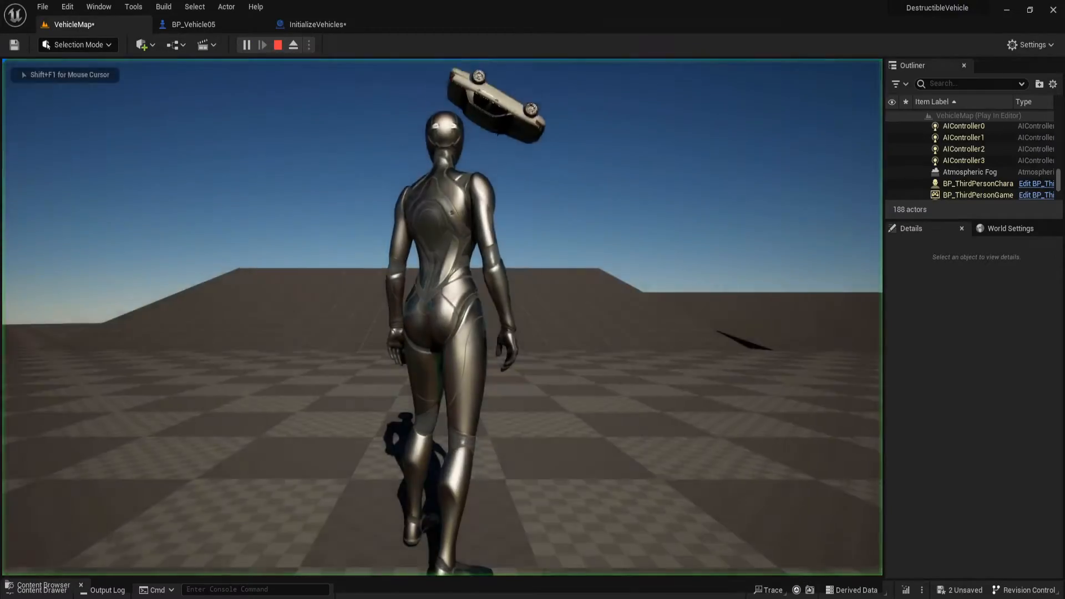
{"action": "key", "text": "d"}
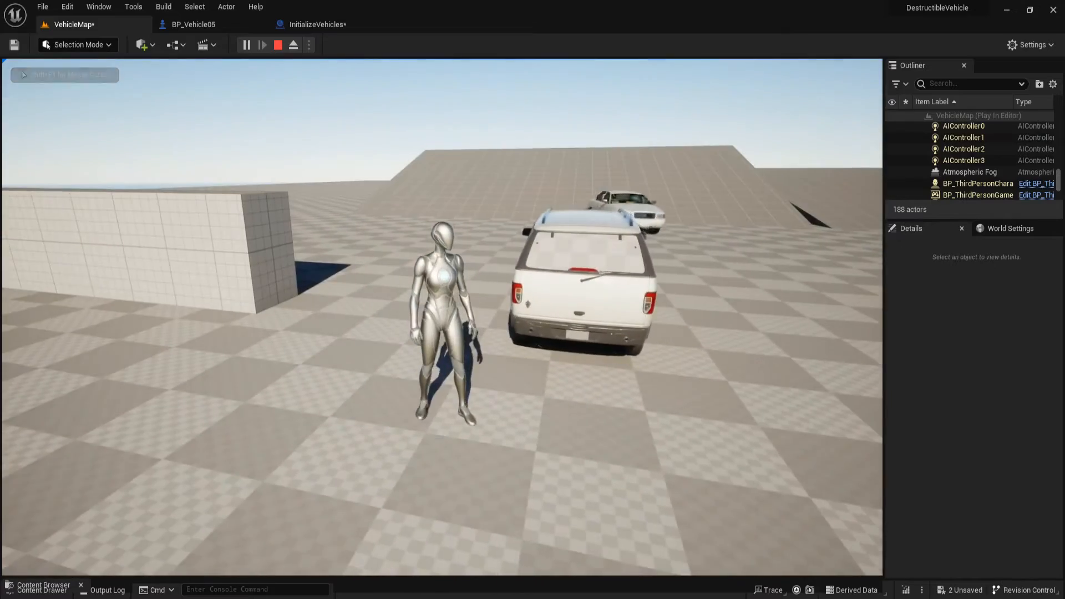
{"action": "key", "text": "w"}
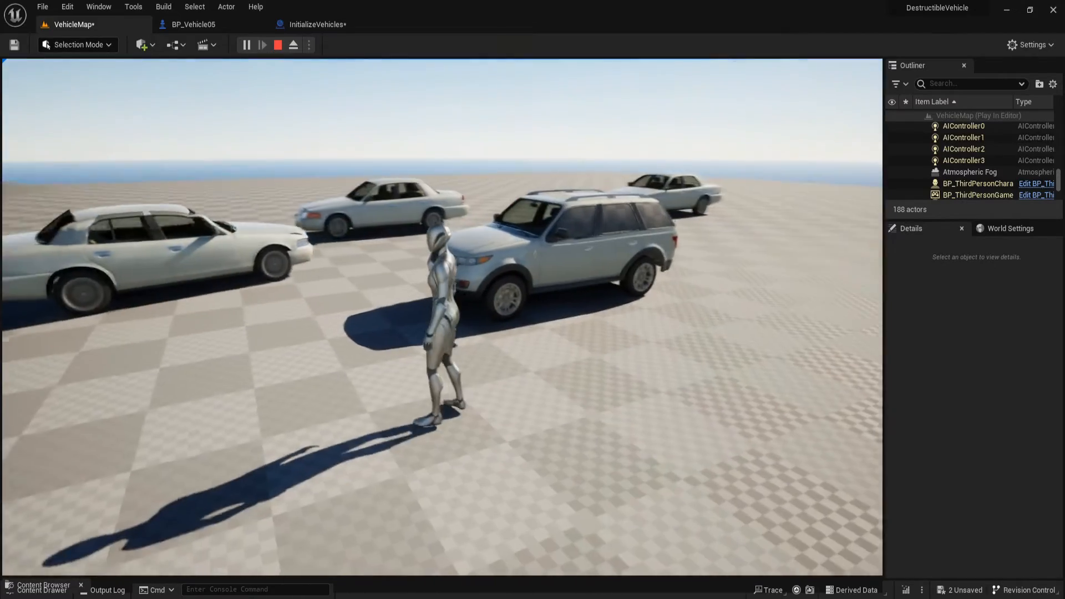
{"action": "key", "text": "Escape"}
{"action": "right_click_drag", "start_coordinate": [516, 233], "coordinate": [472, 235]}
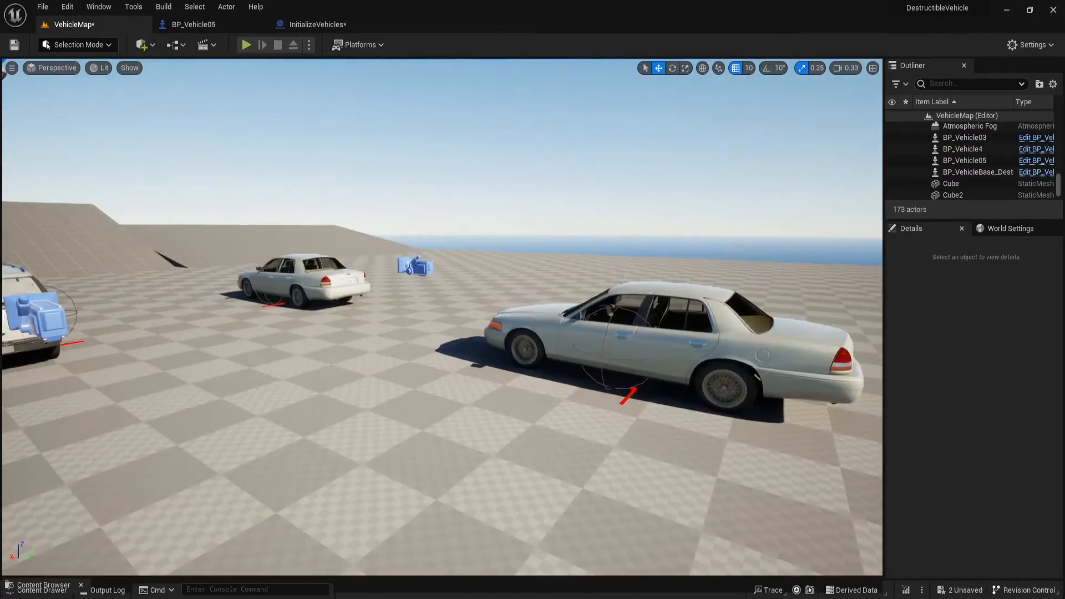
Set the engine's external torque curve in BP_Vehicle05's Vehicle Movement Component to FC_torque_curve_vehCar_vehicle05
{"action": "left_click", "coordinate": [216, 30]}
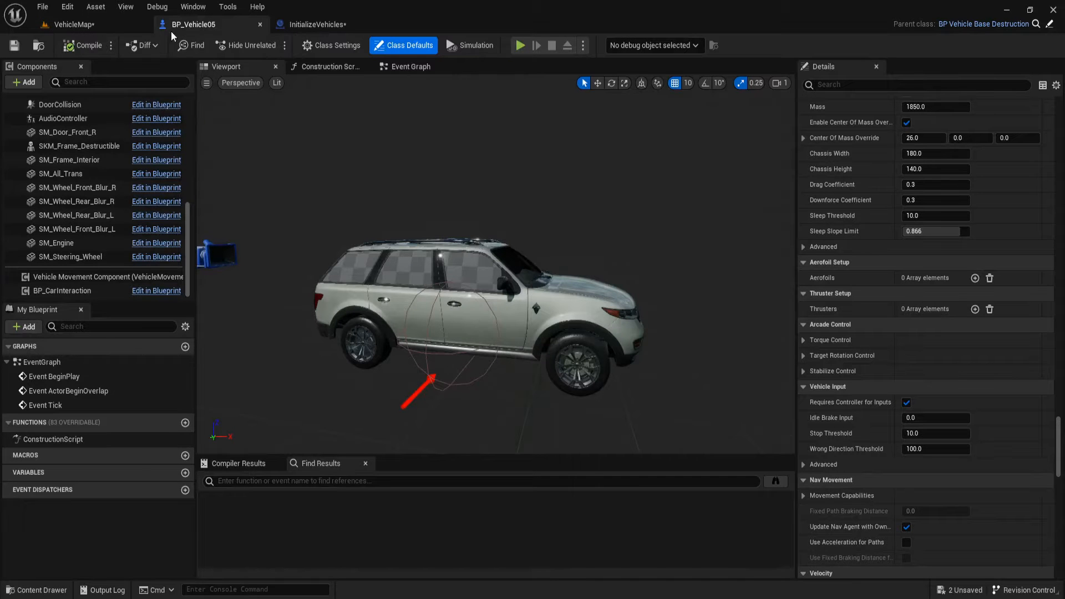
{"action": "left_click", "coordinate": [67, 276]}
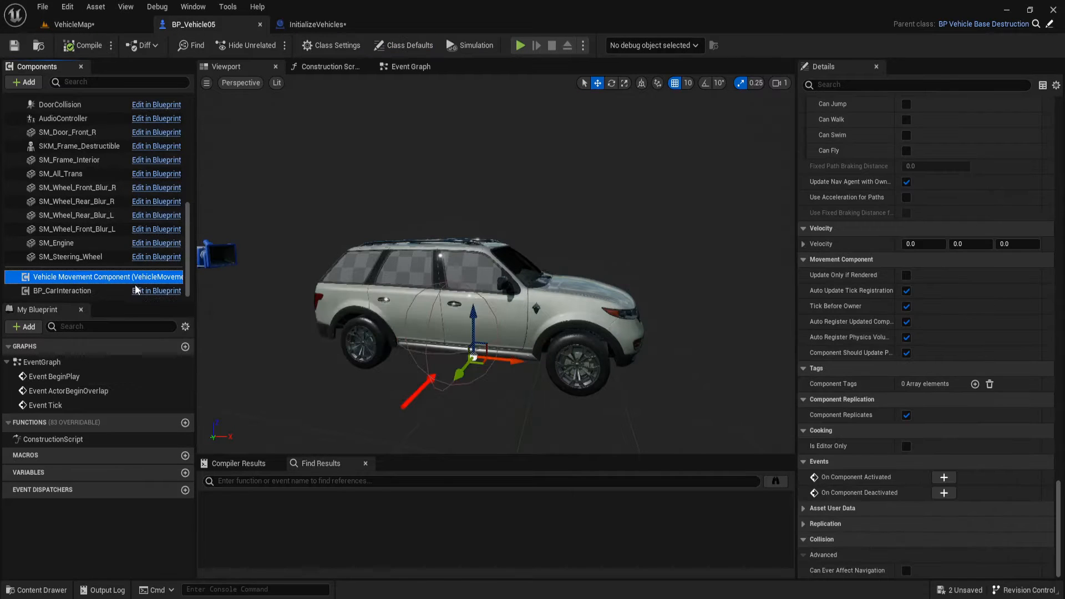
{"action": "scroll", "coordinate": [938, 271], "scroll_direction": "up", "scroll_amount": 5}
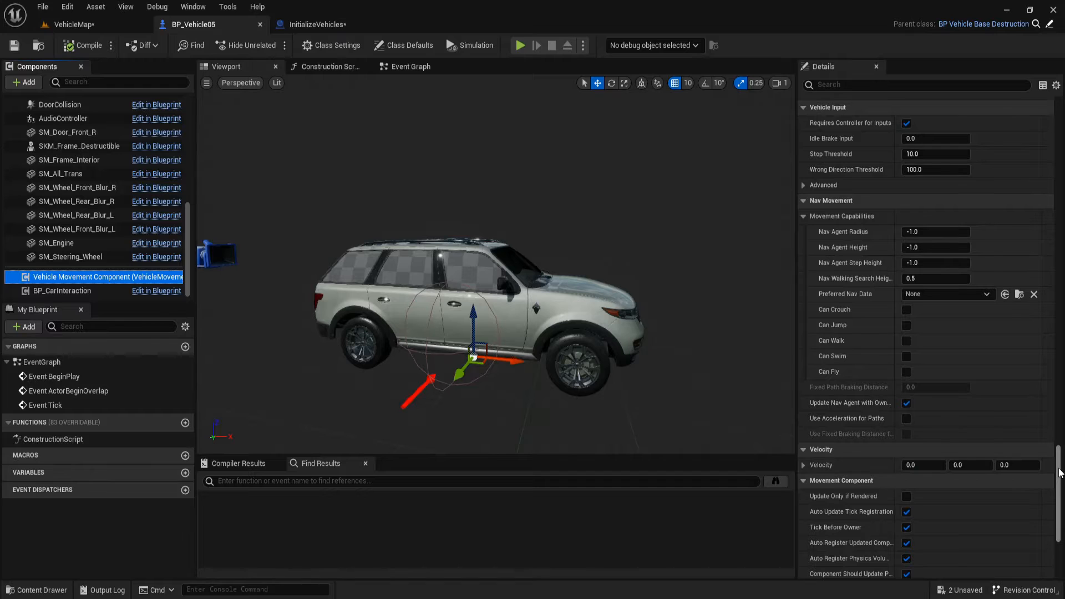
{"action": "scroll", "coordinate": [1059, 469], "scroll_direction": "up", "scroll_amount": 1}
{"action": "left_click_drag", "start_coordinate": [1059, 470], "coordinate": [1058, 118]}
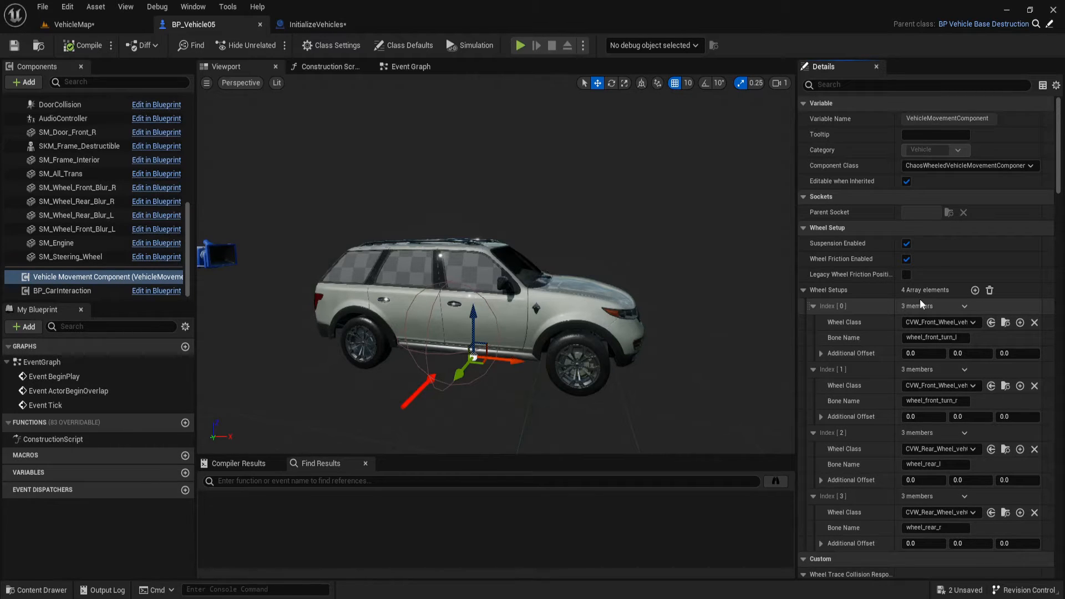
{"action": "scroll", "coordinate": [920, 302], "scroll_direction": "down", "scroll_amount": 10}
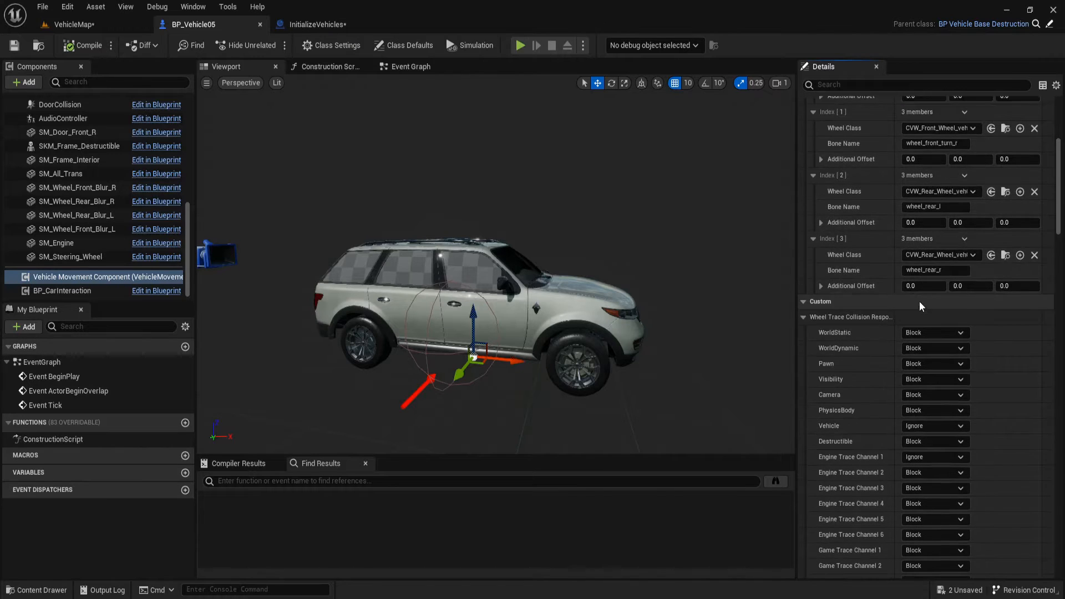
{"action": "scroll", "coordinate": [919, 301], "scroll_direction": "down", "scroll_amount": 10}
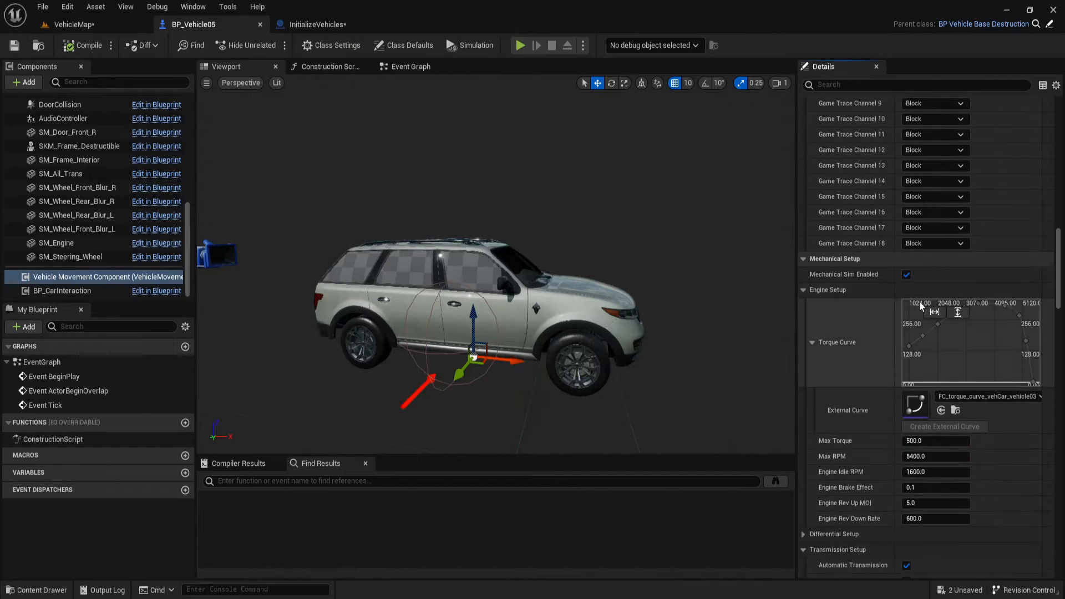
{"action": "left_click", "coordinate": [981, 397]}
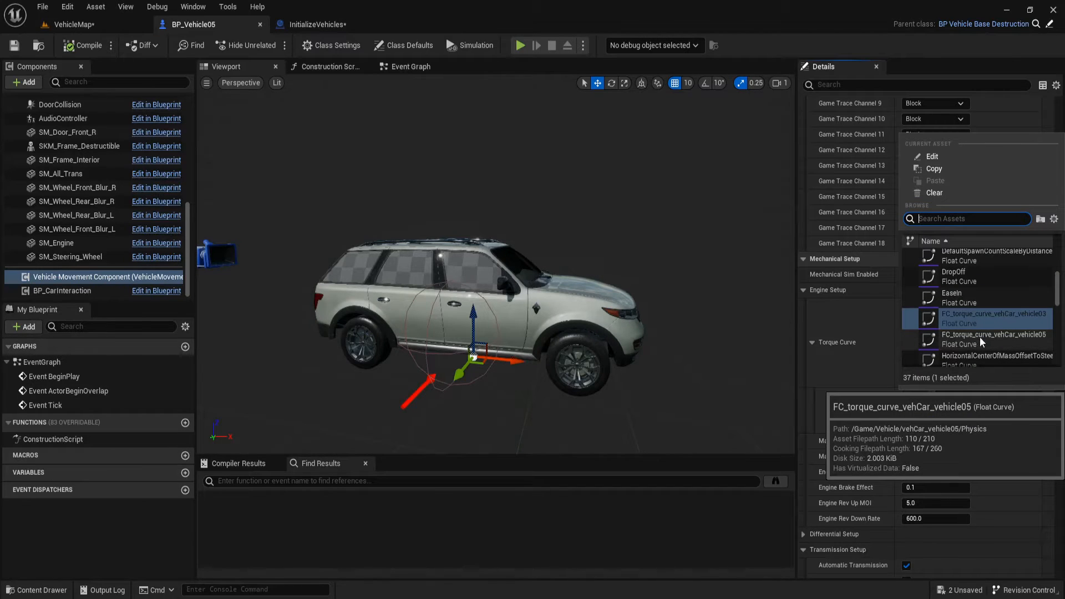
{"action": "left_click", "coordinate": [1003, 340]}
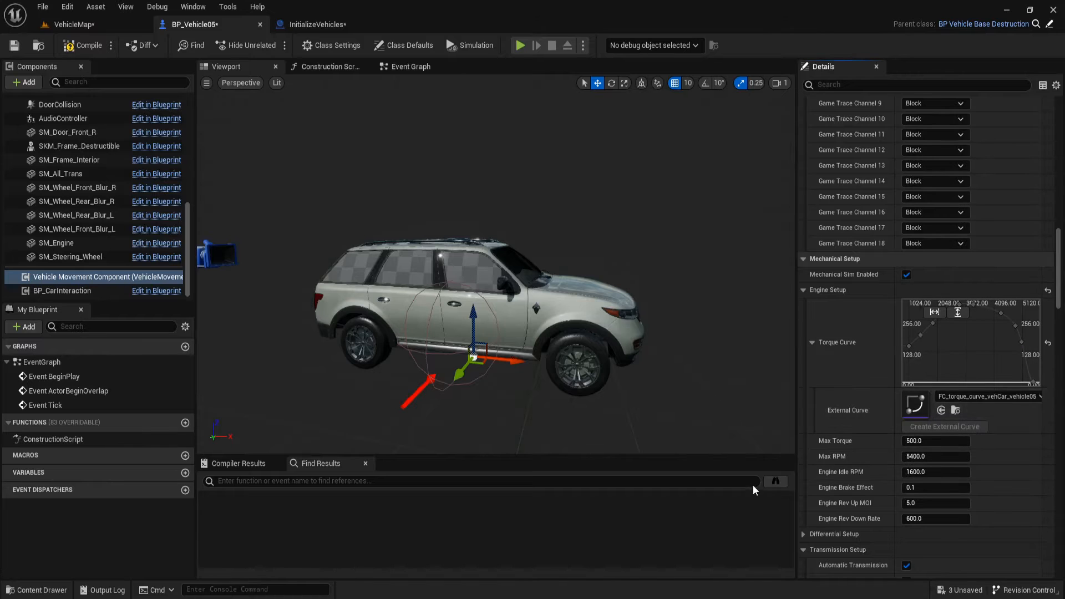
Switch to the CitySampleNanite project and open BP_vehCar_vehicle05_Sandbox from the Content/Vehicle/vehCar_vehicle05 folder
{"action": "scroll", "coordinate": [890, 426], "scroll_direction": "down", "scroll_amount": 1}
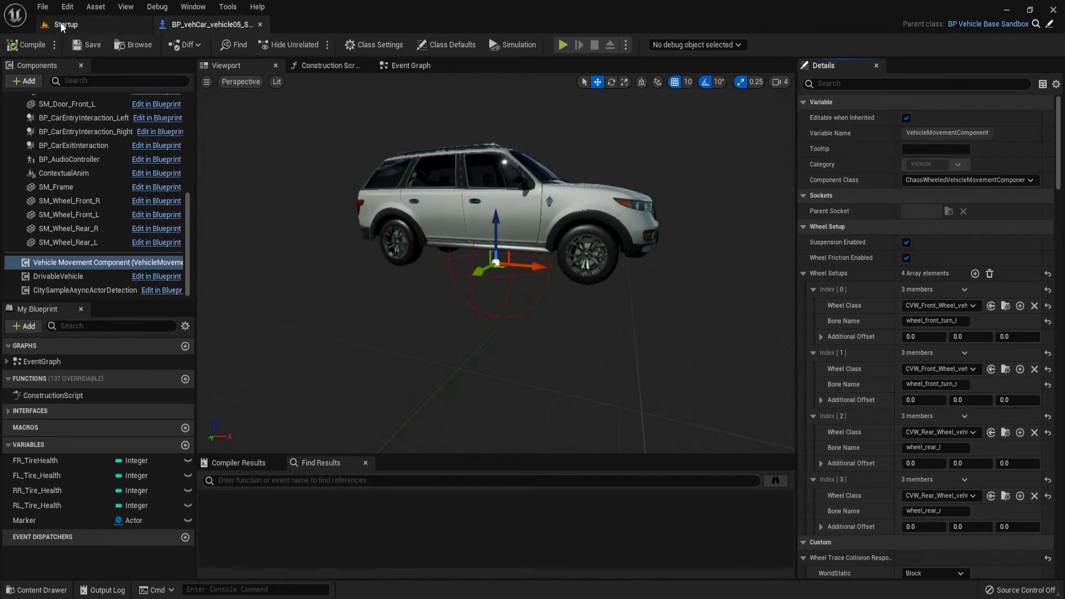
{"action": "left_click", "coordinate": [62, 24]}
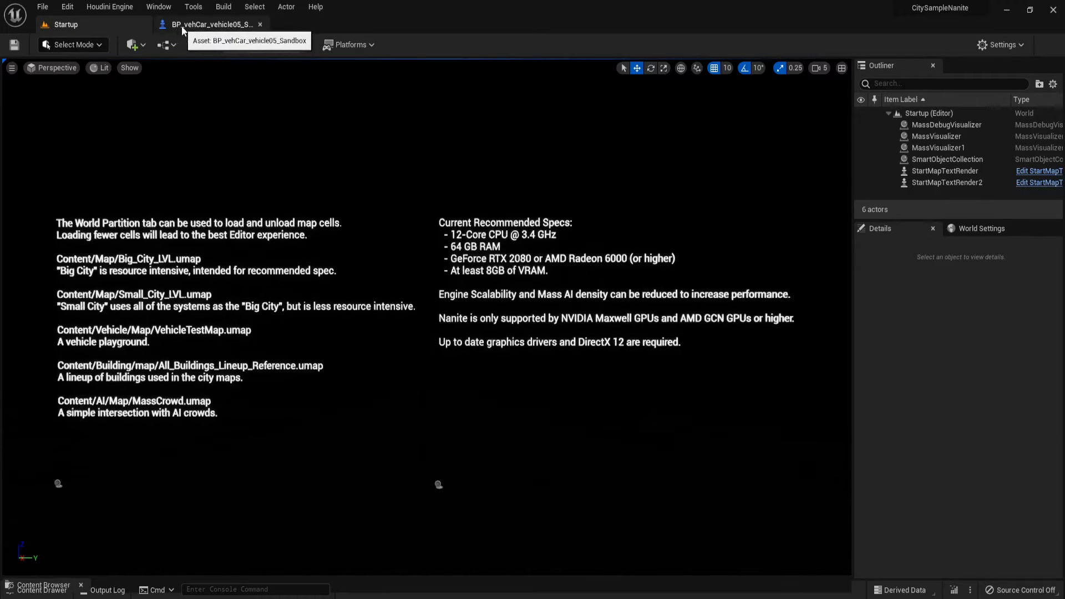
{"action": "key", "text": "ctrl+space"}
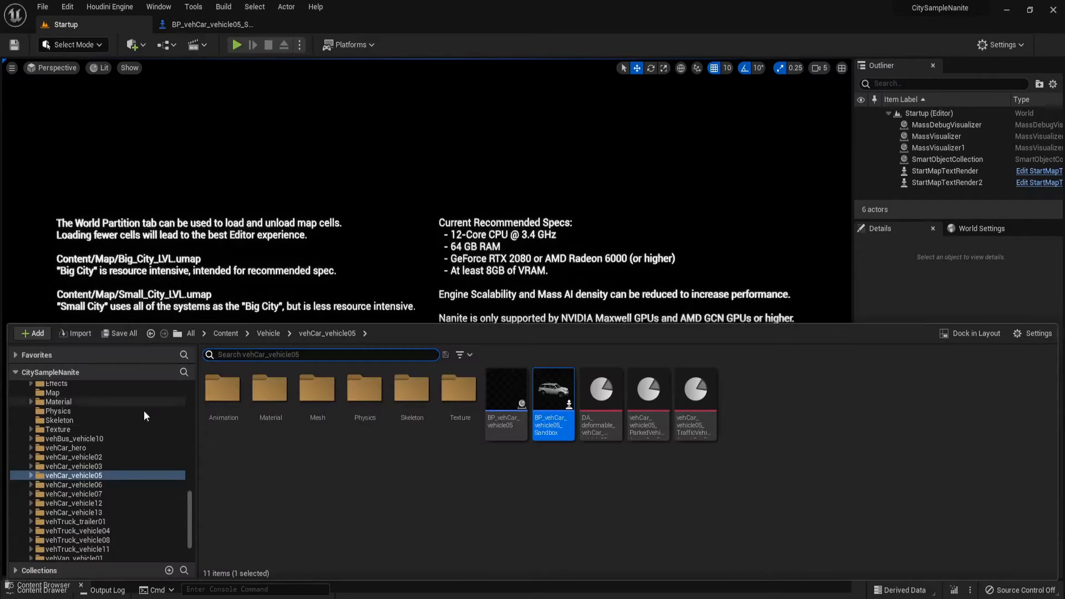
{"action": "left_click", "coordinate": [108, 475]}
{"action": "mouse_move", "coordinate": [559, 435]}
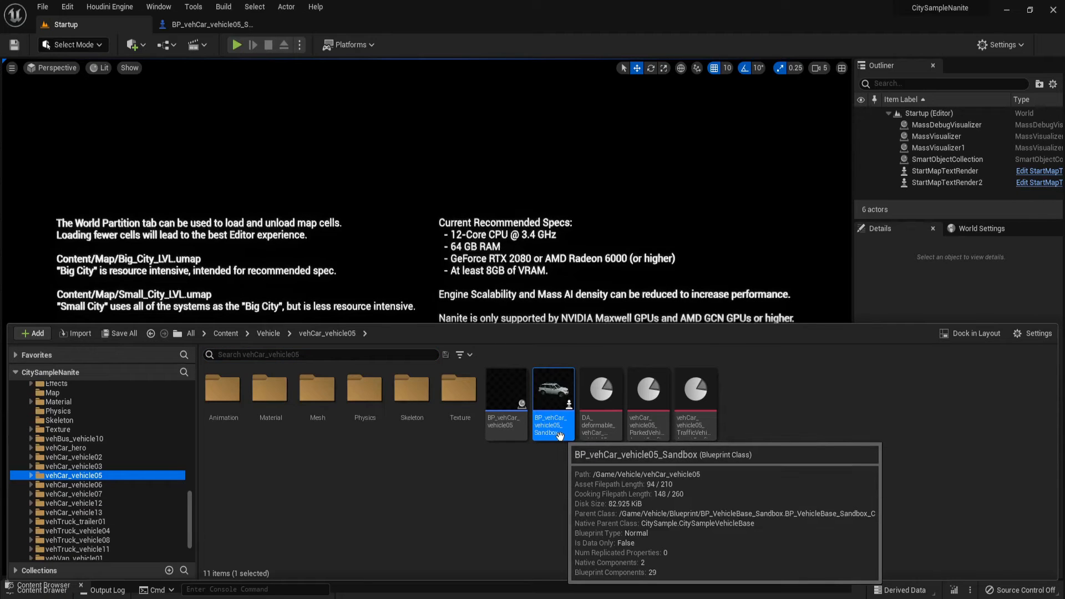
{"action": "double_click", "coordinate": [559, 435]}
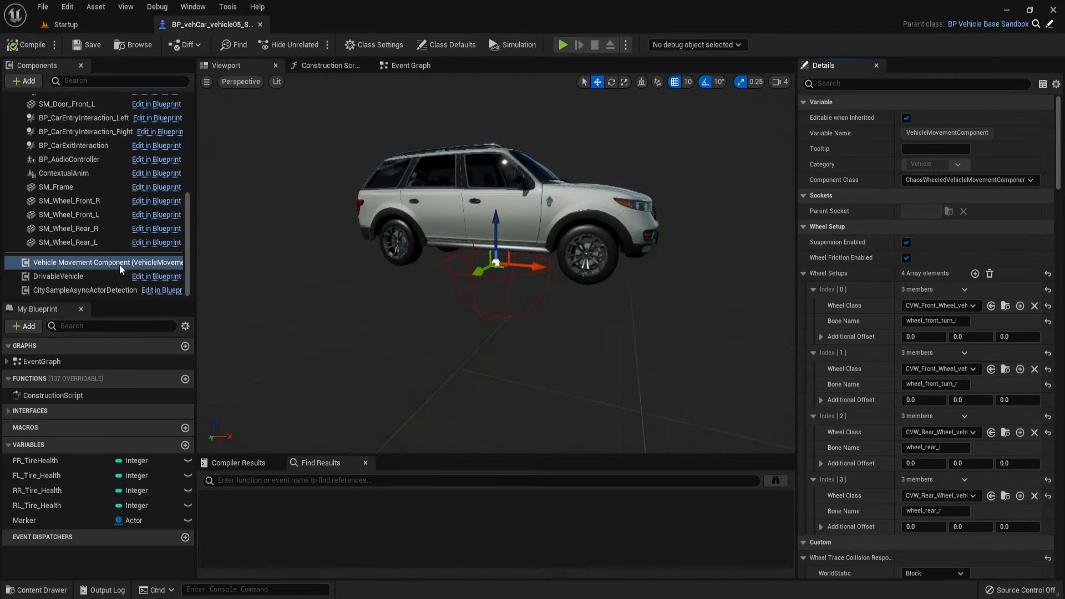
Copy the engine's Max Torque of 425.0 from the sandbox Blueprint's Vehicle Movement Component into BP_Vehicle05's Engine Setup
{"action": "left_click", "coordinate": [79, 266]}
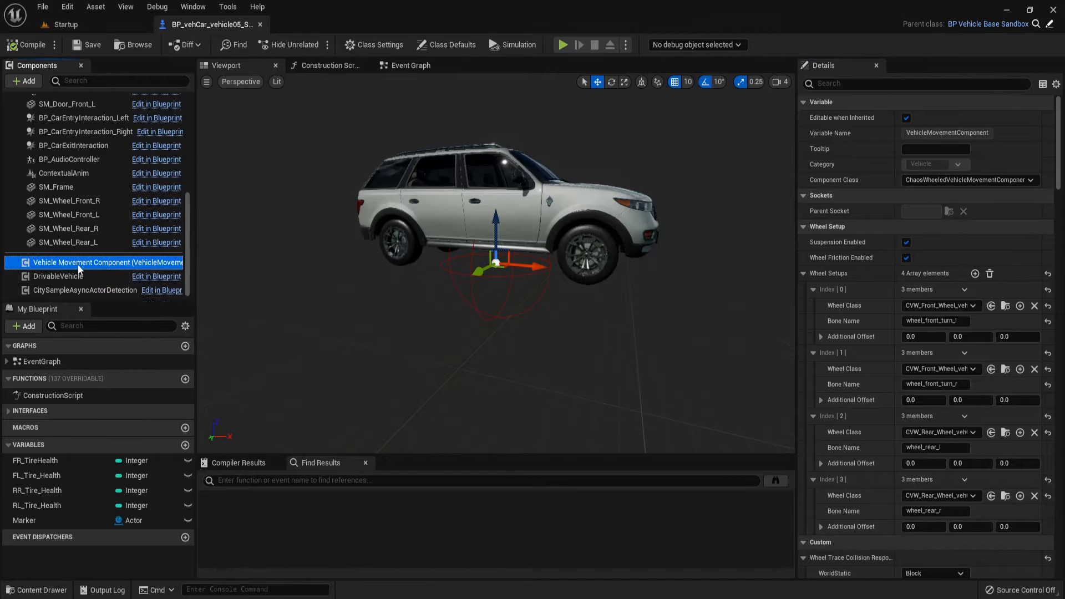
{"action": "scroll", "coordinate": [829, 359], "scroll_direction": "down", "scroll_amount": 3}
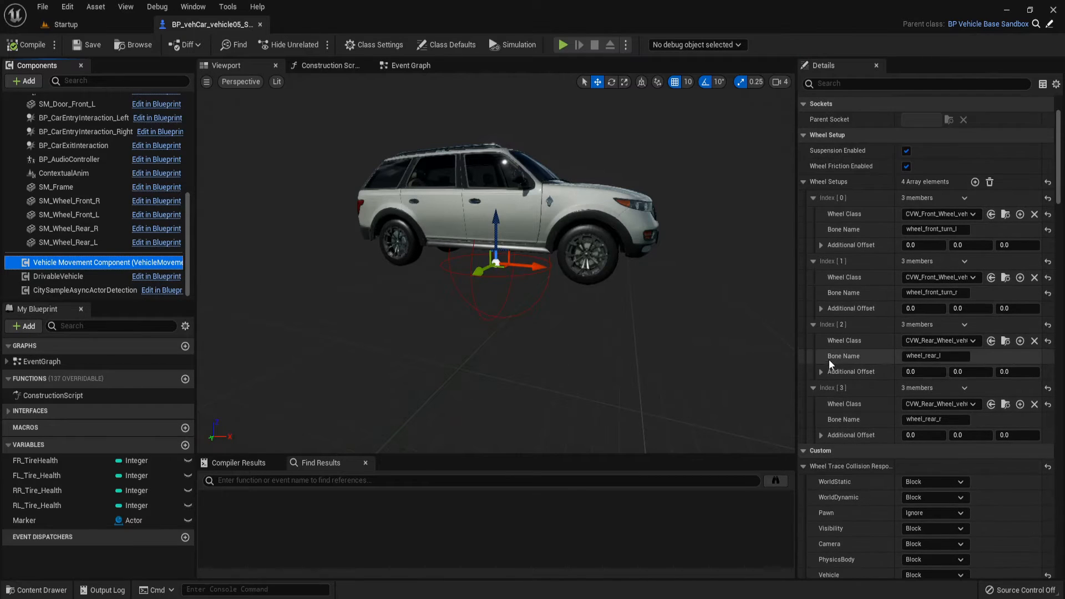
{"action": "scroll", "coordinate": [829, 360], "scroll_direction": "down", "scroll_amount": 20}
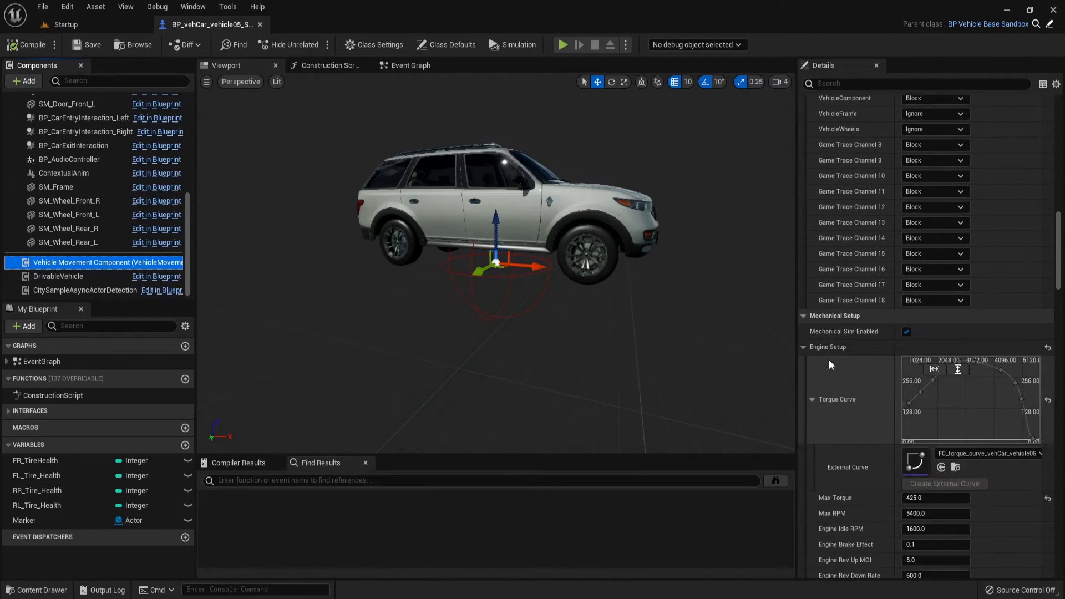
{"action": "scroll", "coordinate": [828, 360], "scroll_direction": "down", "scroll_amount": 6}
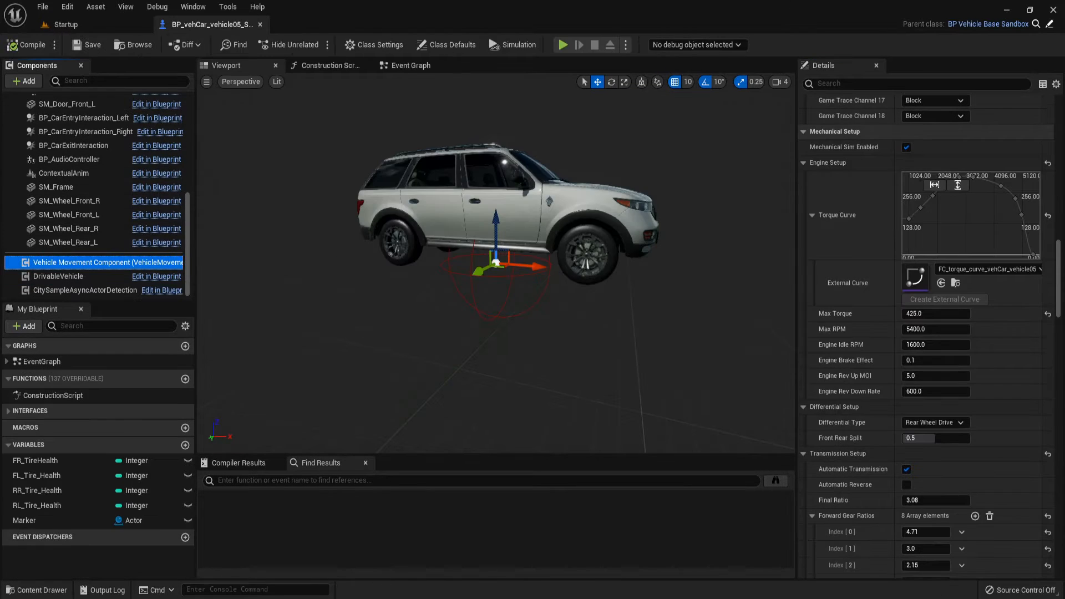
{"action": "right_click", "coordinate": [881, 321]}
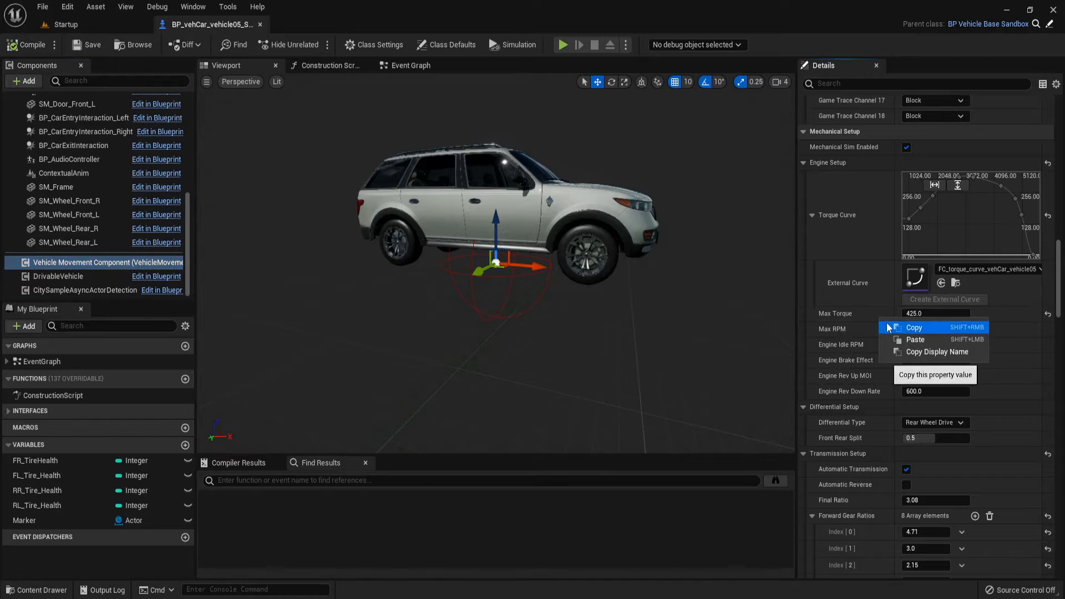
{"action": "left_click", "coordinate": [910, 328]}
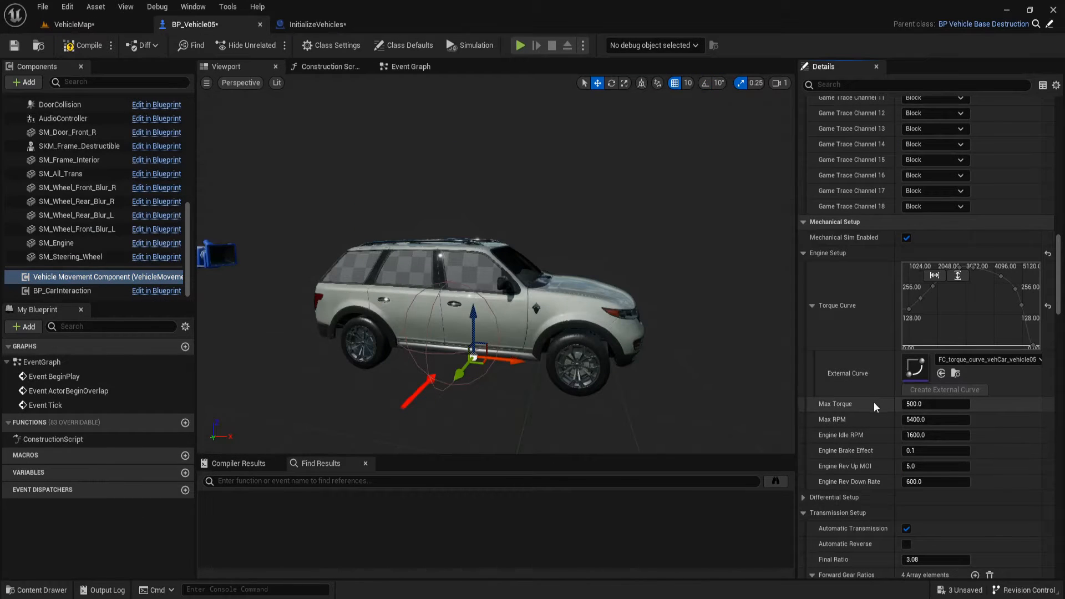
{"action": "right_click", "coordinate": [874, 402]}
{"action": "left_click", "coordinate": [892, 424]}
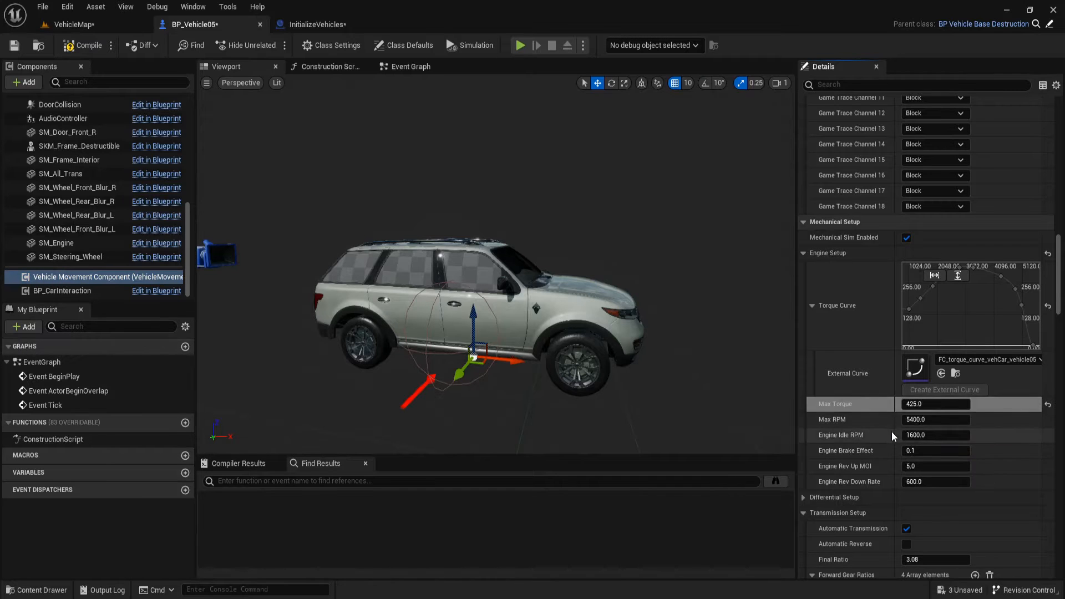
Copy the Forward Gear Ratios array (4.71, 3.0, 2.15, 1.77, 1.52, 1.27, 1.0, 0.85) from the sandbox Blueprint into BP_Vehicle05's Transmission Setup
{"action": "scroll", "coordinate": [884, 421], "scroll_direction": "down", "scroll_amount": 5}
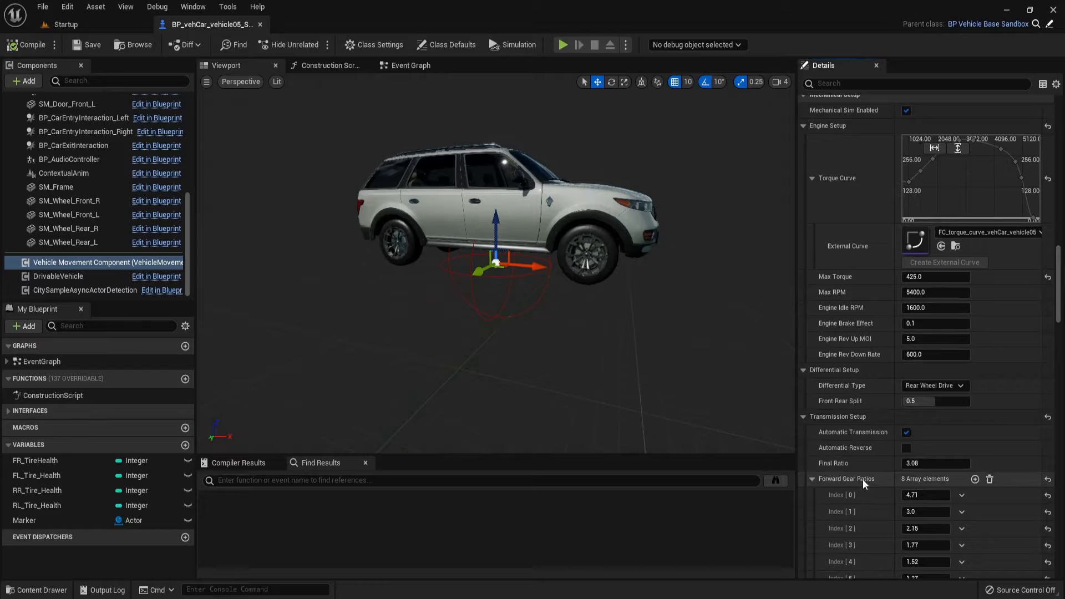
{"action": "scroll", "coordinate": [863, 479], "scroll_direction": "down", "scroll_amount": 4}
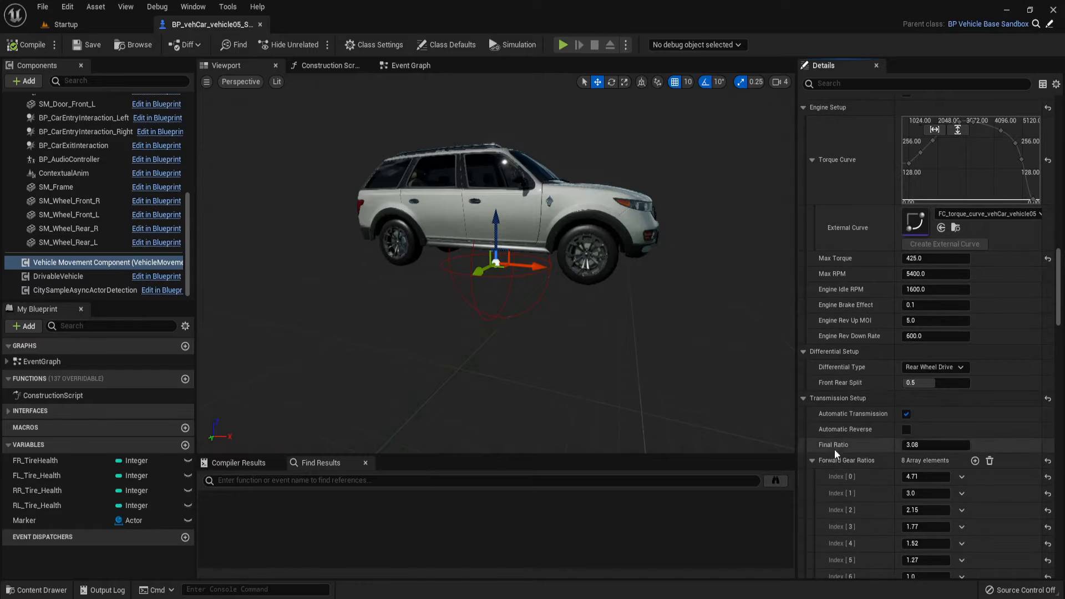
{"action": "scroll", "coordinate": [837, 442], "scroll_direction": "down", "scroll_amount": 4}
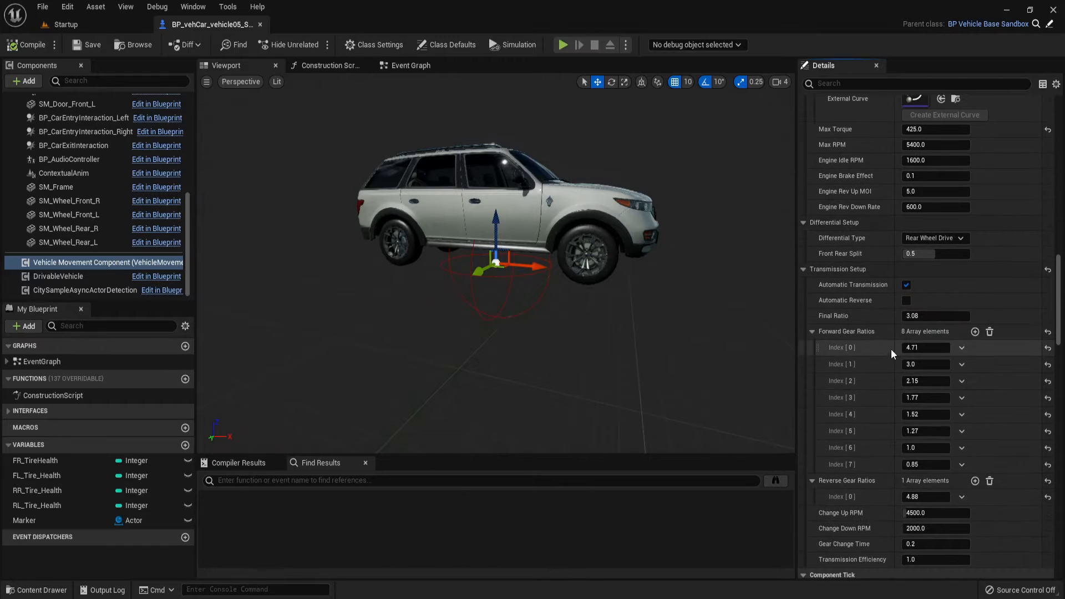
{"action": "right_click", "coordinate": [868, 338]}
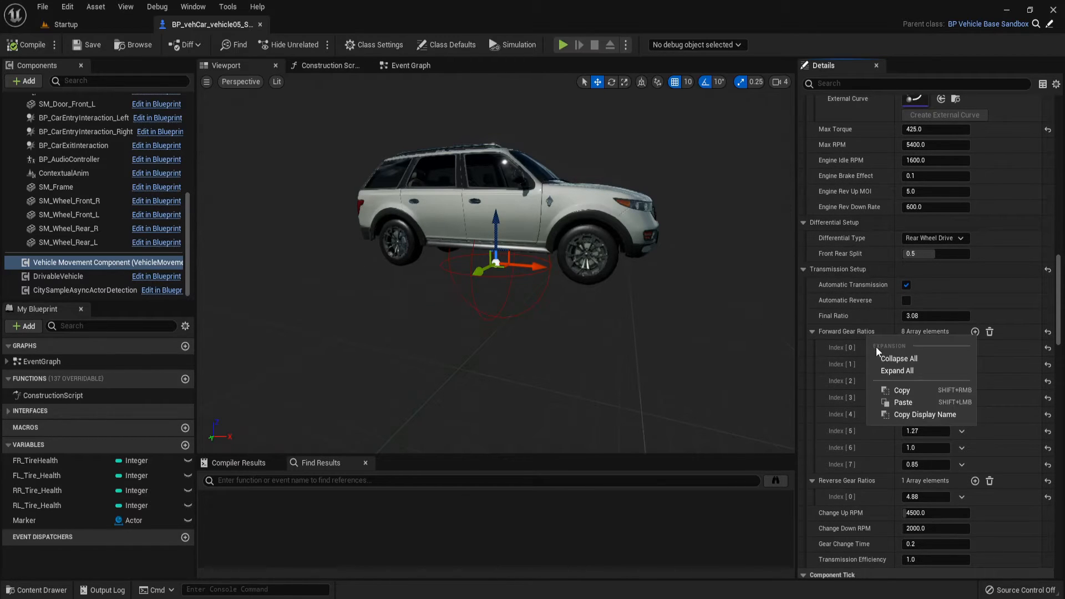
{"action": "left_click", "coordinate": [896, 390]}
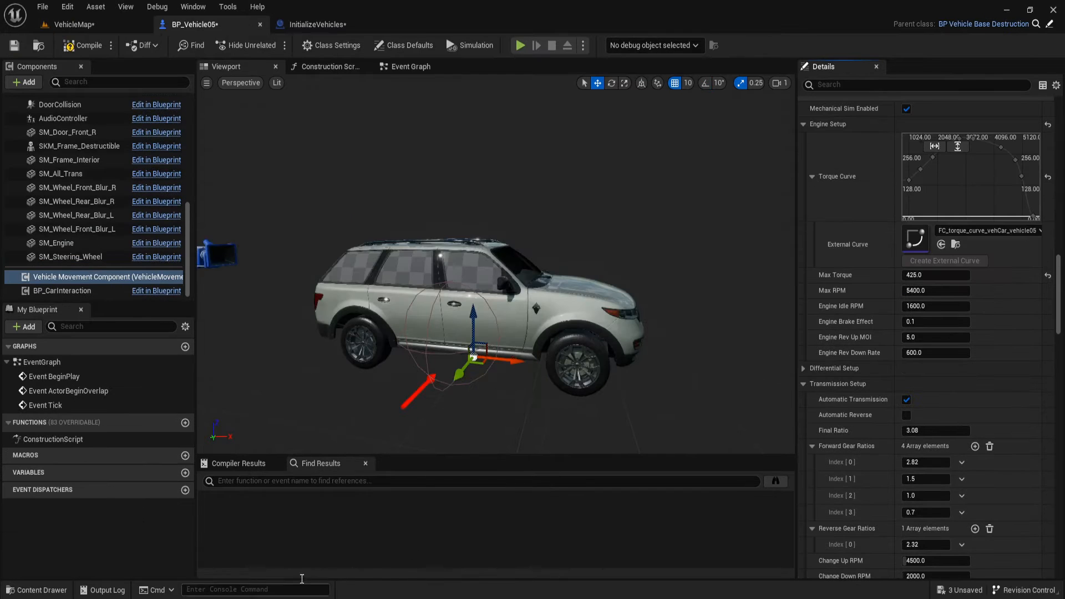
{"action": "scroll", "coordinate": [883, 424], "scroll_direction": "down", "scroll_amount": 6}
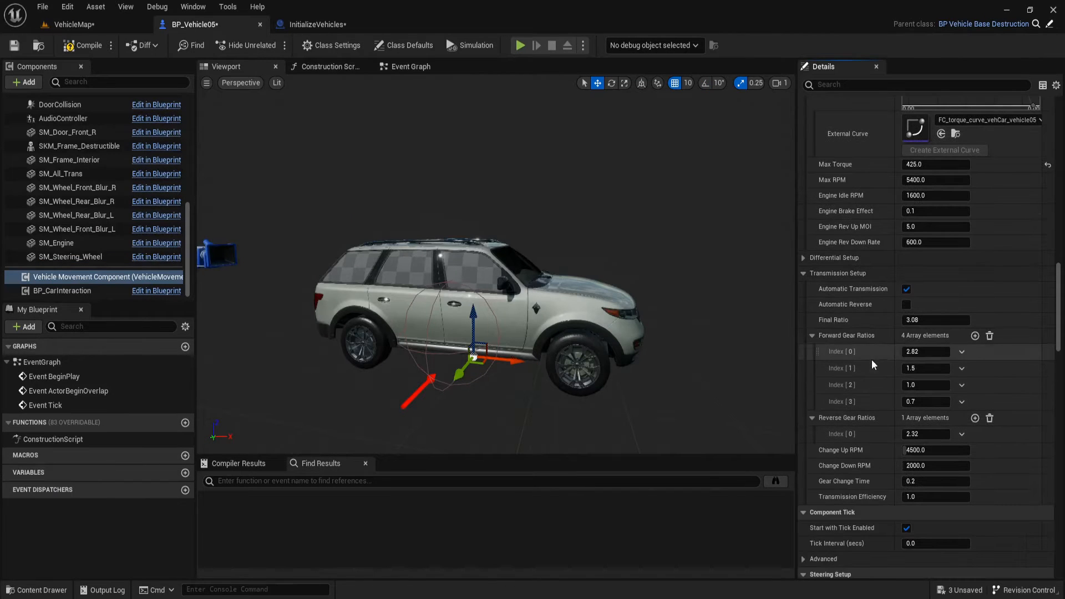
{"action": "right_click", "coordinate": [867, 337]}
{"action": "left_click", "coordinate": [903, 404]}
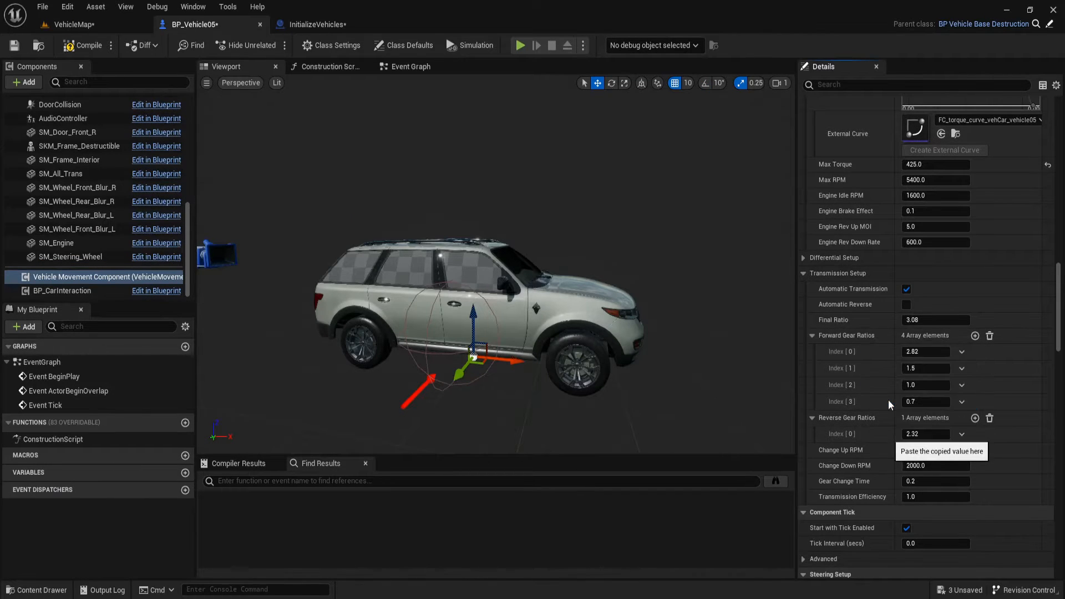
Copy the Reverse Gear Ratios array with its 4.88 entry from the sandbox Blueprint into BP_Vehicle05's Transmission Setup
{"action": "scroll", "coordinate": [872, 419], "scroll_direction": "down", "scroll_amount": 5}
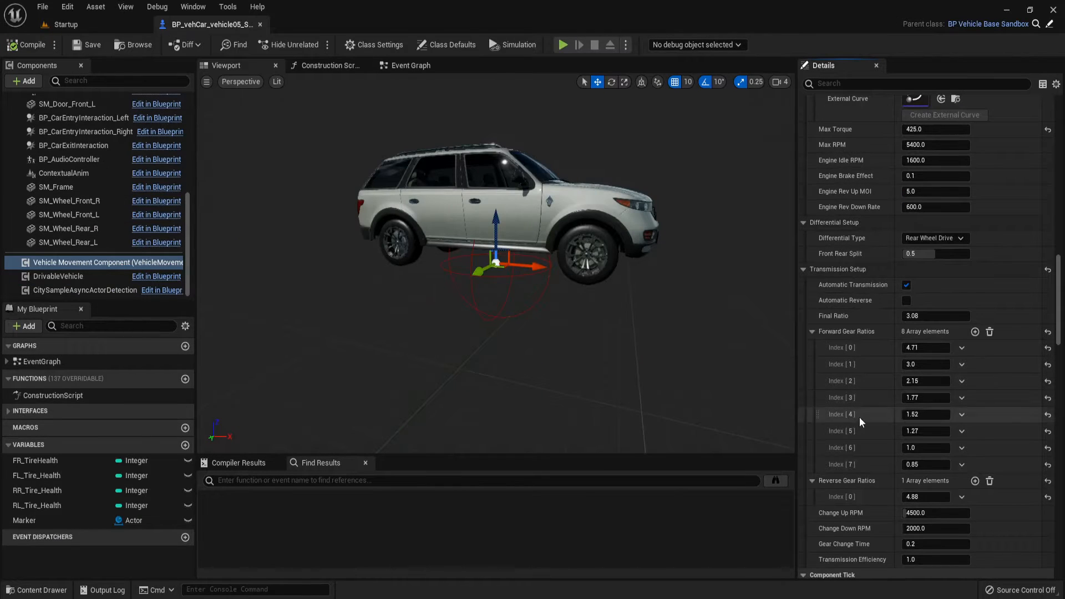
{"action": "scroll", "coordinate": [859, 422], "scroll_direction": "down", "scroll_amount": 5}
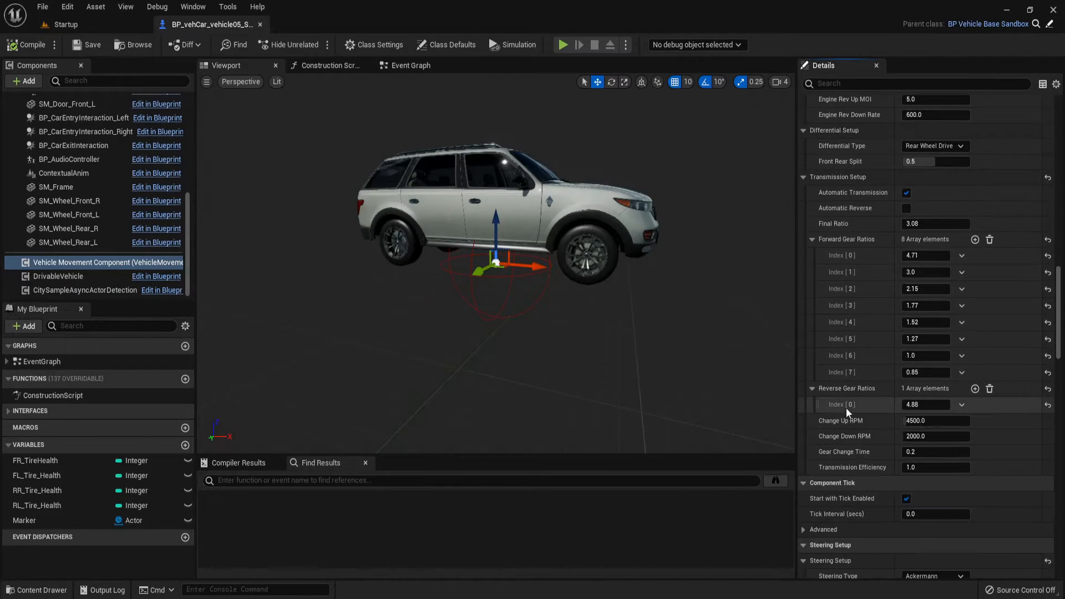
{"action": "right_click", "coordinate": [863, 391]}
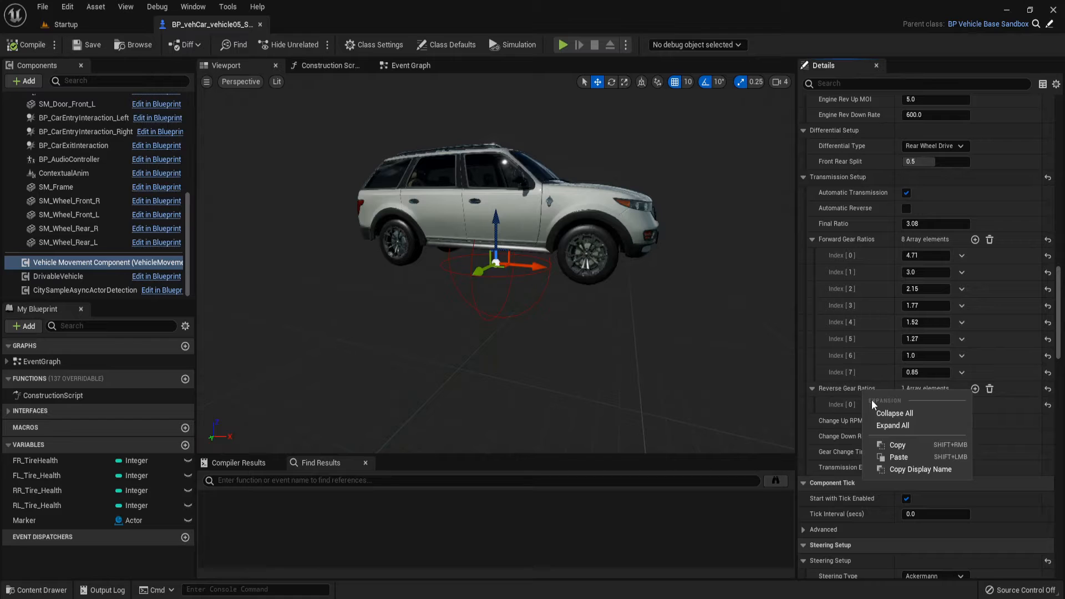
{"action": "left_click", "coordinate": [893, 445]}
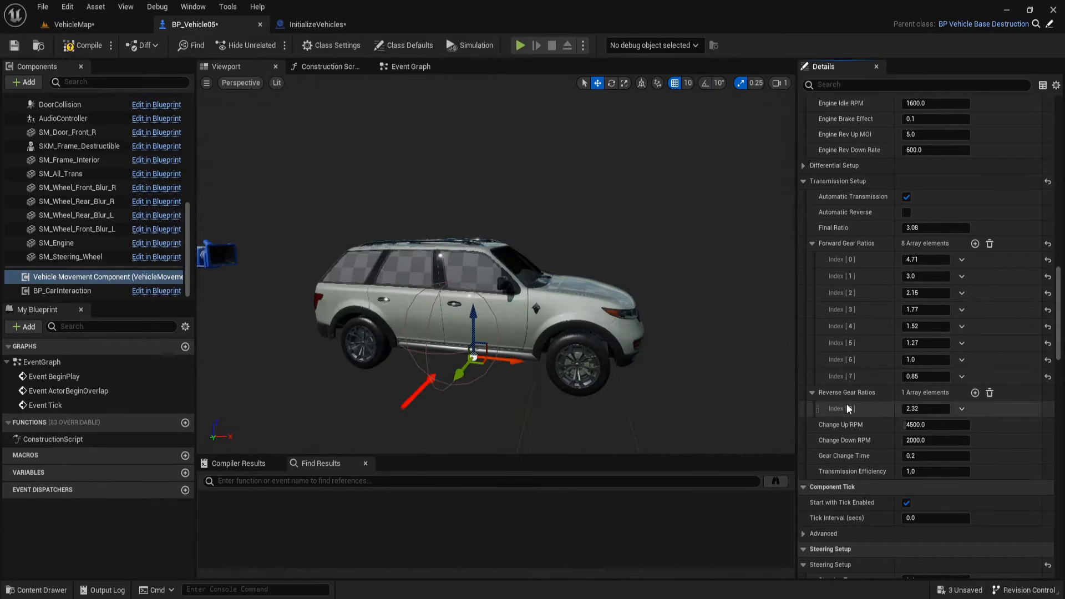
{"action": "right_click", "coordinate": [864, 394]}
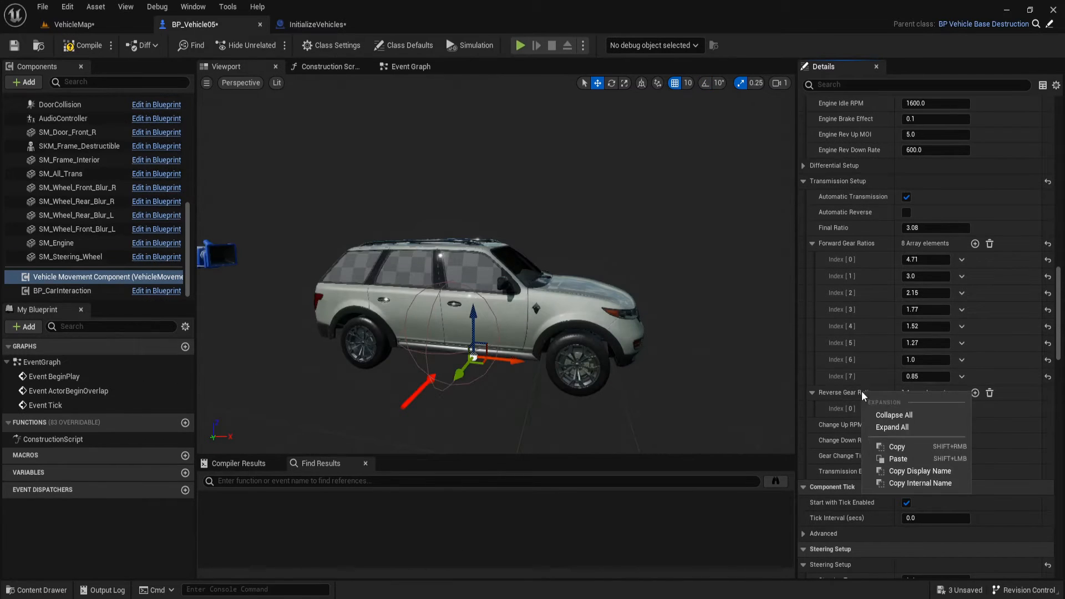
{"action": "left_click", "coordinate": [893, 459]}
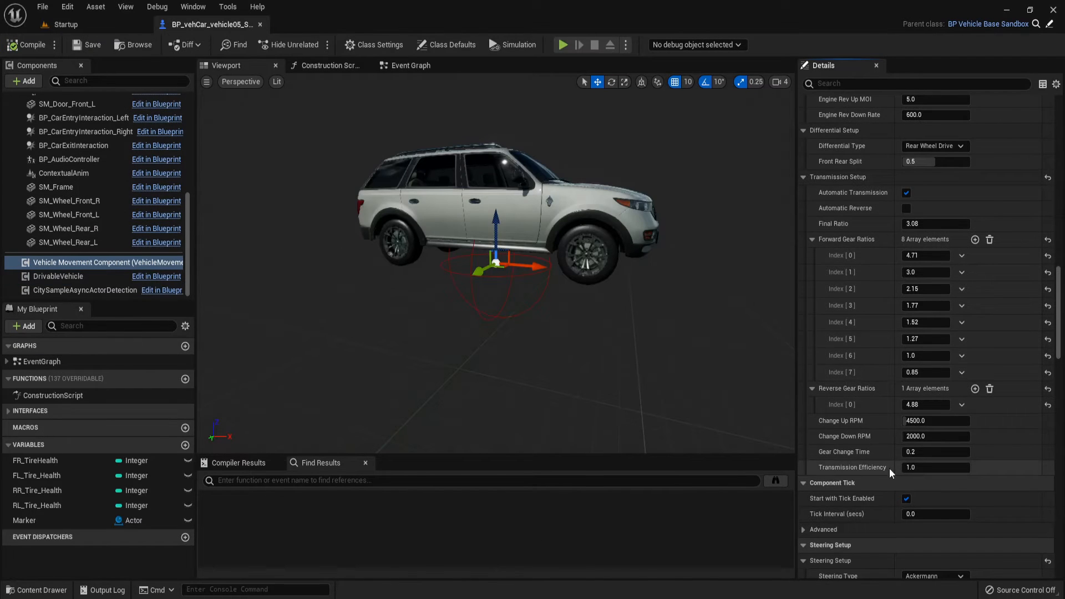
Copy the Steering Curve from the sandbox Blueprint's Steering Setup and paste it over BP_Vehicle05's Steering Curve
{"action": "scroll", "coordinate": [890, 468], "scroll_direction": "down", "scroll_amount": 10}
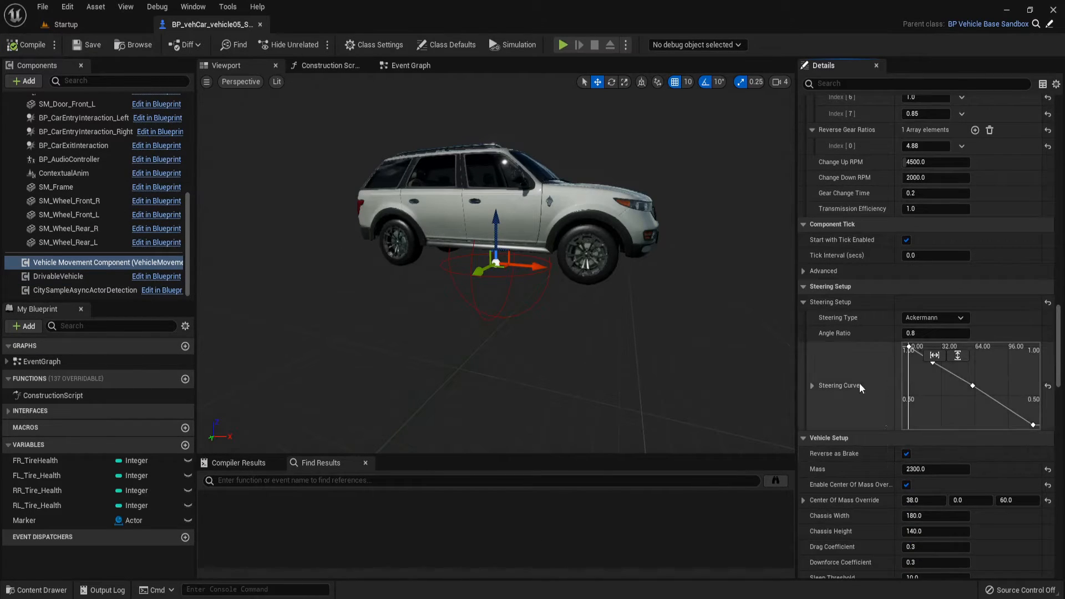
{"action": "right_click", "coordinate": [864, 379]}
{"action": "left_click", "coordinate": [882, 433]}
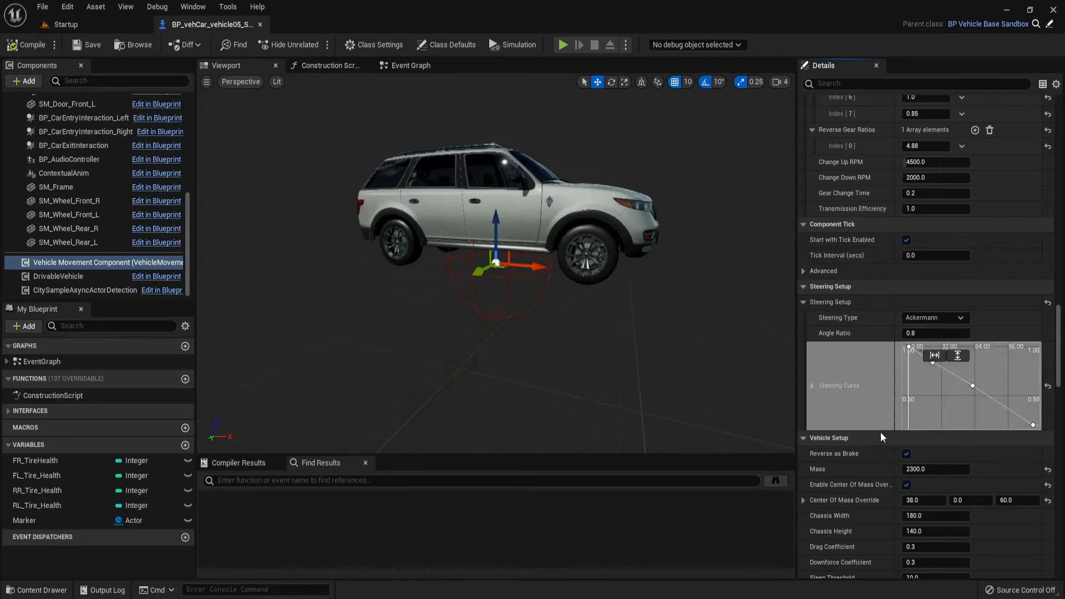
{"action": "key", "text": "alt+Tab"}
{"action": "scroll", "coordinate": [880, 470], "scroll_direction": "down", "scroll_amount": 9}
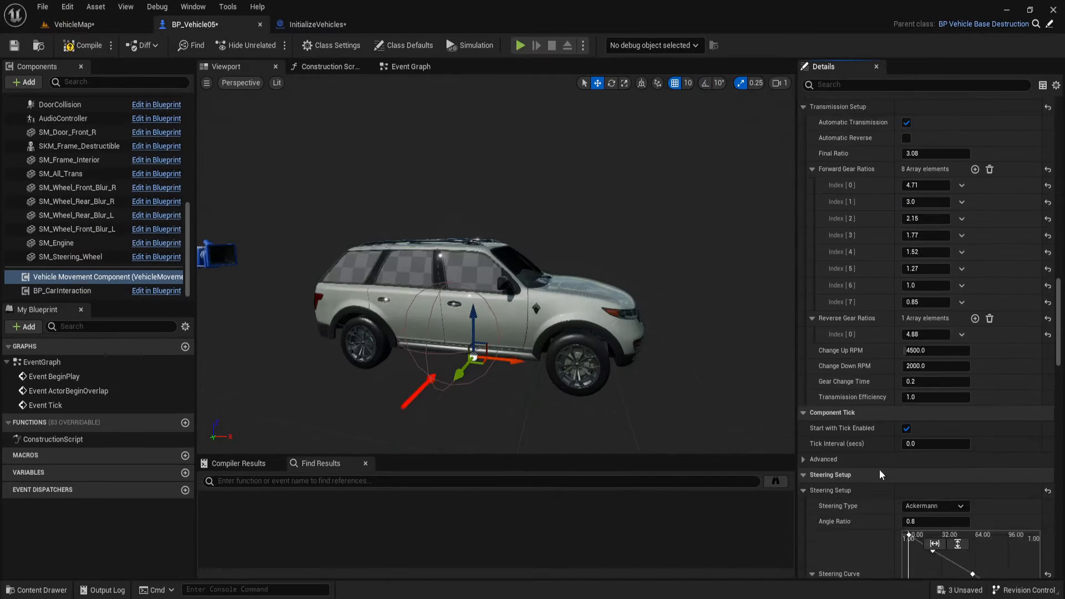
{"action": "right_click", "coordinate": [859, 403]}
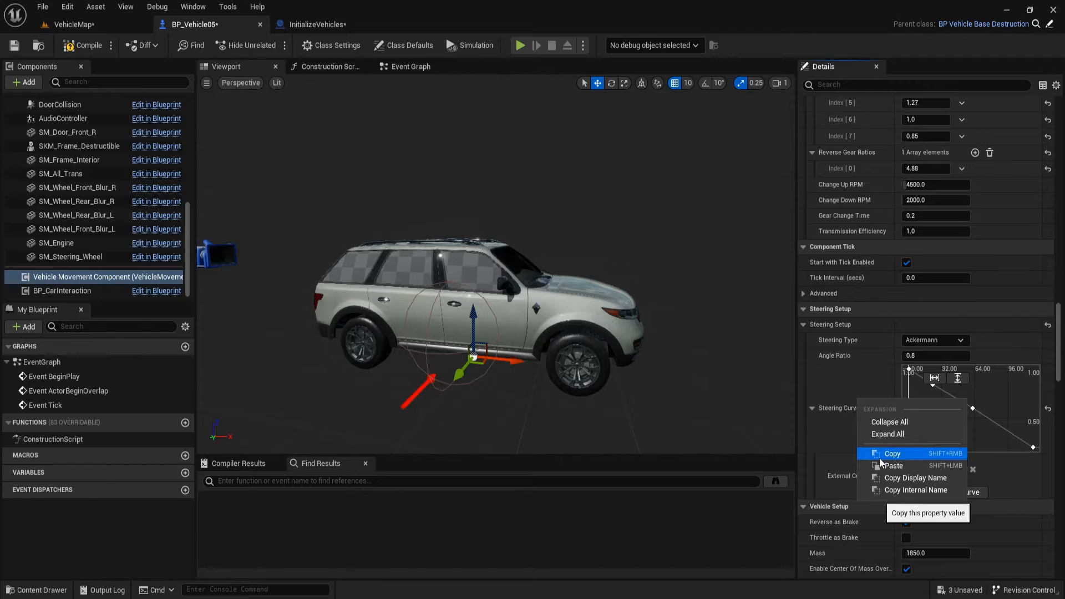
{"action": "left_click", "coordinate": [879, 465]}
Copy the Mass of 2300.0 from the sandbox Blueprint's Vehicle Setup into BP_Vehicle05's Vehicle Setup
{"action": "scroll", "coordinate": [869, 465], "scroll_direction": "down", "scroll_amount": 5}
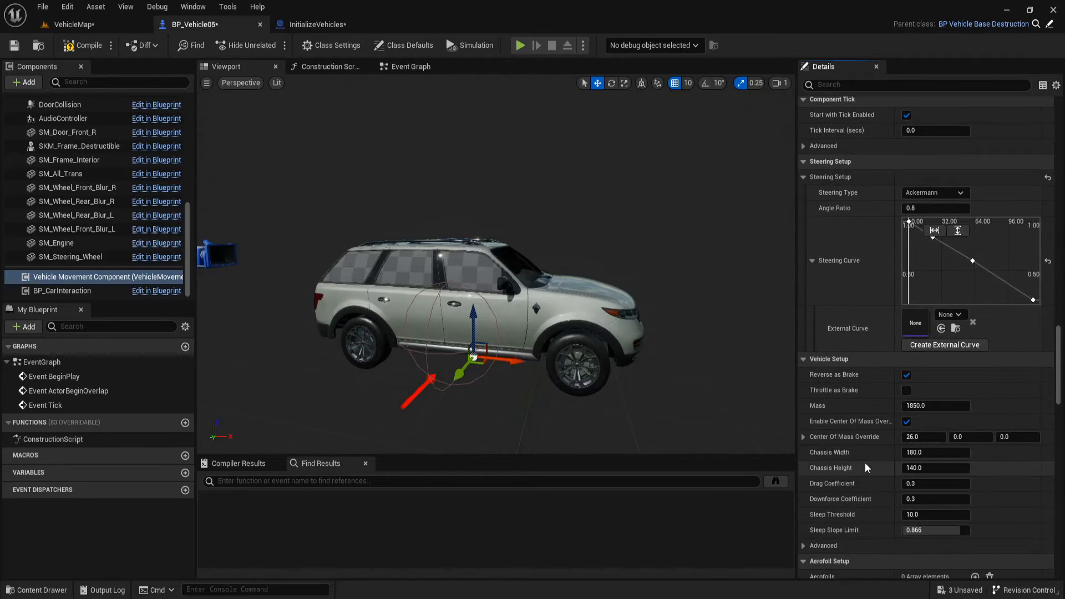
{"action": "key", "text": "alt+Tab"}
{"action": "scroll", "coordinate": [843, 478], "scroll_direction": "down", "scroll_amount": 5}
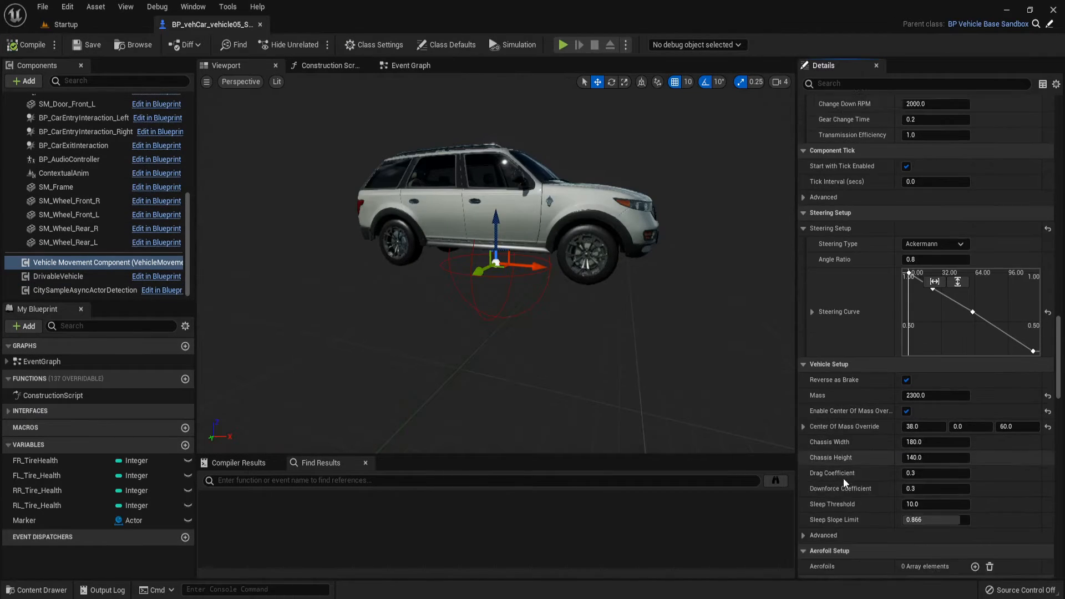
{"action": "right_click", "coordinate": [839, 375]}
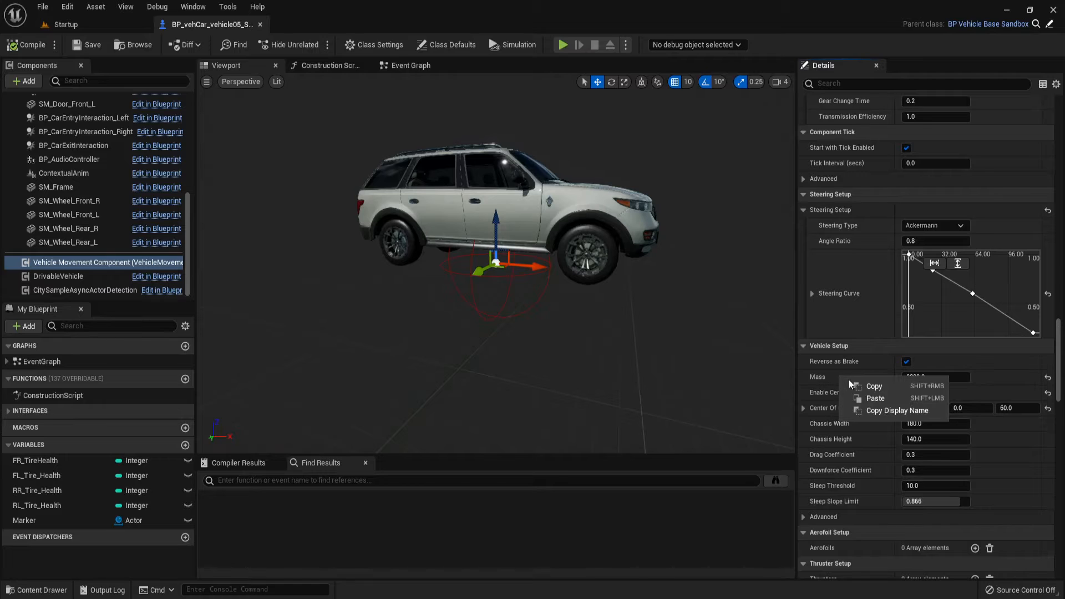
{"action": "left_click", "coordinate": [943, 384]}
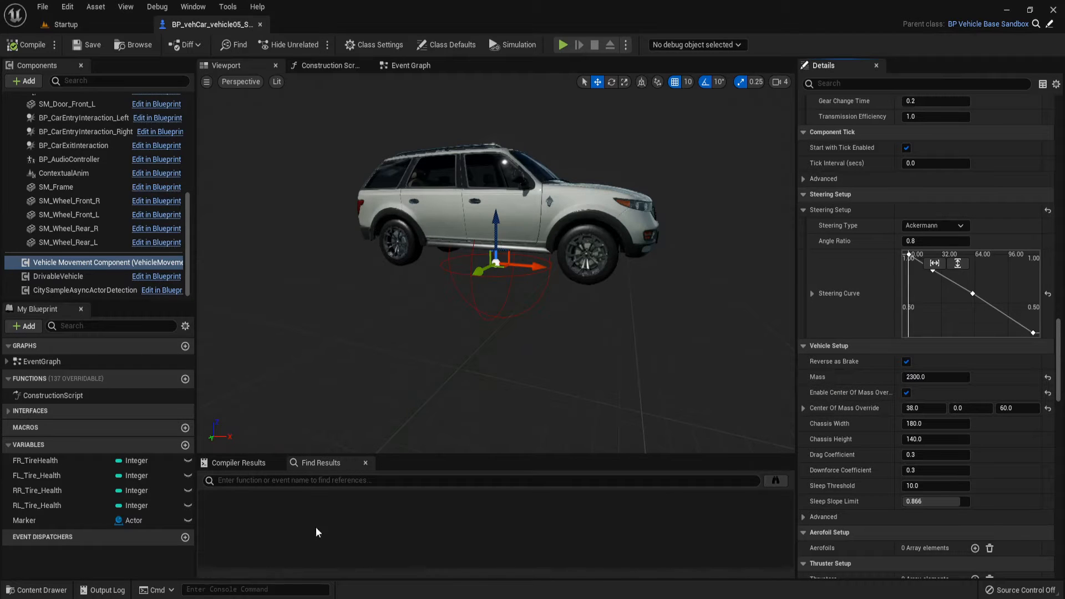
{"action": "key", "text": "alt+Tab"}
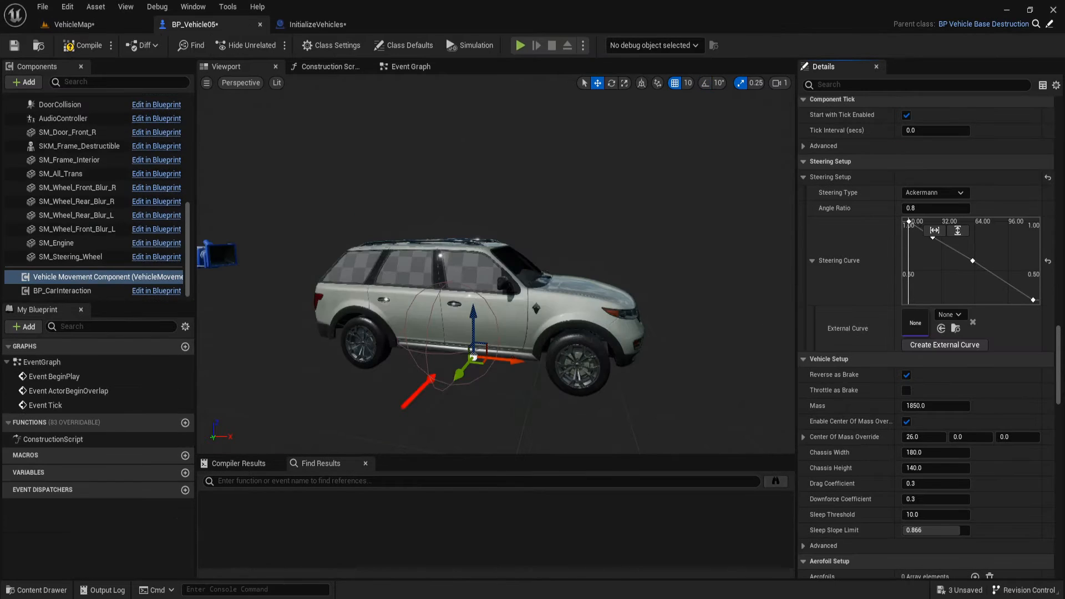
{"action": "right_click", "coordinate": [846, 407]}
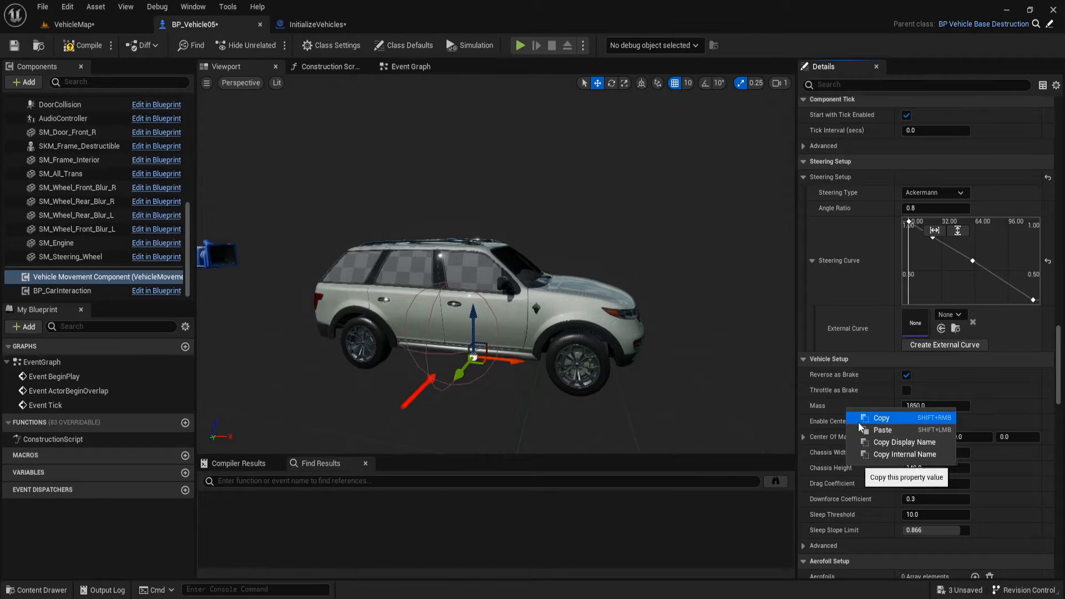
{"action": "left_click", "coordinate": [861, 428]}
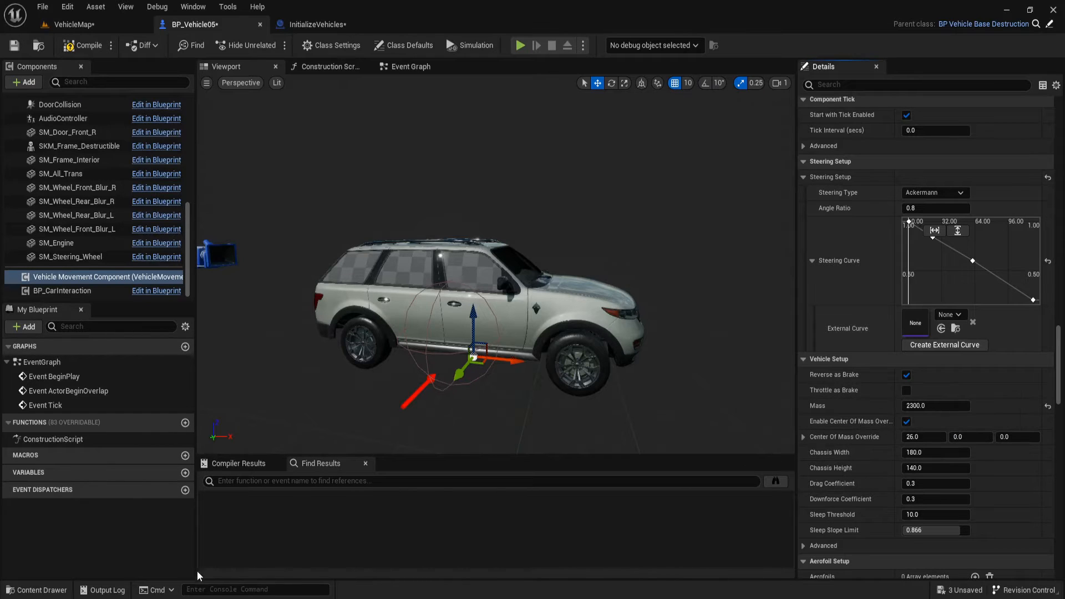
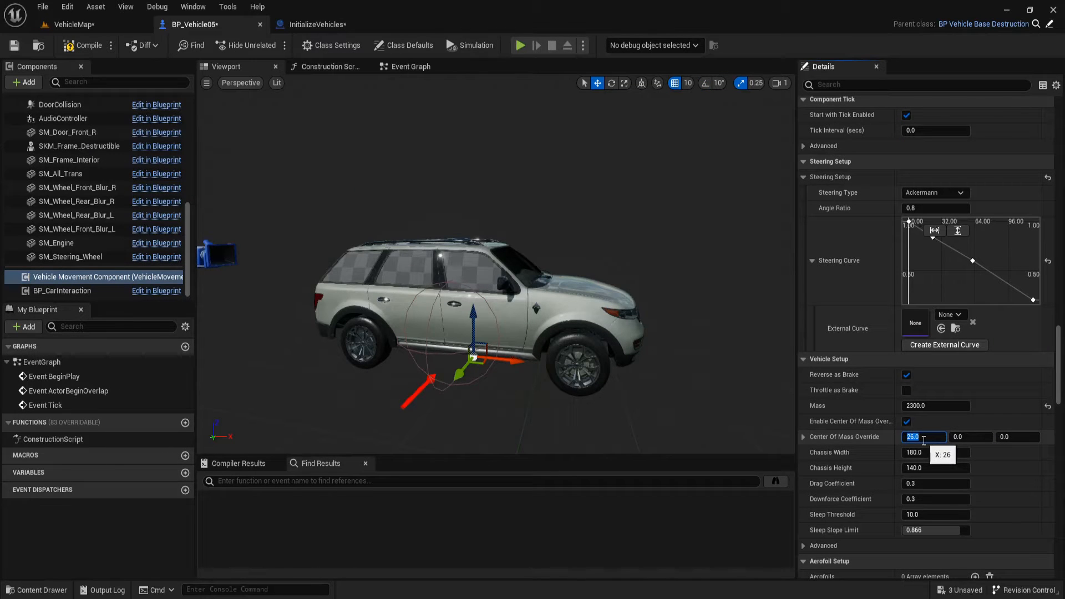
Set BP_Vehicle05's Center Of Mass Override X to 38.0 and compare the remaining movement settings with the sandbox Blueprint
{"action": "key", "text": "Return"}
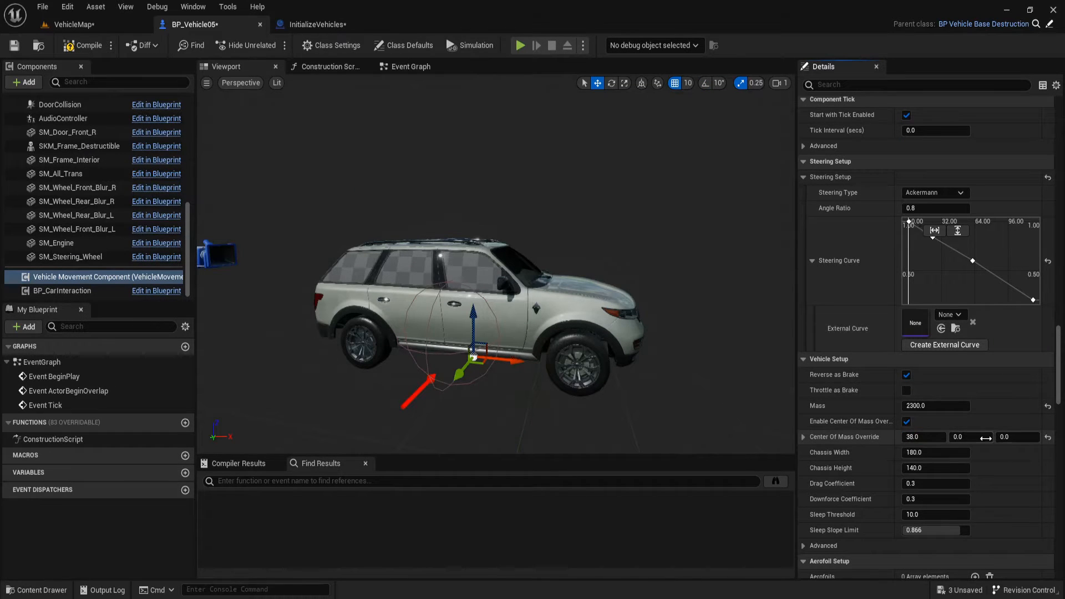
{"action": "scroll", "coordinate": [860, 478], "scroll_direction": "down", "scroll_amount": 4}
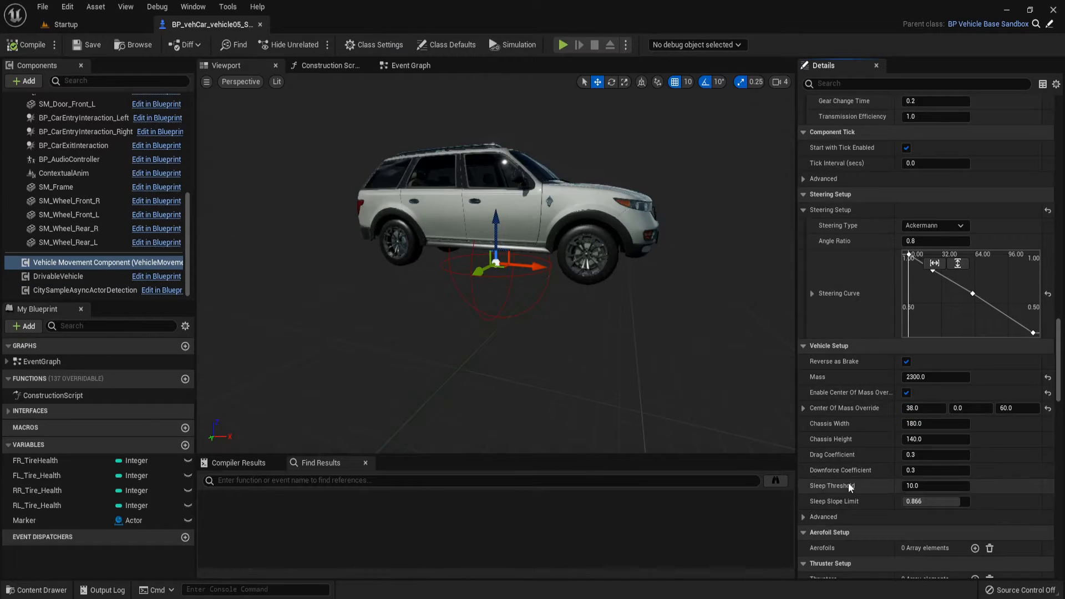
{"action": "scroll", "coordinate": [850, 487], "scroll_direction": "down", "scroll_amount": 15}
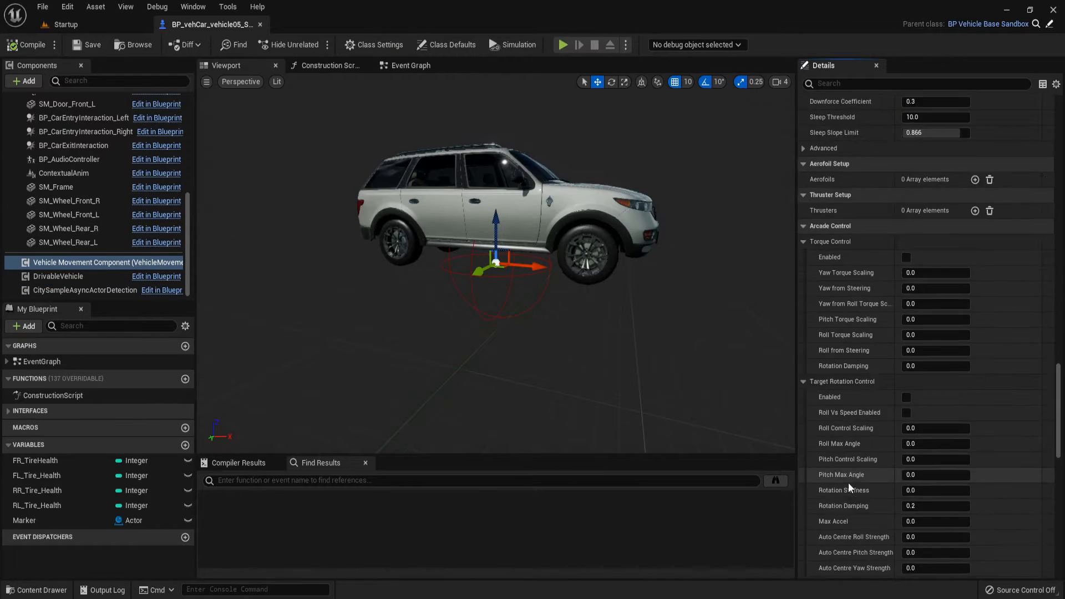
{"action": "scroll", "coordinate": [848, 486], "scroll_direction": "down", "scroll_amount": 12}
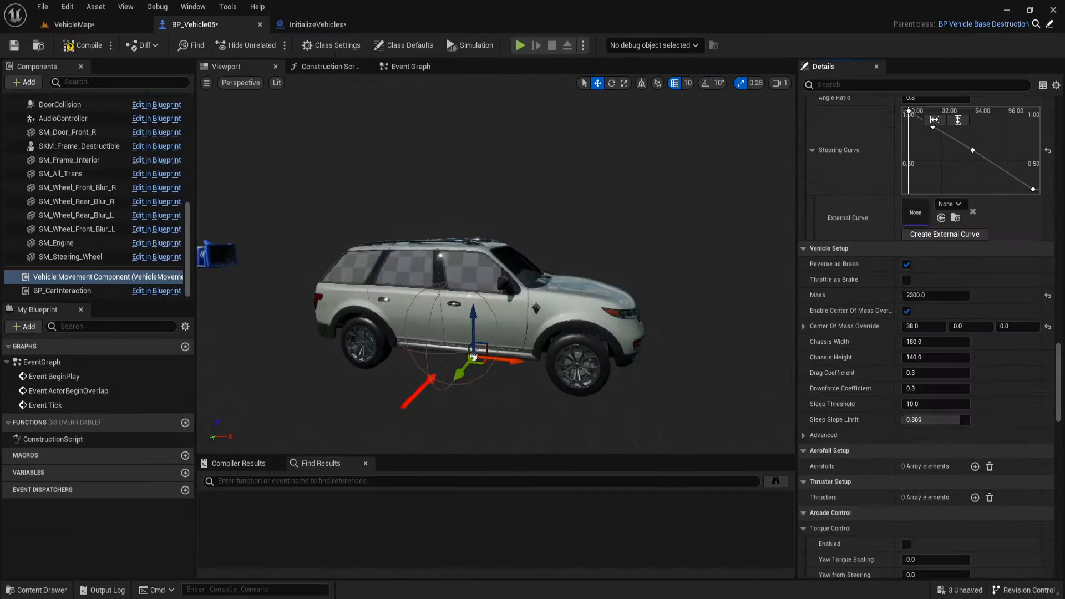
{"action": "scroll", "coordinate": [825, 479], "scroll_direction": "down", "scroll_amount": 10}
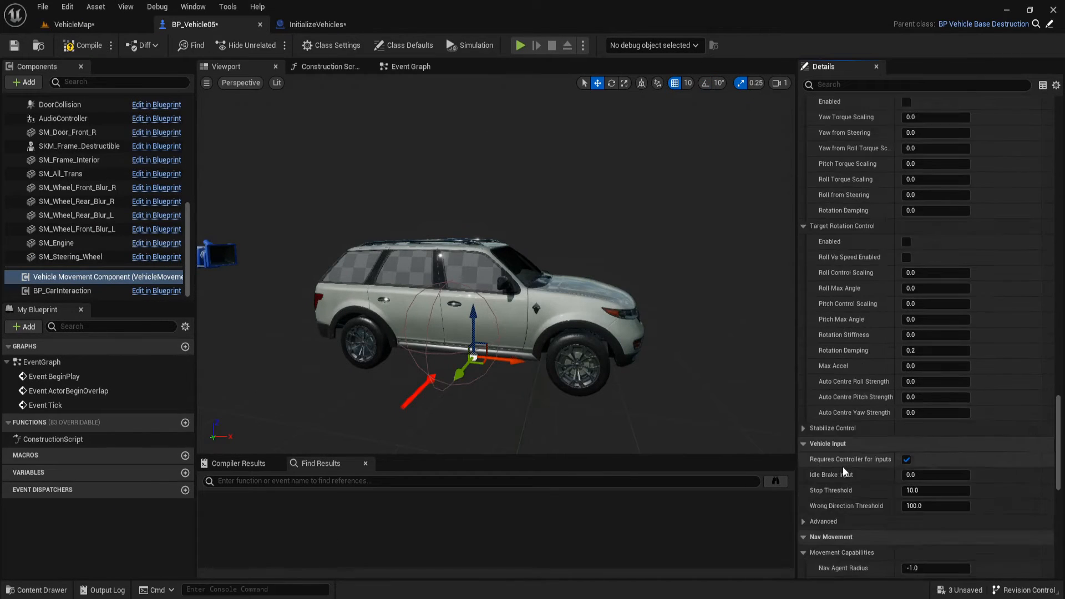
{"action": "scroll", "coordinate": [844, 472], "scroll_direction": "down", "scroll_amount": 5}
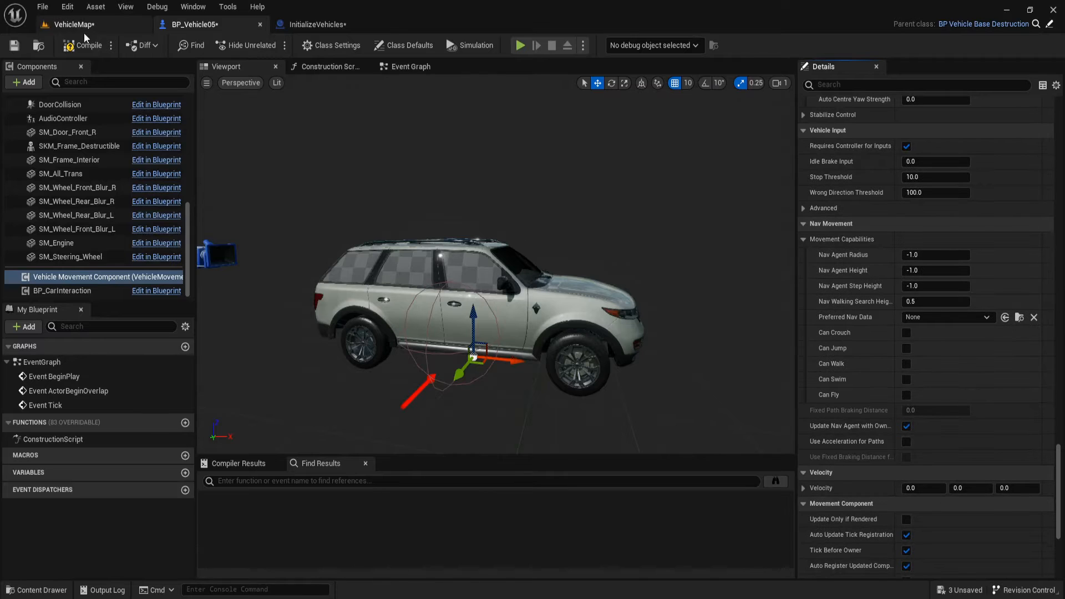
Play-test VehicleMap by entering the BP_Vehicle05 SUV and driving it with steering and braking, and end the play session
{"action": "left_click", "coordinate": [125, 28]}
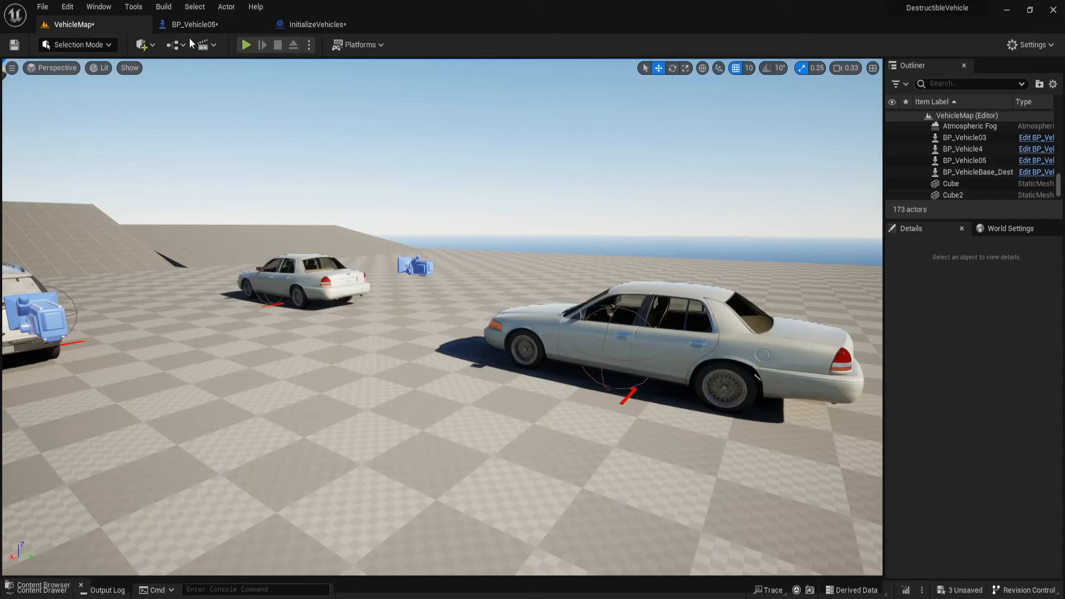
{"action": "left_click", "coordinate": [241, 43]}
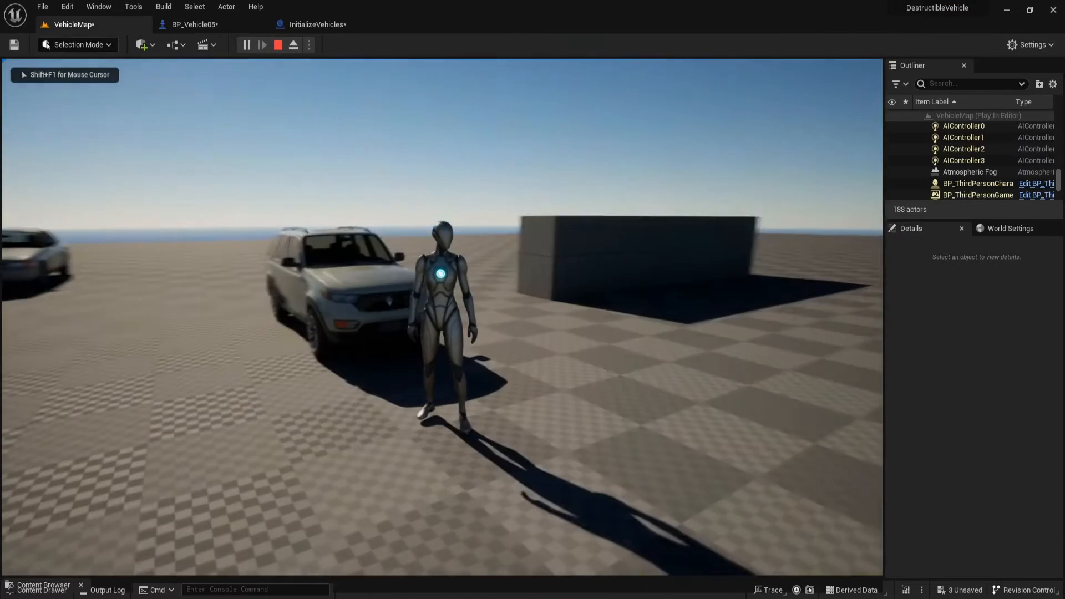
{"action": "key", "text": "w"}
{"action": "key", "text": "f"}
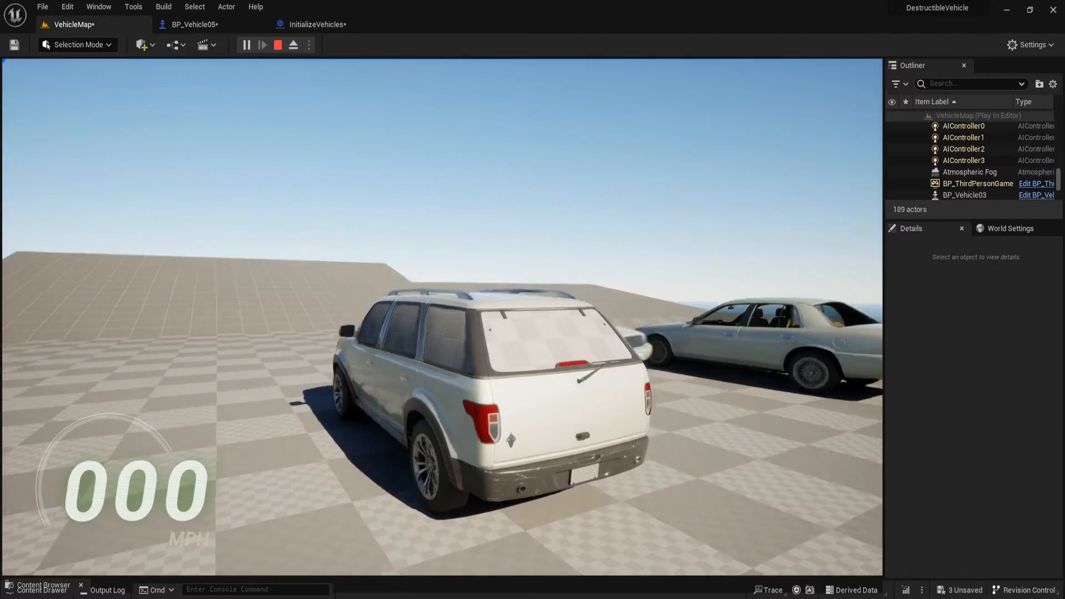
{"action": "key", "text": "w"}
{"action": "key", "text": "a"}
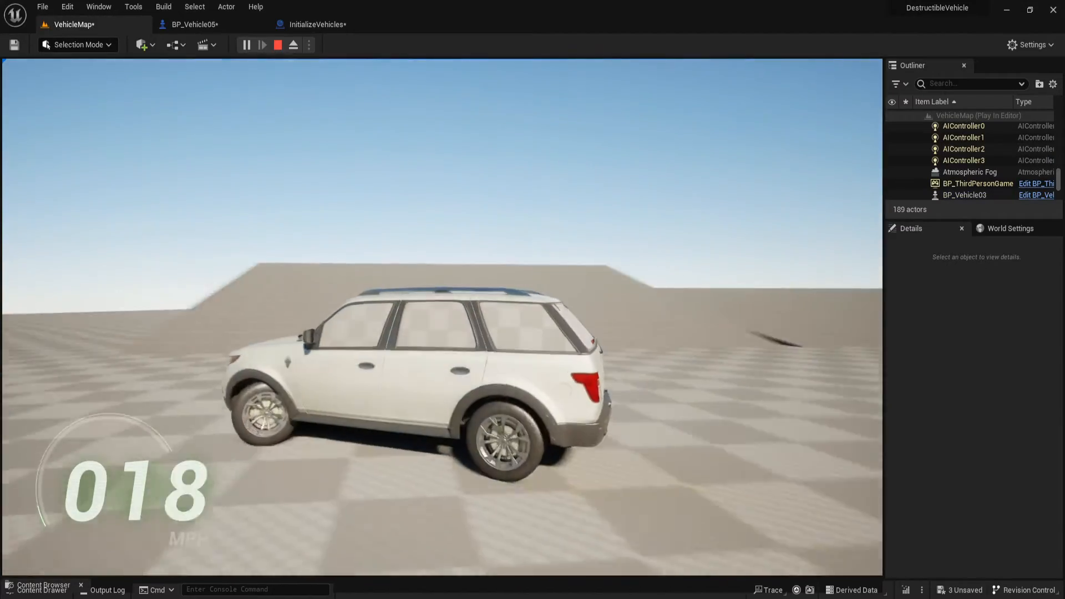
{"action": "key", "text": "d"}
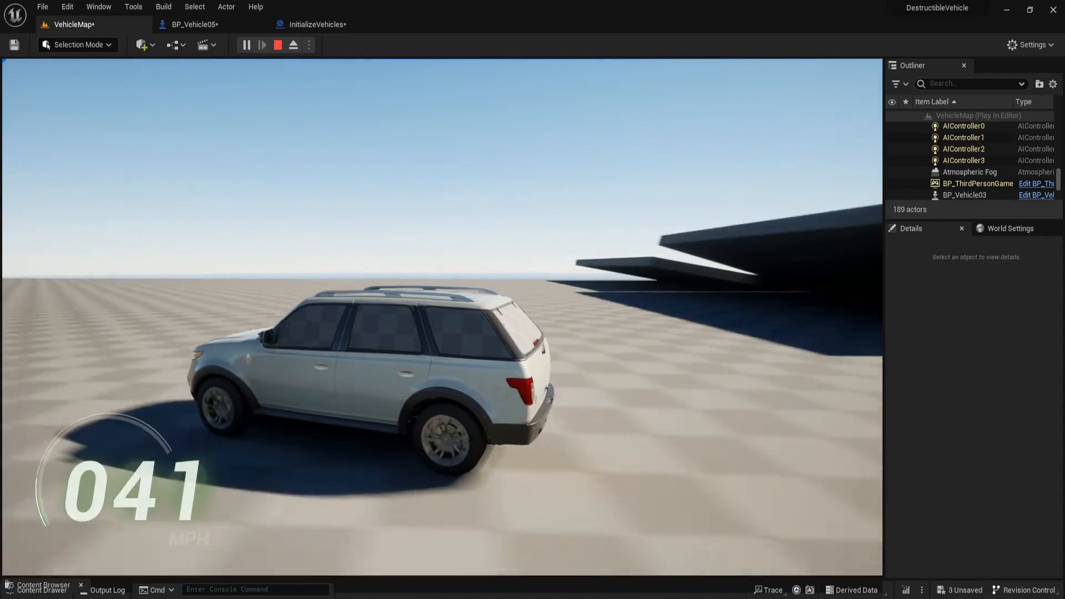
{"action": "key", "text": "s"}
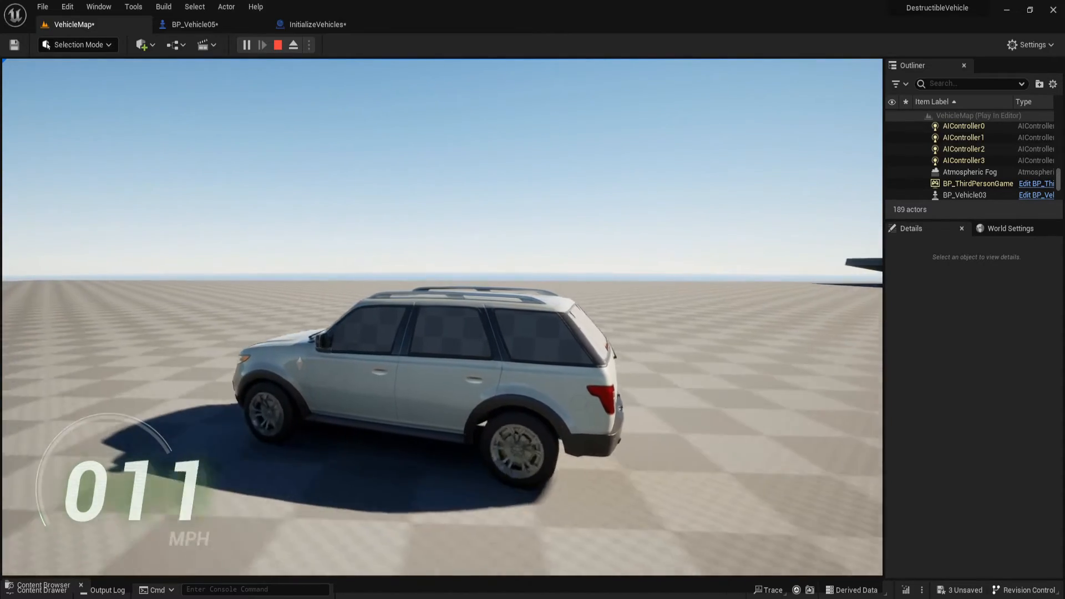
{"action": "key", "text": "w"}
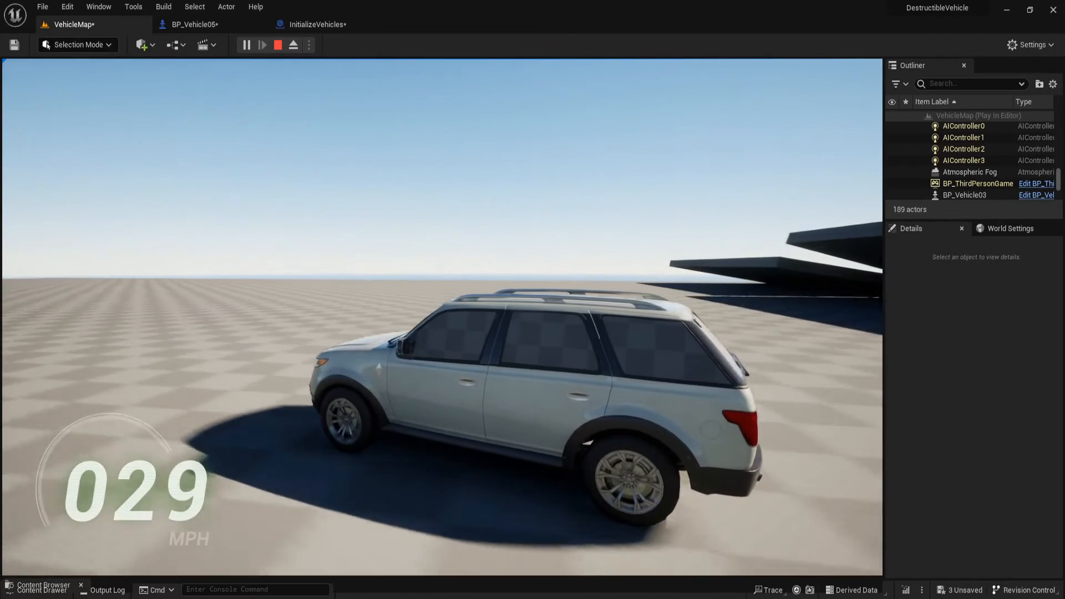
{"action": "key", "text": "Escape"}
Open the ABP_Proxy_Post_vehCar_vehicle05 animation Blueprint from the vehCar_vehicle05 Animation folder
{"action": "key", "text": "ctrl+space"}
{"action": "scroll", "coordinate": [132, 474], "scroll_direction": "down", "scroll_amount": 2}
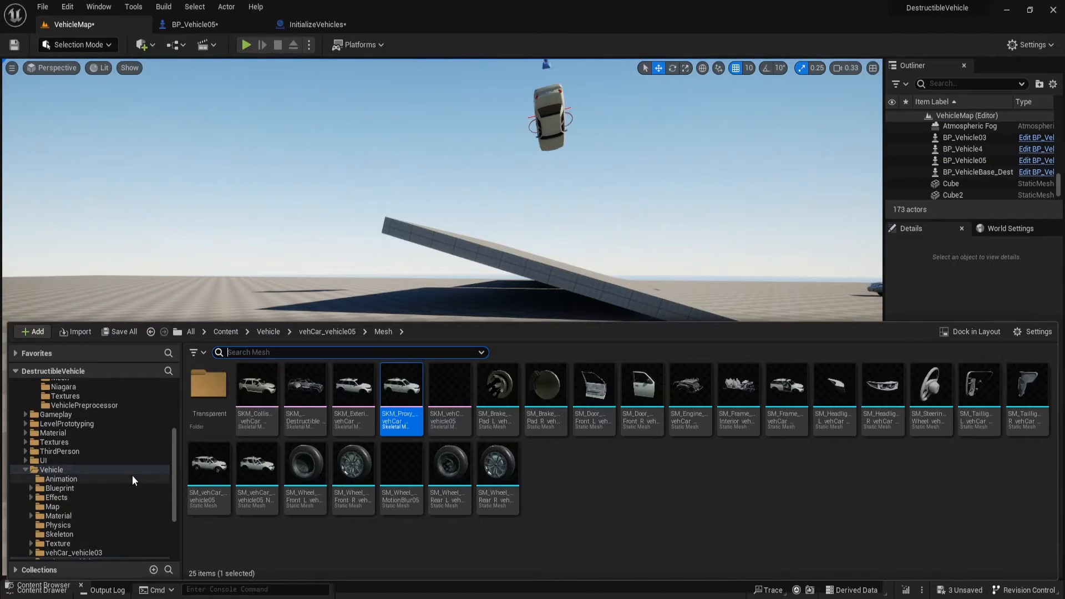
{"action": "left_click", "coordinate": [64, 480]}
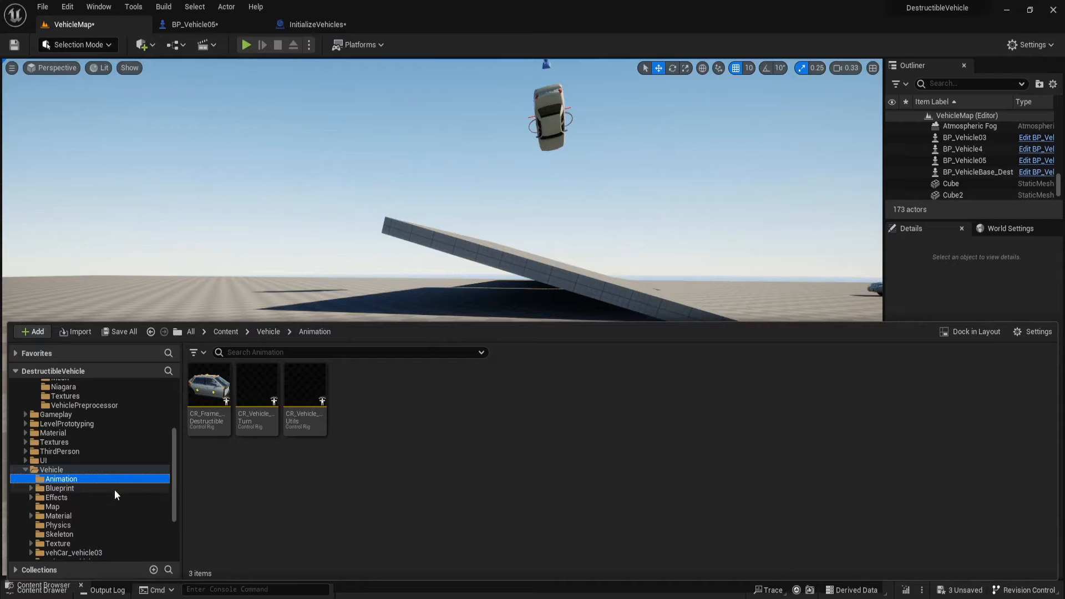
{"action": "scroll", "coordinate": [115, 489], "scroll_direction": "down", "scroll_amount": 5}
{"action": "left_click", "coordinate": [102, 473]}
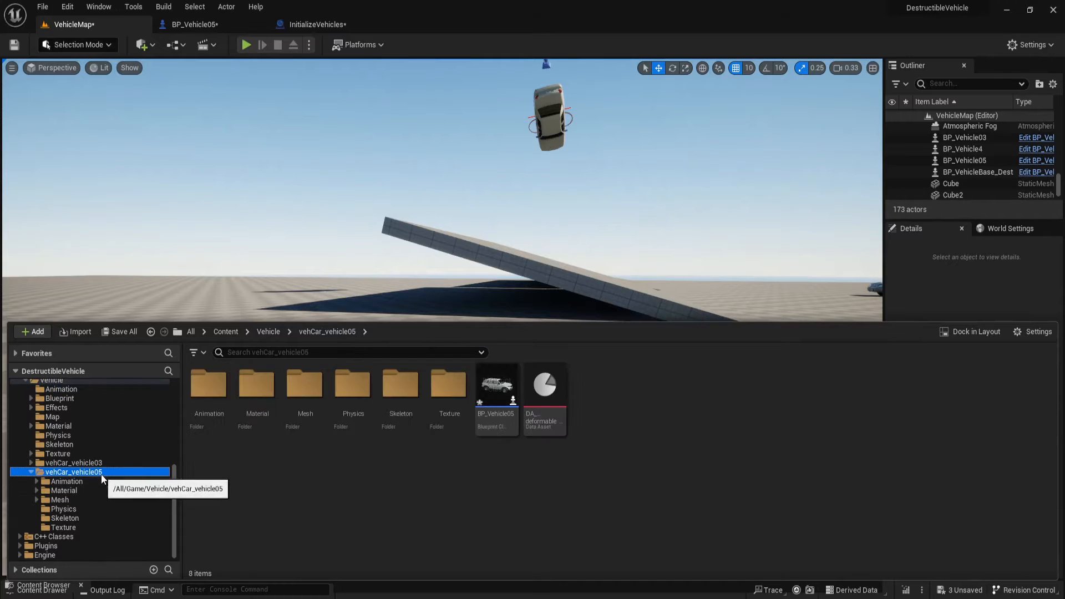
{"action": "double_click", "coordinate": [204, 404]}
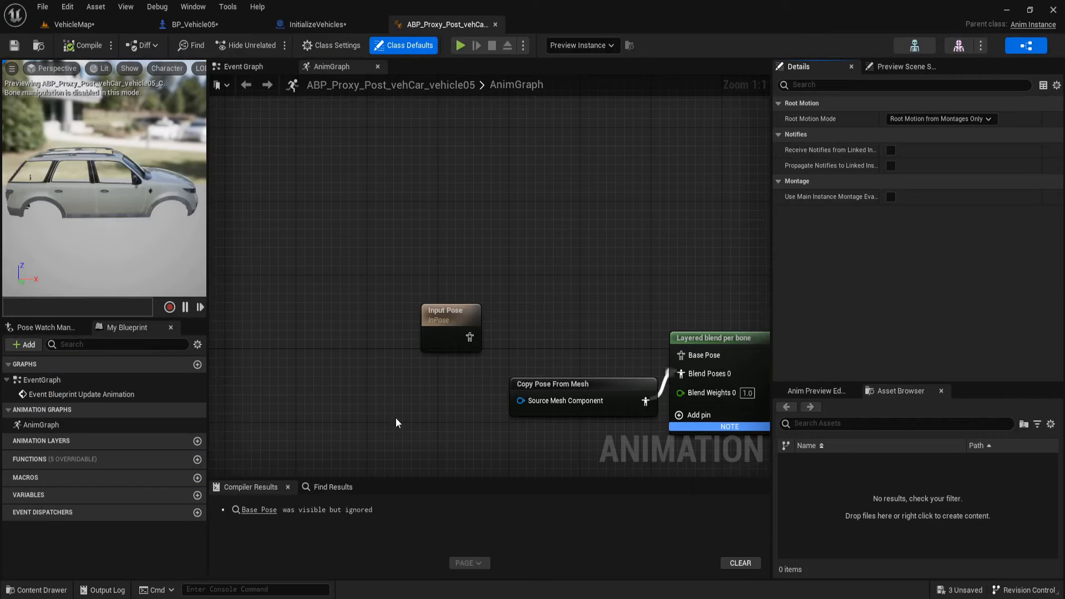
Add a Copy Pose Rotations node between Input Pose and the Base Pose input of Layered blend per bone
{"action": "right_click_drag", "start_coordinate": [395, 417], "coordinate": [386, 302]}
{"action": "left_click_drag", "start_coordinate": [411, 221], "coordinate": [257, 209]}
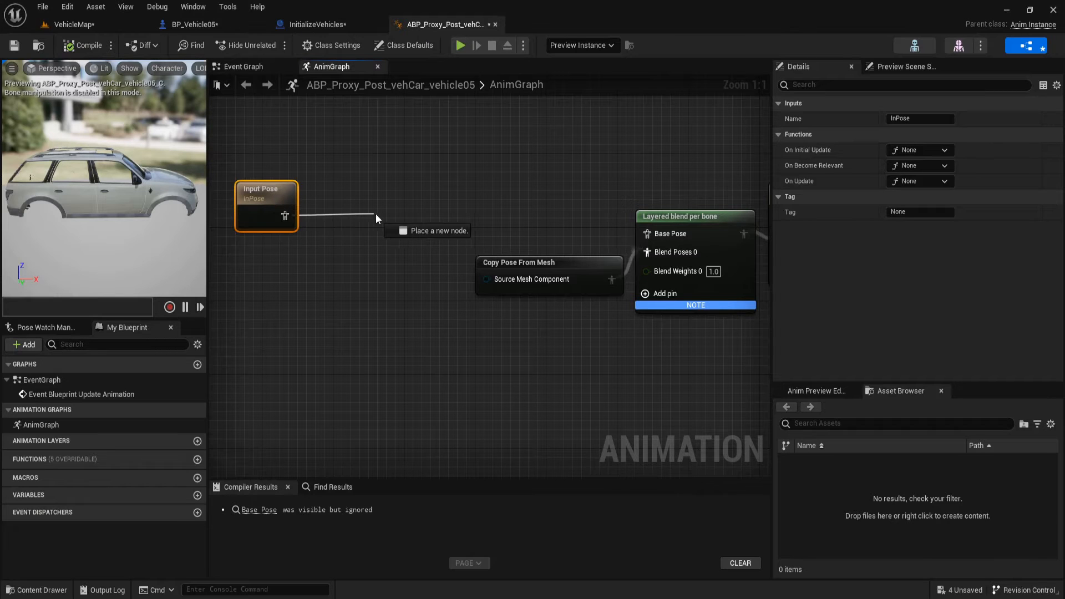
{"action": "left_click_drag", "start_coordinate": [376, 217], "coordinate": [388, 214]}
{"action": "type", "text": "copy"}
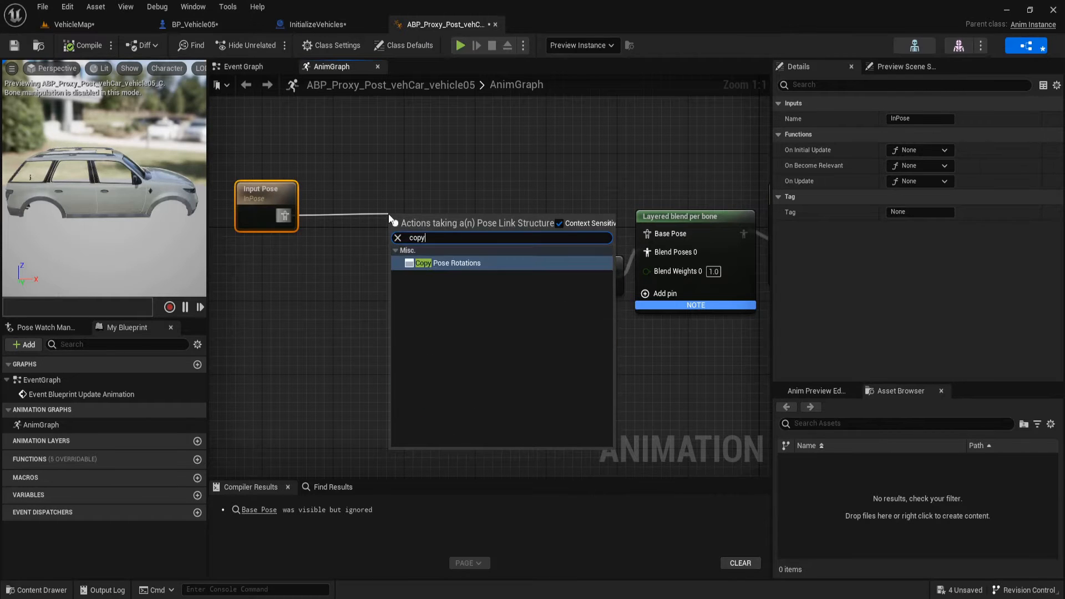
{"action": "key", "text": "Return"}
{"action": "left_click_drag", "start_coordinate": [443, 227], "coordinate": [431, 202]}
{"action": "key", "text": "q"}
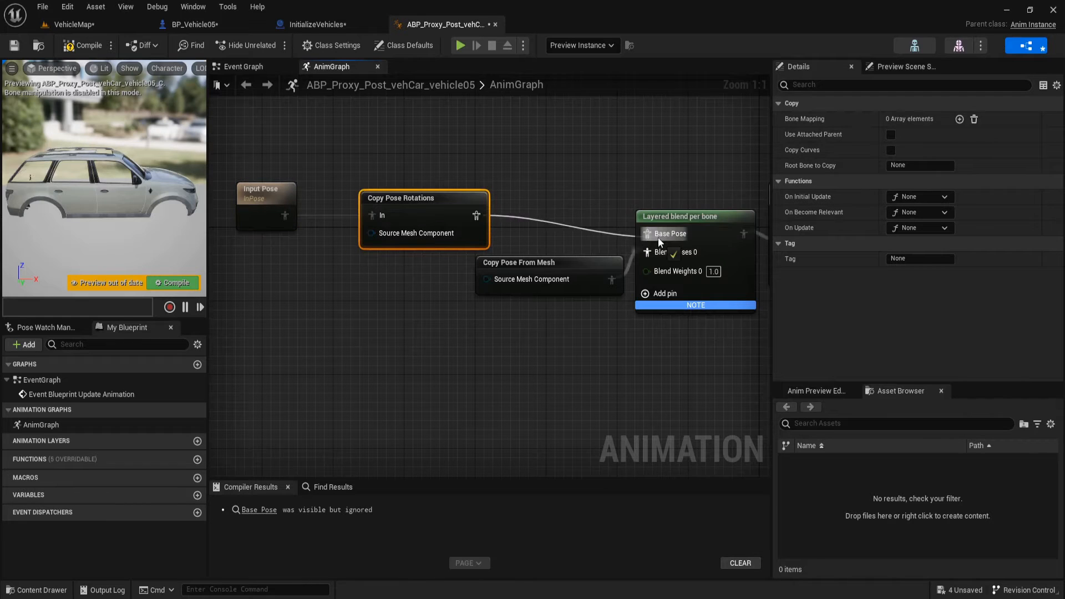
{"action": "left_click_drag", "start_coordinate": [658, 237], "coordinate": [659, 237]}
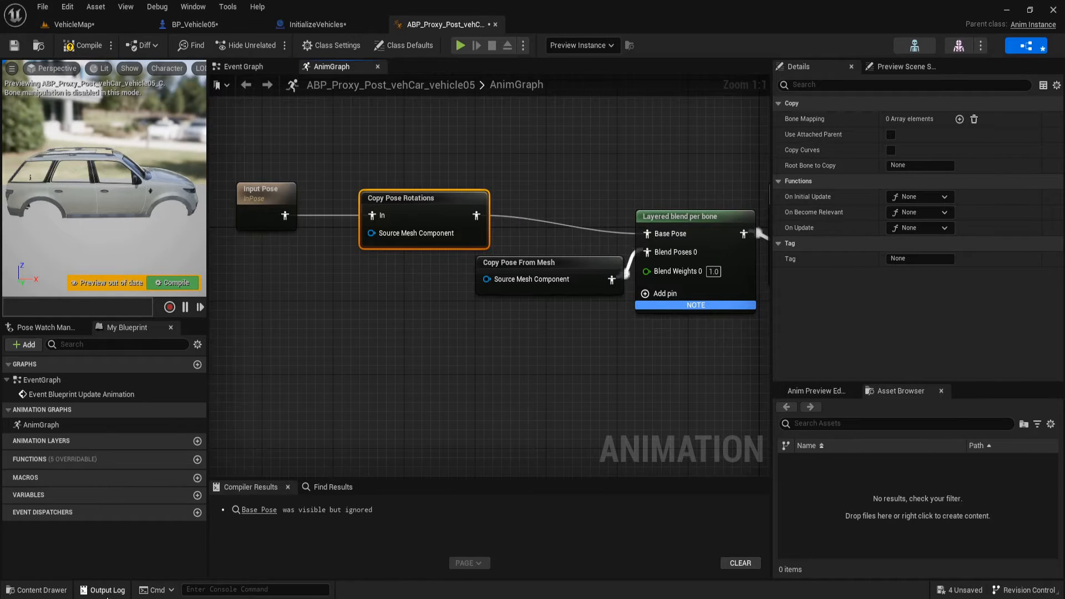
Switch to the CitySampleNanite project and open its ABP_Proxy_Post_vehCar_vehicle05 from the vehCar_vehicle05 Animation folder
{"action": "mouse_move", "coordinate": [123, 598]}
{"action": "left_click", "coordinate": [122, 555]}
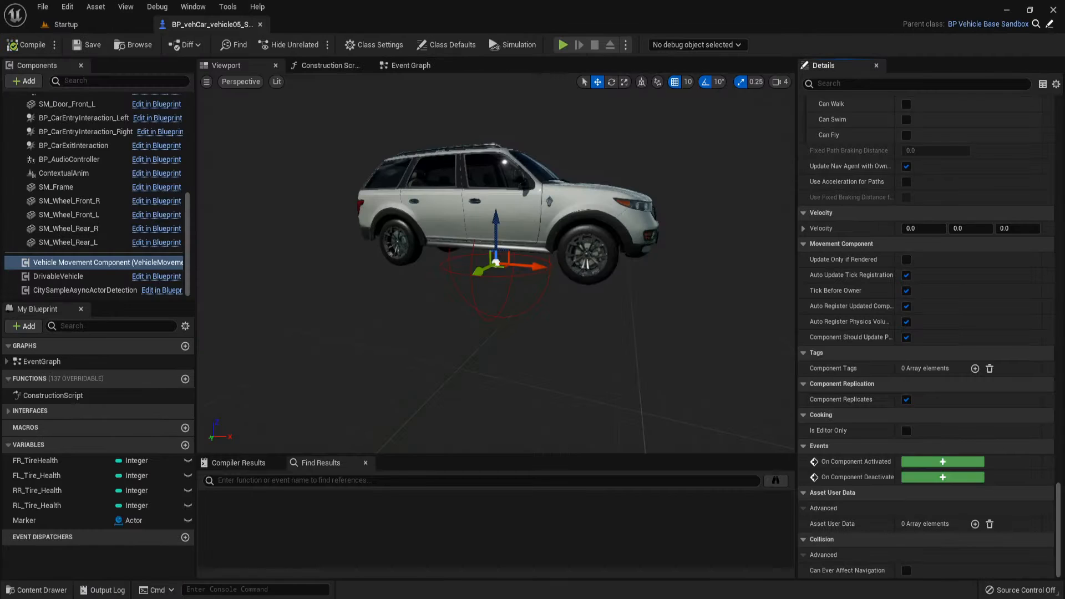
{"action": "left_click", "coordinate": [133, 46]}
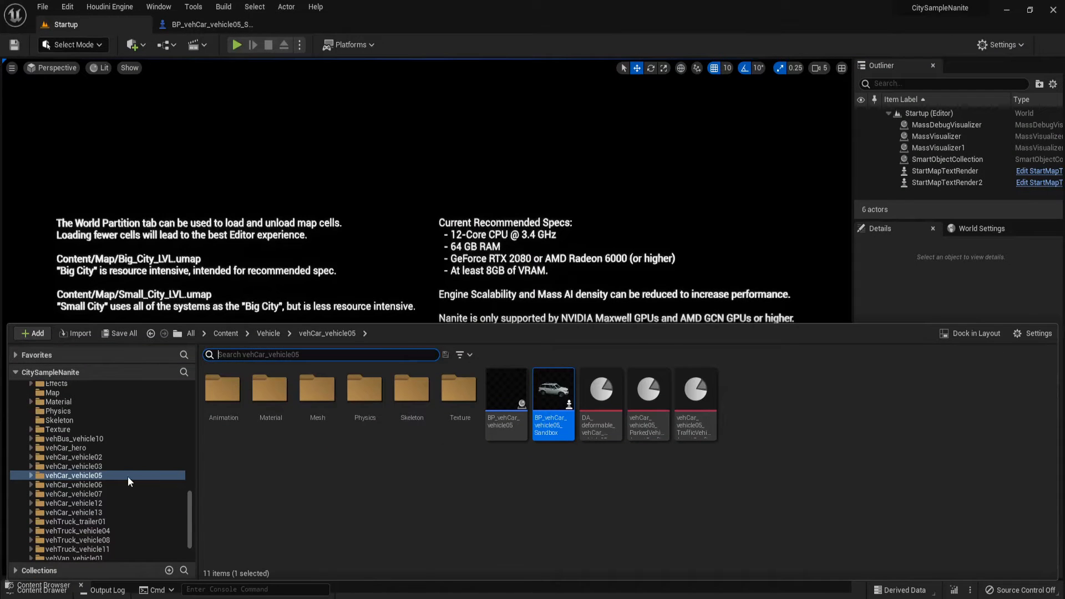
{"action": "double_click", "coordinate": [223, 389]}
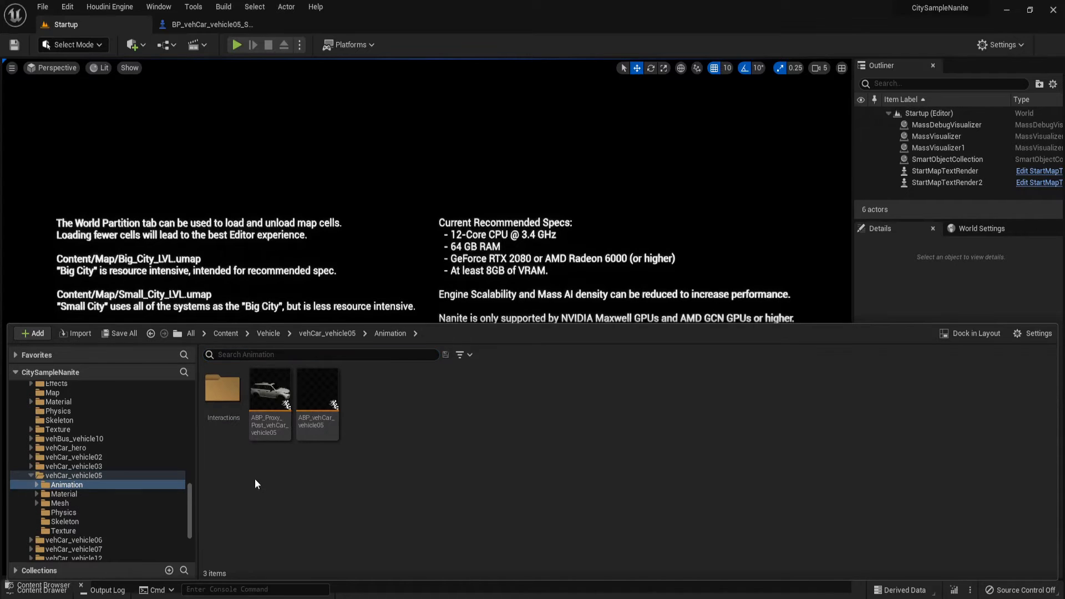
{"action": "left_click", "coordinate": [270, 386]}
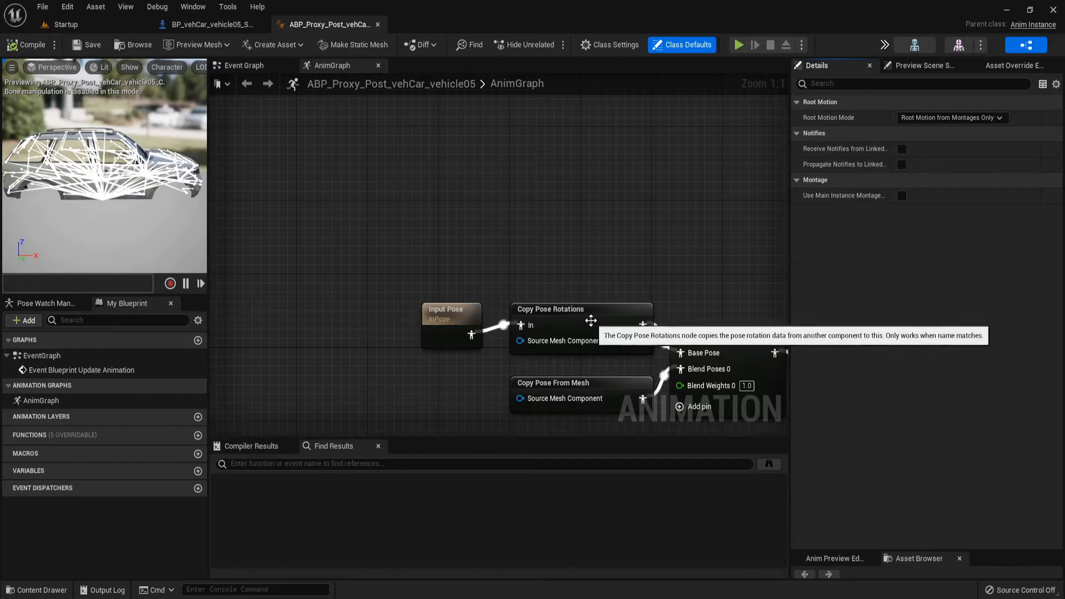
Copy the Bone Mapping array from the City Sample's Copy Pose Rotations node into the new node in the DestructibleVehicle project
{"action": "left_click", "coordinate": [523, 317]}
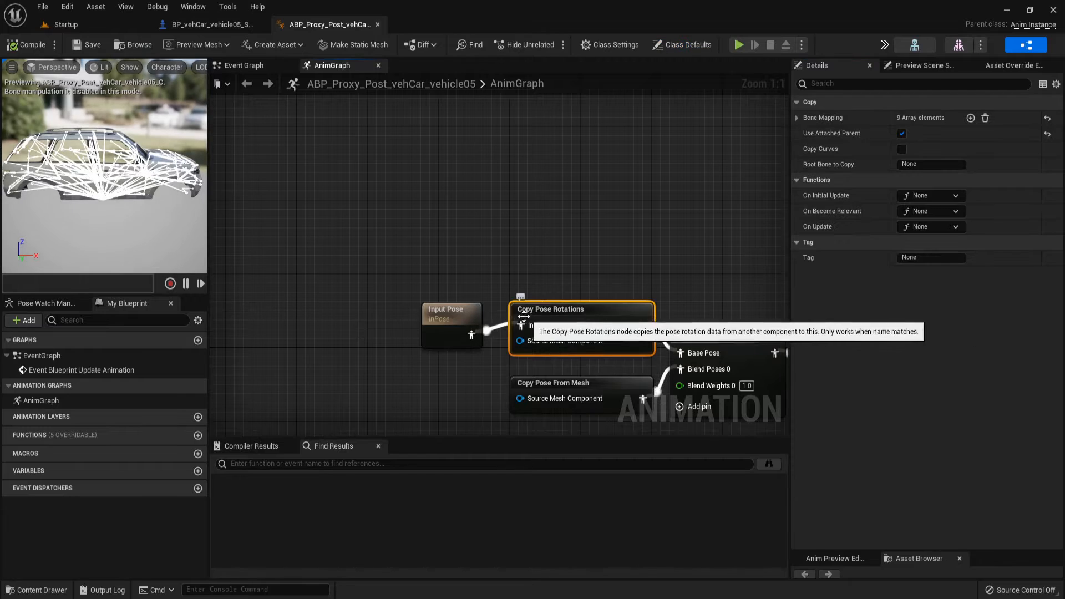
{"action": "right_click", "coordinate": [851, 114]}
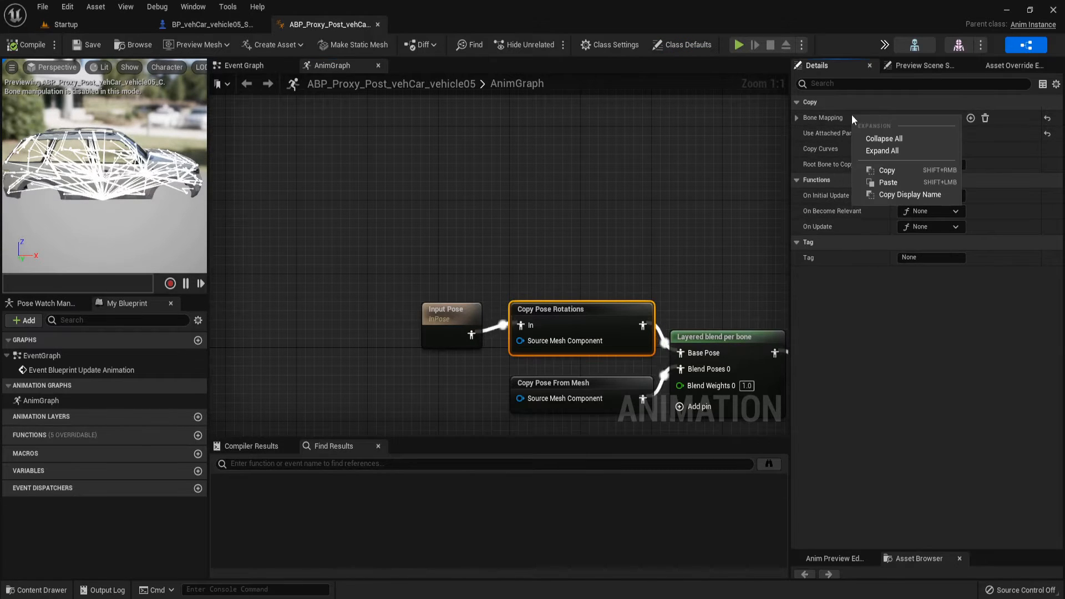
{"action": "left_click", "coordinate": [879, 169]}
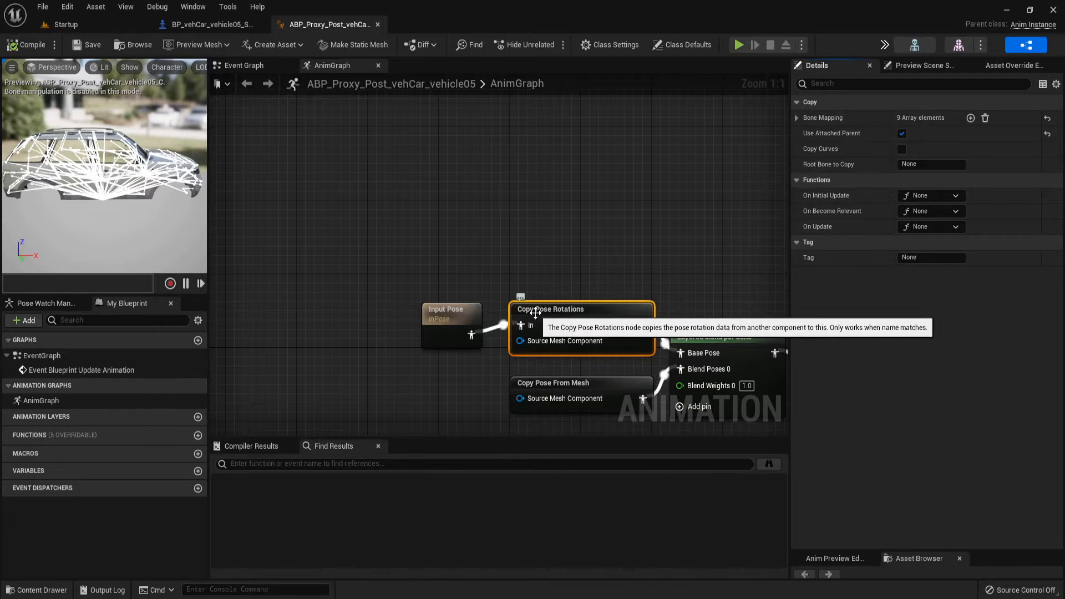
{"action": "right_click_drag", "start_coordinate": [641, 287], "coordinate": [544, 197]}
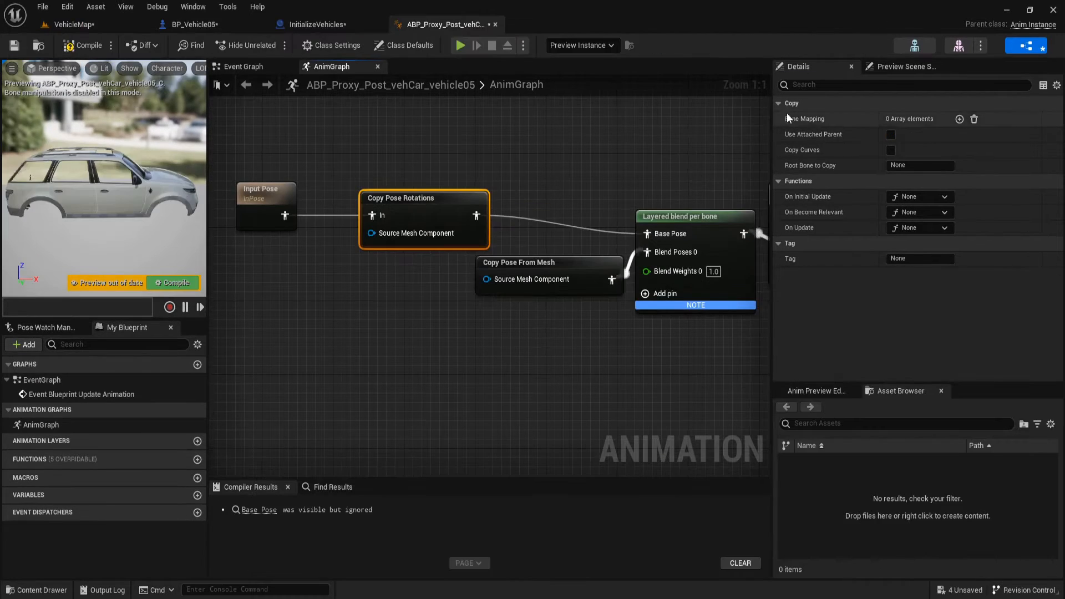
{"action": "right_click", "coordinate": [838, 122]}
{"action": "left_click", "coordinate": [872, 140]}
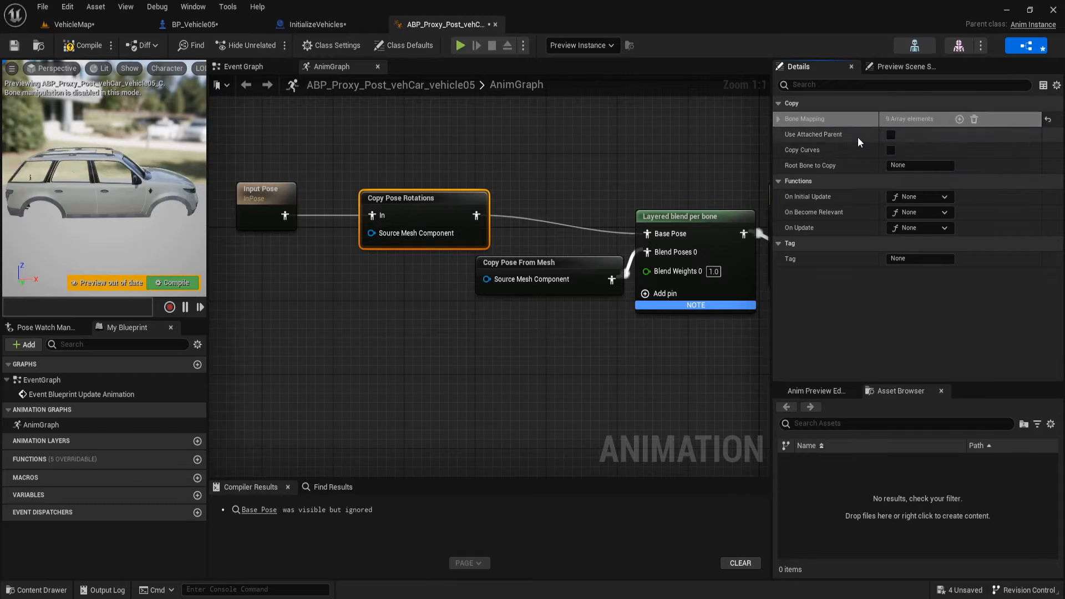
Enable Use Attached Parent on the Copy Pose Rotations node and compile the animation Blueprint
{"action": "left_click", "coordinate": [891, 136]}
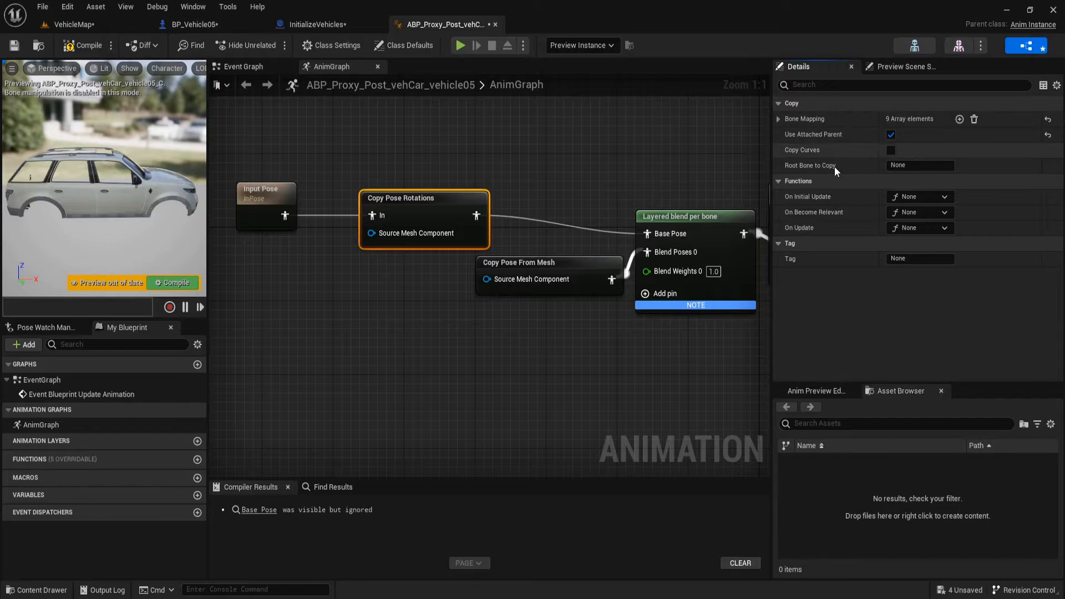
{"action": "scroll", "coordinate": [515, 218], "scroll_direction": "down", "scroll_amount": 3}
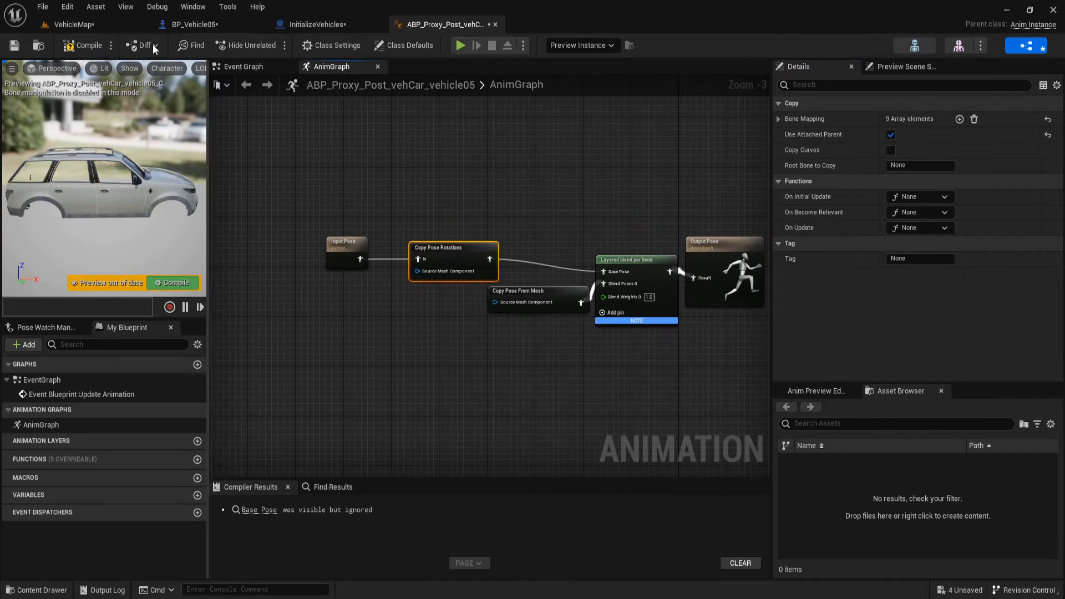
{"action": "left_click", "coordinate": [84, 47]}
{"action": "left_click", "coordinate": [474, 185]}
Open ABP_vehCar_vehicle05 from the same Animation folder and examine the wheel controller nodes in its AnimGraph
{"action": "key", "text": "ctrl+space"}
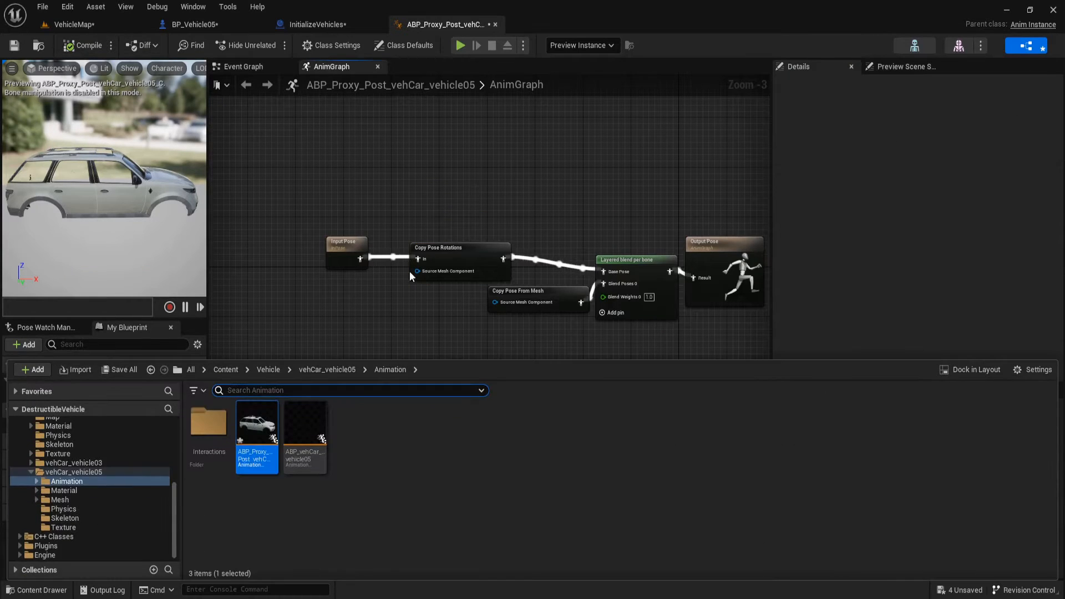
{"action": "double_click", "coordinate": [307, 435]}
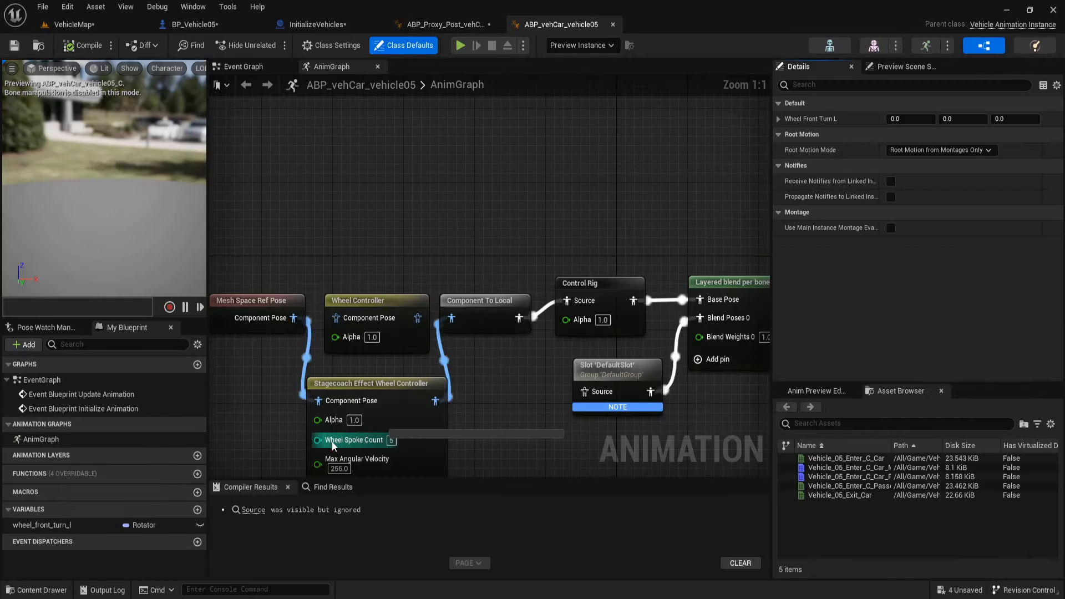
{"action": "right_click_drag", "start_coordinate": [491, 366], "coordinate": [631, 284]}
{"action": "right_click_drag", "start_coordinate": [572, 302], "coordinate": [474, 315]}
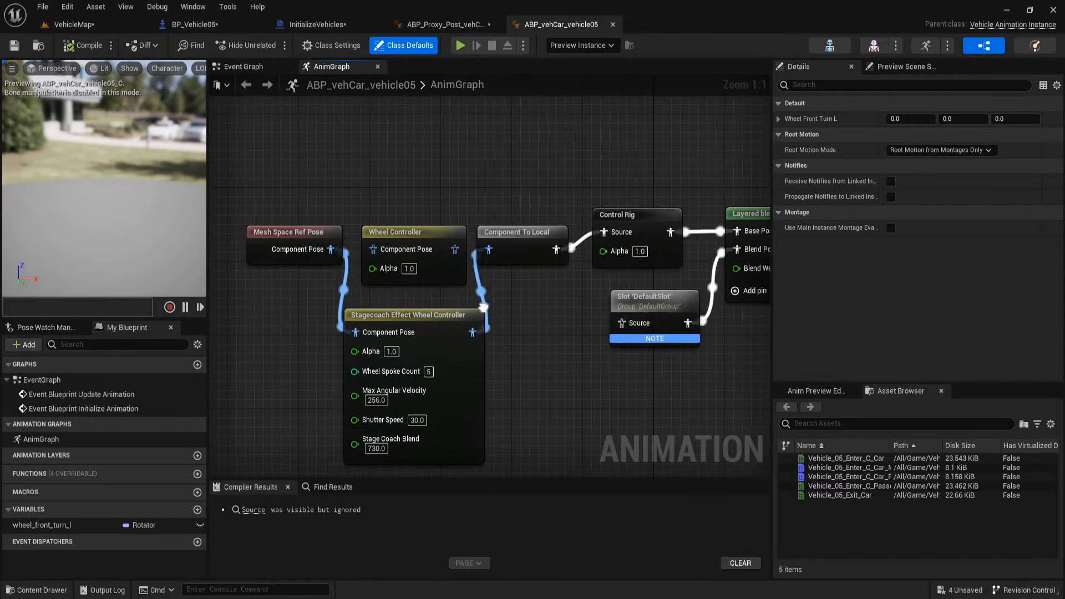
Reroute the component pose through the Wheel Controller node instead of the Stagecoach Effect Wheel Controller and compile ABP_vehCar_vehicle05
{"action": "left_click", "coordinate": [400, 321]}
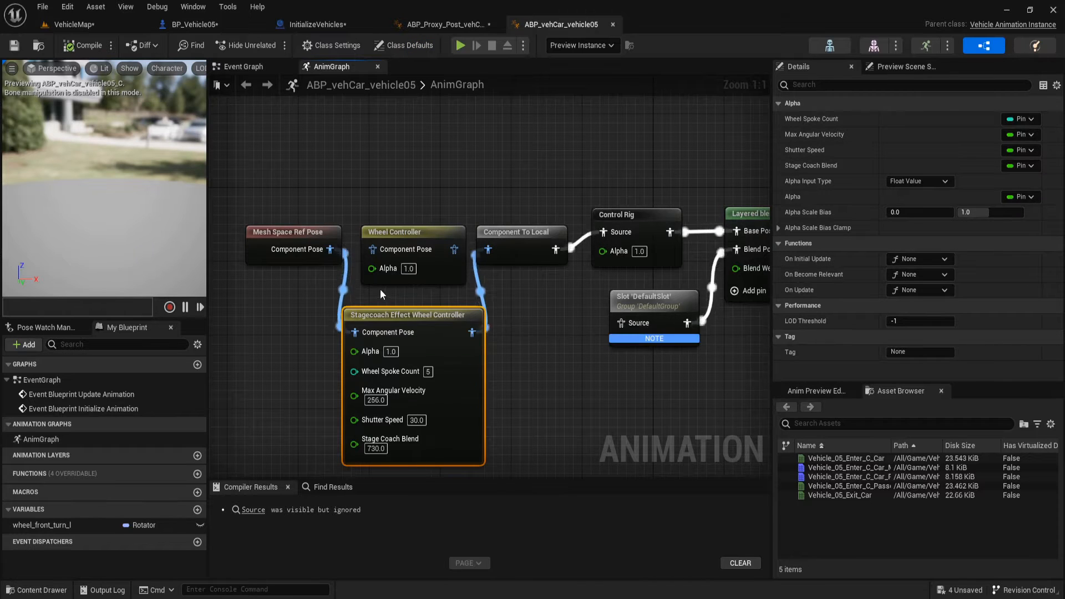
{"action": "left_click_drag", "start_coordinate": [322, 255], "coordinate": [491, 251], "text": "ctrl"}
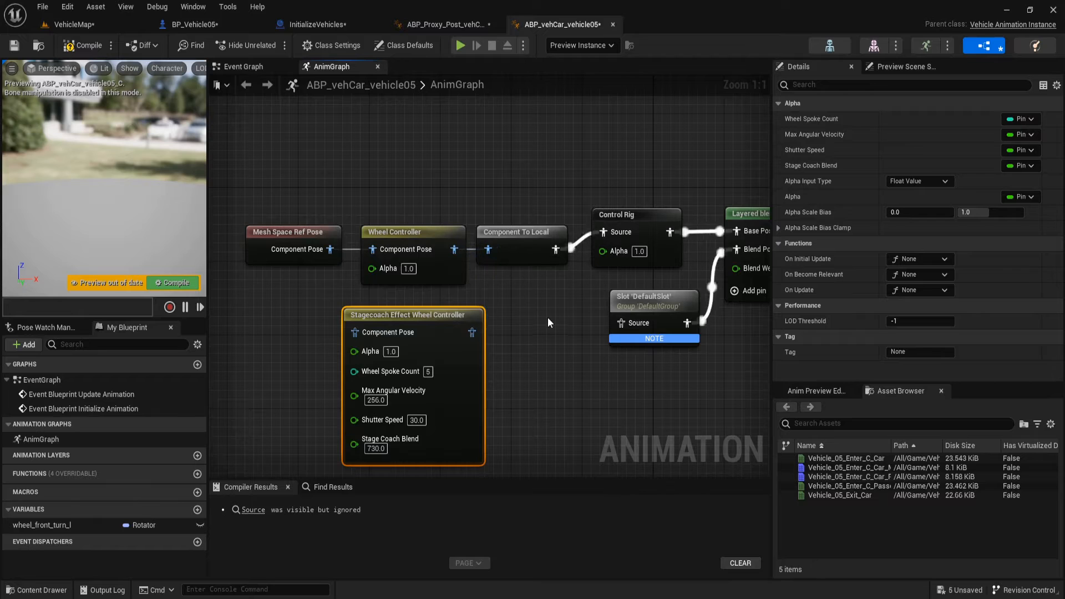
{"action": "left_click", "coordinate": [547, 318]}
{"action": "left_click", "coordinate": [95, 53]}
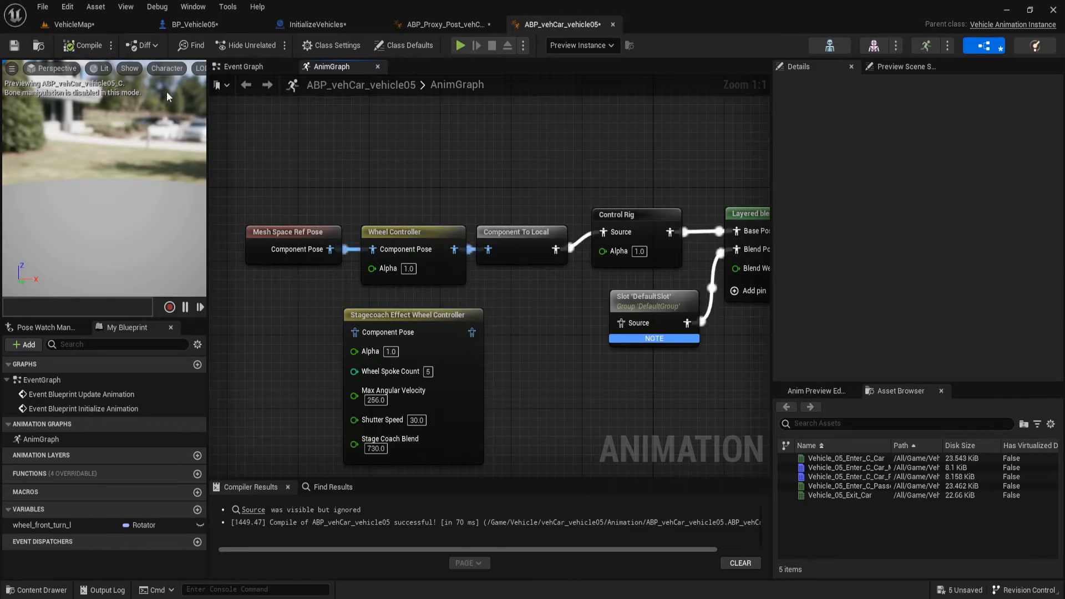
Return to VehicleMap and save all modified assets, including both vehicle05 animation Blueprints, BP_Vehicle05, InitializeVehicles and the map
{"action": "left_click", "coordinate": [109, 27]}
{"action": "key", "text": "ctrl+space"}
{"action": "left_click", "coordinate": [119, 331]}
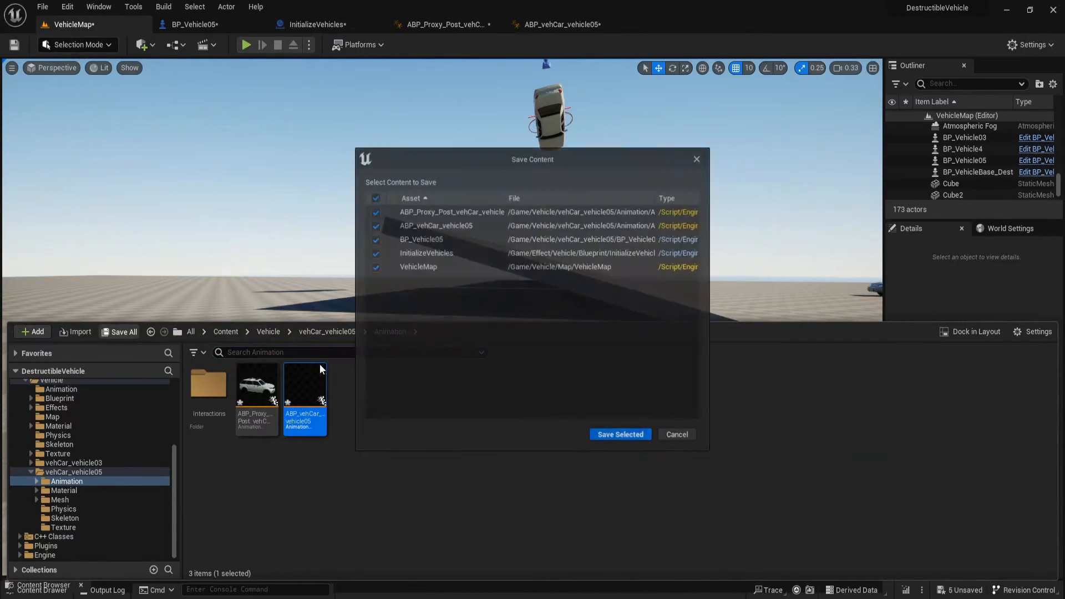
{"action": "left_click", "coordinate": [614, 437]}
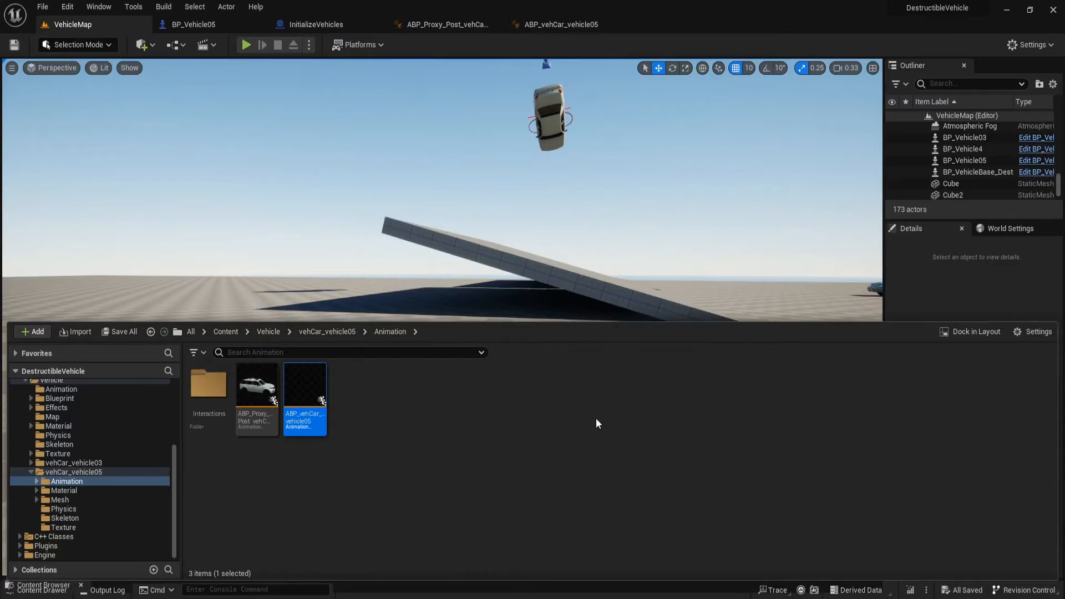
Start playing VehicleMap, run the character to the vehicle05 SUV and get in
{"action": "left_click", "coordinate": [392, 156]}
{"action": "left_click", "coordinate": [245, 44]}
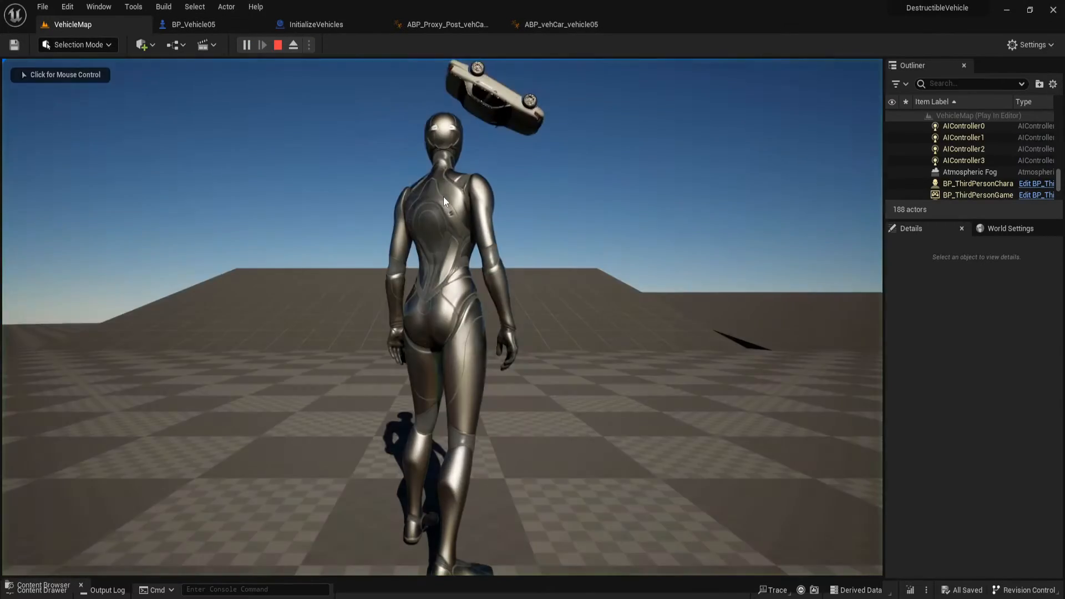
{"action": "left_click", "coordinate": [444, 197]}
{"action": "key", "text": "w"}
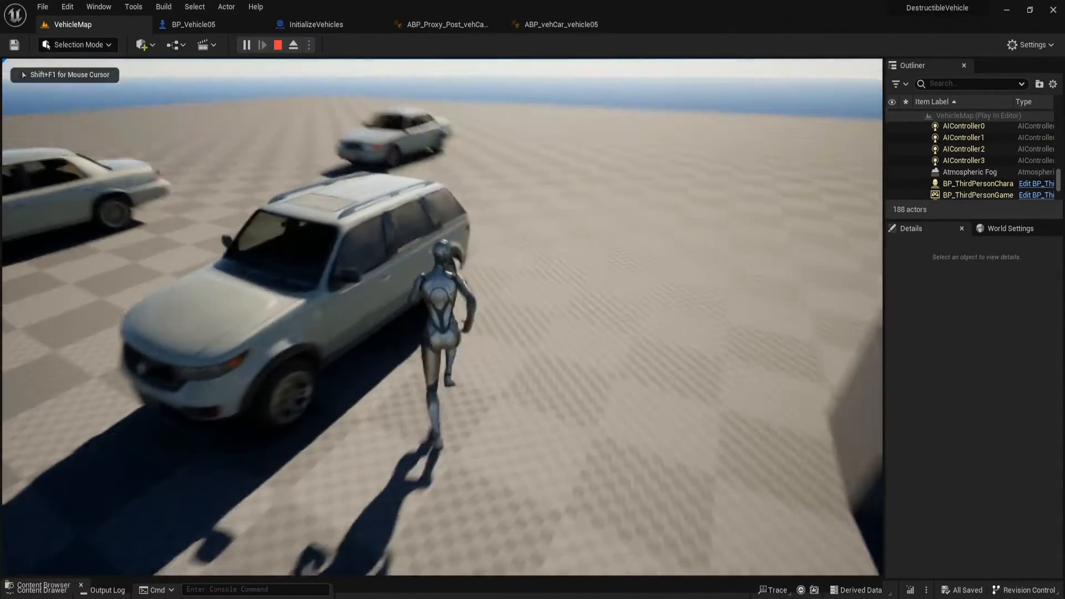
{"action": "key", "text": "e"}
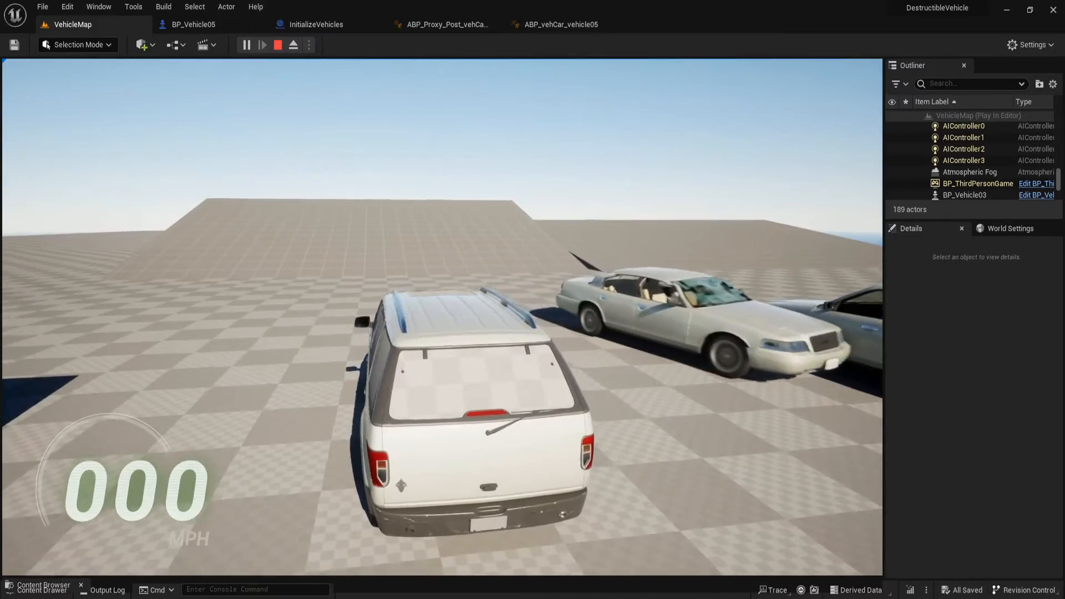
Drive the SUV around the map with turns in both directions to check its wheels and handling, and end the play session
{"action": "key", "text": "w"}
{"action": "key", "text": "a"}
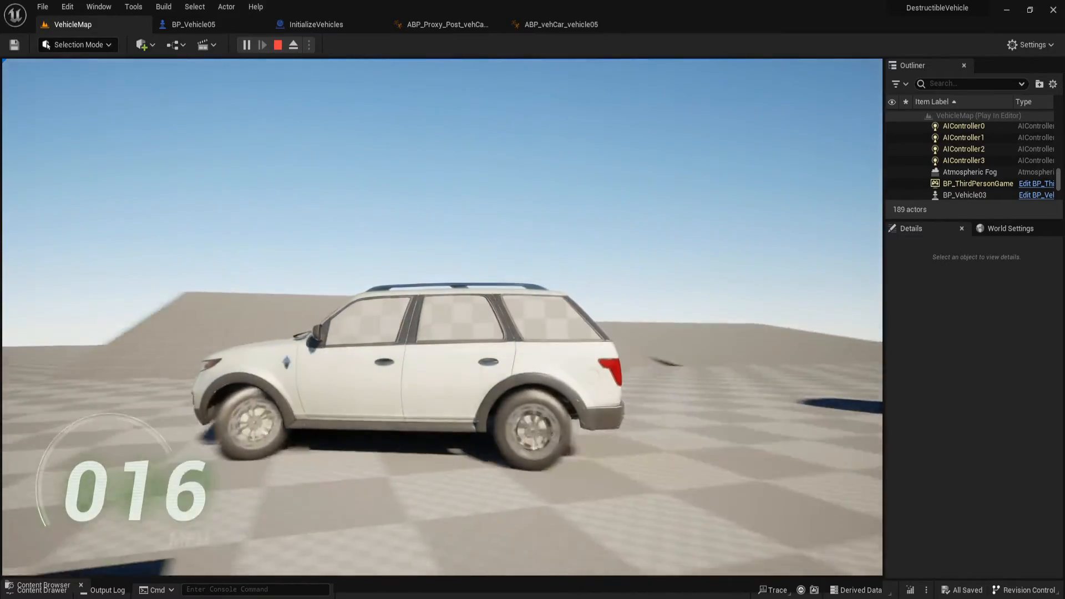
{"action": "key", "text": "w"}
{"action": "key", "text": "a"}
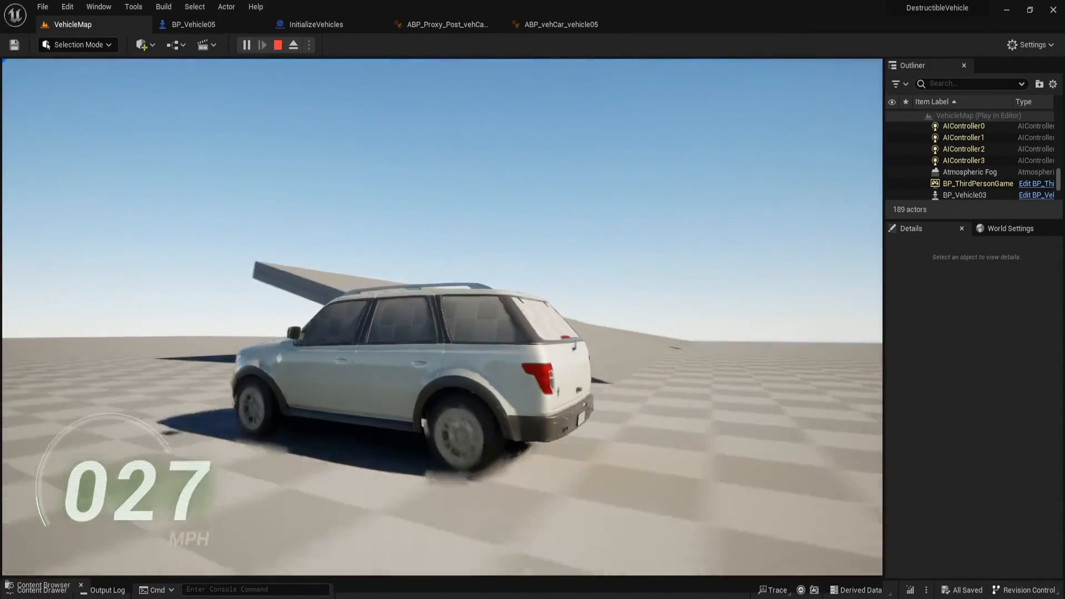
{"action": "key", "text": "w"}
{"action": "key", "text": "a"}
{"action": "key", "text": "d"}
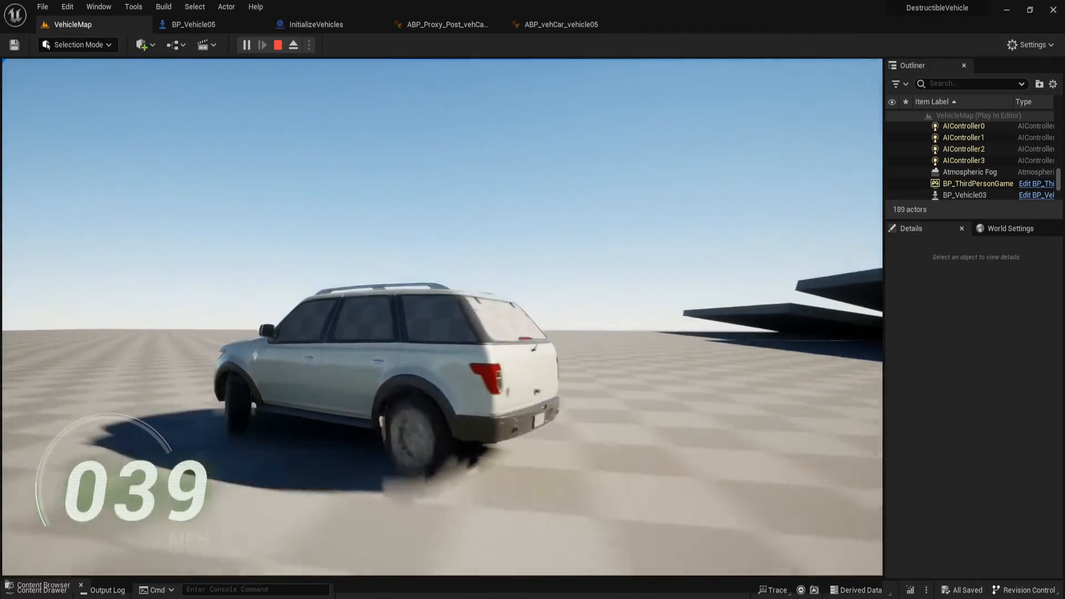
{"action": "key", "text": "d"}
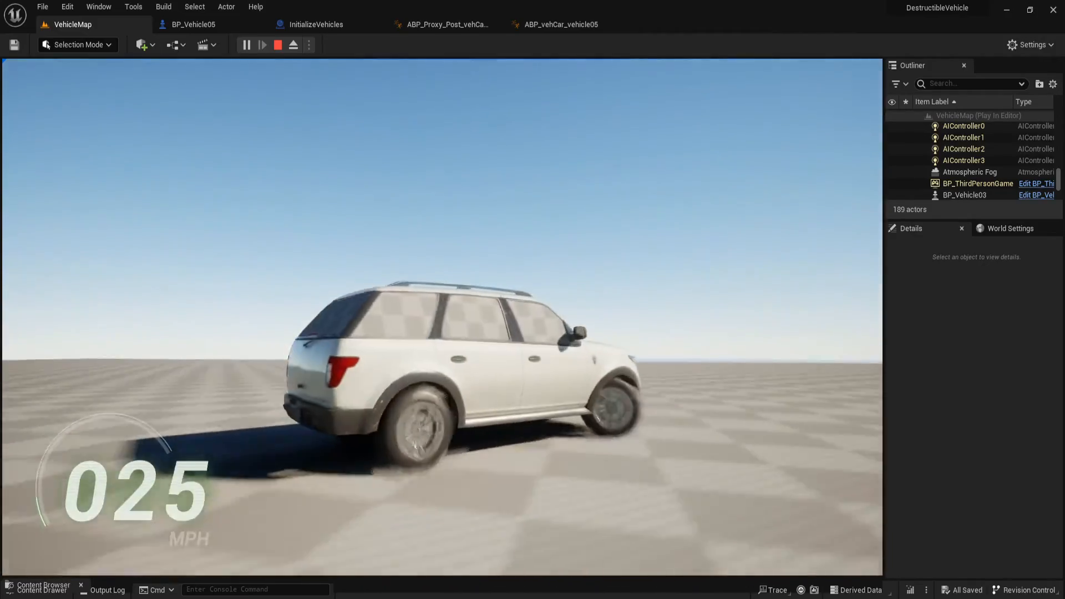
{"action": "key", "text": "w"}
{"action": "key", "text": "d"}
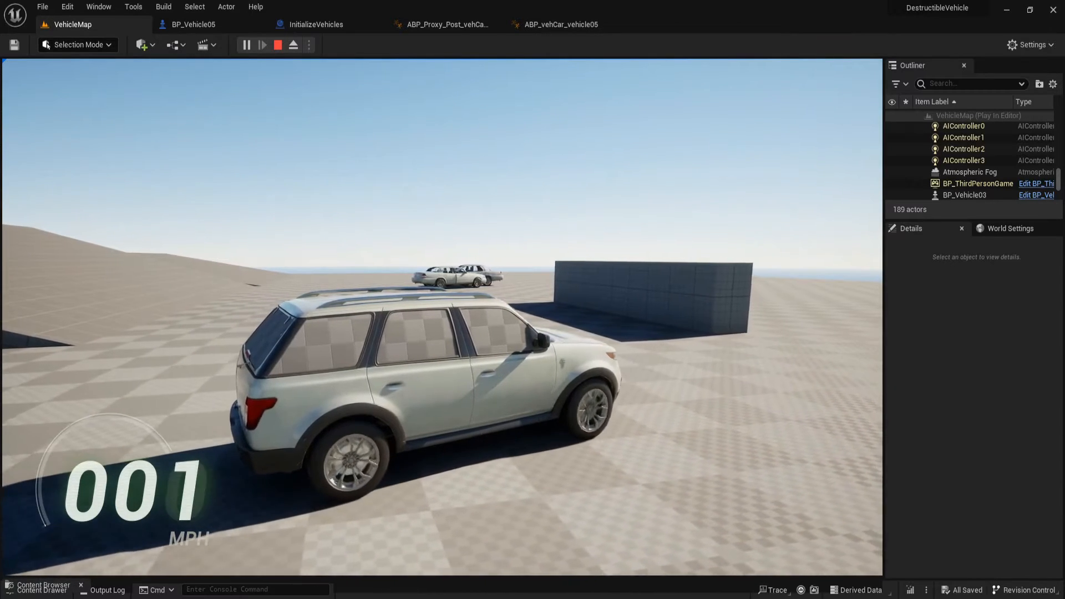
{"action": "key", "text": "Escape"}
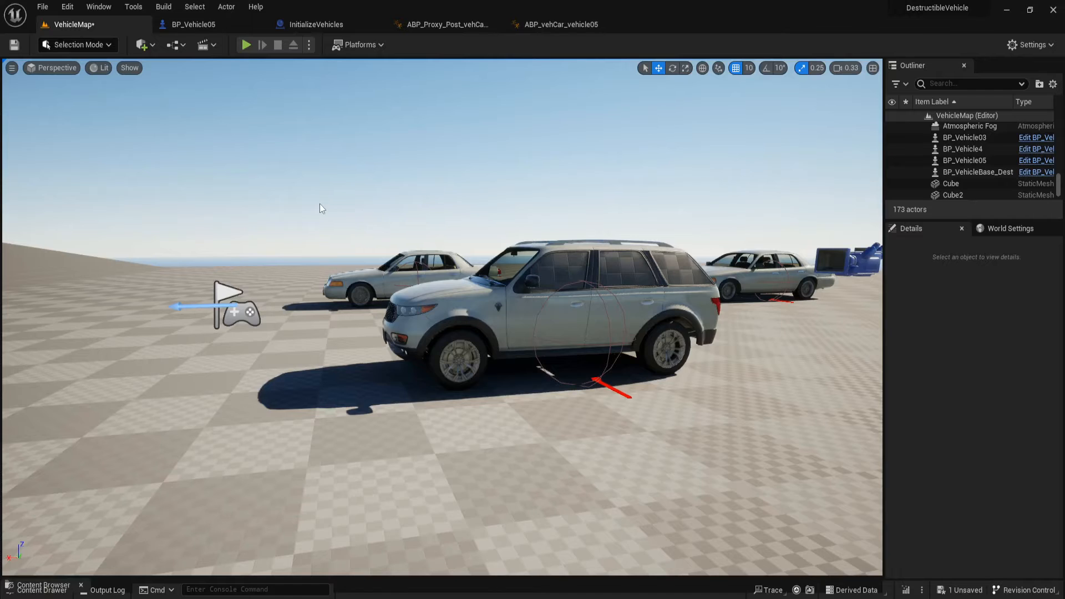
Locate the SM_All_Trans_vehCar_vehicle05 static mesh in the Transparent subfolder of vehCar_vehicle05's Mesh folder
{"action": "key", "text": "ctrl+space"}
{"action": "left_click", "coordinate": [83, 472]}
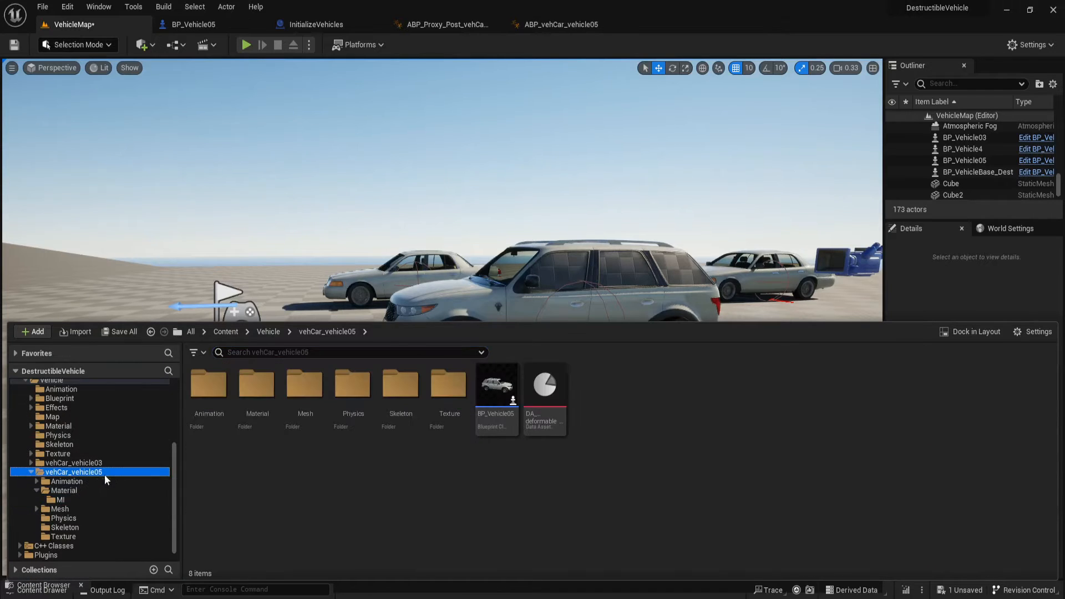
{"action": "left_click", "coordinate": [77, 508]}
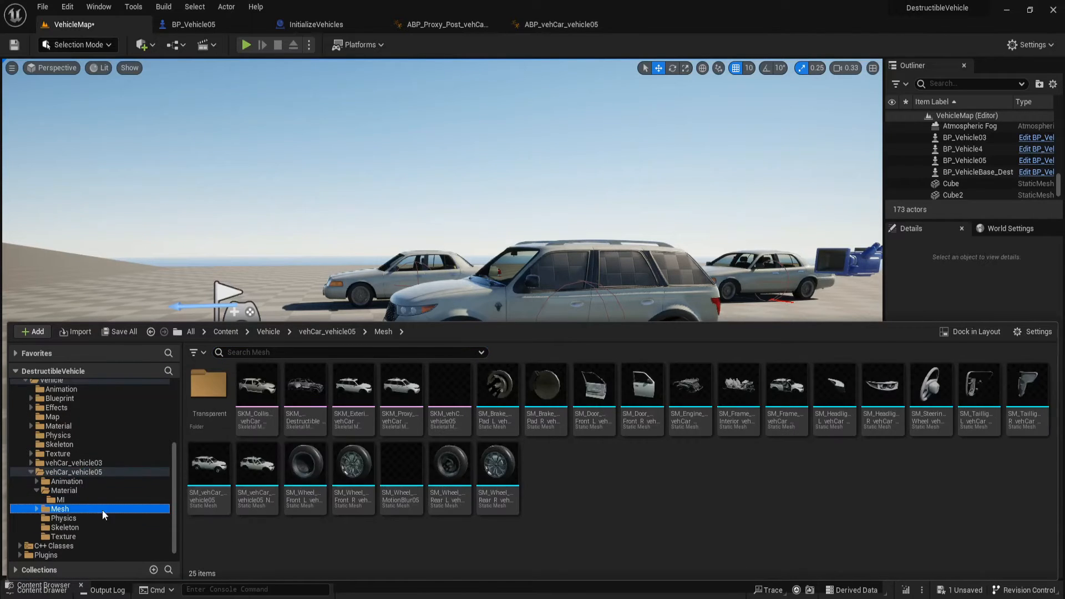
{"action": "left_click", "coordinate": [218, 397]}
{"action": "double_click", "coordinate": [218, 397]}
{"action": "left_click", "coordinate": [216, 390]}
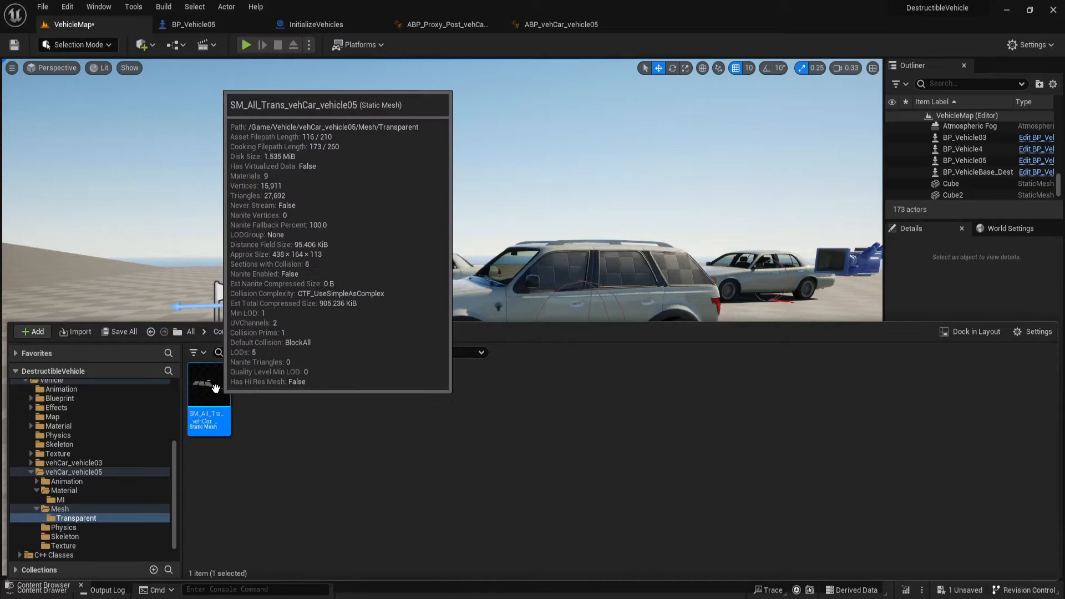
Open the SM_All_Trans_vehCar_vehicle05 static mesh and examine its window glass and material slots
{"action": "double_click", "coordinate": [216, 390]}
{"action": "scroll", "coordinate": [265, 281], "scroll_direction": "up", "scroll_amount": 4}
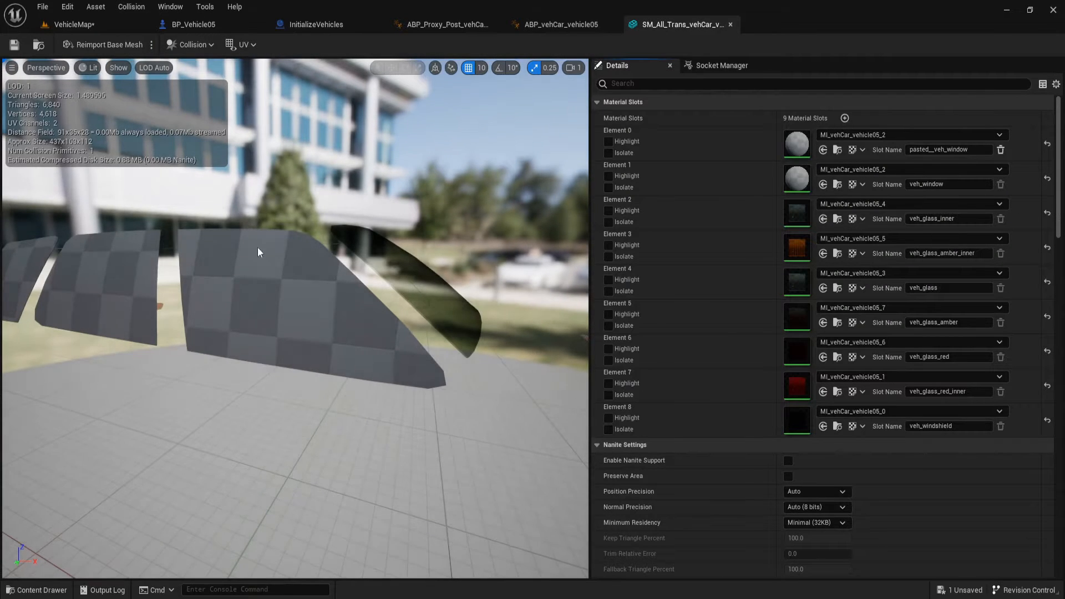
{"action": "left_click_drag", "start_coordinate": [317, 282], "coordinate": [353, 287]}
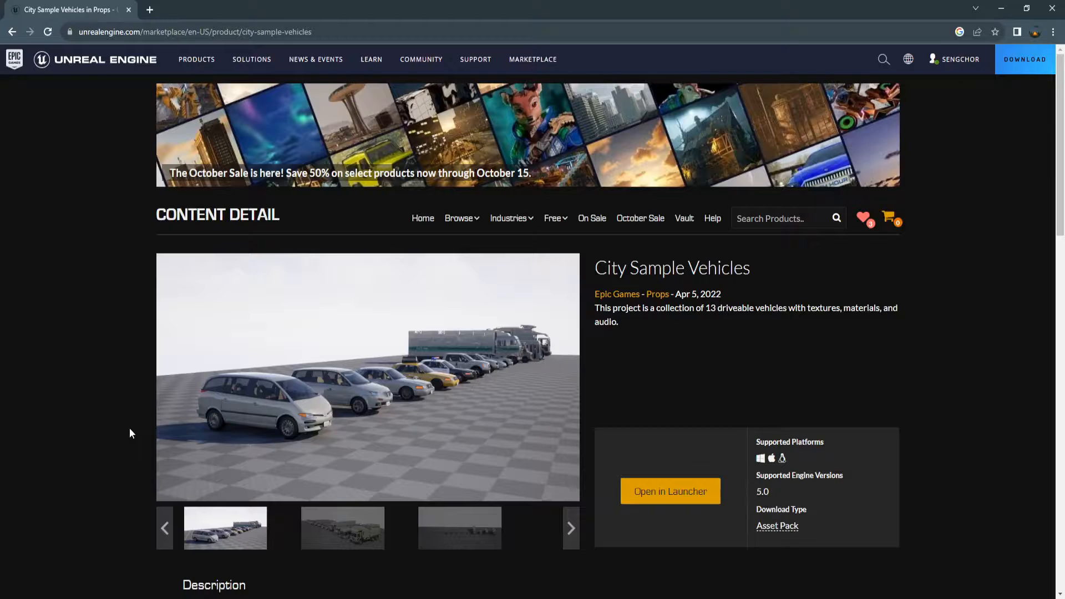
Review the City Sample Vehicles product page on the Unreal Engine Marketplace in the browser
{"action": "scroll", "coordinate": [138, 358], "scroll_direction": "down", "scroll_amount": 2}
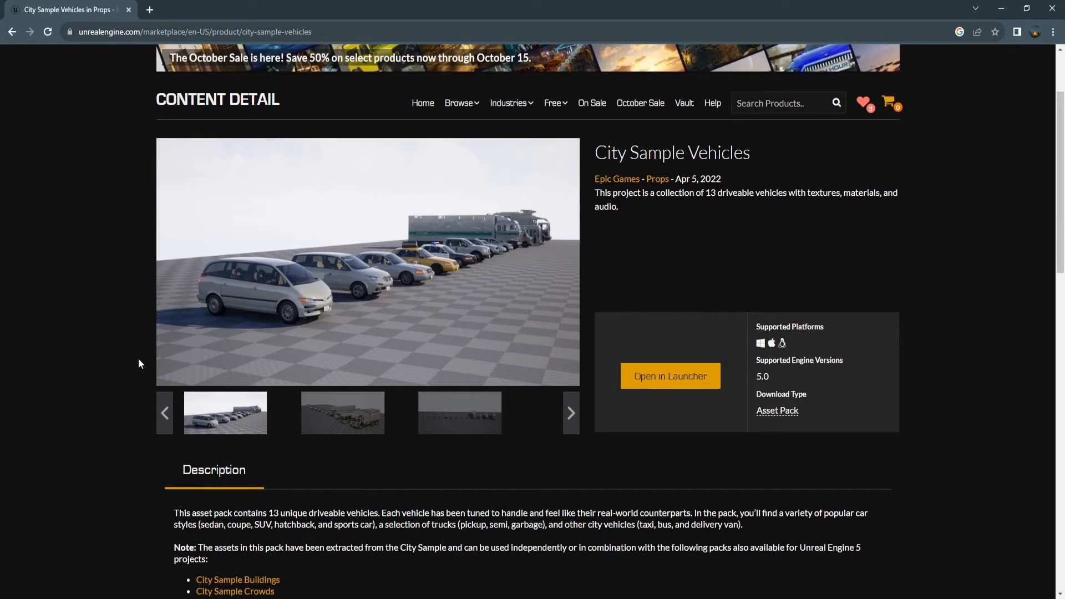
{"action": "left_click_drag", "start_coordinate": [599, 153], "coordinate": [725, 153]}
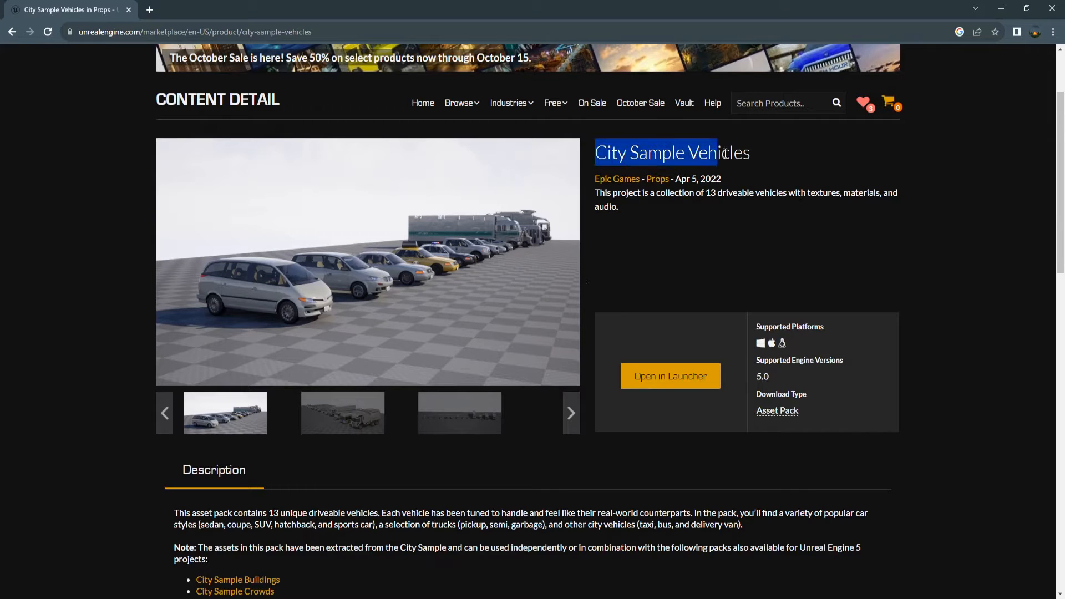
{"action": "scroll", "coordinate": [696, 192], "scroll_direction": "up", "scroll_amount": 2}
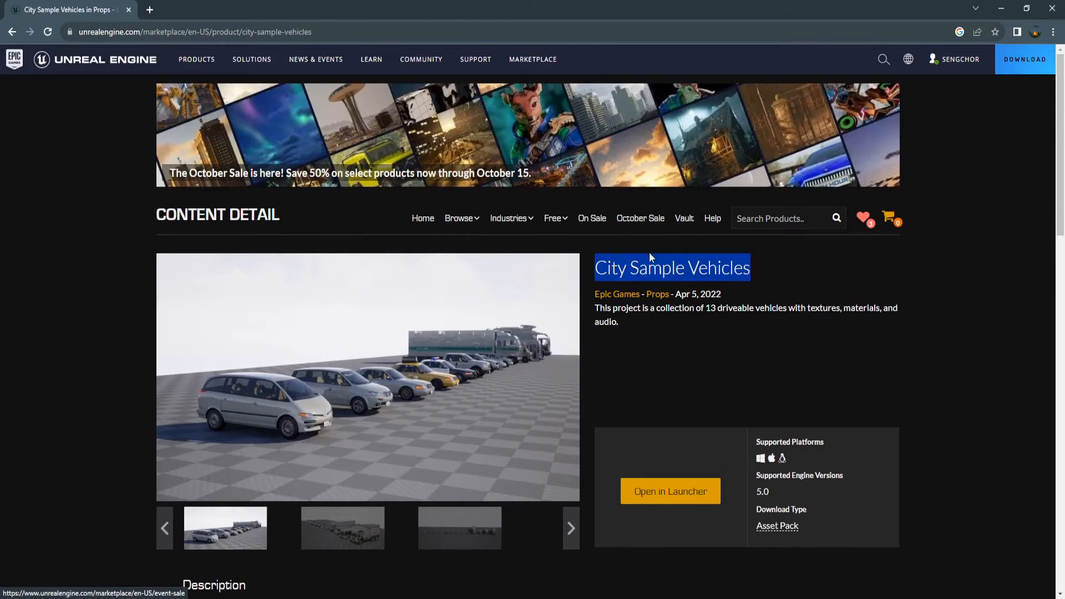
{"action": "left_click", "coordinate": [1000, 8]}
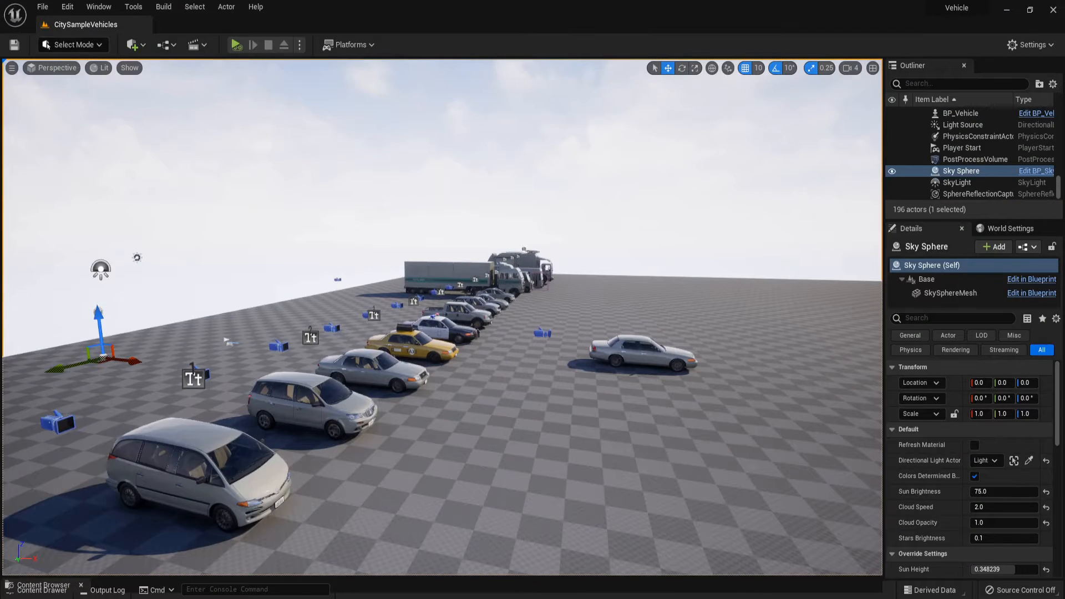
{"action": "right_click_drag", "start_coordinate": [513, 294], "coordinate": [483, 290]}
{"action": "key", "text": "q"}
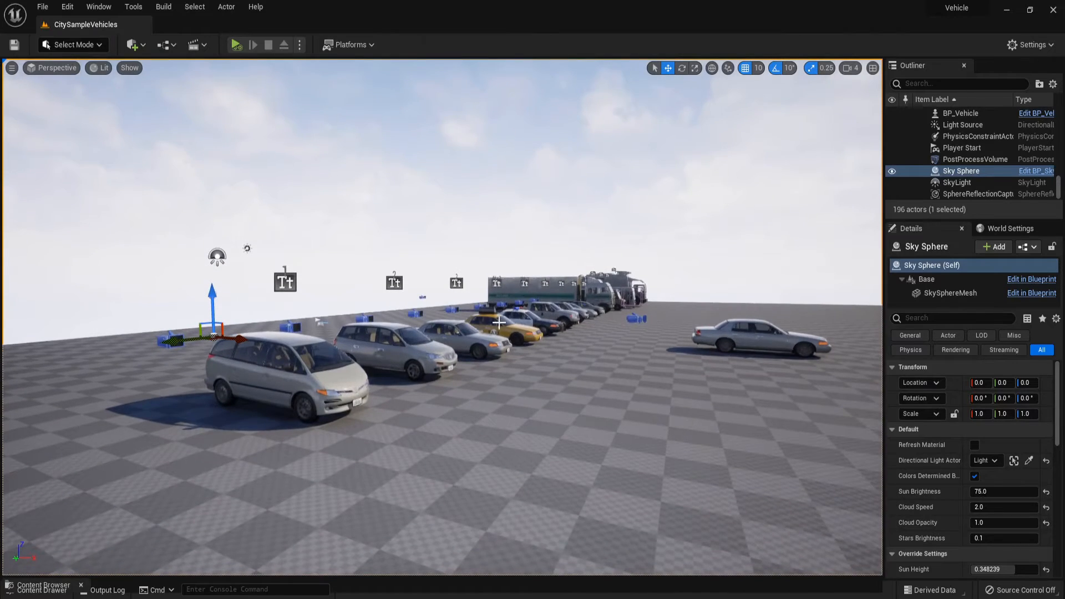
{"action": "right_click_drag", "start_coordinate": [537, 316], "coordinate": [561, 320]}
{"action": "key", "text": "d"}
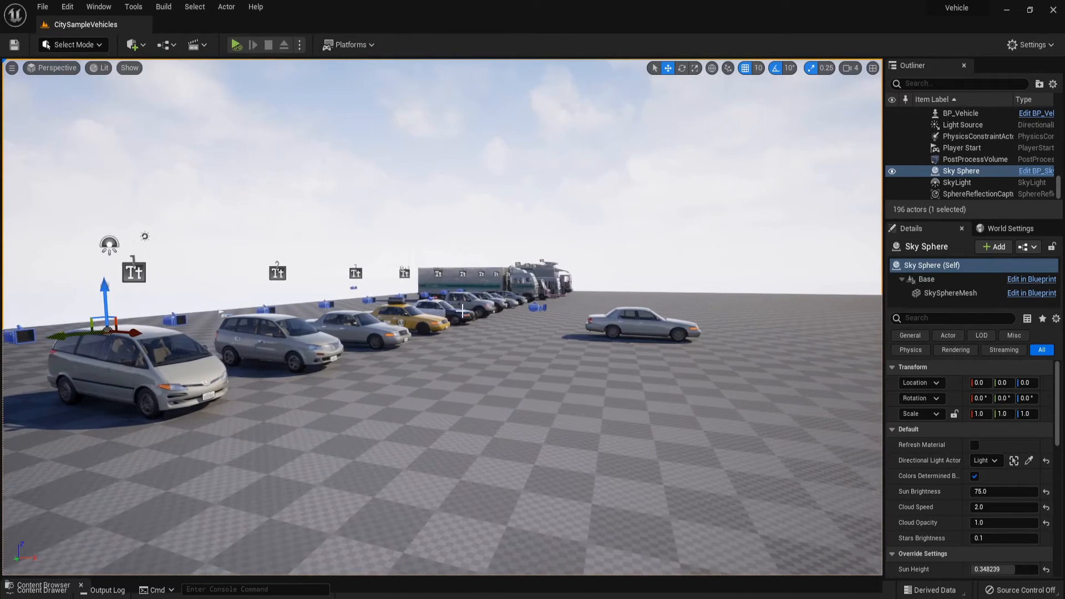
{"action": "key", "text": "s"}
{"action": "right_click_drag", "start_coordinate": [478, 311], "coordinate": [453, 313]}
{"action": "key", "text": "e"}
Start migrating the Material folder of vehicle05_Car from the CitySampleVehicles content
{"action": "key", "text": "ctrl+space"}
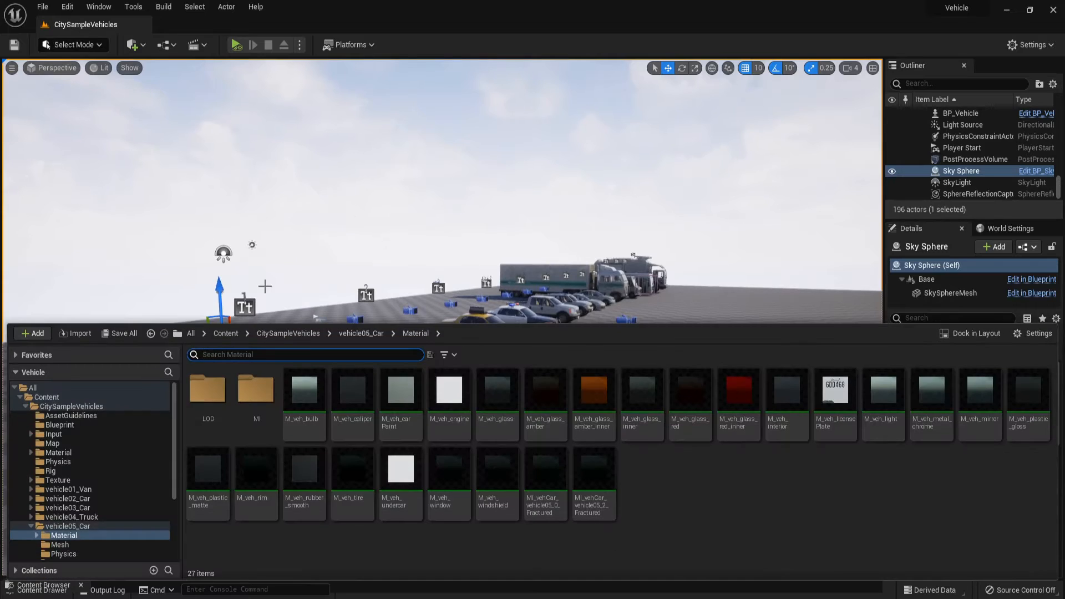
{"action": "left_click", "coordinate": [98, 524]}
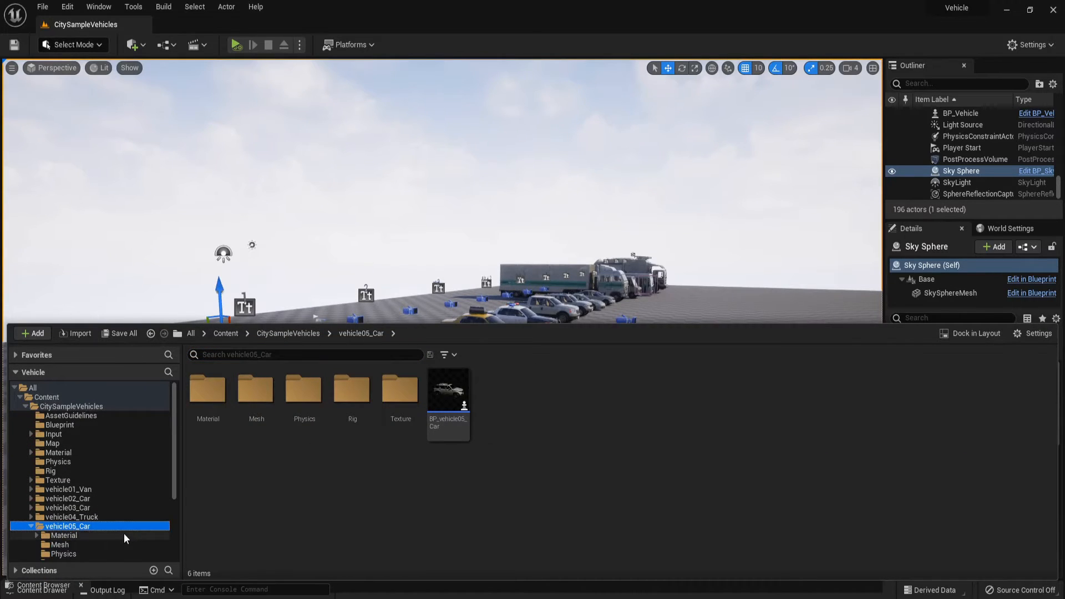
{"action": "left_click", "coordinate": [124, 534]}
{"action": "scroll", "coordinate": [129, 522], "scroll_direction": "down", "scroll_amount": 3}
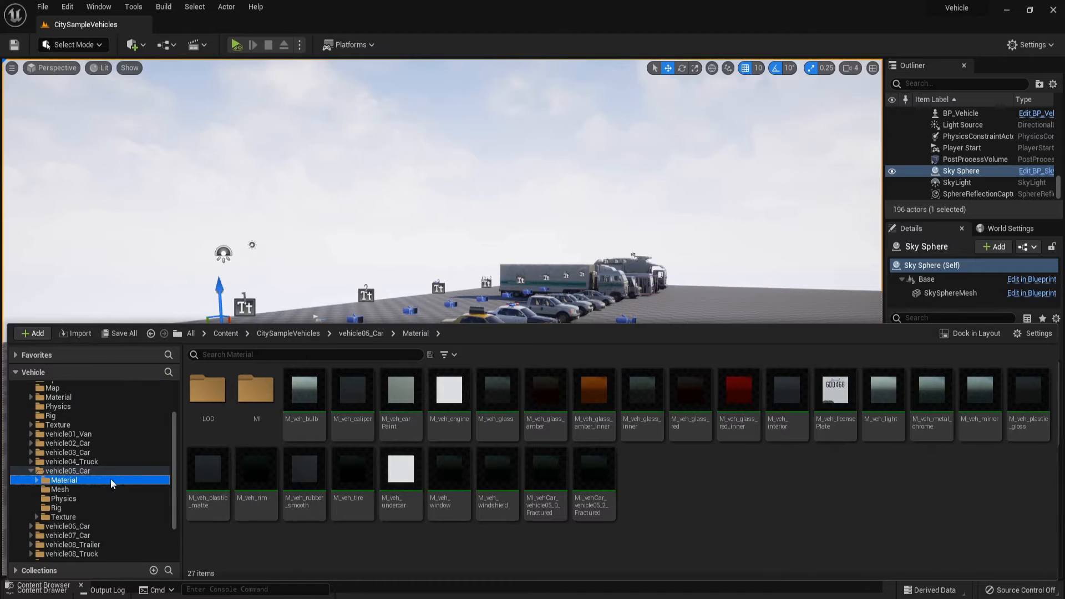
{"action": "right_click", "coordinate": [100, 479]}
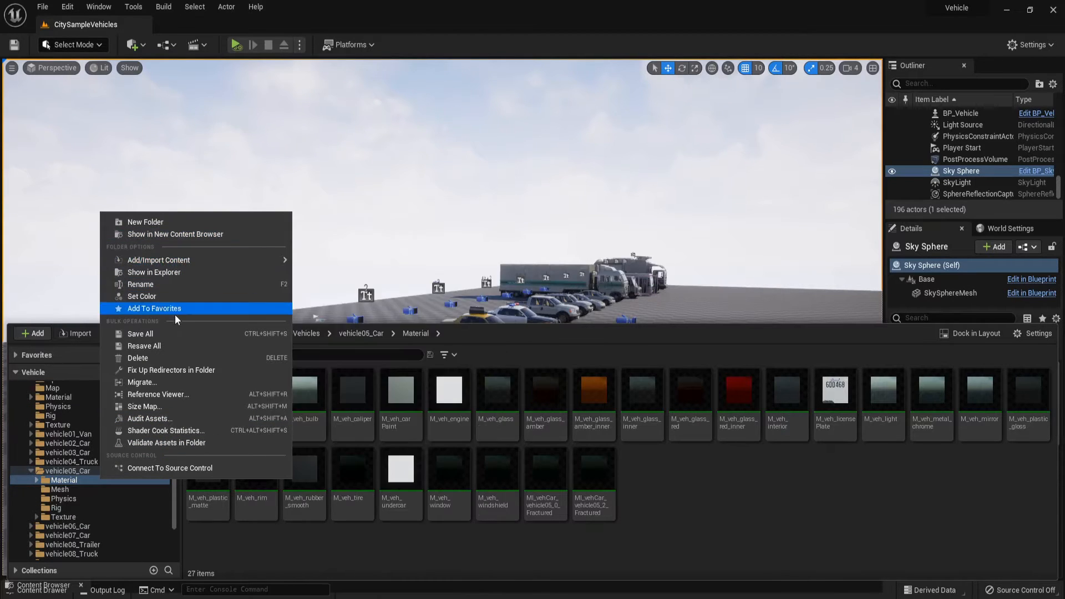
{"action": "left_click", "coordinate": [161, 382]}
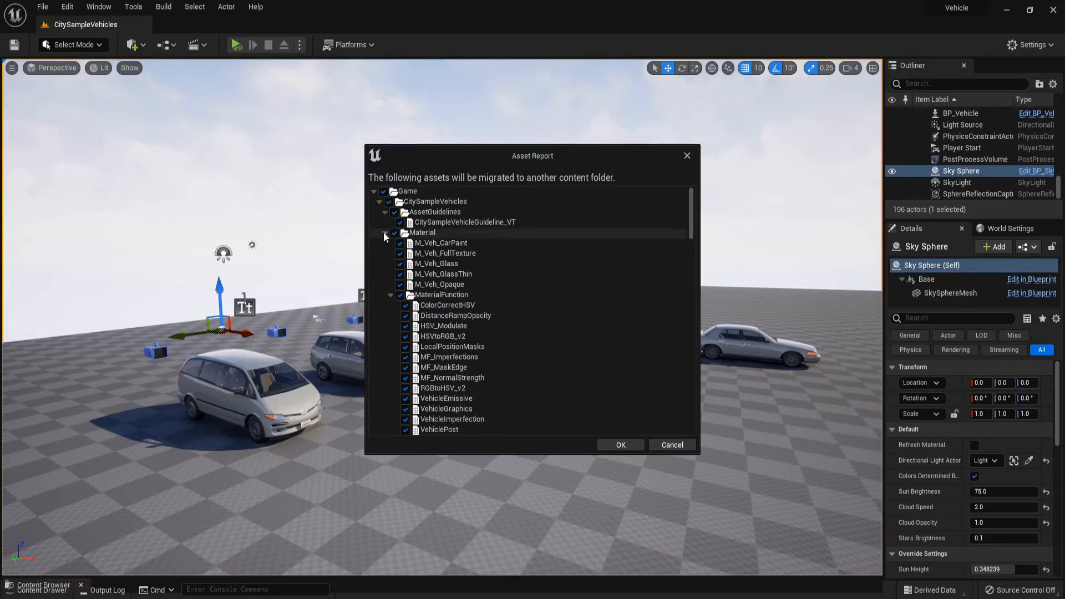
Collapse the folders in the migration's asset report and exclude Effect and SpeedTreeImporter
{"action": "left_click", "coordinate": [384, 232]}
{"action": "left_click", "coordinate": [384, 216]}
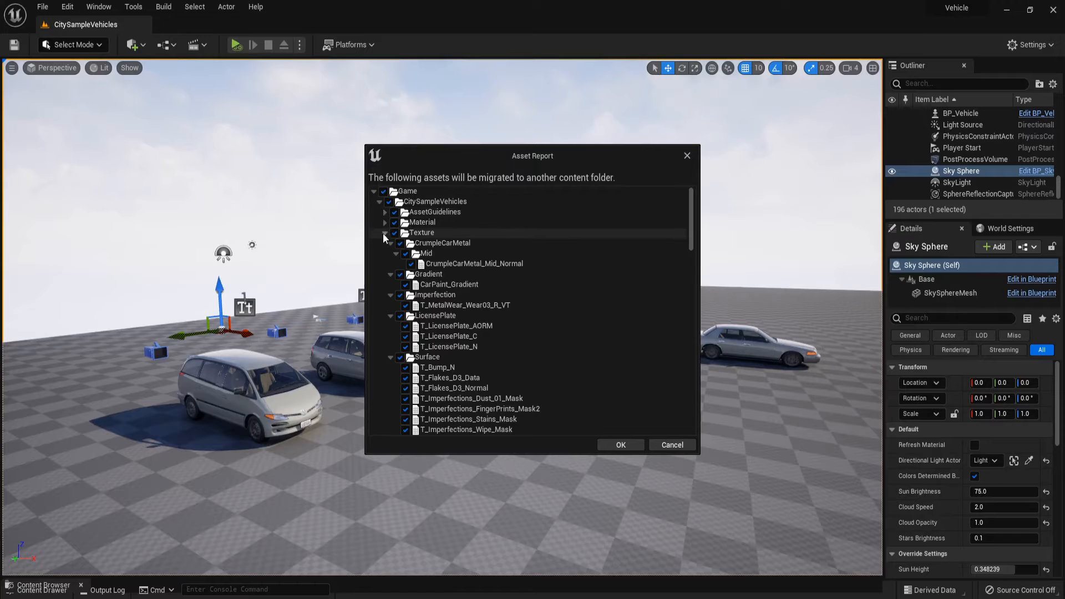
{"action": "left_click", "coordinate": [384, 232]}
{"action": "left_click", "coordinate": [385, 243]}
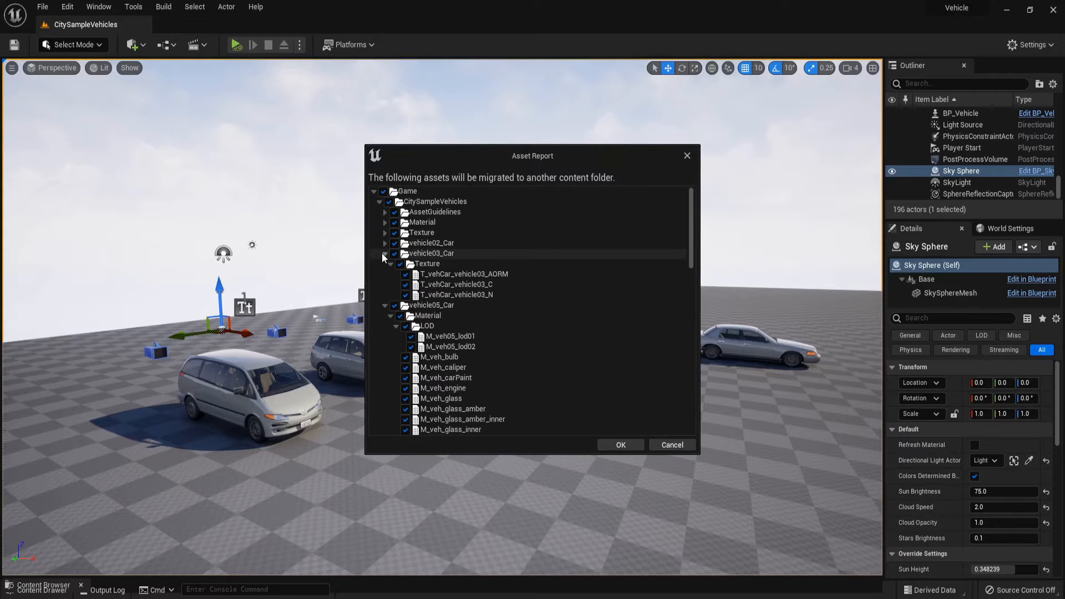
{"action": "left_click", "coordinate": [384, 253]}
{"action": "left_click", "coordinate": [384, 264]}
{"action": "left_click", "coordinate": [387, 274]}
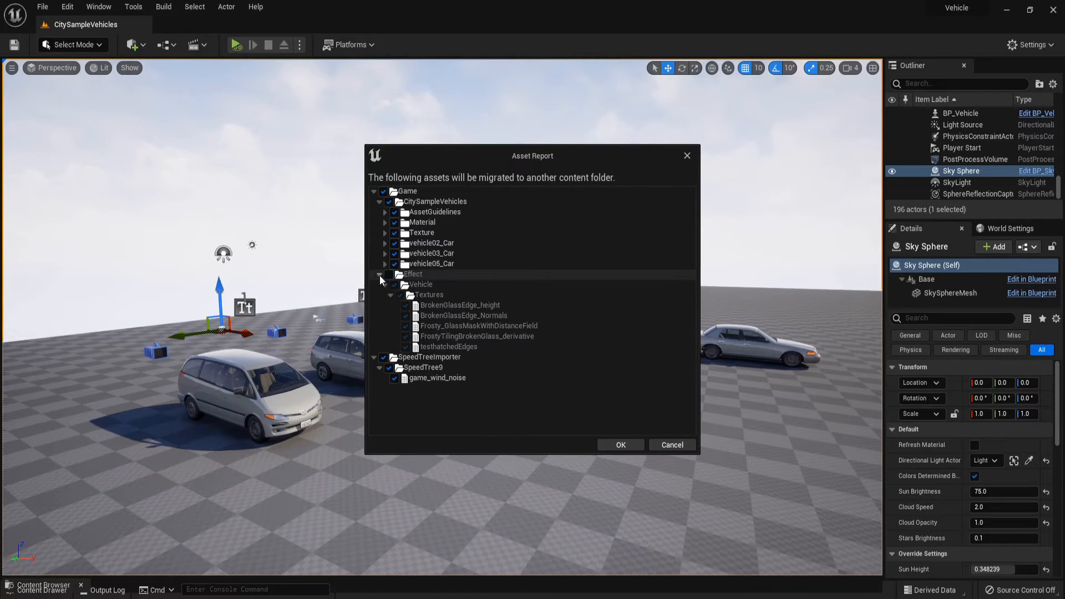
{"action": "left_click", "coordinate": [380, 274]}
{"action": "left_click", "coordinate": [382, 285]}
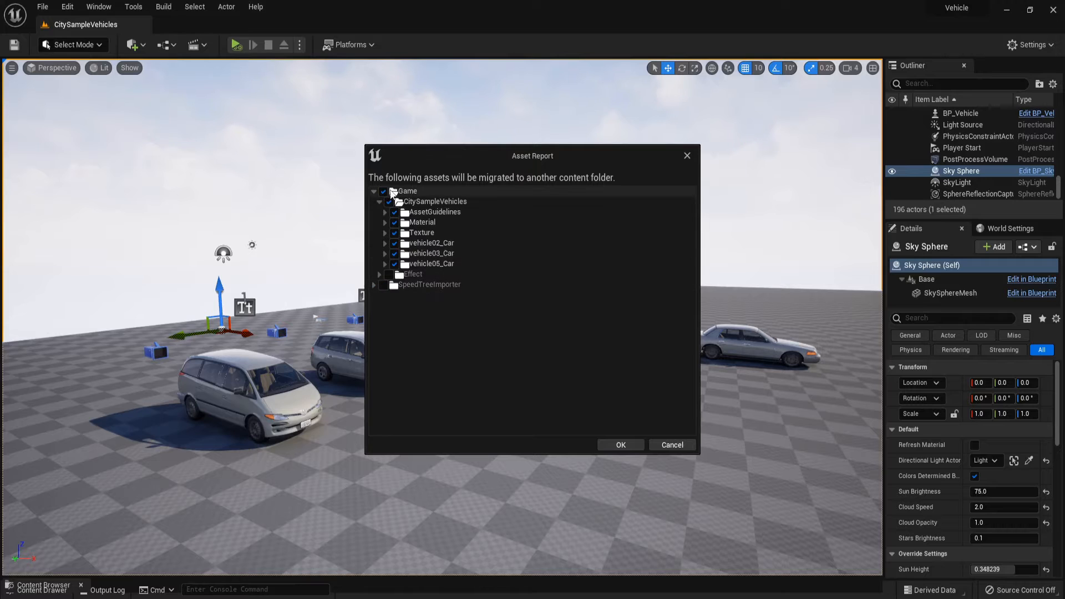
Exclude the AssetGuidelines, Material, Texture, vehicle02_Car and vehicle03_Car folders under CitySampleVehicles from the migration
{"action": "left_click", "coordinate": [393, 213]}
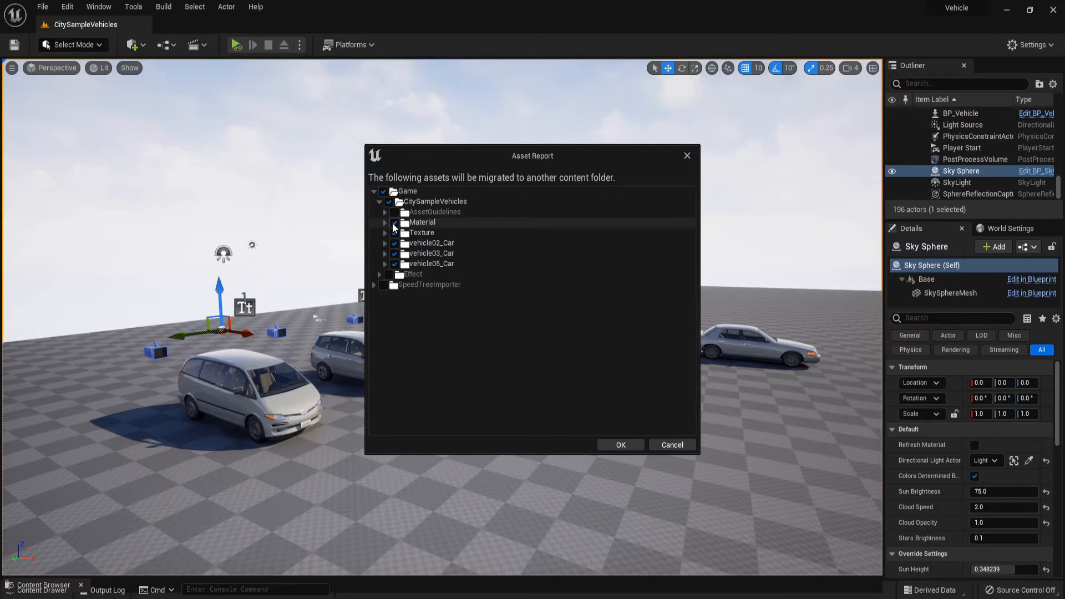
{"action": "left_click", "coordinate": [394, 223]}
{"action": "left_click", "coordinate": [394, 233]}
{"action": "left_click", "coordinate": [394, 243]}
{"action": "left_click", "coordinate": [394, 253]}
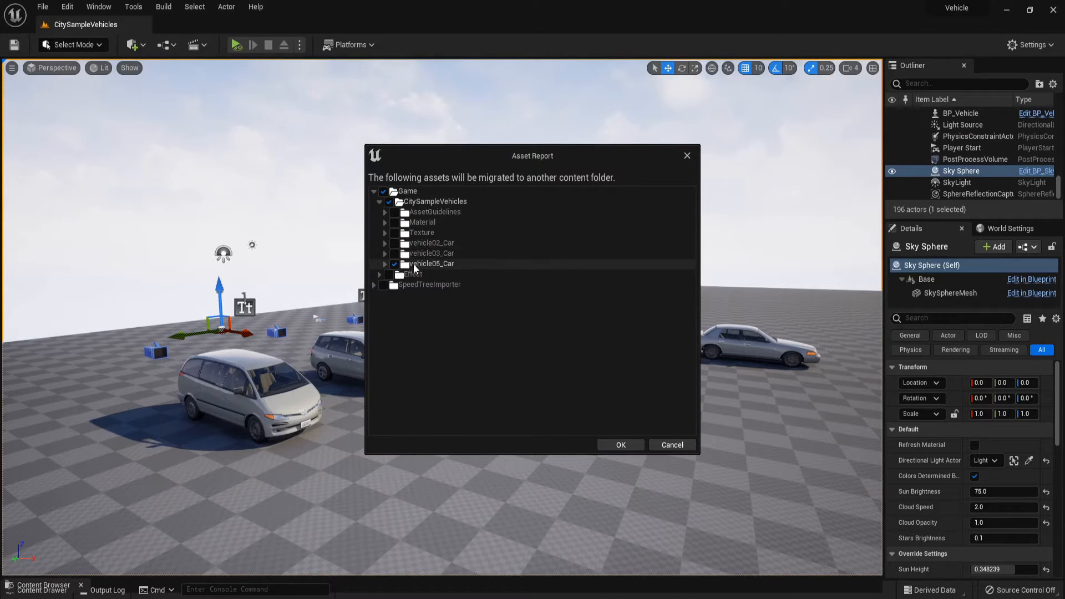
Check the Material and Texture folders inside vehicle05_Car and accept the list of assets to migrate
{"action": "left_click", "coordinate": [385, 264]}
{"action": "left_click", "coordinate": [390, 274]}
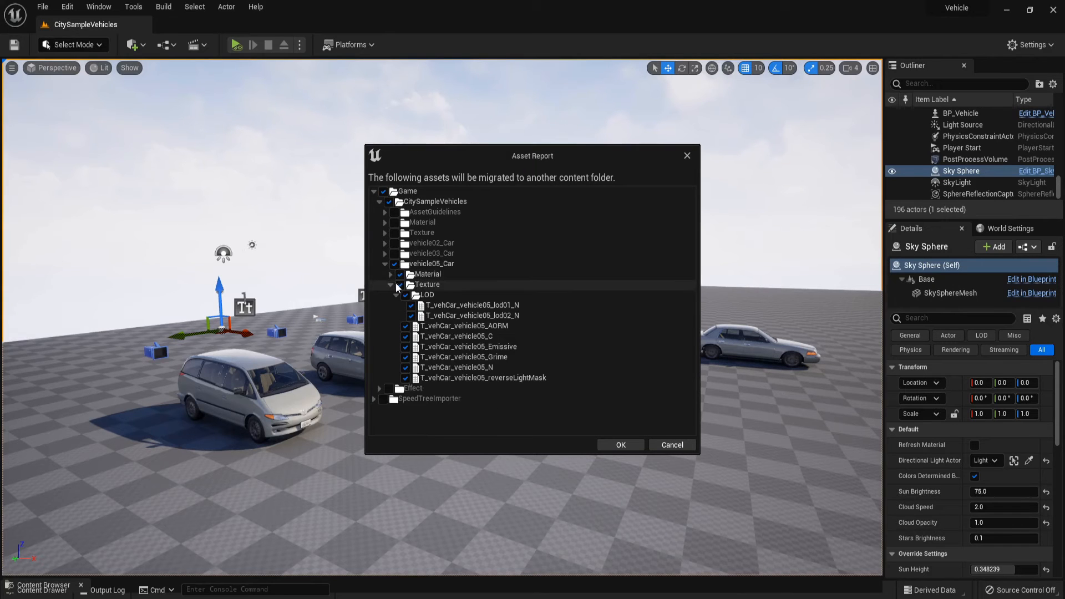
{"action": "left_click", "coordinate": [411, 286]}
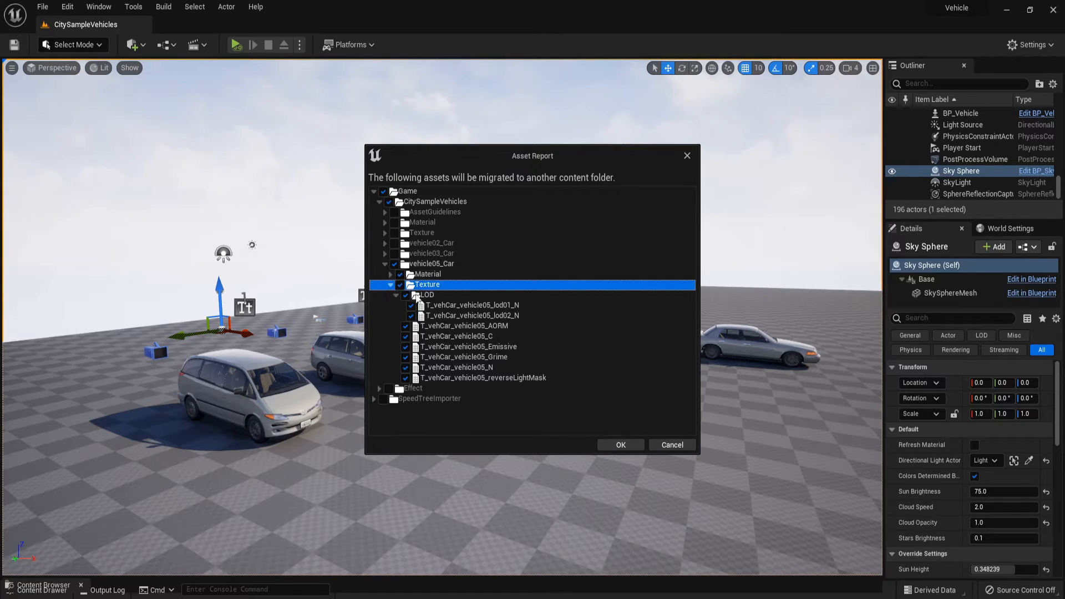
{"action": "left_click", "coordinate": [390, 285]}
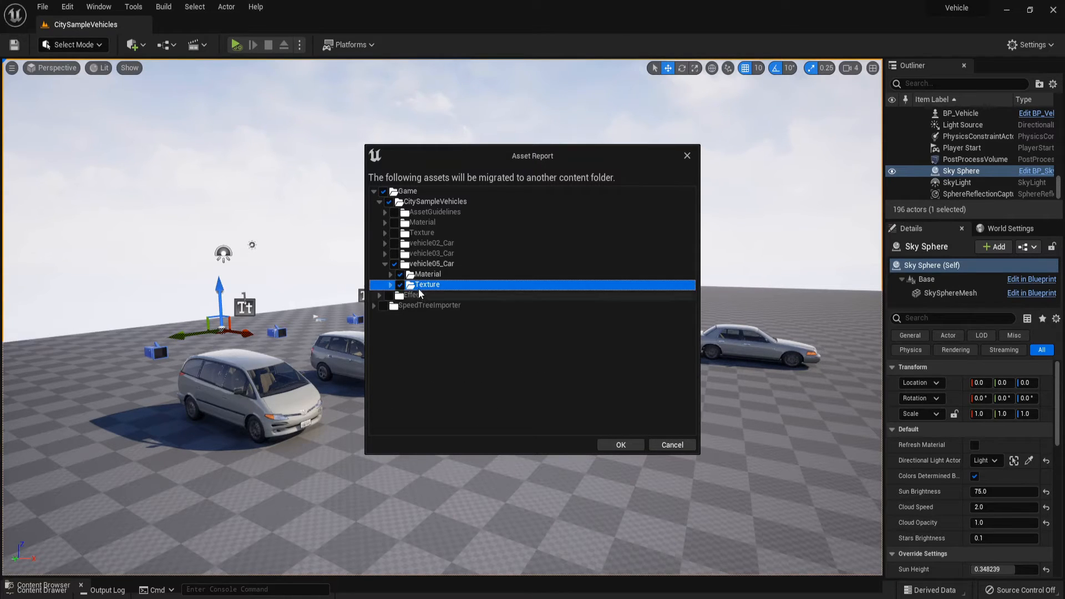
{"action": "left_click", "coordinate": [620, 445]}
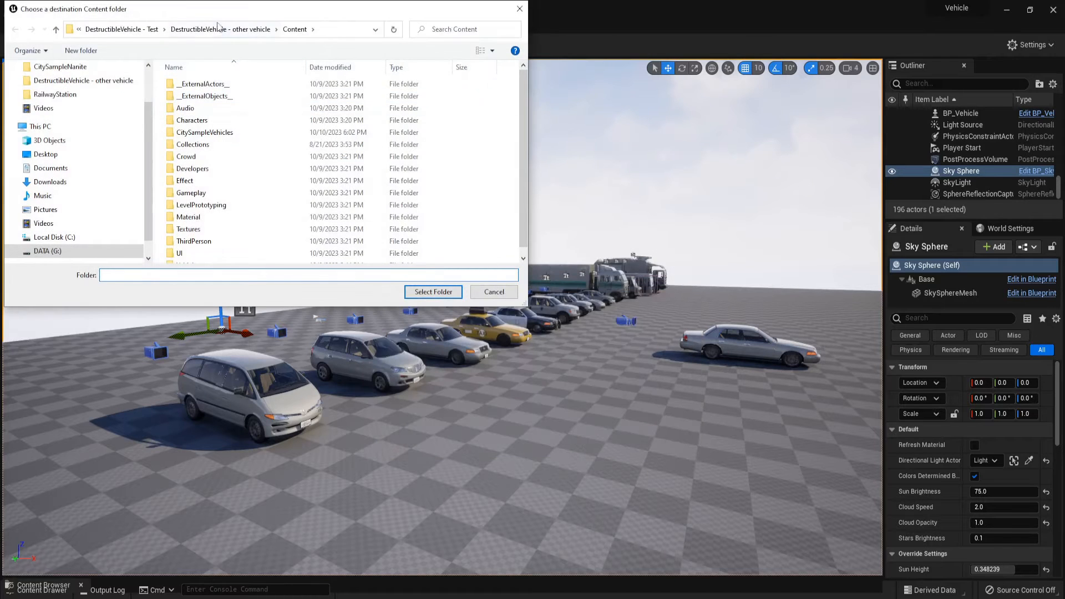
Migrate the assets into the Content folder of the DestructibleVehicle project under AllUEProjects
{"action": "left_click", "coordinate": [152, 31]}
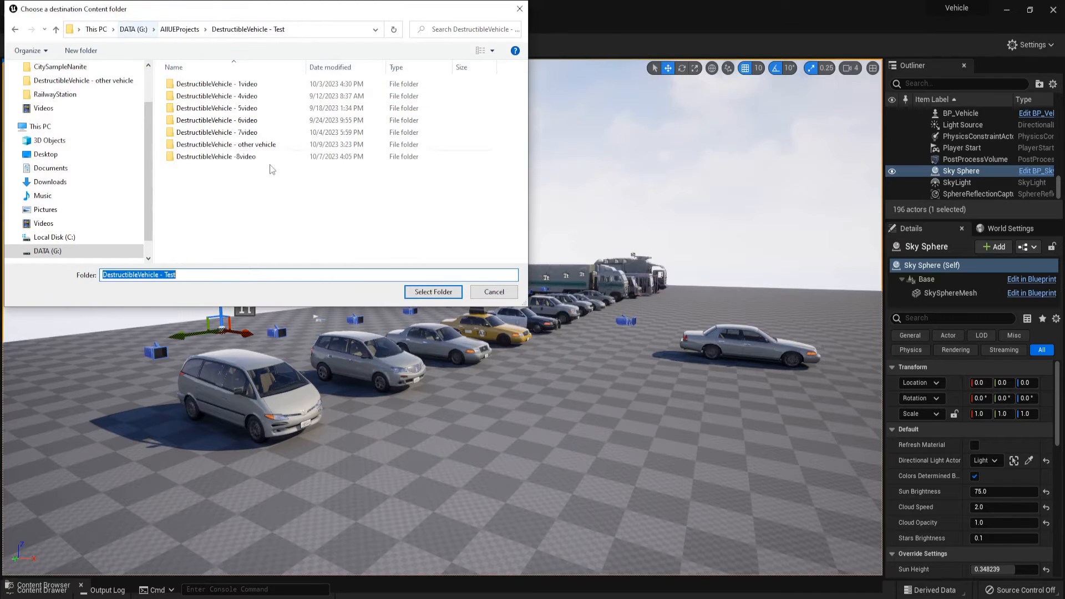
{"action": "left_click", "coordinate": [180, 30]}
{"action": "double_click", "coordinate": [264, 215]}
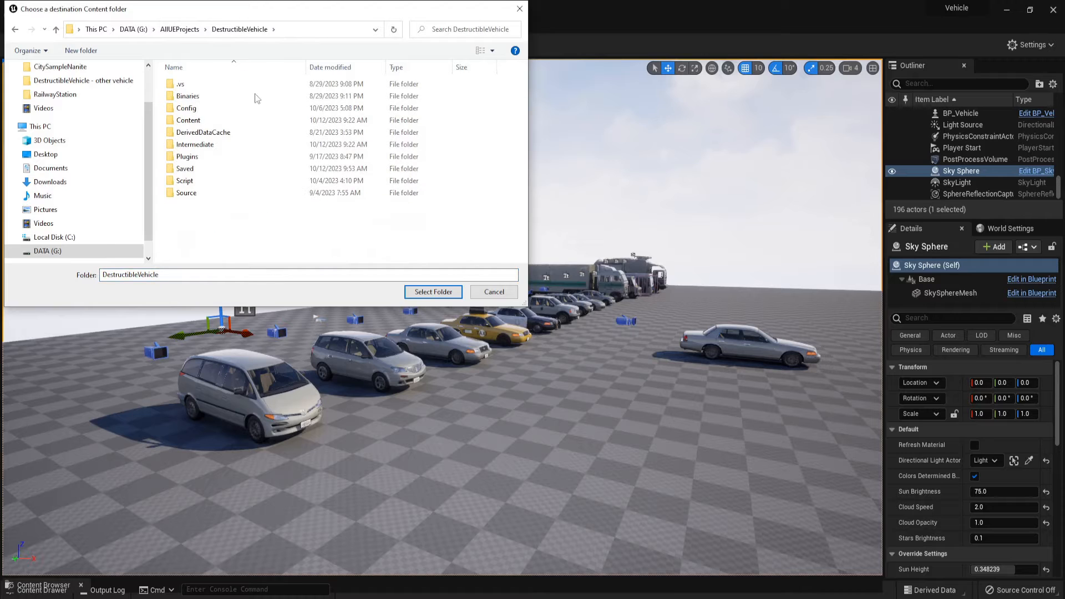
{"action": "double_click", "coordinate": [189, 120]}
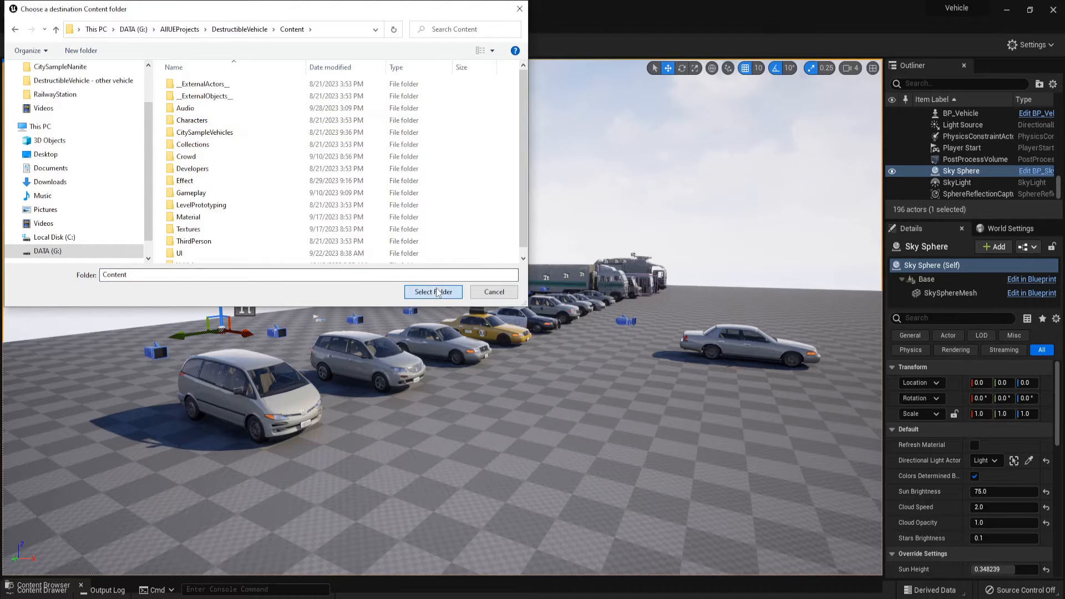
{"action": "left_click", "coordinate": [437, 293]}
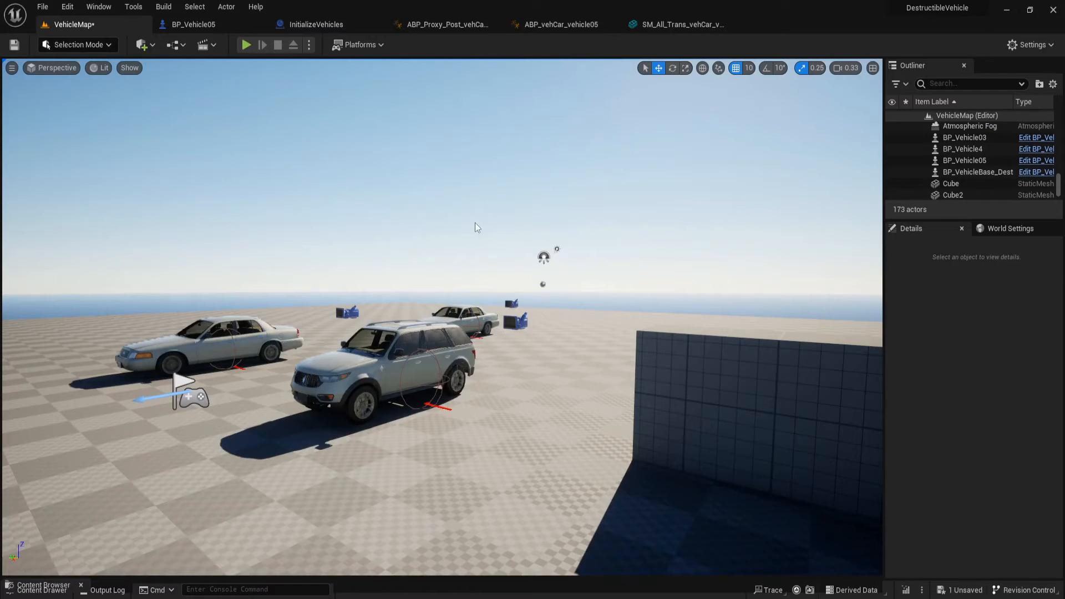
In the DestructibleVehicle project, open the Material folder of CitySampleVehicles/vehicle05_Car
{"action": "key", "text": "ctrl+space"}
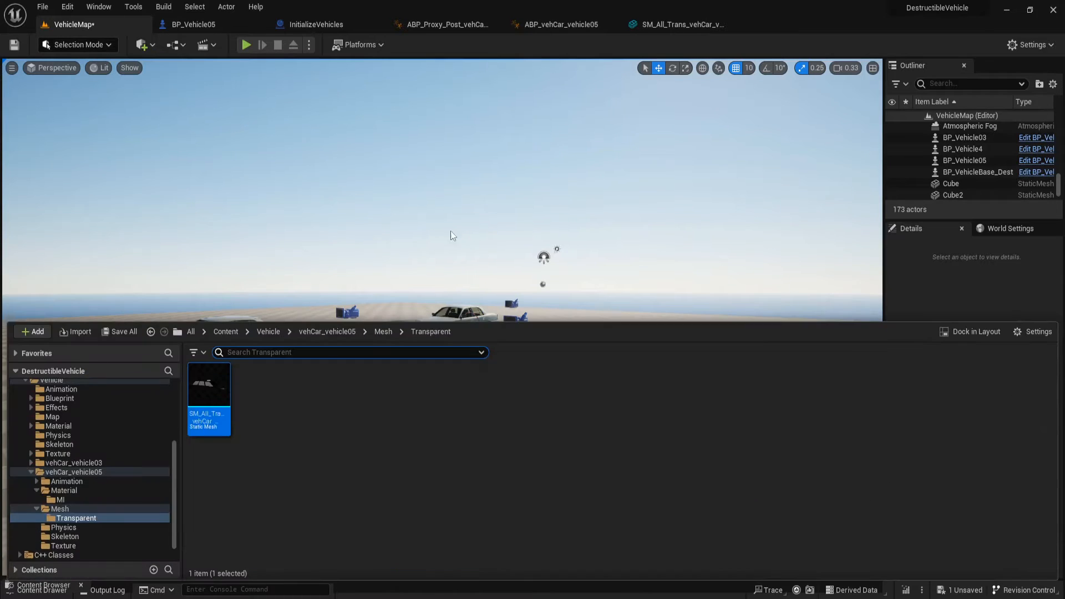
{"action": "scroll", "coordinate": [102, 443], "scroll_direction": "up", "scroll_amount": 5}
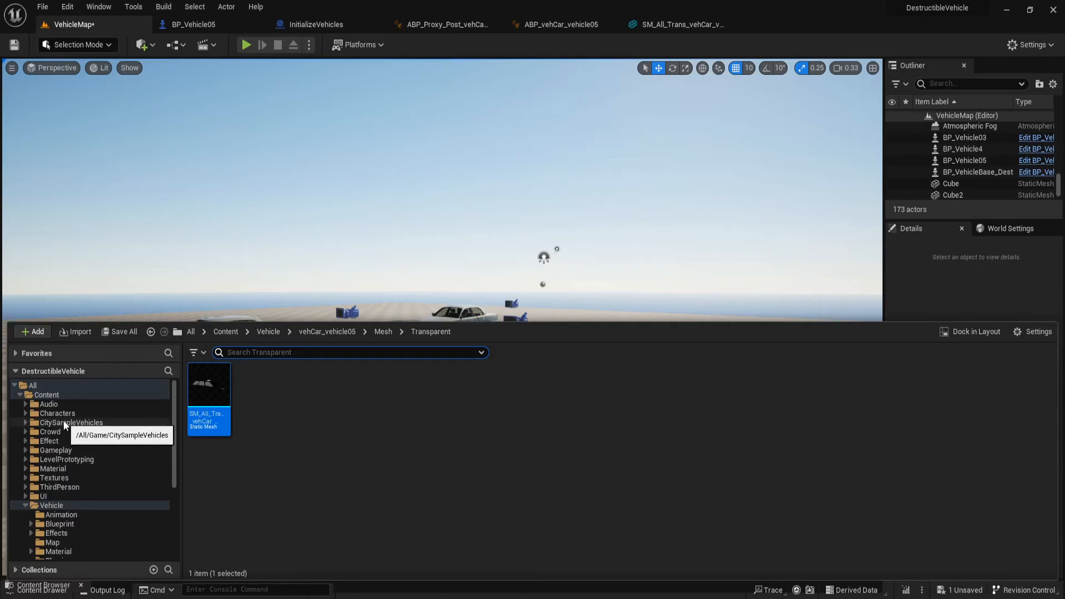
{"action": "left_click", "coordinate": [61, 423]}
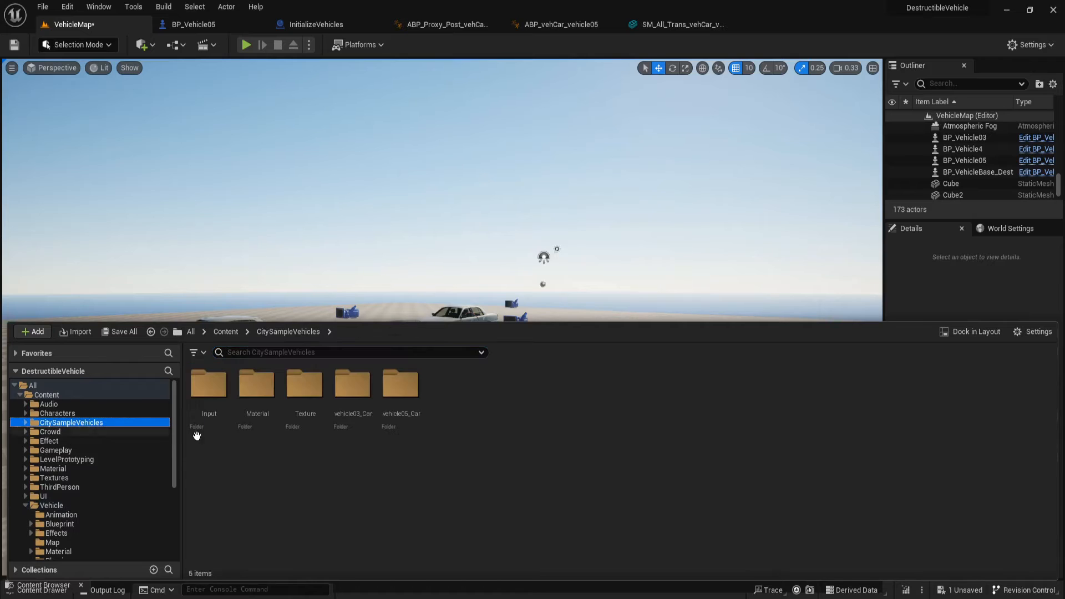
{"action": "double_click", "coordinate": [405, 415]}
{"action": "double_click", "coordinate": [212, 407]}
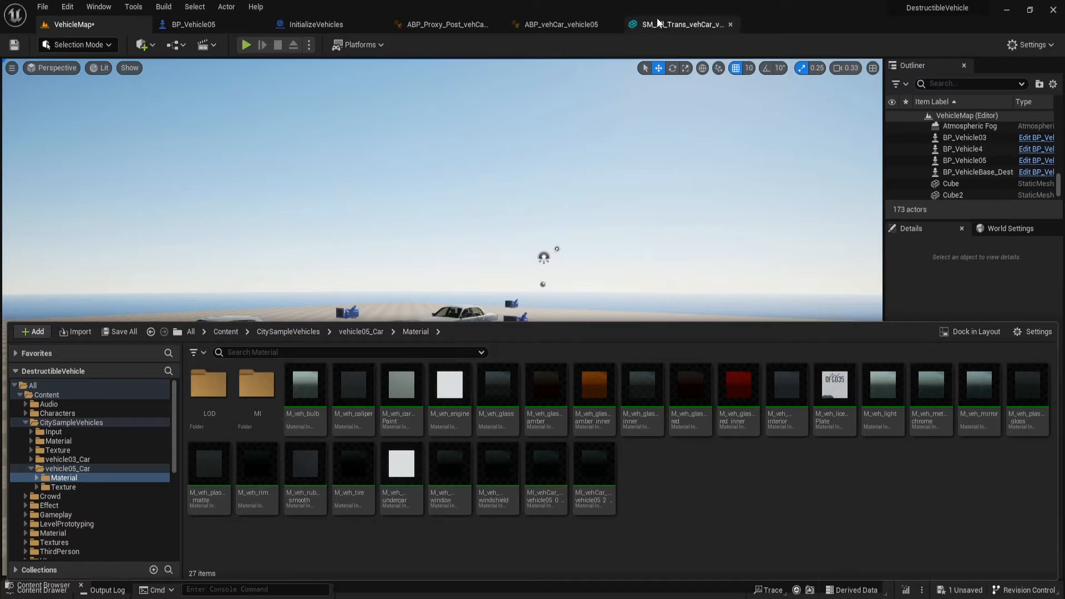
Close the ABP_vehCar_vehicle05, ABP_Proxy_Post, InitializeVehicles and BP_Vehicle05 editors
{"action": "left_click", "coordinate": [584, 23]}
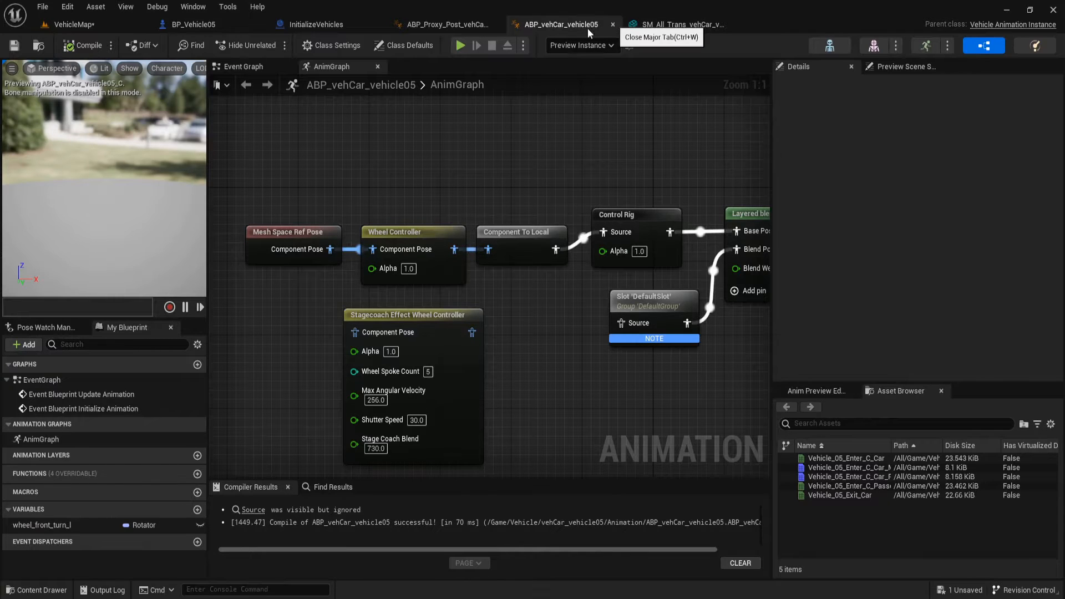
{"action": "left_click", "coordinate": [612, 24]}
{"action": "left_click", "coordinate": [496, 24]}
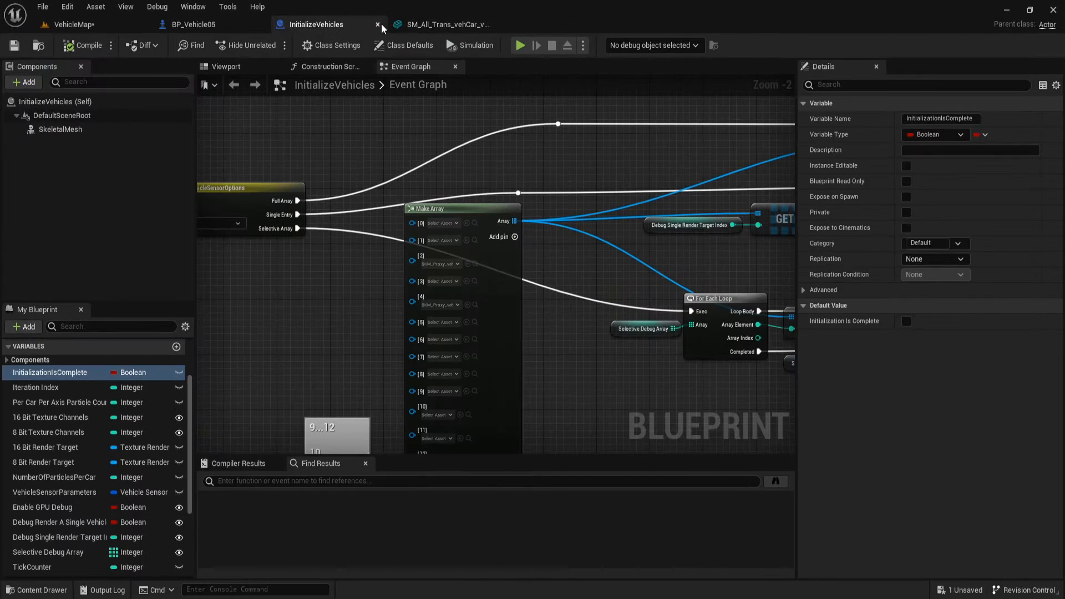
{"action": "left_click", "coordinate": [381, 23]}
{"action": "left_click", "coordinate": [260, 24]}
From the SM_All_Trans_vehCar_vehicle05 mesh, locate the pasted__veh_window slot's material and open the MI_vehCar_vehicle05_2 instance
{"action": "left_click", "coordinate": [211, 26]}
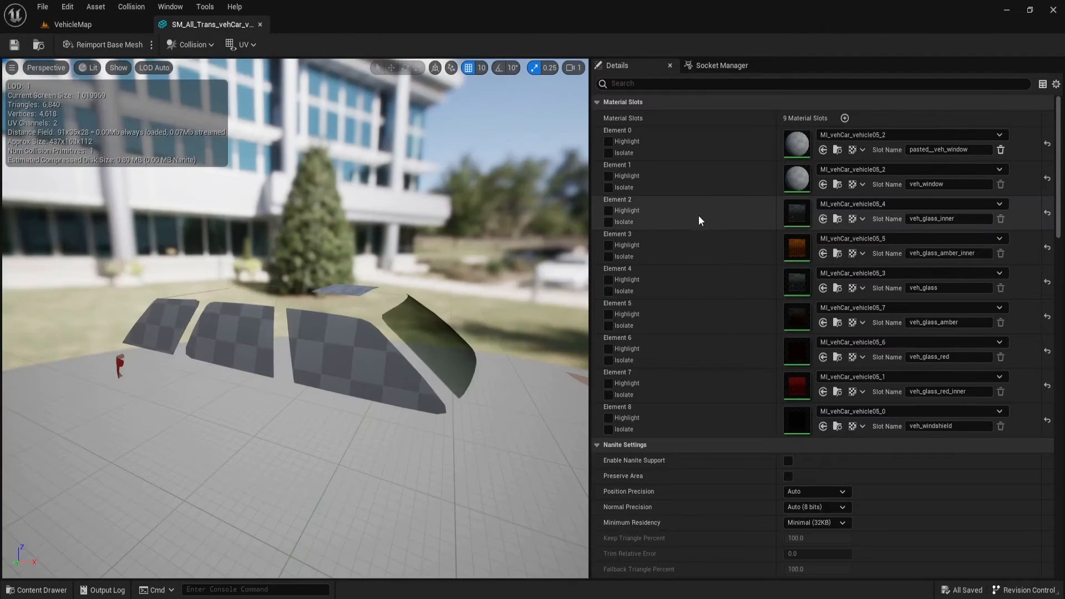
{"action": "left_click", "coordinate": [836, 151]}
{"action": "double_click", "coordinate": [329, 452]}
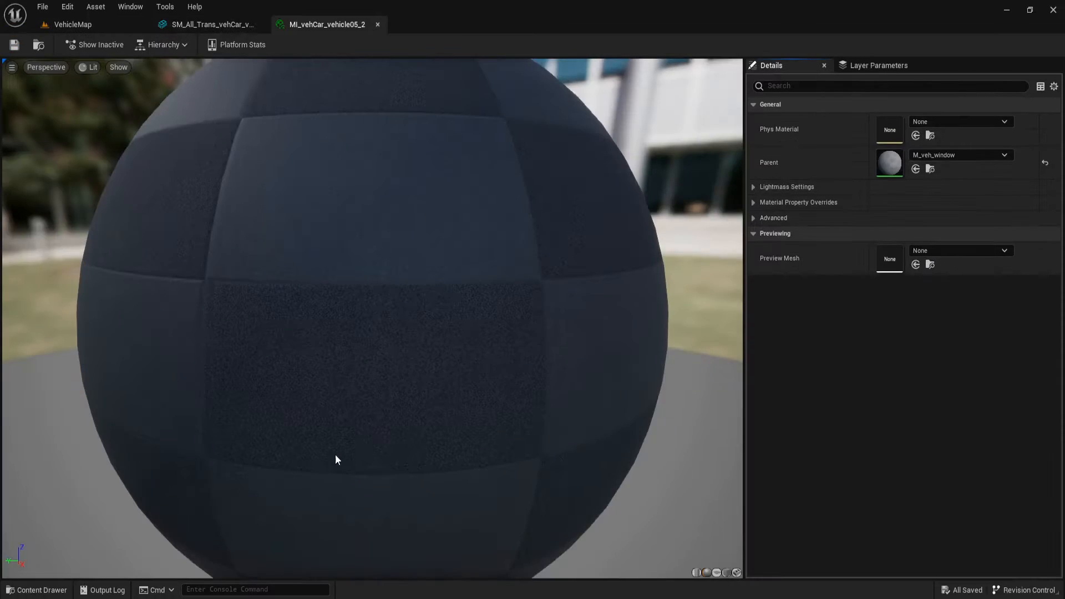
Check the parent of the M_veh_window material instance, and close the M_veh_window and MI_vehCar_vehicle05_2 editors
{"action": "left_click", "coordinate": [930, 170]}
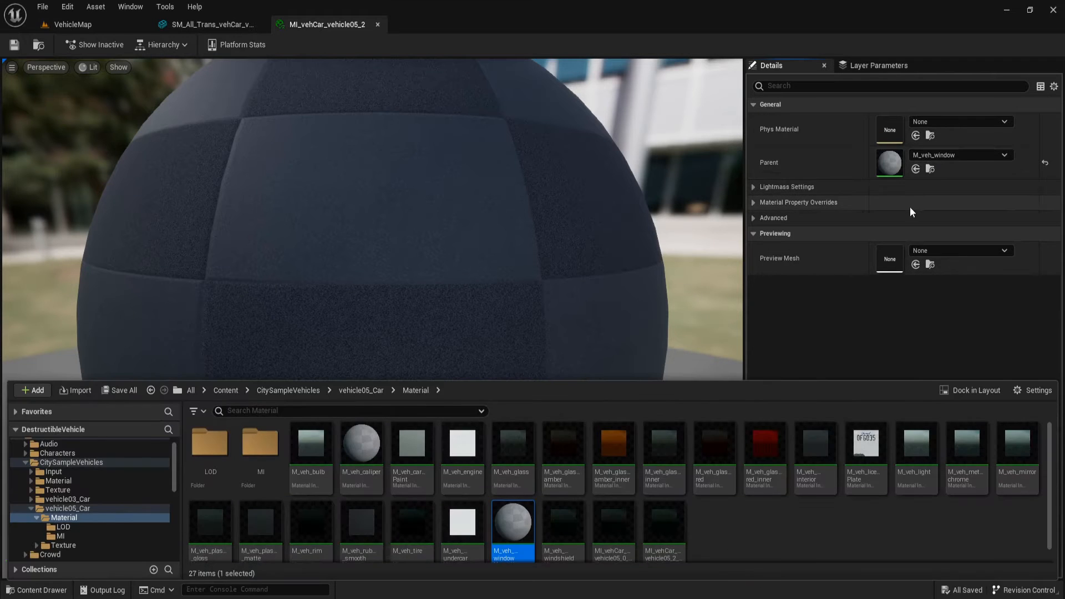
{"action": "double_click", "coordinate": [515, 518]}
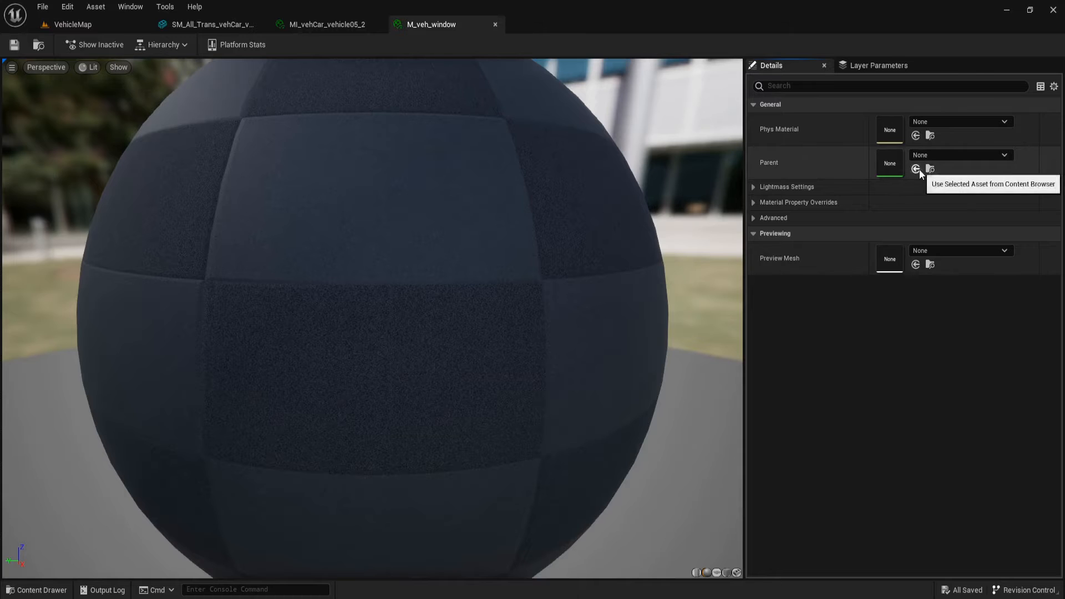
{"action": "left_click", "coordinate": [496, 25]}
{"action": "left_click", "coordinate": [375, 24]}
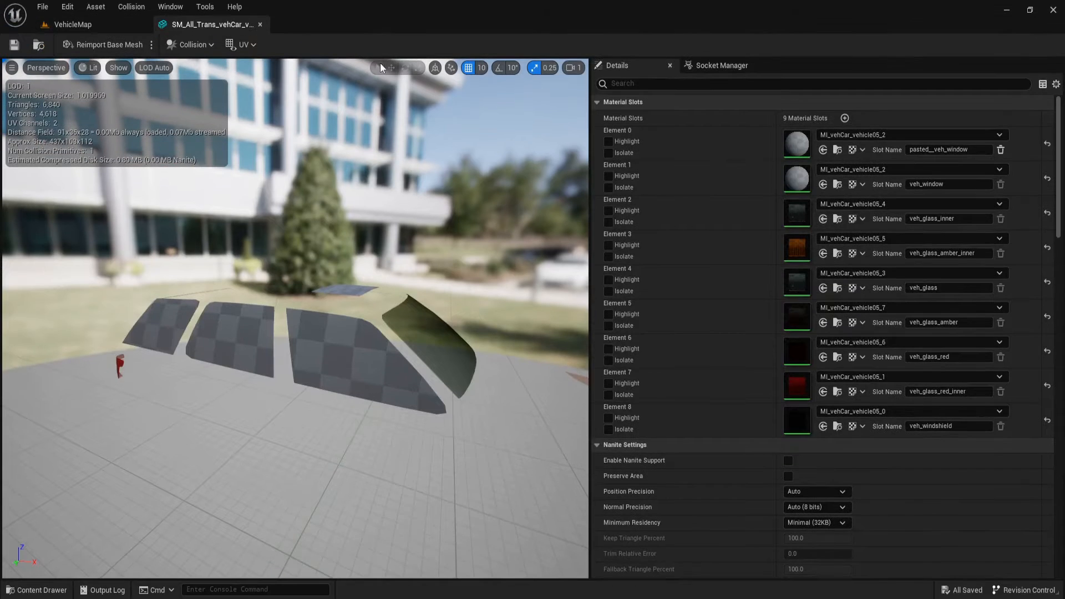
Assign the windshield's MI_vehCar_vehicle05_0 material to the pasted__veh_window and veh_window slots of the SM_All_Trans_vehCar_vehicle05 mesh
{"action": "left_click", "coordinate": [837, 426]}
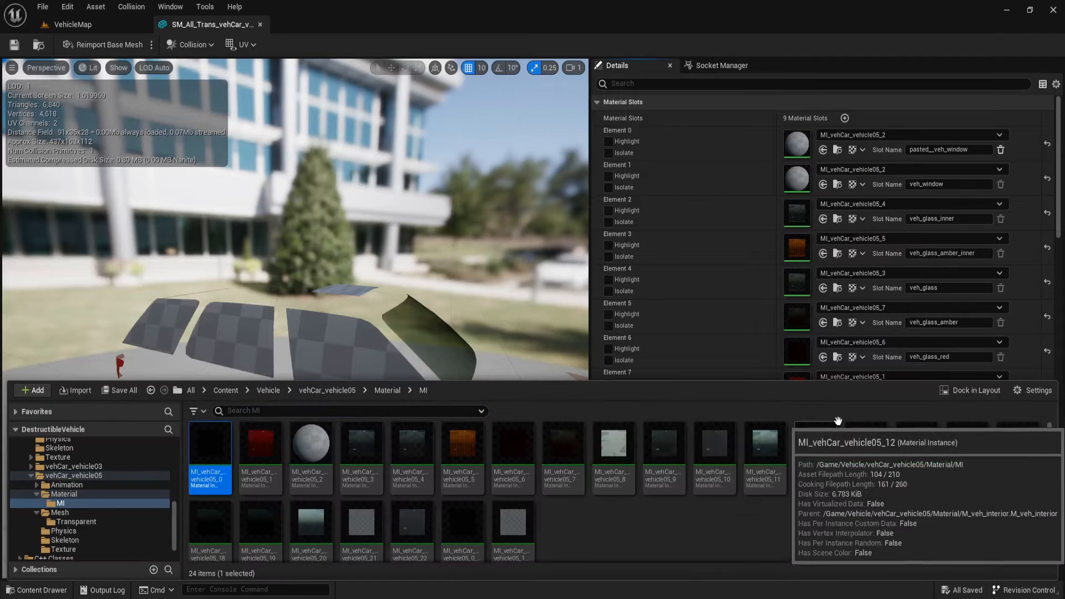
{"action": "left_click", "coordinate": [823, 150]}
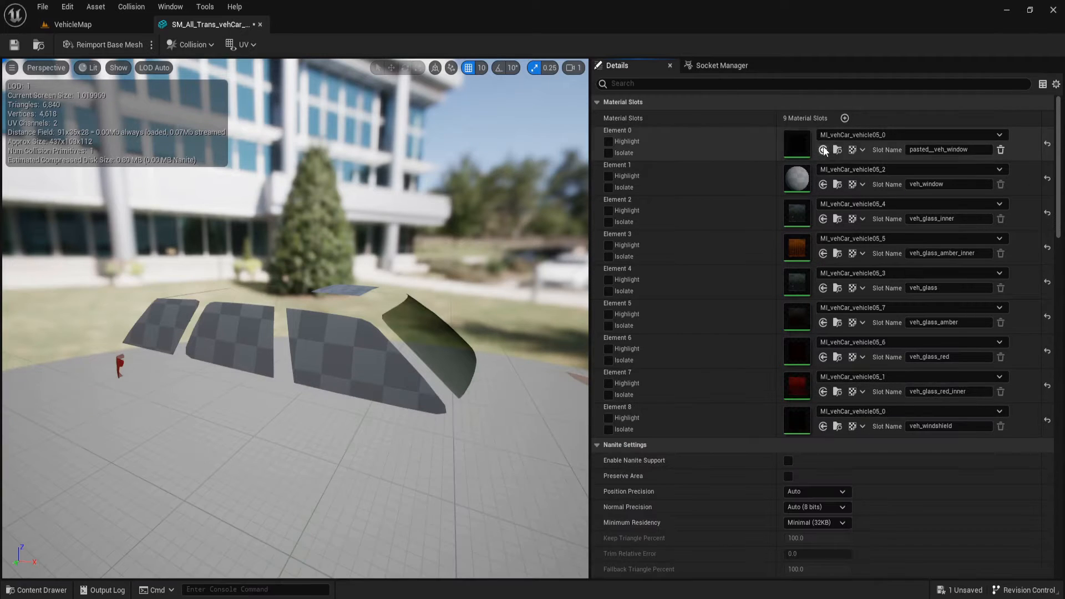
{"action": "left_click", "coordinate": [823, 184]}
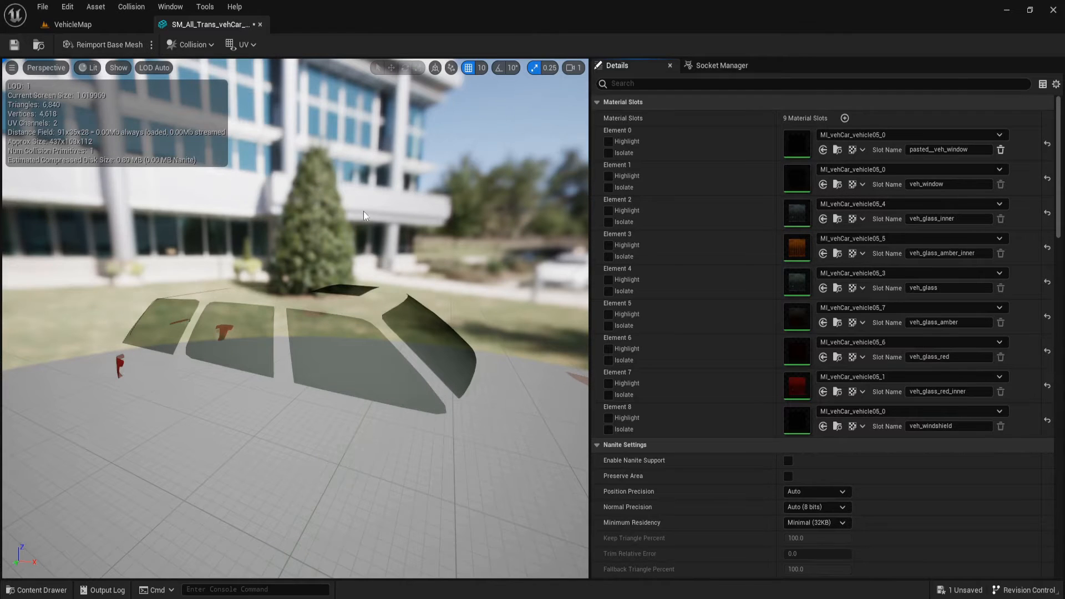
Open the SKM_Destructible_vehCar_vehicle05 skeletal mesh from the Vehicle/vehCar_vehicle05/Mesh folder
{"action": "key", "text": "ctrl+space"}
{"action": "left_click", "coordinate": [37, 481]}
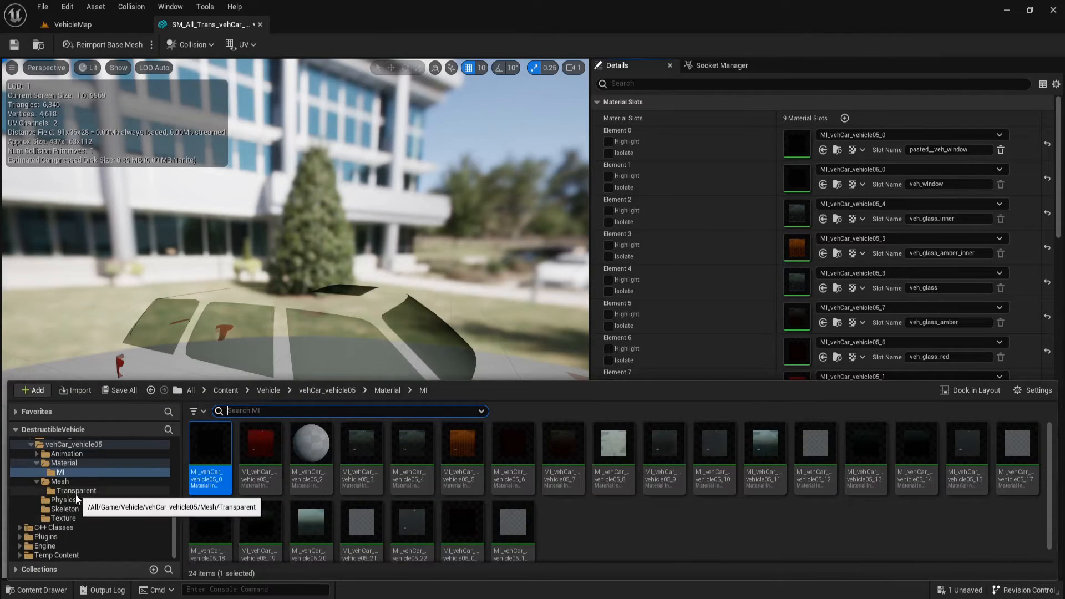
{"action": "scroll", "coordinate": [84, 518], "scroll_direction": "up", "scroll_amount": 2}
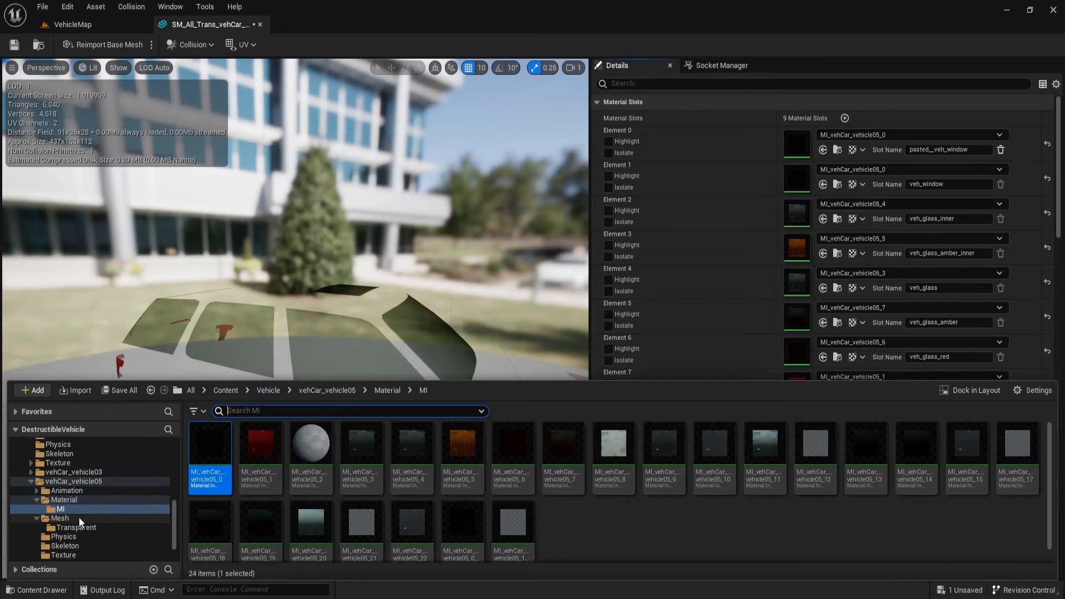
{"action": "left_click", "coordinate": [31, 482]}
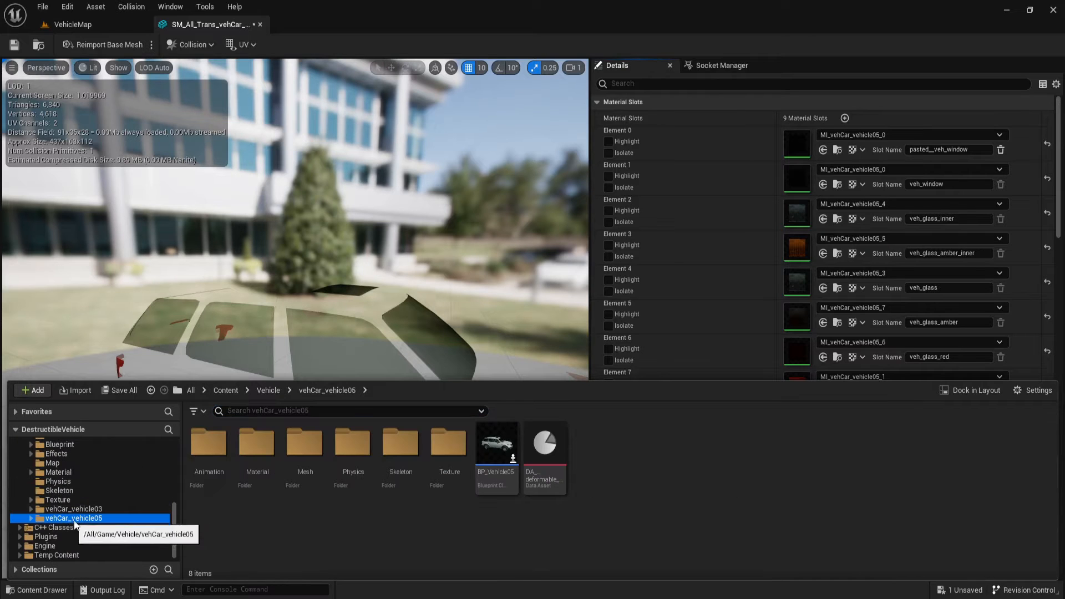
{"action": "double_click", "coordinate": [304, 471]}
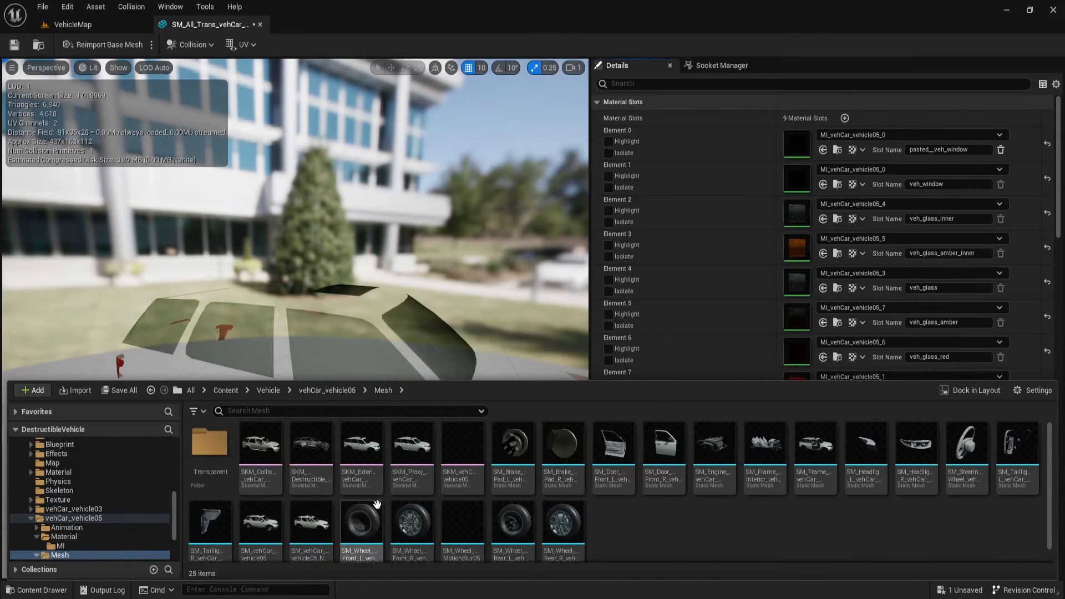
{"action": "mouse_move", "coordinate": [394, 519]}
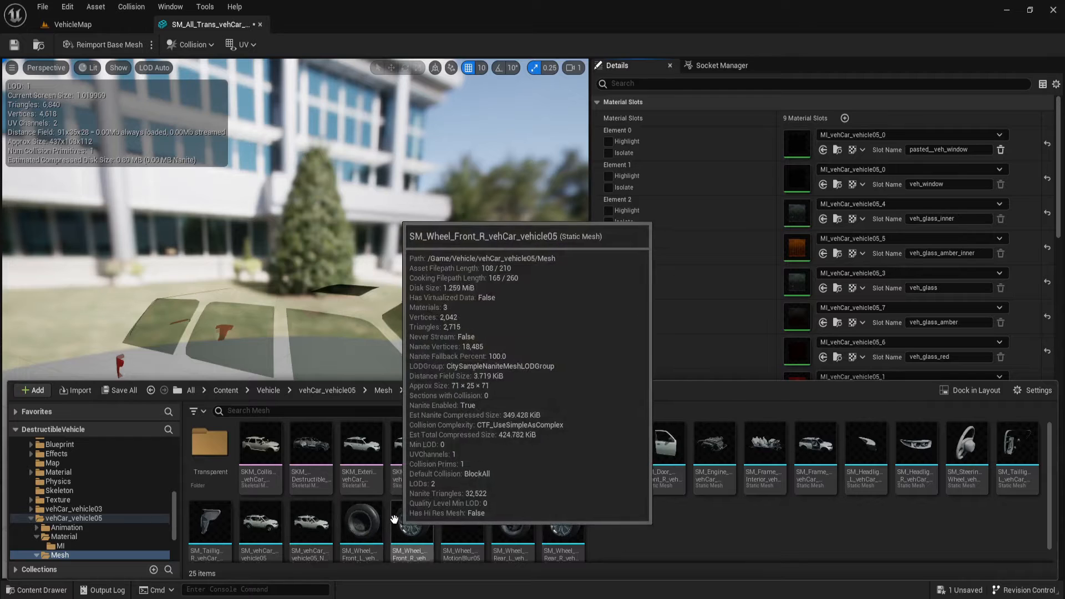
{"action": "left_click", "coordinate": [306, 454]}
{"action": "double_click", "coordinate": [306, 453]}
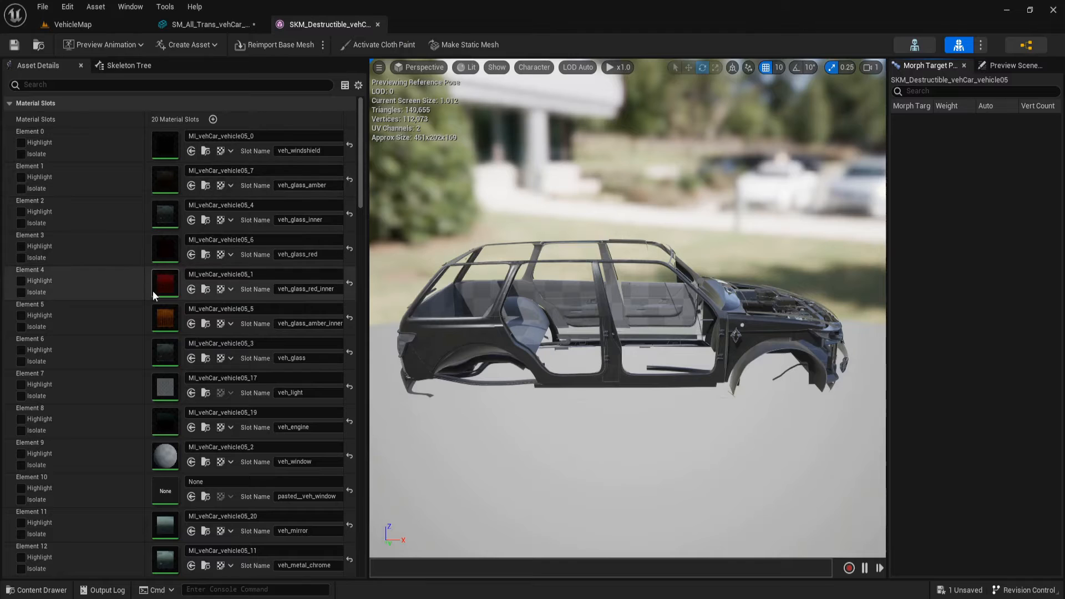
Assign the windshield's MI_vehCar_vehicle05_0 material to the veh_window slot of the destructible skeletal mesh
{"action": "scroll", "coordinate": [161, 388], "scroll_direction": "down", "scroll_amount": 1}
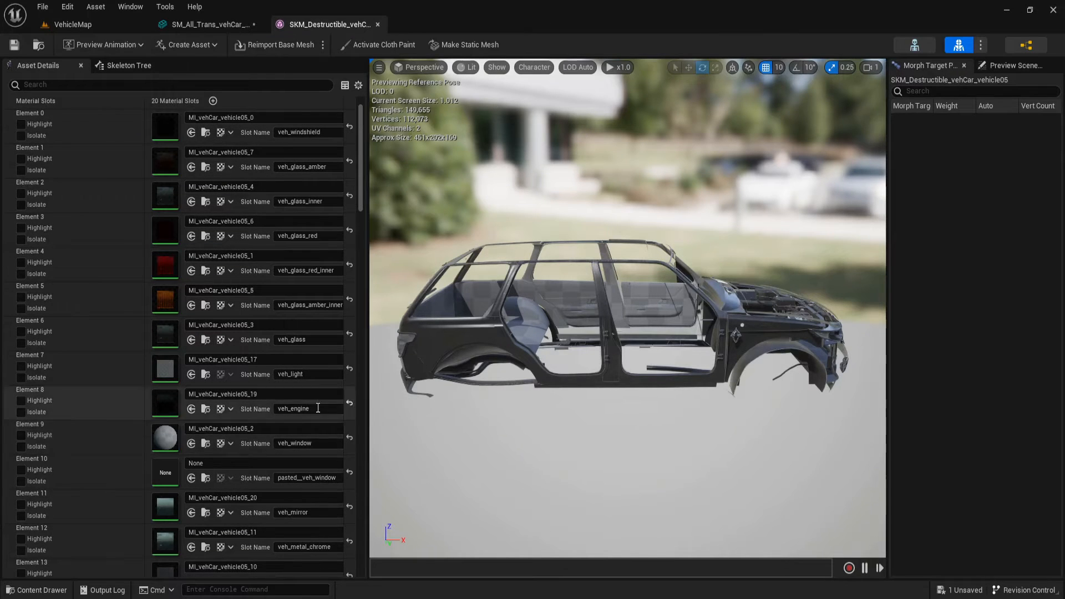
{"action": "scroll", "coordinate": [110, 442], "scroll_direction": "up", "scroll_amount": 1}
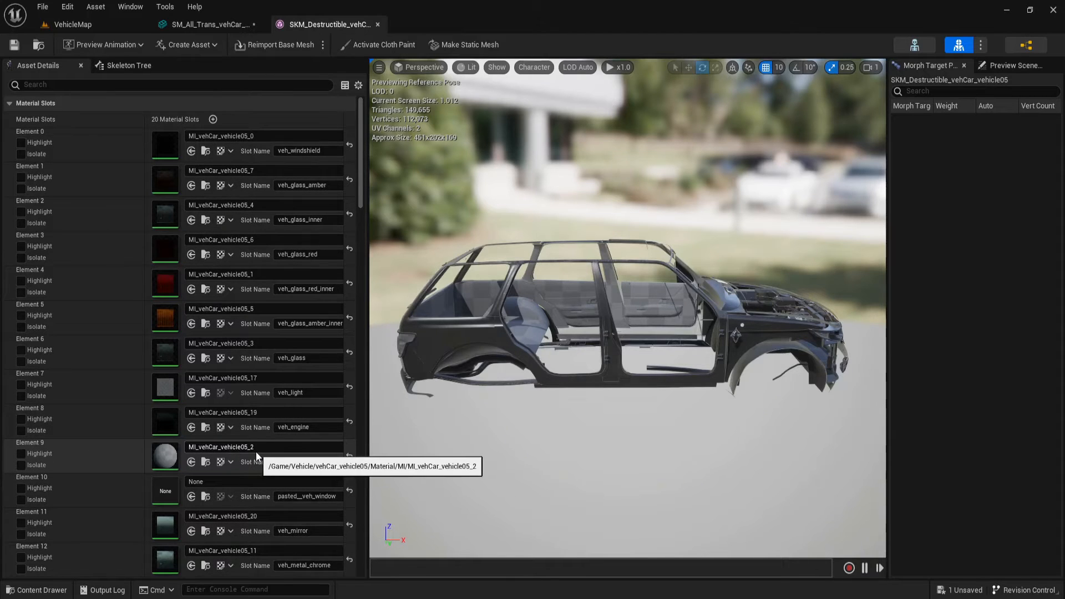
{"action": "scroll", "coordinate": [255, 453], "scroll_direction": "down", "scroll_amount": 1}
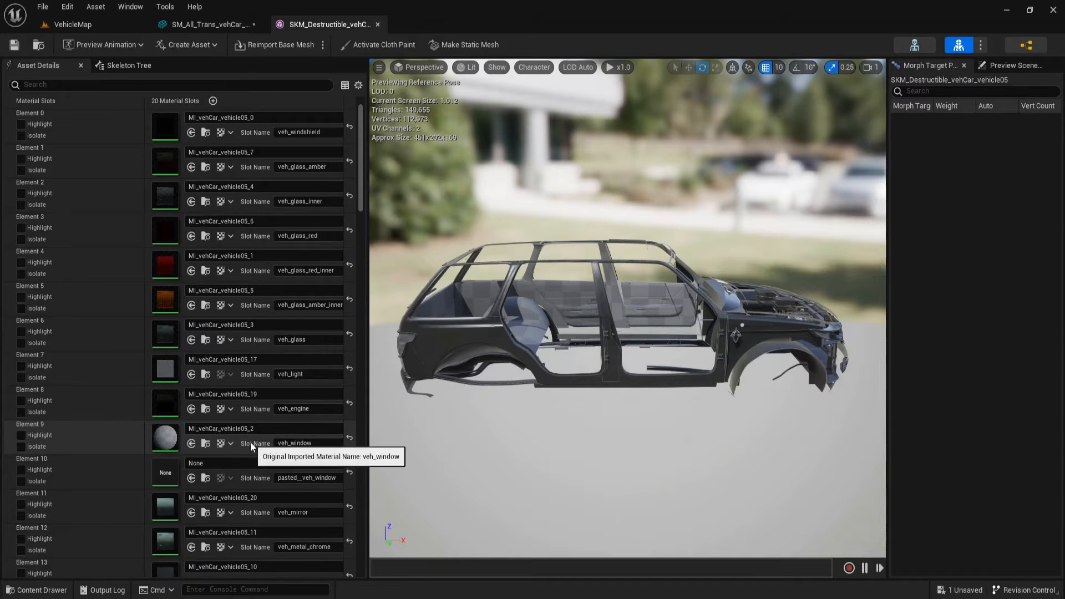
{"action": "scroll", "coordinate": [251, 441], "scroll_direction": "down", "scroll_amount": 1}
{"action": "scroll", "coordinate": [252, 439], "scroll_direction": "up", "scroll_amount": 2}
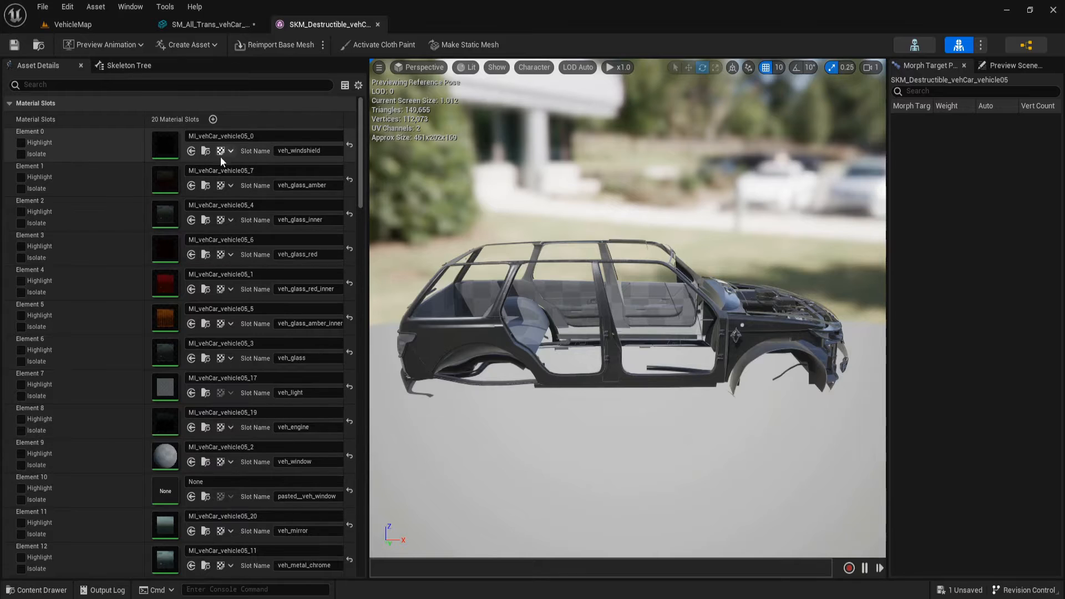
{"action": "left_click", "coordinate": [205, 152]}
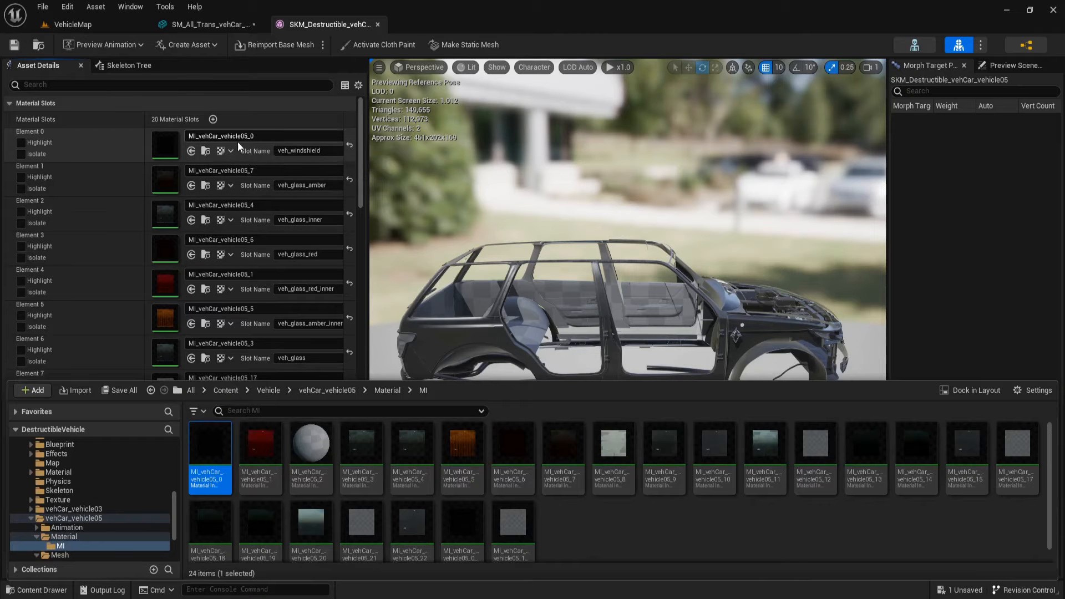
{"action": "left_click", "coordinate": [129, 304]}
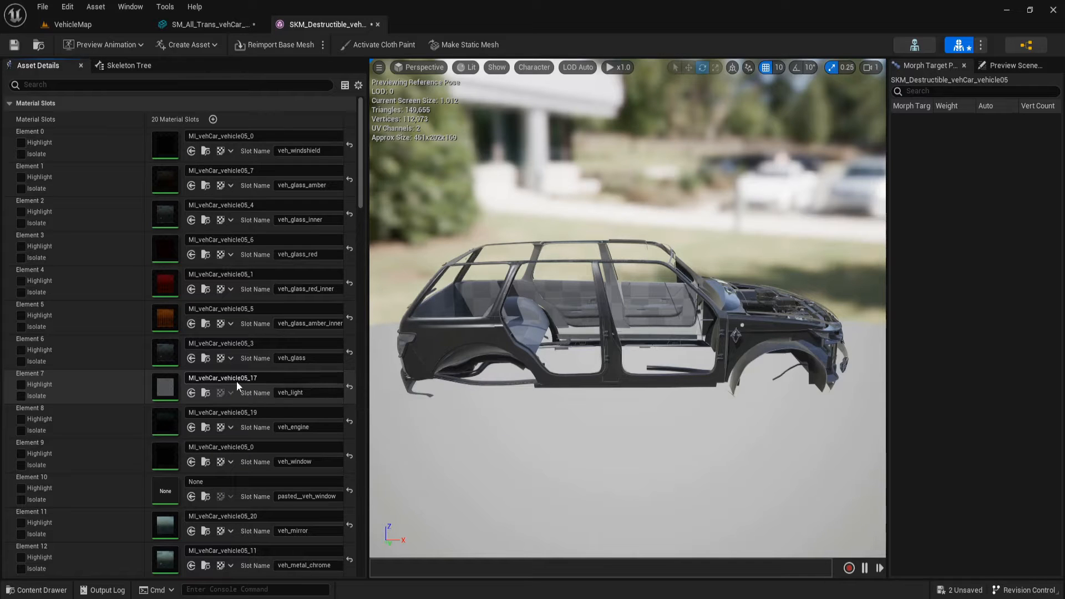
Open the MI folder inside CitySampleVehicles/vehicle05_Car/Material
{"action": "key", "text": "ctrl+space"}
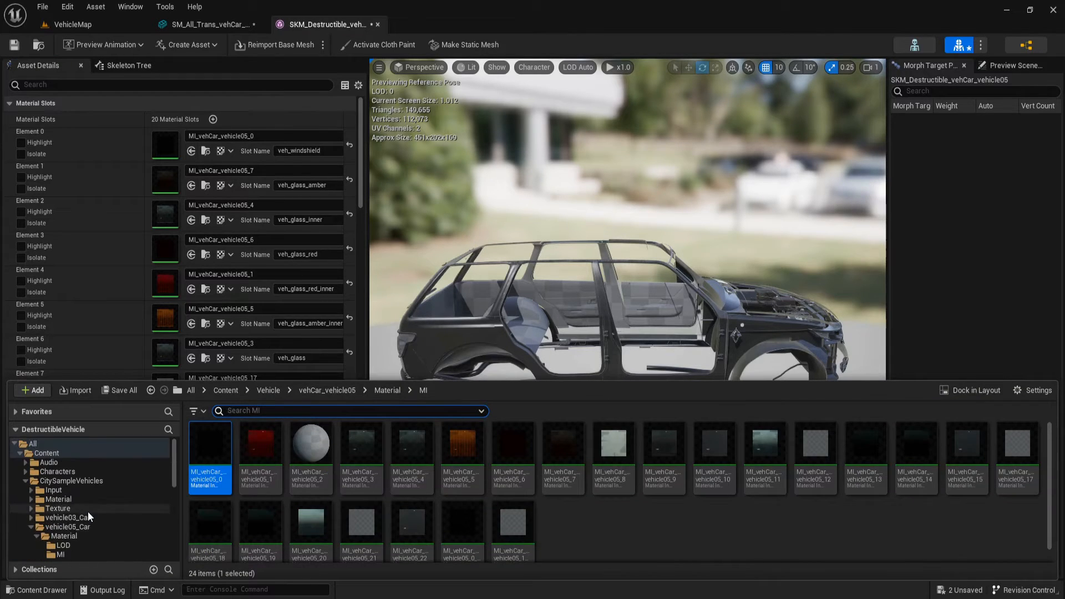
{"action": "left_click", "coordinate": [99, 481]}
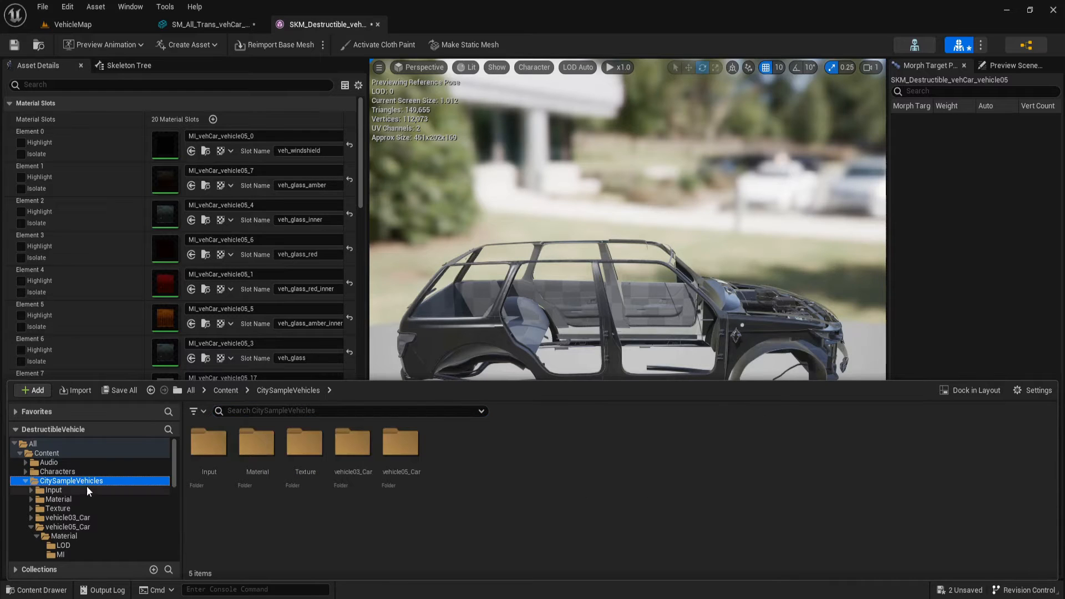
{"action": "left_click", "coordinate": [101, 527]}
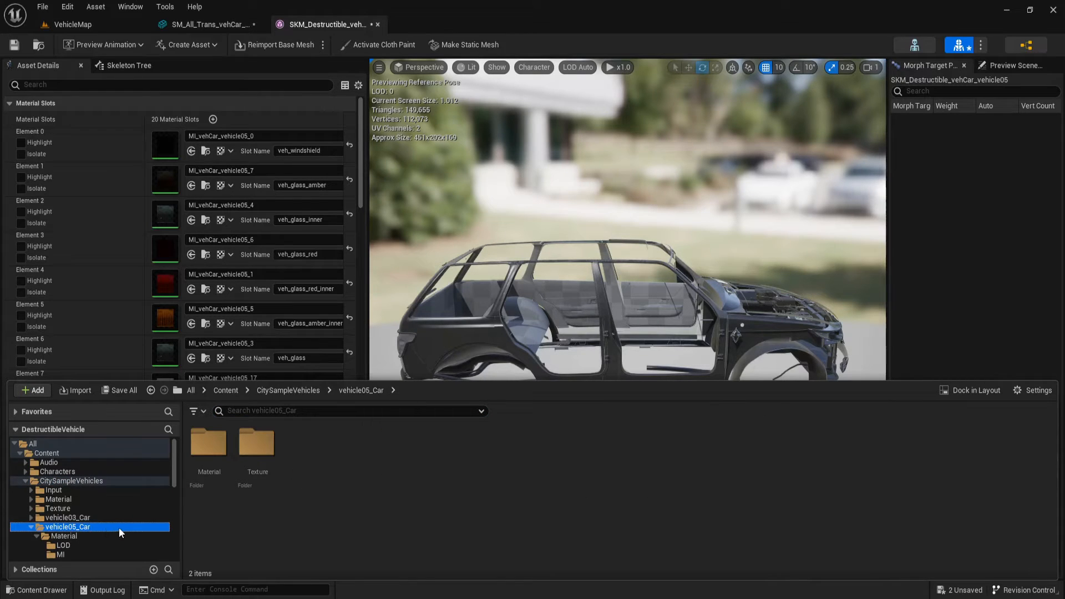
{"action": "scroll", "coordinate": [118, 526], "scroll_direction": "down", "scroll_amount": 2}
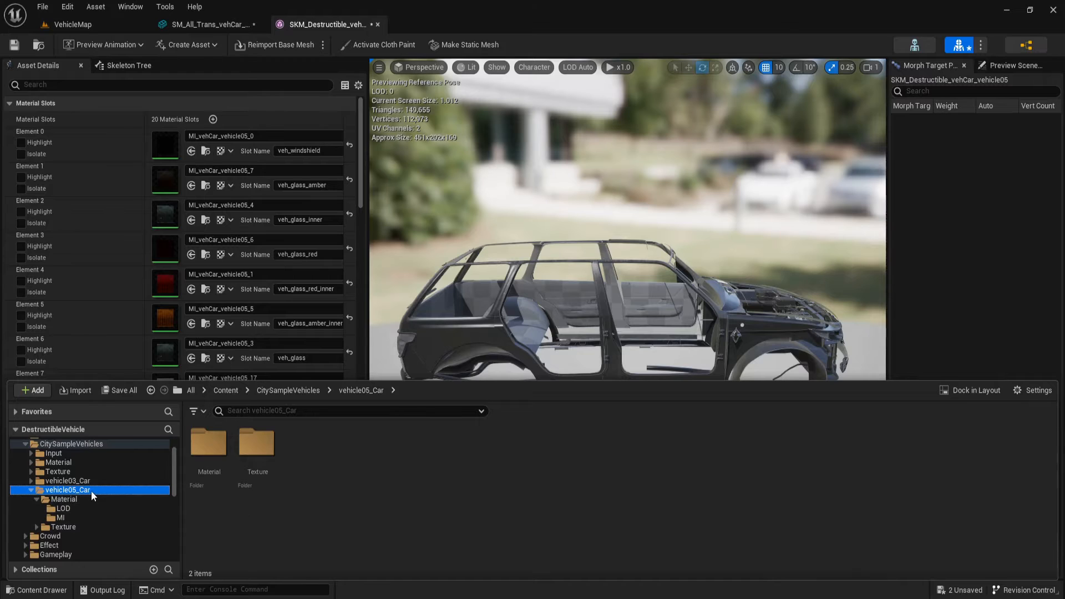
{"action": "double_click", "coordinate": [213, 454]}
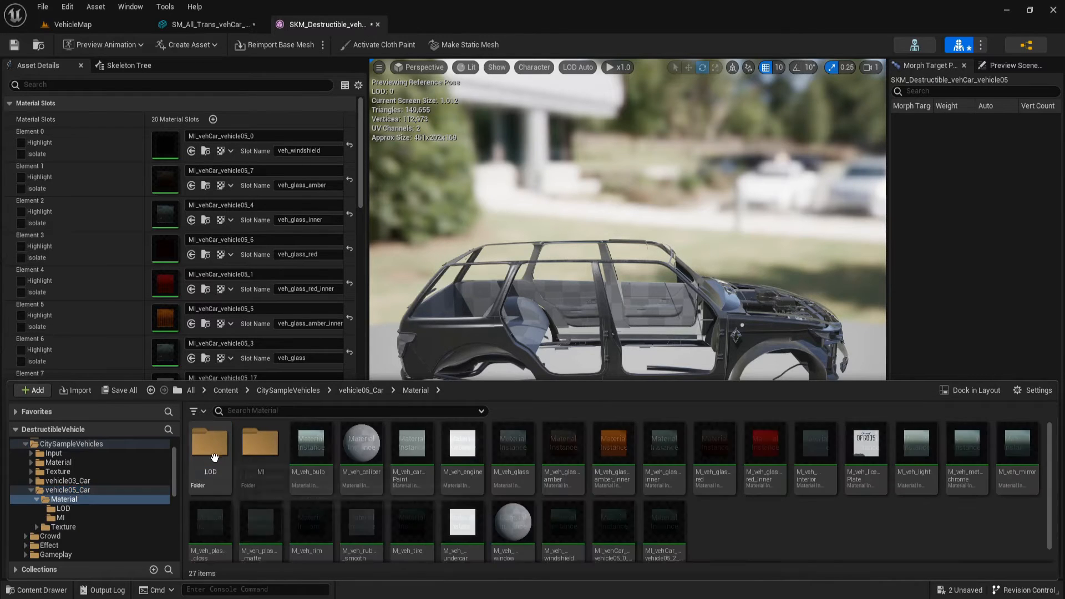
{"action": "double_click", "coordinate": [260, 444]}
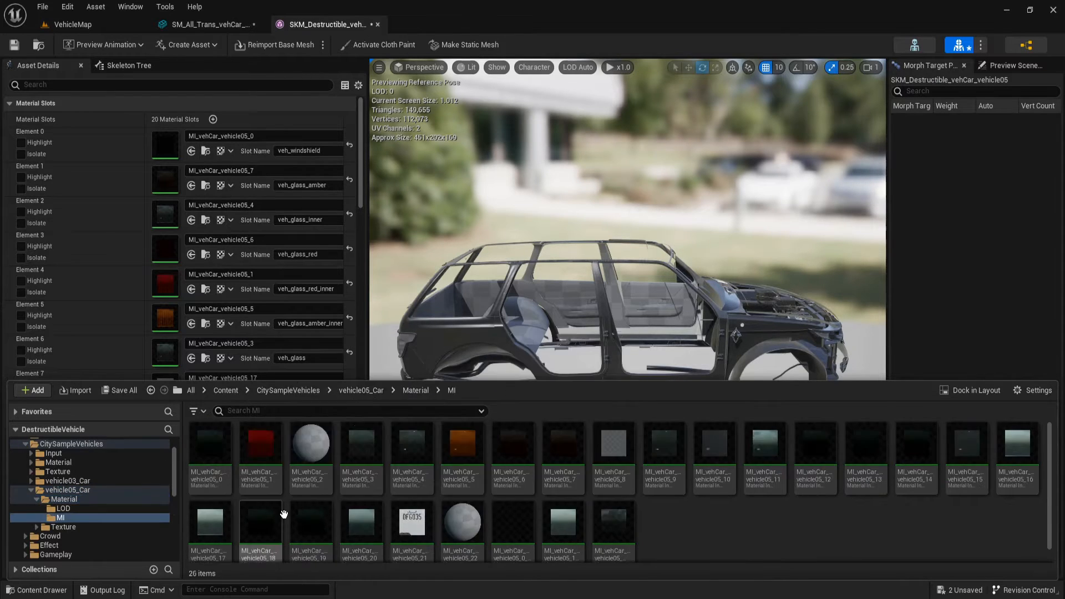
Assign the City Sample MI_vehCar_vehicle05_17 material instance to the skeletal mesh's veh_light slot
{"action": "scroll", "coordinate": [158, 292], "scroll_direction": "down", "scroll_amount": 3}
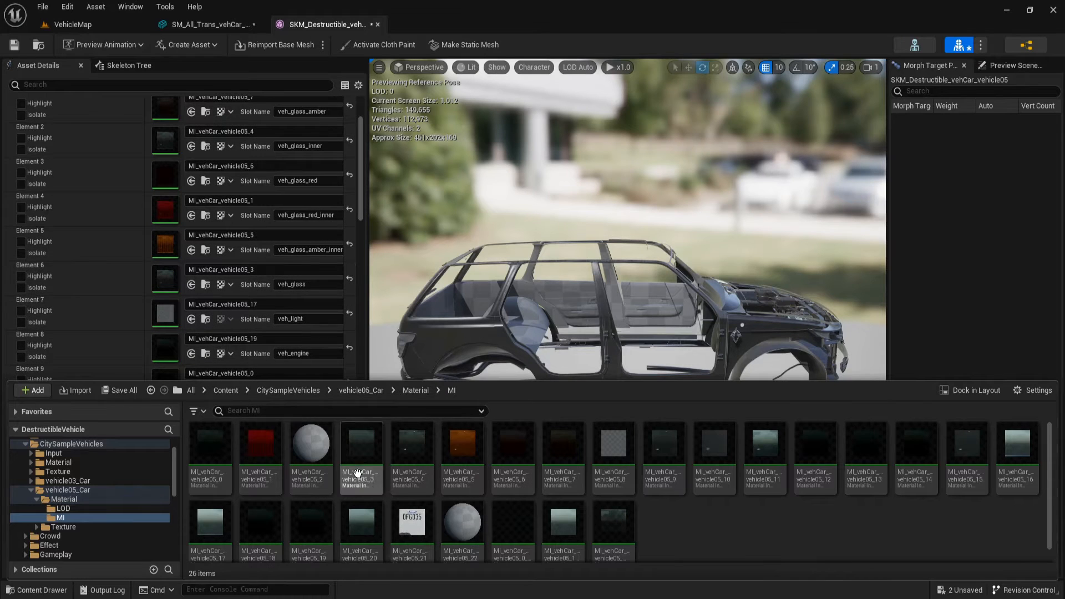
{"action": "scroll", "coordinate": [400, 486], "scroll_direction": "down", "scroll_amount": 1}
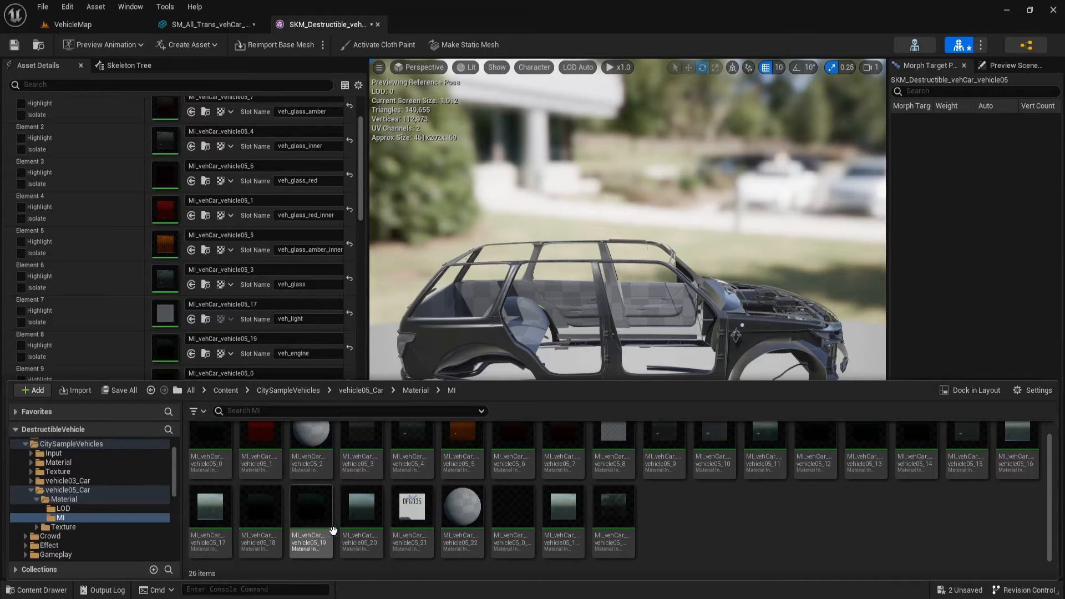
{"action": "left_click", "coordinate": [206, 530]}
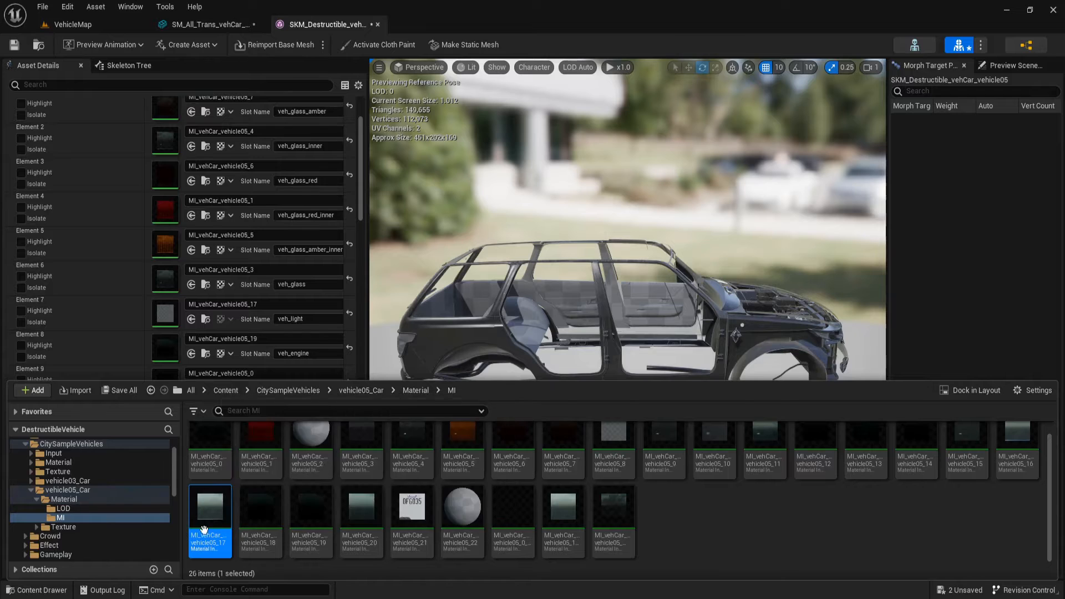
{"action": "mouse_move", "coordinate": [207, 528]}
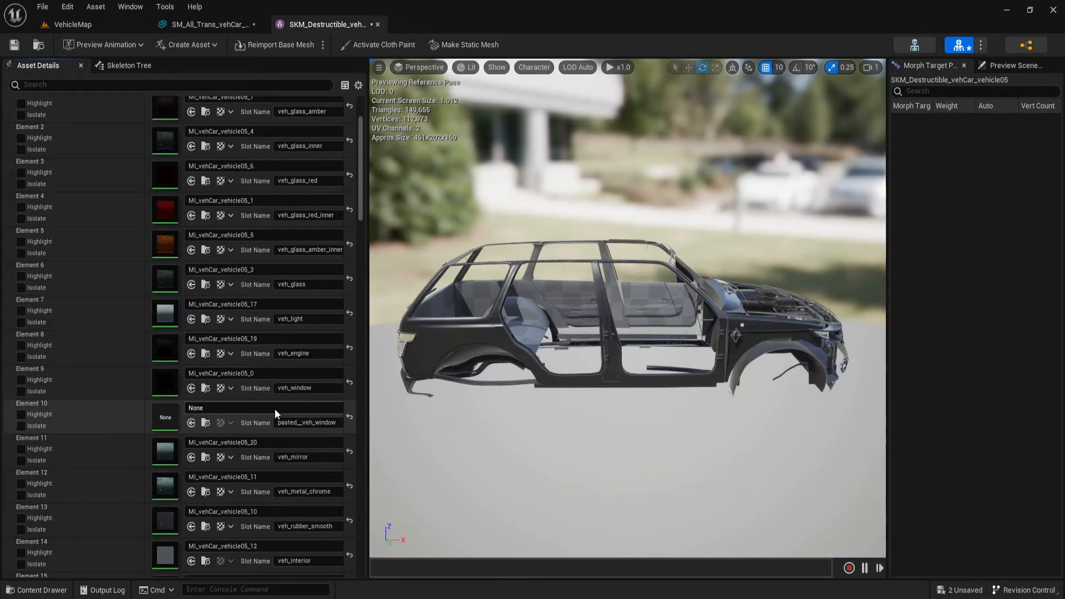
Assign the City Sample MI_vehCar_vehicle05_12 material instance to the skeletal mesh's veh_interior slot
{"action": "scroll", "coordinate": [275, 408], "scroll_direction": "down", "scroll_amount": 3}
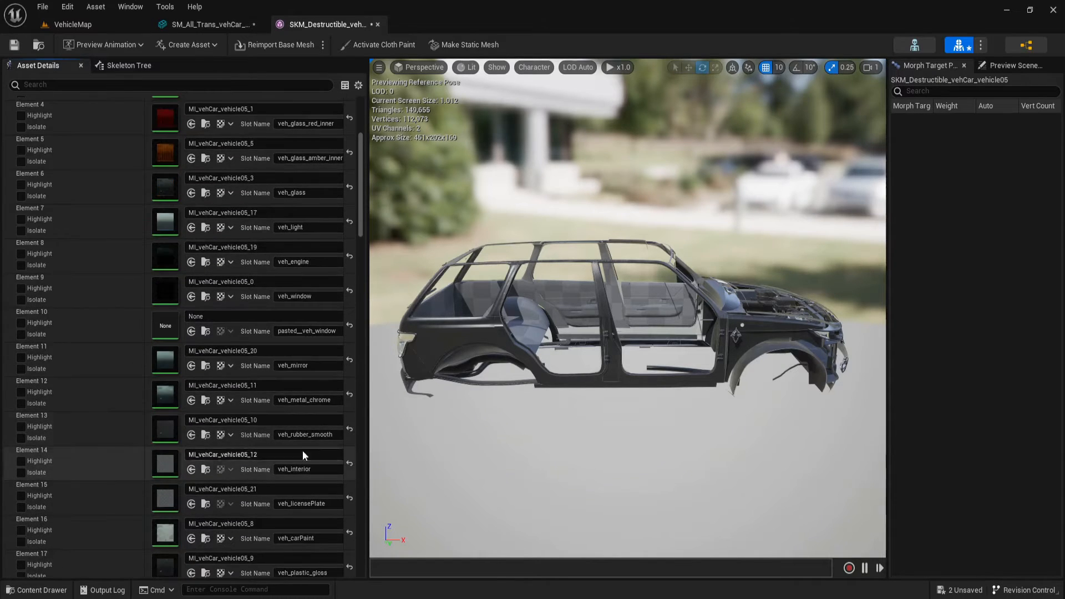
{"action": "key", "text": "ctrl+space"}
{"action": "scroll", "coordinate": [334, 290], "scroll_direction": "down", "scroll_amount": 7}
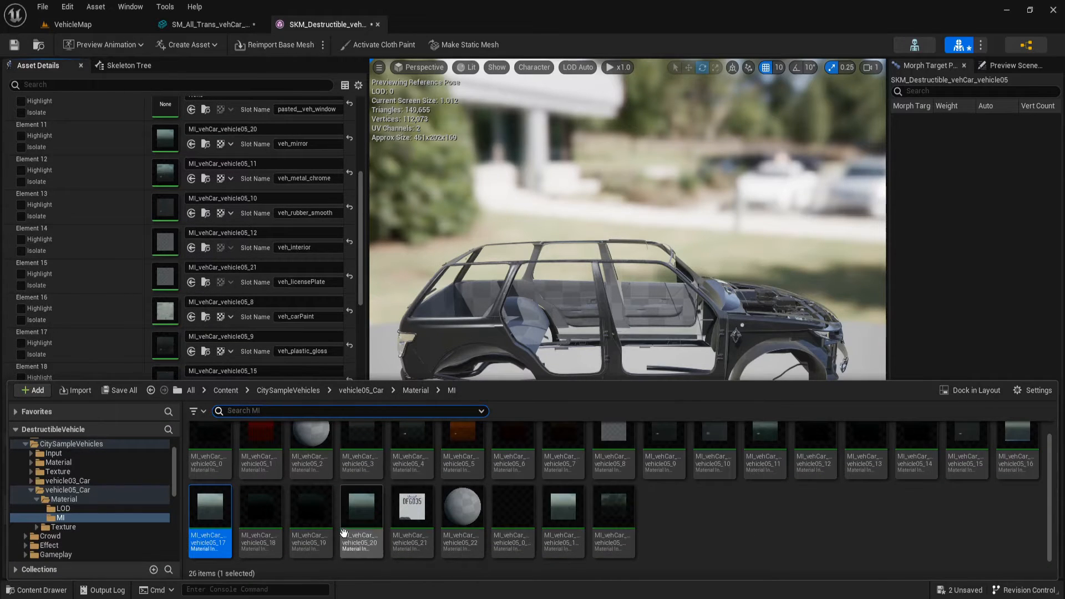
{"action": "left_click", "coordinate": [815, 486]}
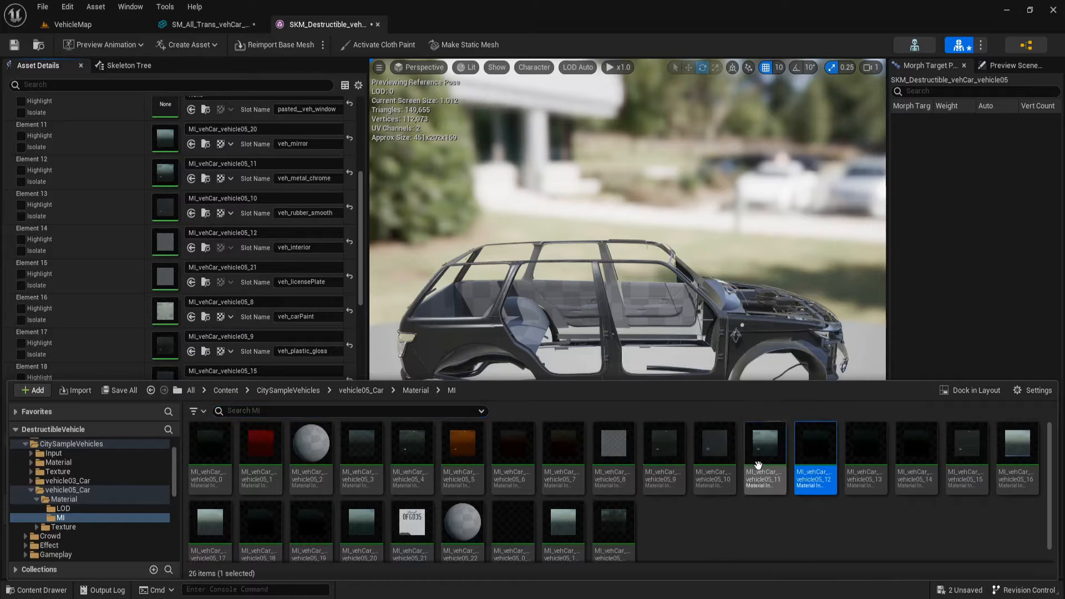
{"action": "left_click", "coordinate": [191, 248]}
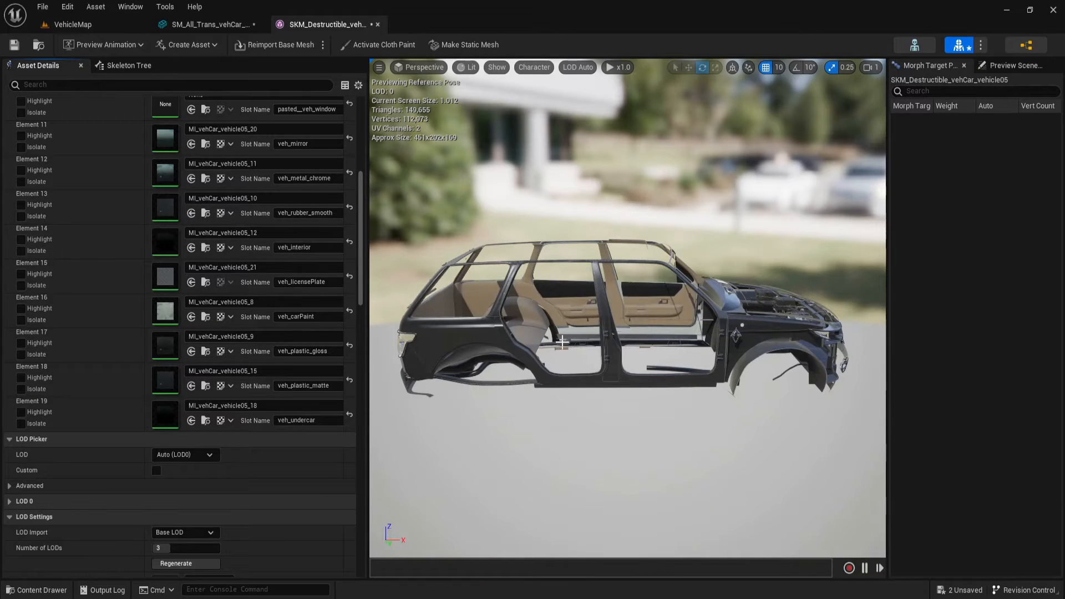
Assign the City Sample MI_vehCar_vehicle05_21 material instance to the skeletal mesh's veh_licensePlate slot
{"action": "key", "text": "ctrl+space"}
{"action": "scroll", "coordinate": [738, 524], "scroll_direction": "down", "scroll_amount": 1}
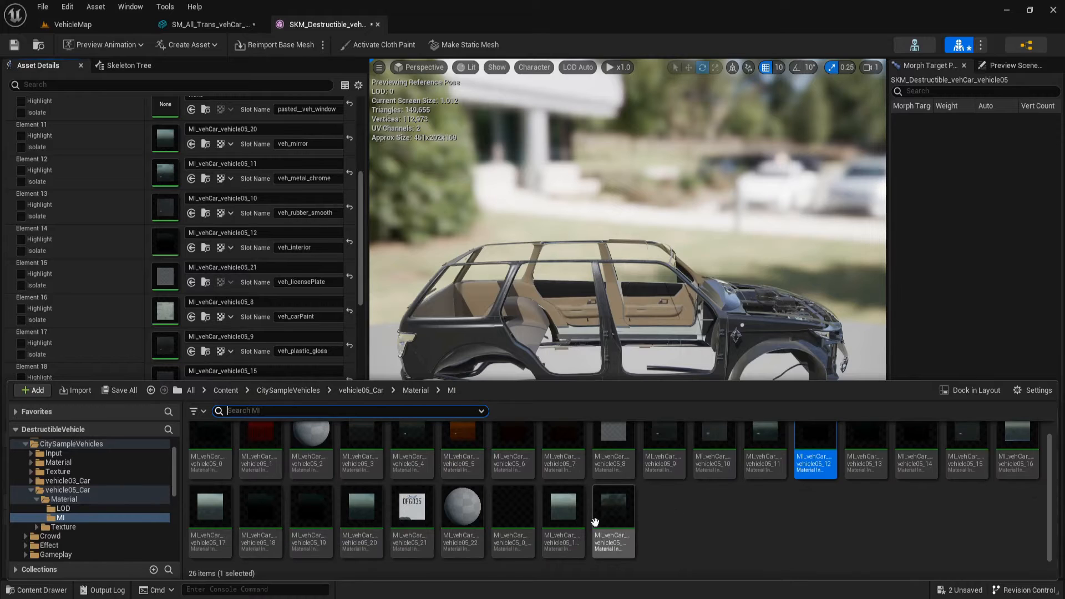
{"action": "left_click", "coordinate": [420, 516]}
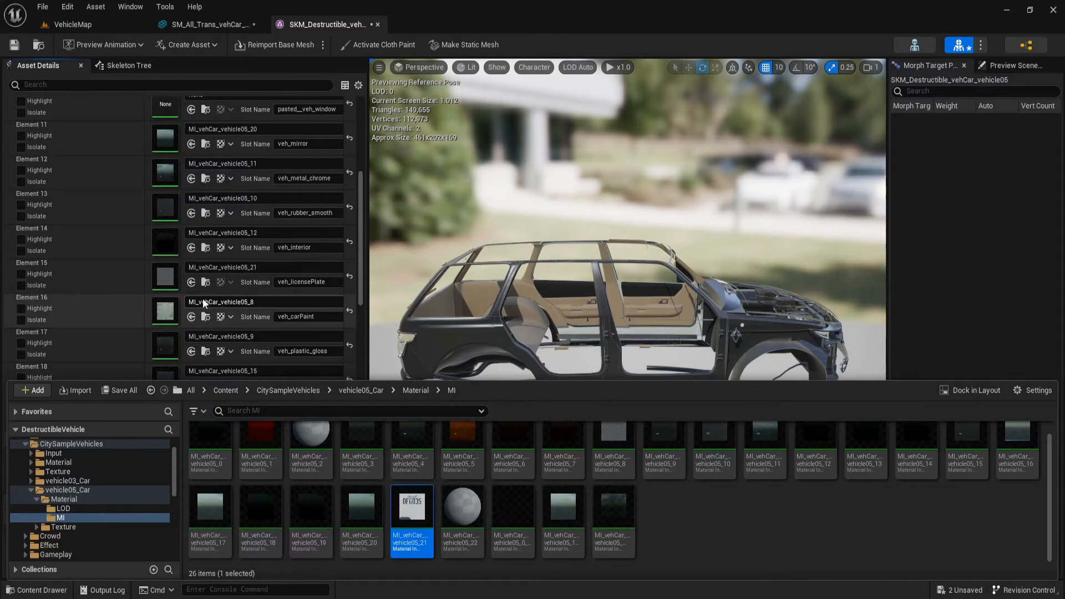
{"action": "left_click", "coordinate": [192, 282]}
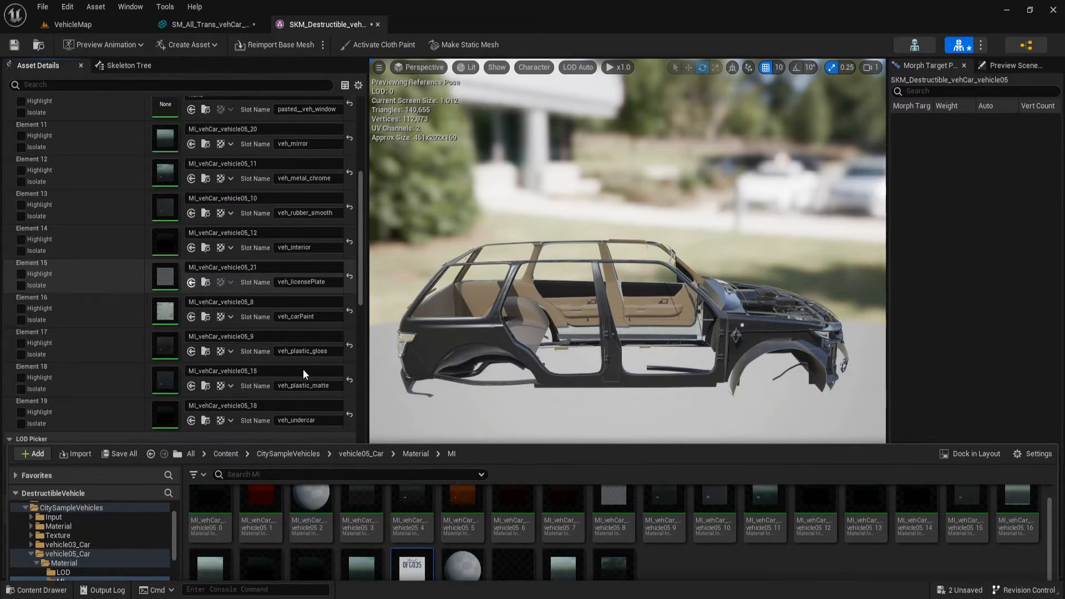
Locate the veh_rubber_smooth slot's material in the content folders, then examine the destructible mesh's material slots and body for missing materials
{"action": "scroll", "coordinate": [299, 355], "scroll_direction": "up", "scroll_amount": 1}
{"action": "scroll", "coordinate": [297, 349], "scroll_direction": "up", "scroll_amount": 1}
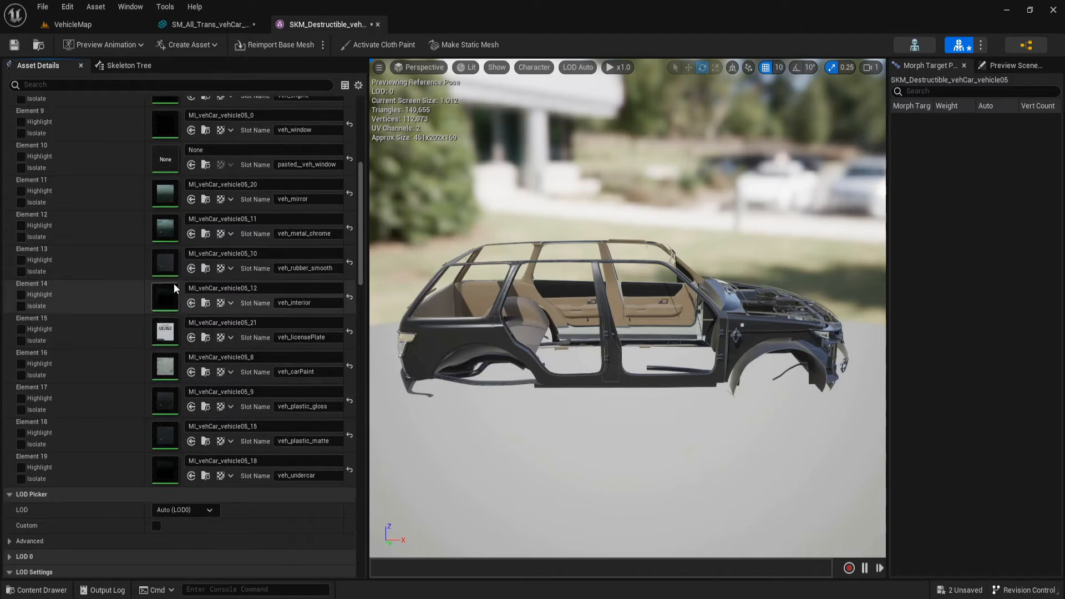
{"action": "left_click", "coordinate": [206, 270]}
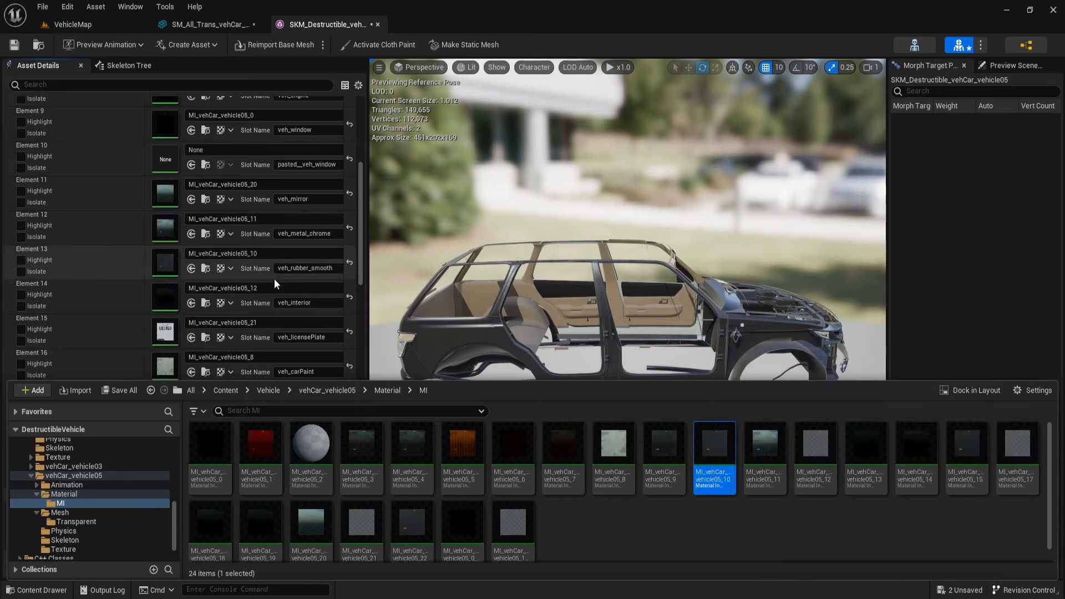
{"action": "left_click", "coordinate": [546, 191]}
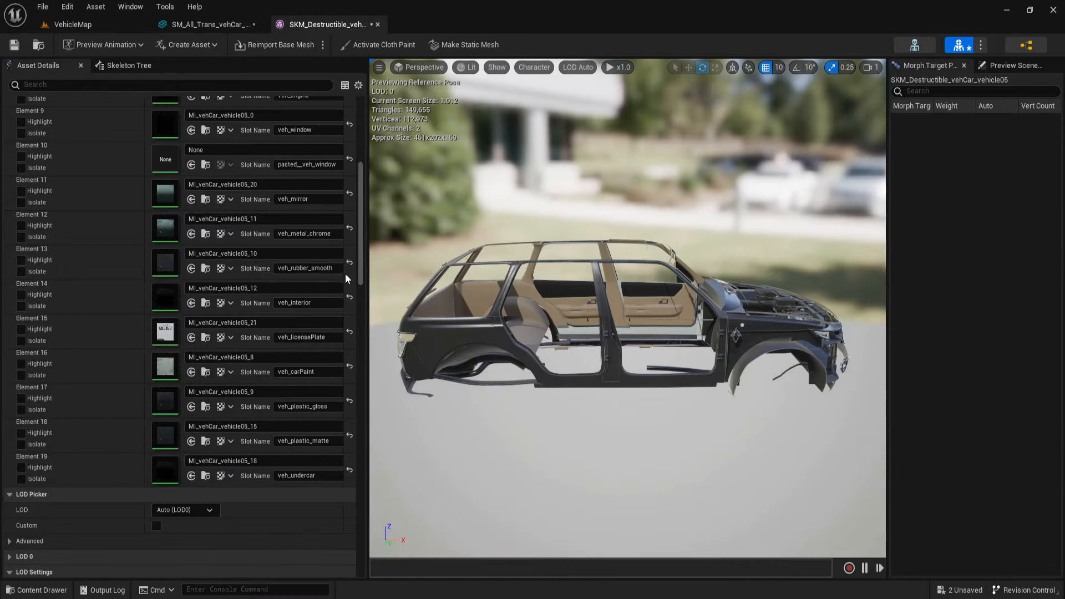
{"action": "scroll", "coordinate": [277, 264], "scroll_direction": "up", "scroll_amount": 15}
{"action": "key", "text": "w"}
{"action": "right_click_drag", "start_coordinate": [627, 311], "coordinate": [620, 333]}
{"action": "key", "text": "s"}
{"action": "key", "text": "w"}
{"action": "key", "text": "d"}
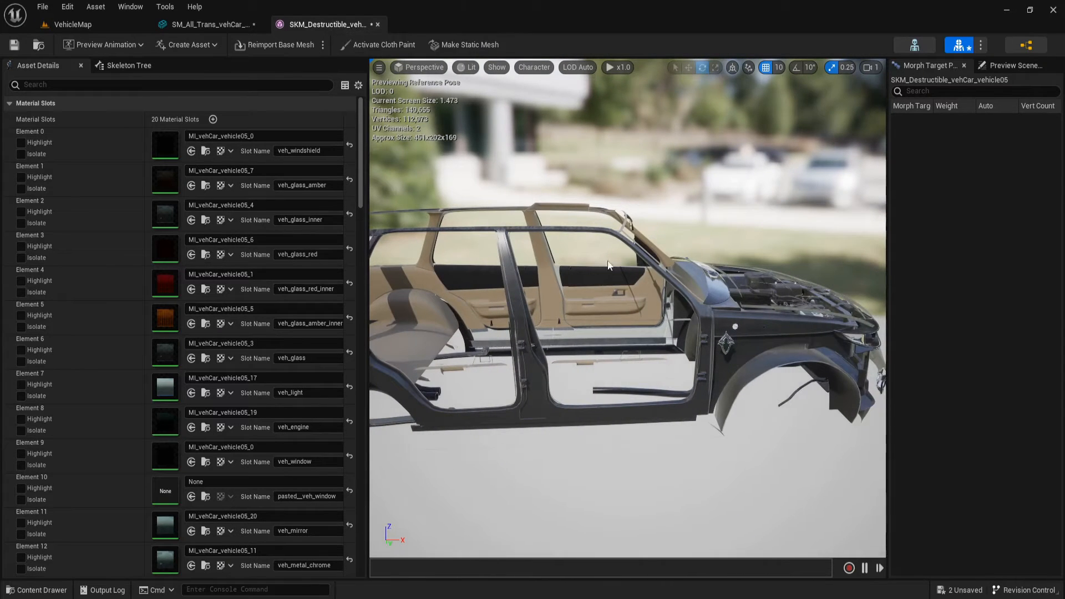
{"action": "key", "text": "a"}
{"action": "right_click_drag", "start_coordinate": [606, 261], "coordinate": [601, 236]}
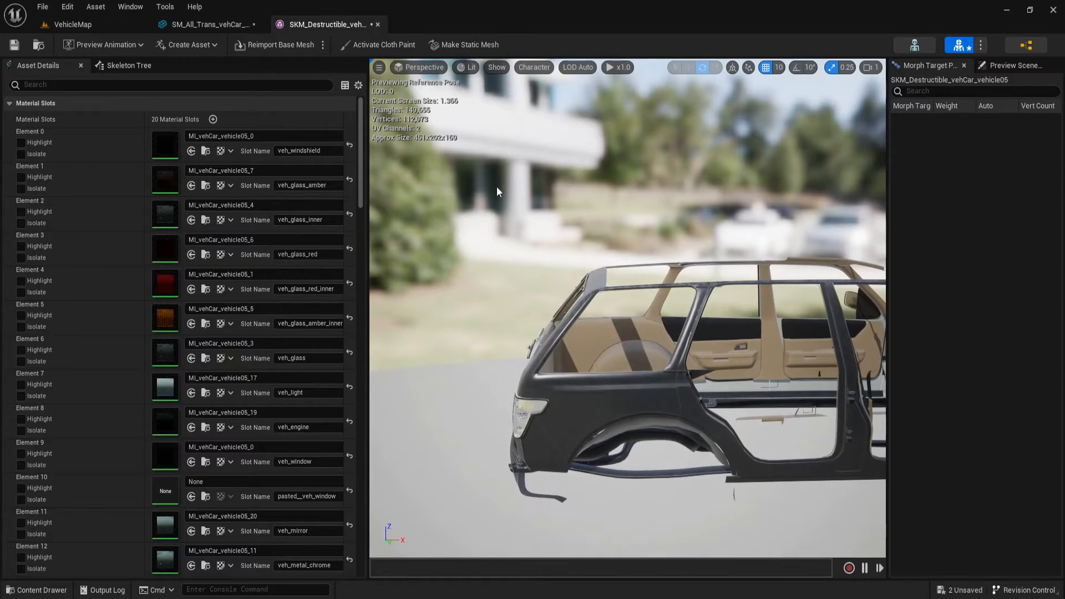
Open the SKM_Exterior_vehCar_vehicle05 skeletal mesh from the vehCar_vehicle05 Mesh folder
{"action": "key", "text": "ctrl+space"}
{"action": "key", "text": "ctrl+space"}
{"action": "left_click", "coordinate": [39, 47]}
{"action": "left_click", "coordinate": [360, 451]}
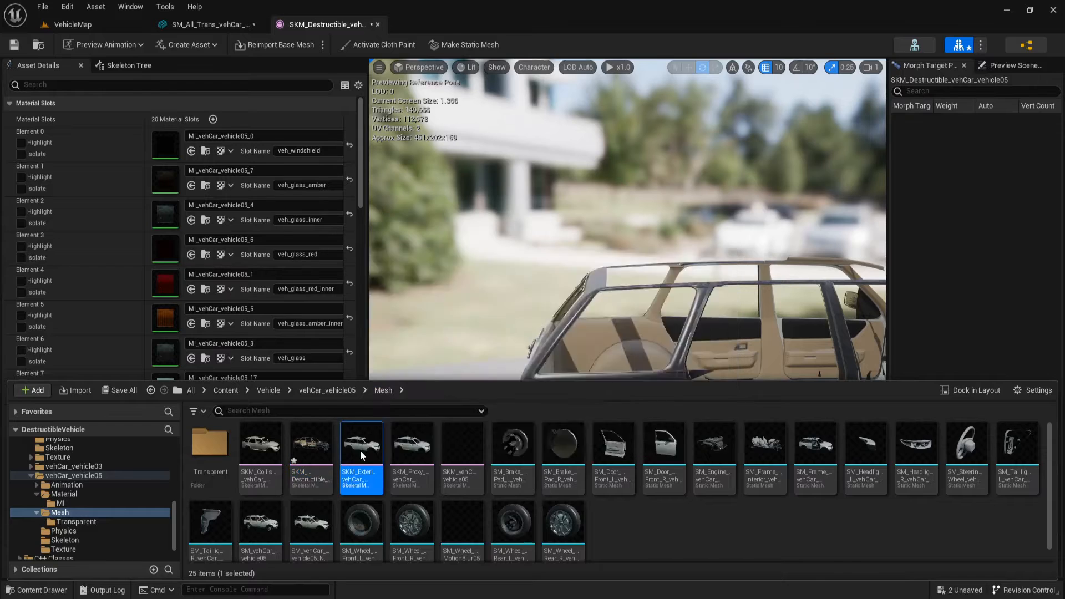
{"action": "double_click", "coordinate": [360, 450]}
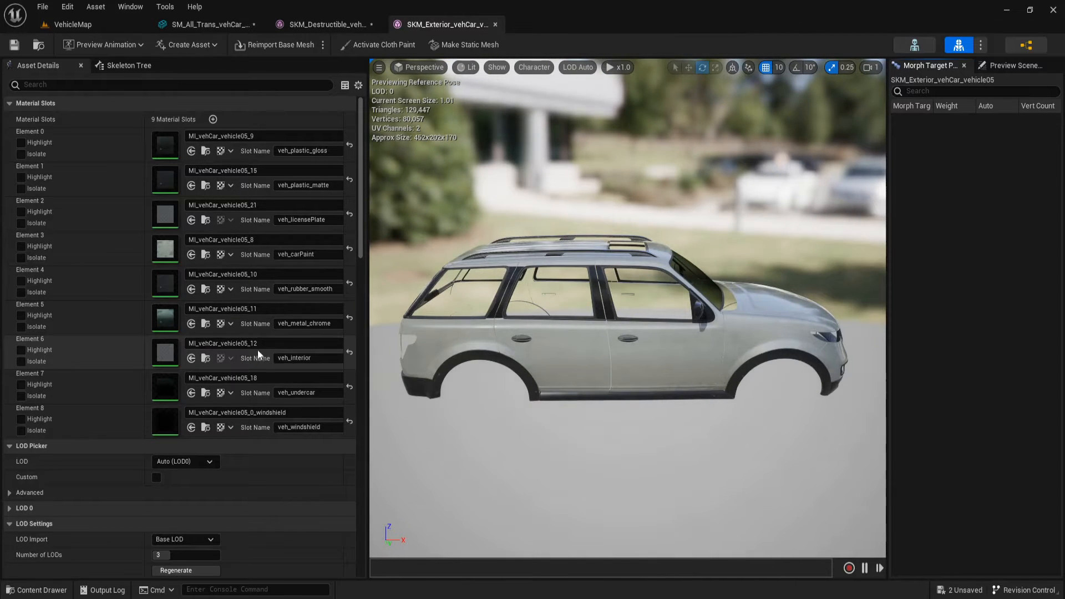
Assign the MI_vehCar_vehicle05_21 instance from CitySampleVehicles/vehicle05_Car/Material/MI to the exterior mesh's veh_licensePlate slot
{"action": "key", "text": "ctrl+space"}
{"action": "scroll", "coordinate": [78, 490], "scroll_direction": "up", "scroll_amount": 10}
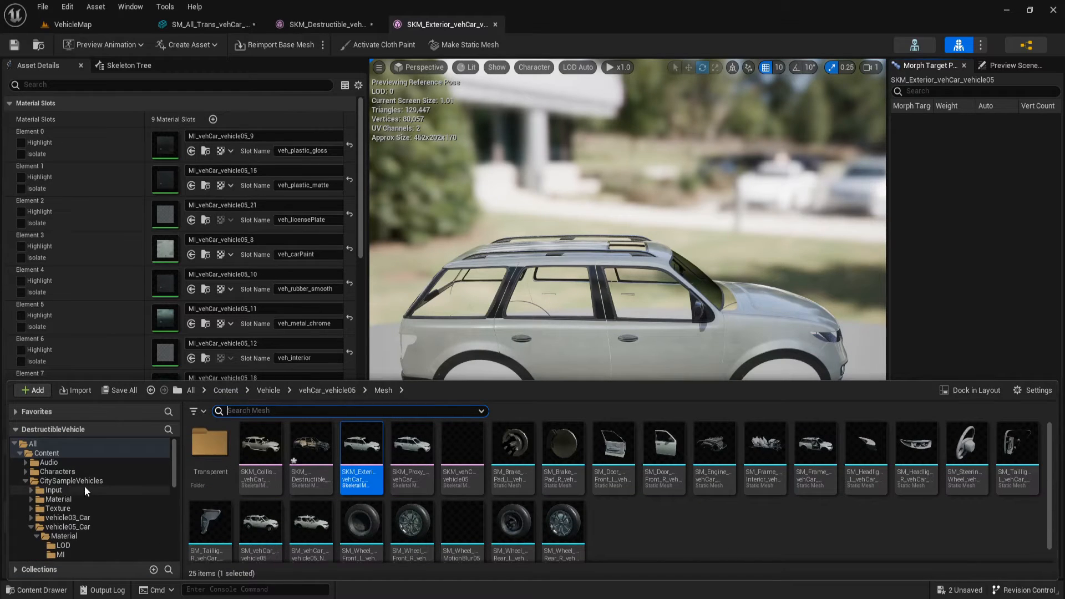
{"action": "scroll", "coordinate": [101, 494], "scroll_direction": "down", "scroll_amount": 2}
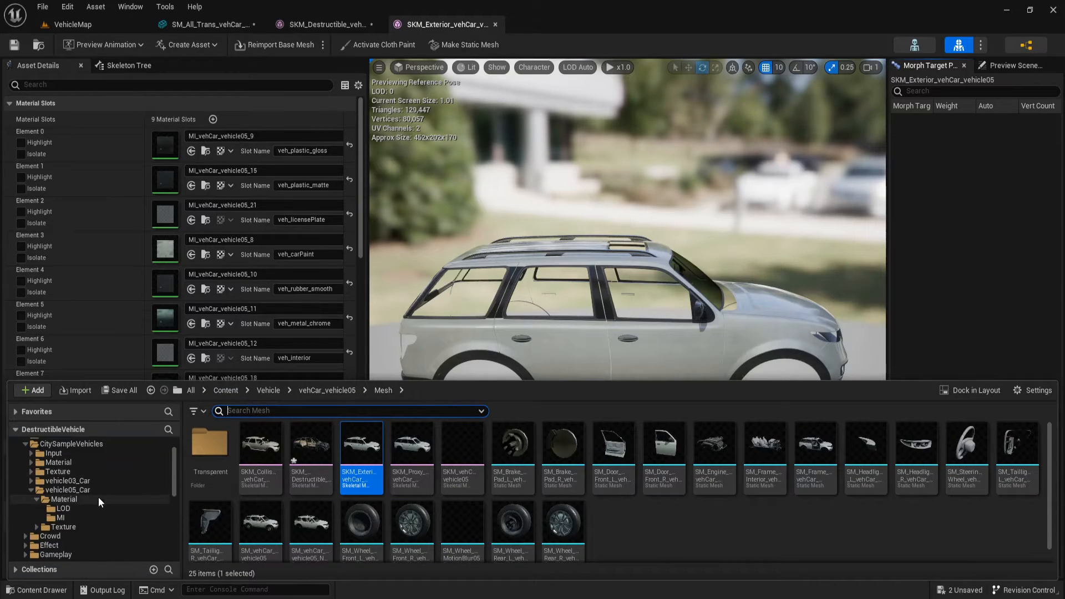
{"action": "left_click", "coordinate": [92, 498]}
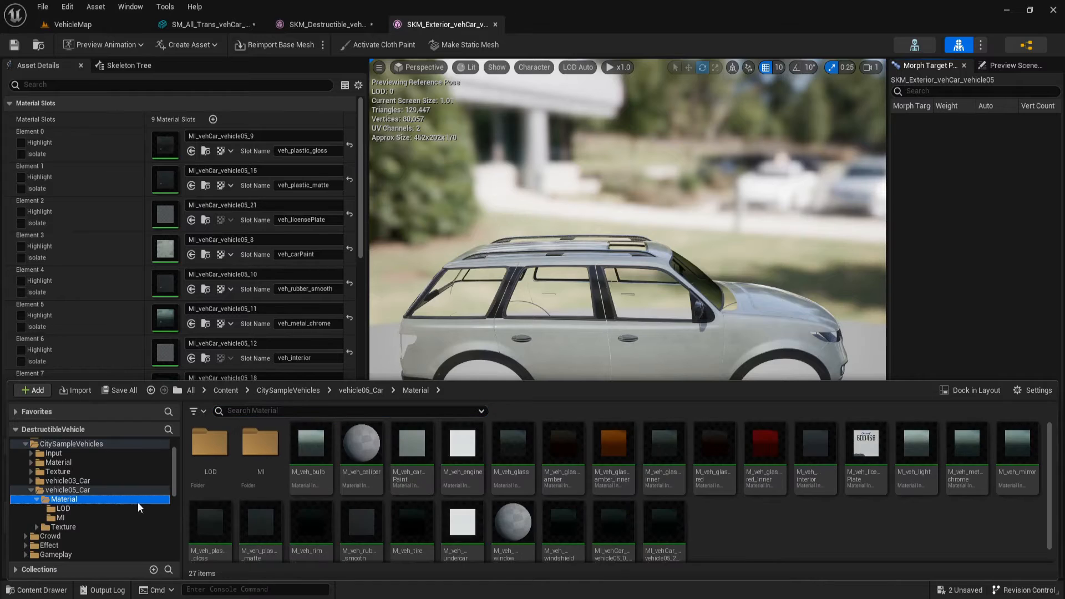
{"action": "double_click", "coordinate": [254, 460]}
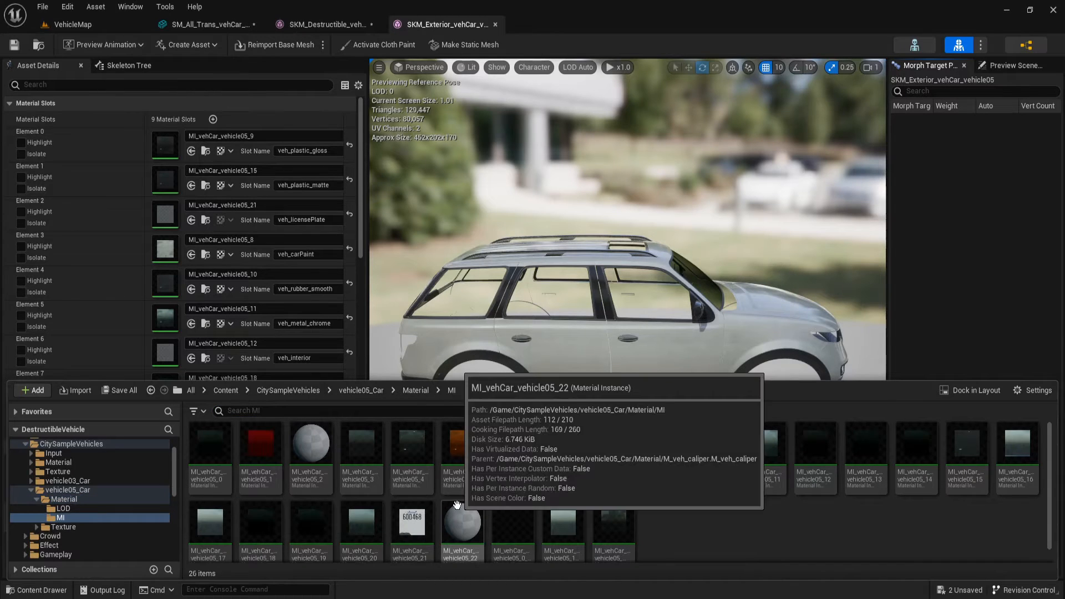
{"action": "scroll", "coordinate": [499, 516], "scroll_direction": "down", "scroll_amount": 1}
{"action": "left_click", "coordinate": [412, 513]}
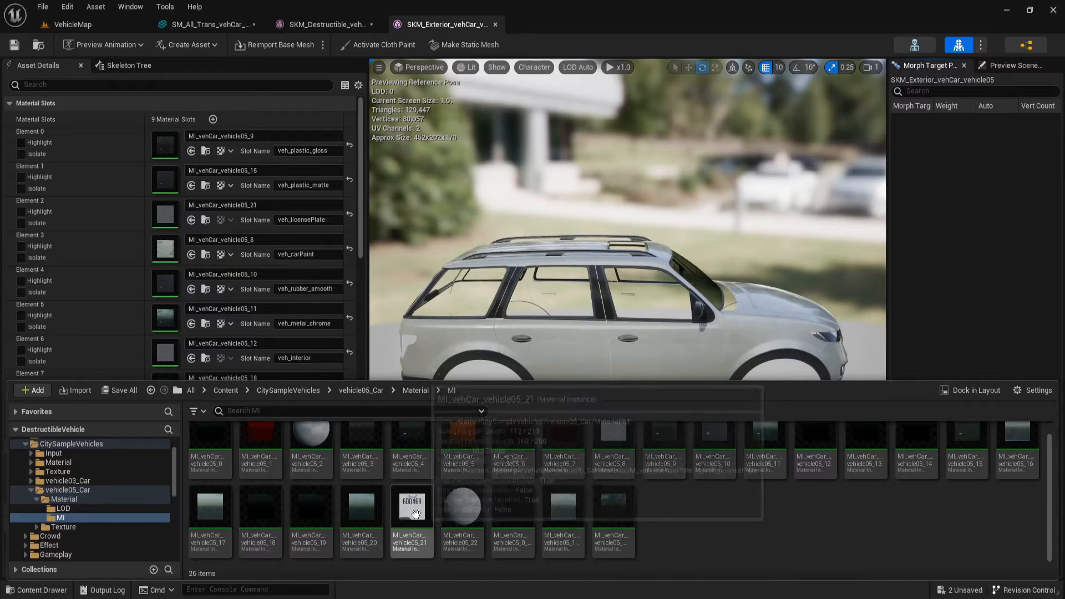
{"action": "left_click", "coordinate": [191, 220]}
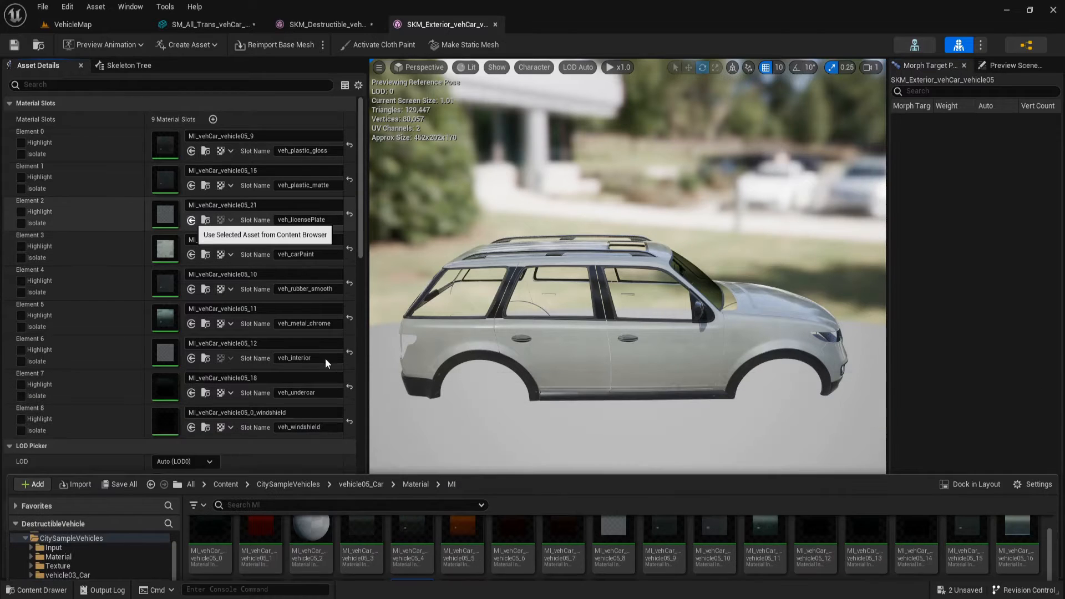
Assign the City Sample MI_vehCar_vehicle05_12 material instance to the exterior mesh's veh_interior slot
{"action": "key", "text": "ctrl+space"}
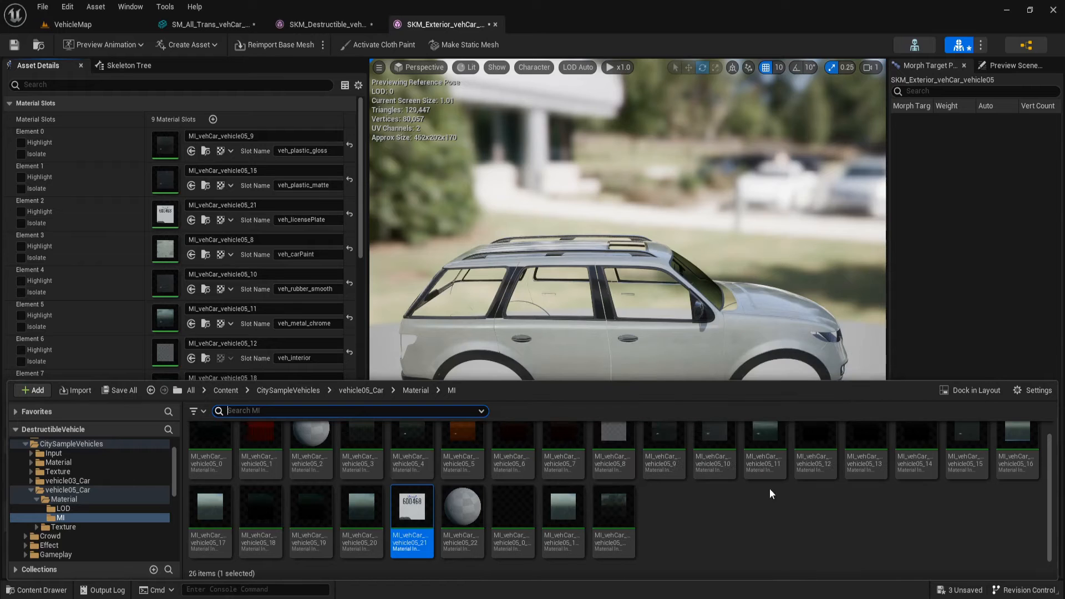
{"action": "left_click", "coordinate": [191, 358]}
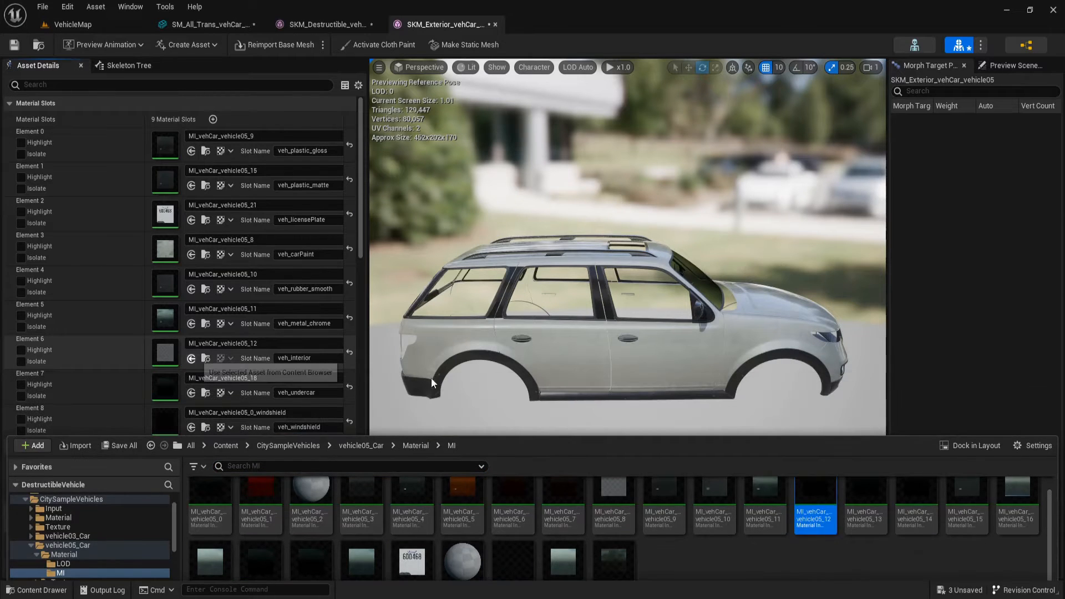
{"action": "right_click_drag", "start_coordinate": [603, 389], "coordinate": [587, 331]}
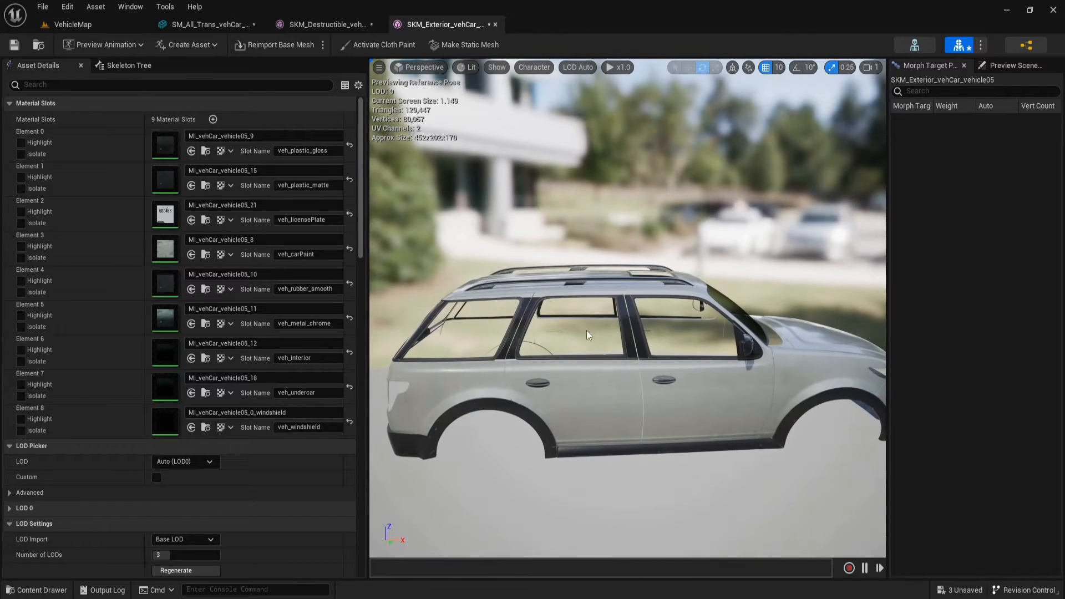
Open the SKM_Proxy_vehCar_vehicle05 skeletal mesh from the vehCar_vehicle05 Mesh folder
{"action": "key", "text": "ctrl+space"}
{"action": "left_click", "coordinate": [446, 23]}
{"action": "left_click", "coordinate": [31, 47]}
{"action": "double_click", "coordinate": [411, 462]}
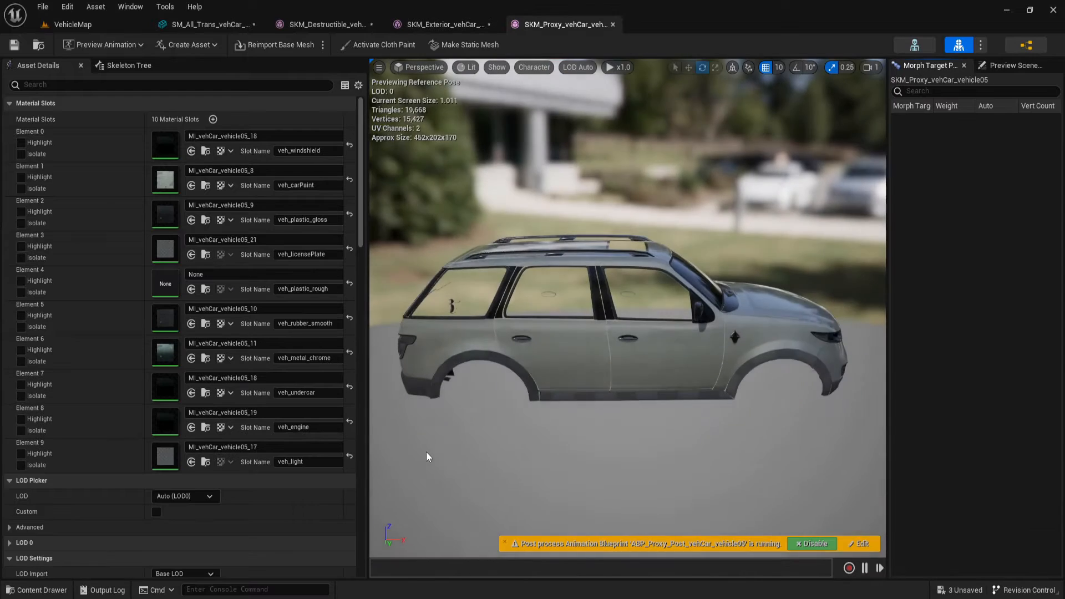
Assign the MI_vehCar_vehicle05_21 instance from CitySampleVehicles/vehicle05_Car/Material/MI to the proxy mesh's veh_licensePlate slot
{"action": "key", "text": "ctrl+space"}
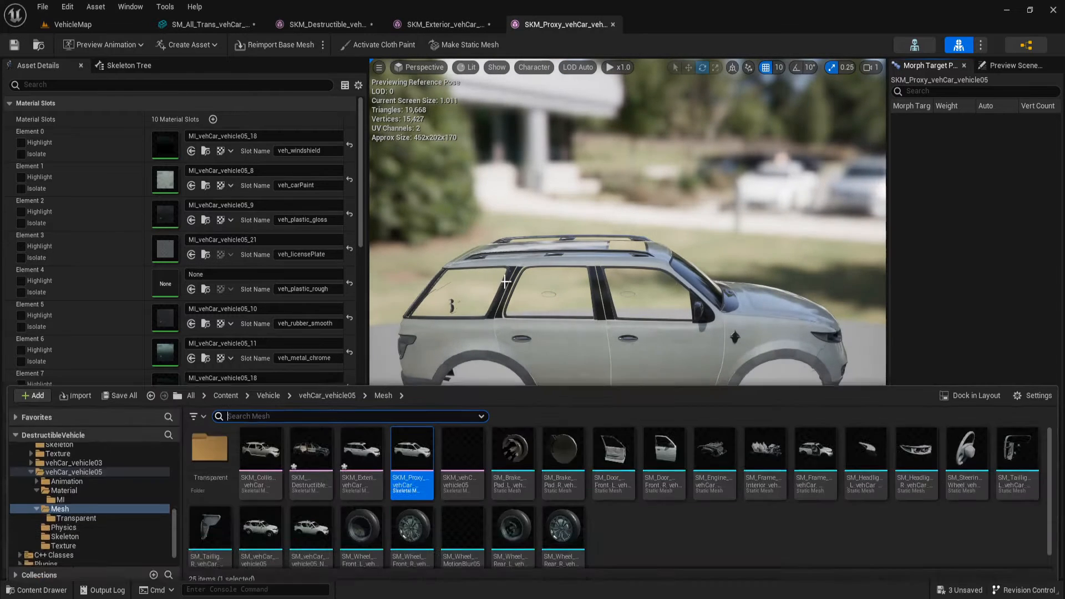
{"action": "scroll", "coordinate": [114, 492], "scroll_direction": "up", "scroll_amount": 10}
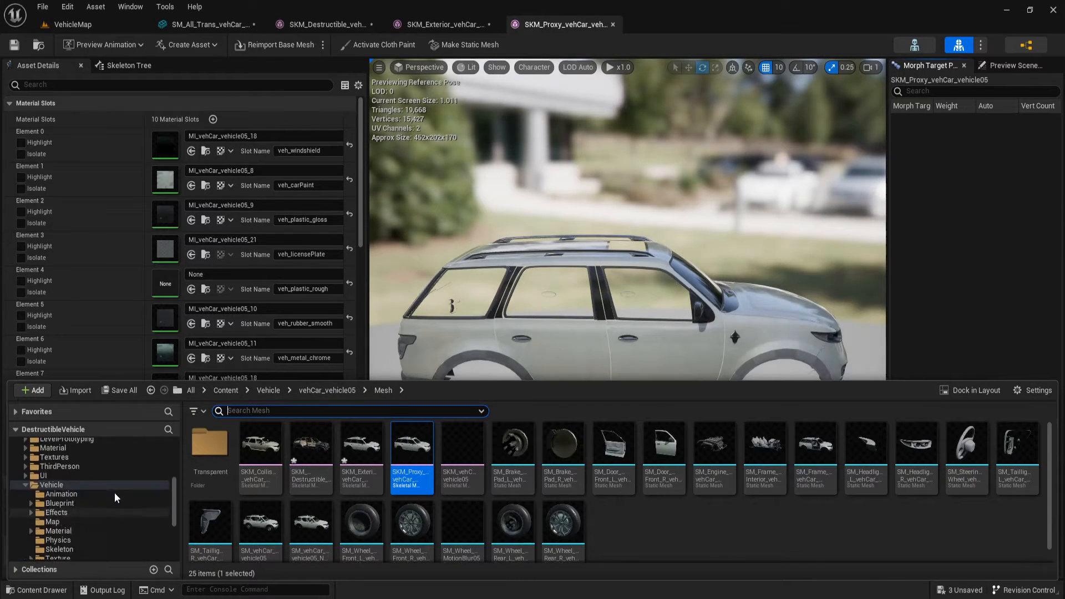
{"action": "left_click", "coordinate": [95, 502]}
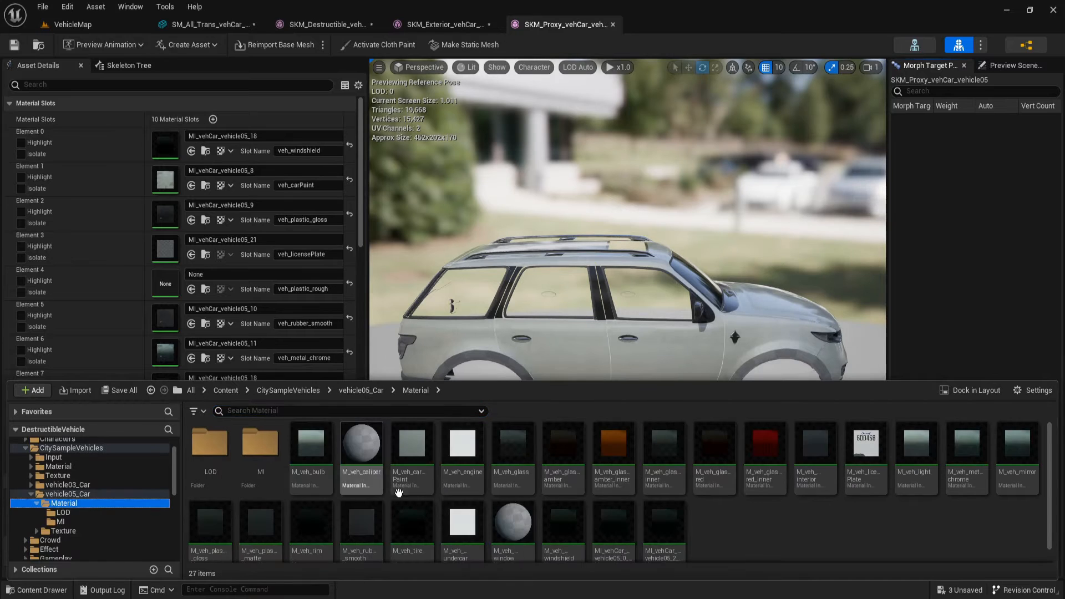
{"action": "double_click", "coordinate": [261, 444]}
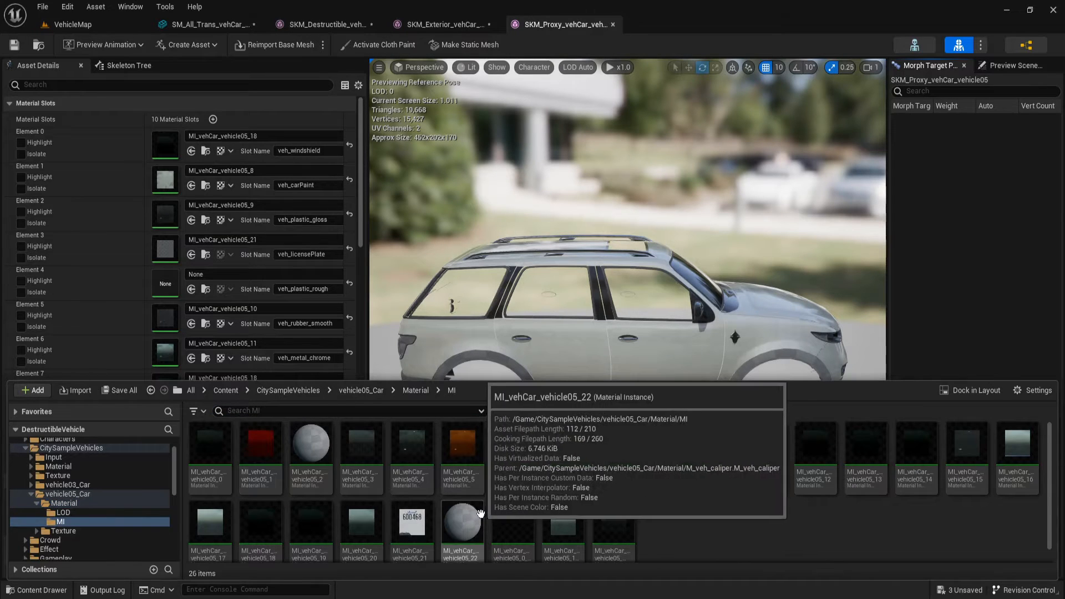
{"action": "scroll", "coordinate": [560, 527], "scroll_direction": "down", "scroll_amount": 1}
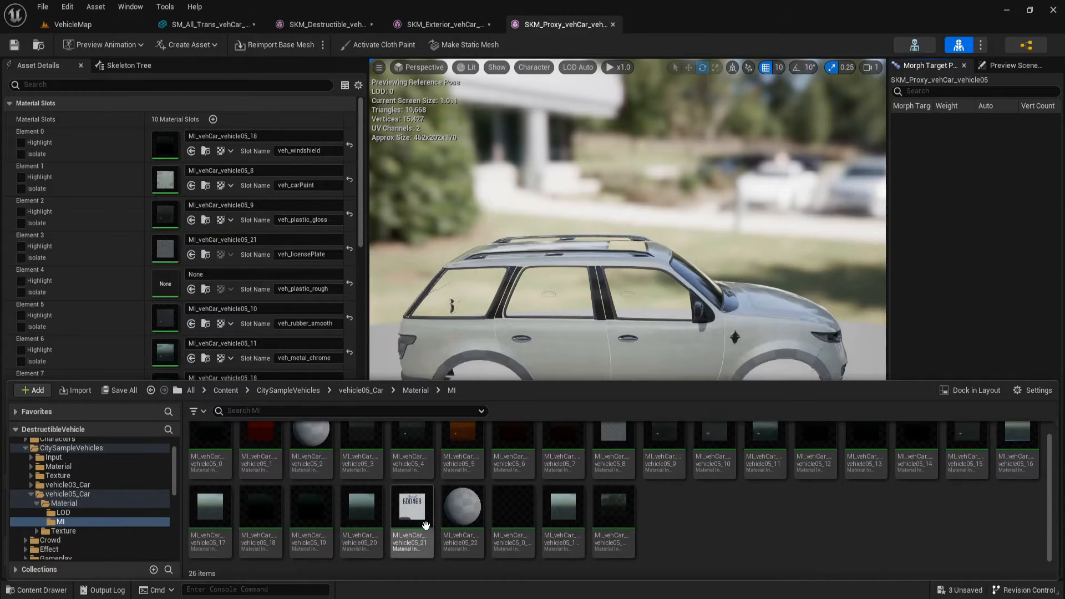
{"action": "left_click", "coordinate": [191, 255]}
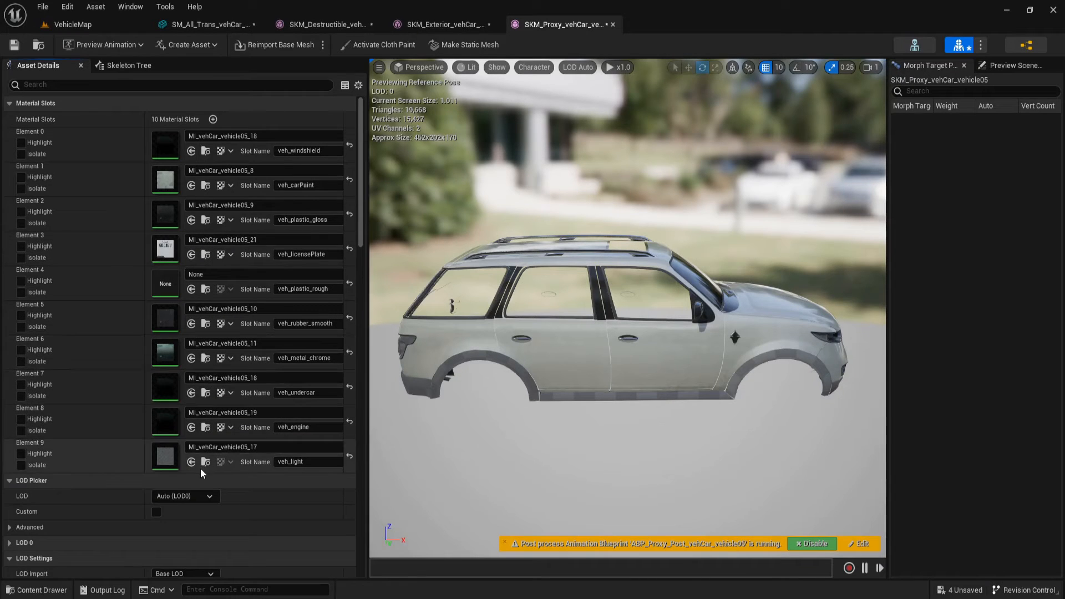
Assign the City Sample MI_vehCar_vehicle05_17 material instance to the proxy mesh's veh_light slot
{"action": "left_click", "coordinate": [37, 590]}
{"action": "scroll", "coordinate": [278, 262], "scroll_direction": "down", "scroll_amount": 3}
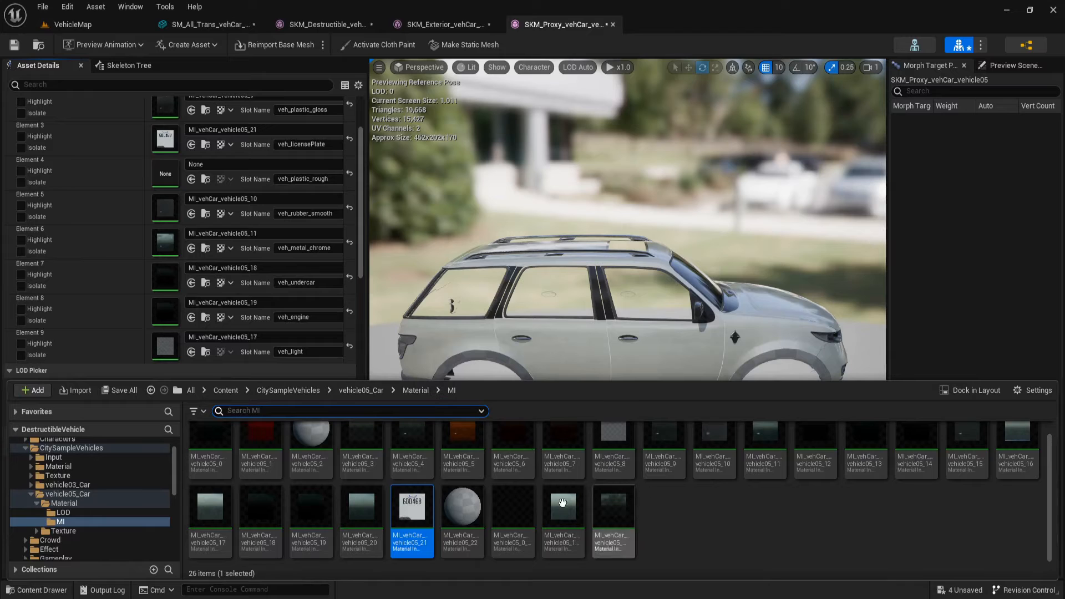
{"action": "left_click", "coordinate": [210, 507]}
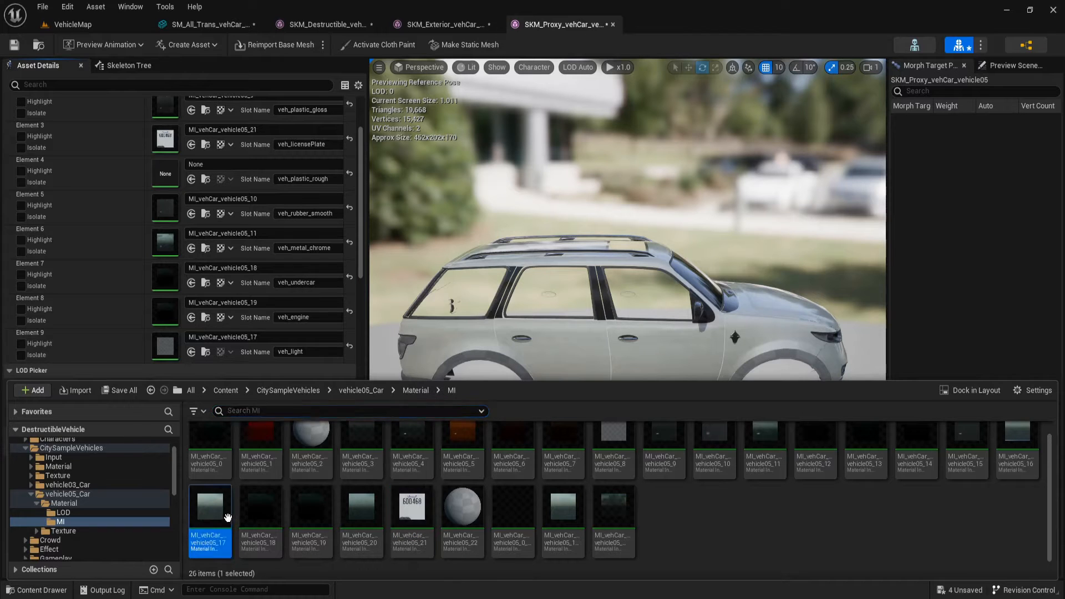
{"action": "left_click", "coordinate": [191, 353]}
{"action": "scroll", "coordinate": [203, 275], "scroll_direction": "up", "scroll_amount": 2}
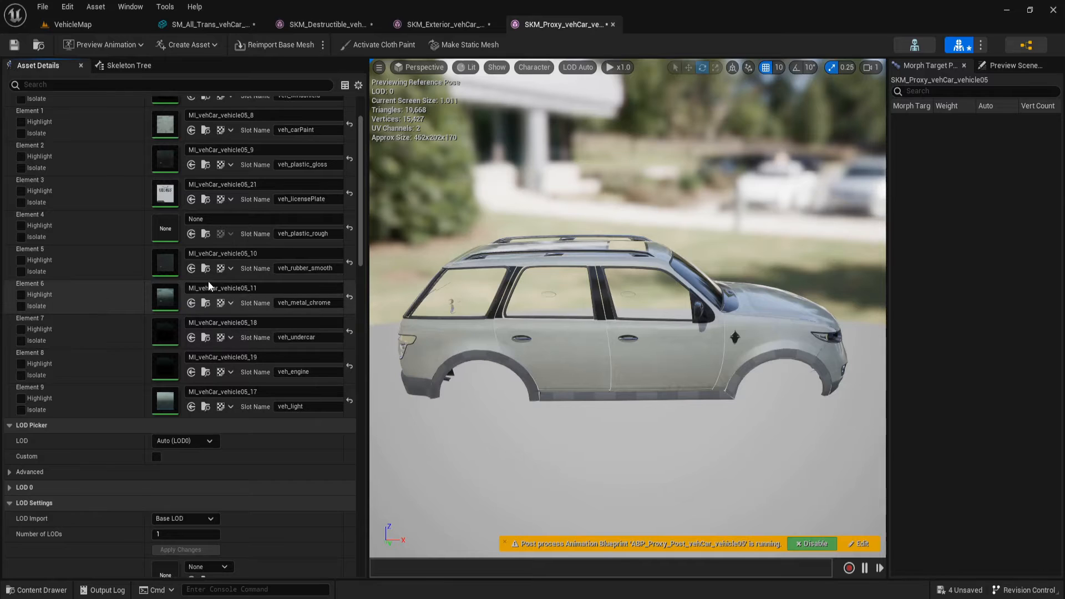
Assign the City Sample MI_vehCar_vehicle05_15 material instance to the proxy mesh's empty veh_plastic_rough slot
{"action": "scroll", "coordinate": [173, 267], "scroll_direction": "up", "scroll_amount": 2}
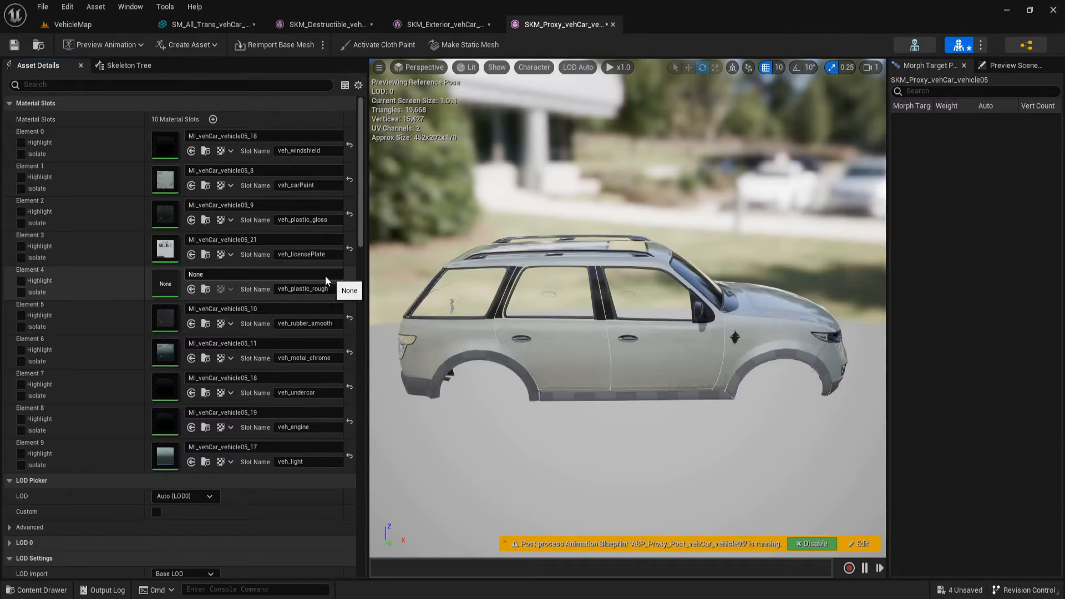
{"action": "right_click_drag", "start_coordinate": [589, 371], "coordinate": [536, 372]}
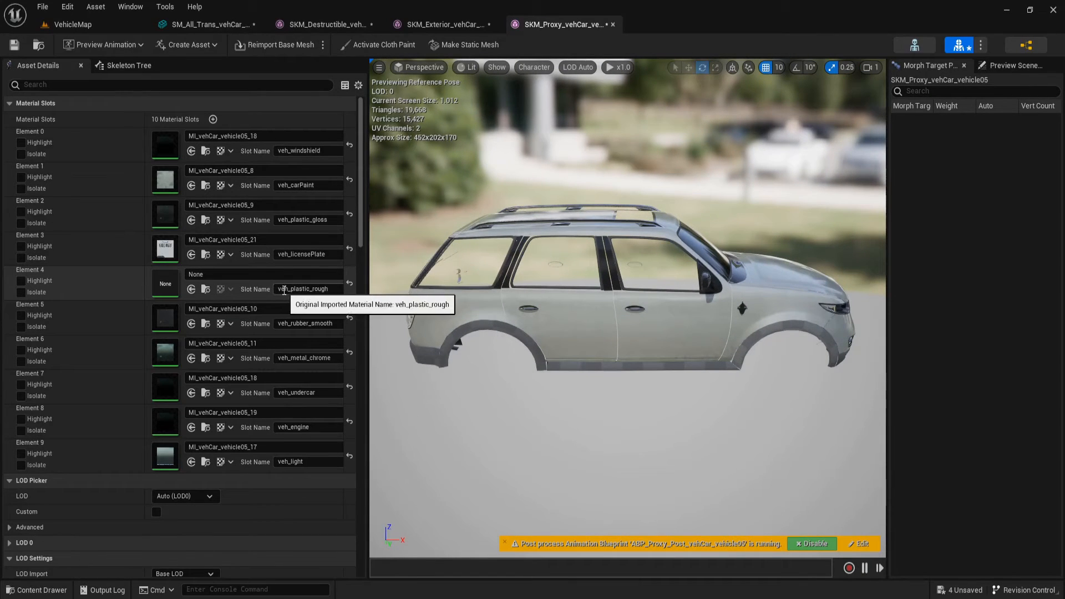
{"action": "left_click", "coordinate": [249, 275]}
{"action": "left_click", "coordinate": [535, 257]}
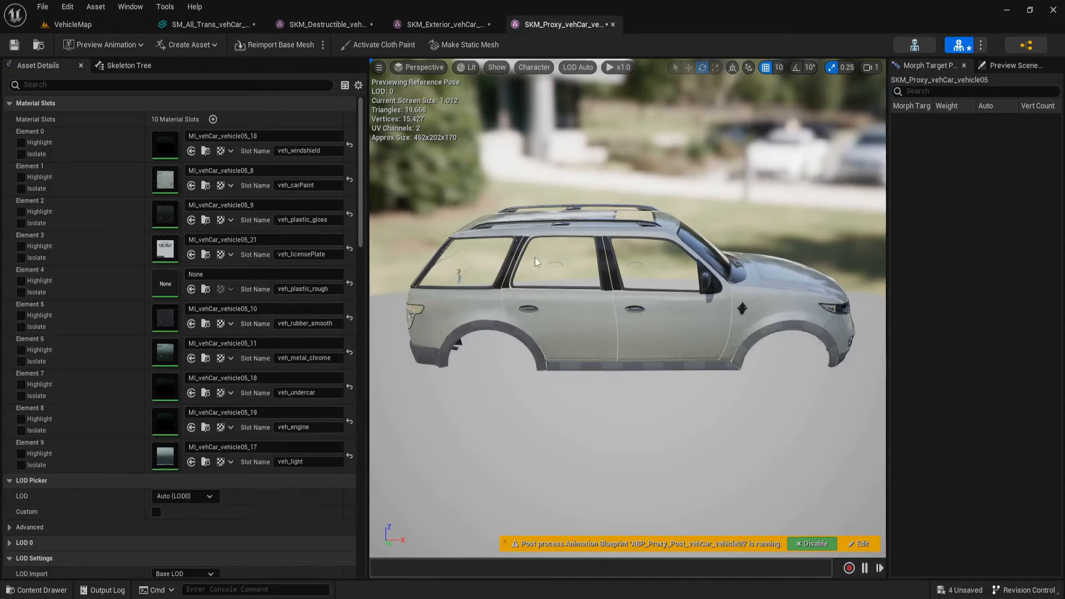
{"action": "key", "text": "ctrl+space"}
{"action": "scroll", "coordinate": [96, 515], "scroll_direction": "up", "scroll_amount": 1}
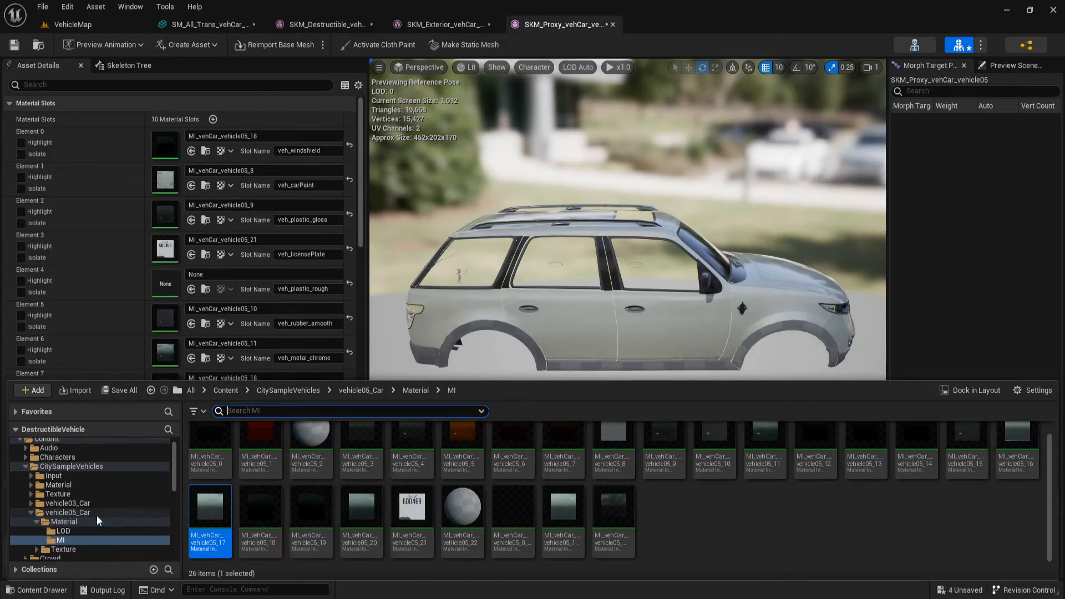
{"action": "scroll", "coordinate": [98, 491], "scroll_direction": "down", "scroll_amount": 1}
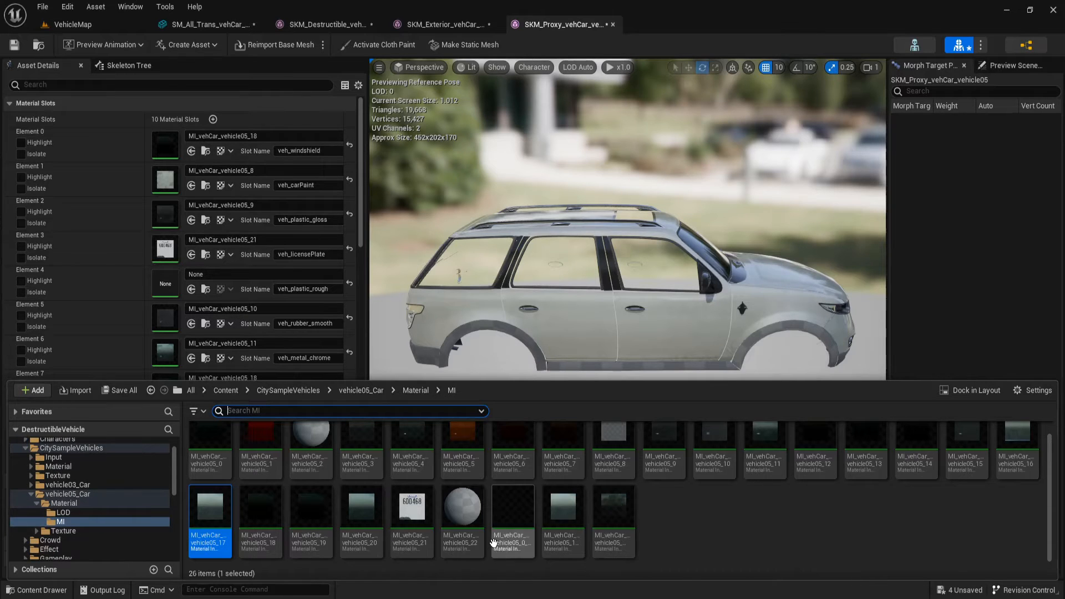
{"action": "scroll", "coordinate": [748, 510], "scroll_direction": "up", "scroll_amount": 1}
{"action": "left_click", "coordinate": [967, 455]}
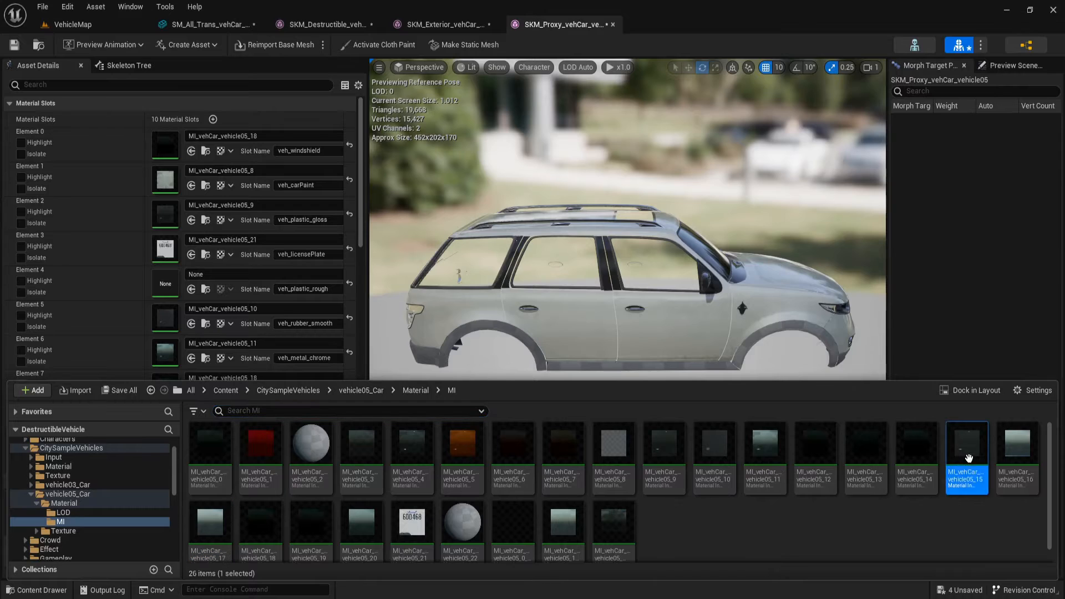
{"action": "left_click", "coordinate": [191, 290]}
{"action": "scroll", "coordinate": [624, 383], "scroll_direction": "up", "scroll_amount": 2}
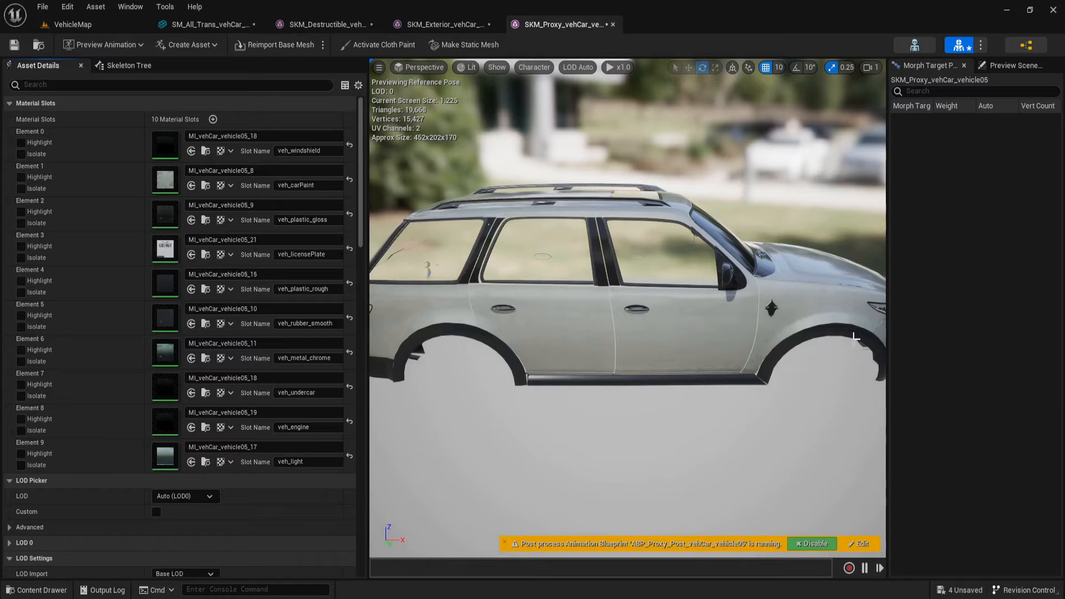
Save the proxy skeletal mesh and locate it in the vehCar_vehicle05 Mesh folder
{"action": "left_click", "coordinate": [14, 44]}
{"action": "key", "text": "ctrl+space"}
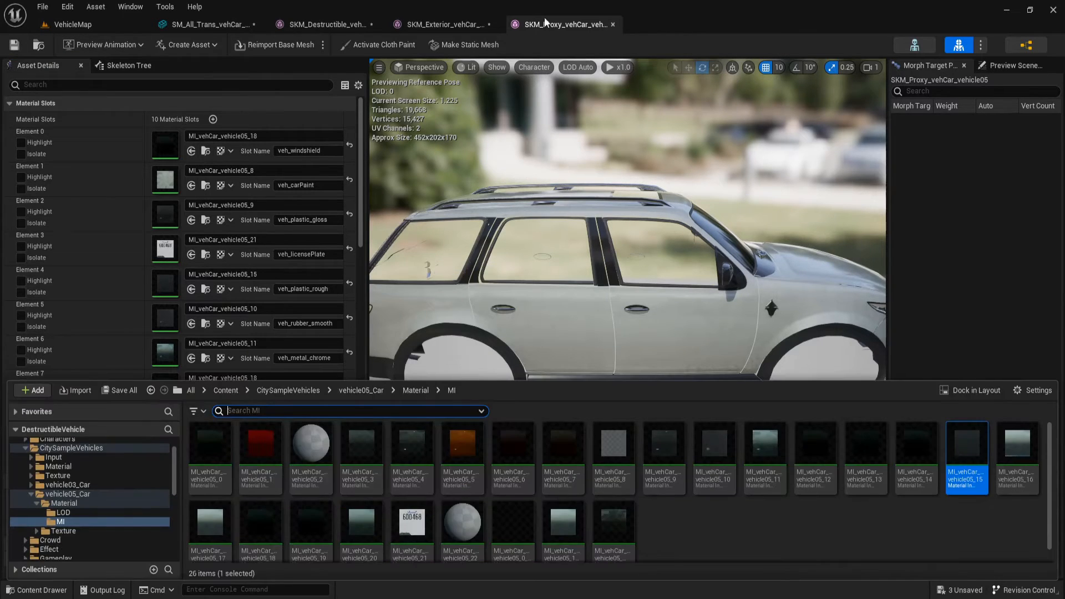
{"action": "left_click", "coordinate": [39, 44]}
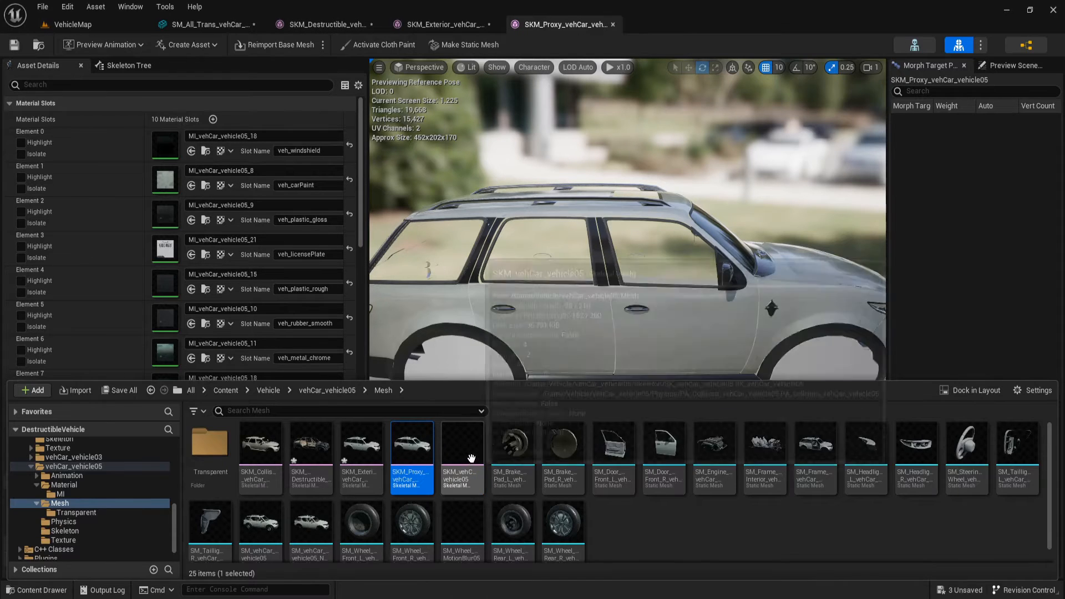
Open the left brake pad static mesh from the vehCar_vehicle05 Mesh folder and check its materials
{"action": "mouse_move", "coordinate": [518, 448]}
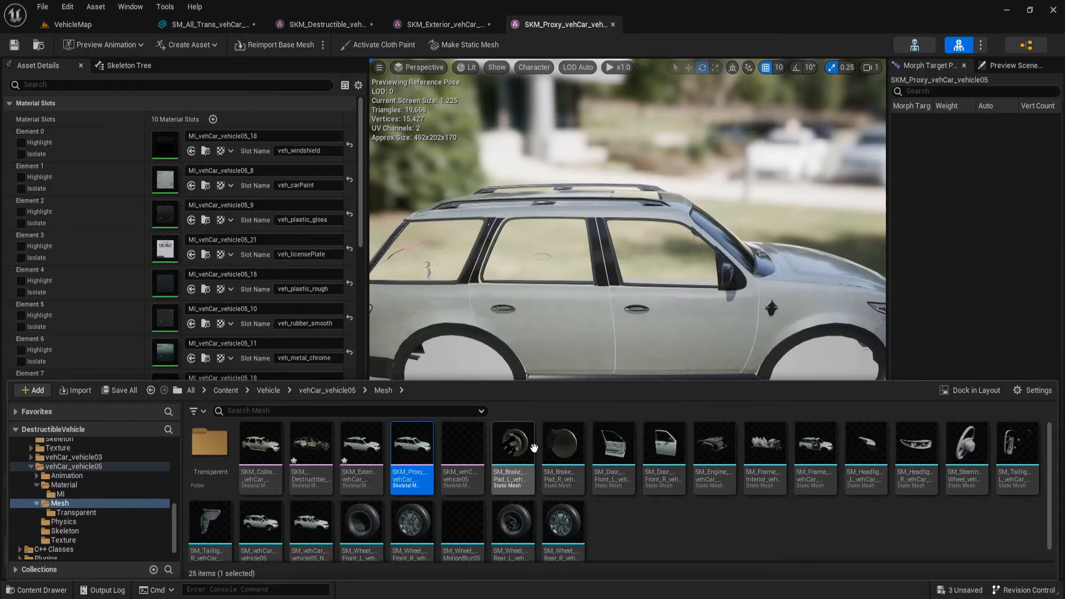
{"action": "double_click", "coordinate": [518, 448]}
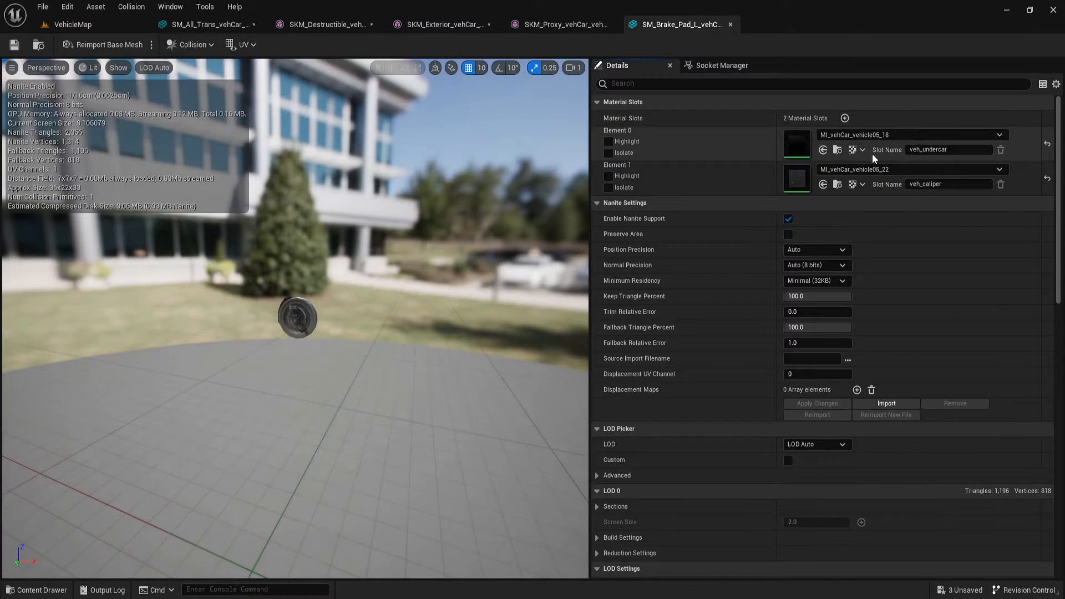
{"action": "scroll", "coordinate": [262, 323], "scroll_direction": "up", "scroll_amount": 5}
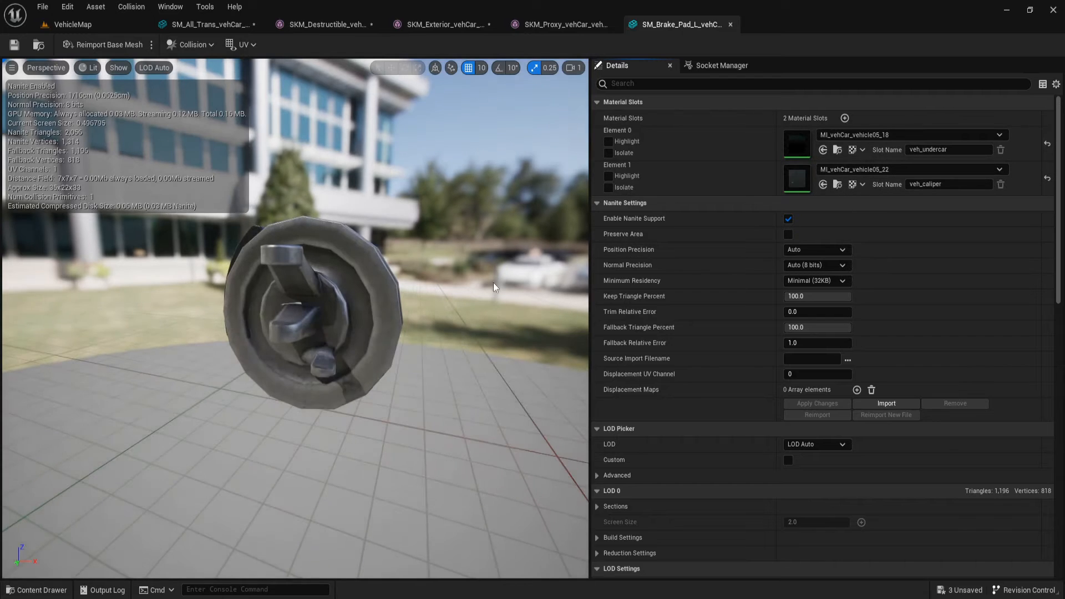
Open the left front door static mesh and examine its inner trim and material slots
{"action": "key", "text": "ctrl+space"}
{"action": "double_click", "coordinate": [614, 450]}
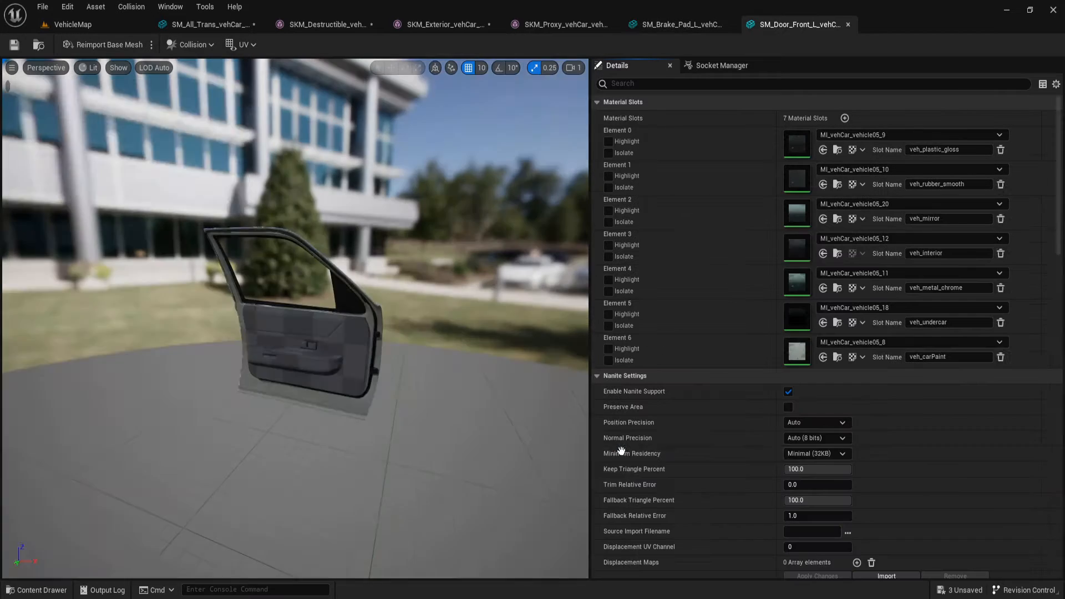
{"action": "scroll", "coordinate": [299, 331], "scroll_direction": "up", "scroll_amount": 3}
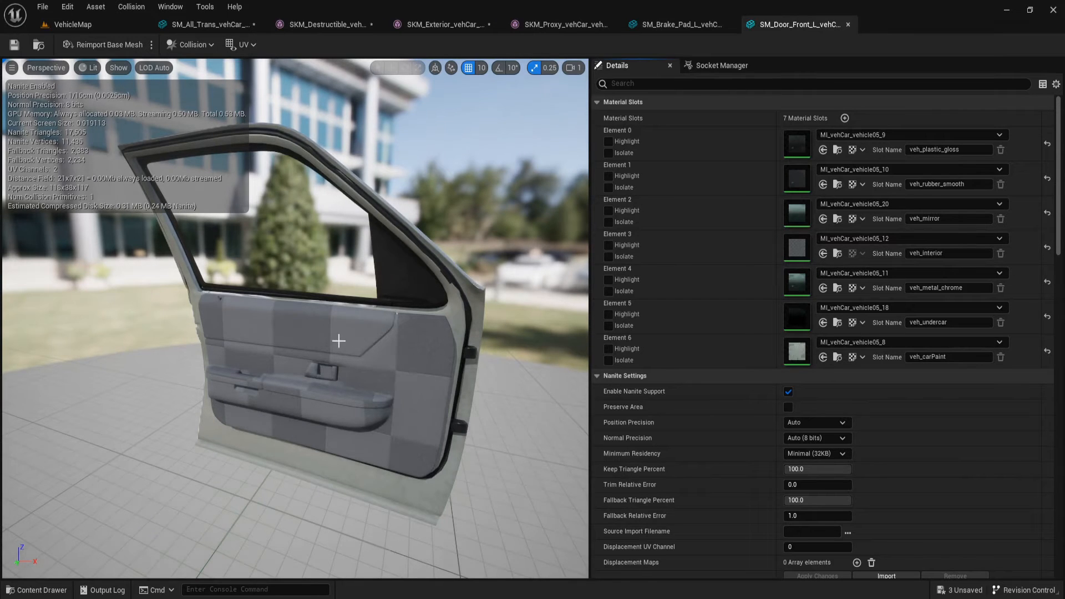
Assign MI_vehCar_vehicle05_12 from CitySampleVehicles/vehicle05_Car/Material/MI to the left front door's veh_interior slot
{"action": "key", "text": "ctrl+space"}
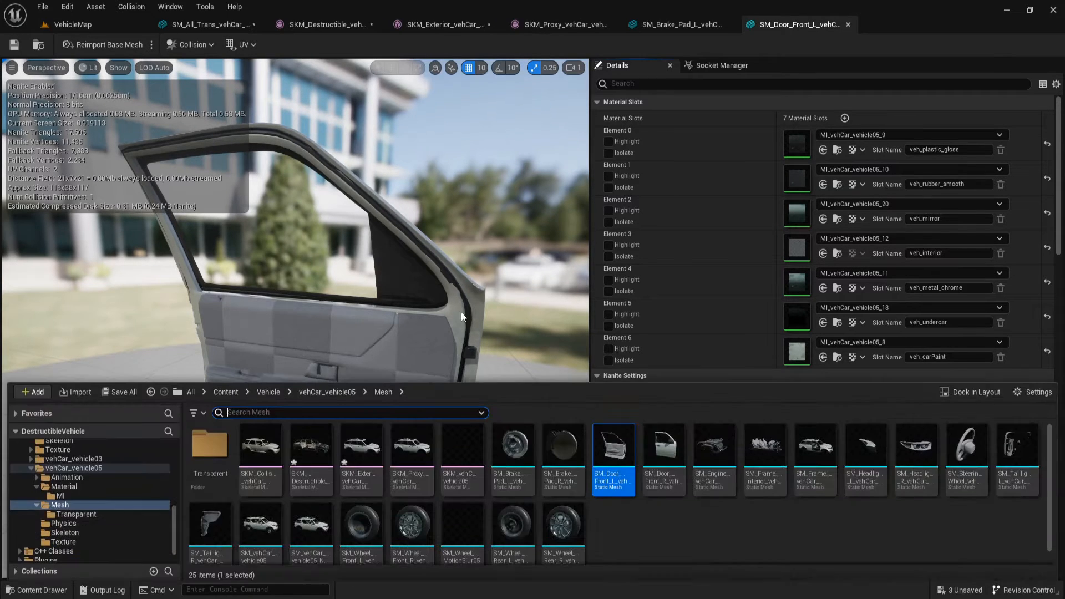
{"action": "scroll", "coordinate": [78, 521], "scroll_direction": "up", "scroll_amount": 7}
{"action": "scroll", "coordinate": [79, 520], "scroll_direction": "up", "scroll_amount": 3}
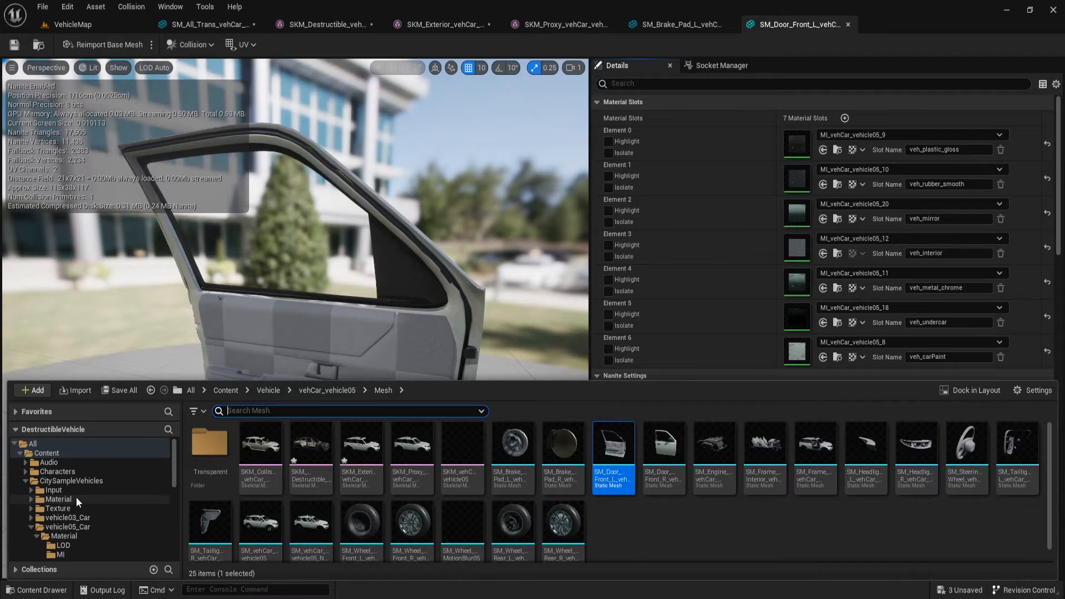
{"action": "left_click", "coordinate": [83, 528]}
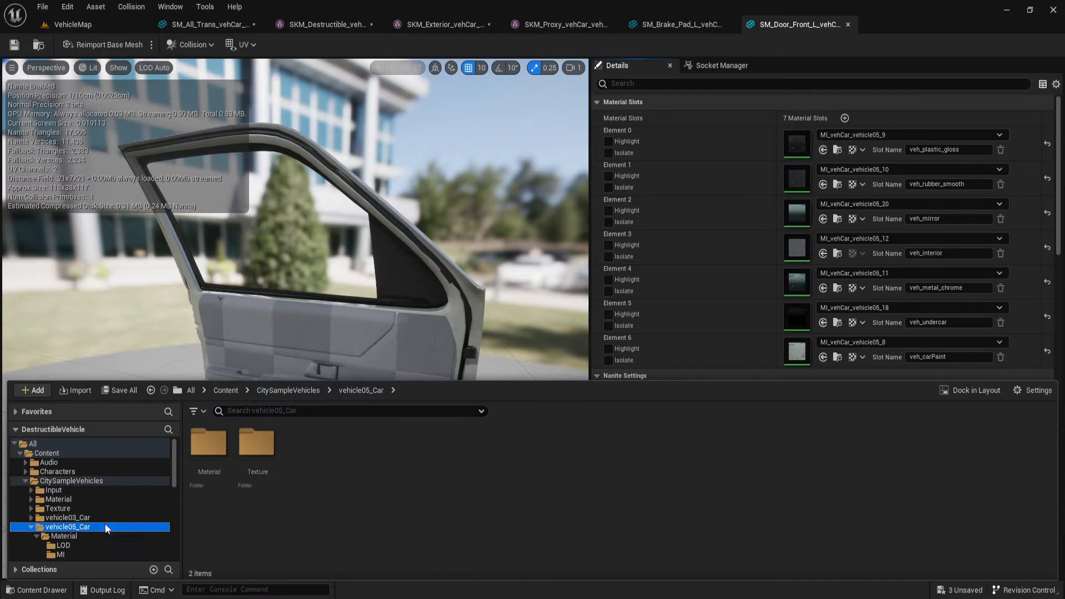
{"action": "scroll", "coordinate": [100, 519], "scroll_direction": "down", "scroll_amount": 2}
{"action": "left_click", "coordinate": [87, 516]}
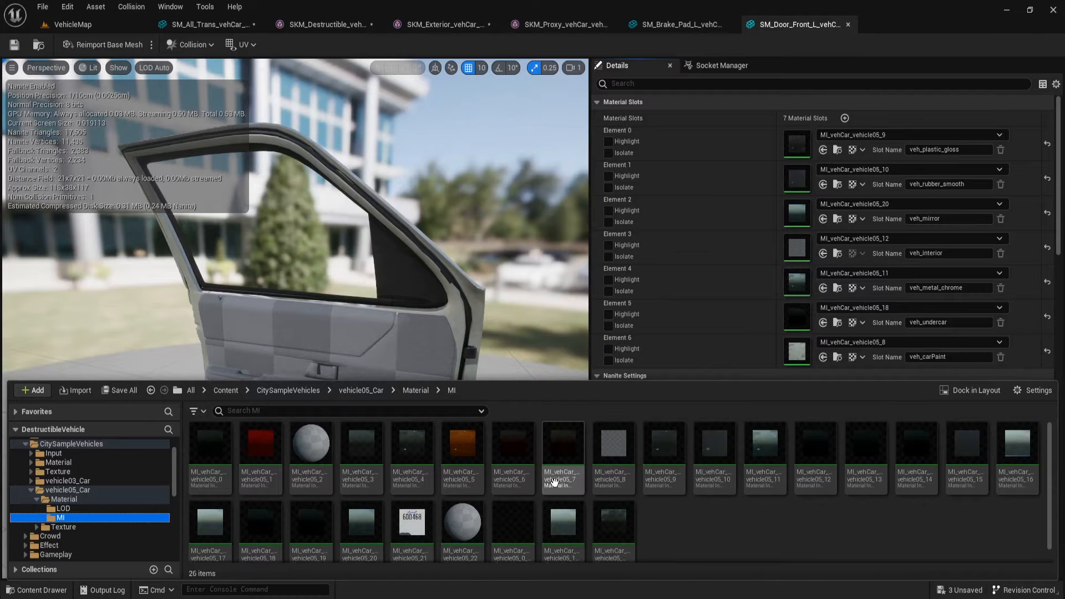
{"action": "scroll", "coordinate": [550, 485], "scroll_direction": "down", "scroll_amount": 1}
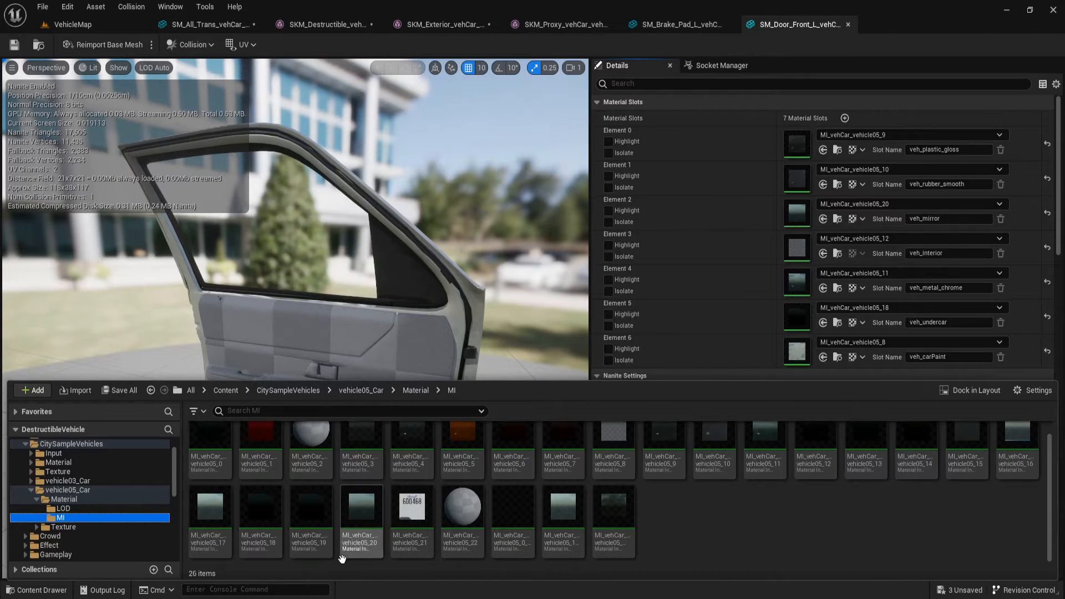
{"action": "scroll", "coordinate": [300, 544], "scroll_direction": "up", "scroll_amount": 1}
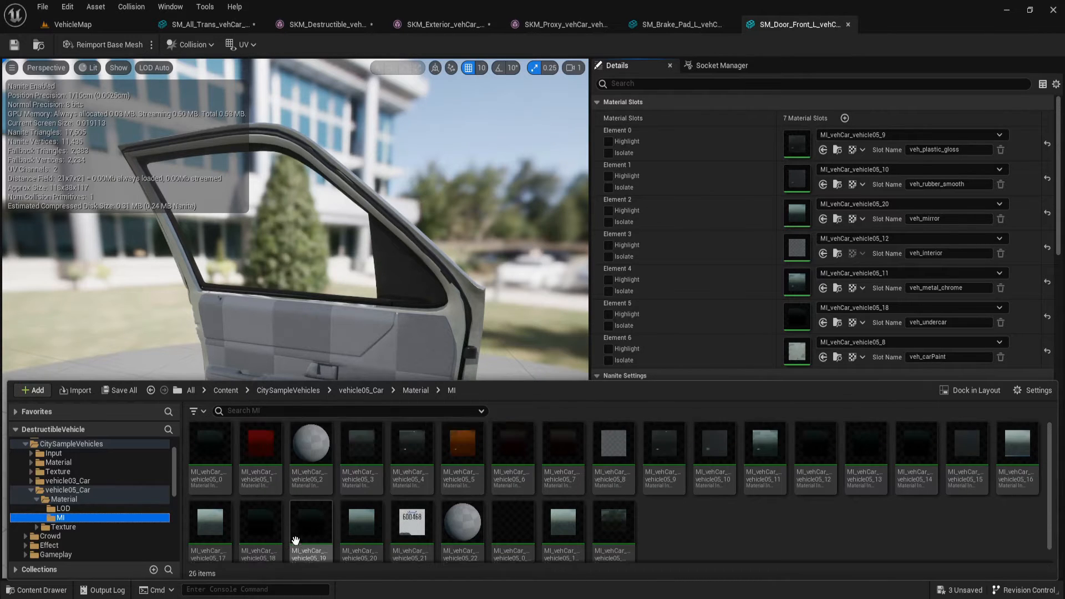
{"action": "left_click", "coordinate": [820, 469]}
{"action": "left_click", "coordinate": [823, 253]}
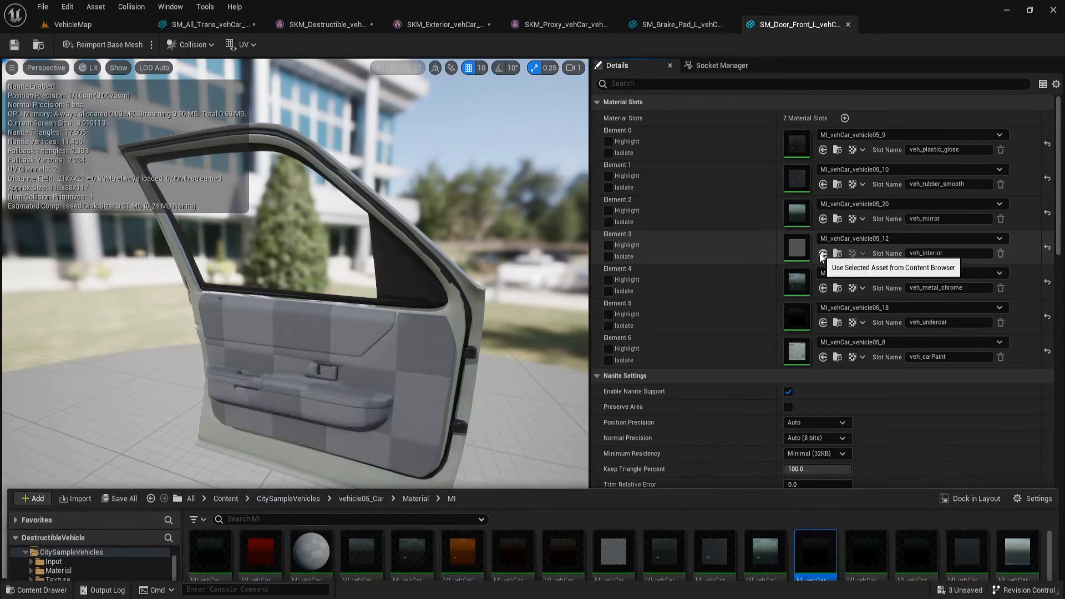
{"action": "scroll", "coordinate": [408, 332], "scroll_direction": "down", "scroll_amount": 4}
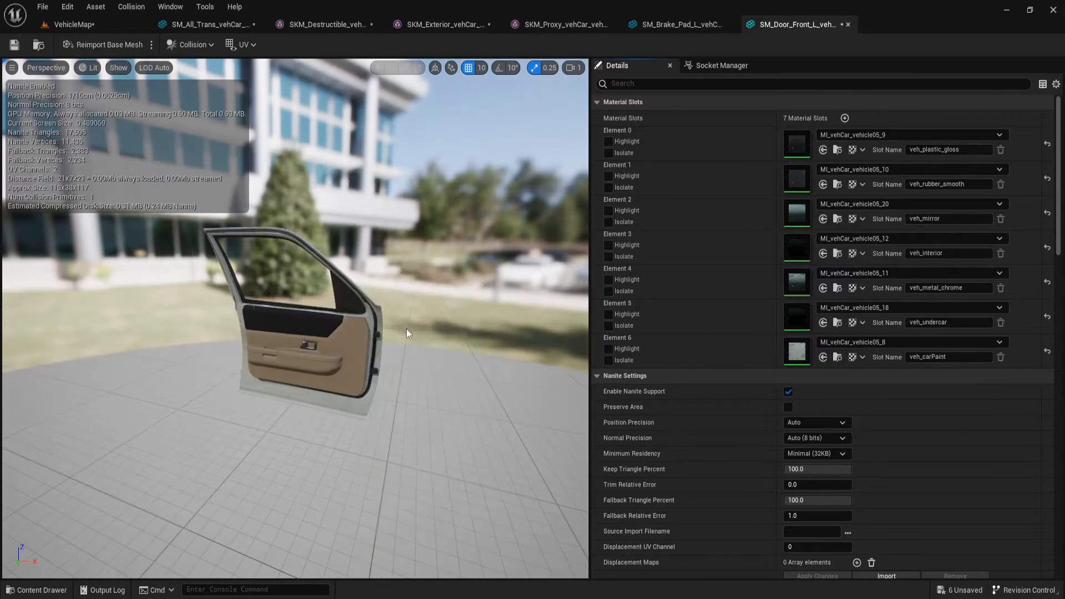
Open the right front door static mesh from the vehCar_vehicle05 Mesh folder and view its inner side
{"action": "key", "text": "ctrl+space"}
{"action": "left_click", "coordinate": [489, 167]}
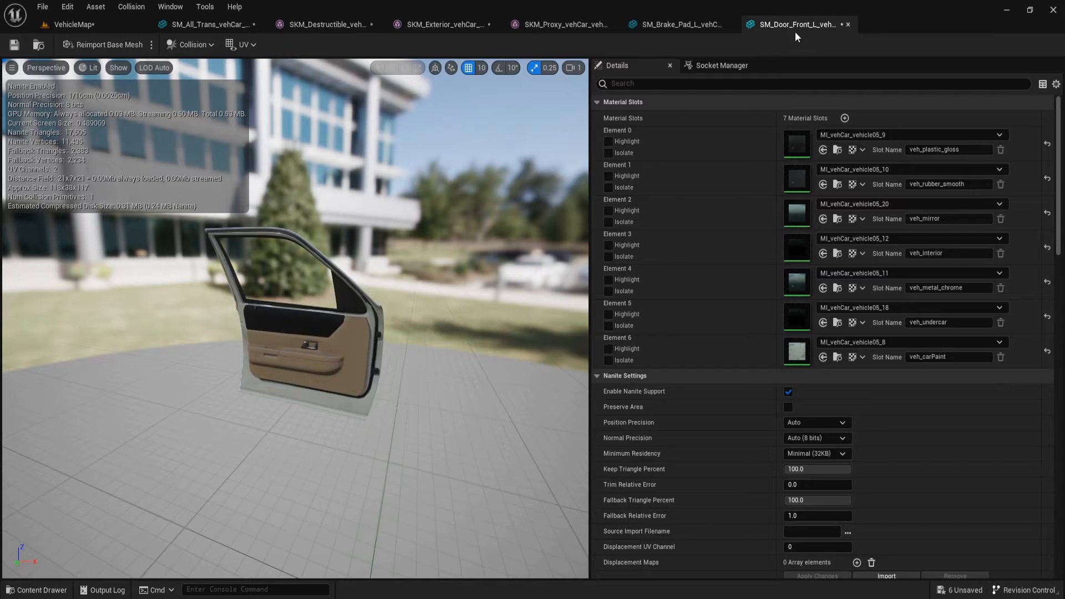
{"action": "left_click", "coordinate": [38, 44]}
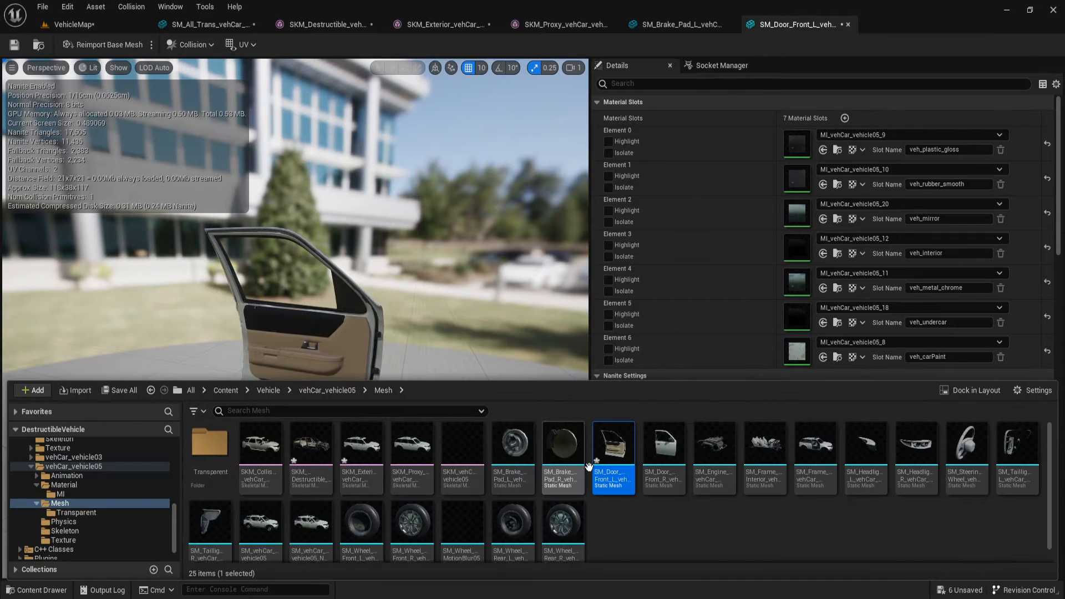
{"action": "left_click", "coordinate": [658, 448]}
{"action": "double_click", "coordinate": [657, 449]}
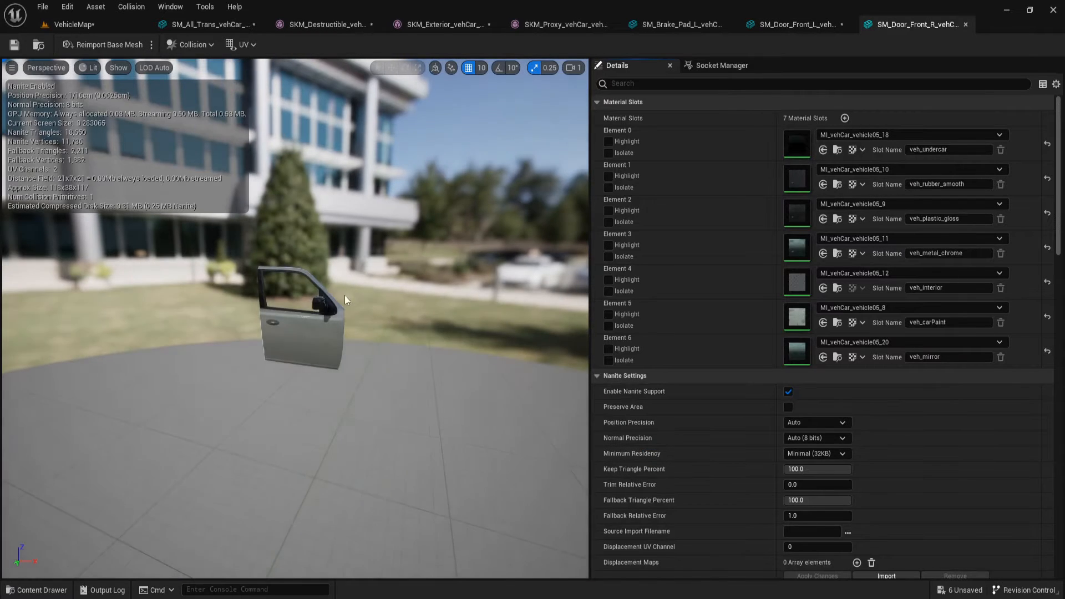
{"action": "key", "text": "ctrl+space"}
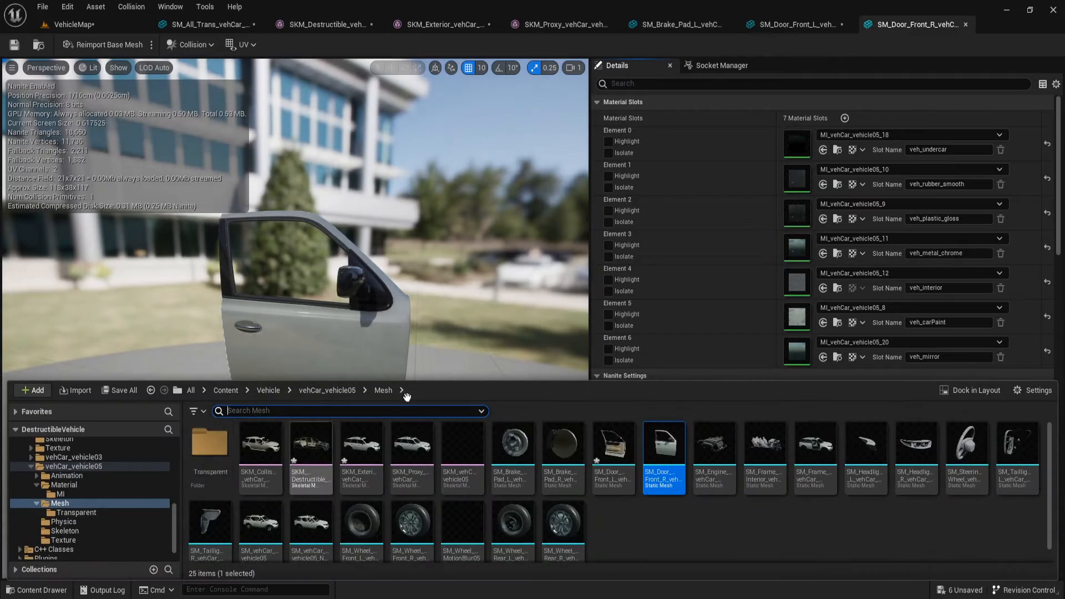
{"action": "right_click_drag", "start_coordinate": [407, 333], "coordinate": [543, 324]}
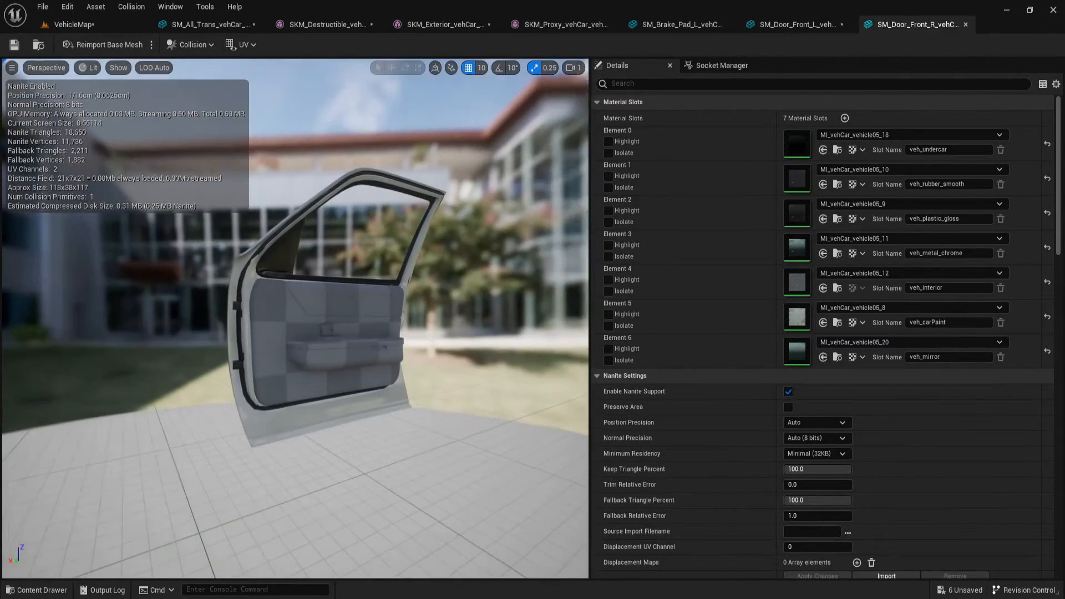
{"action": "right_click_drag", "start_coordinate": [486, 272], "coordinate": [476, 275]}
Assign the City Sample MI_vehCar_vehicle05_12 material instance to the right front door's veh_interior slot
{"action": "key", "text": "ctrl+space"}
{"action": "scroll", "coordinate": [96, 515], "scroll_direction": "up", "scroll_amount": 10}
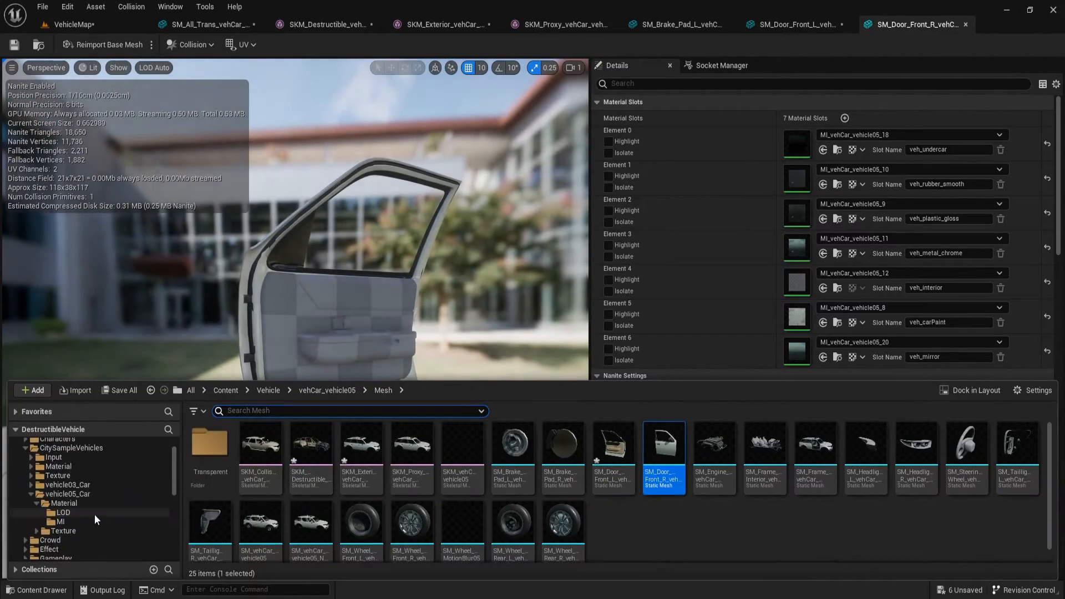
{"action": "scroll", "coordinate": [94, 515], "scroll_direction": "up", "scroll_amount": 3}
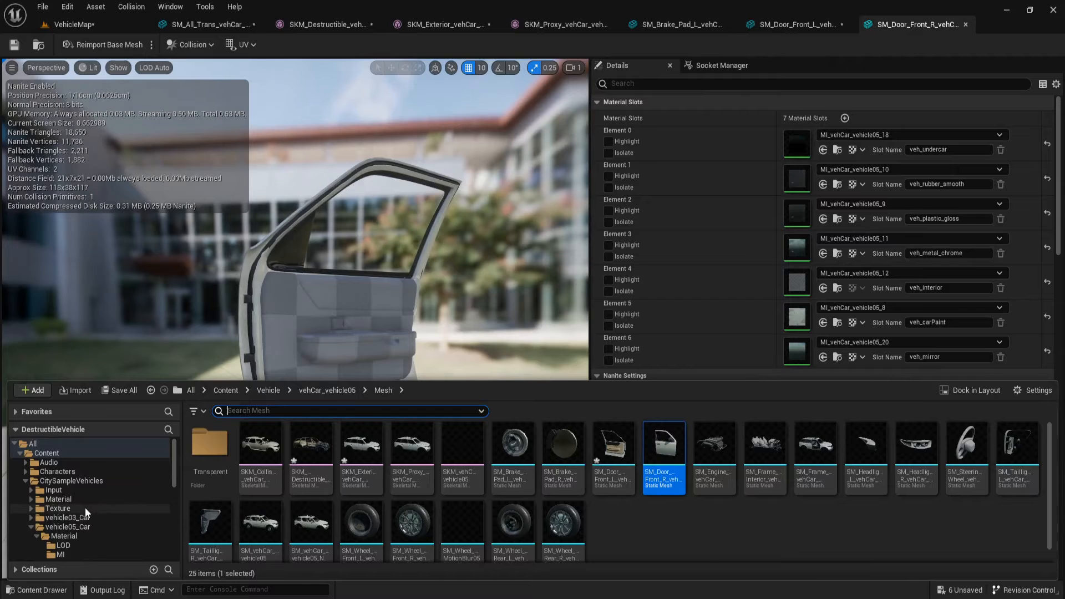
{"action": "left_click", "coordinate": [83, 553]}
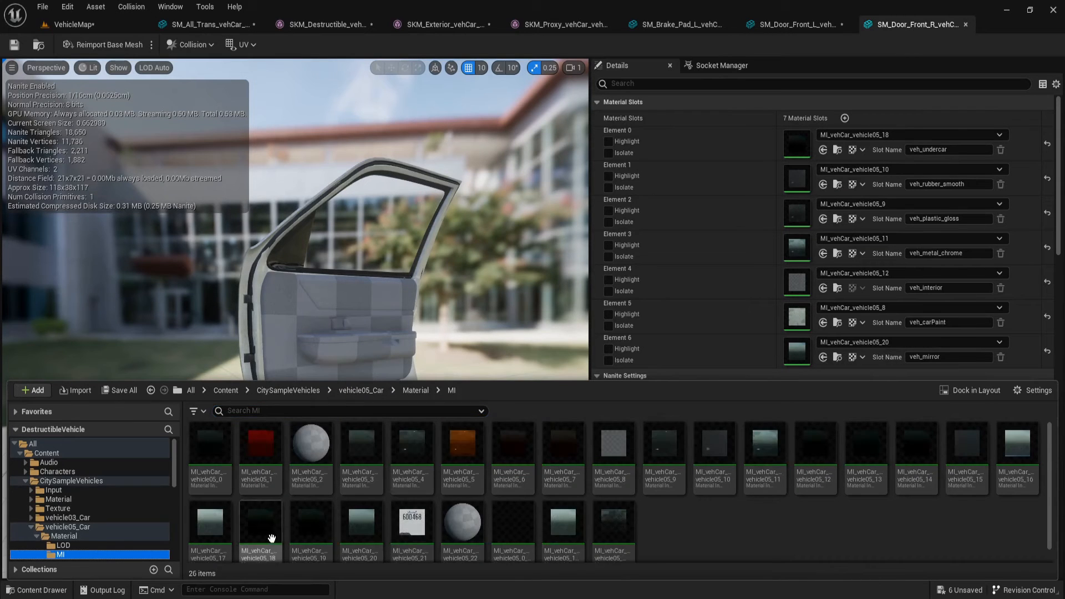
{"action": "left_click", "coordinate": [815, 452]}
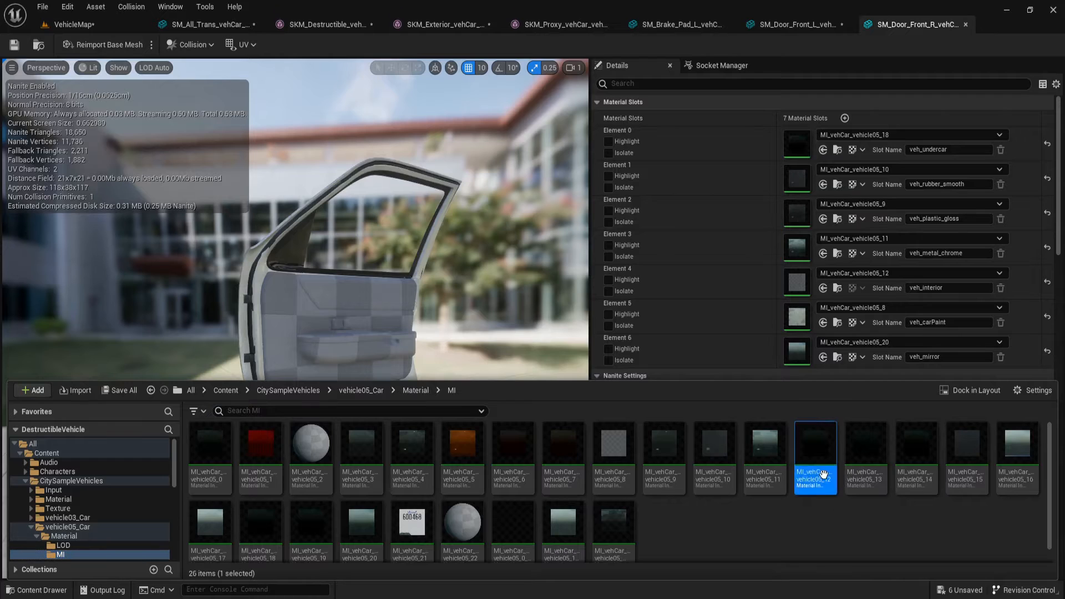
{"action": "left_click", "coordinate": [823, 288]}
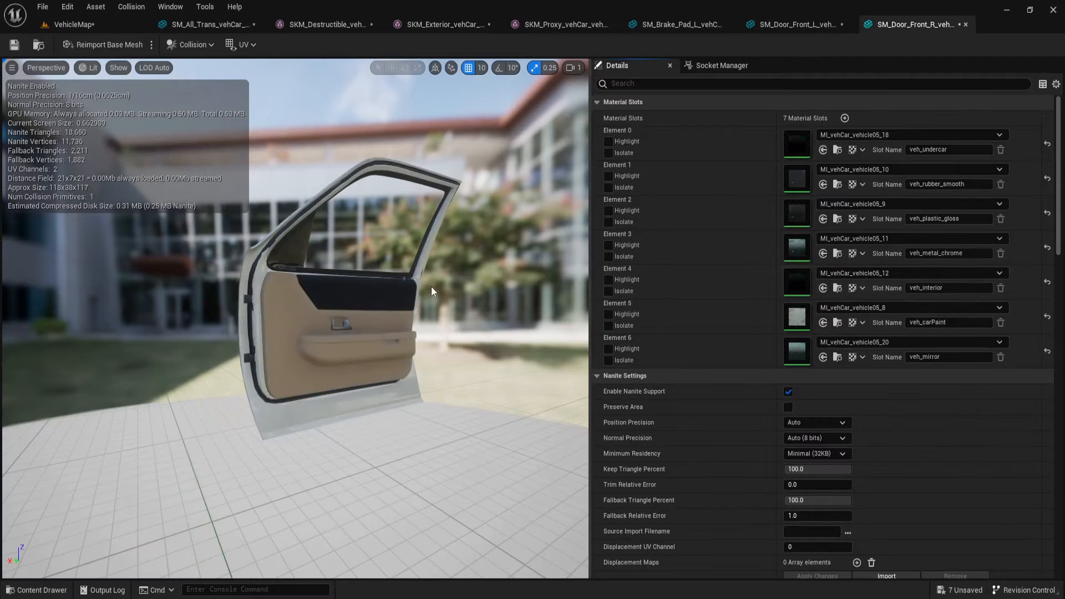
Locate the right front door mesh in its folder and save all modified assets
{"action": "left_click", "coordinate": [38, 46]}
{"action": "left_click", "coordinate": [106, 391]}
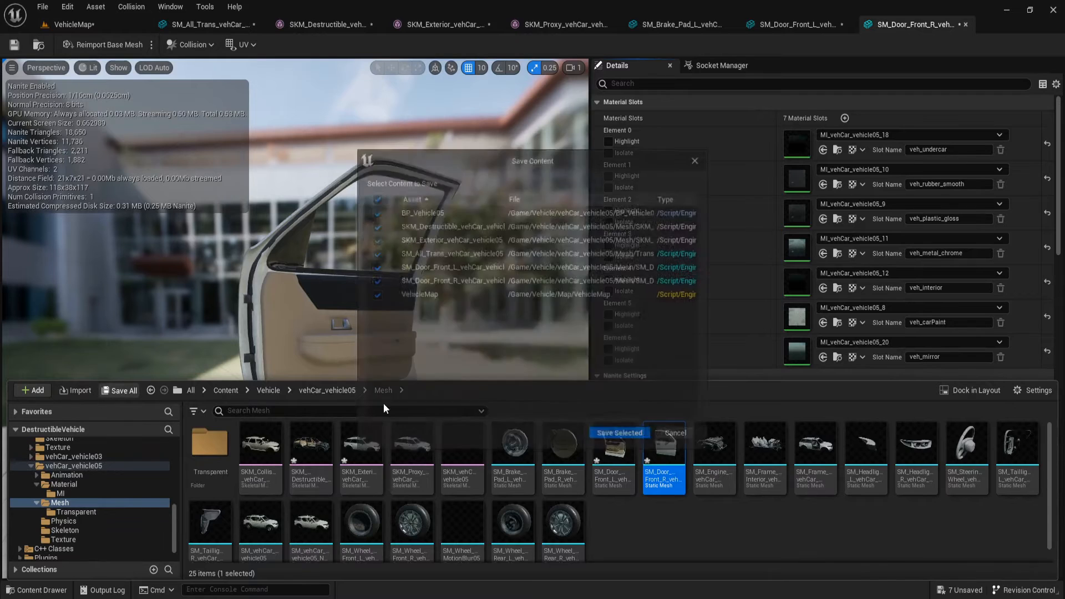
{"action": "left_click", "coordinate": [616, 436]}
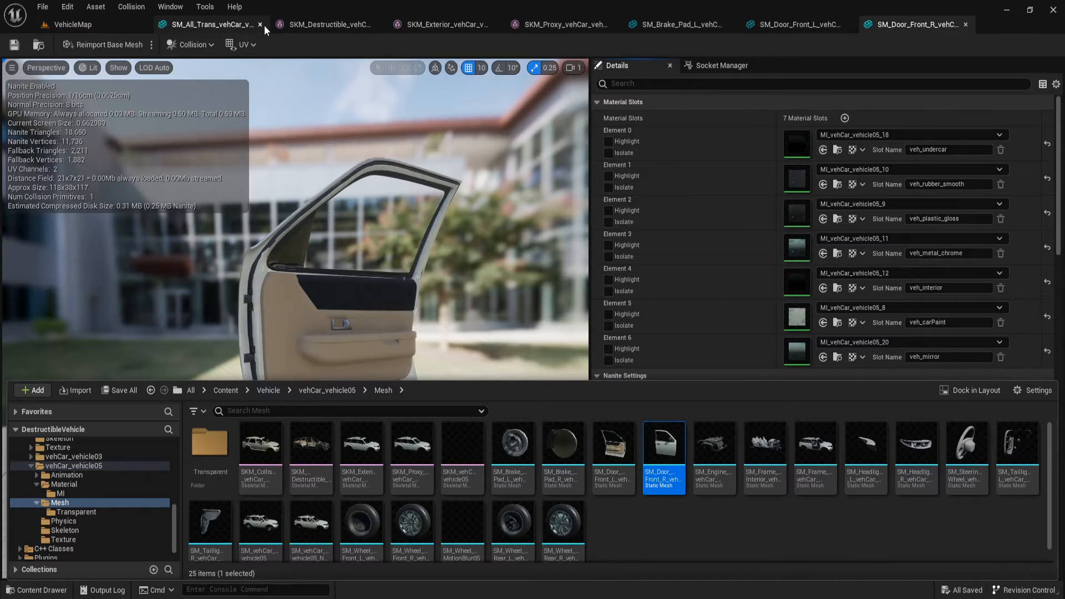
Close all open mesh editors and return to the VehicleMap level
{"action": "left_click", "coordinate": [264, 24]}
{"action": "left_click", "coordinate": [264, 24]}
{"action": "left_click", "coordinate": [264, 25]}
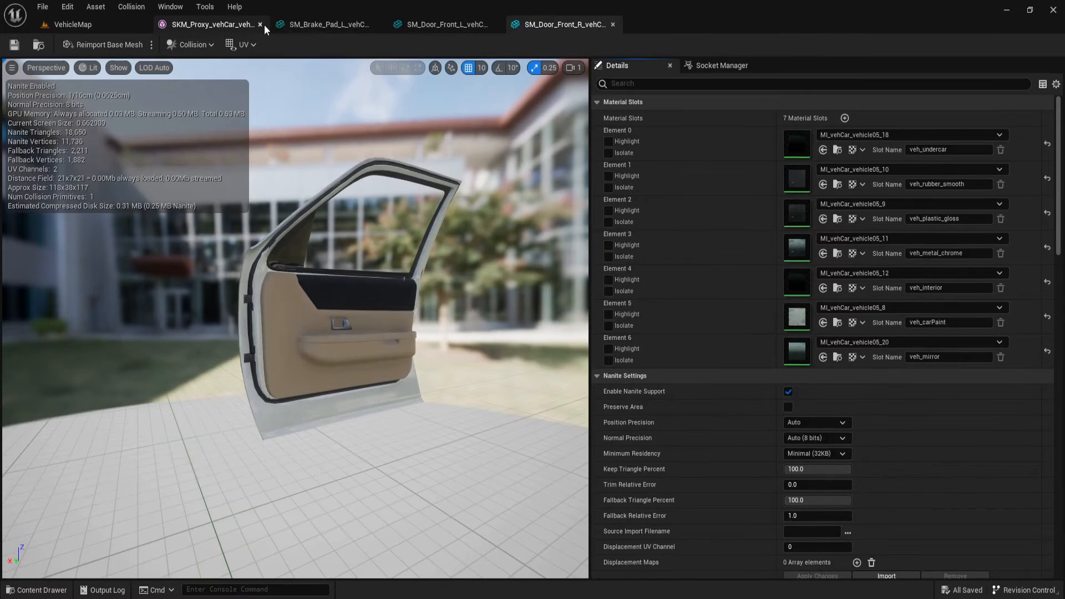
{"action": "left_click", "coordinate": [264, 25]}
{"action": "left_click", "coordinate": [264, 24]}
{"action": "left_click", "coordinate": [264, 24]}
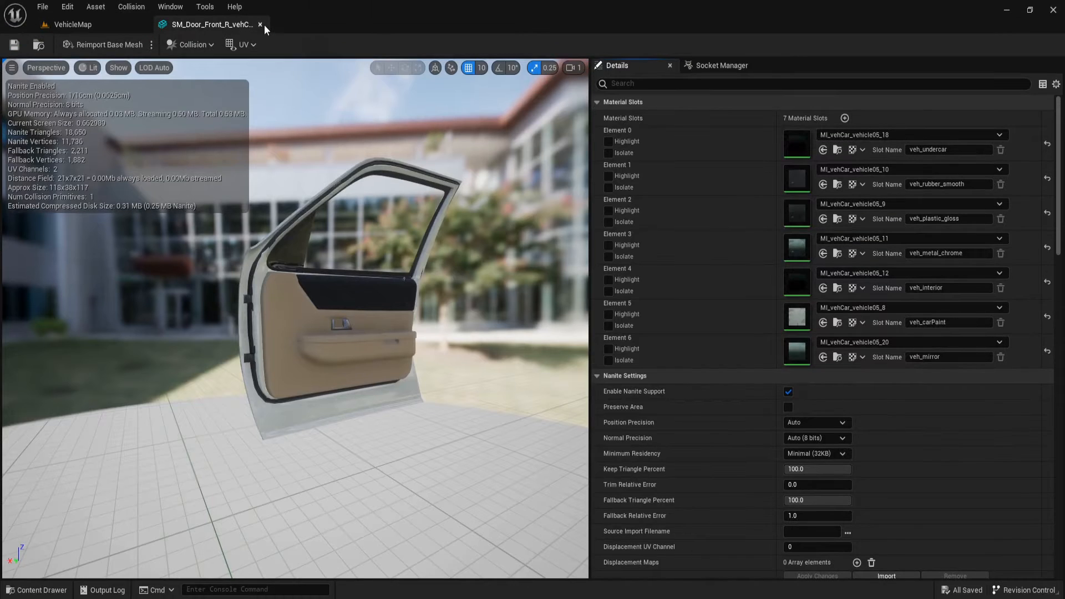
{"action": "left_click", "coordinate": [264, 24]}
Open the engine static mesh to check its material slot and locate it in the Mesh folder
{"action": "key", "text": "ctrl+space"}
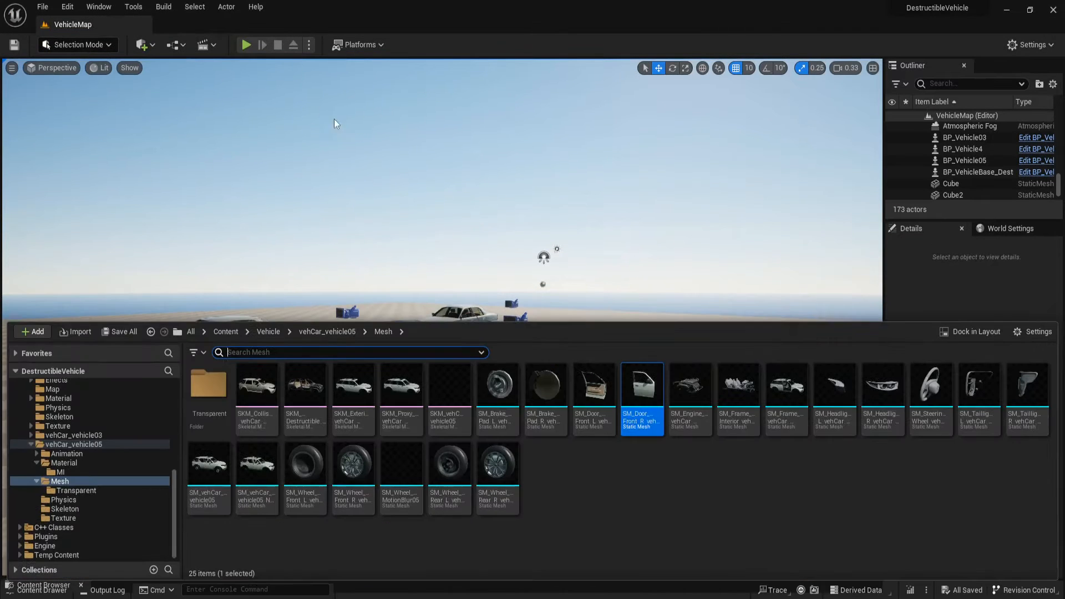
{"action": "double_click", "coordinate": [687, 427]}
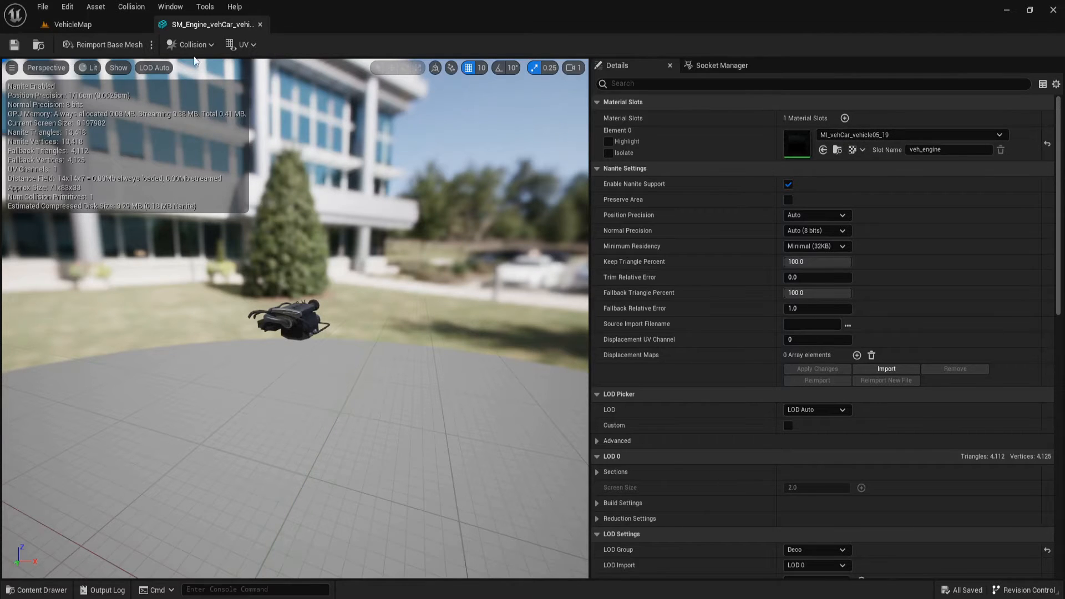
{"action": "left_click", "coordinate": [38, 45]}
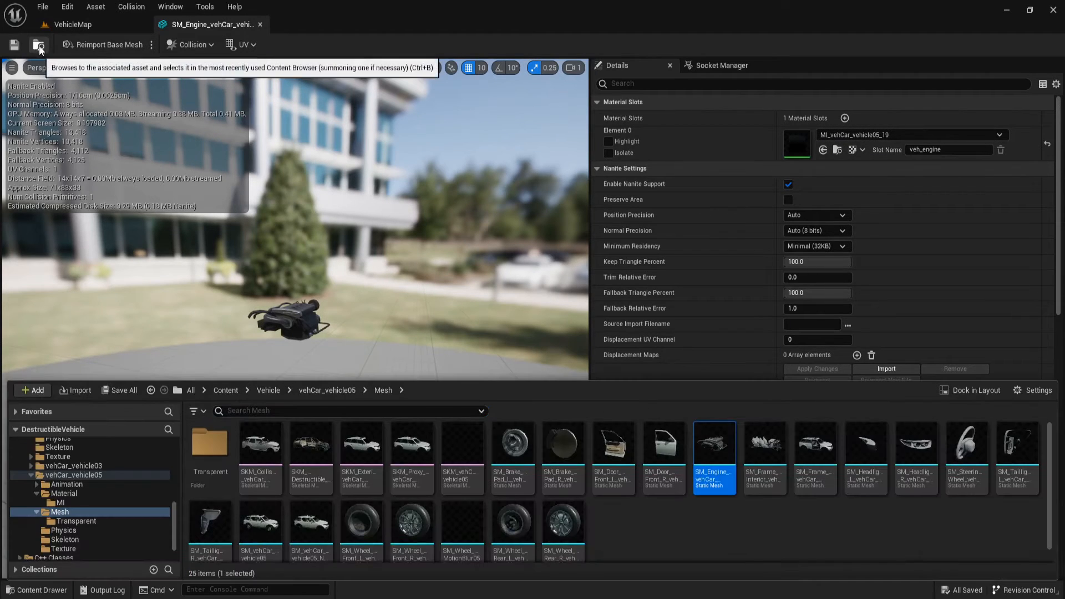
Open the interior frame static mesh and browse to the MI material folder of CitySampleVehicles' vehicle05_Car
{"action": "double_click", "coordinate": [754, 446]}
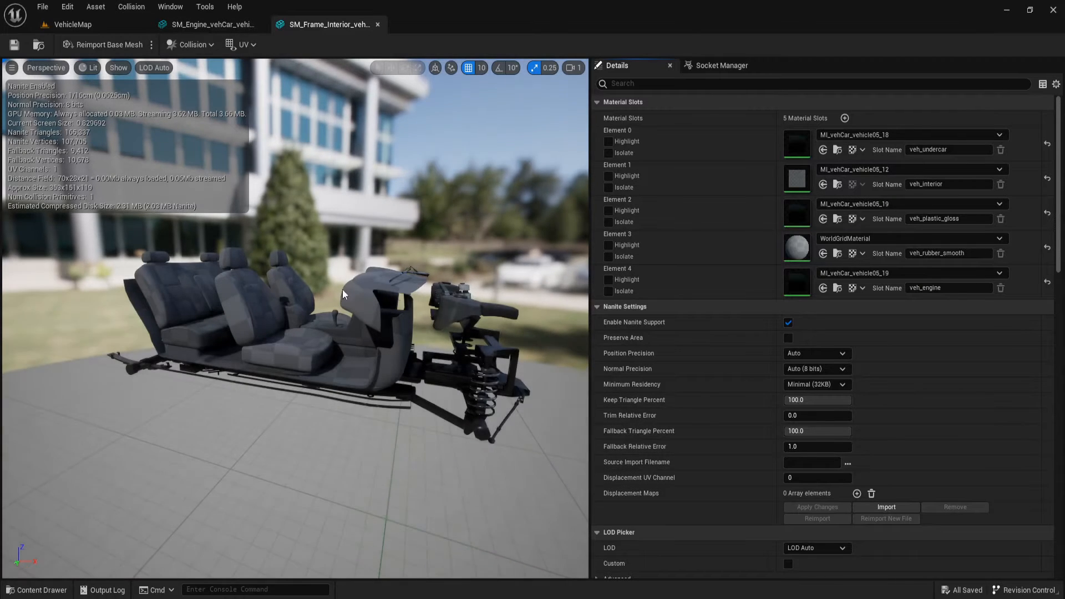
{"action": "scroll", "coordinate": [328, 278], "scroll_direction": "up", "scroll_amount": 3}
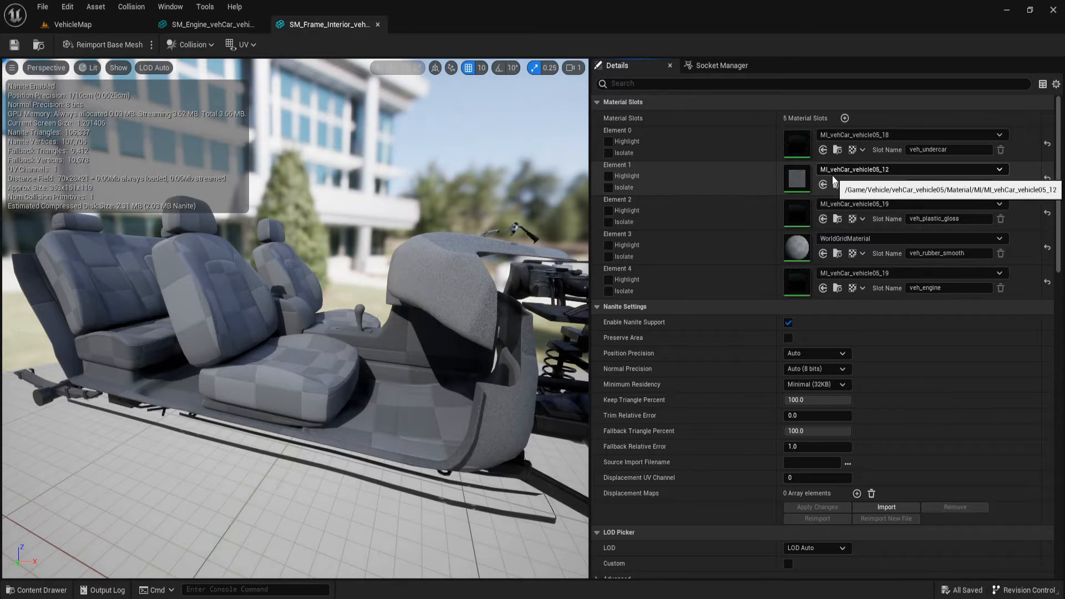
{"action": "key", "text": "ctrl+space"}
{"action": "scroll", "coordinate": [92, 501], "scroll_direction": "up", "scroll_amount": 10}
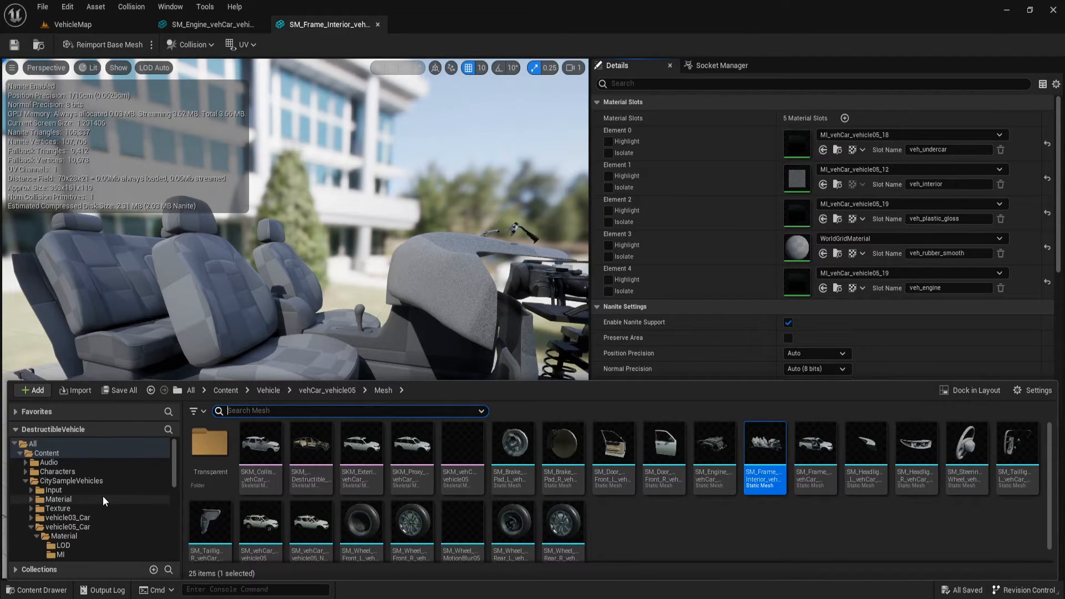
{"action": "left_click", "coordinate": [102, 498]}
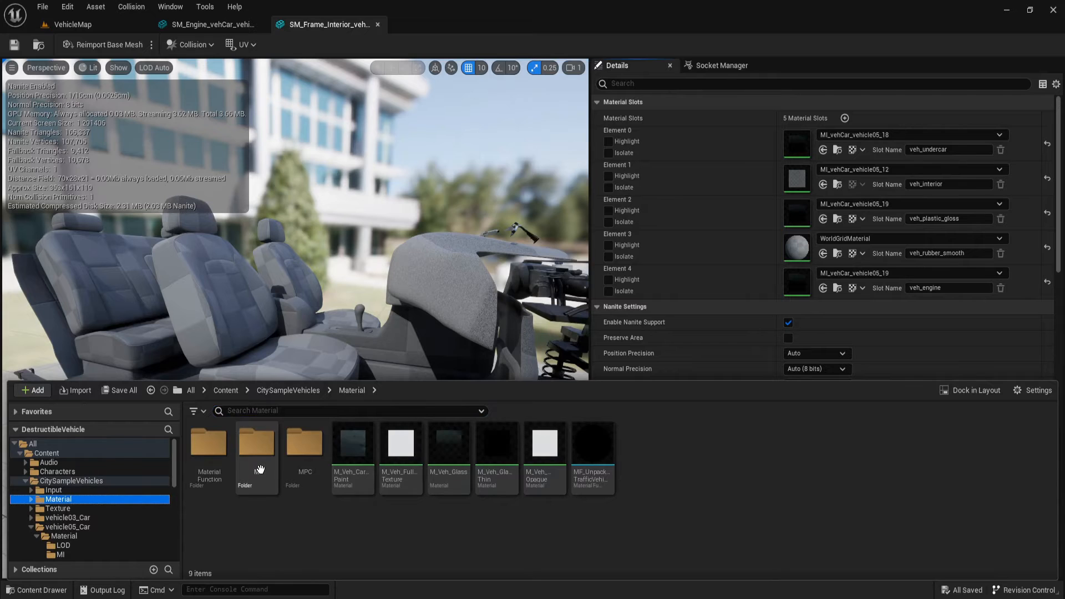
{"action": "double_click", "coordinate": [256, 444]}
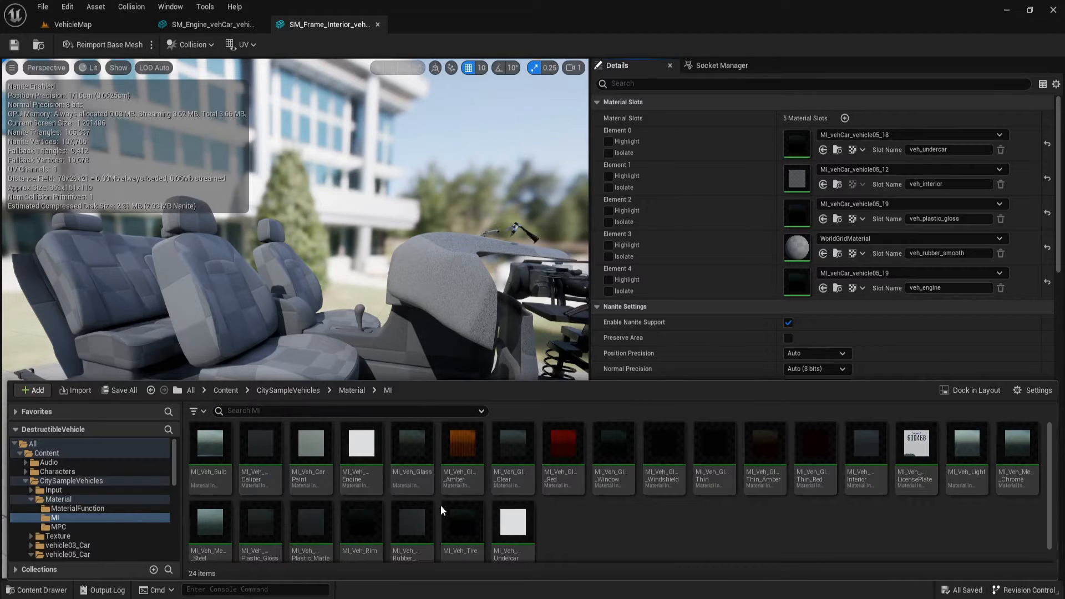
{"action": "scroll", "coordinate": [83, 507], "scroll_direction": "down", "scroll_amount": 3}
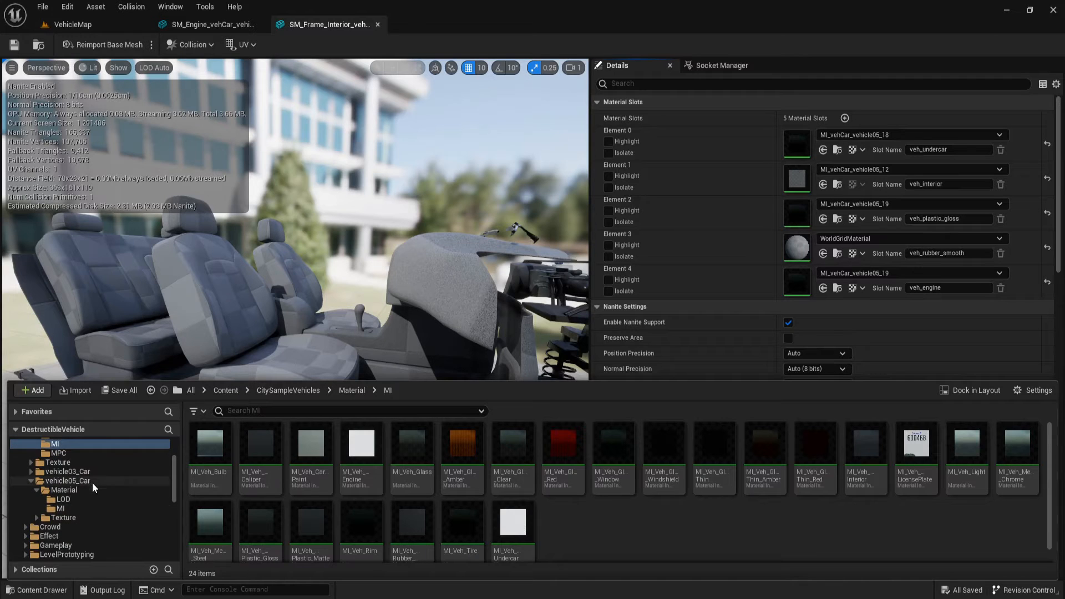
{"action": "left_click", "coordinate": [87, 507]}
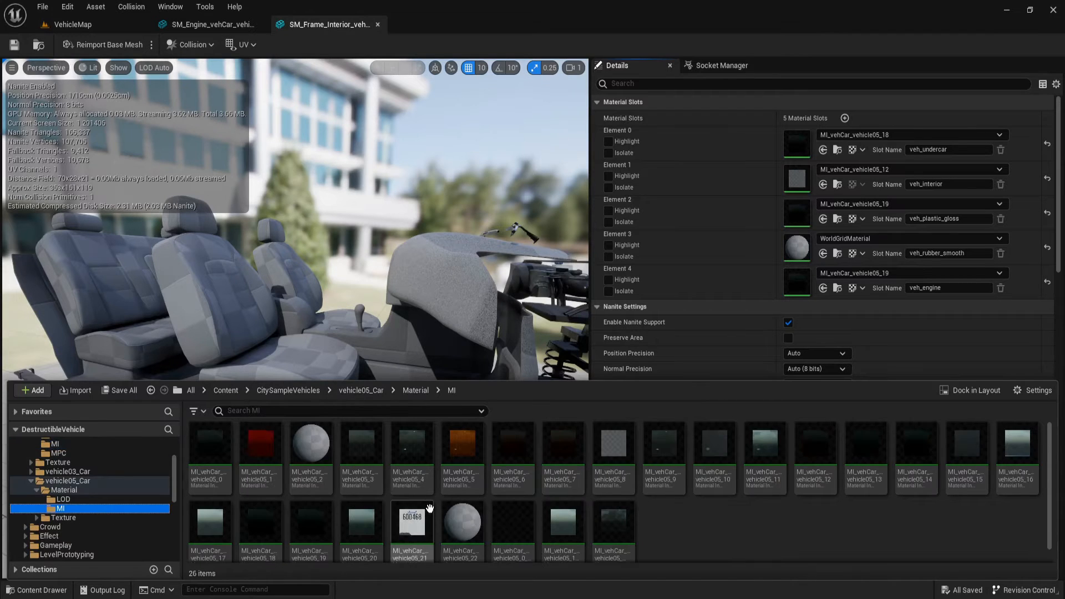
Assign the City Sample MI_vehCar_vehicle05_12 material instance to the interior frame's veh_interior slot
{"action": "scroll", "coordinate": [507, 513], "scroll_direction": "down", "scroll_amount": 1}
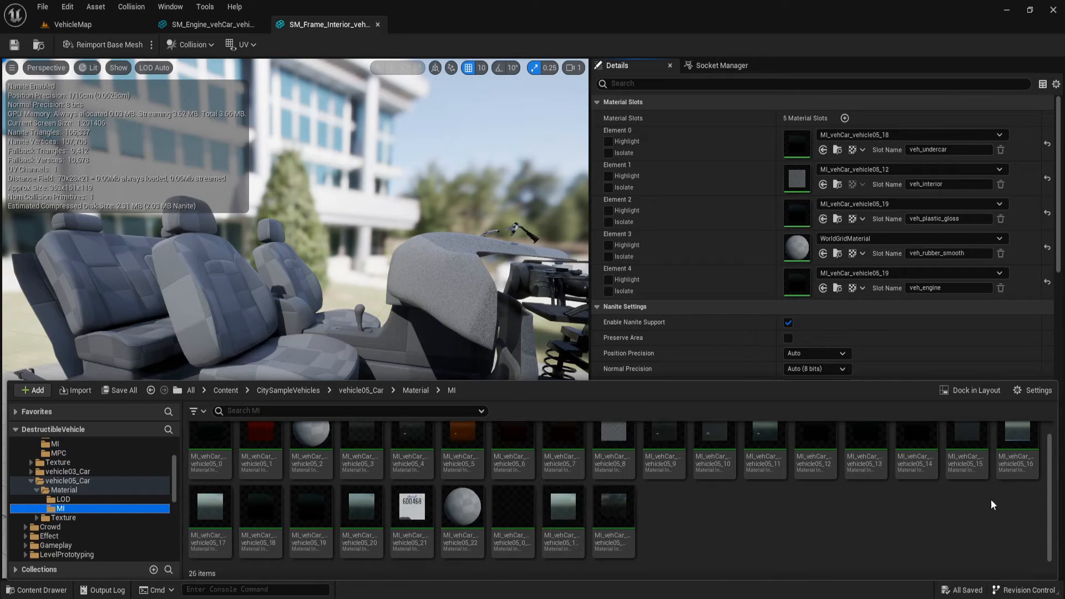
{"action": "scroll", "coordinate": [992, 504], "scroll_direction": "up", "scroll_amount": 1}
{"action": "left_click", "coordinate": [801, 475]}
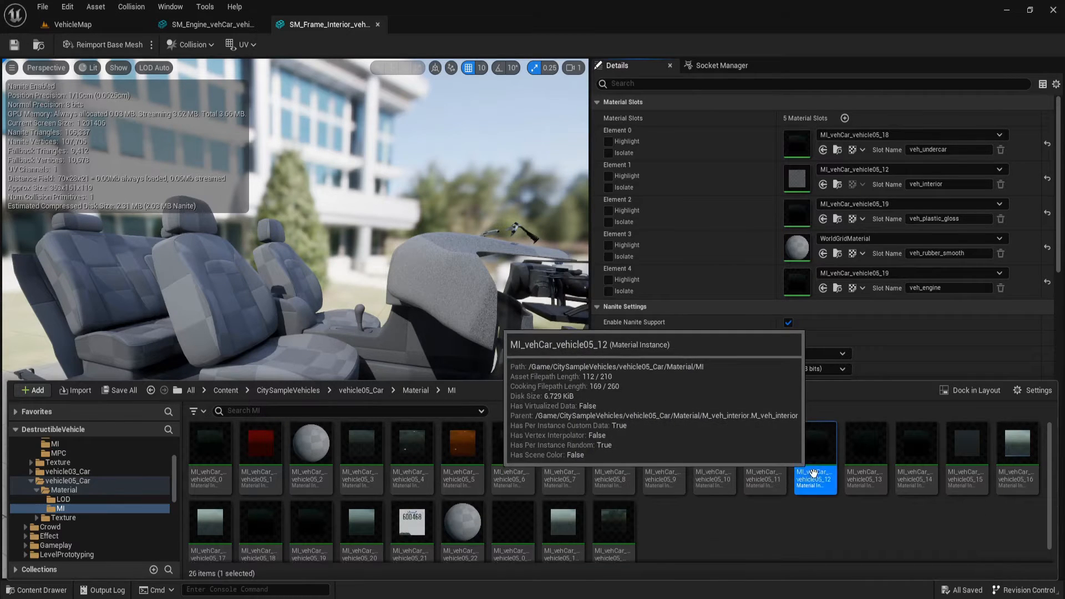
{"action": "left_click", "coordinate": [825, 183]}
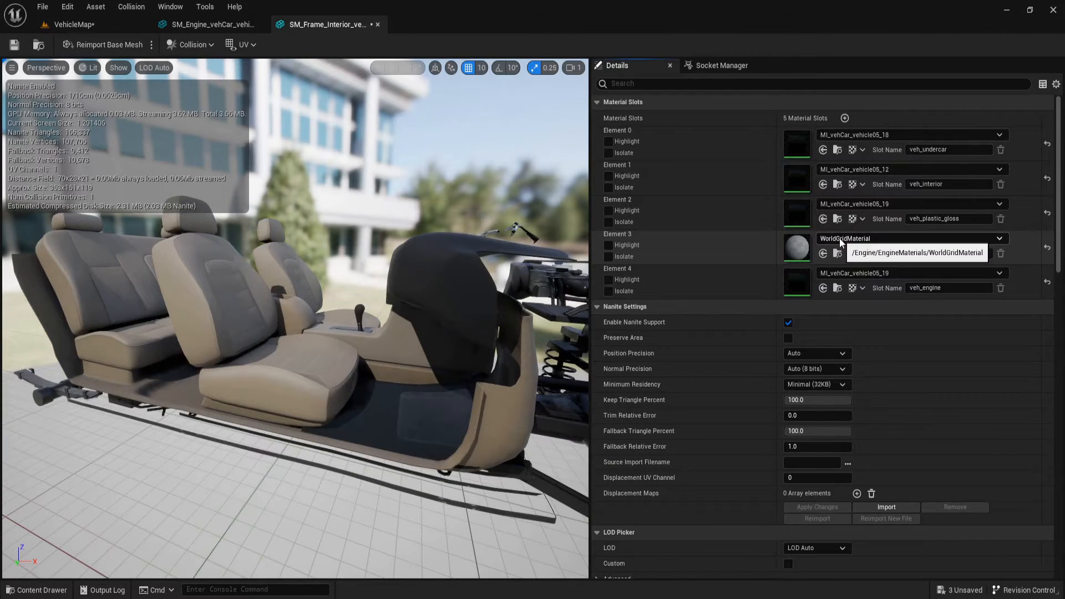
Replace the WorldGridMaterial in the interior frame's veh_rubber_smooth slot with the City Sample MI_vehCar_vehicle05_15 instance
{"action": "key", "text": "ctrl+space"}
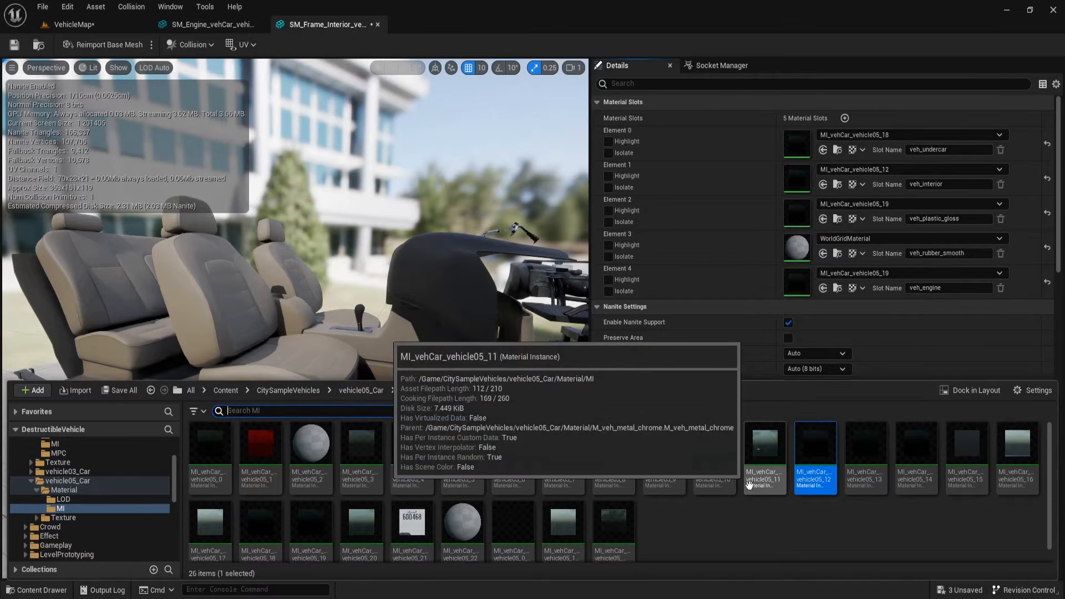
{"action": "scroll", "coordinate": [638, 499], "scroll_direction": "down", "scroll_amount": 1}
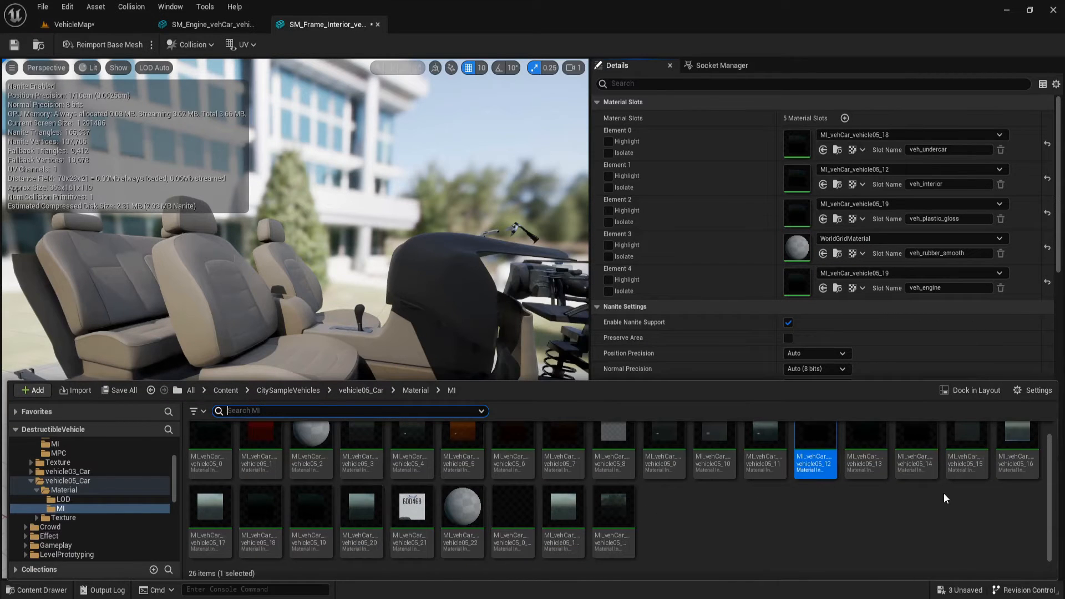
{"action": "scroll", "coordinate": [946, 498], "scroll_direction": "up", "scroll_amount": 1}
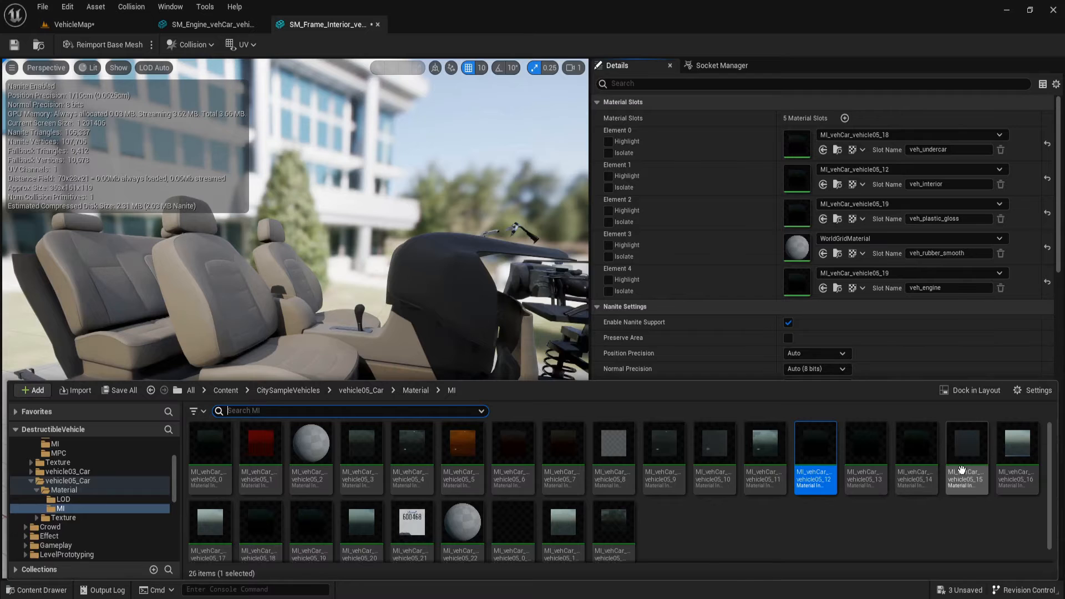
{"action": "left_click", "coordinate": [823, 253]}
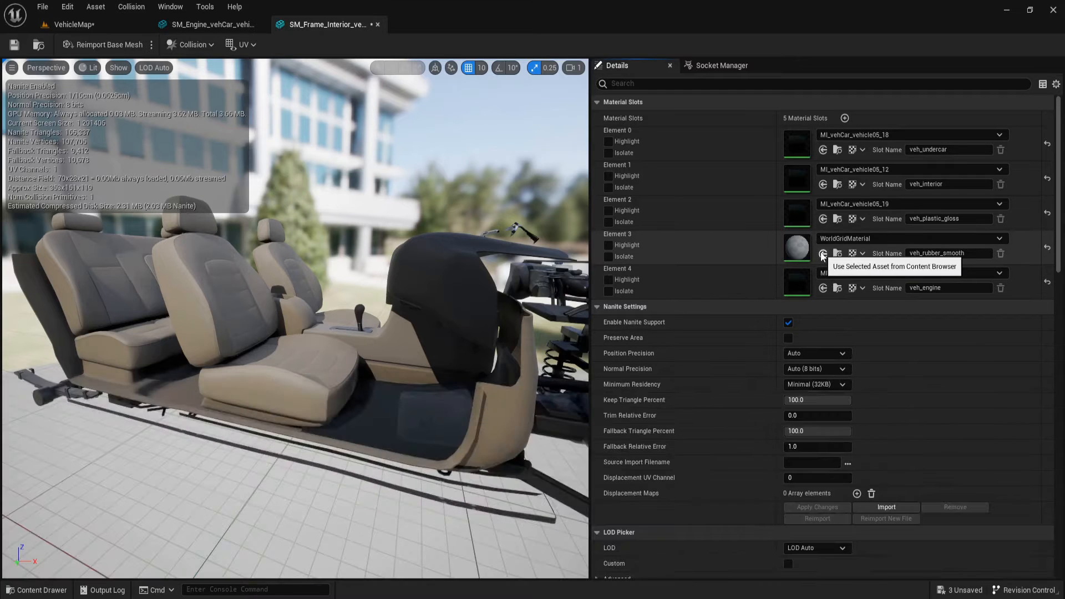
{"action": "left_click", "coordinate": [823, 253]}
{"action": "right_click_drag", "start_coordinate": [388, 310], "coordinate": [533, 305]}
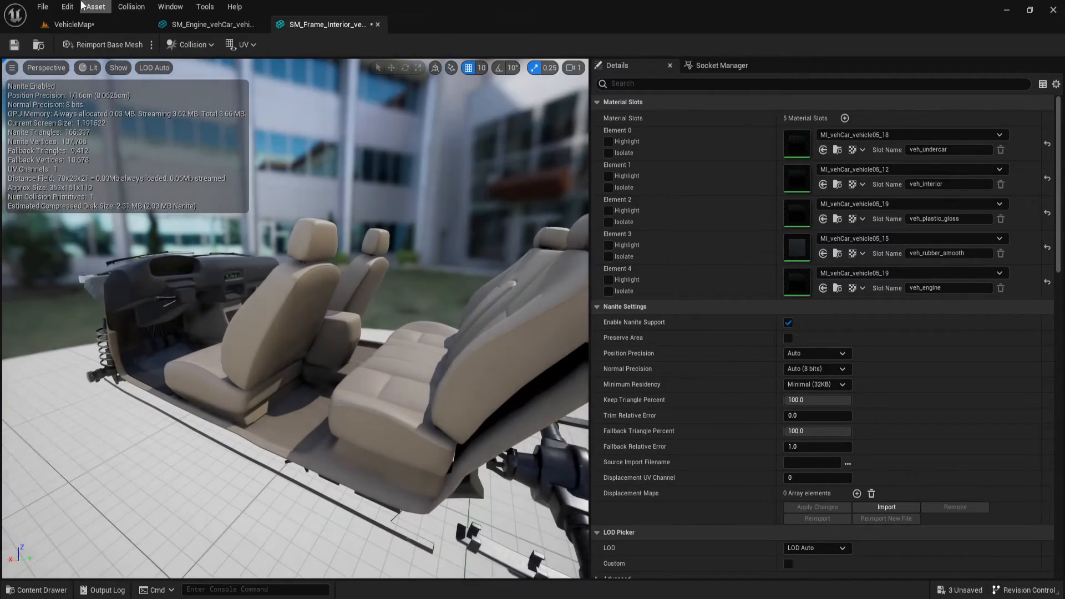
Open the vehicle05 frame static mesh and return to the City Sample vehicle05_Car MI material folder
{"action": "left_click", "coordinate": [38, 44]}
{"action": "double_click", "coordinate": [806, 472]}
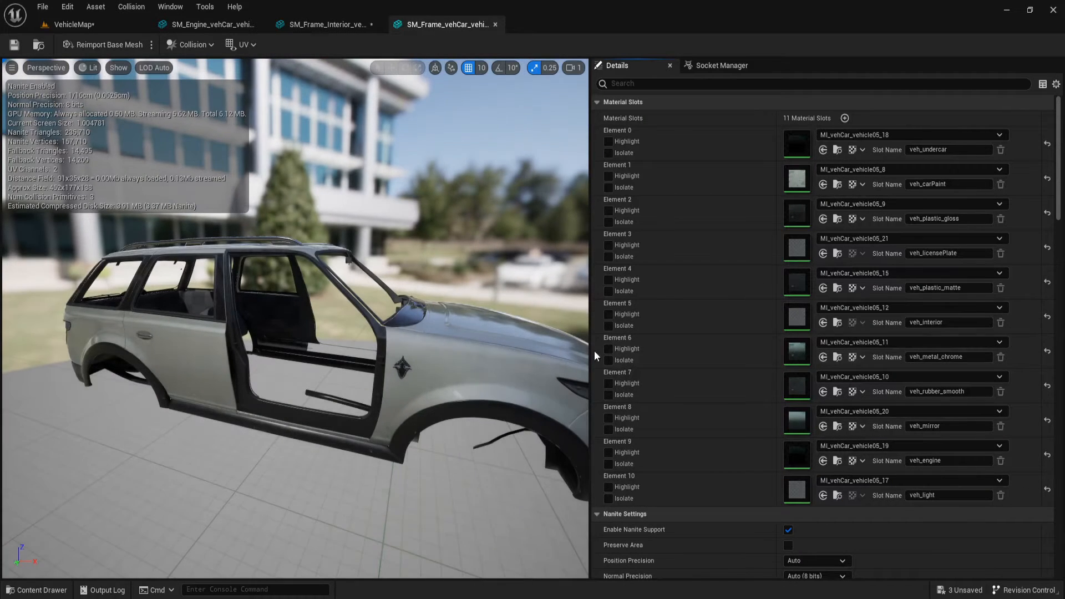
{"action": "key", "text": "ctrl+space"}
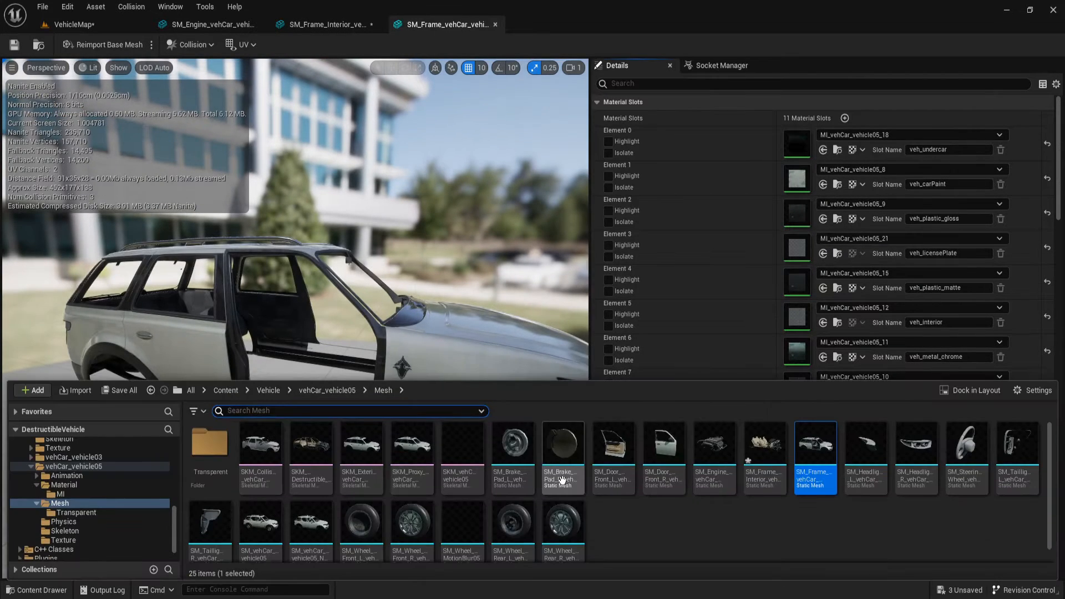
{"action": "scroll", "coordinate": [477, 485], "scroll_direction": "down", "scroll_amount": 1}
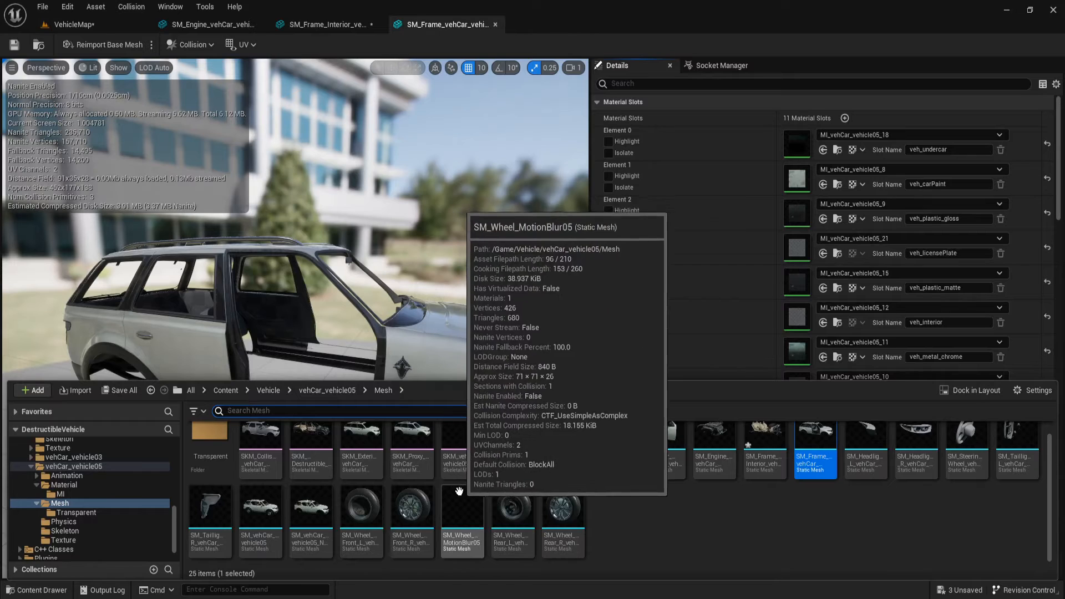
{"action": "scroll", "coordinate": [446, 487], "scroll_direction": "up", "scroll_amount": 1}
{"action": "scroll", "coordinate": [88, 488], "scroll_direction": "up", "scroll_amount": 5}
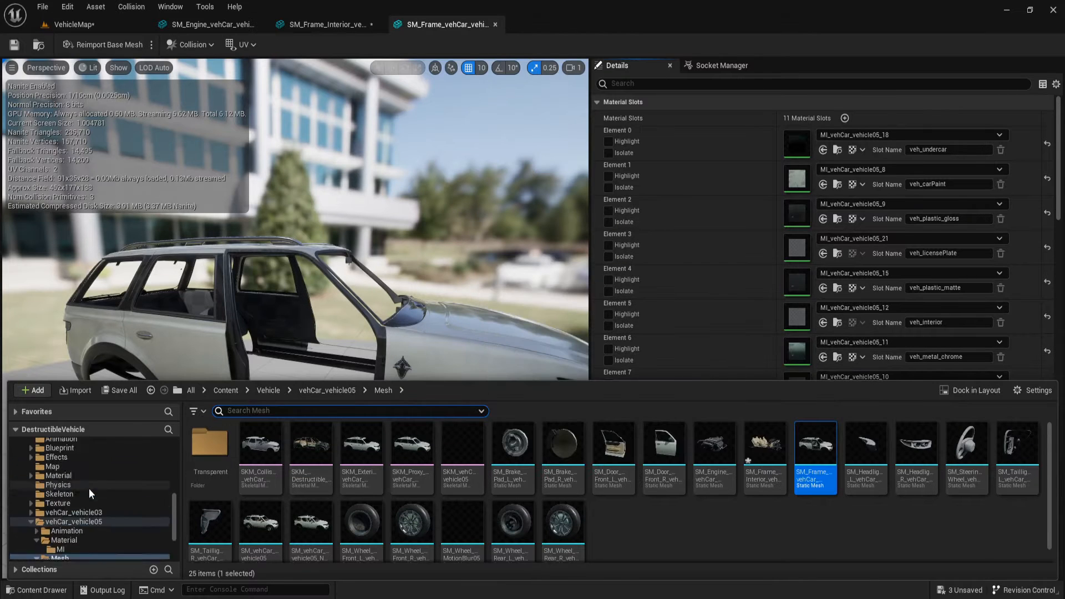
{"action": "scroll", "coordinate": [91, 523], "scroll_direction": "down", "scroll_amount": 2}
{"action": "left_click", "coordinate": [96, 491]}
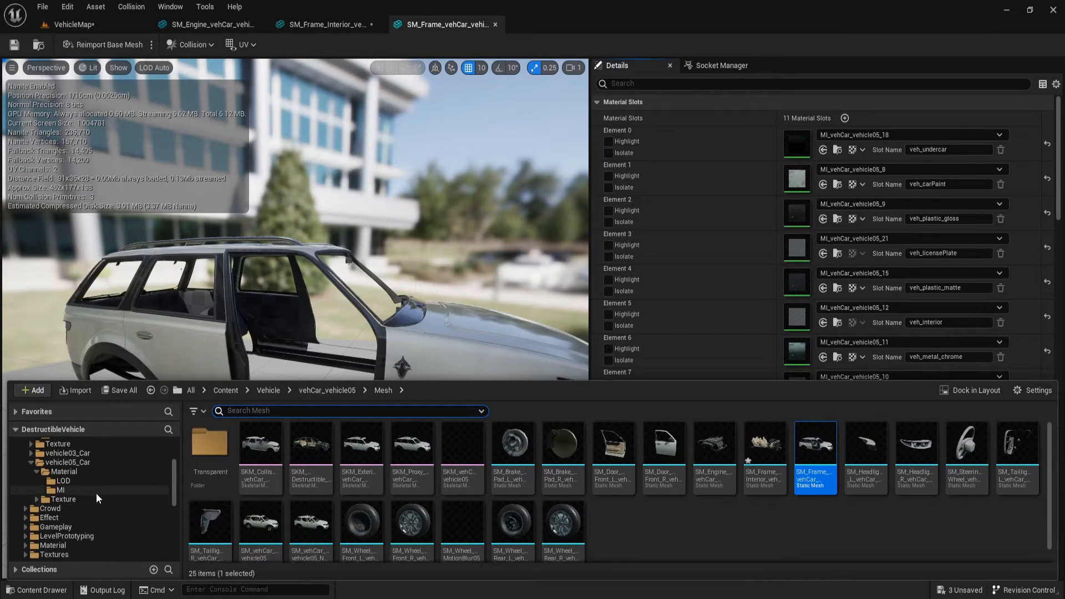
Assign the City Sample MI_vehCar_vehicle05_21 material instance to the frame's veh_licensePlate slot
{"action": "scroll", "coordinate": [554, 509], "scroll_direction": "down", "scroll_amount": 1}
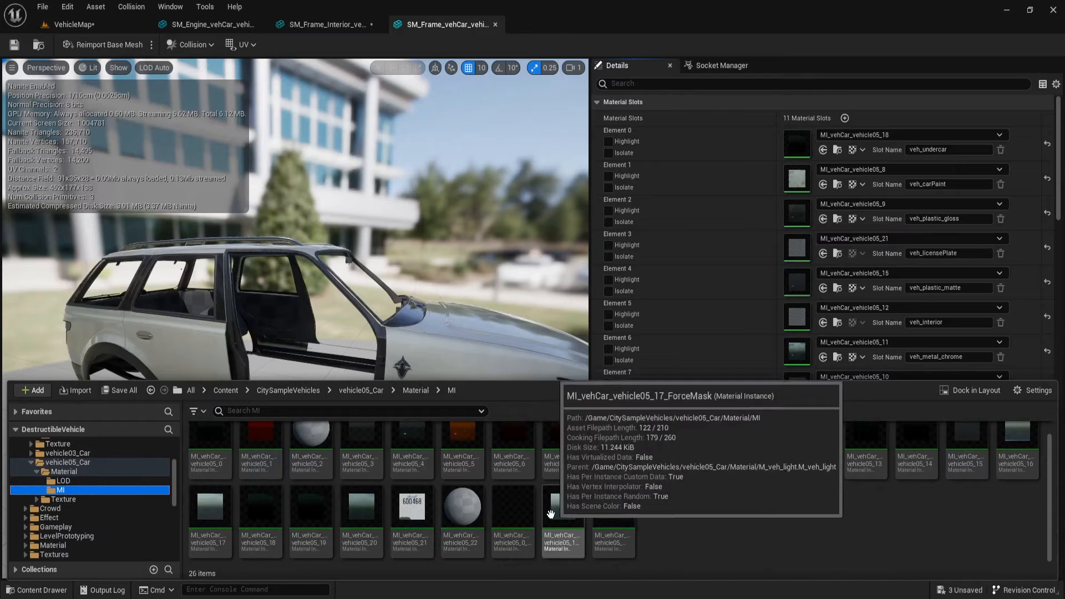
{"action": "left_click", "coordinate": [411, 506]}
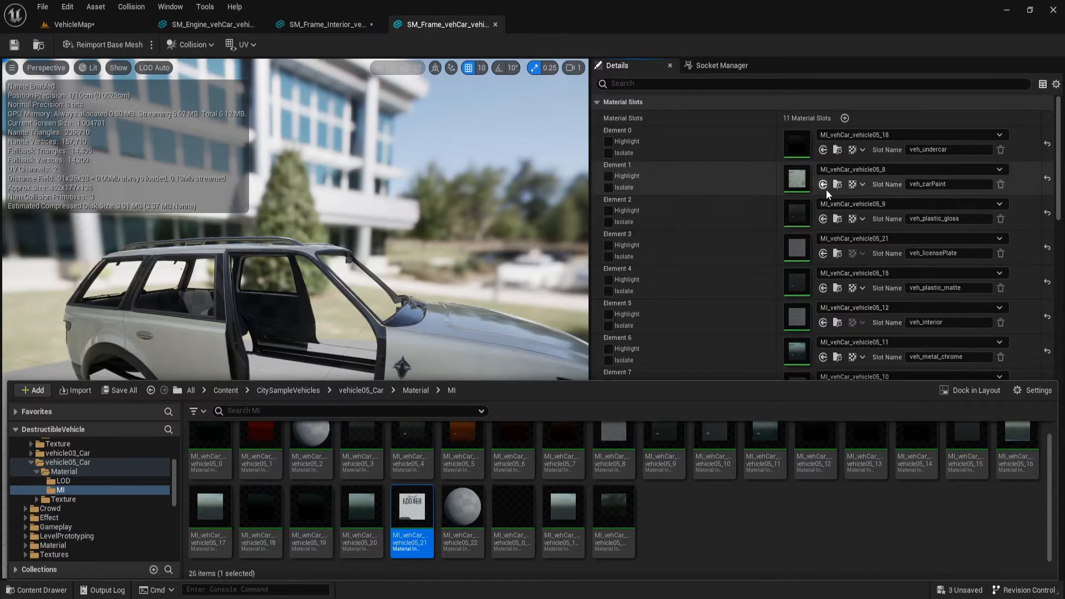
{"action": "key", "text": "a"}
{"action": "right_click_drag", "start_coordinate": [444, 289], "coordinate": [472, 261]}
{"action": "mouse_move", "coordinate": [364, 411]}
{"action": "right_mouse_down"}
{"action": "mouse_move", "coordinate": [432, 411]}
{"action": "mouse_move", "coordinate": [364, 411]}
{"action": "right_mouse_up"}
{"action": "key", "text": "w"}
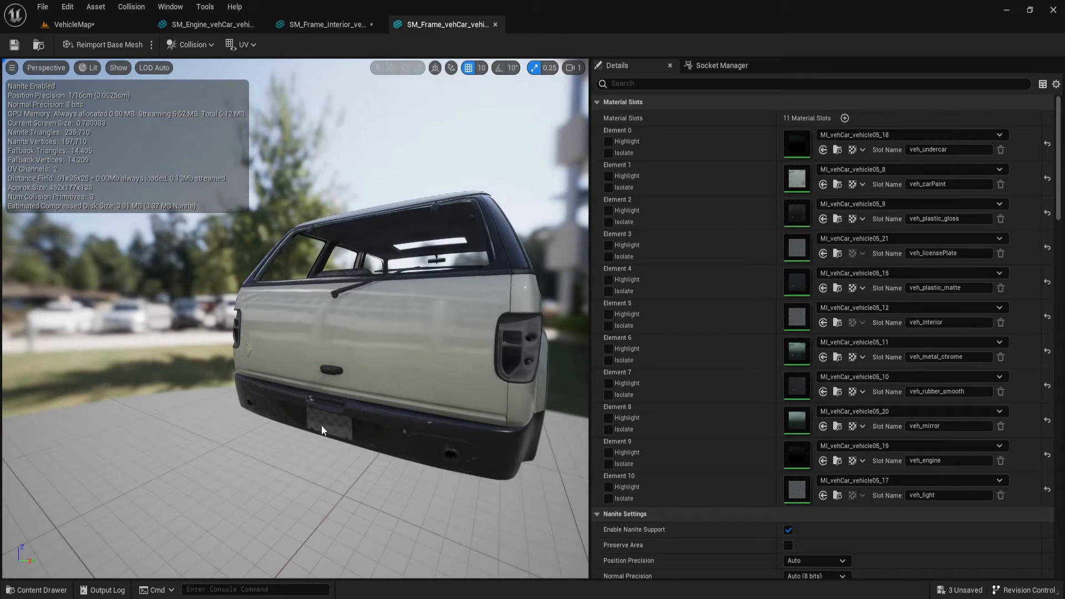
{"action": "key", "text": "ctrl+space"}
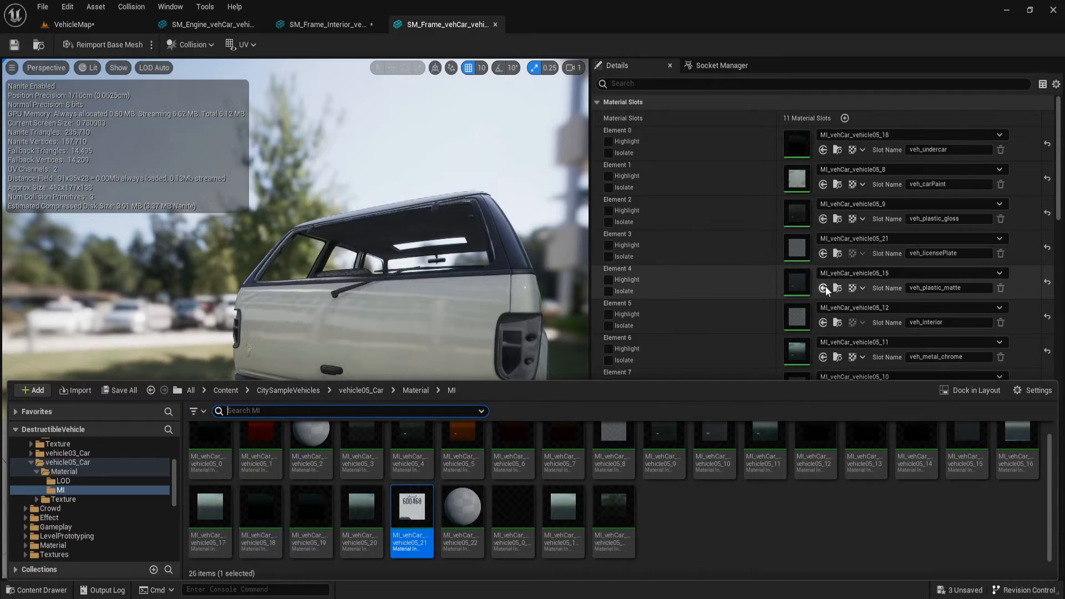
{"action": "left_click", "coordinate": [824, 253]}
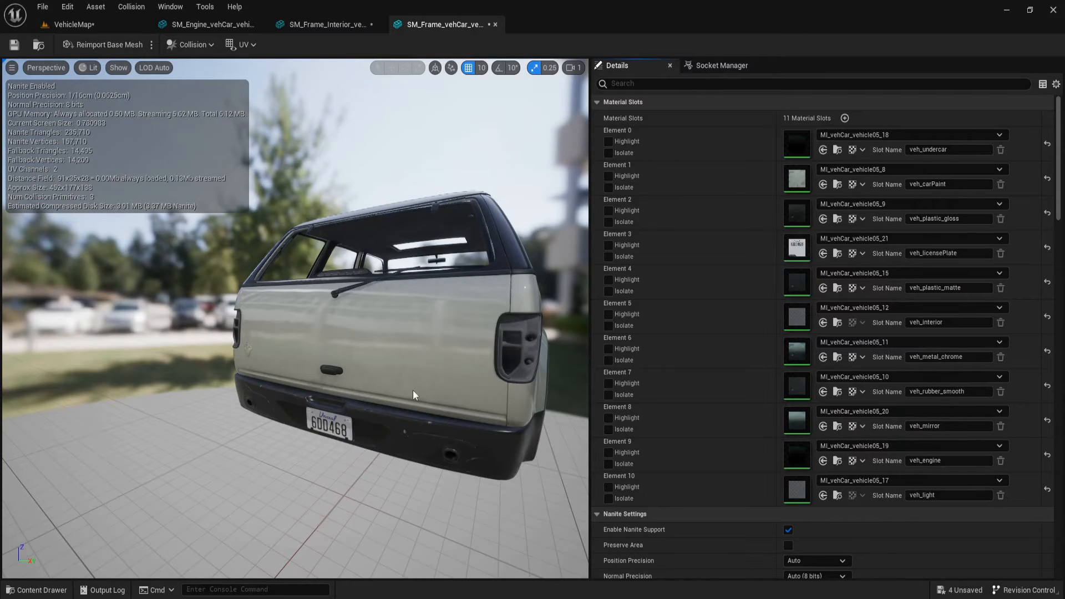
Assign the City Sample MI_vehCar_vehicle05_12 material instance to the frame's veh_interior slot
{"action": "left_click_drag", "start_coordinate": [413, 395], "coordinate": [410, 350]}
{"action": "key", "text": "ctrl+space"}
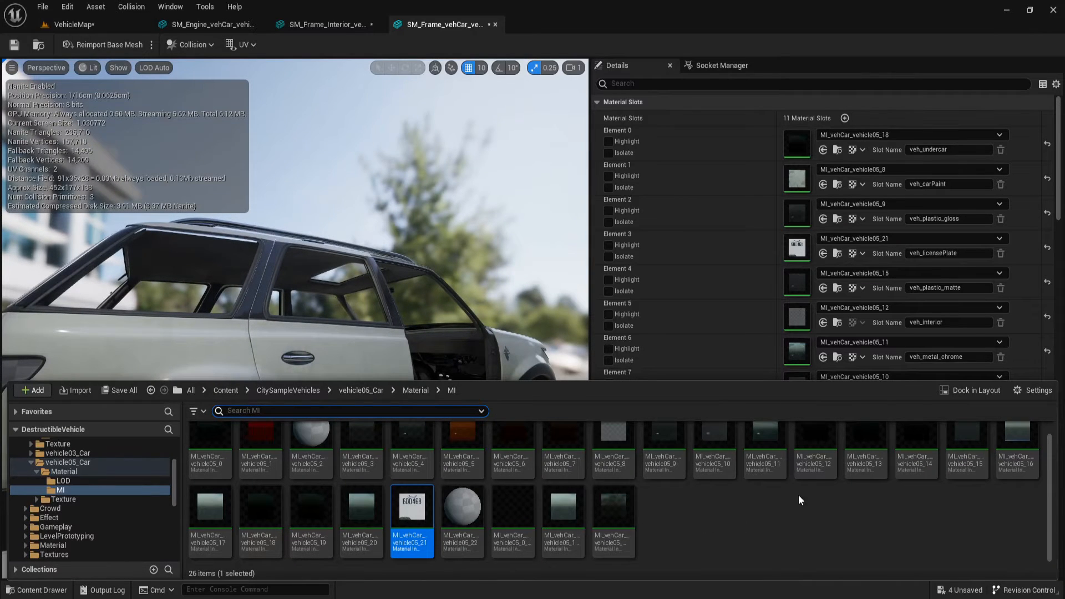
{"action": "left_click", "coordinate": [810, 468]}
{"action": "left_click", "coordinate": [825, 323]}
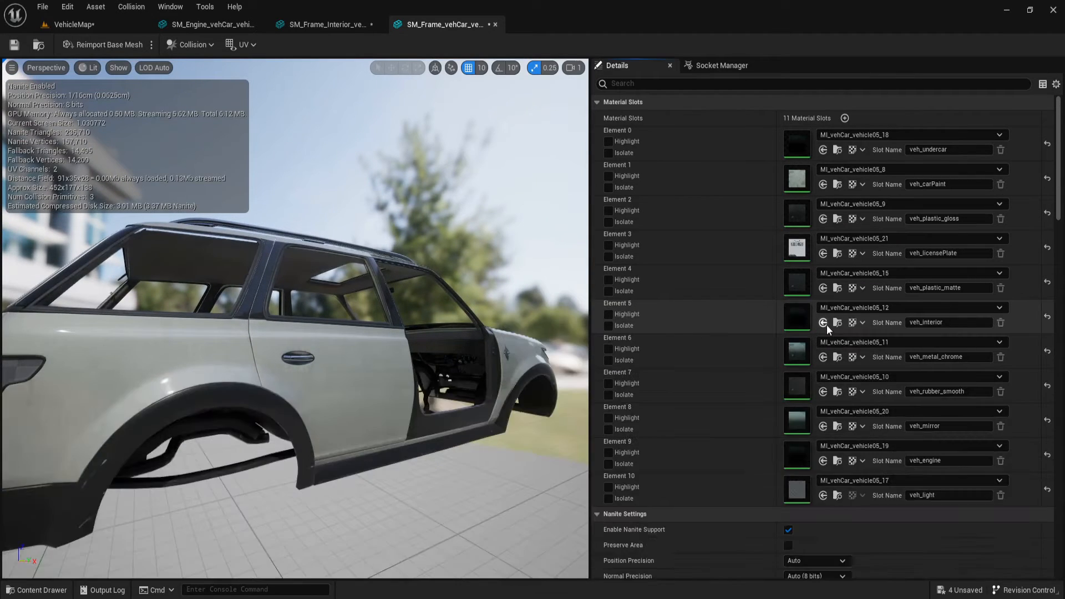
Assign the City Sample MI_vehCar_vehicle05_17 material instance to the frame's veh_light slot
{"action": "key", "text": "ctrl+space"}
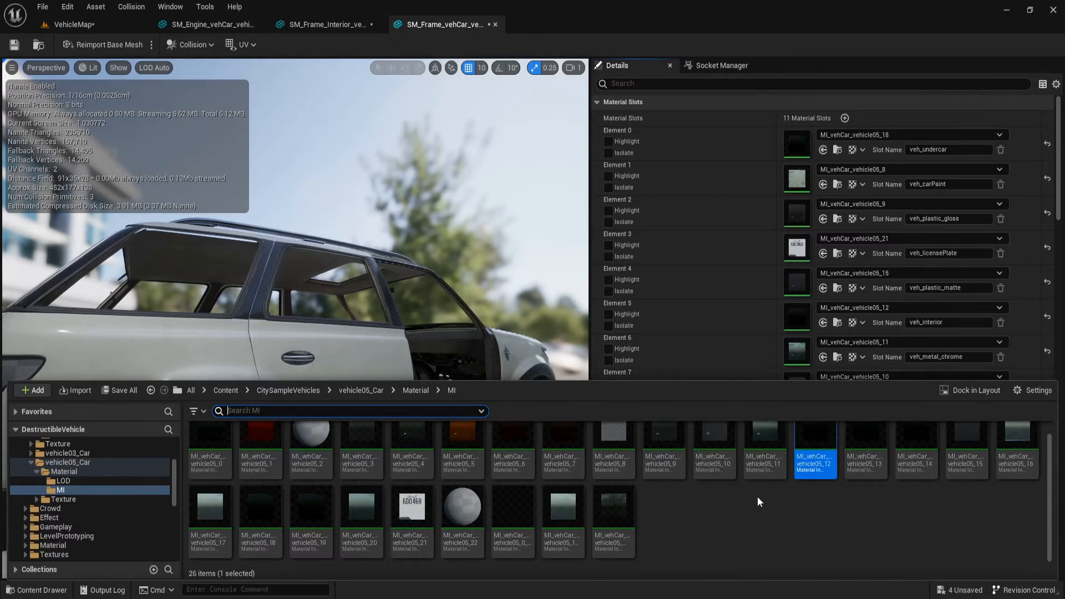
{"action": "left_click", "coordinate": [211, 510]}
{"action": "scroll", "coordinate": [720, 290], "scroll_direction": "down", "scroll_amount": 5}
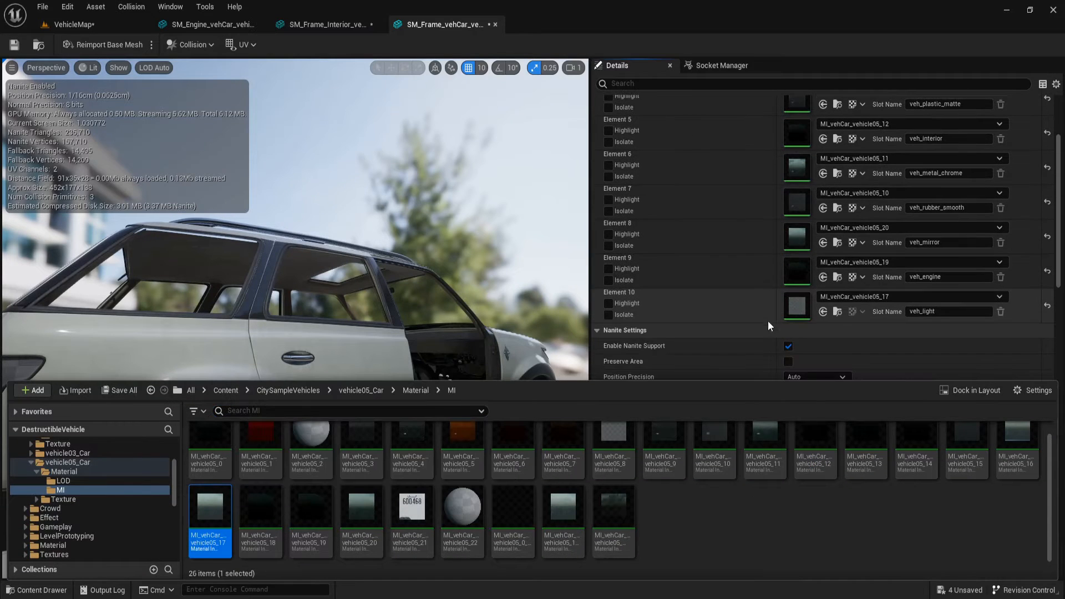
{"action": "left_click", "coordinate": [824, 313]}
{"action": "right_click_drag", "start_coordinate": [472, 372], "coordinate": [355, 366]}
{"action": "right_click_drag", "start_coordinate": [444, 177], "coordinate": [499, 225]}
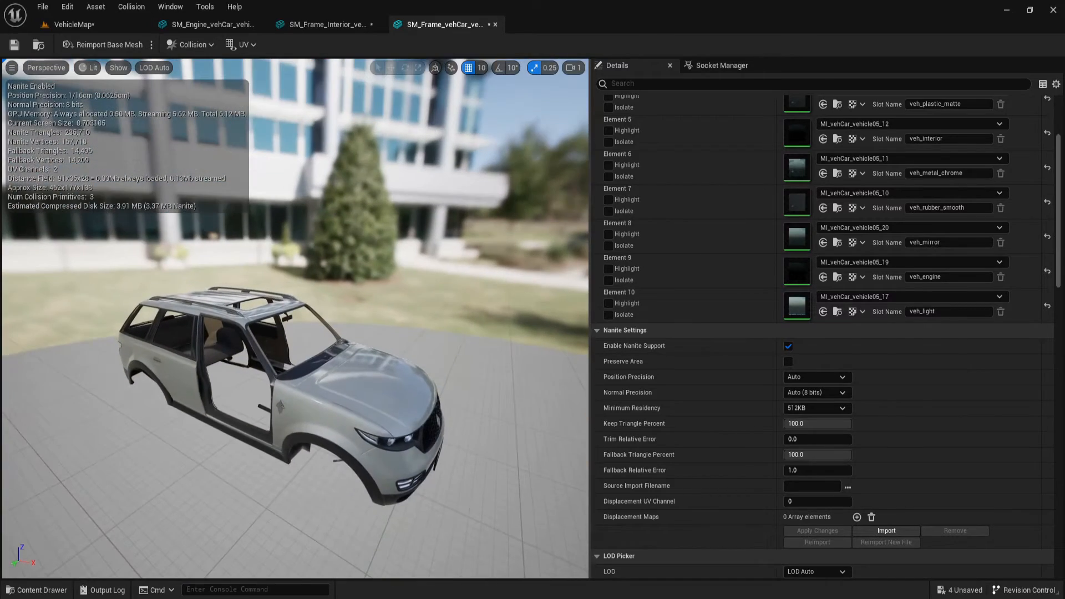
Locate the frame mesh in the Mesh folder, then open the left headlight static mesh and inspect its front
{"action": "key", "text": "ctrl+space"}
{"action": "left_click", "coordinate": [39, 43]}
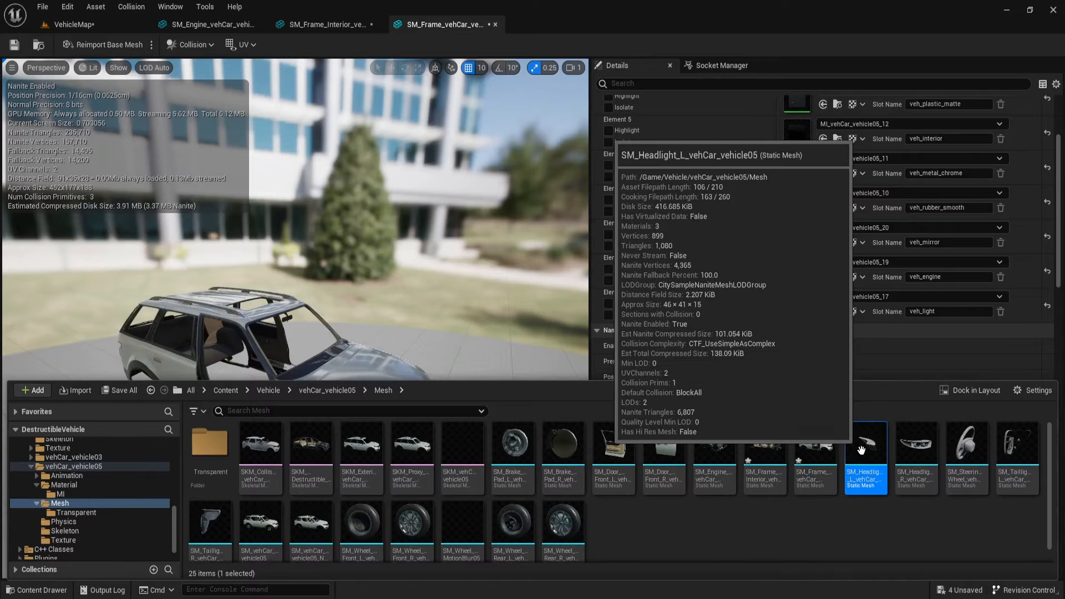
{"action": "double_click", "coordinate": [862, 455]}
{"action": "scroll", "coordinate": [306, 271], "scroll_direction": "up", "scroll_amount": 3}
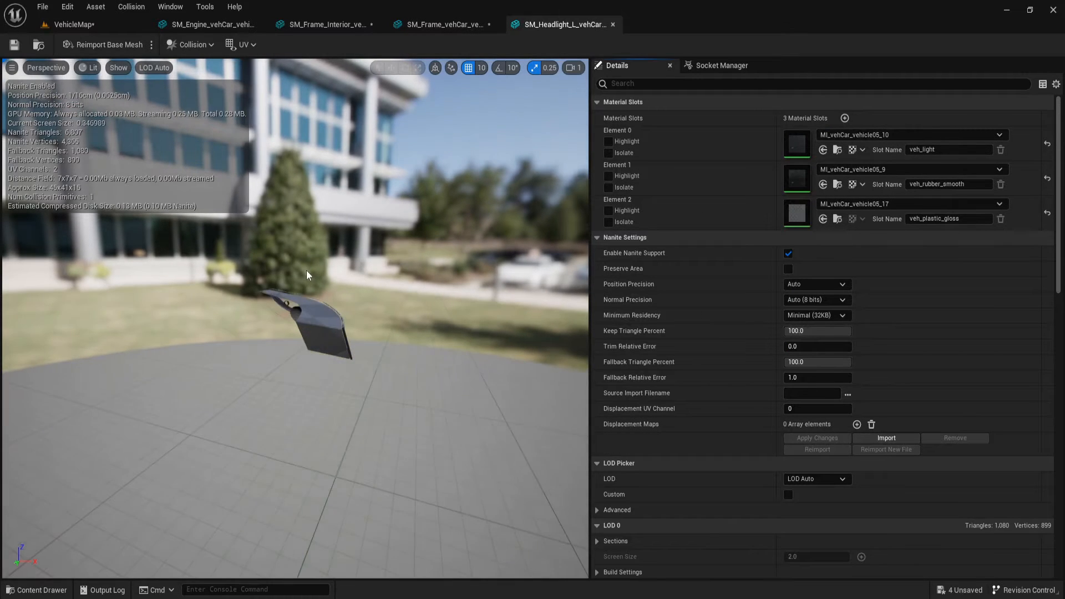
{"action": "scroll", "coordinate": [371, 298], "scroll_direction": "up", "scroll_amount": 4}
{"action": "scroll", "coordinate": [373, 300], "scroll_direction": "down", "scroll_amount": 4}
{"action": "key", "text": "w"}
{"action": "right_click_drag", "start_coordinate": [388, 312], "coordinate": [244, 310]}
{"action": "key", "text": "s"}
{"action": "key", "text": "d"}
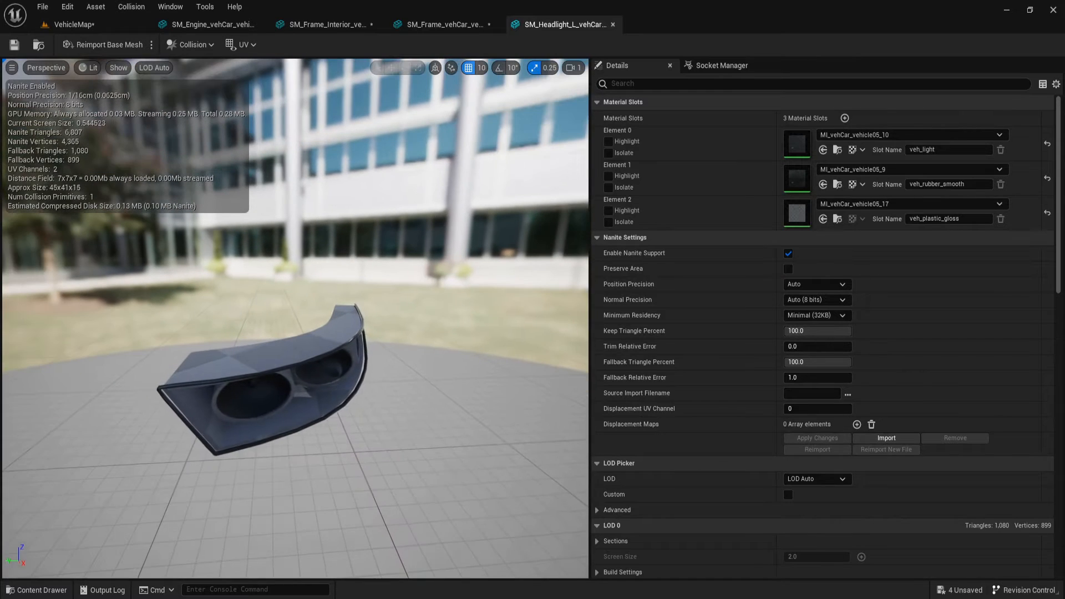
Assign the City Sample MI_vehCar_vehicle05_17 material instance to the left headlight's veh_plastic_gloss slot
{"action": "key", "text": "ctrl+space"}
{"action": "scroll", "coordinate": [92, 477], "scroll_direction": "up", "scroll_amount": 5}
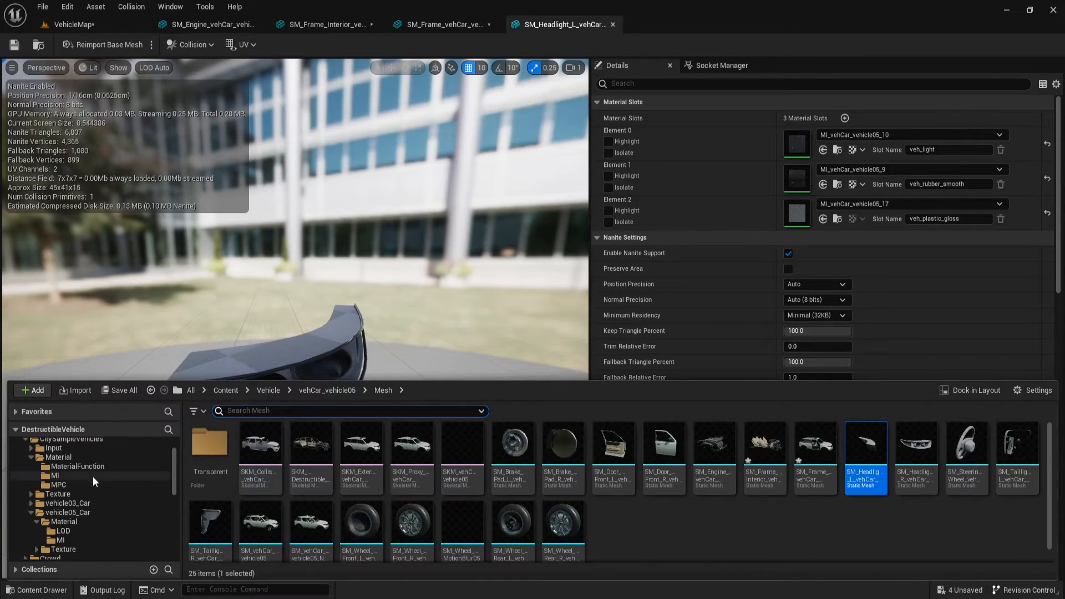
{"action": "scroll", "coordinate": [95, 478], "scroll_direction": "up", "scroll_amount": 3}
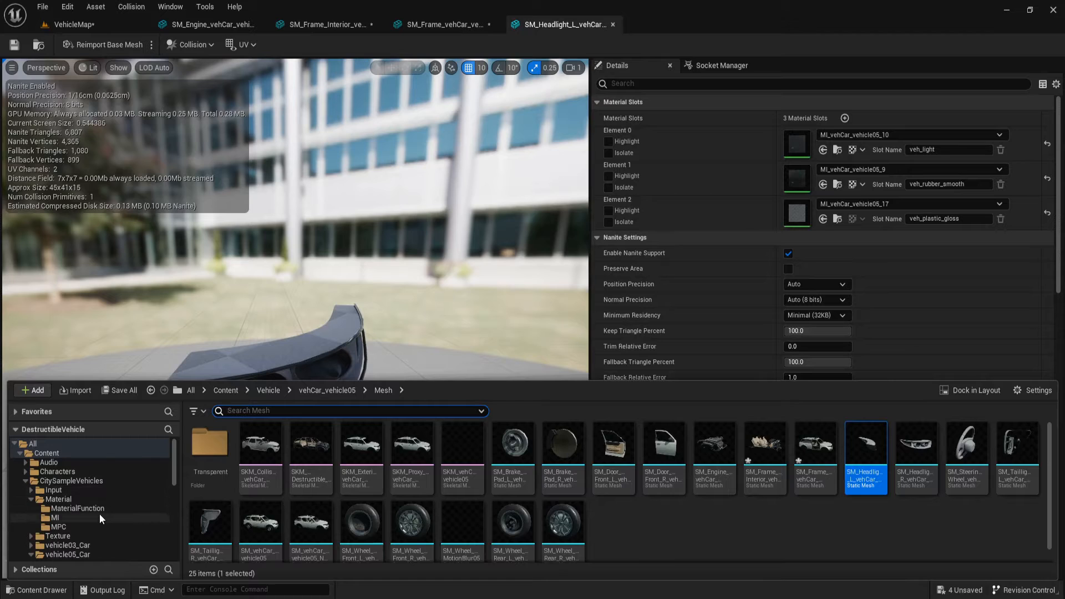
{"action": "scroll", "coordinate": [101, 515], "scroll_direction": "down", "scroll_amount": 2}
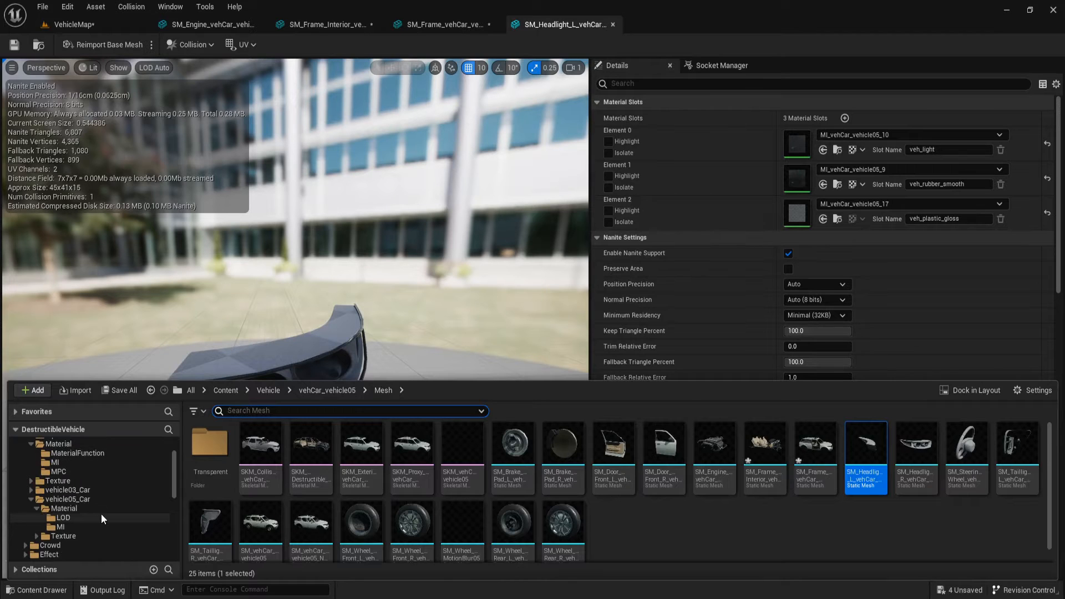
{"action": "left_click", "coordinate": [96, 527]}
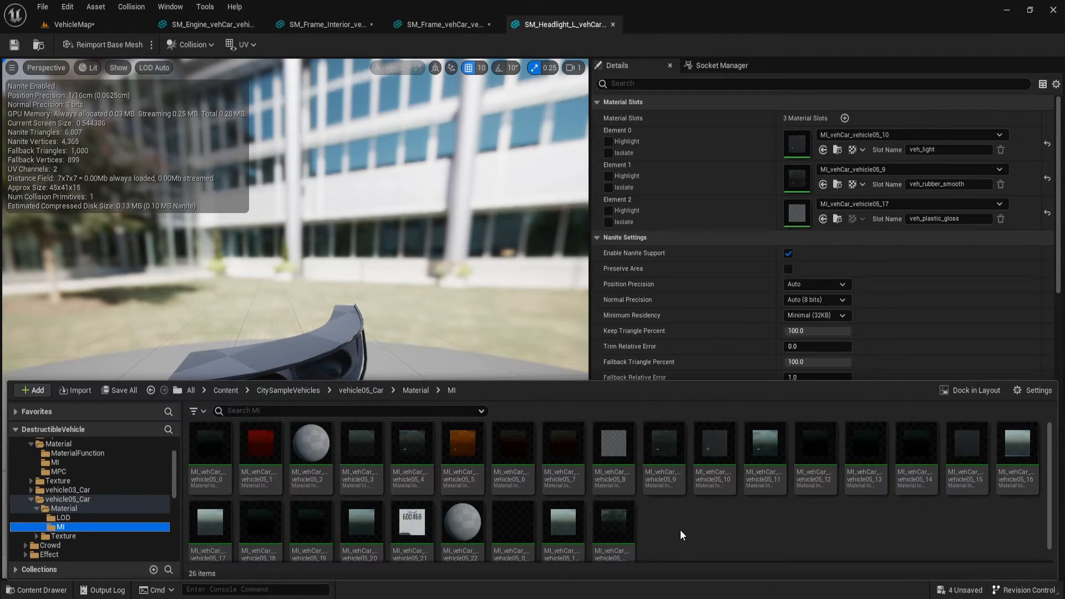
{"action": "scroll", "coordinate": [680, 528], "scroll_direction": "down", "scroll_amount": 1}
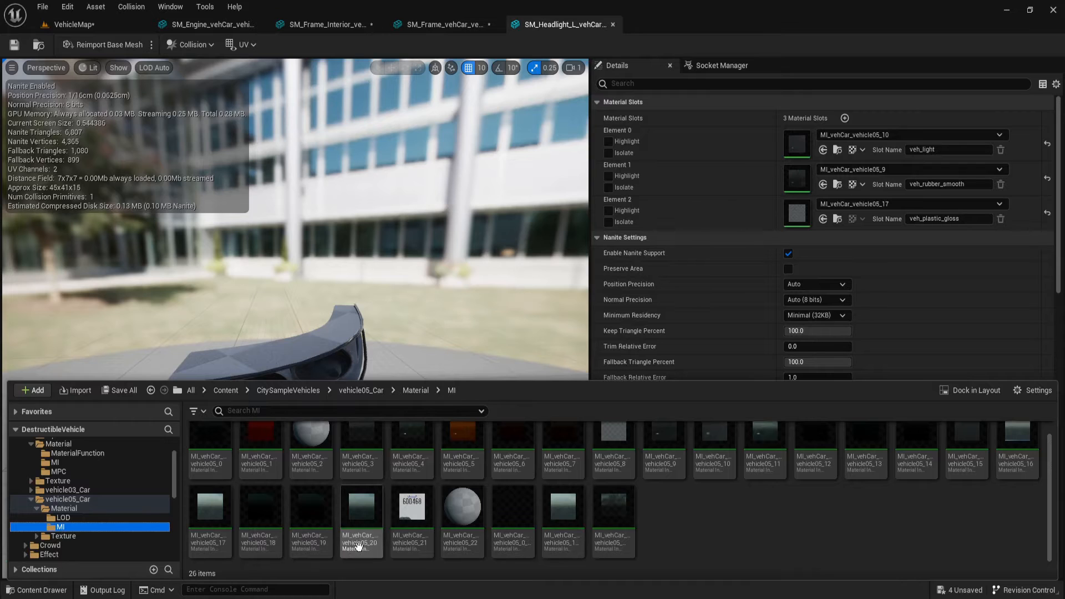
{"action": "left_click", "coordinate": [210, 521]}
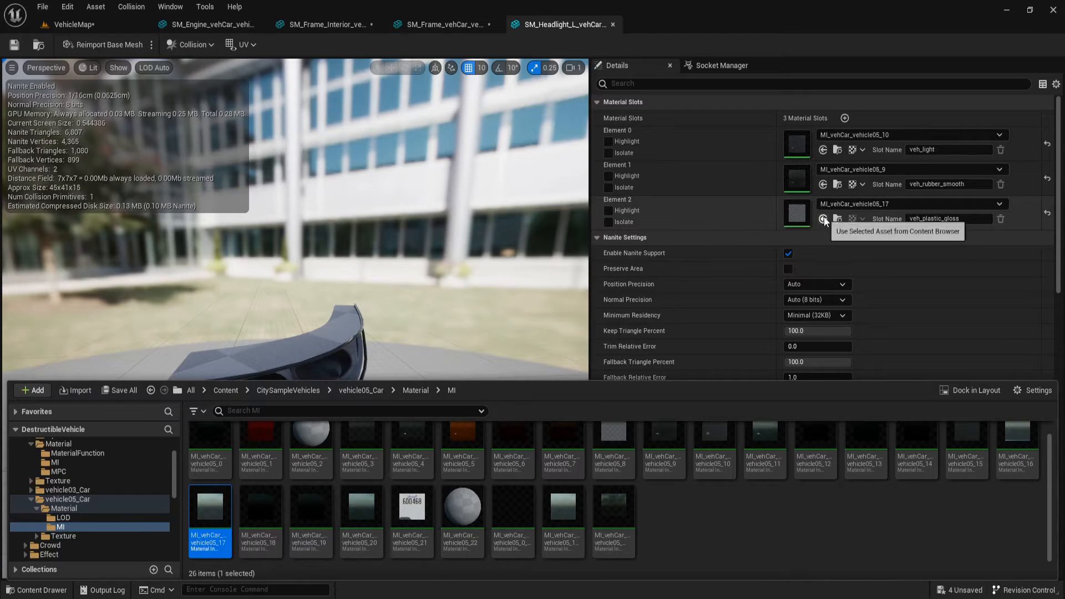
{"action": "left_click", "coordinate": [823, 219]}
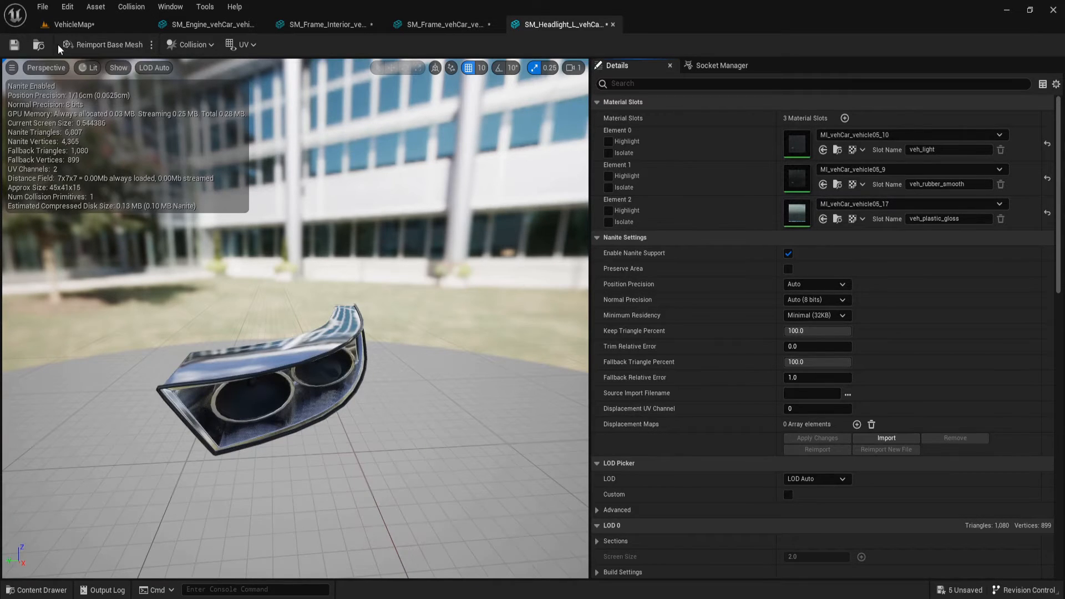
Open the right headlight static mesh from vehCar_vehicle05's Mesh folder
{"action": "key", "text": "ctrl+space"}
{"action": "left_click", "coordinate": [918, 438]}
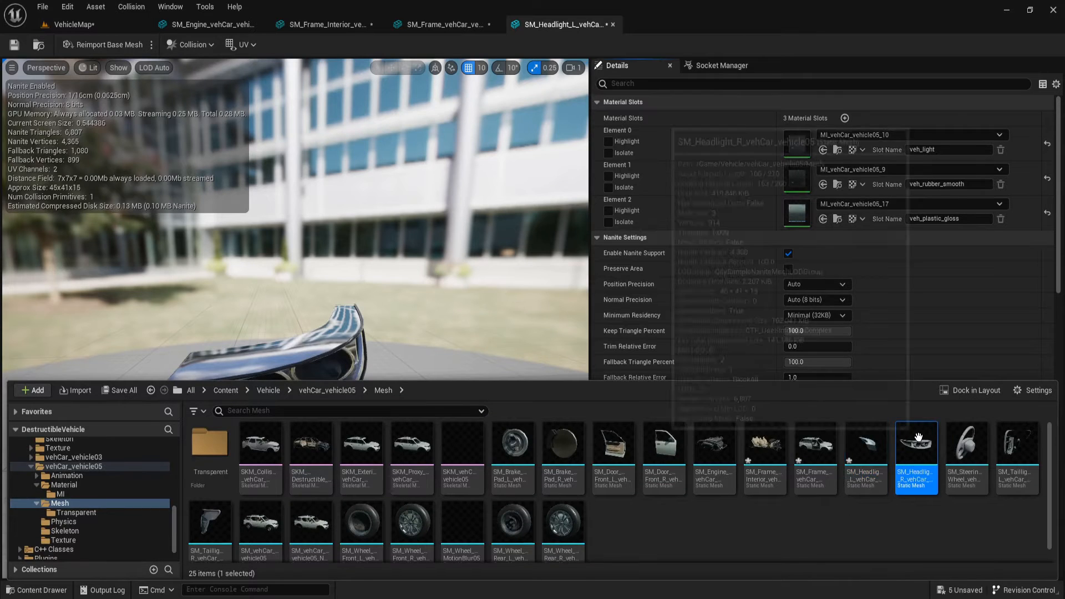
{"action": "double_click", "coordinate": [918, 438]}
Assign the City Sample MI_vehCar_vehicle05_17 material instance to the right headlight's veh_plastic_gloss slot
{"action": "key", "text": "ctrl+space"}
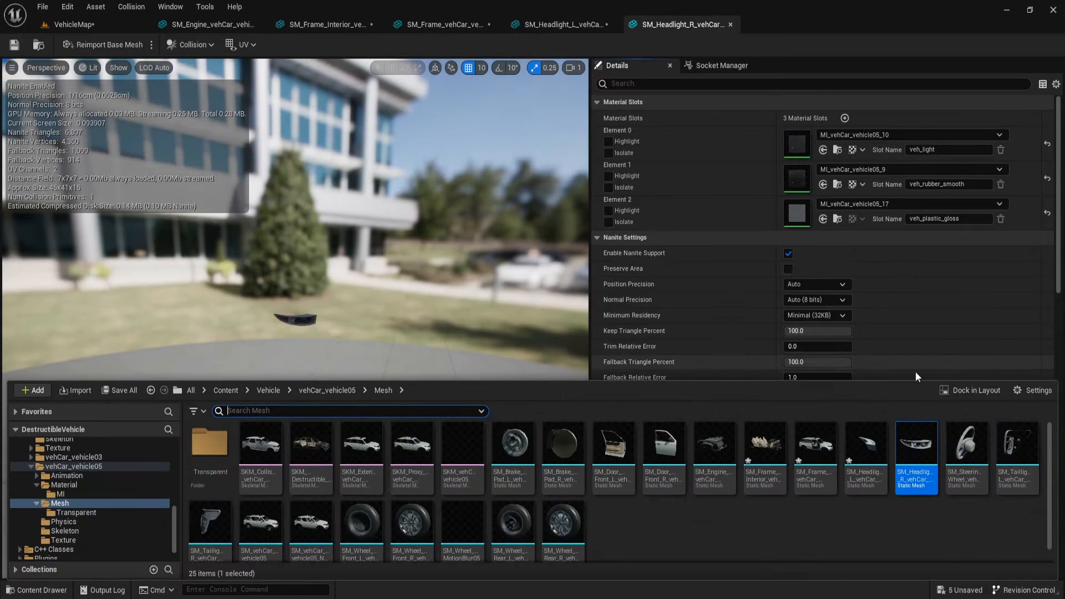
{"action": "scroll", "coordinate": [87, 466], "scroll_direction": "up", "scroll_amount": 10}
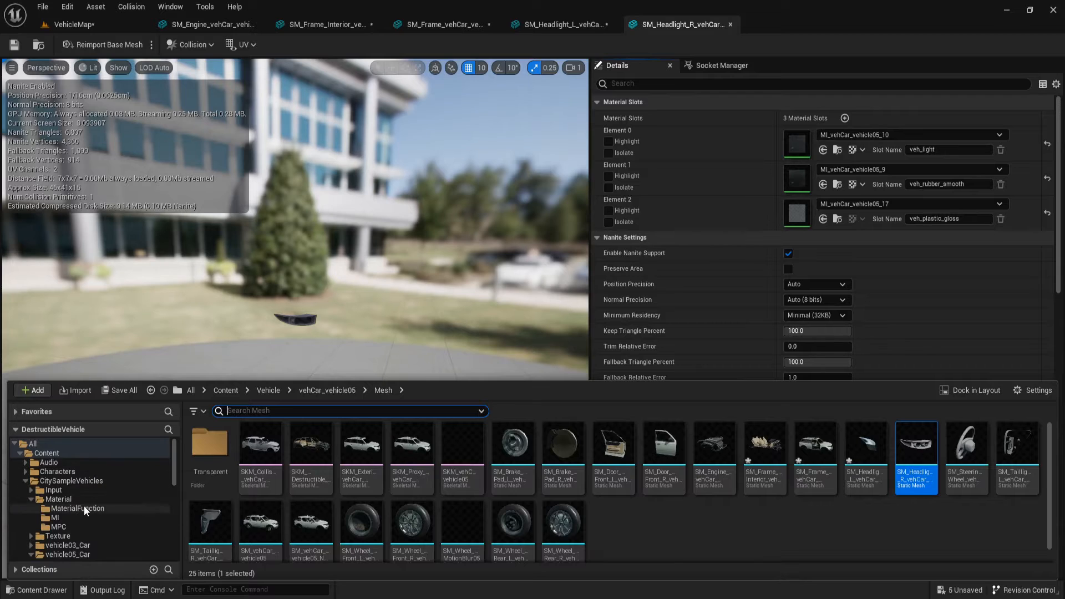
{"action": "left_click", "coordinate": [83, 509]}
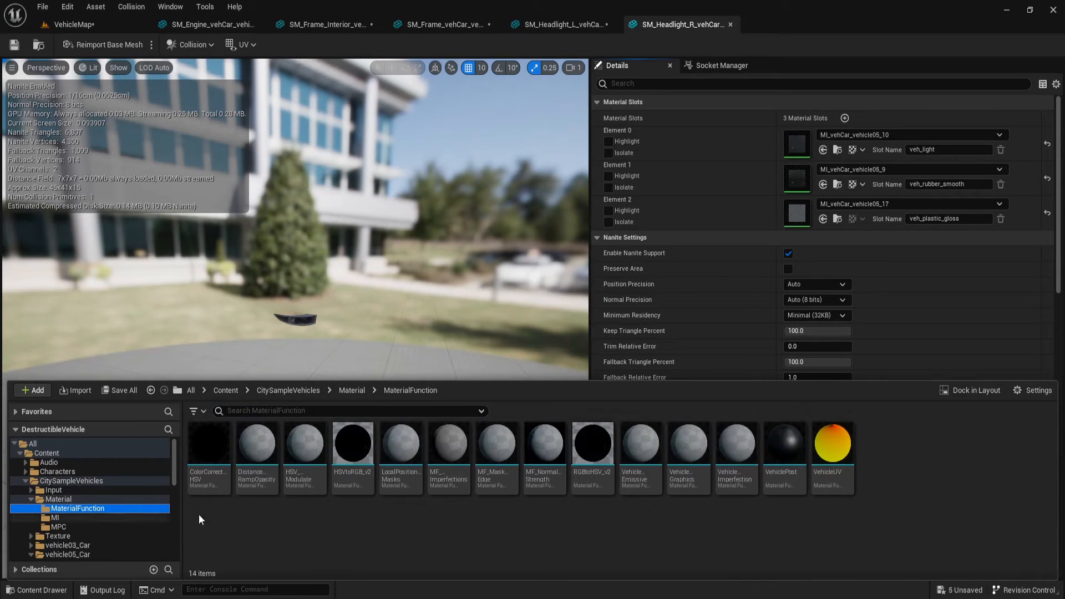
{"action": "scroll", "coordinate": [86, 516], "scroll_direction": "down", "scroll_amount": 3}
{"action": "left_click", "coordinate": [89, 508]}
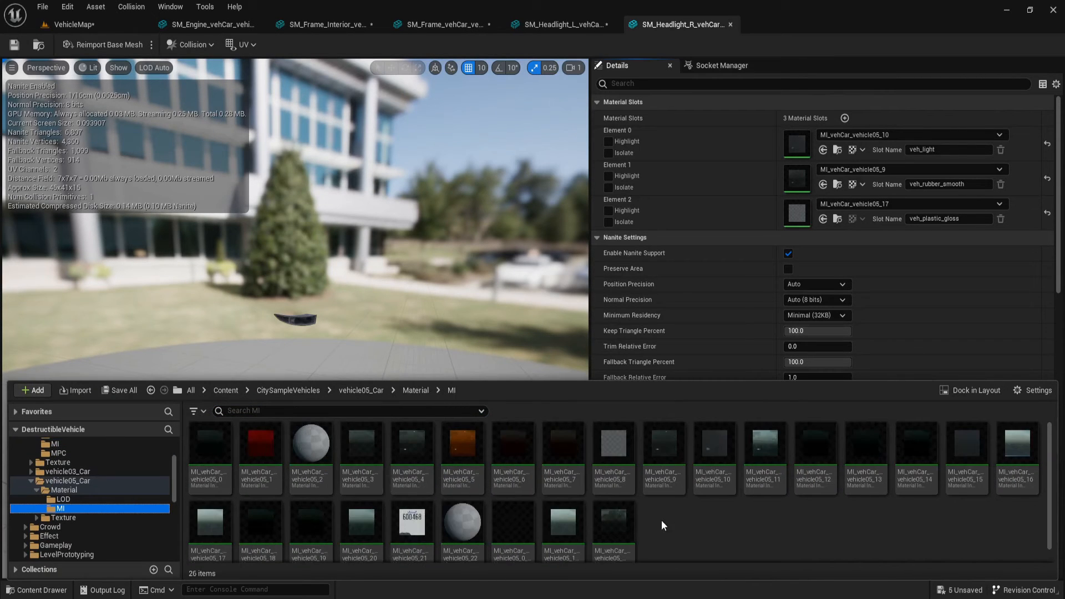
{"action": "scroll", "coordinate": [365, 517], "scroll_direction": "down", "scroll_amount": 1}
{"action": "left_click", "coordinate": [211, 508]}
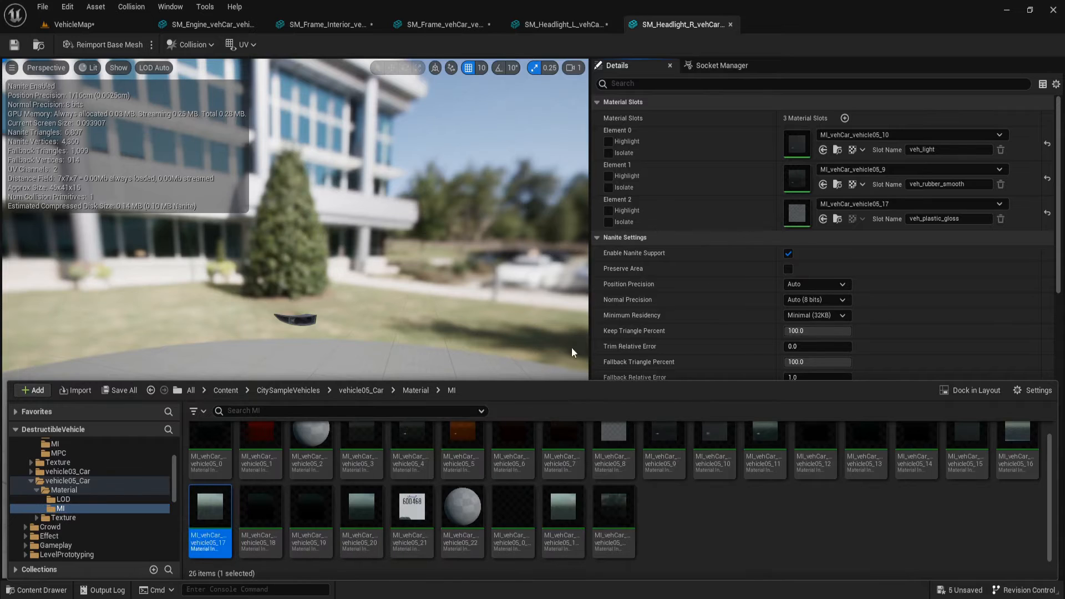
{"action": "left_click", "coordinate": [822, 219]}
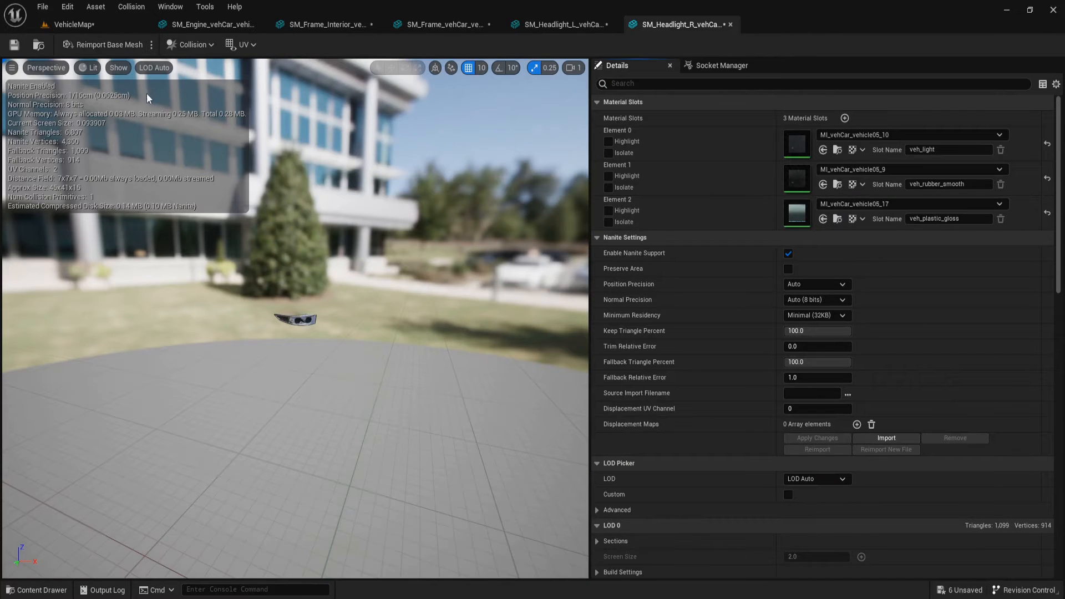
Open the steering wheel static mesh and assign the City Sample MI_vehCar_vehicle05_12 material instance to its veh_interior slot
{"action": "left_click", "coordinate": [39, 46]}
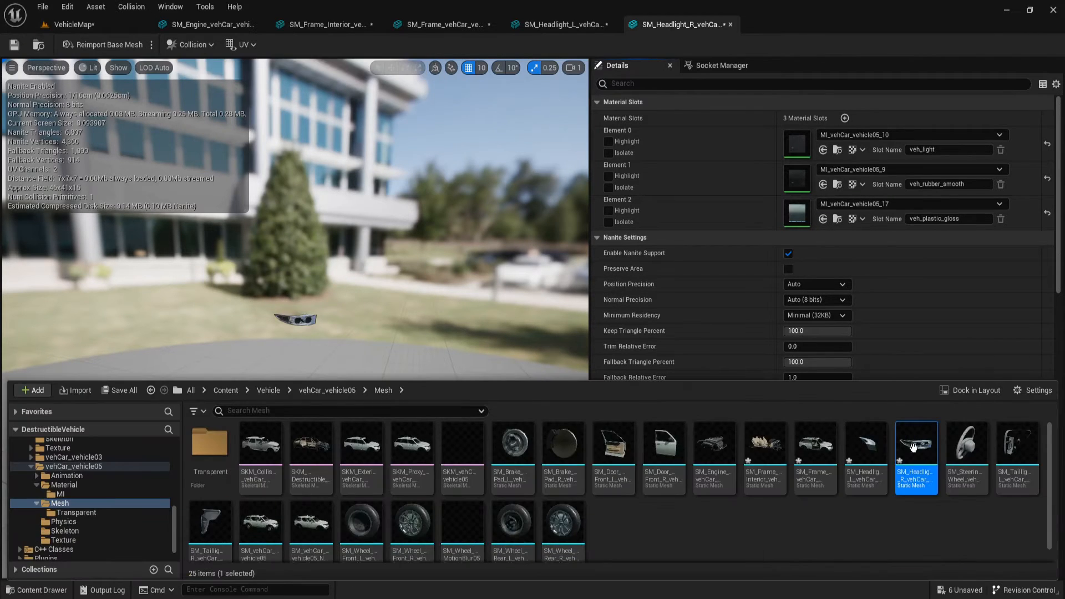
{"action": "double_click", "coordinate": [961, 451]}
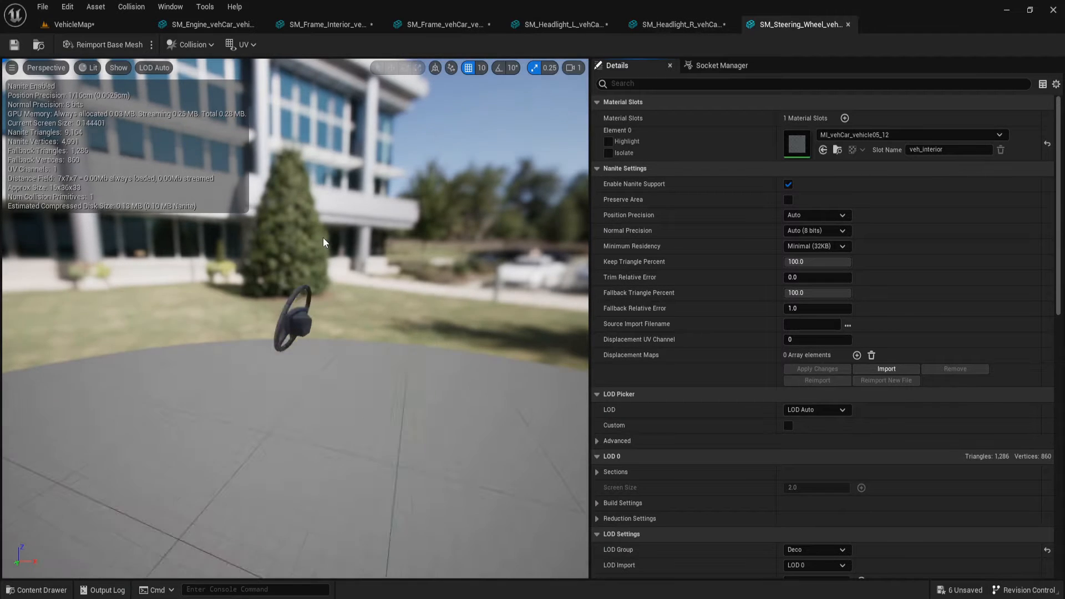
{"action": "key", "text": "ctrl+space"}
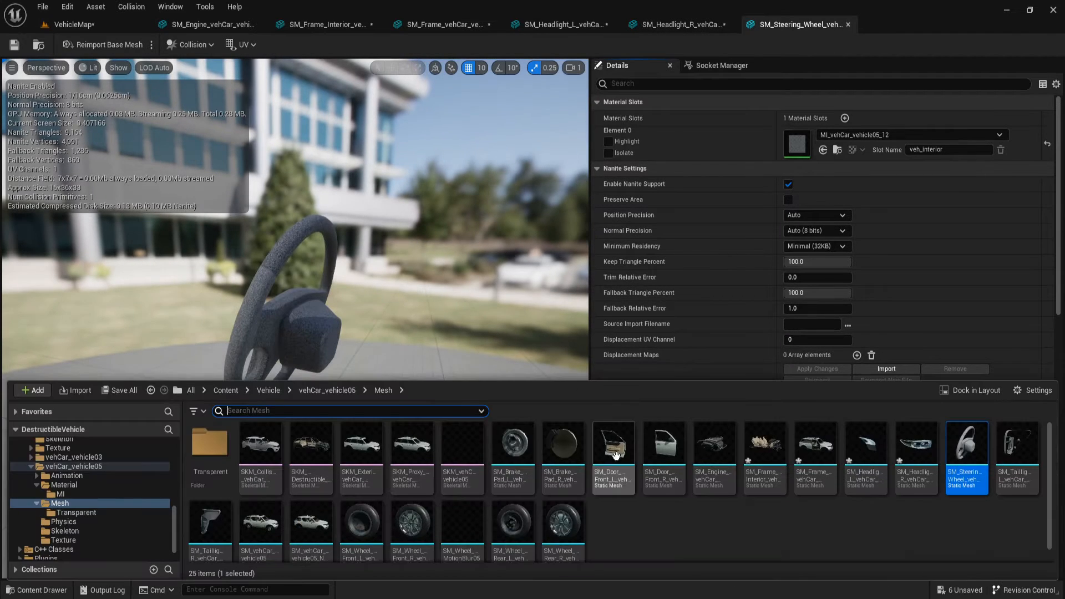
{"action": "scroll", "coordinate": [91, 474], "scroll_direction": "up", "scroll_amount": 10}
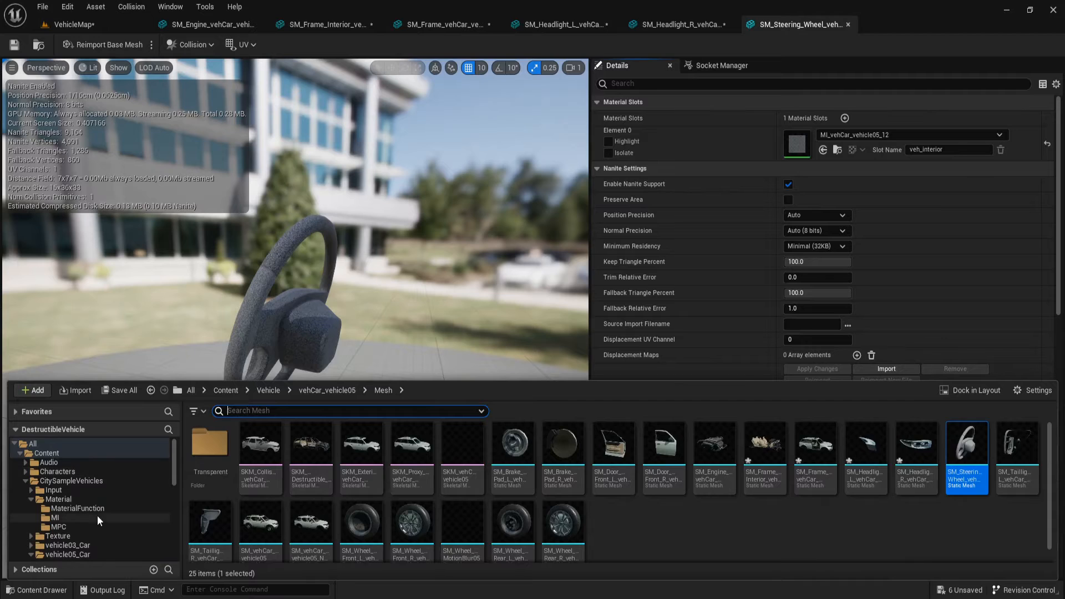
{"action": "left_click", "coordinate": [98, 517]}
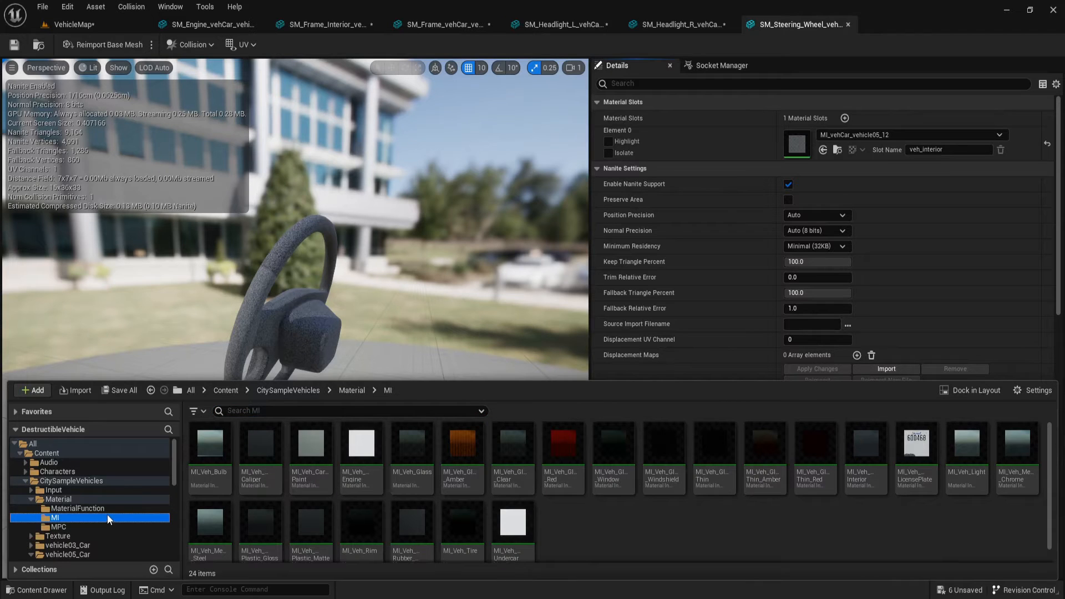
{"action": "scroll", "coordinate": [107, 515], "scroll_direction": "down", "scroll_amount": 2}
{"action": "left_click", "coordinate": [92, 525]}
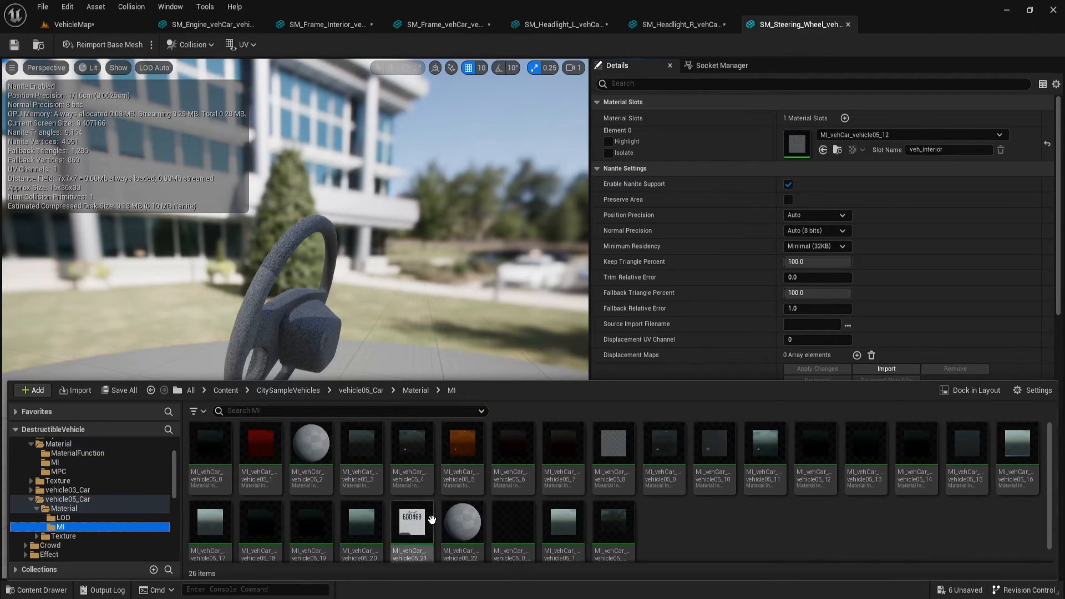
{"action": "left_click", "coordinate": [816, 479]}
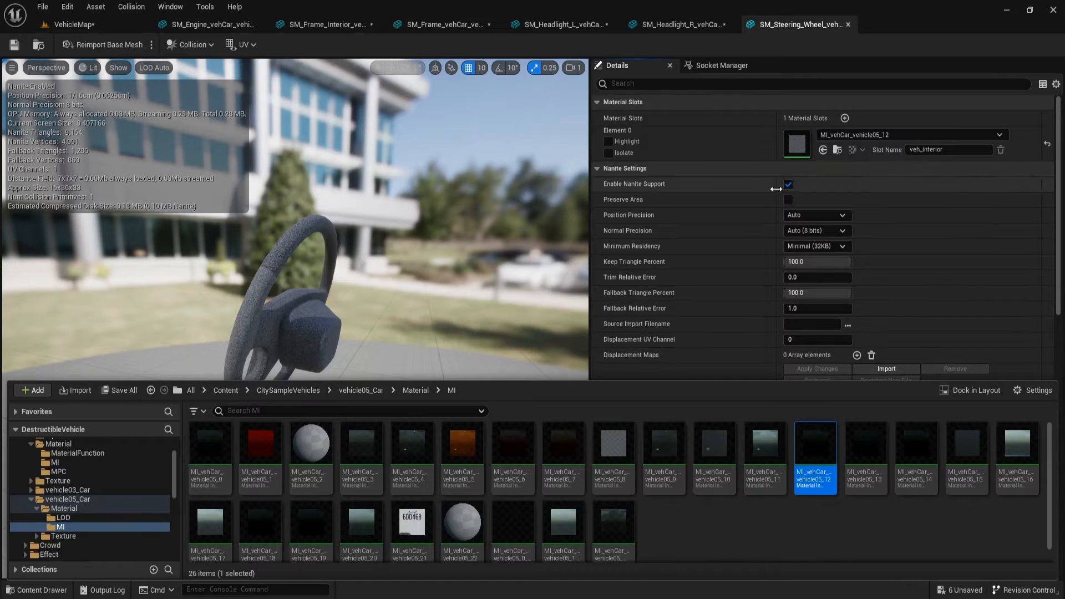
{"action": "left_click", "coordinate": [823, 150]}
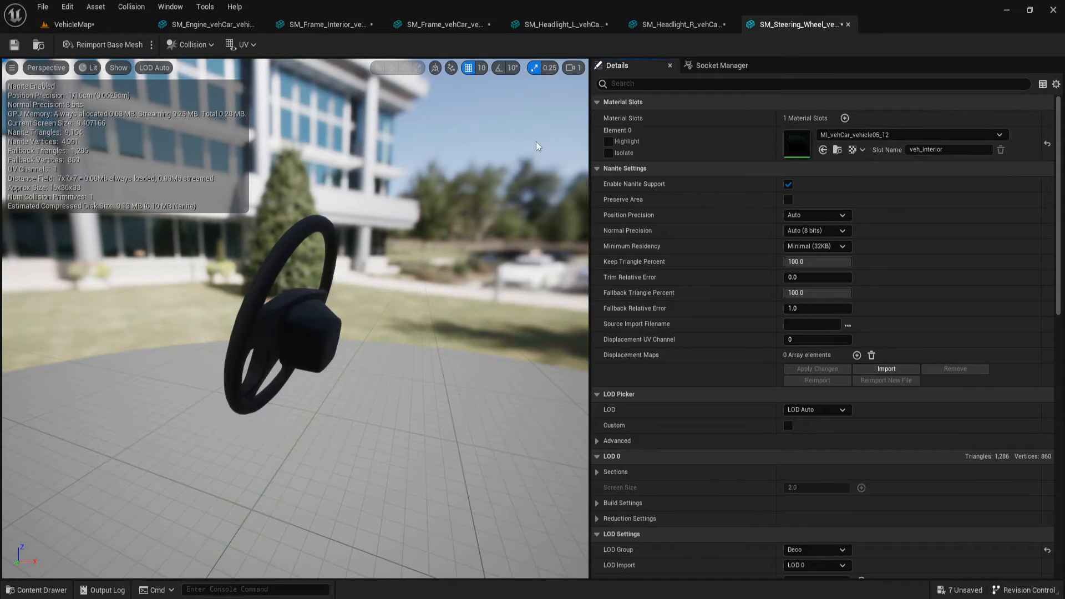
Open the left taillight static mesh from vehCar_vehicle05's Mesh folder
{"action": "key", "text": "ctrl+space"}
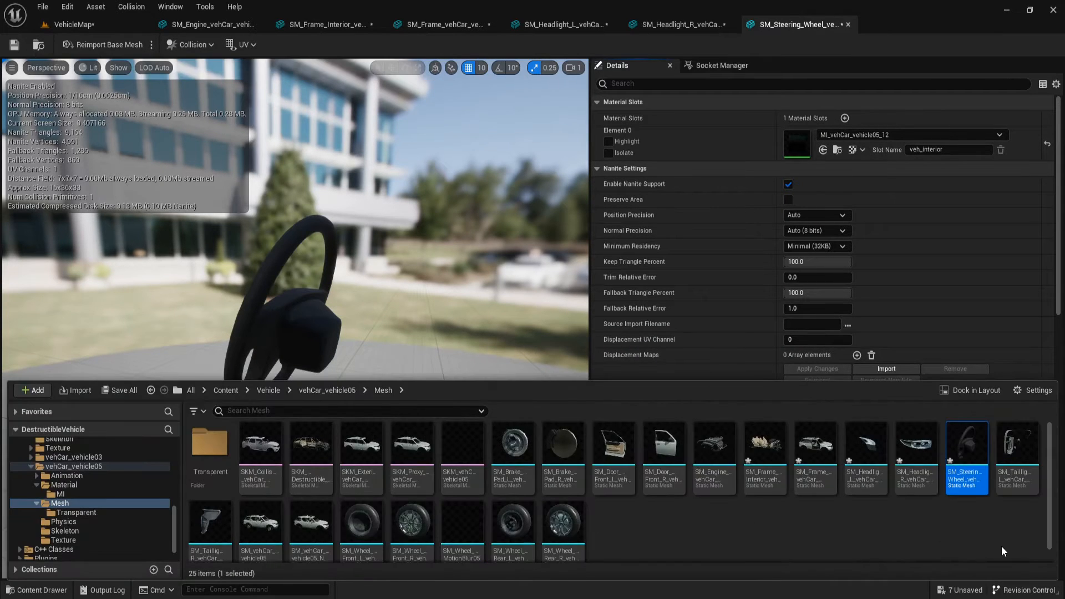
{"action": "scroll", "coordinate": [1003, 524], "scroll_direction": "down", "scroll_amount": 1}
{"action": "double_click", "coordinate": [1017, 456]}
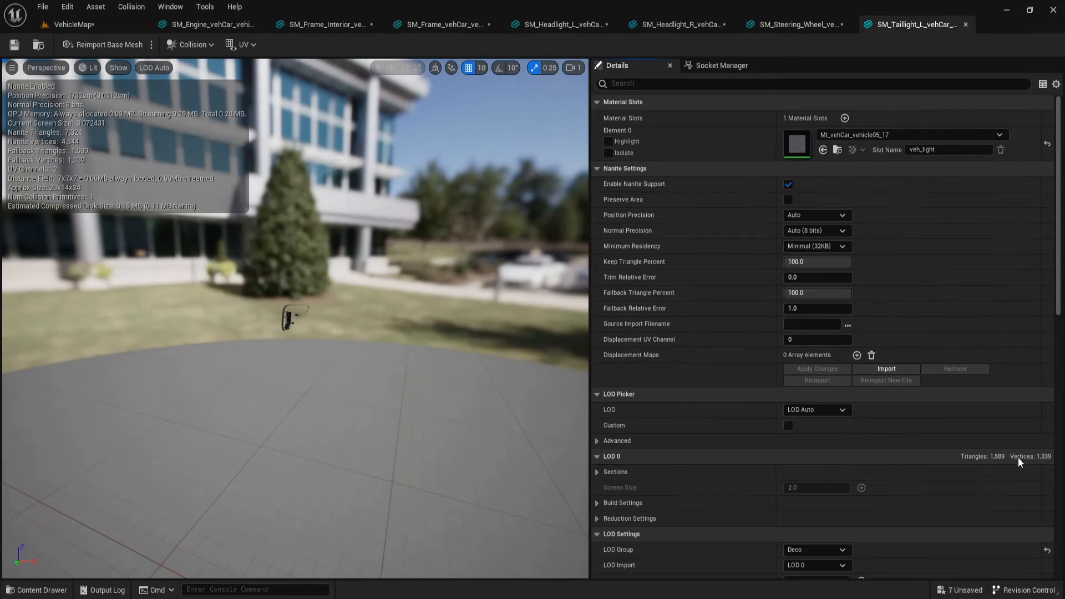
{"action": "right_click_drag", "start_coordinate": [424, 326], "coordinate": [428, 295]}
{"action": "scroll", "coordinate": [424, 326], "scroll_direction": "up", "scroll_amount": 3}
Assign the City Sample MI_vehCar_vehicle05_17 material instance to the left taillight's veh_light slot
{"action": "key", "text": "ctrl+space"}
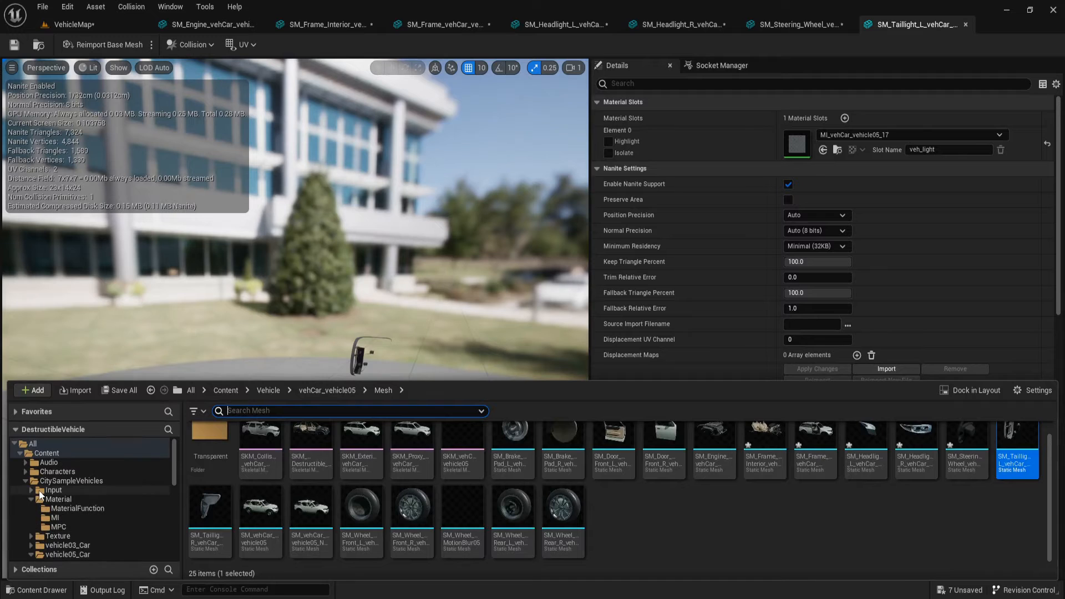
{"action": "scroll", "coordinate": [75, 527], "scroll_direction": "down", "scroll_amount": 2}
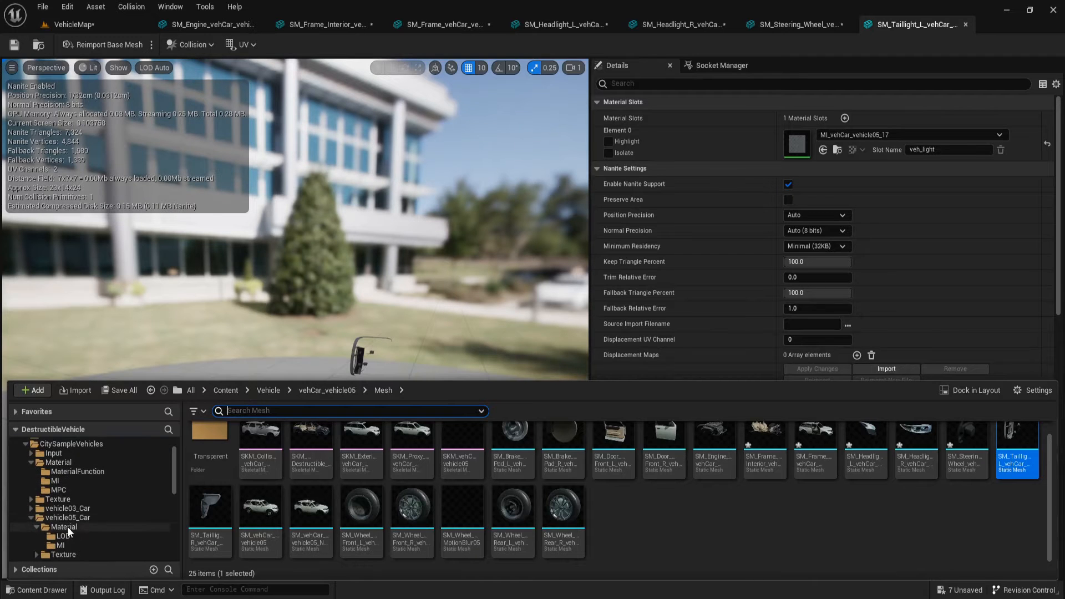
{"action": "left_click", "coordinate": [61, 545]}
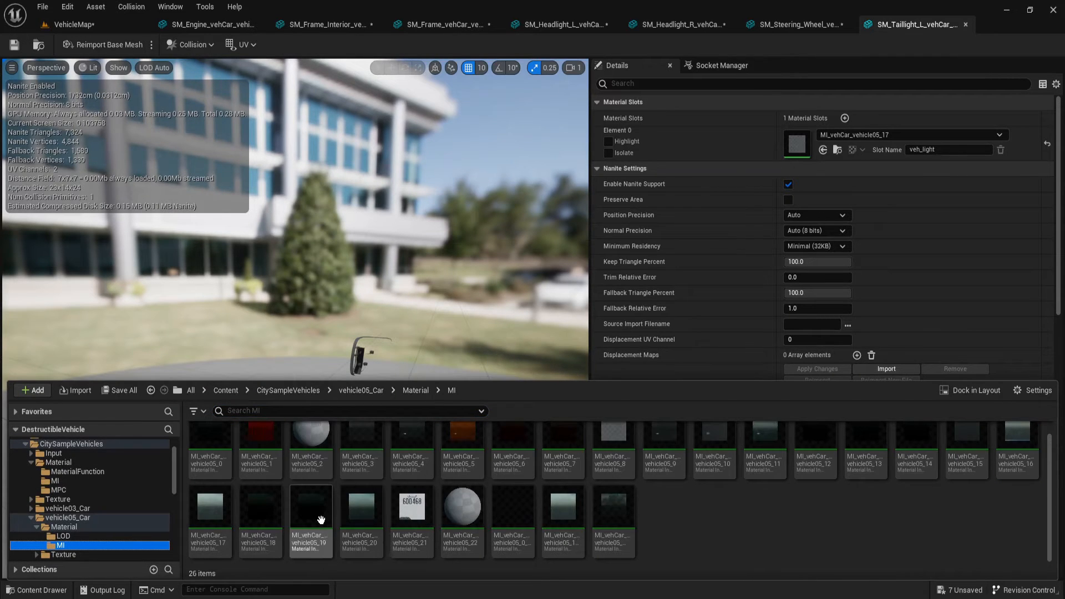
{"action": "left_click", "coordinate": [209, 516]}
{"action": "left_click", "coordinate": [824, 150]}
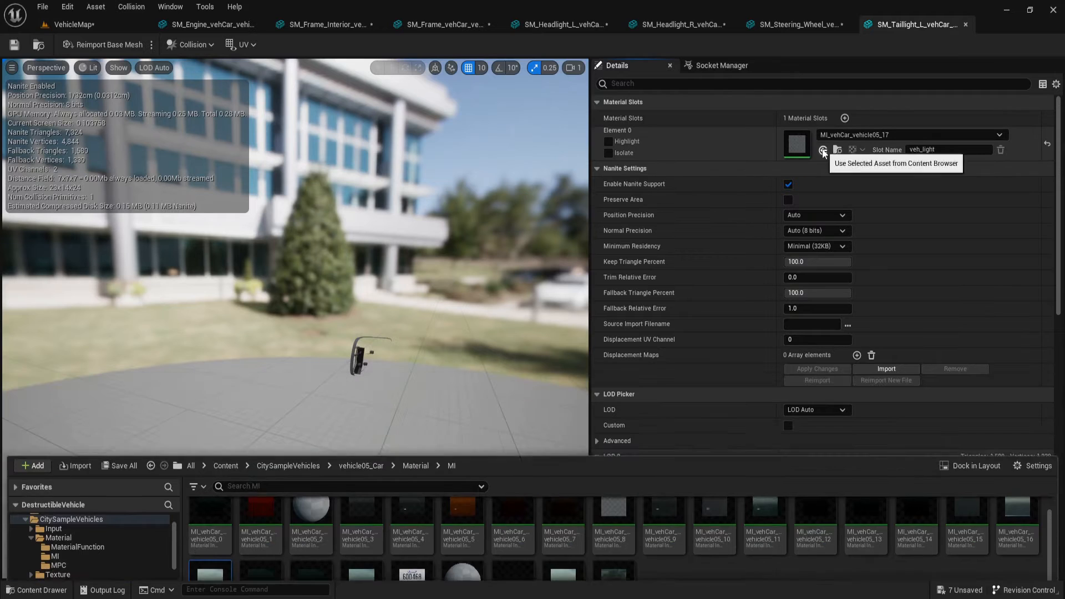
Open the right taillight static mesh from vehCar_vehicle05's Mesh folder
{"action": "left_click", "coordinate": [38, 45]}
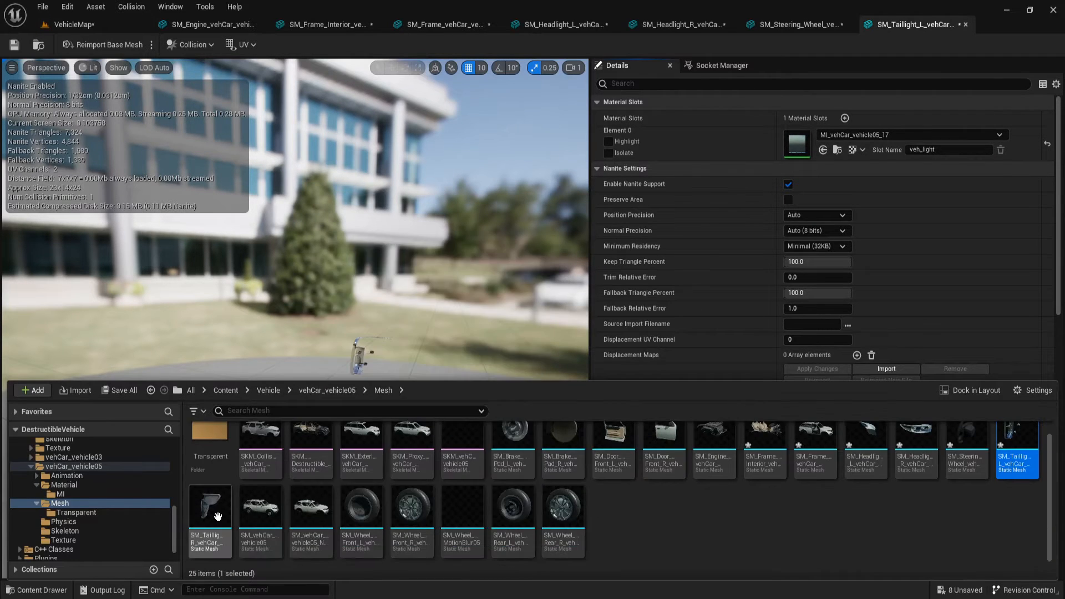
{"action": "left_click", "coordinate": [209, 524]}
{"action": "double_click", "coordinate": [210, 524]}
Assign the City Sample MI_vehCar_vehicle05_17 material instance to the right taillight's veh_light slot
{"action": "key", "text": "ctrl+space"}
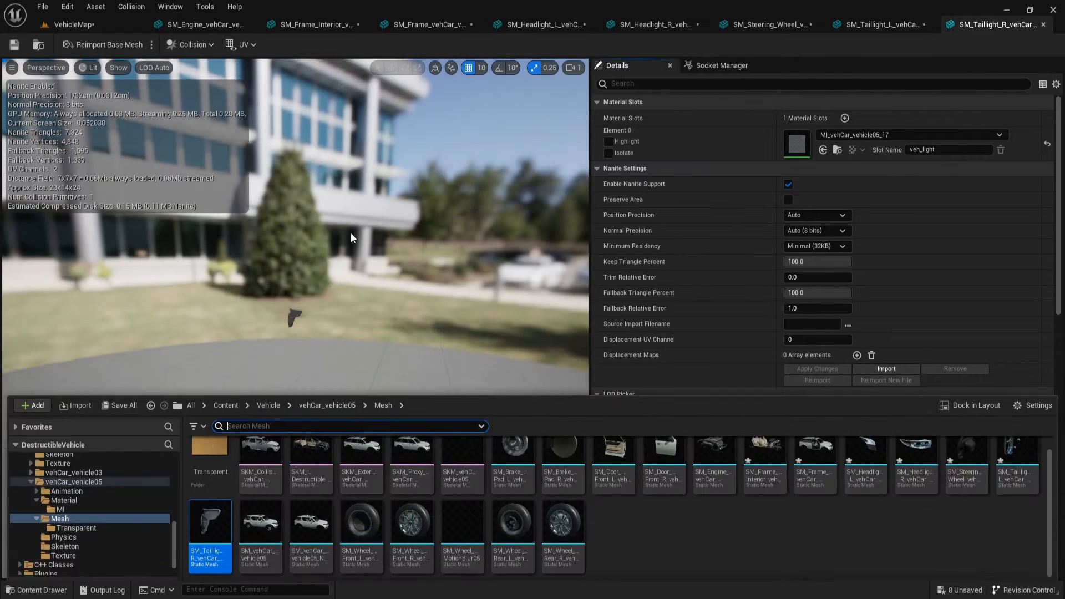
{"action": "scroll", "coordinate": [71, 501], "scroll_direction": "up", "scroll_amount": 10}
{"action": "left_click", "coordinate": [71, 517]}
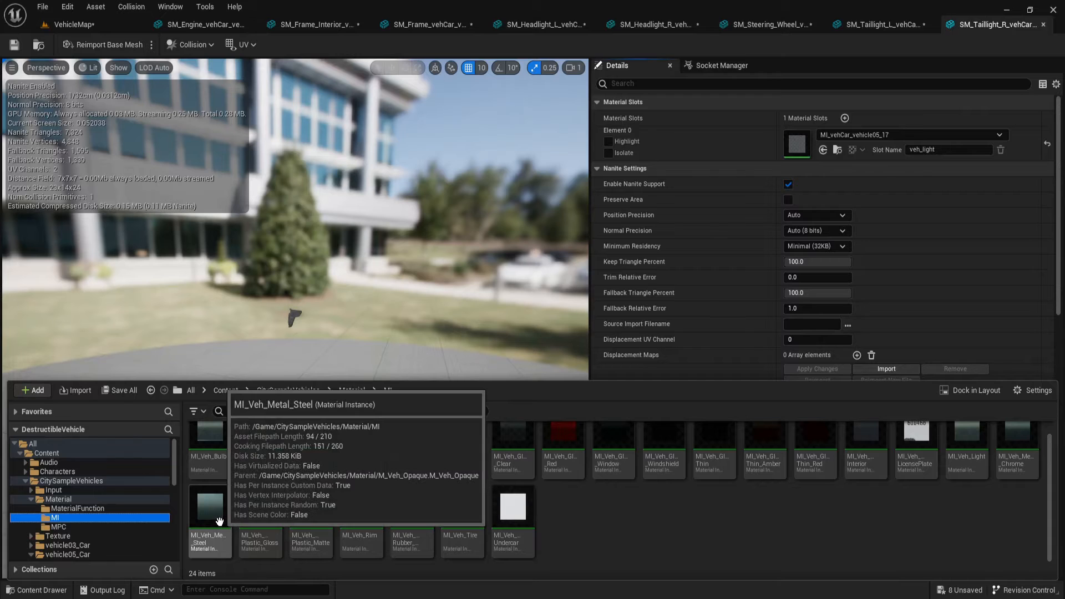
{"action": "scroll", "coordinate": [91, 532], "scroll_direction": "down", "scroll_amount": 2}
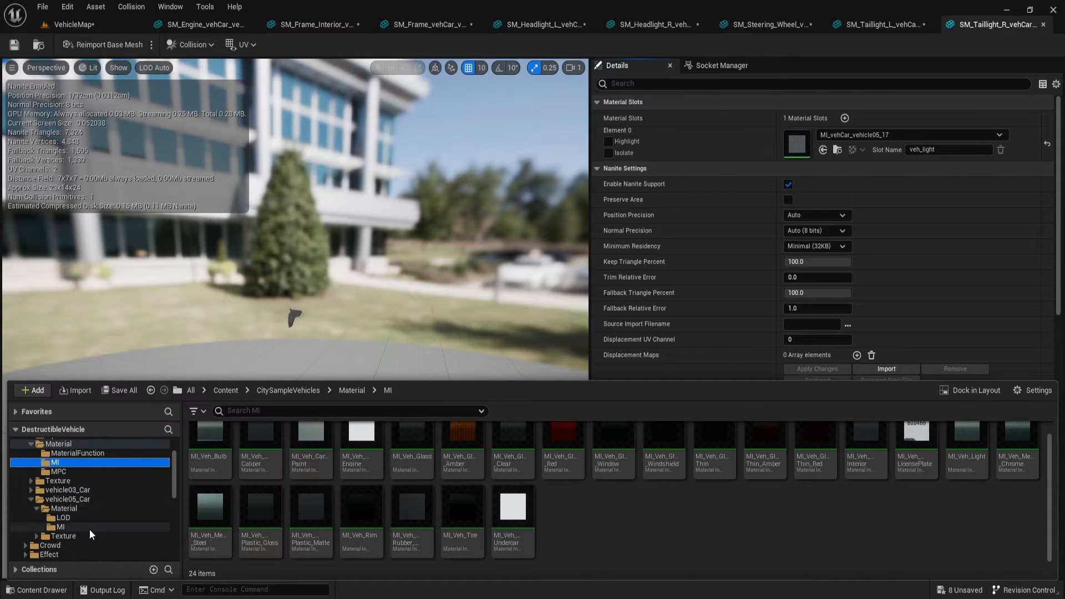
{"action": "left_click", "coordinate": [89, 526]}
{"action": "left_click", "coordinate": [210, 510]}
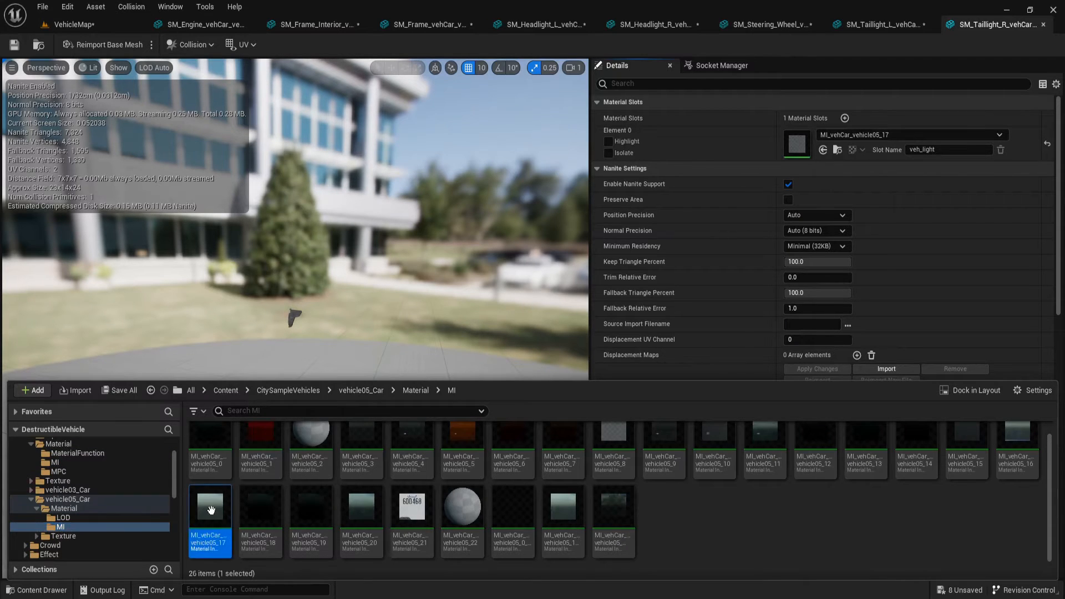
{"action": "left_click", "coordinate": [823, 149]}
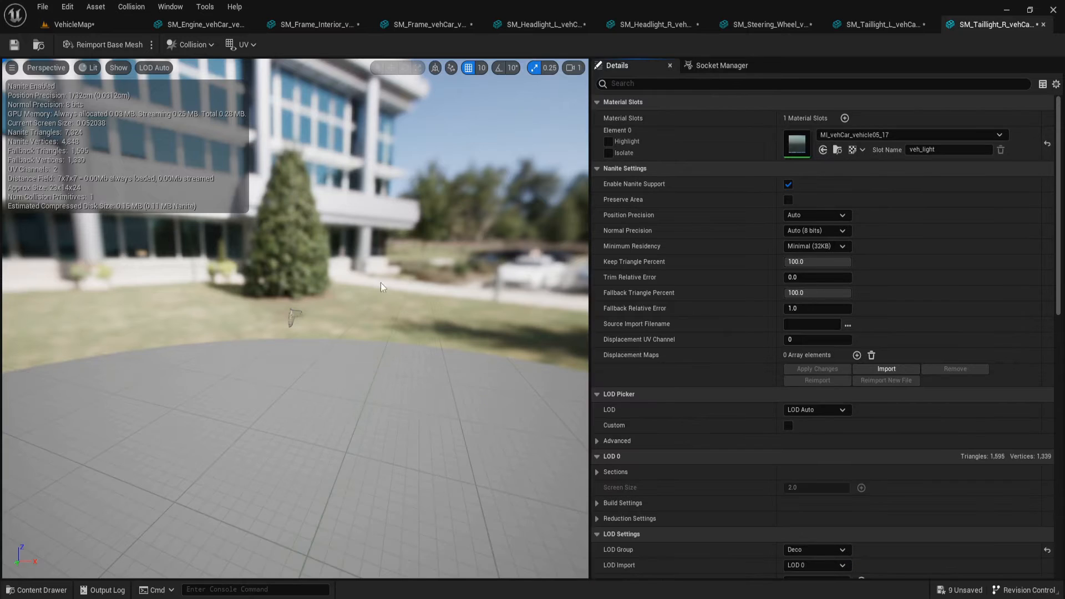
{"action": "key", "text": "ctrl+space"}
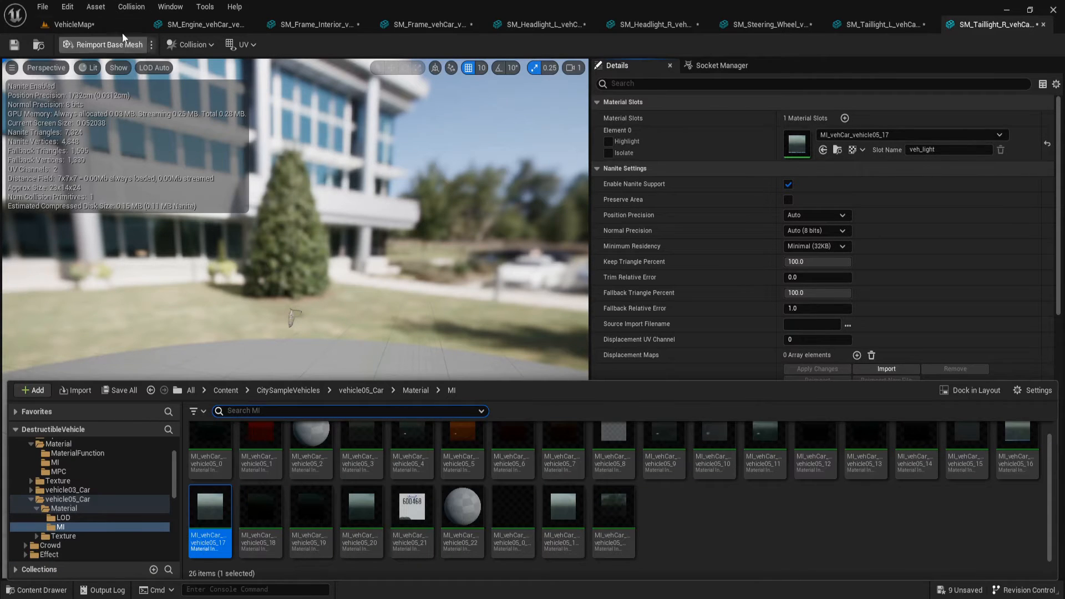
Save all modified assets and close all the open vehicle05 part mesh editors
{"action": "left_click", "coordinate": [116, 391]}
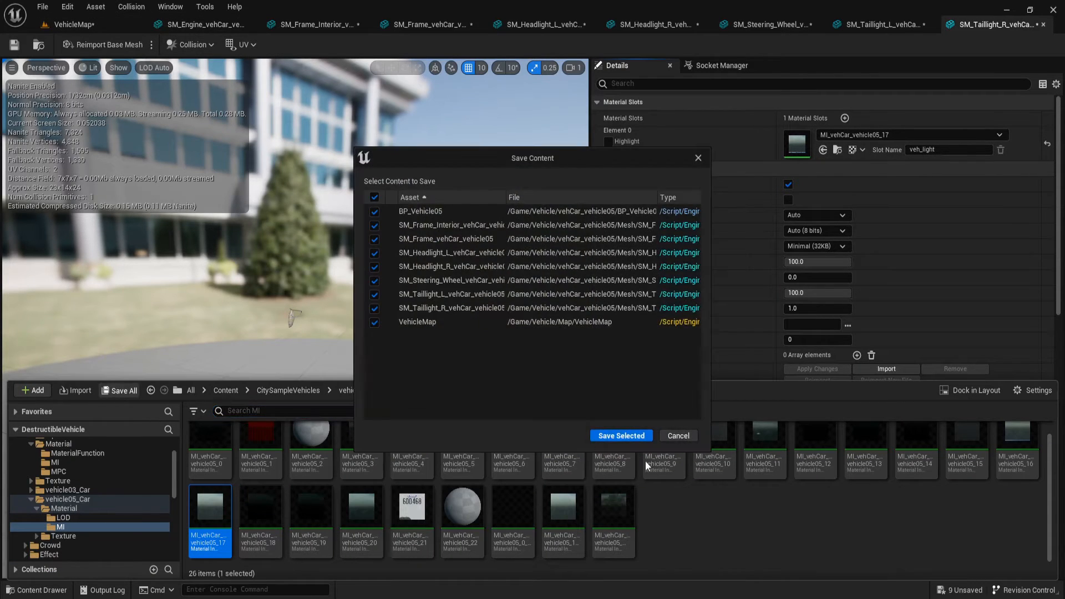
{"action": "left_click", "coordinate": [611, 436]}
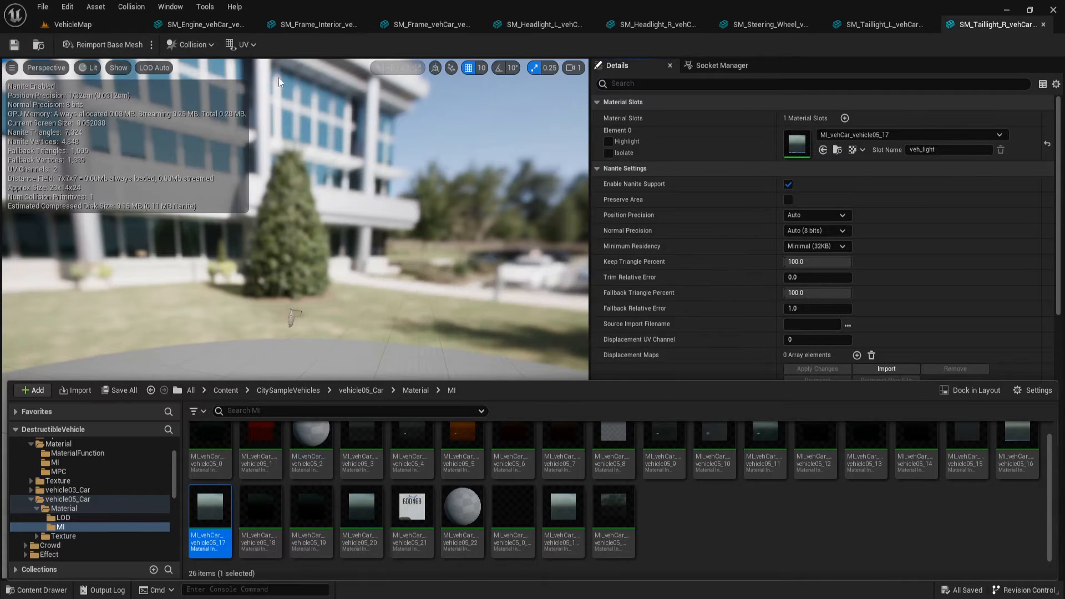
{"action": "left_click", "coordinate": [251, 24]}
{"action": "left_click", "coordinate": [258, 25]}
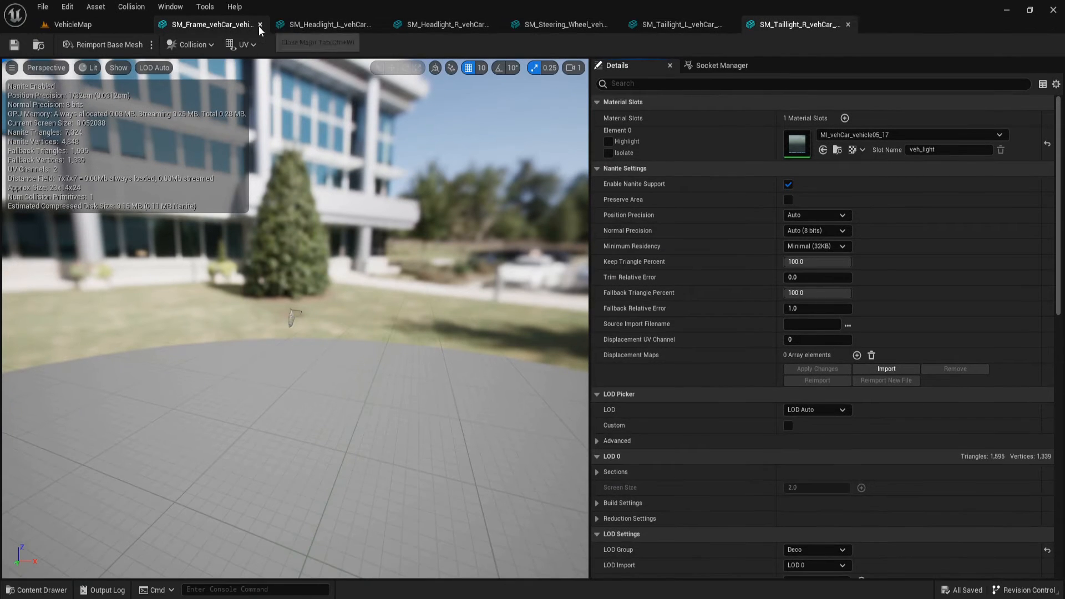
{"action": "left_click", "coordinate": [260, 24]}
{"action": "left_click", "coordinate": [259, 24]}
{"action": "left_click", "coordinate": [260, 25]}
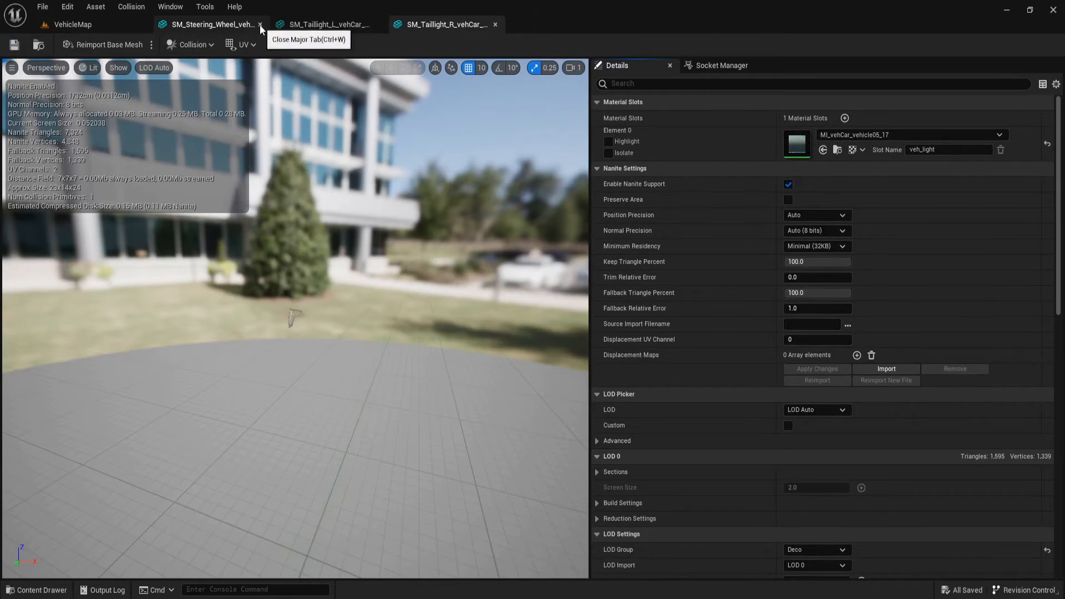
{"action": "left_click", "coordinate": [259, 24]}
{"action": "left_click", "coordinate": [259, 24]}
{"action": "left_click", "coordinate": [260, 24]}
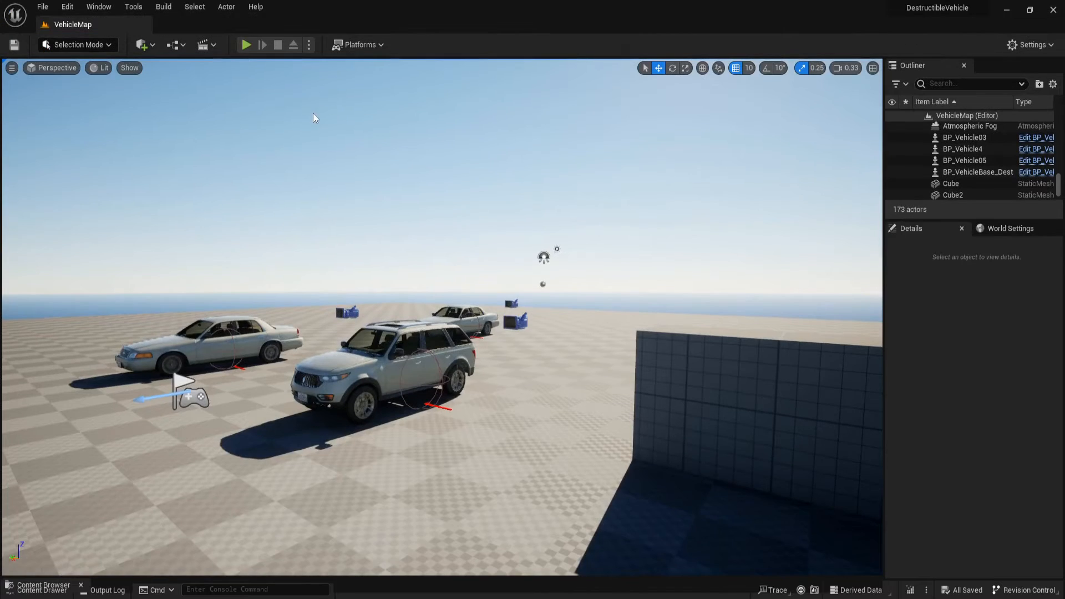
Open the complete SM_vehCar_vehicle05 static mesh from vehCar_vehicle05's Mesh folder
{"action": "key", "text": "ctrl+space"}
{"action": "scroll", "coordinate": [124, 413], "scroll_direction": "down", "scroll_amount": 5}
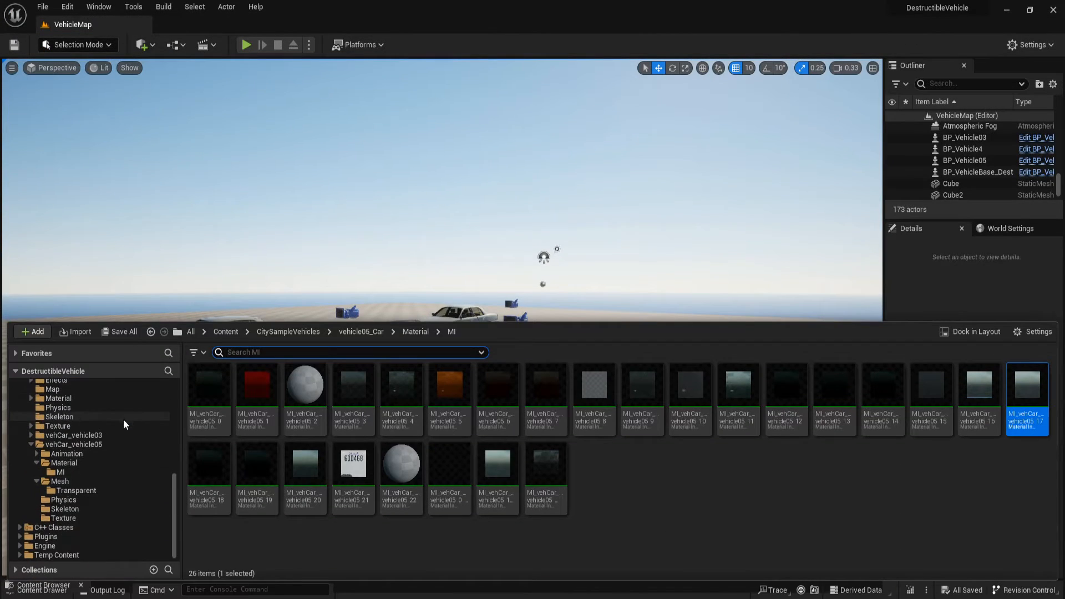
{"action": "left_click", "coordinate": [97, 481]}
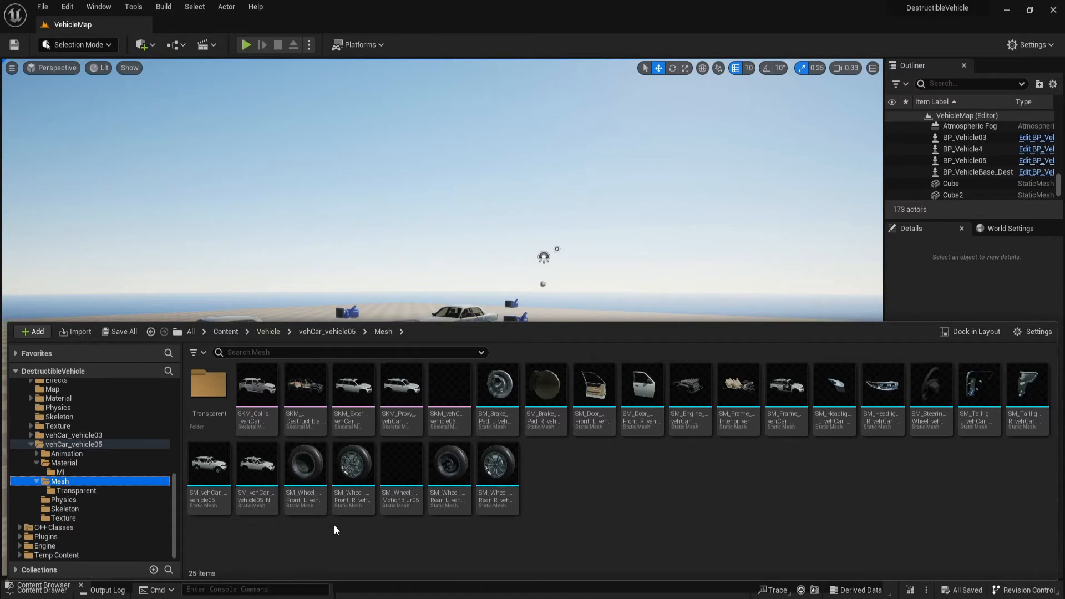
{"action": "left_click", "coordinate": [205, 465]}
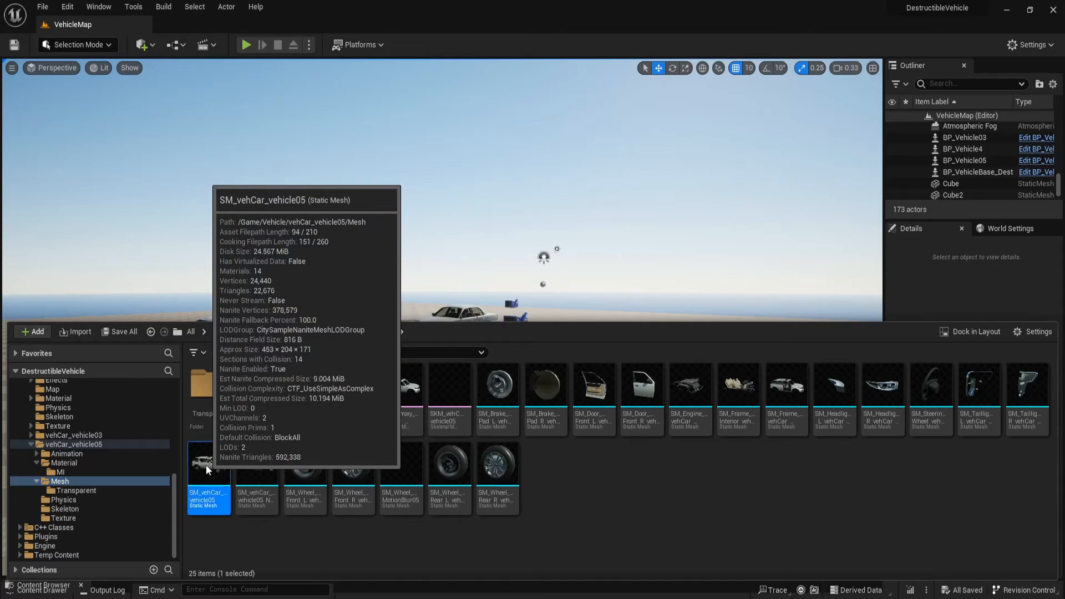
{"action": "double_click", "coordinate": [206, 465]}
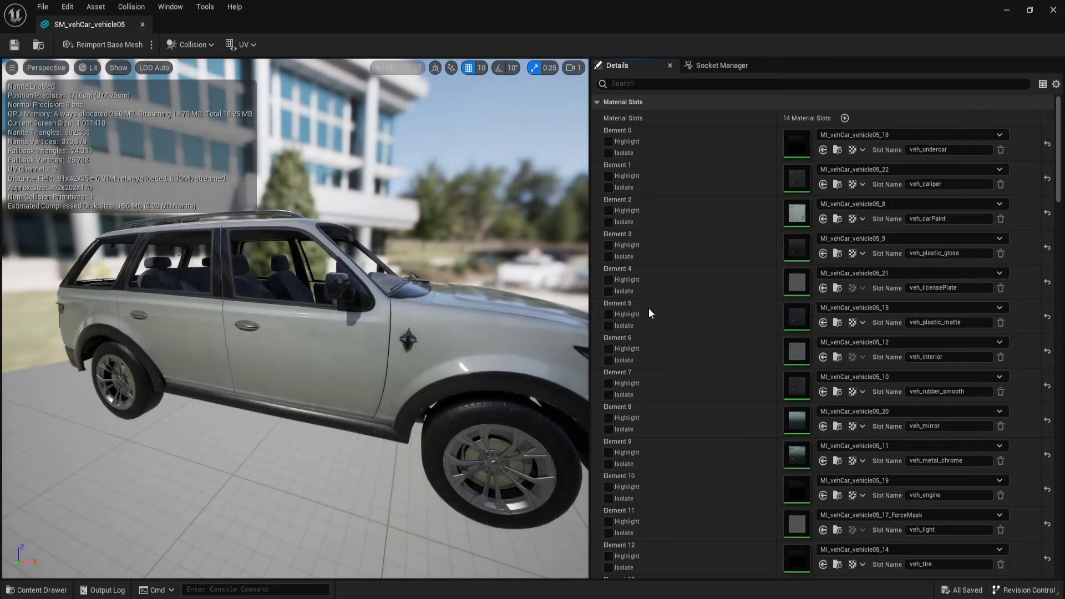
Assign the City Sample MI_vehCar_vehicle05_21 to SM_vehCar_vehicle05's veh_licensePlate slot and MI_vehCar_vehicle05_12 to its veh_interior slot
{"action": "scroll", "coordinate": [738, 308], "scroll_direction": "down", "scroll_amount": 1}
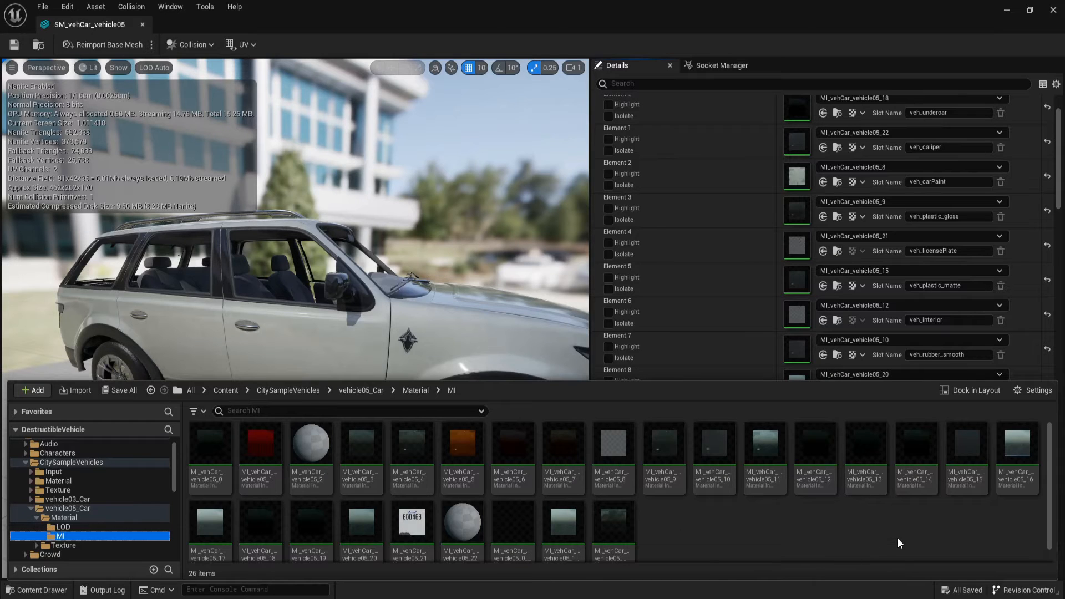
{"action": "left_click", "coordinate": [412, 525]}
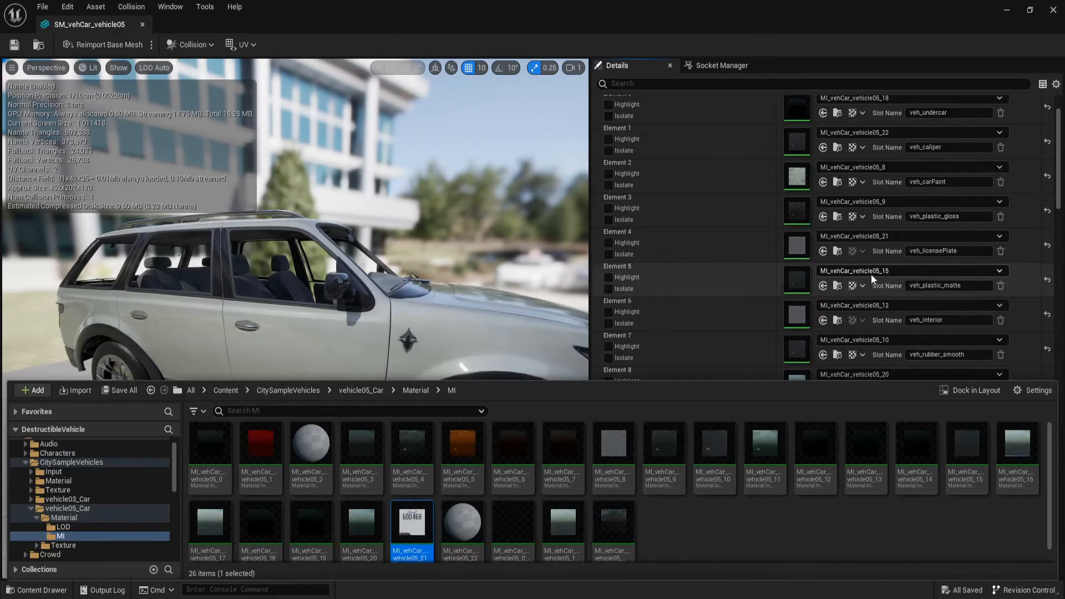
{"action": "left_click", "coordinate": [824, 250]}
{"action": "scroll", "coordinate": [894, 305], "scroll_direction": "down", "scroll_amount": 2}
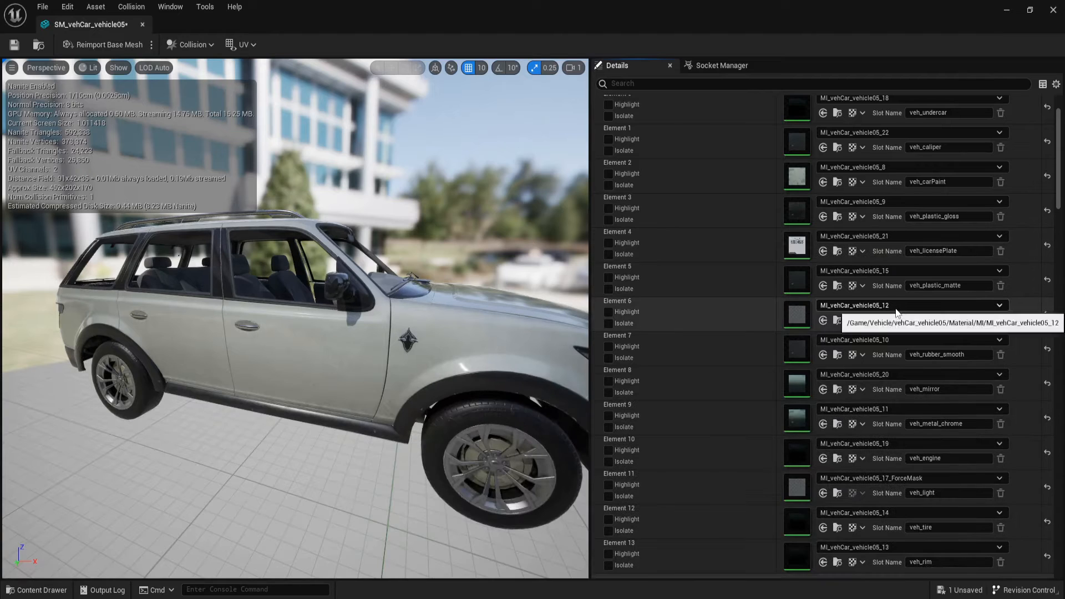
{"action": "key", "text": "ctrl+space"}
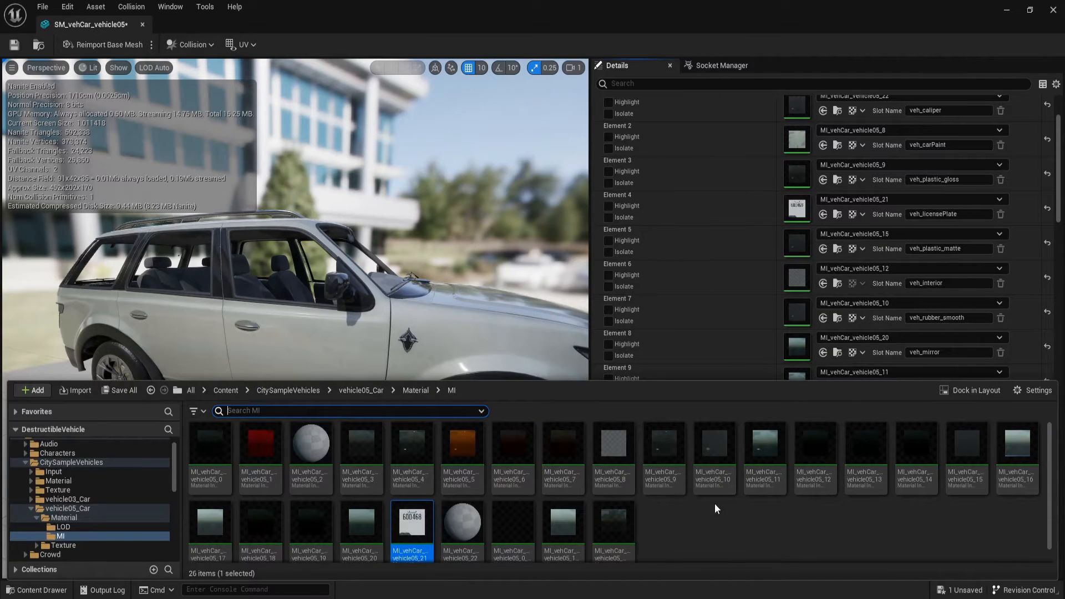
{"action": "left_click", "coordinate": [821, 478]}
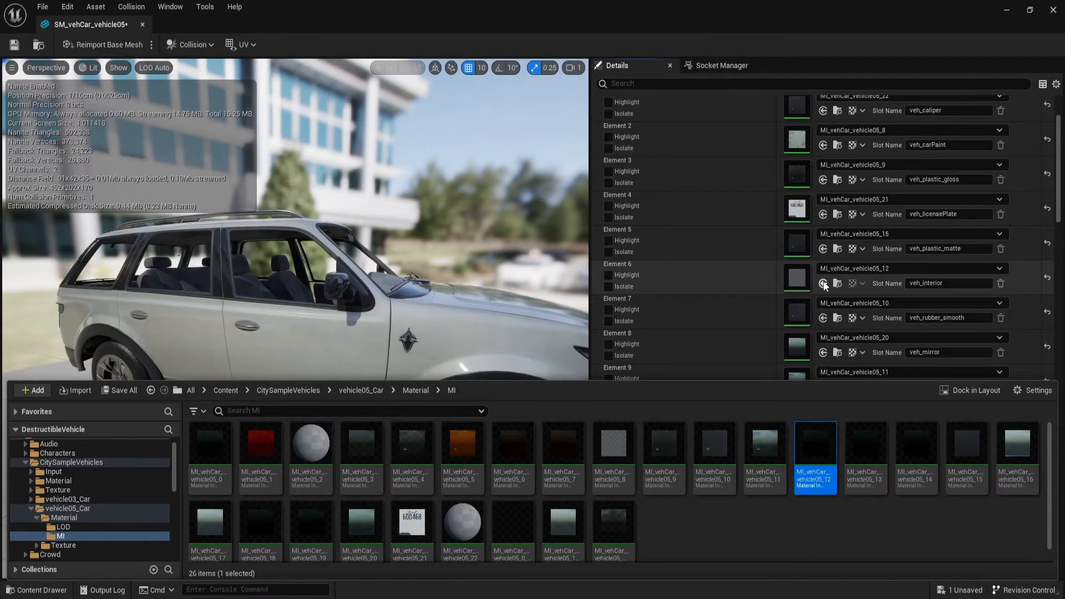
{"action": "left_click", "coordinate": [824, 283]}
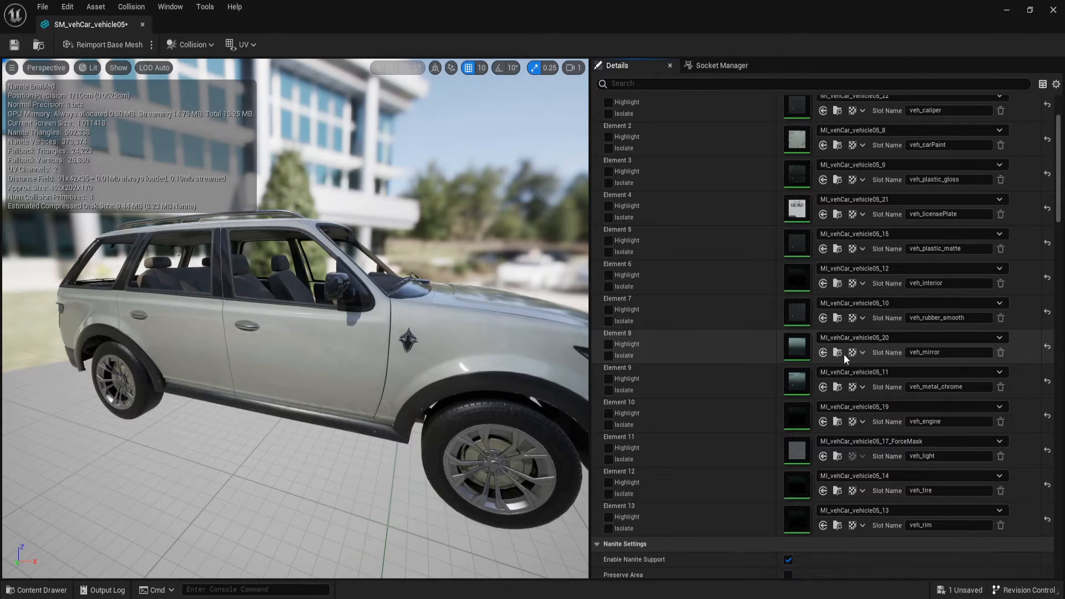
Assign the City Sample MI_vehCar_vehicle05_17 material instance to SM_vehCar_vehicle05's veh_light slot
{"action": "scroll", "coordinate": [850, 366], "scroll_direction": "down", "scroll_amount": 3}
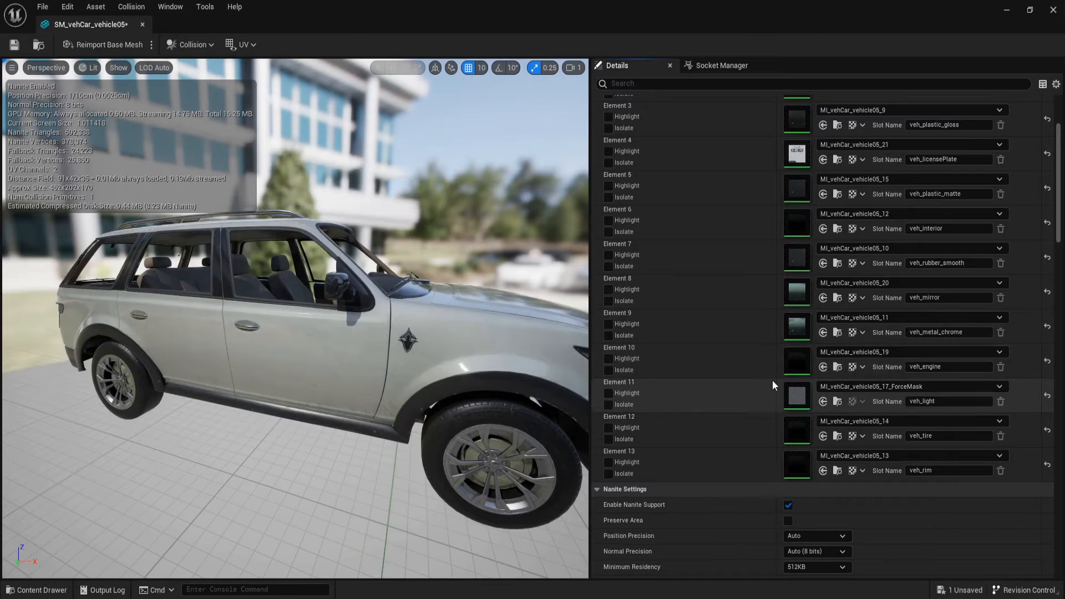
{"action": "key", "text": "ctrl+space"}
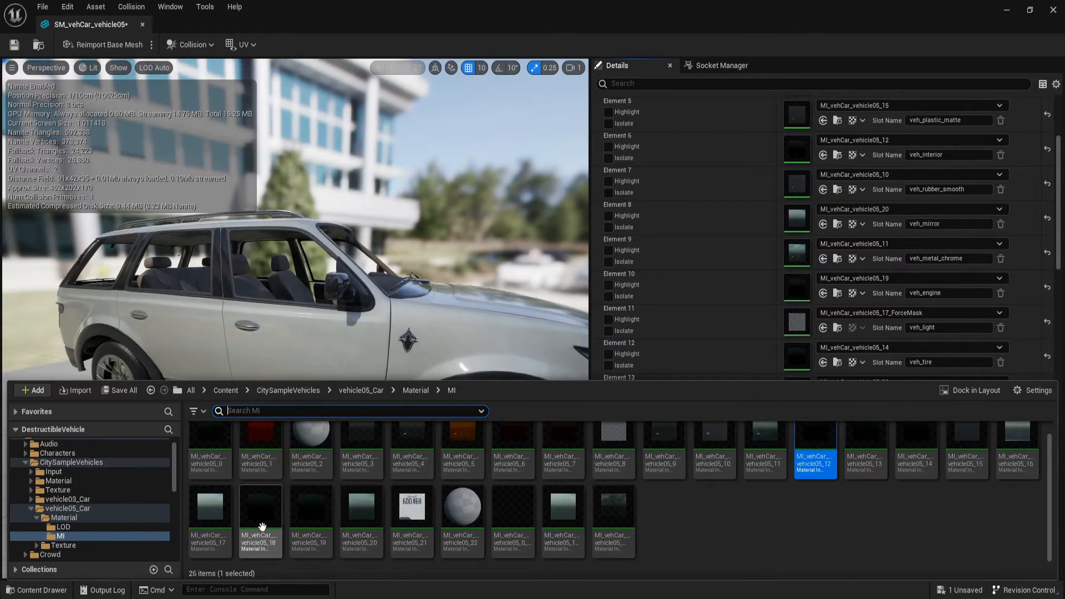
{"action": "left_click", "coordinate": [231, 519]}
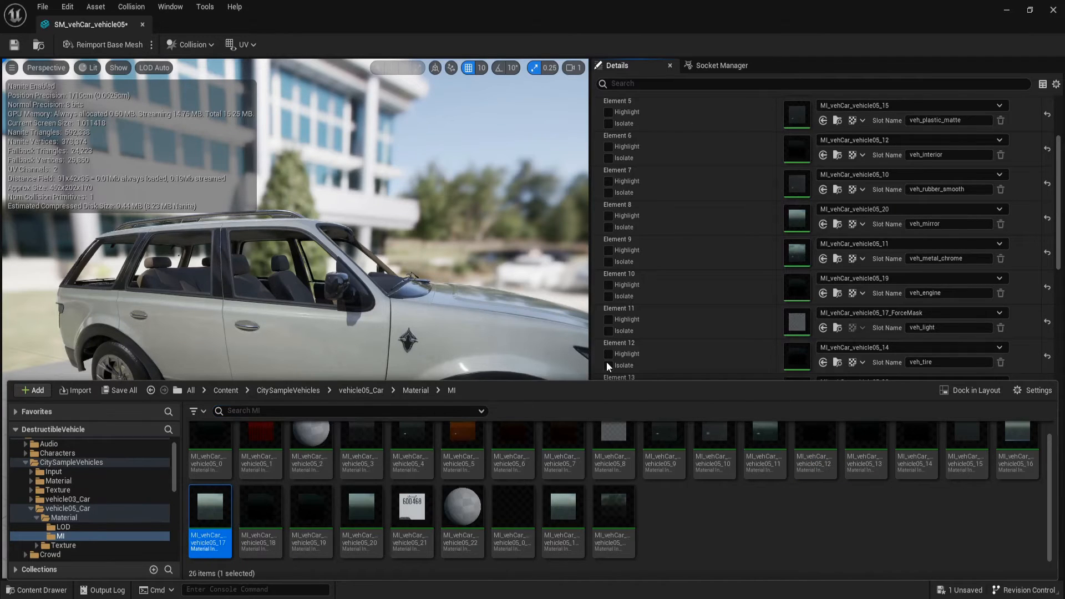
{"action": "scroll", "coordinate": [816, 329], "scroll_direction": "down", "scroll_amount": 2}
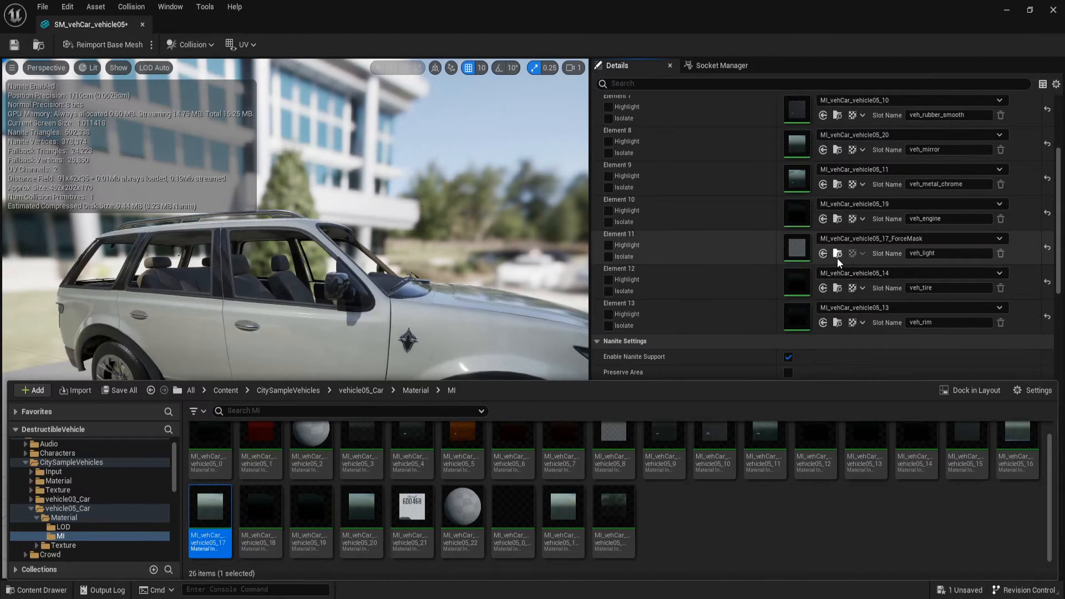
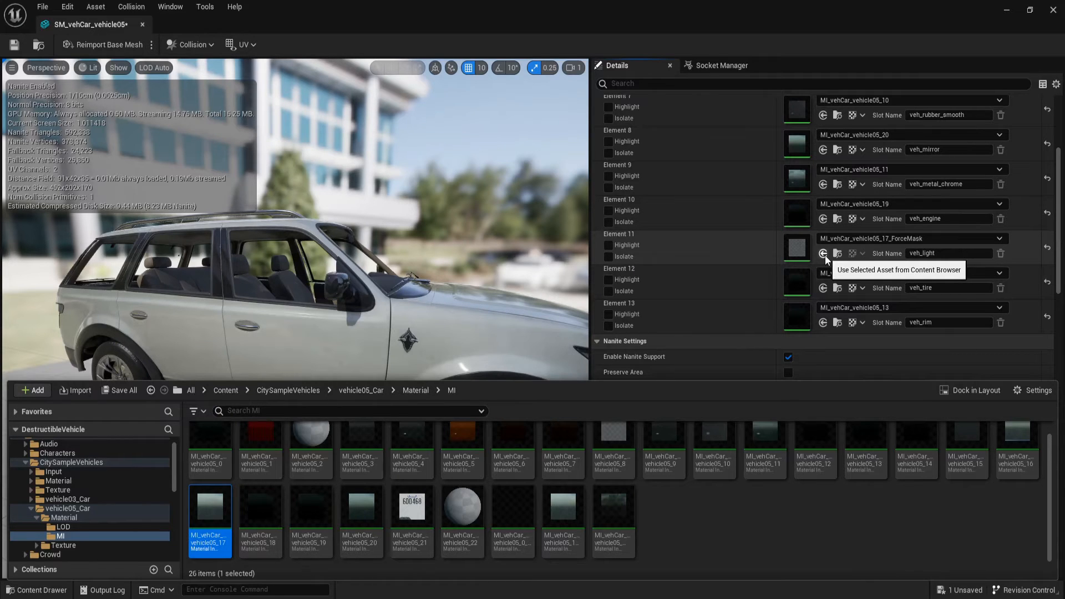
{"action": "left_click", "coordinate": [824, 254]}
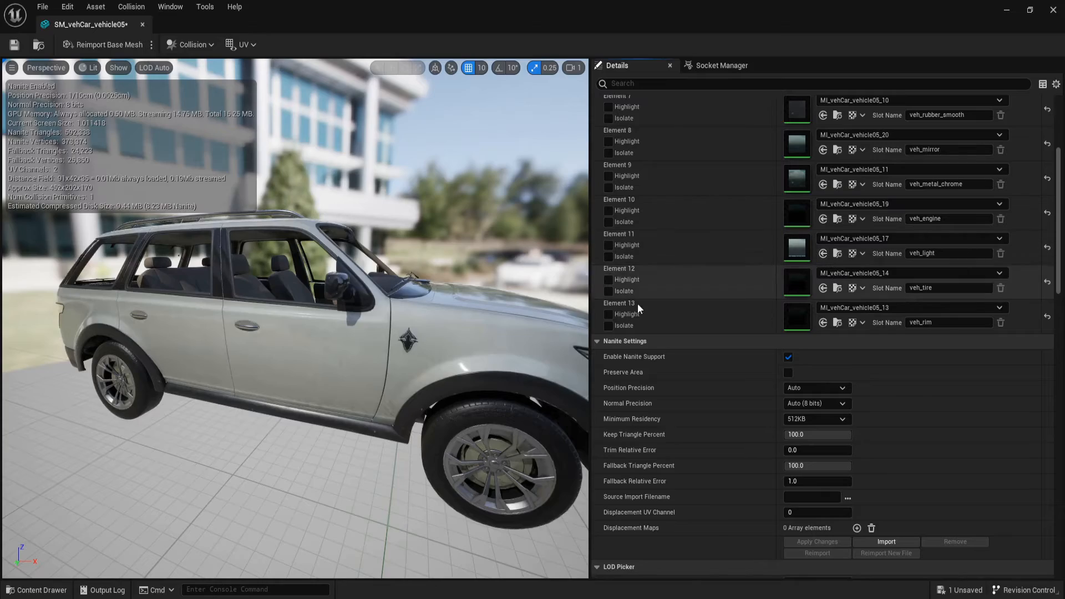
Dock the SM_vehCar_vehicle05 editor beside VehicleMap and open the wheelless variant of the vehicle05 static mesh from the same Mesh folder
{"action": "scroll", "coordinate": [469, 324], "scroll_direction": "up", "scroll_amount": 4}
{"action": "scroll", "coordinate": [469, 324], "scroll_direction": "down", "scroll_amount": 8}
{"action": "left_click_drag", "start_coordinate": [468, 324], "coordinate": [561, 309], "text": "alt"}
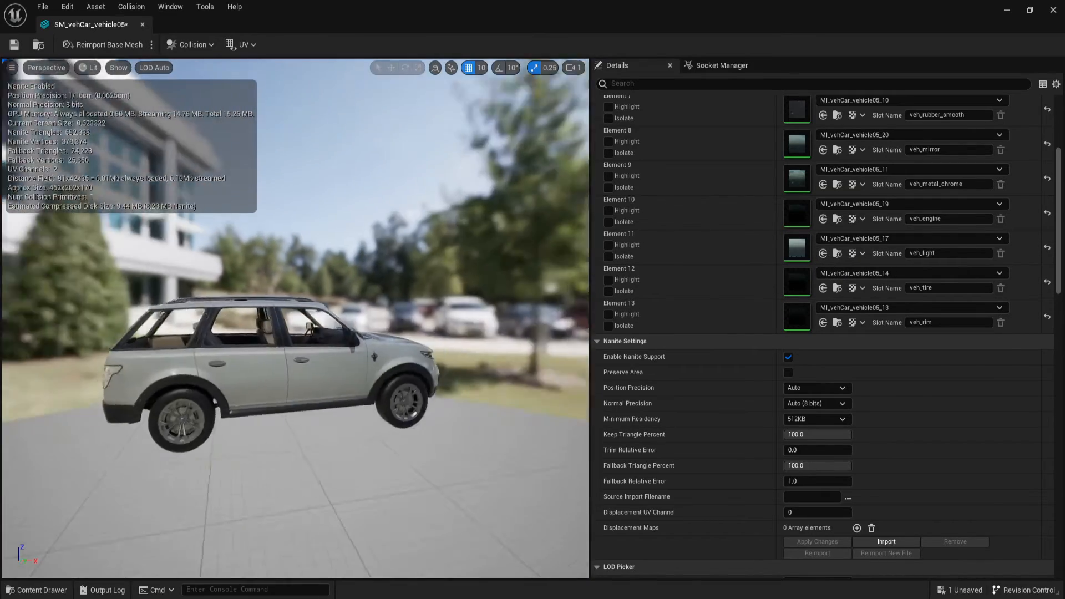
{"action": "right_click_drag", "start_coordinate": [468, 324], "coordinate": [520, 305]}
{"action": "key", "text": "ctrl+space"}
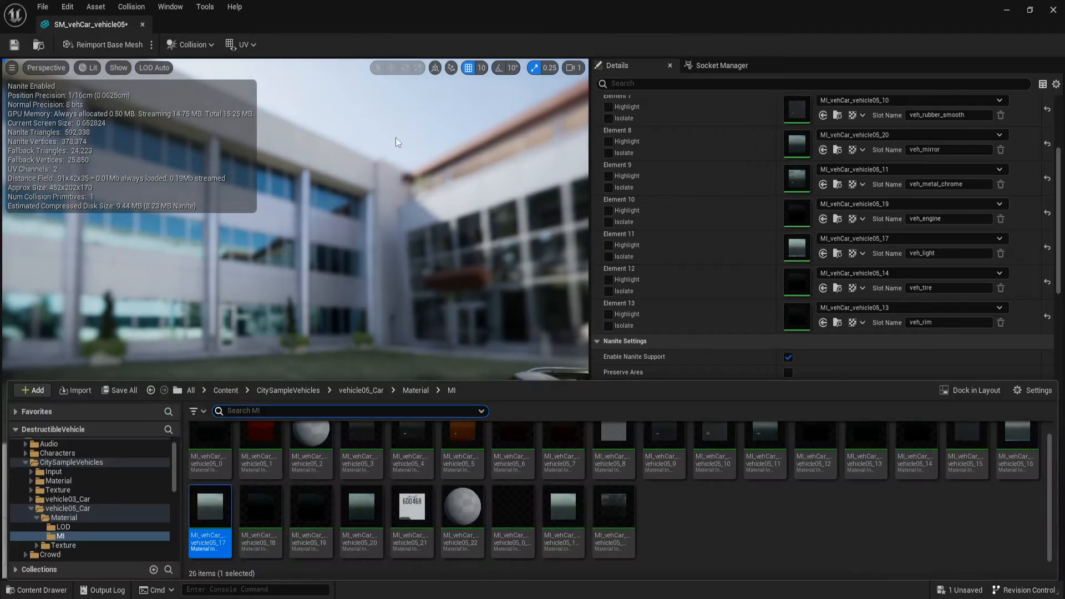
{"action": "left_click_drag", "start_coordinate": [75, 25], "coordinate": [216, 28]}
{"action": "left_click", "coordinate": [38, 45]}
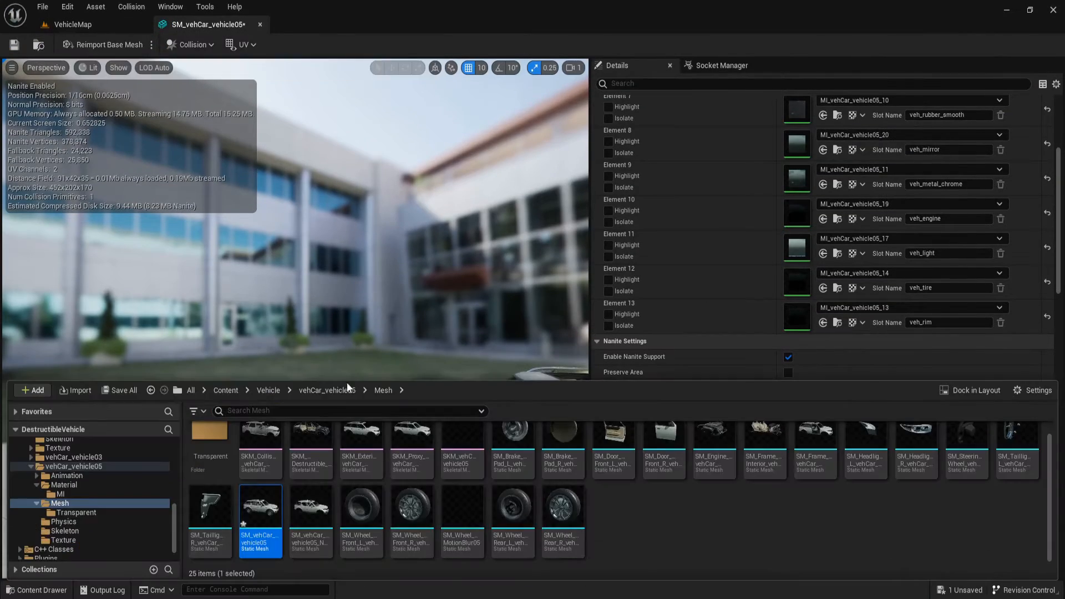
{"action": "double_click", "coordinate": [309, 516]}
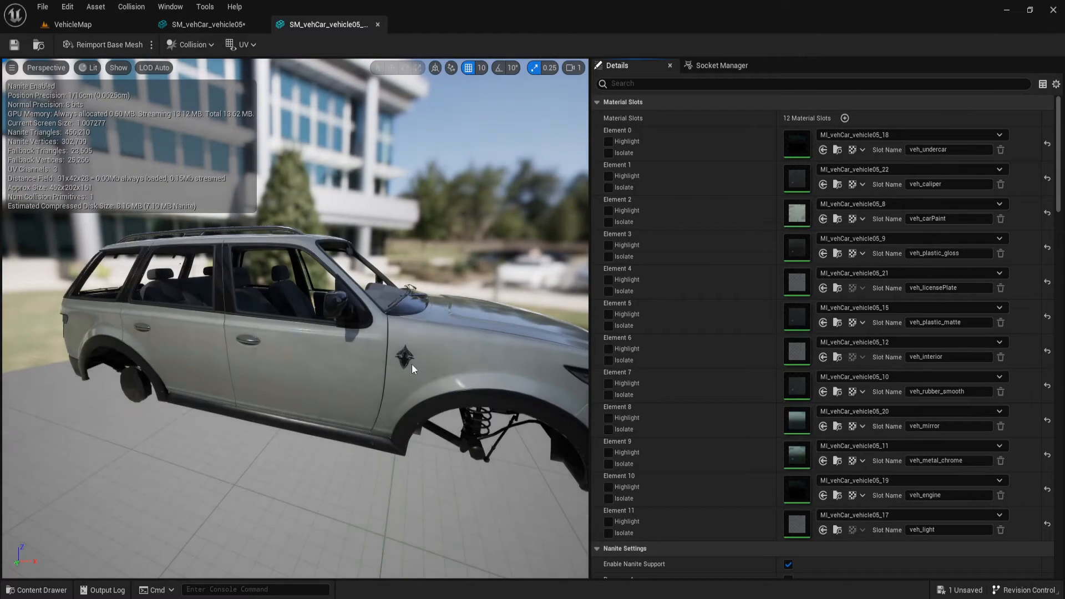
Assign MI_vehCar_vehicle05_21 from CitySampleVehicles' vehicle05_Car MI folder to the wheelless vehicle mesh's veh_licensePlate slot
{"action": "scroll", "coordinate": [755, 402], "scroll_direction": "down", "scroll_amount": 1}
{"action": "key", "text": "ctrl+space"}
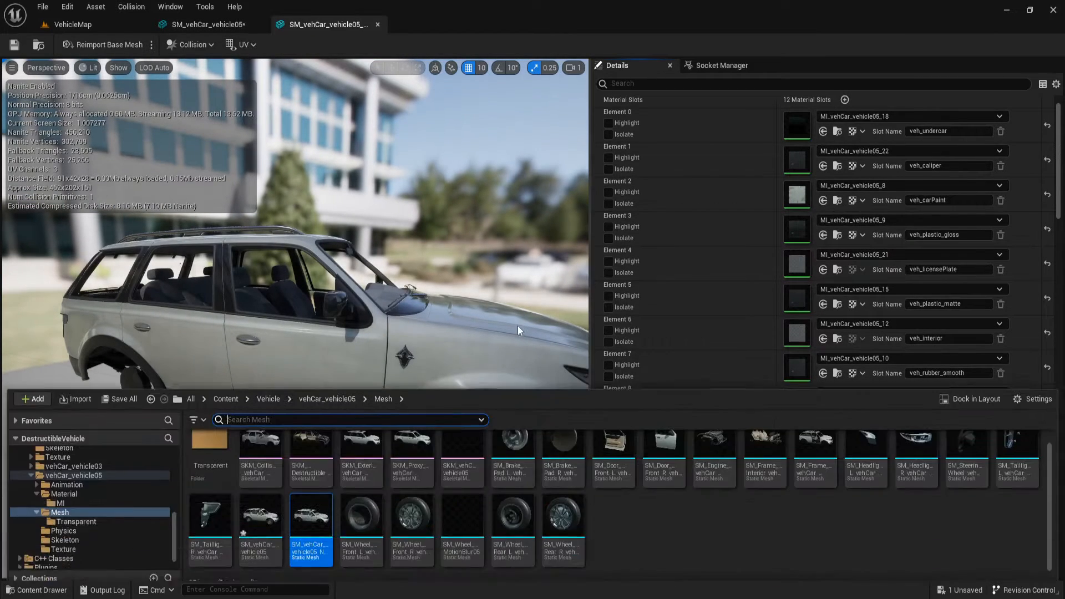
{"action": "scroll", "coordinate": [147, 485], "scroll_direction": "up", "scroll_amount": 5}
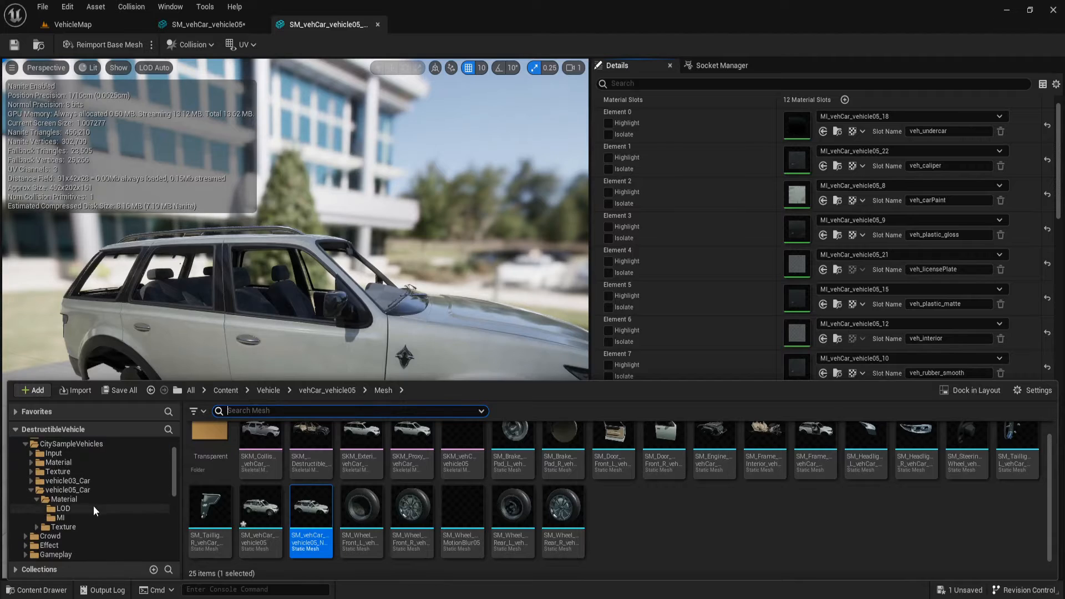
{"action": "left_click", "coordinate": [81, 519]}
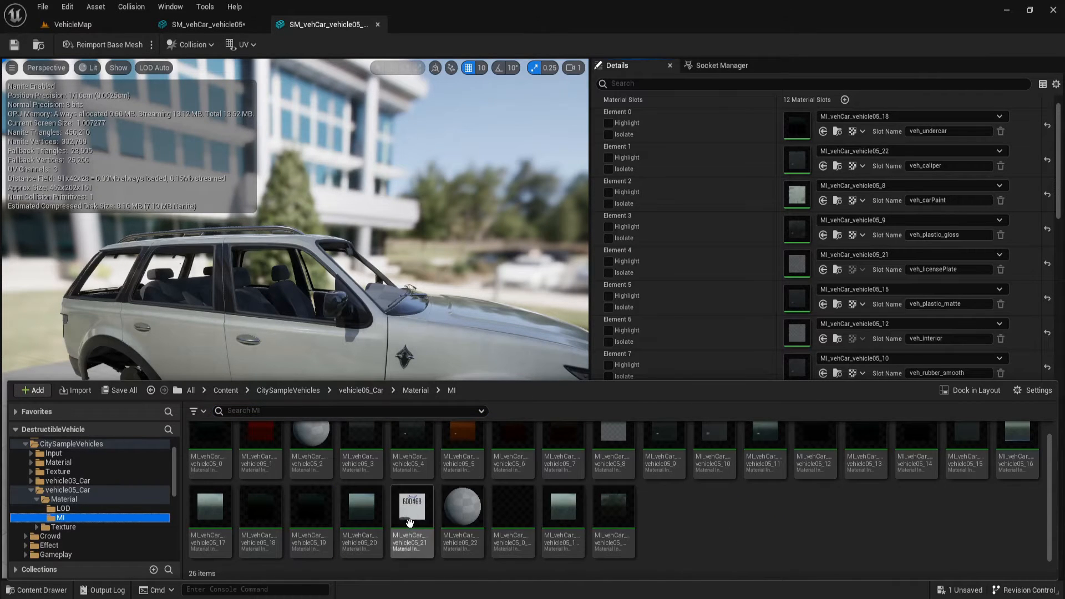
{"action": "left_click", "coordinate": [409, 523]}
{"action": "left_click", "coordinate": [823, 270]}
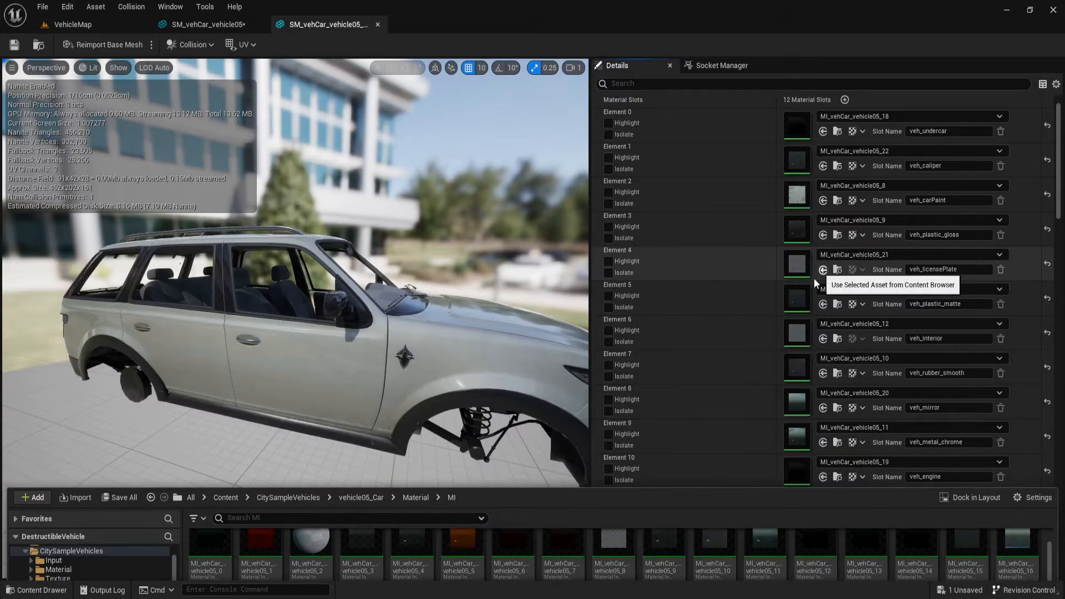
Assign the City Sample MI_vehCar_vehicle05_12 to the wheelless mesh's veh_interior slot and MI_vehCar_vehicle05_17 to its veh_light slot
{"action": "scroll", "coordinate": [730, 300], "scroll_direction": "down", "scroll_amount": 2}
{"action": "key", "text": "ctrl+space"}
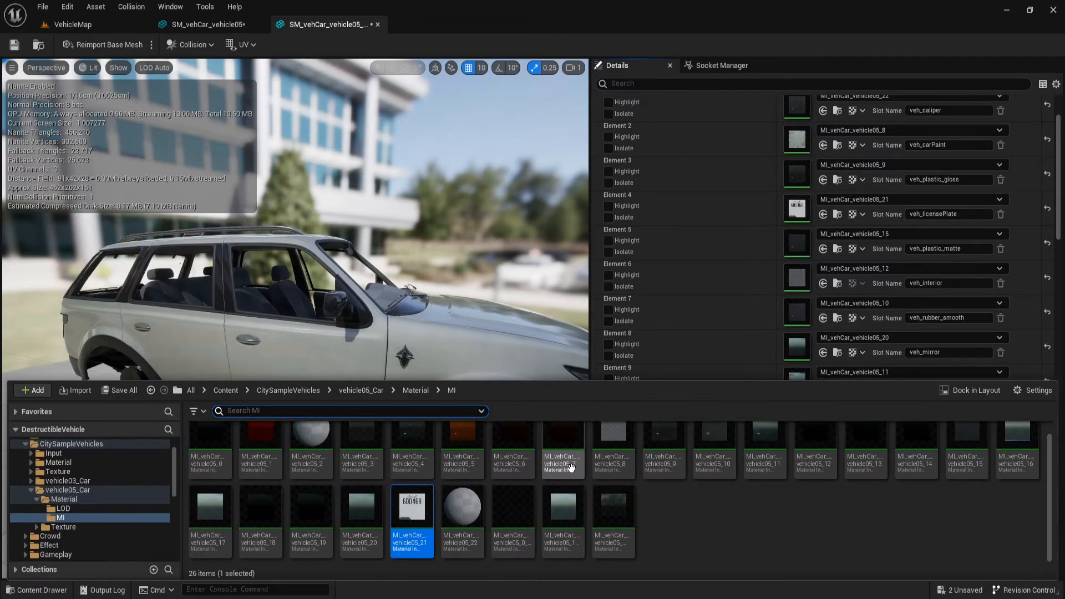
{"action": "left_click", "coordinate": [823, 284]}
{"action": "key", "text": "ctrl+space"}
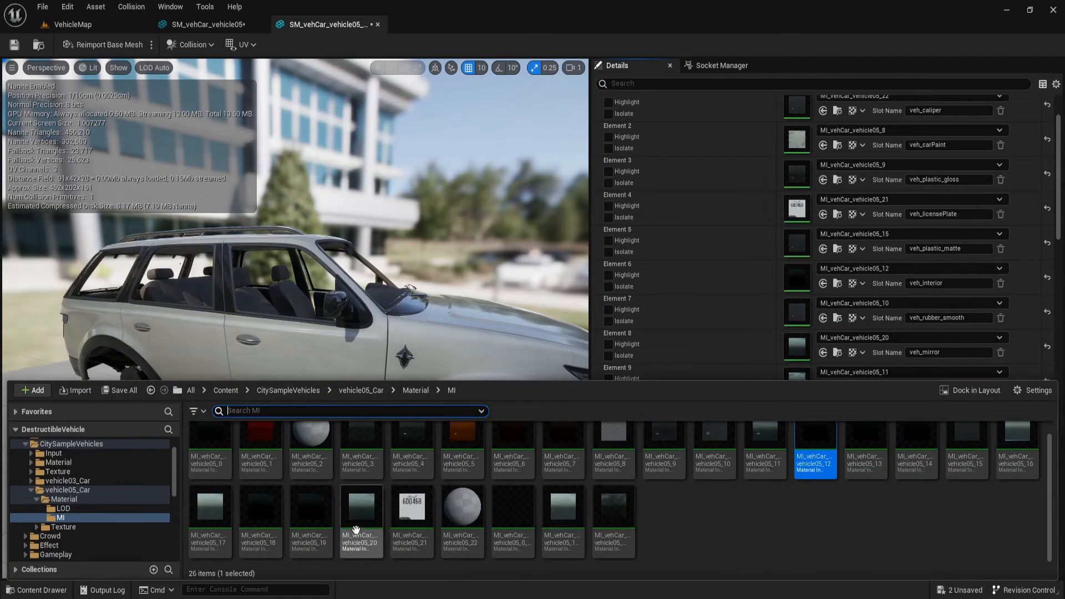
{"action": "left_click", "coordinate": [211, 508]}
{"action": "scroll", "coordinate": [718, 285], "scroll_direction": "down", "scroll_amount": 5}
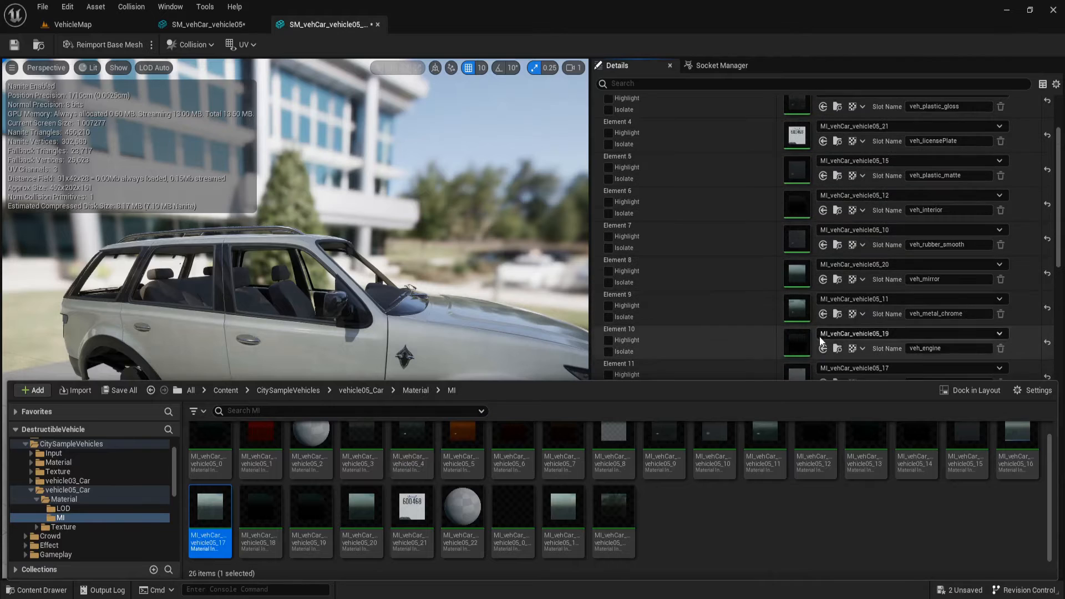
{"action": "left_click", "coordinate": [823, 328]}
{"action": "scroll", "coordinate": [797, 260], "scroll_direction": "up", "scroll_amount": 5}
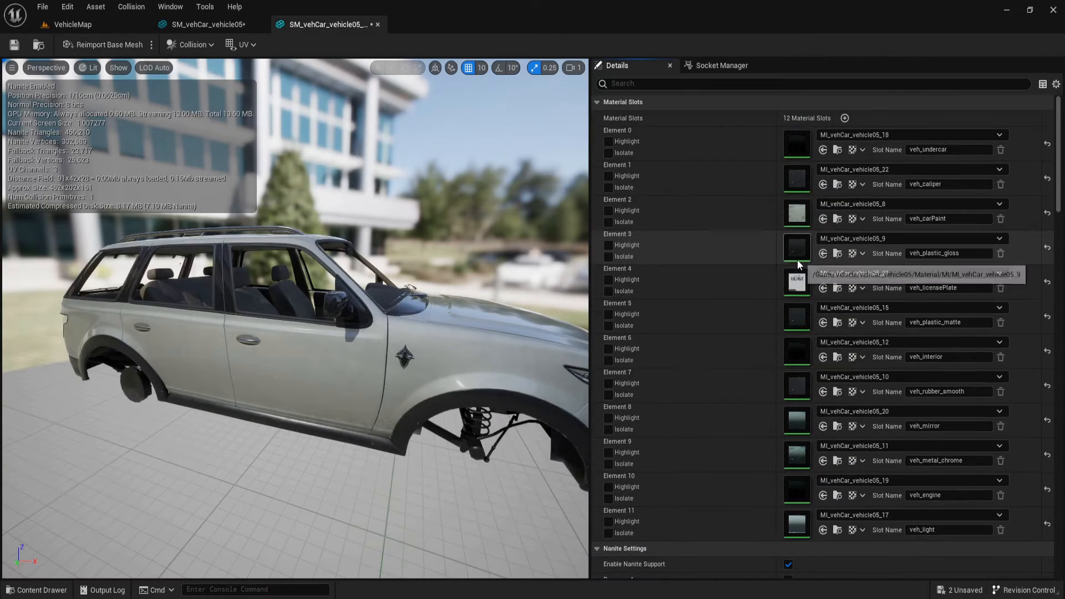
Open the SM_Wheel_Front_L_vehCar_vehicle05 static mesh from the Mesh folder to check its material slots
{"action": "left_click", "coordinate": [40, 46]}
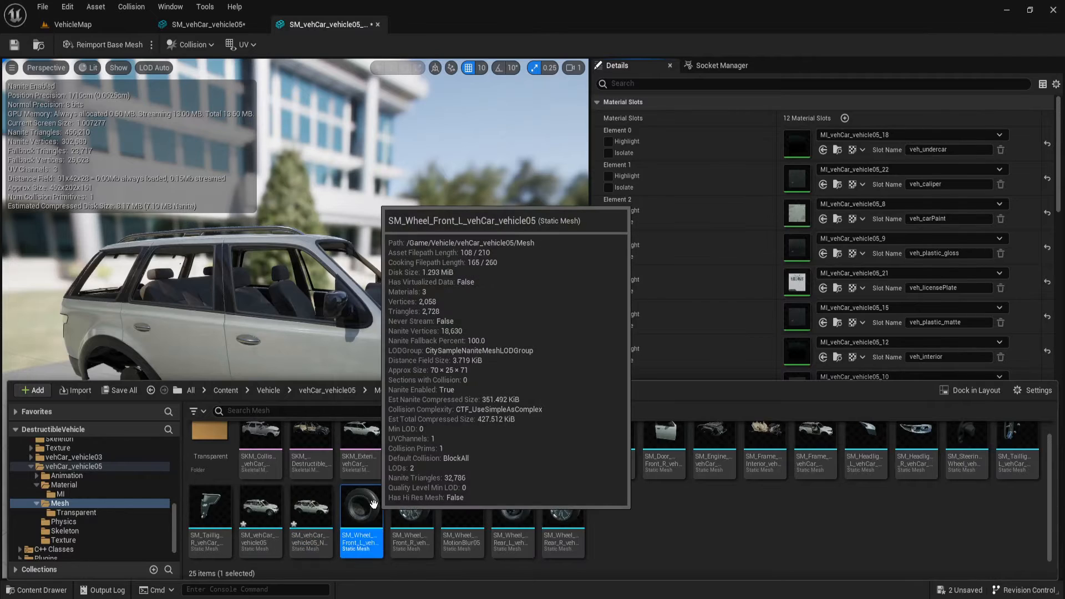
{"action": "double_click", "coordinate": [373, 503]}
{"action": "key", "text": "ctrl+space"}
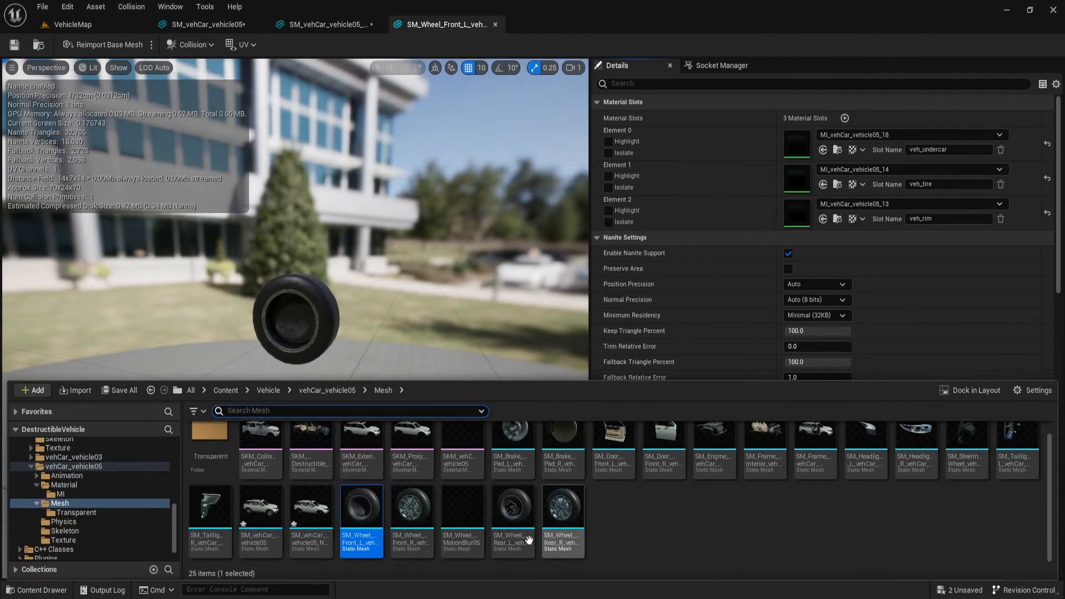
Open the SM_Wheel_Front_R_vehCar_vehicle05 static mesh from the Mesh folder to check its material slots
{"action": "left_click", "coordinate": [416, 503]}
{"action": "double_click", "coordinate": [411, 505]}
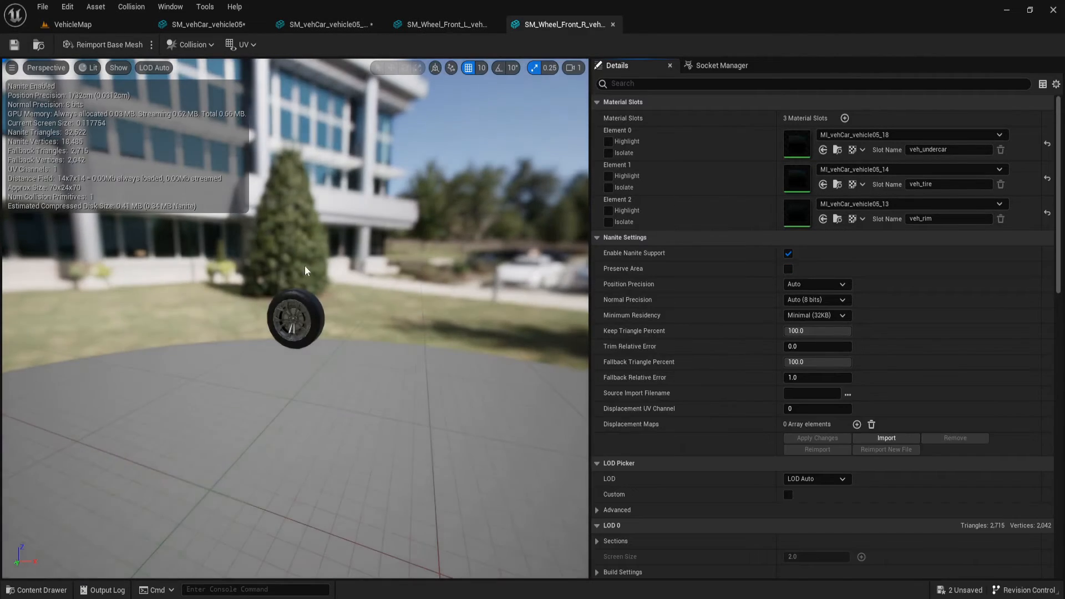
{"action": "key", "text": "ctrl+space"}
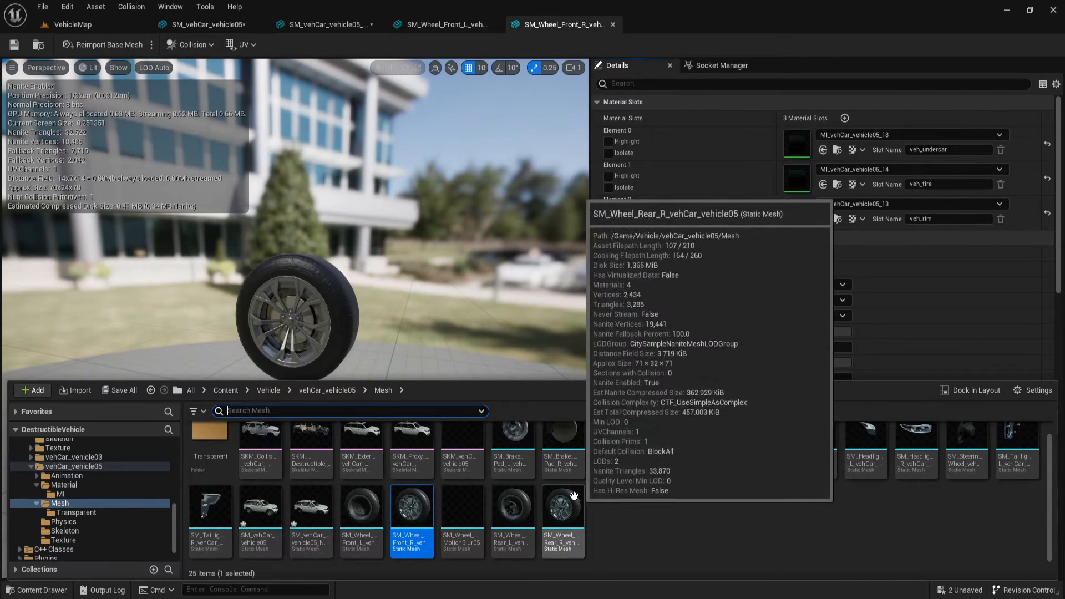
Close all open static mesh editors and save SM_vehCar_vehicle05 and its wheelless variant
{"action": "left_click", "coordinate": [259, 25]}
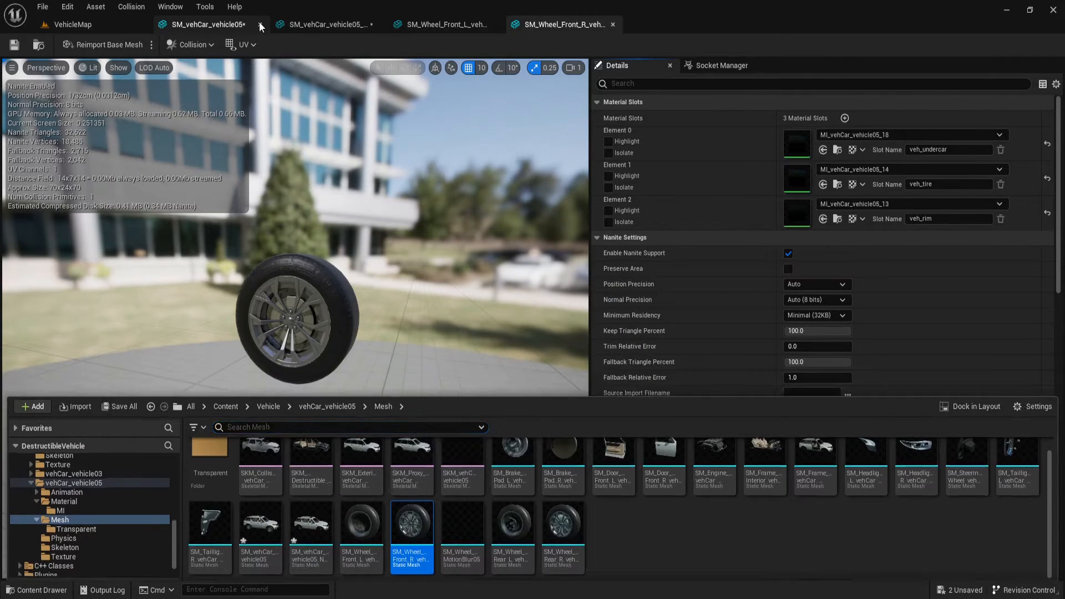
{"action": "left_click", "coordinate": [259, 24]}
{"action": "left_click", "coordinate": [259, 24]}
{"action": "left_click", "coordinate": [259, 24]}
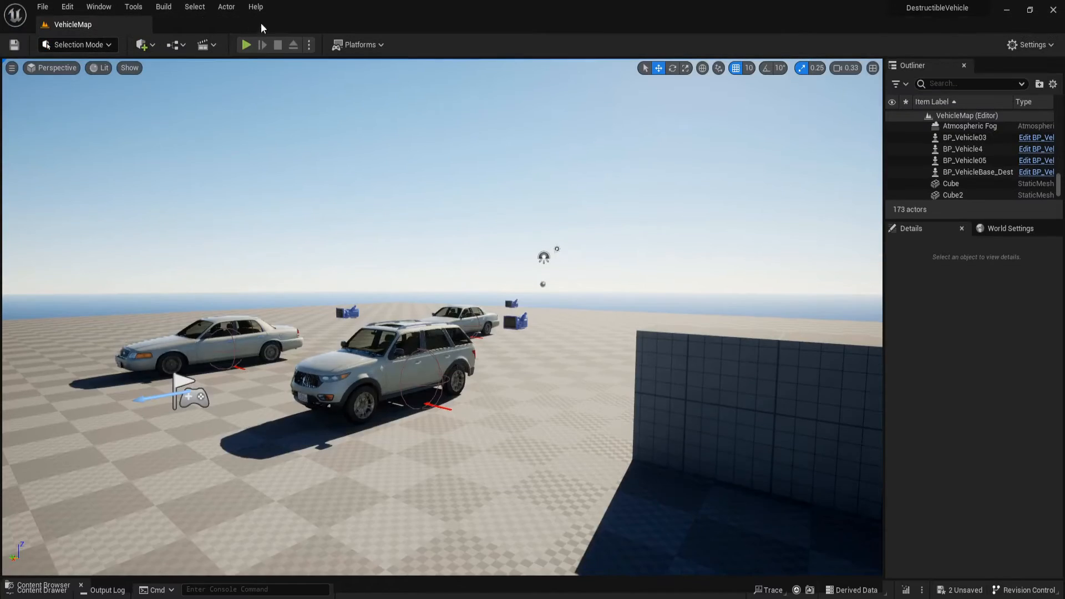
{"action": "key", "text": "ctrl+space"}
{"action": "left_click", "coordinate": [102, 331]}
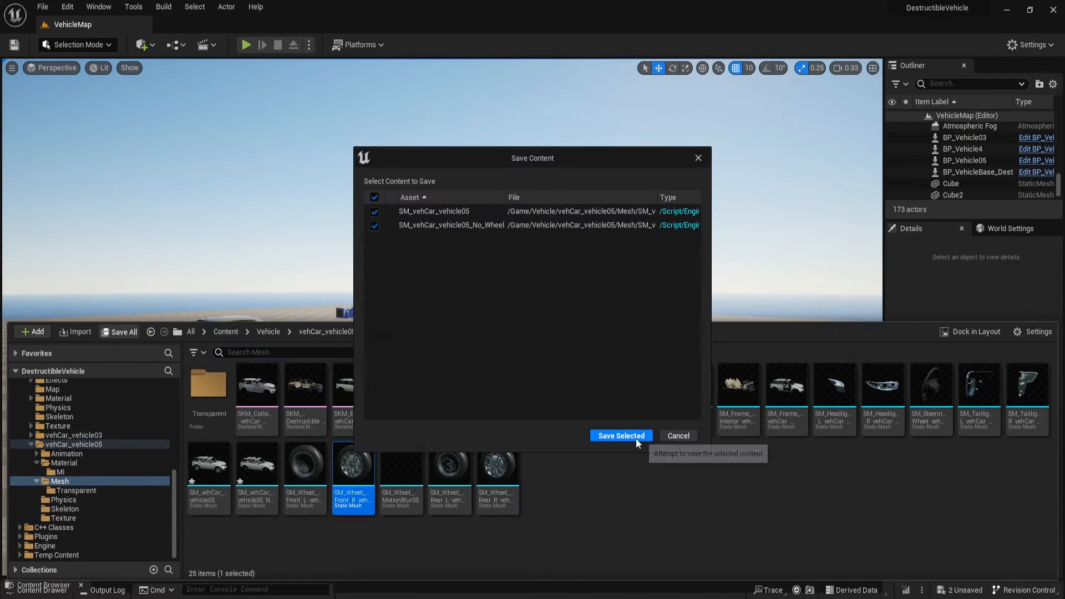
{"action": "left_click", "coordinate": [634, 438]}
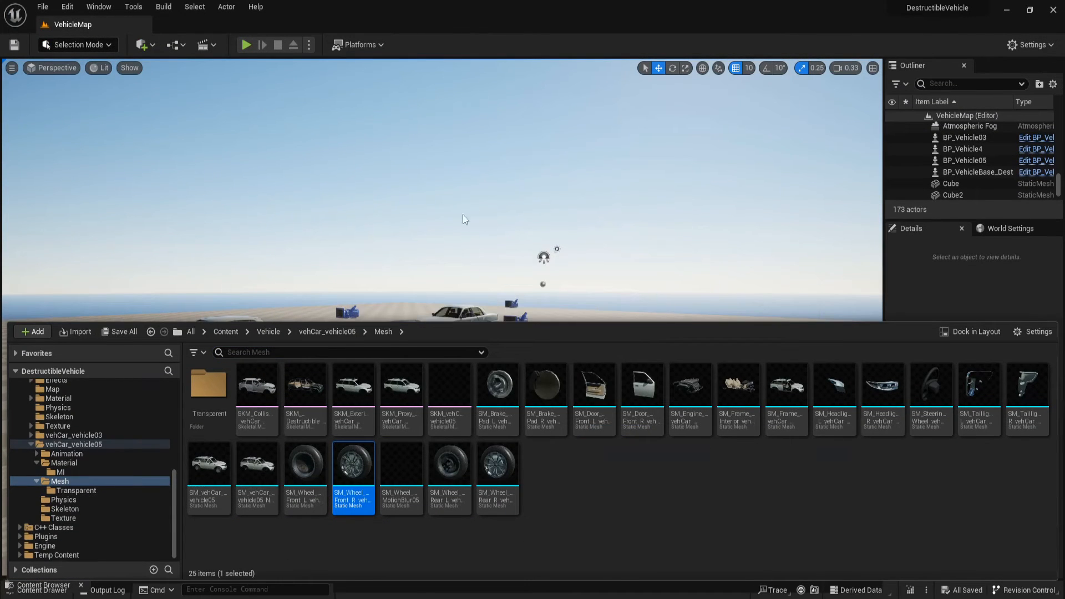
Examine the white SUV's glass, lights and body materials up close in the VehicleMap level
{"action": "left_click", "coordinate": [463, 214]}
{"action": "right_click_drag", "start_coordinate": [521, 287], "coordinate": [802, 291]}
{"action": "key", "text": "w"}
{"action": "key", "text": "a"}
{"action": "key", "text": "w"}
{"action": "key", "text": "e"}
{"action": "key", "text": "d"}
{"action": "key", "text": "s"}
{"action": "key", "text": "a"}
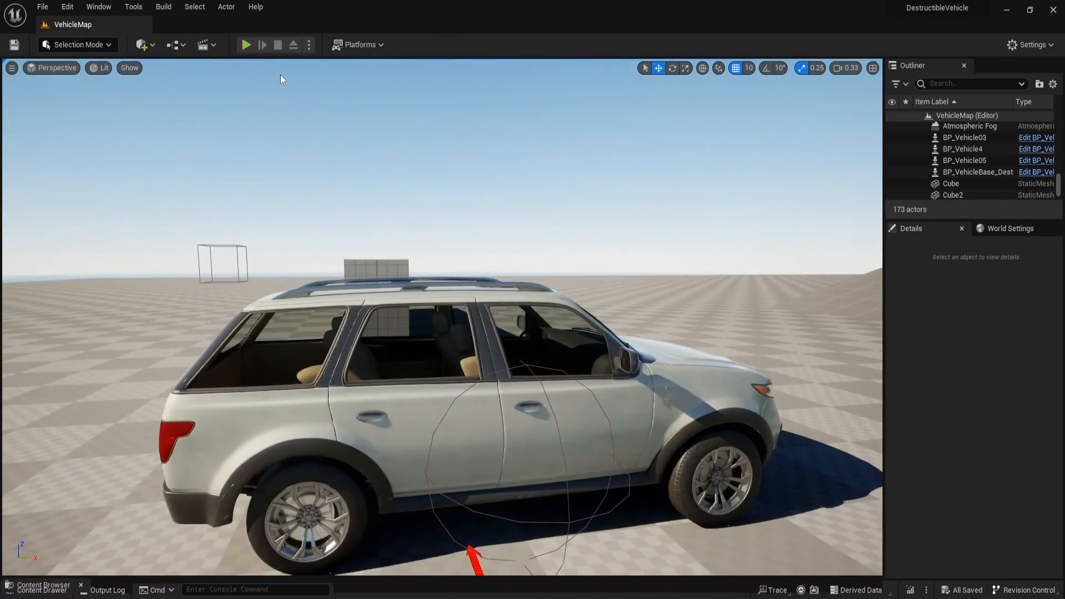
Start playing the level in the editor, walk the character to the SUV and get in
{"action": "left_click", "coordinate": [247, 45]}
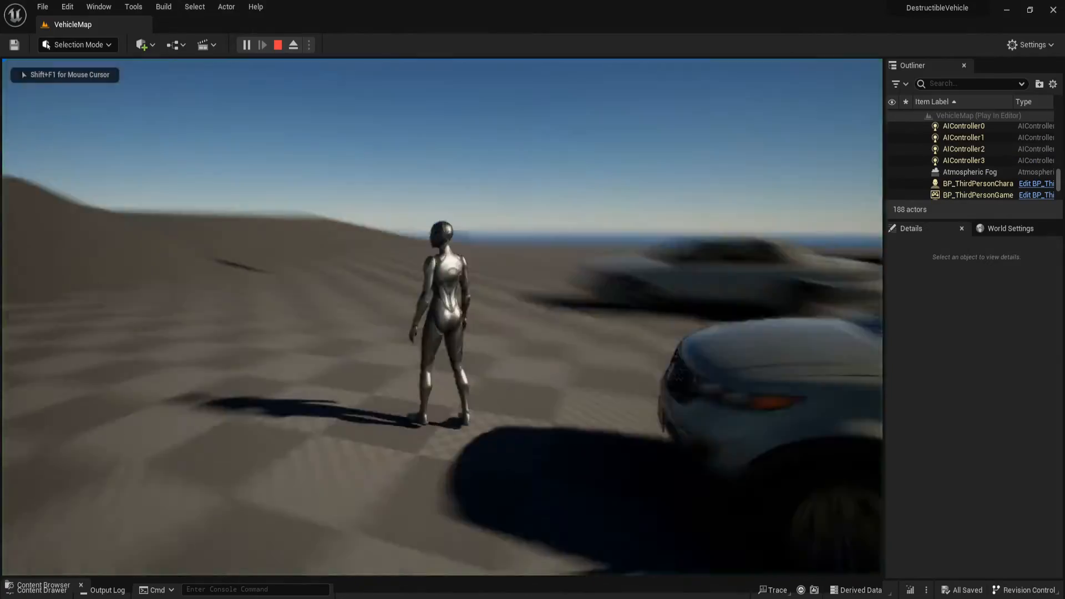
{"action": "key", "text": "w"}
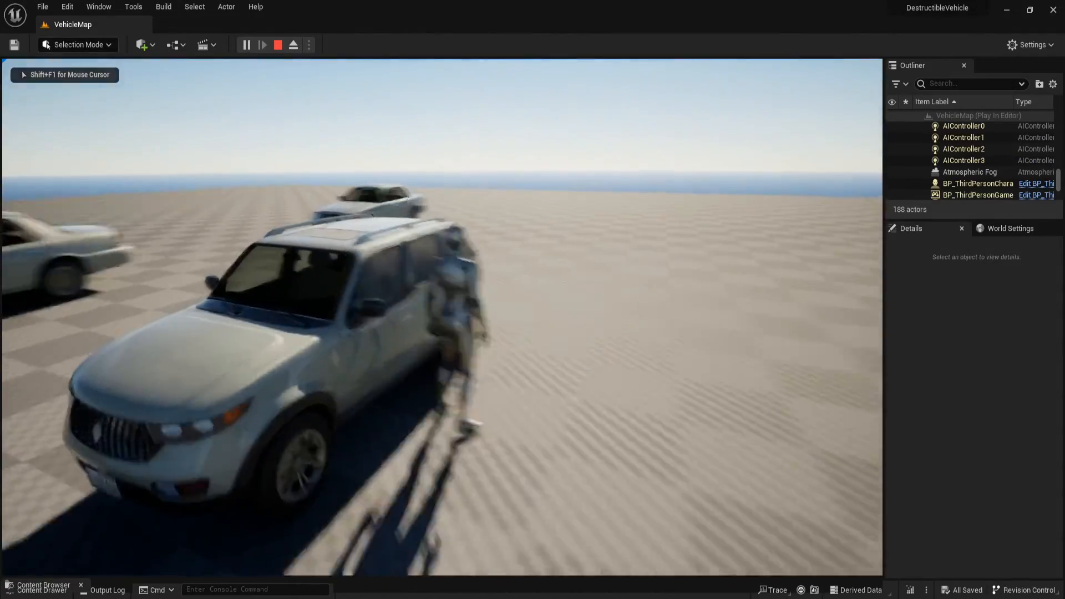
{"action": "key", "text": "e"}
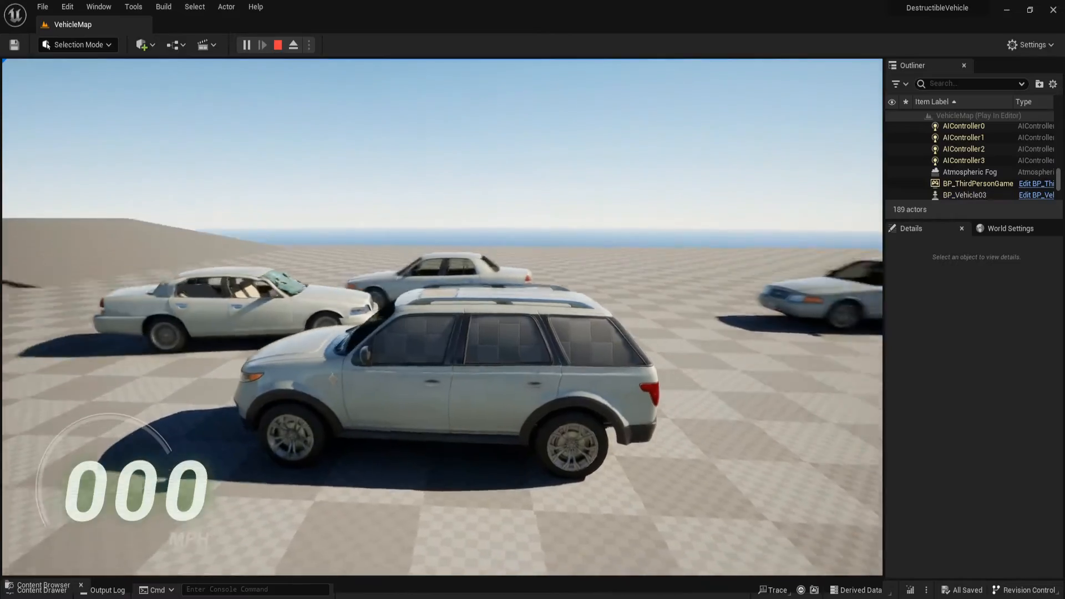
Crash-test the SUV by driving it into the wall to examine its damaged body and glass, and end the play session
{"action": "key", "text": "w"}
{"action": "key", "text": "a"}
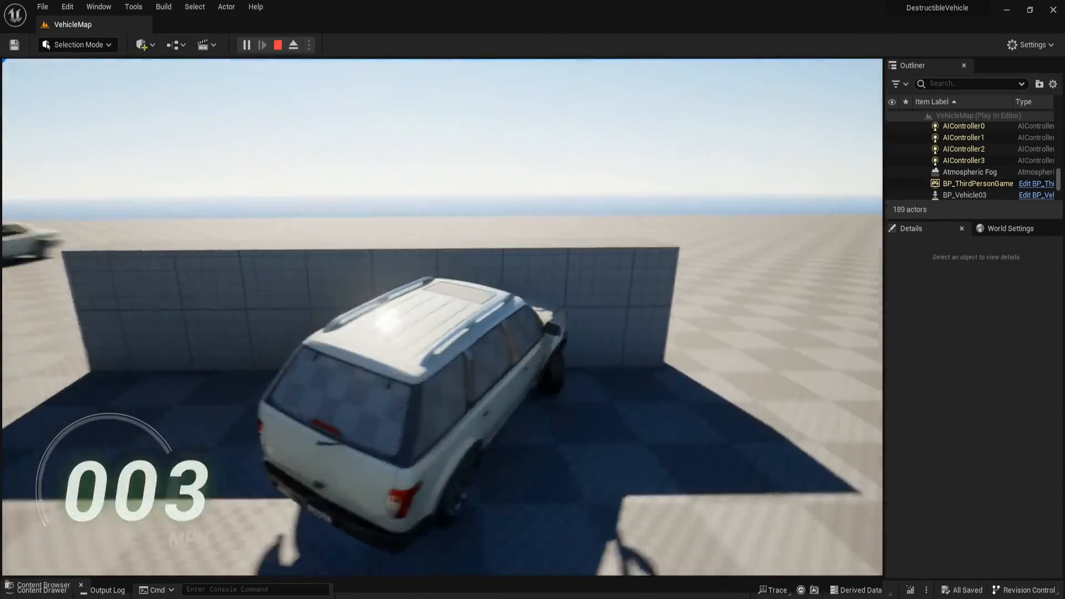
{"action": "key", "text": "s"}
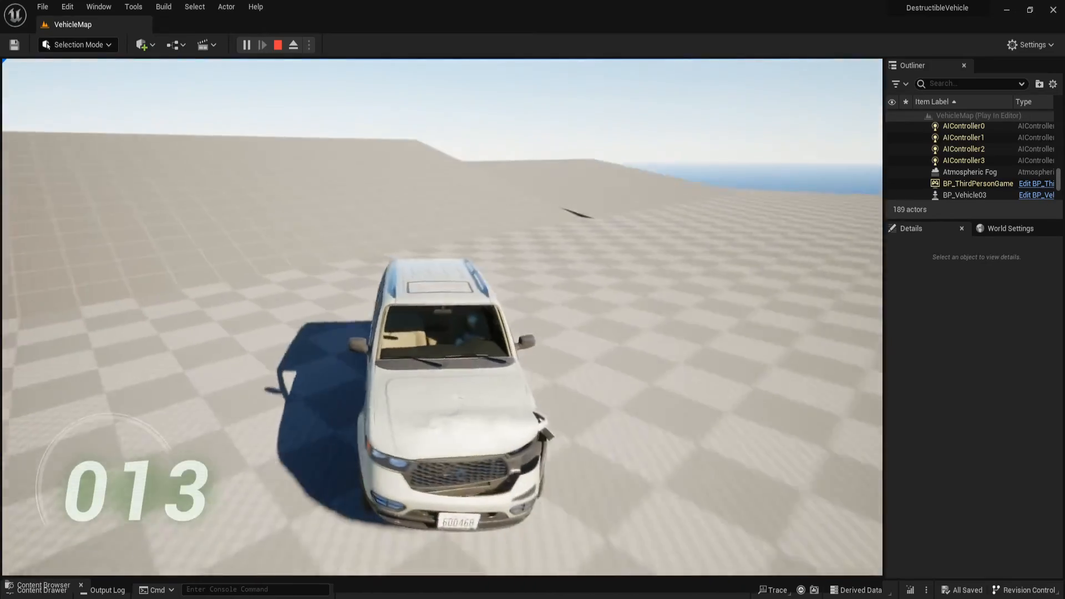
{"action": "key", "text": "w"}
{"action": "key", "text": "a"}
{"action": "key", "text": "w"}
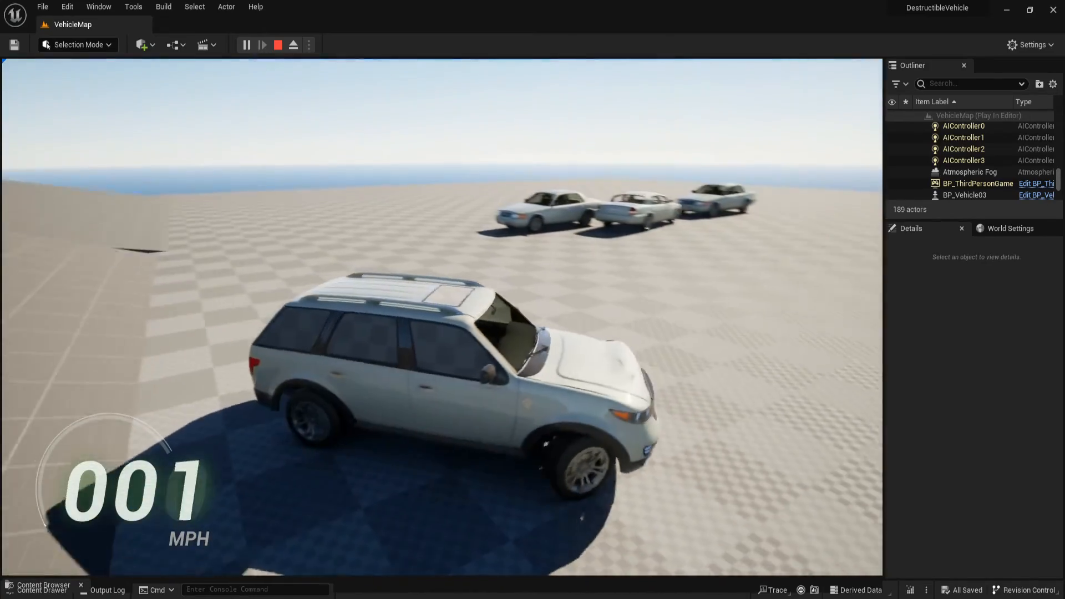
{"action": "key", "text": "w"}
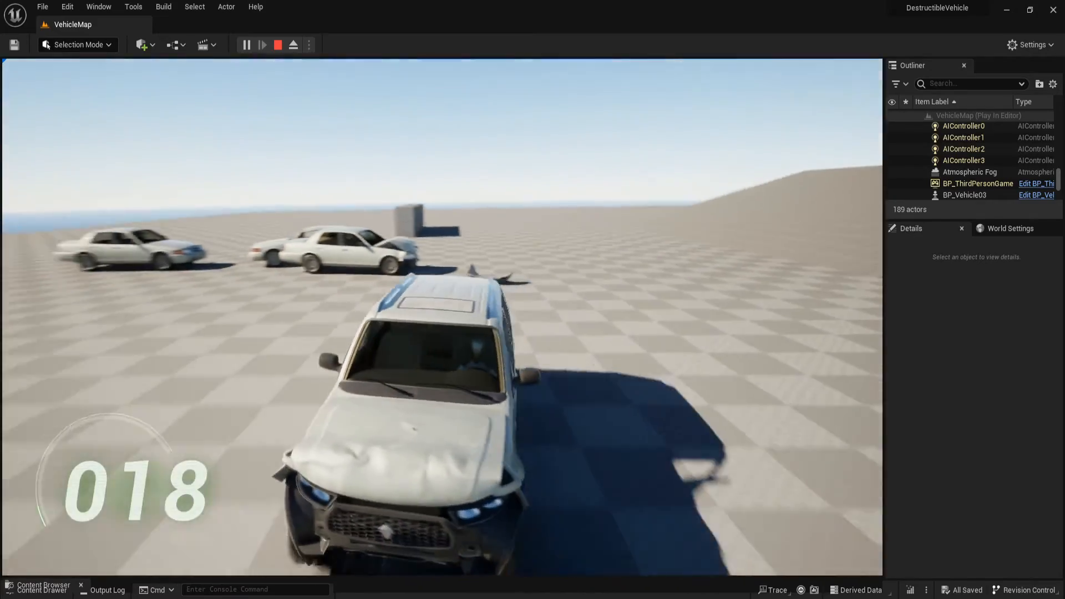
{"action": "key", "text": "s"}
{"action": "key", "text": "s"}
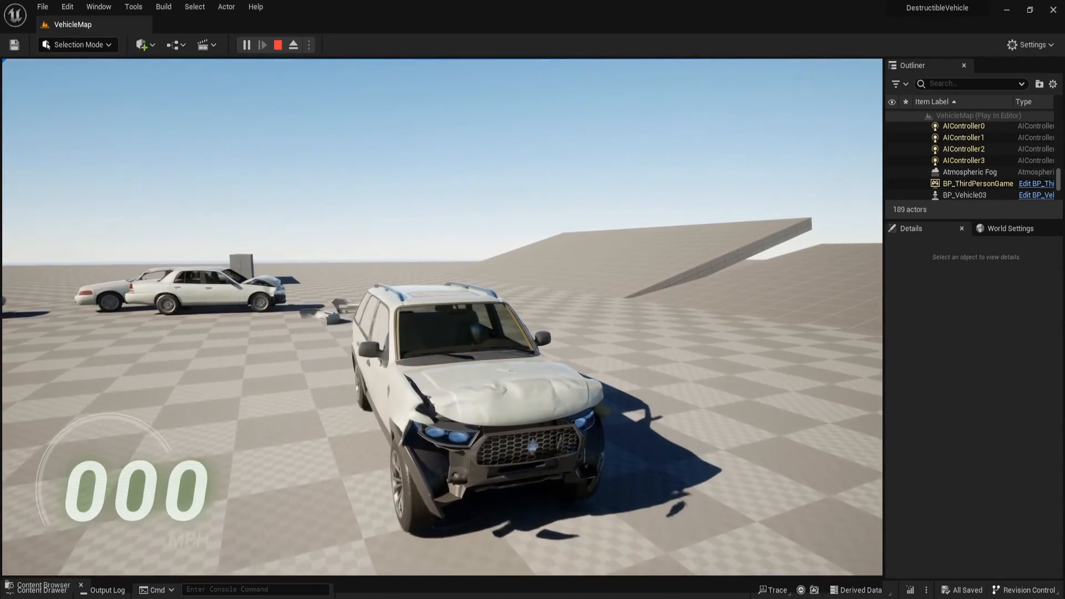
{"action": "key", "text": "w"}
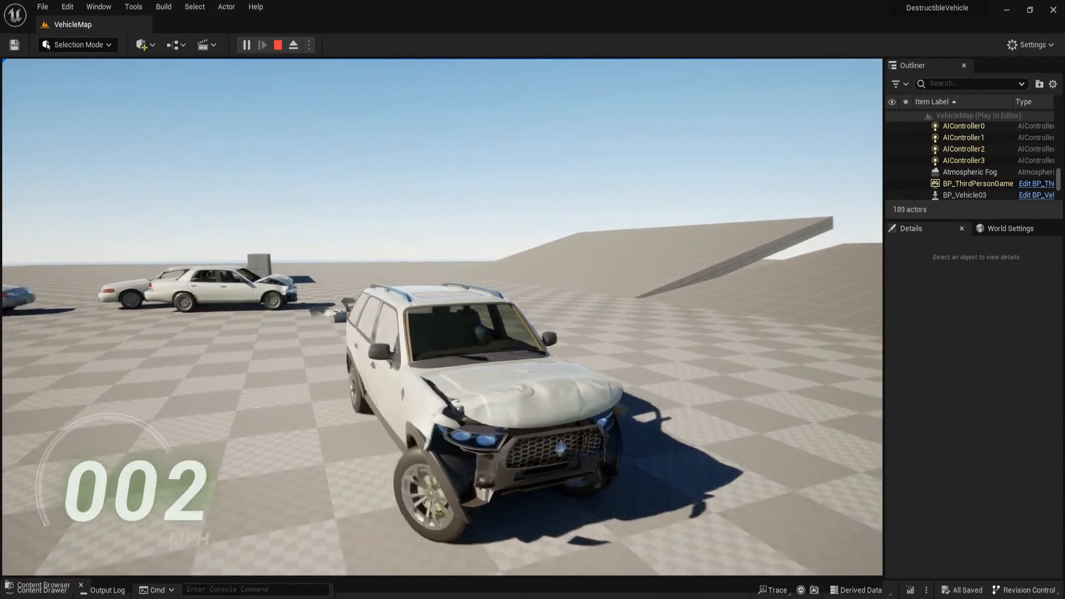
{"action": "key", "text": "Escape"}
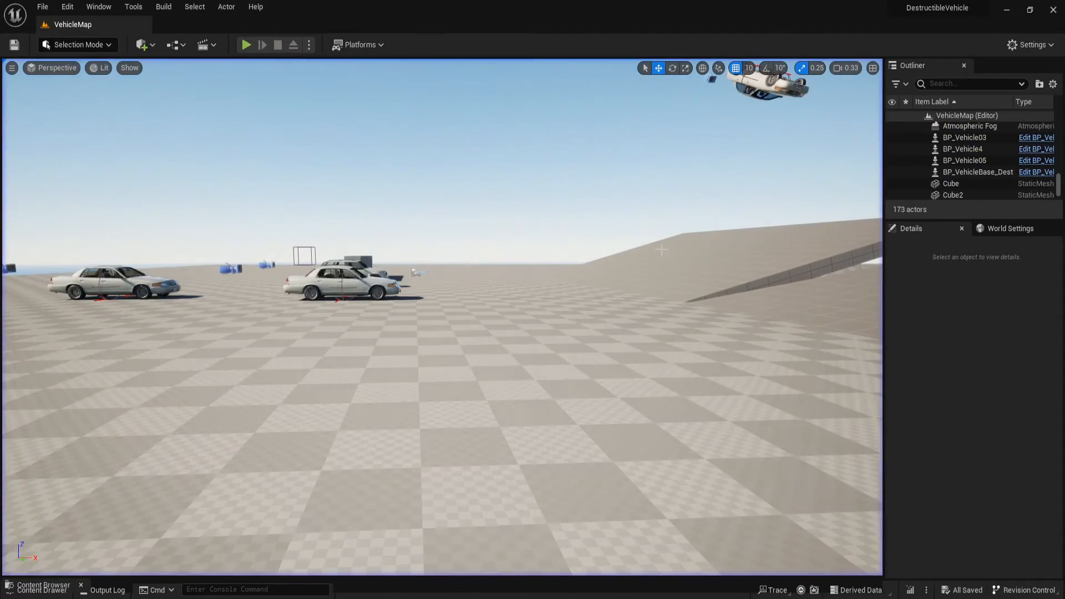
Collapse the CitySampleVehicles and Vehicle folders in the content tree and show the contents of the Effect folder
{"action": "key", "text": "ctrl+space"}
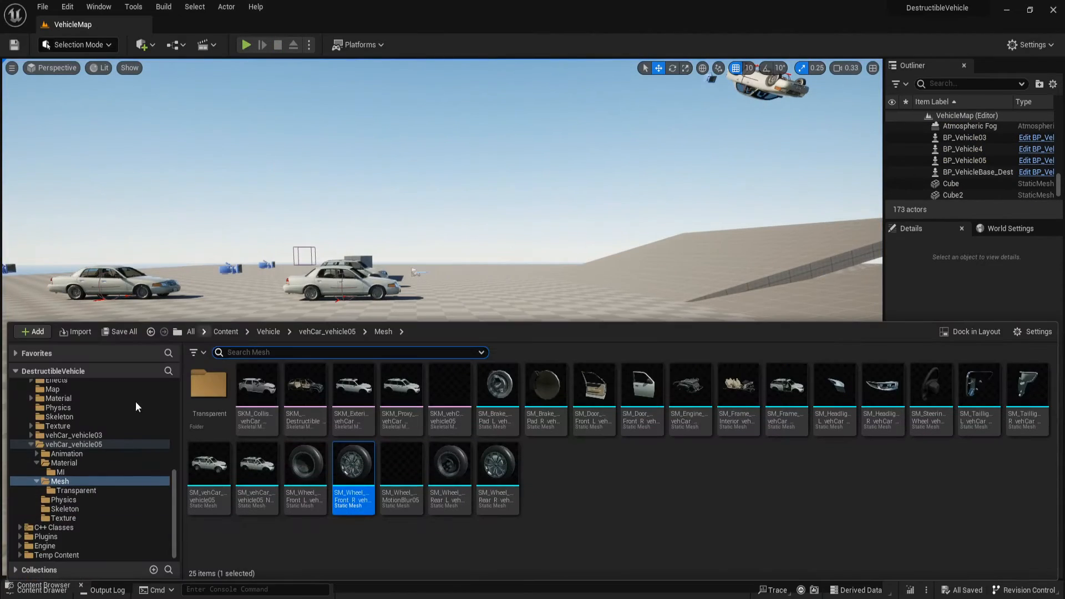
{"action": "scroll", "coordinate": [58, 438], "scroll_direction": "up", "scroll_amount": 5}
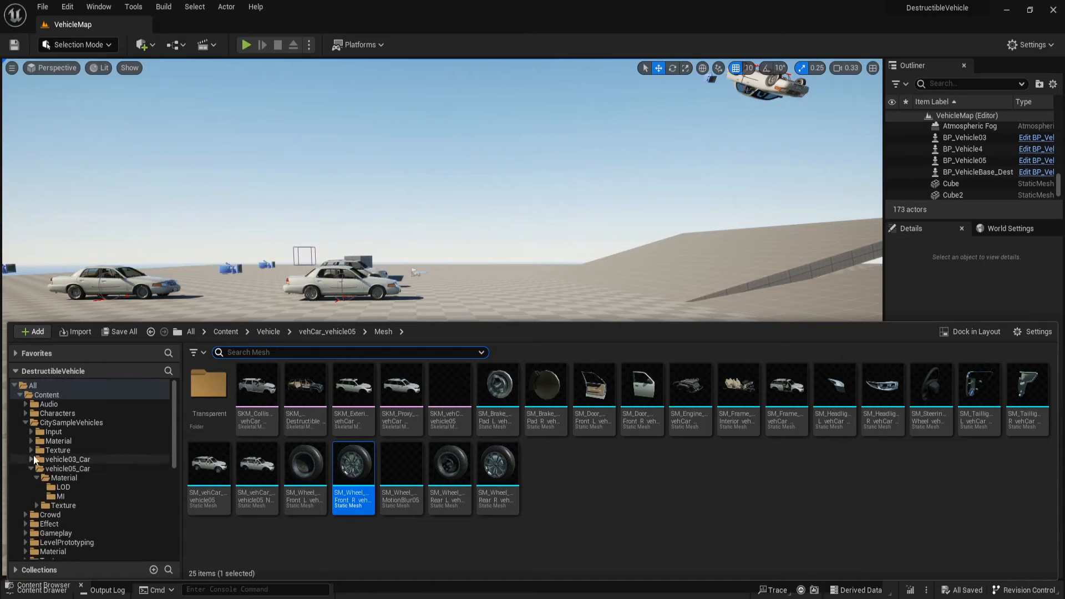
{"action": "left_click", "coordinate": [26, 422]}
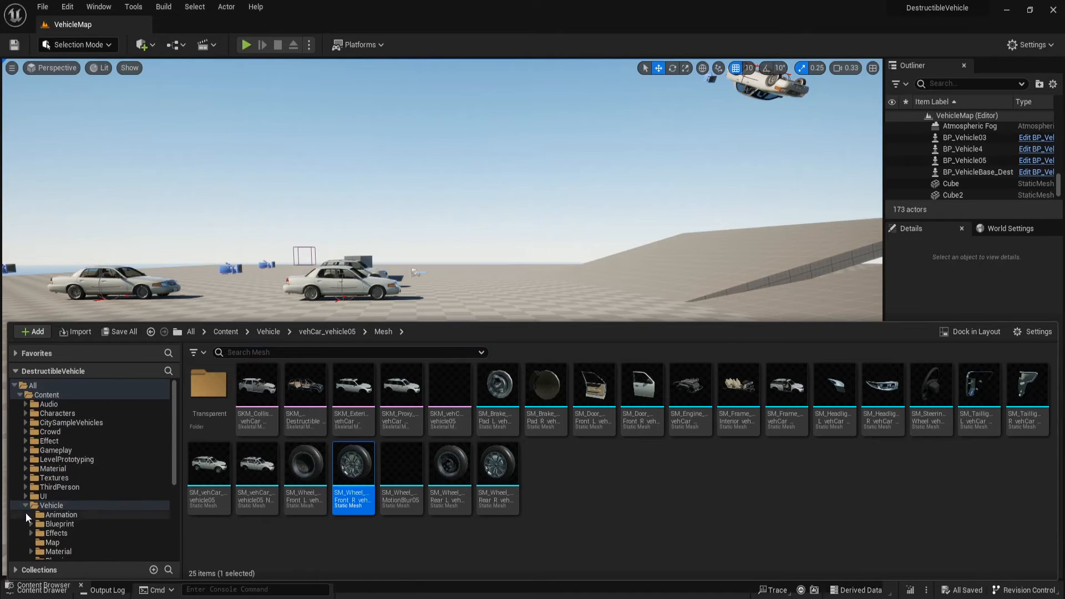
{"action": "left_click", "coordinate": [25, 506]}
{"action": "left_click", "coordinate": [49, 441]}
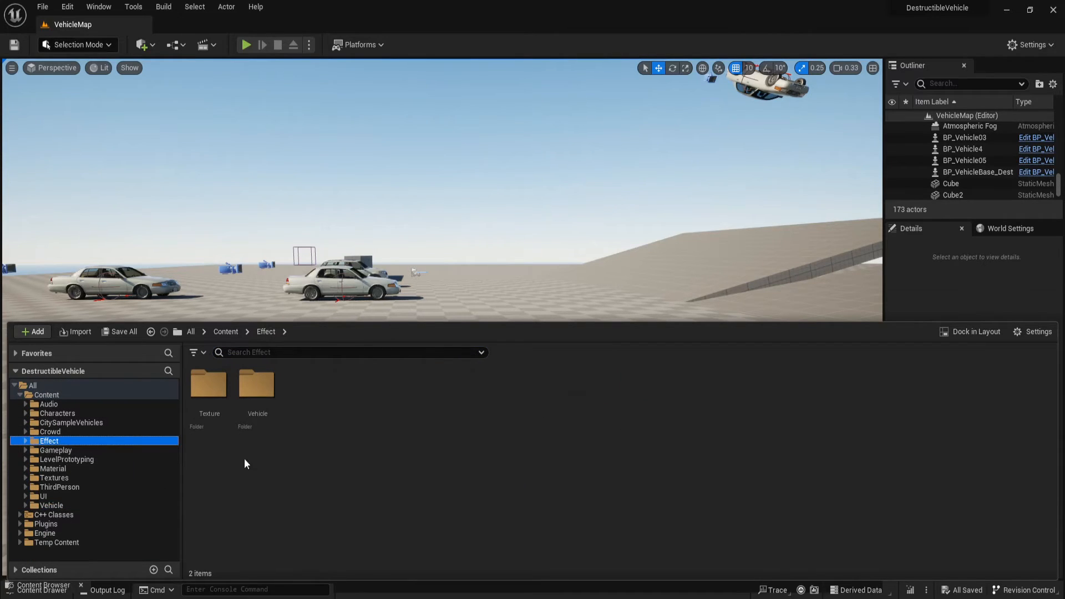
Open the door_front_l_trans static mesh from Effect's Vehicle/BrokenGlass/vehCar_vehicle05 folder and dock its editor beside VehicleMap
{"action": "double_click", "coordinate": [253, 426]}
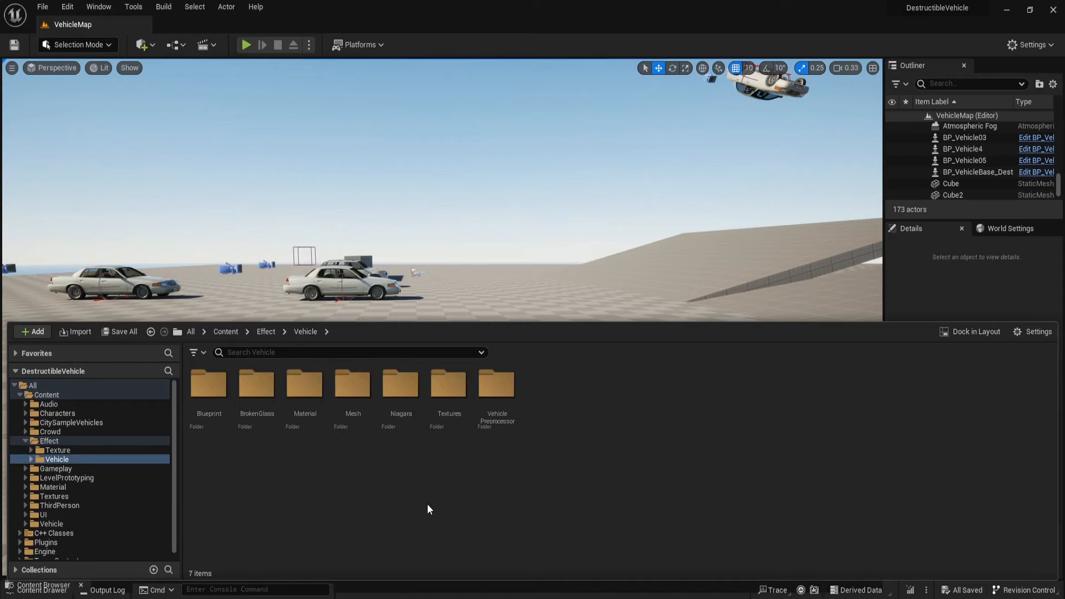
{"action": "double_click", "coordinate": [256, 389]}
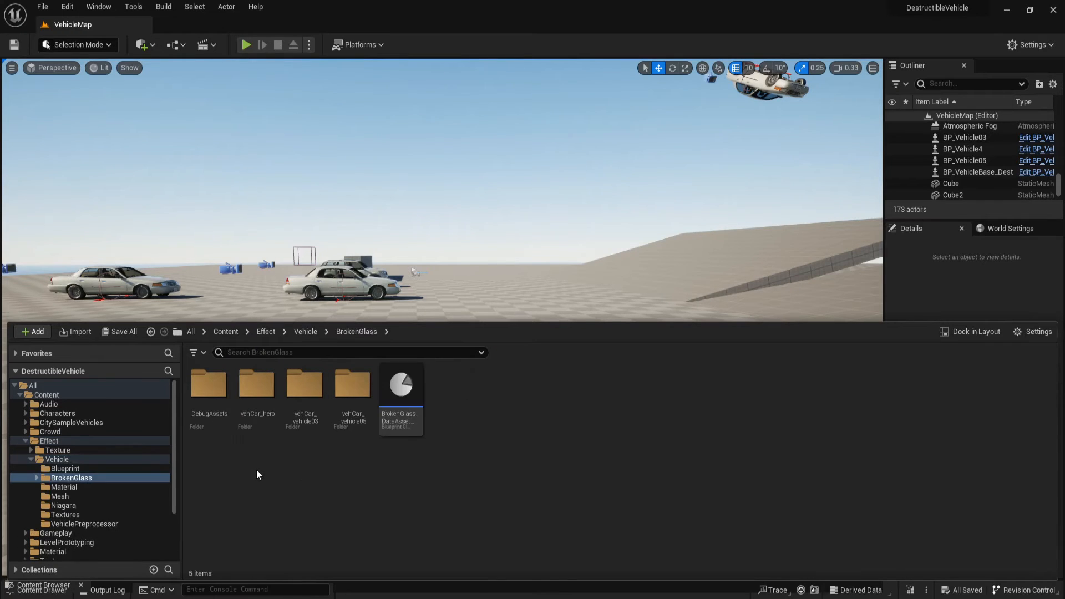
{"action": "double_click", "coordinate": [356, 416]}
{"action": "double_click", "coordinate": [222, 422]}
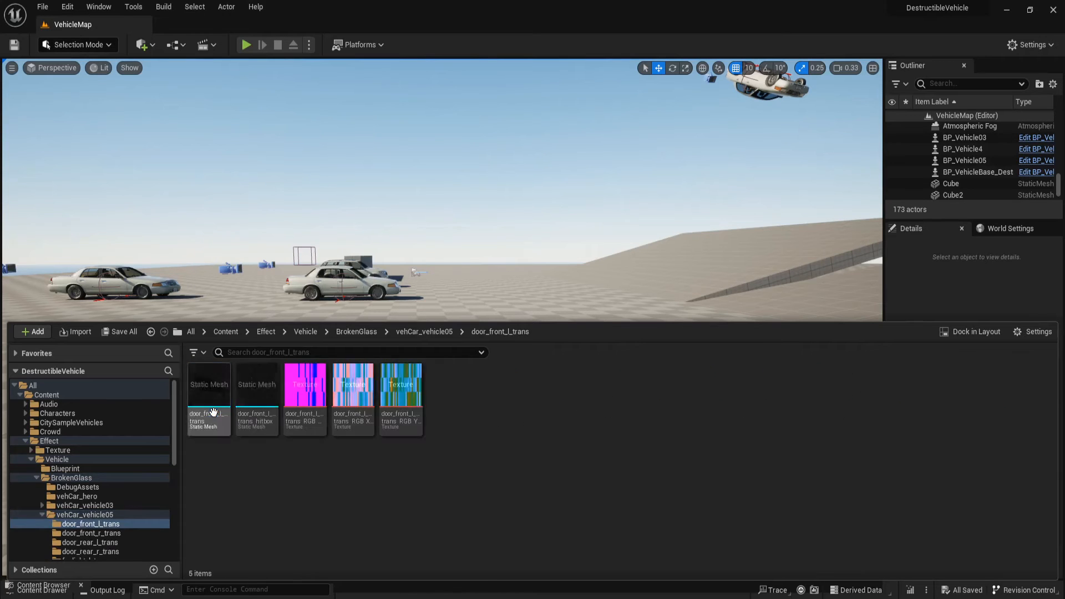
{"action": "double_click", "coordinate": [217, 421]}
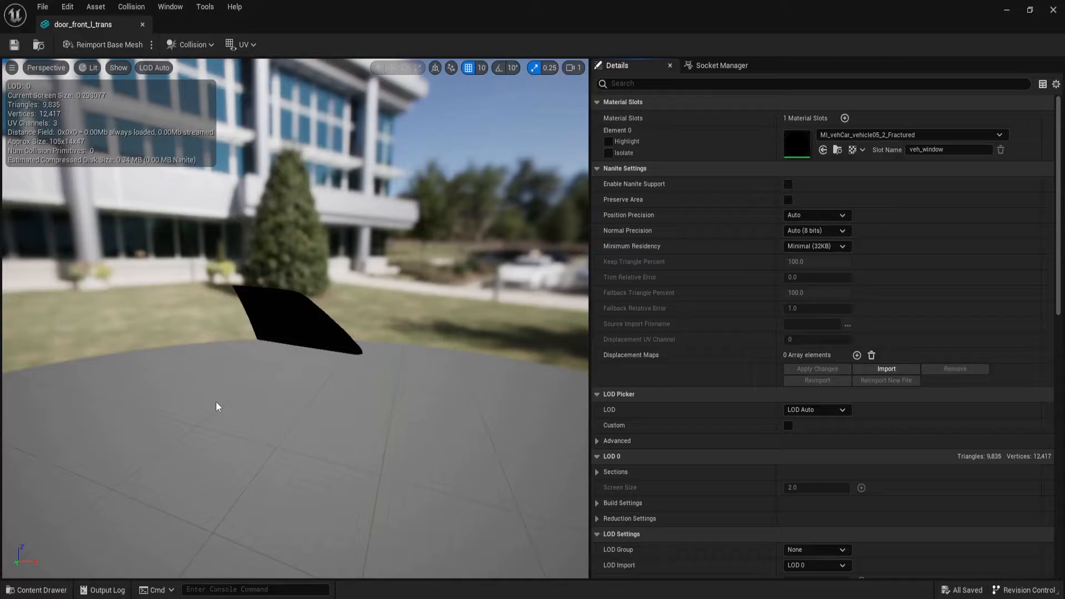
{"action": "left_click_drag", "start_coordinate": [86, 24], "coordinate": [210, 28]}
Open vehicle03's door_front_l_trans static mesh from the BrokenGlass/vehCar_vehicle03 folder as the reference for the fractured glass material
{"action": "key", "text": "ctrl+space"}
{"action": "key", "text": "ctrl+space"}
{"action": "key", "text": "ctrl+space"}
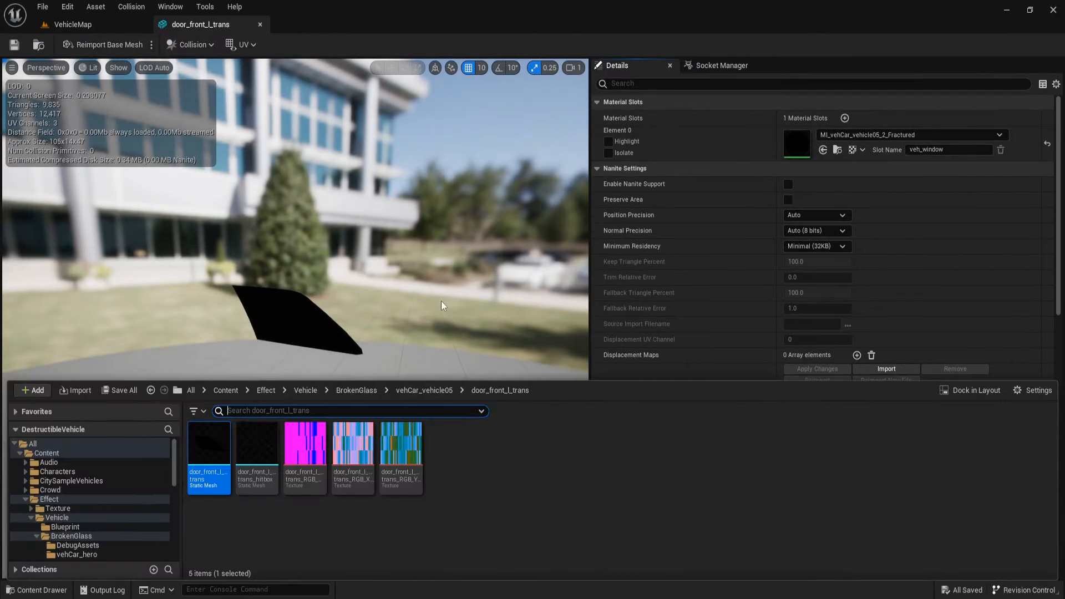
{"action": "scroll", "coordinate": [134, 527], "scroll_direction": "down", "scroll_amount": 5}
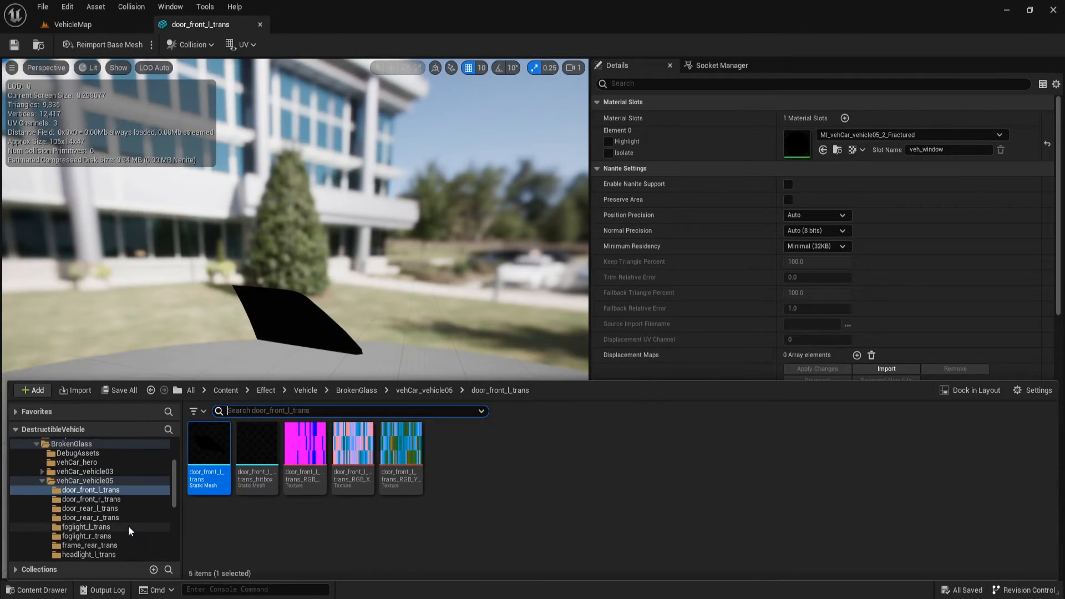
{"action": "double_click", "coordinate": [73, 471]}
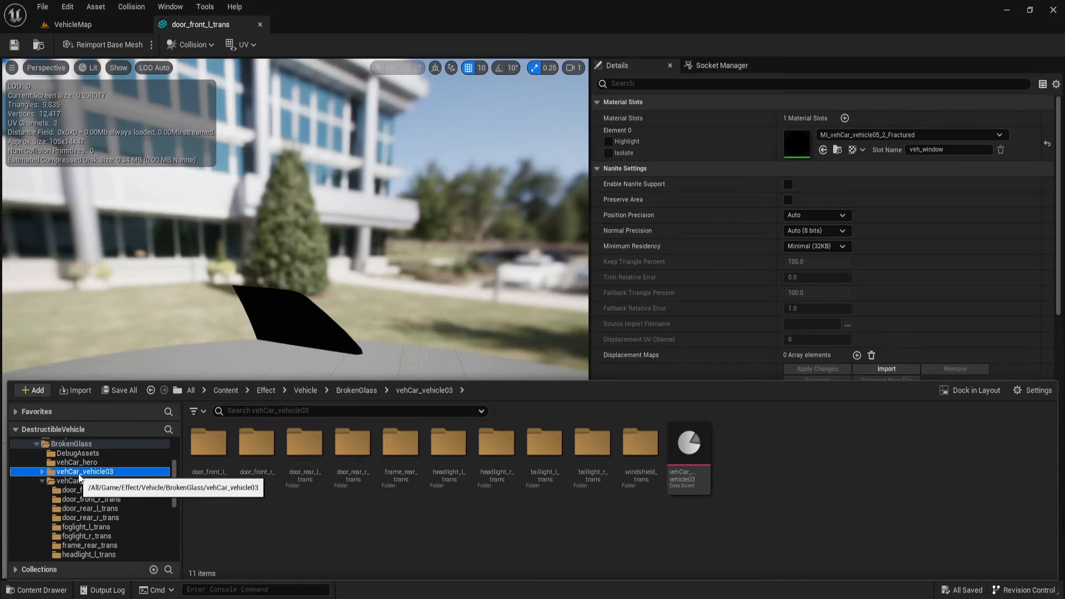
{"action": "double_click", "coordinate": [211, 455]}
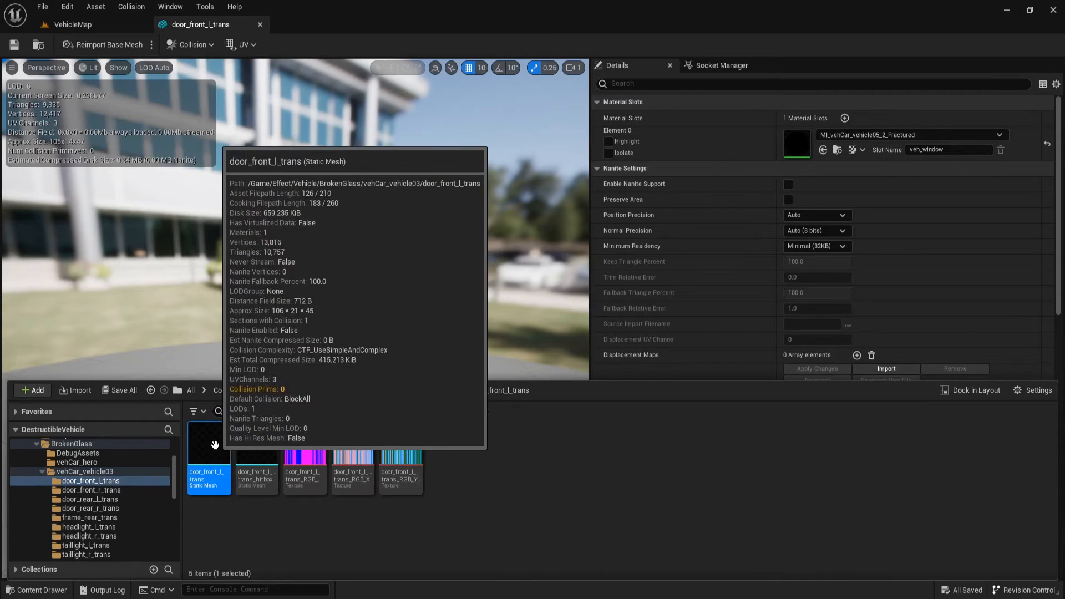
{"action": "double_click", "coordinate": [217, 451]}
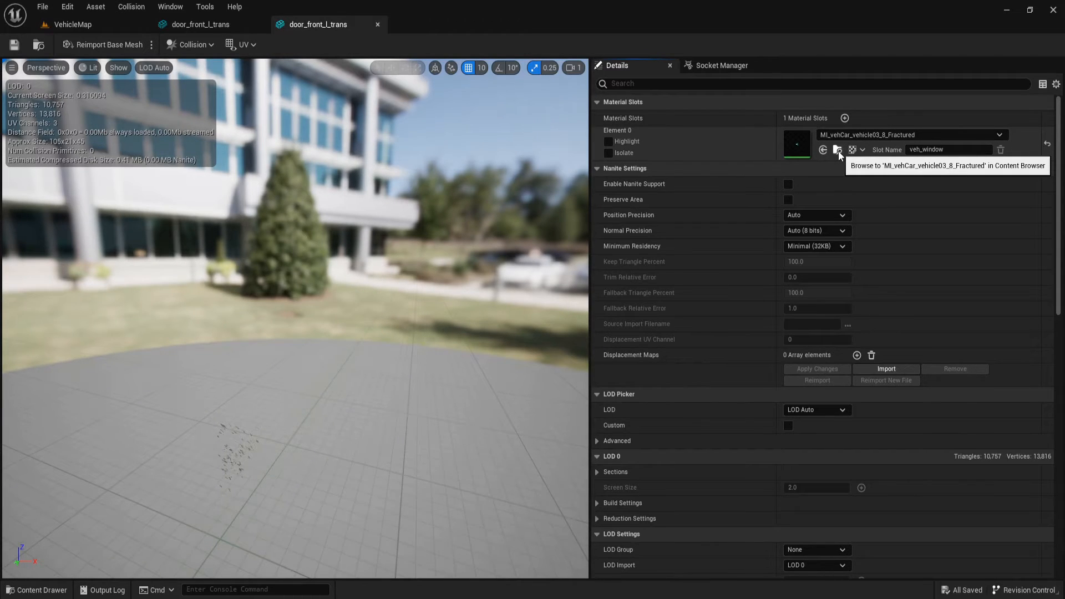
Assign vehicle03's MI_vehCar_vehicle03_8_Fractured material to the veh_window slot of vehicle05's door_front_l_trans mesh and inspect its glass shards
{"action": "left_click", "coordinate": [838, 151]}
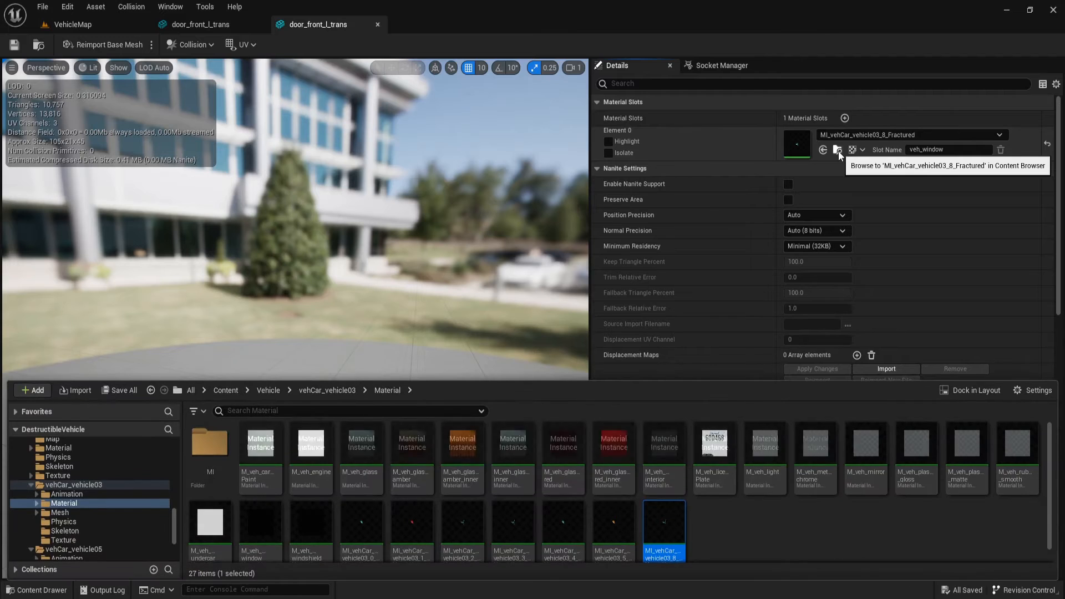
{"action": "left_click", "coordinate": [205, 27]}
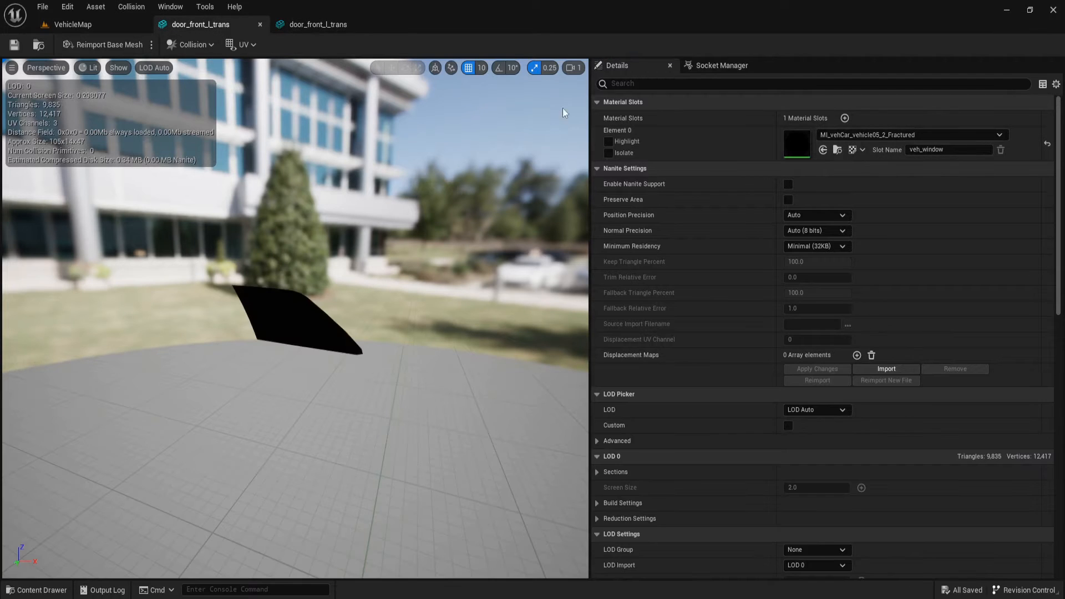
{"action": "left_click", "coordinate": [824, 150]}
{"action": "scroll", "coordinate": [375, 440], "scroll_direction": "up", "scroll_amount": 3}
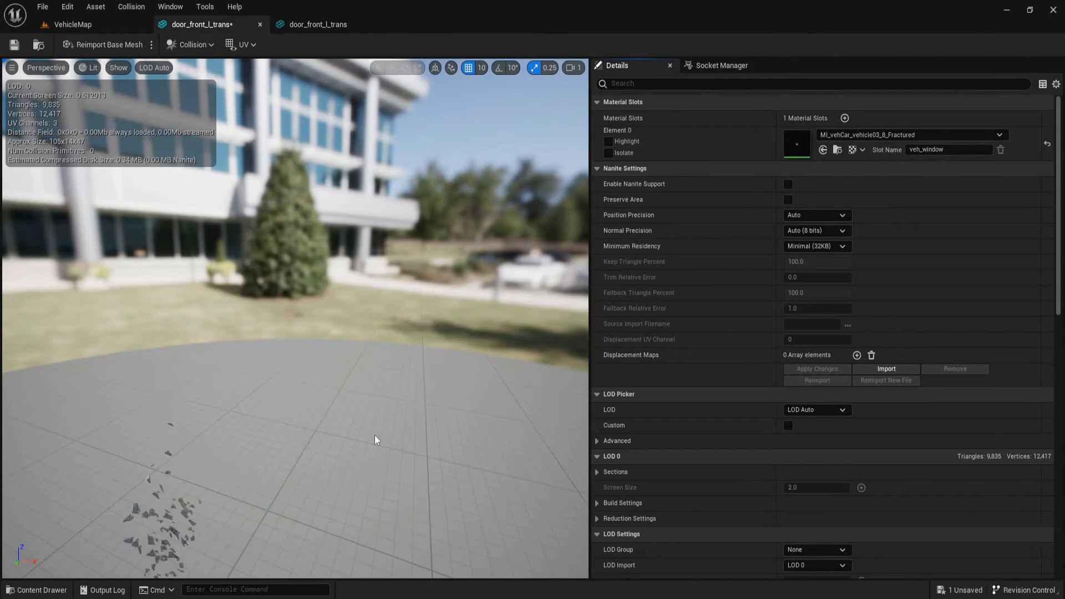
{"action": "right_click_drag", "start_coordinate": [288, 413], "coordinate": [216, 450]}
{"action": "scroll", "coordinate": [288, 413], "scroll_direction": "up", "scroll_amount": 3}
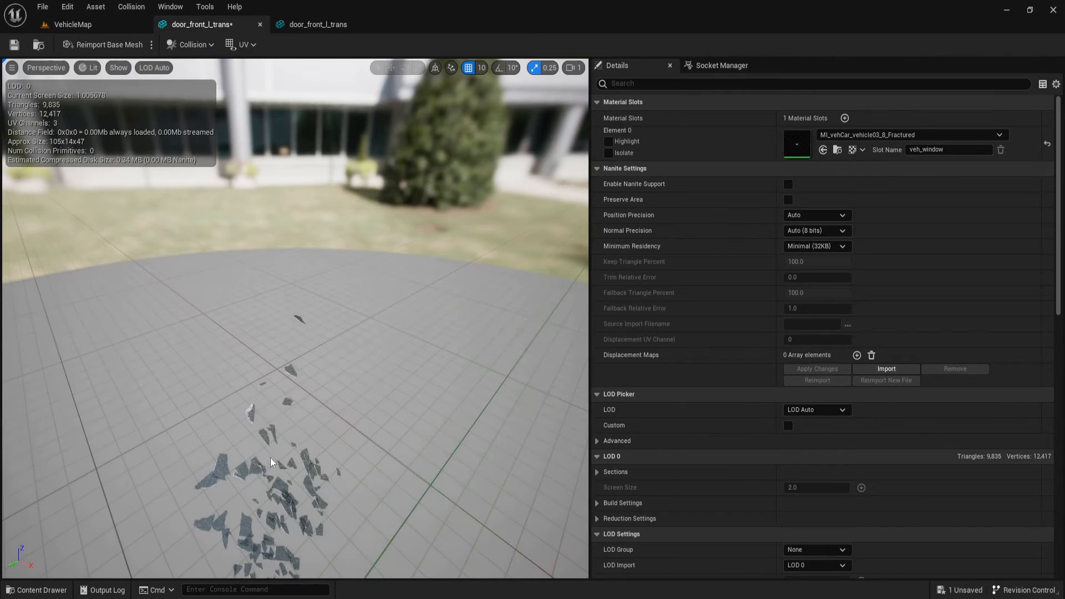
{"action": "scroll", "coordinate": [386, 372], "scroll_direction": "down", "scroll_amount": 5}
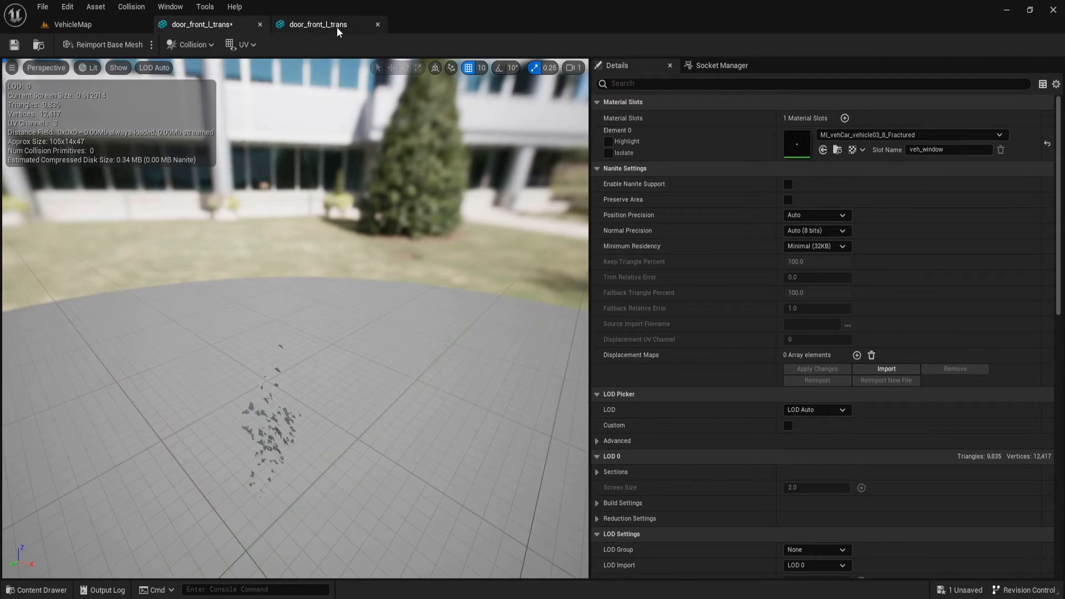
Open the door_front_l_trans_hitbox static mesh from vehicle05's door_front_l_trans broken-glass folder
{"action": "left_click", "coordinate": [337, 29]}
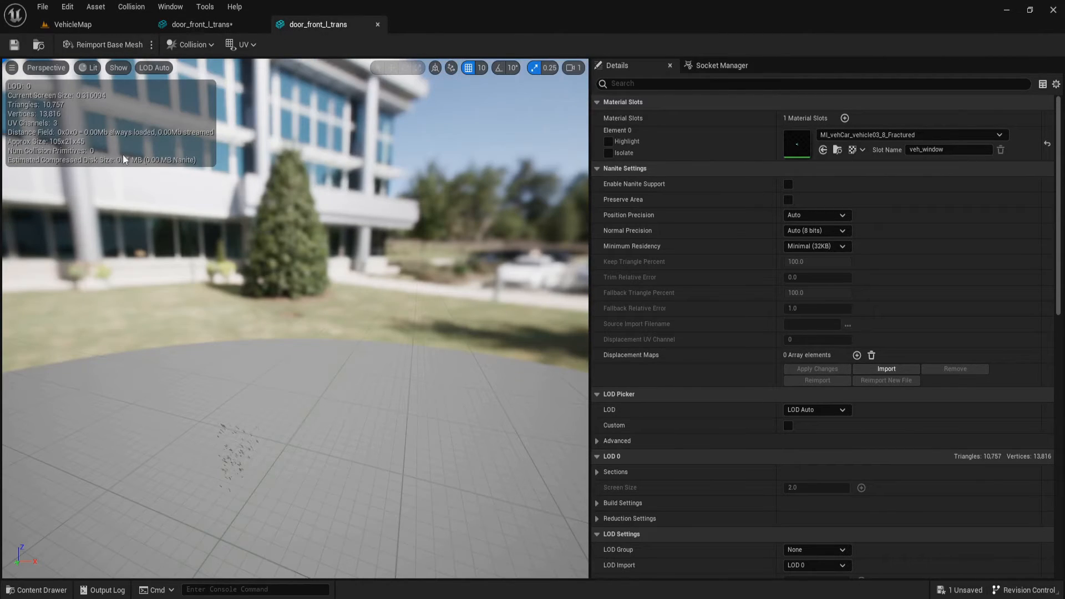
{"action": "left_click", "coordinate": [226, 31]}
{"action": "left_click", "coordinate": [47, 49]}
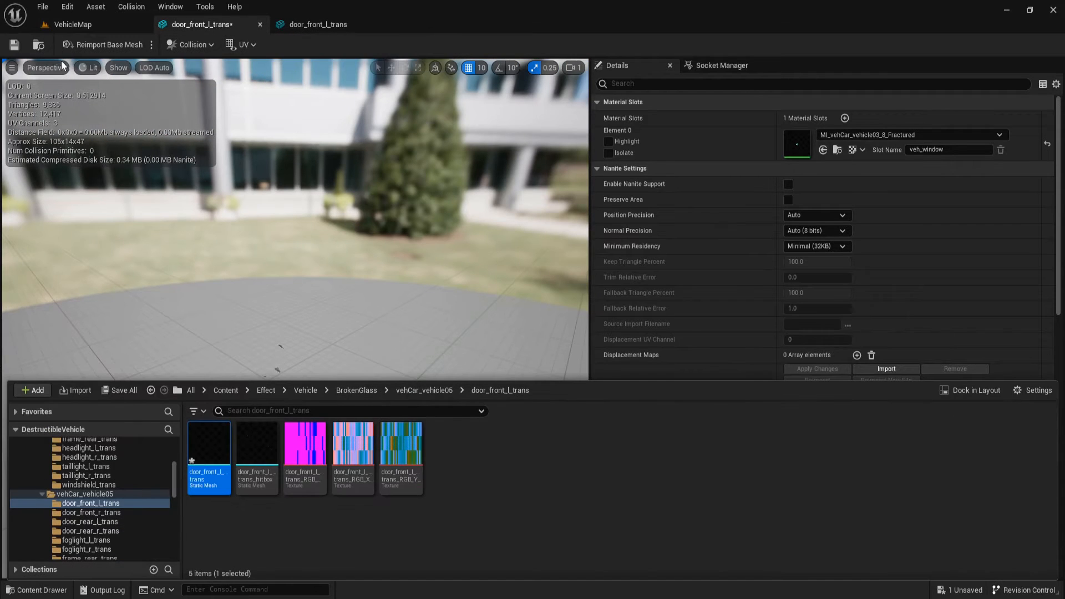
{"action": "double_click", "coordinate": [242, 463]}
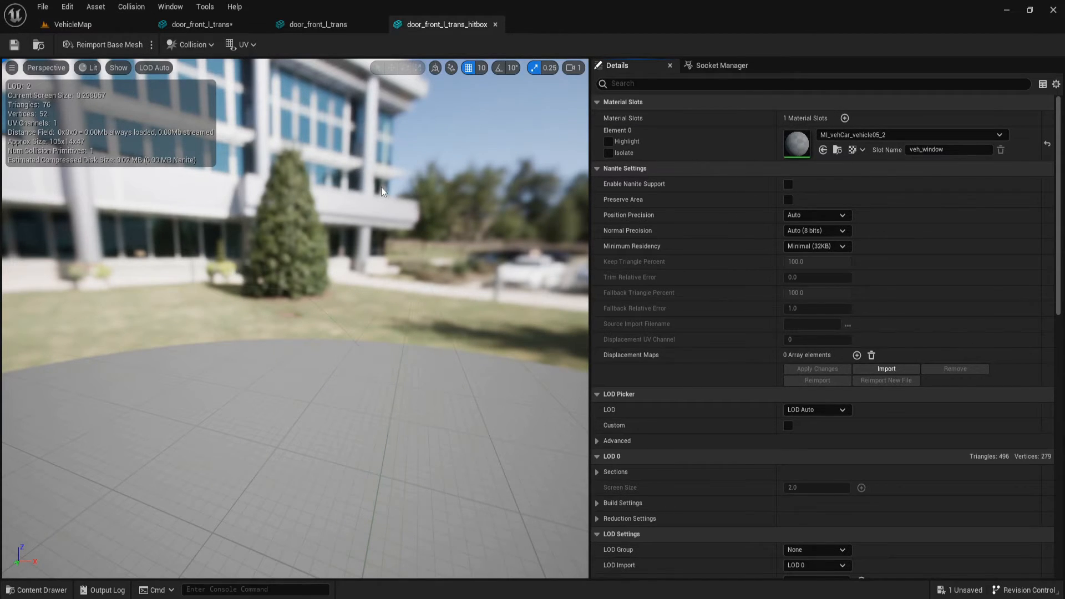
Open vehicle03's door_front_l_trans_hitbox mesh from BrokenGlass/vehCar_vehicle03 as the reference for the hitbox glass material
{"action": "key", "text": "ctrl+space"}
{"action": "scroll", "coordinate": [115, 474], "scroll_direction": "up", "scroll_amount": 5}
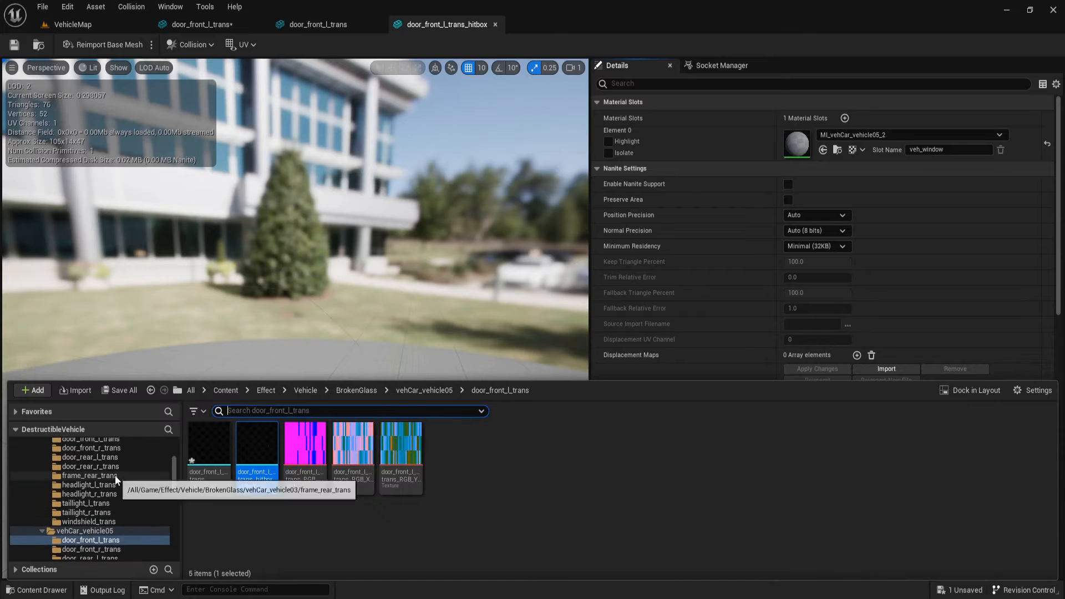
{"action": "left_click", "coordinate": [115, 475]}
{"action": "double_click", "coordinate": [252, 477]}
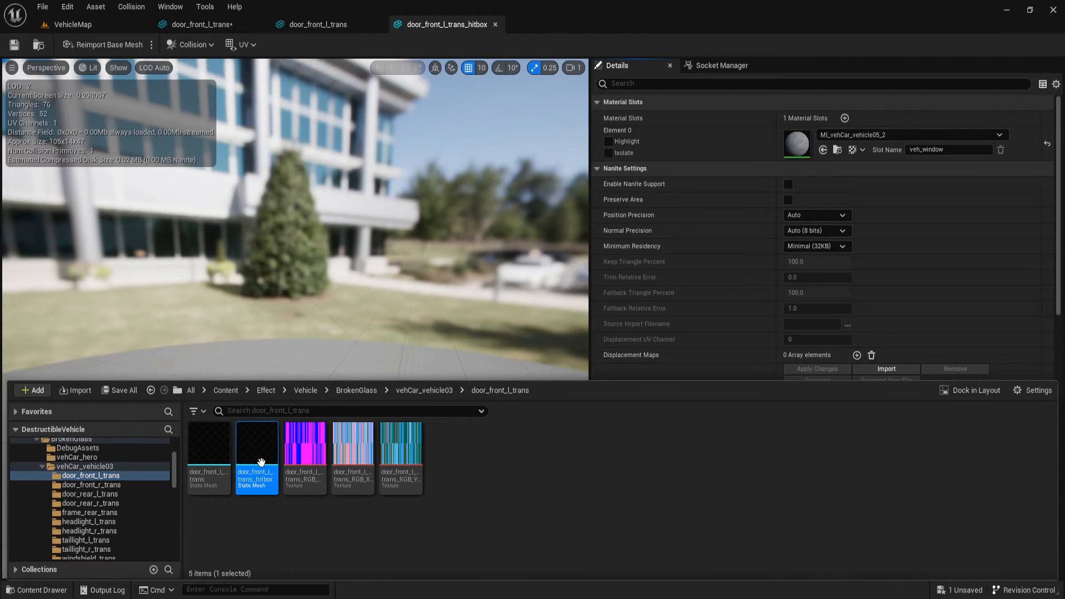
Assign MI_vehCar_vehicle03_8 to the veh_window slot of vehicle05's door_front_l_trans_hitbox, and close vehicle05's two front left door mesh editors
{"action": "left_click", "coordinate": [837, 153]}
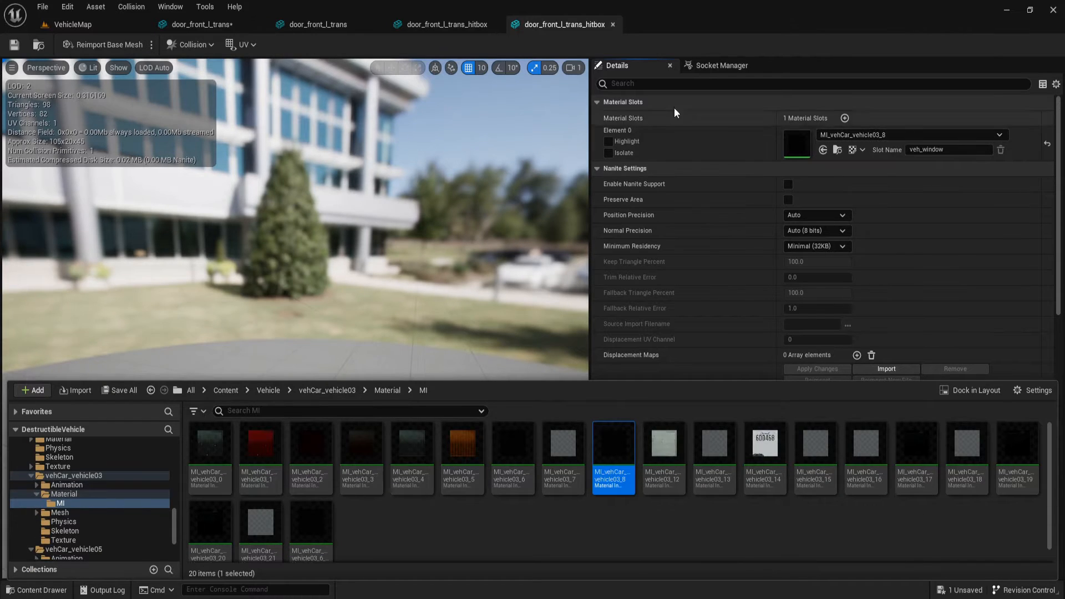
{"action": "left_click", "coordinate": [451, 24]}
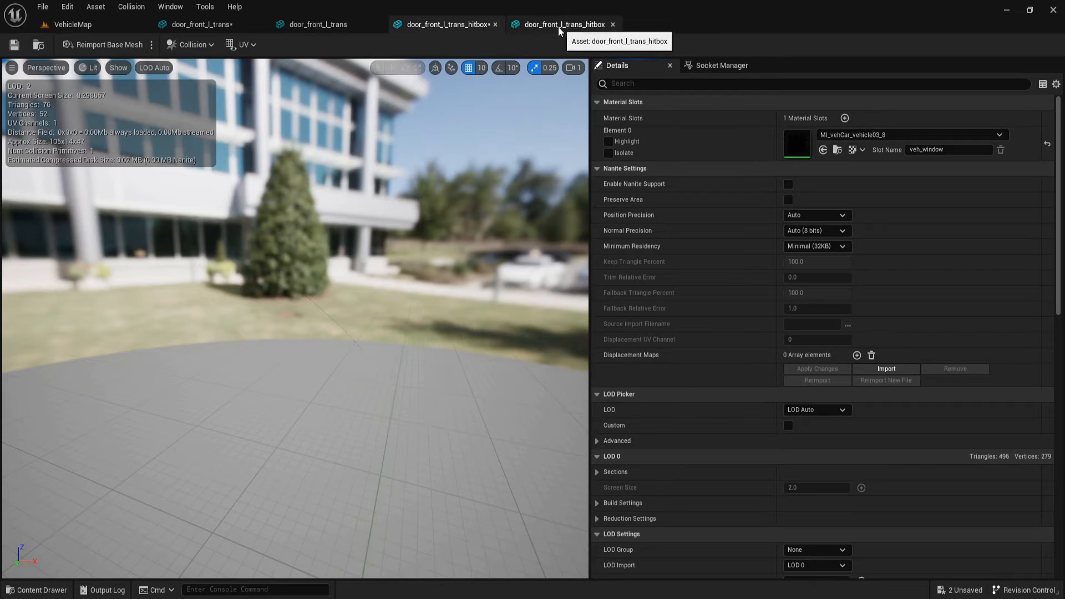
{"action": "left_click", "coordinate": [258, 24]}
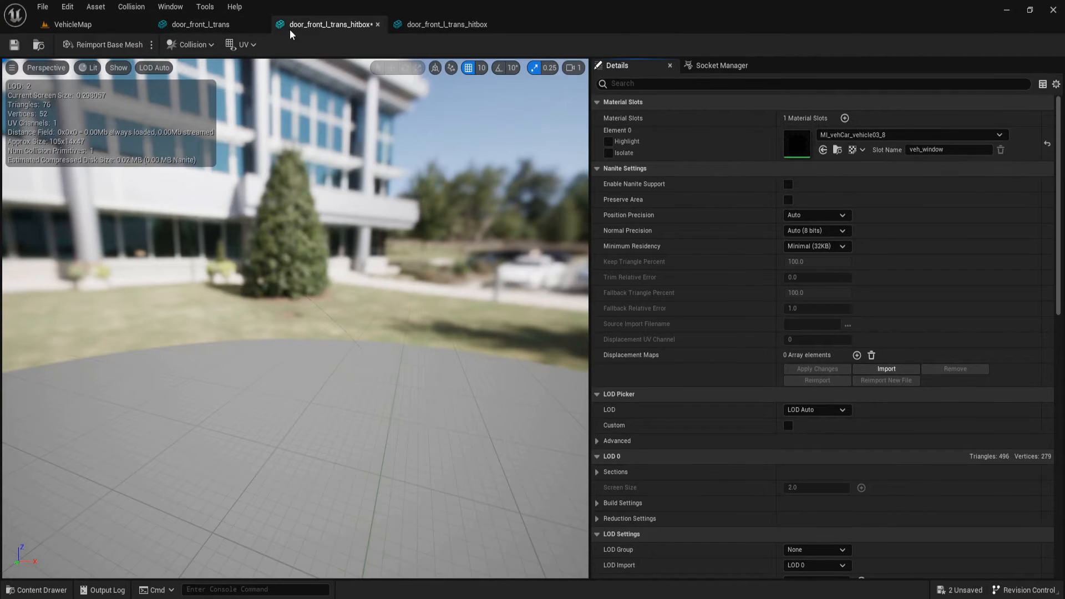
{"action": "left_click", "coordinate": [377, 24]}
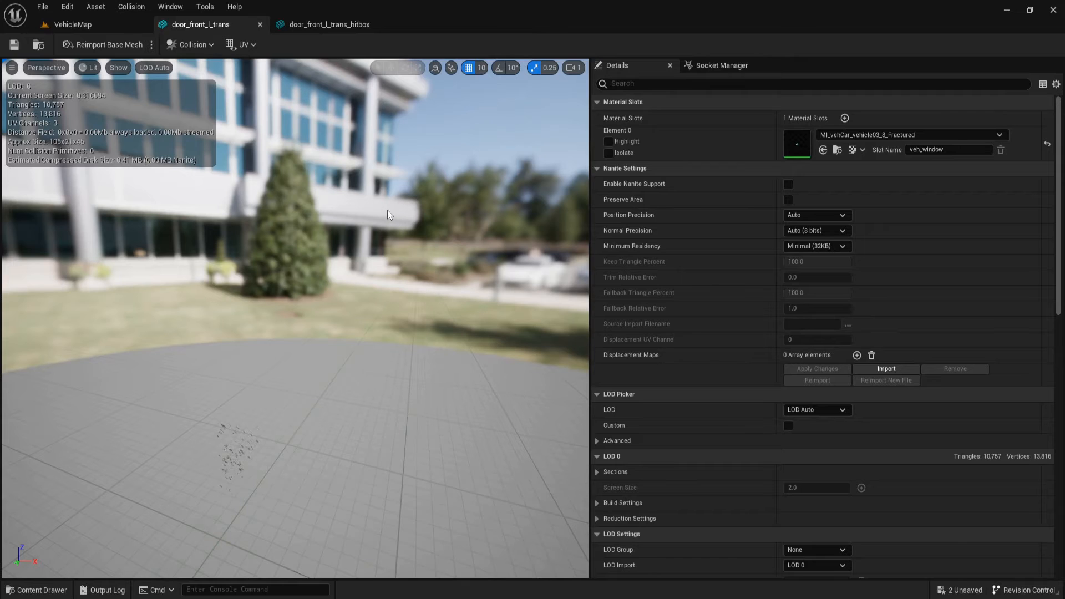
Collapse the vehCar_vehicle03 folder under BrokenGlass and open vehicle05's door_front_r_trans static mesh
{"action": "key", "text": "ctrl+space"}
{"action": "scroll", "coordinate": [107, 507], "scroll_direction": "up", "scroll_amount": 2}
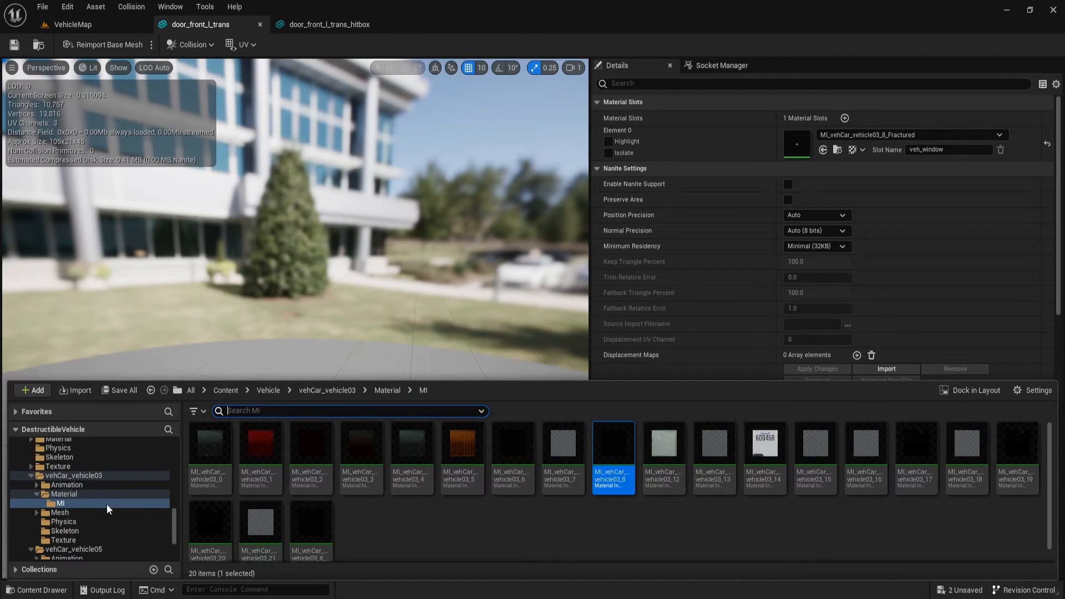
{"action": "scroll", "coordinate": [107, 504], "scroll_direction": "down", "scroll_amount": 10}
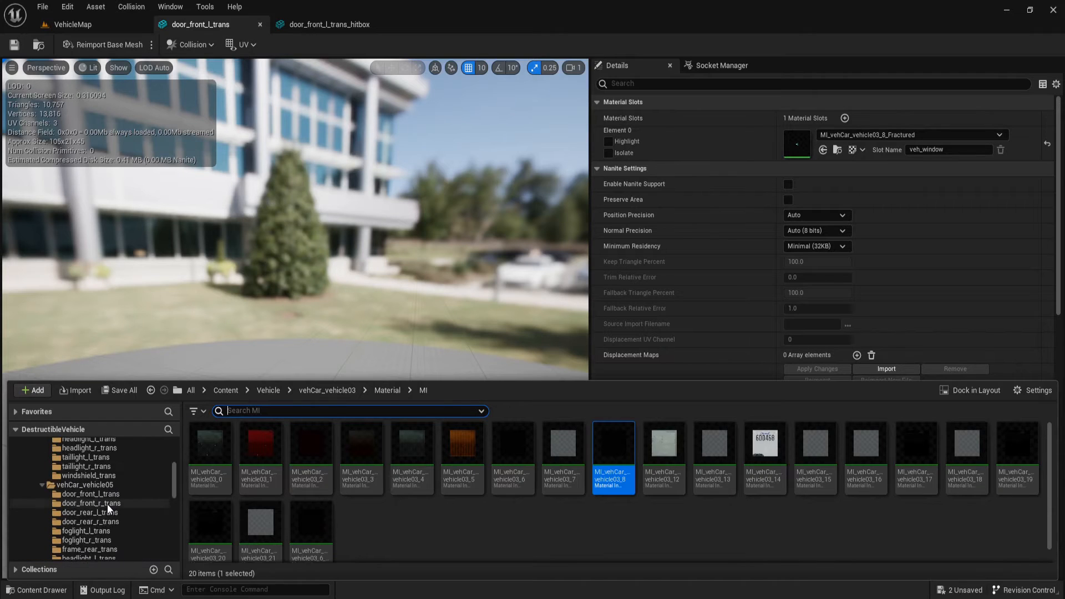
{"action": "scroll", "coordinate": [108, 504], "scroll_direction": "up", "scroll_amount": 8}
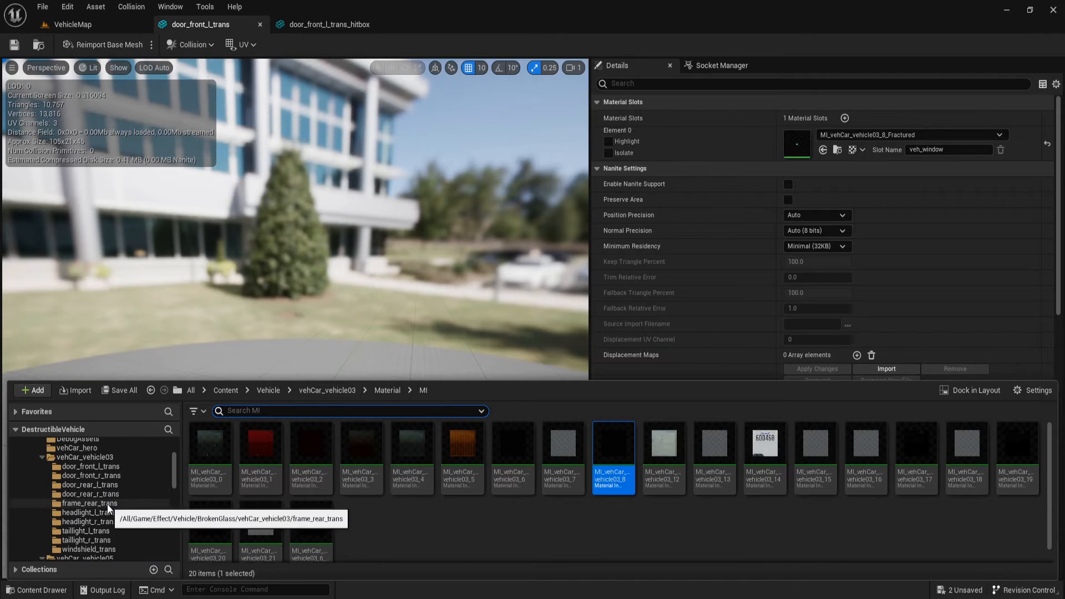
{"action": "left_click", "coordinate": [42, 456]}
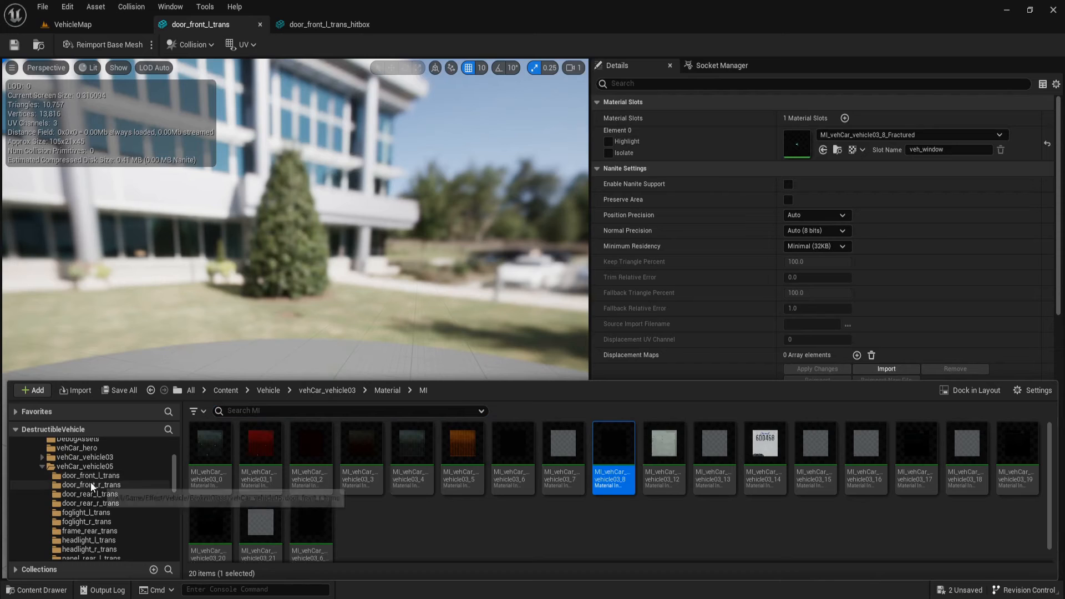
{"action": "left_click", "coordinate": [91, 484]}
{"action": "double_click", "coordinate": [209, 472]}
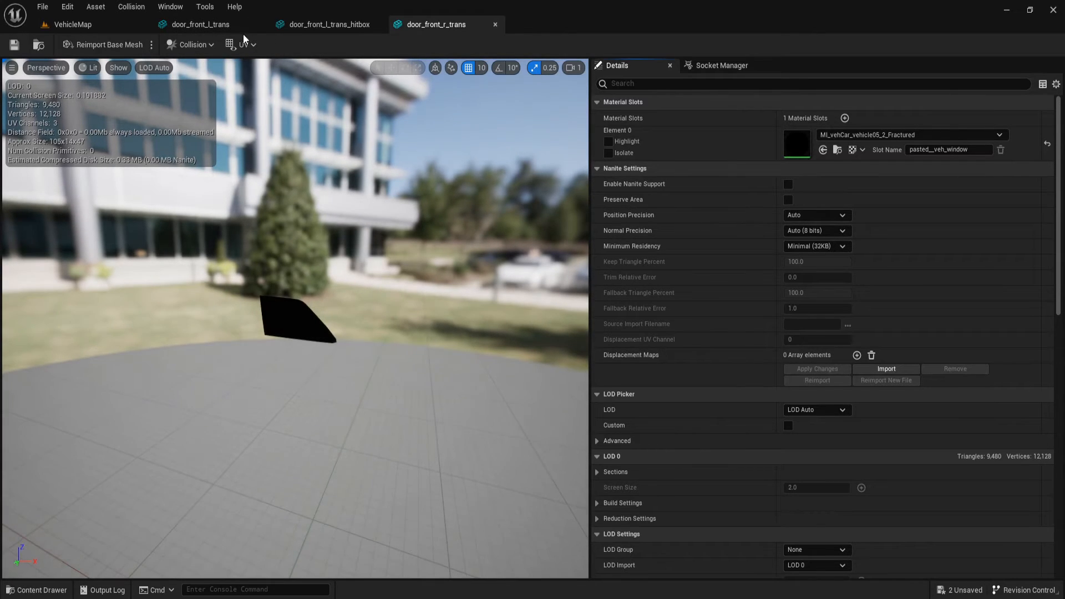
Assign vehicle03's MI_vehCar_vehicle03_8_Fractured material to the pasted__veh_window slot of vehicle05's door_front_r_trans mesh
{"action": "left_click", "coordinate": [232, 24]}
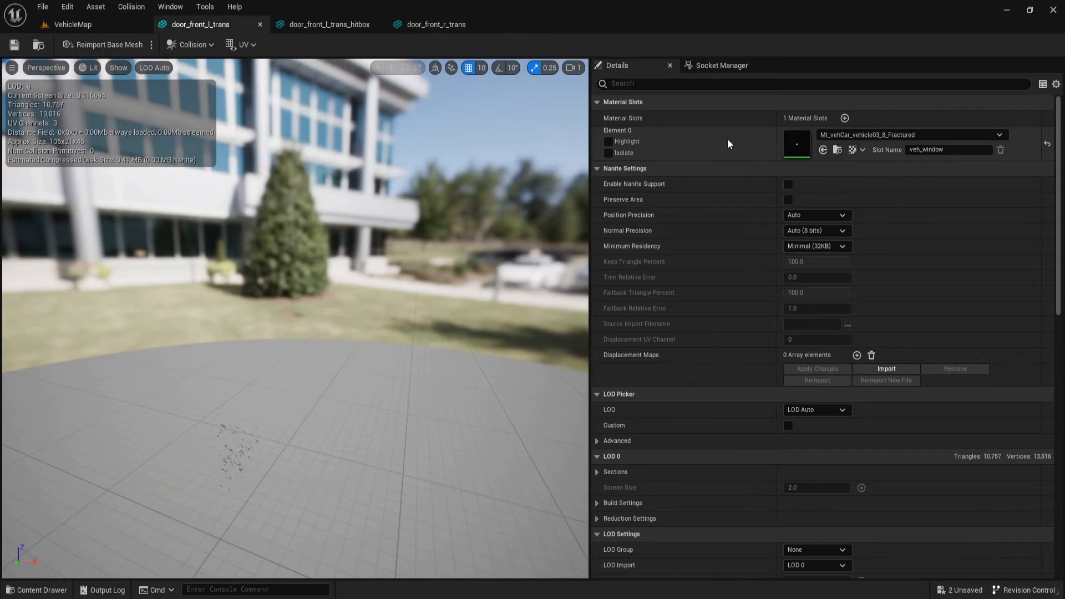
{"action": "left_click", "coordinate": [837, 149]}
{"action": "left_click", "coordinate": [431, 25]}
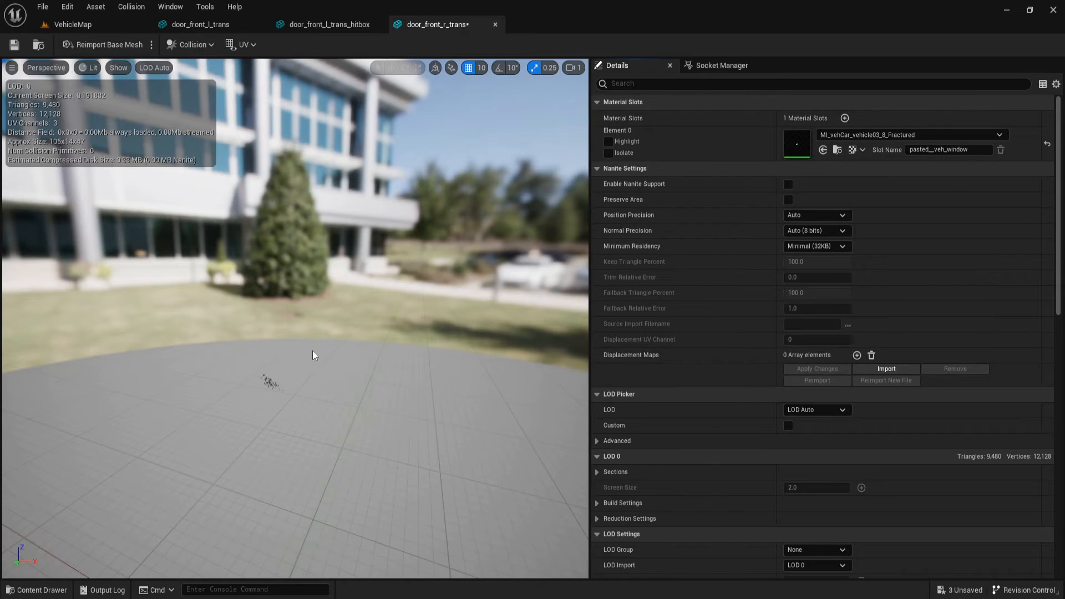
Locate door_front_r_trans in the content folders and open the neighbouring door_front_r_trans_hitbox static mesh
{"action": "key", "text": "ctrl+space"}
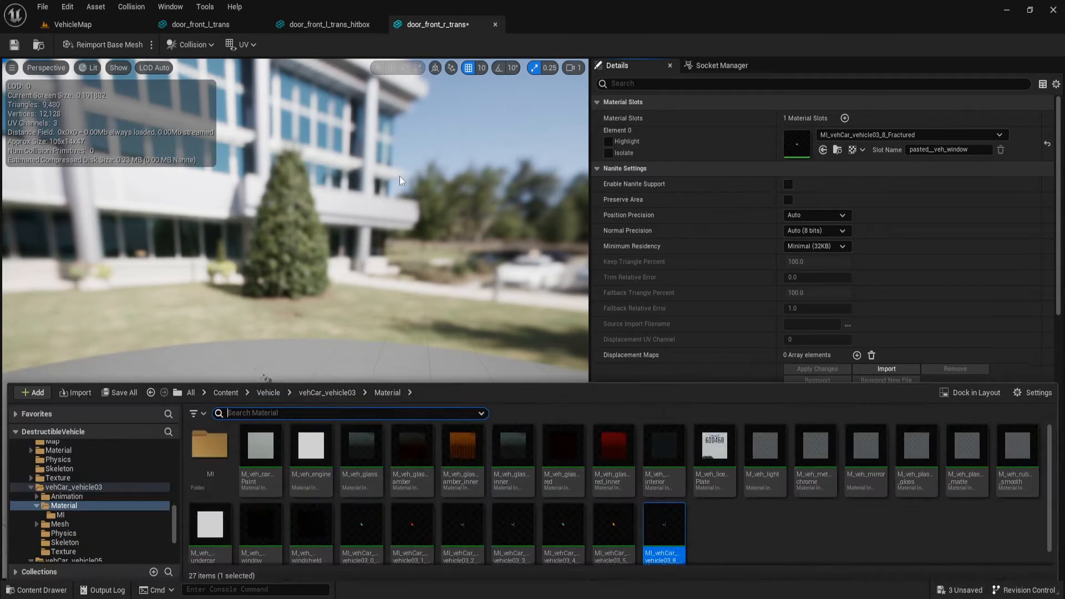
{"action": "left_click", "coordinate": [353, 183]}
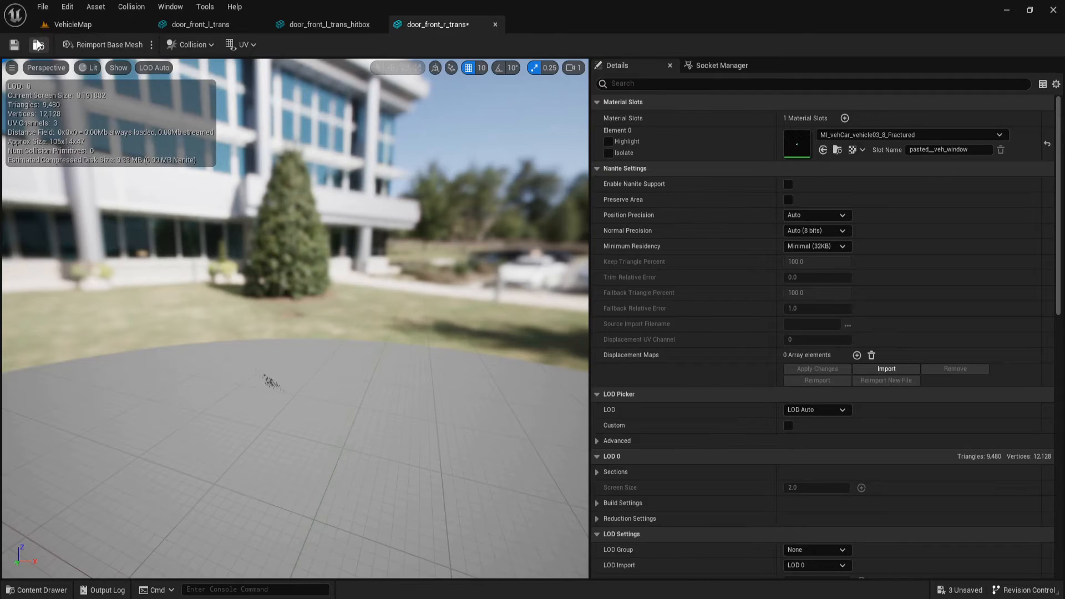
{"action": "left_click", "coordinate": [38, 45]}
{"action": "left_click", "coordinate": [266, 437]}
{"action": "double_click", "coordinate": [267, 436]}
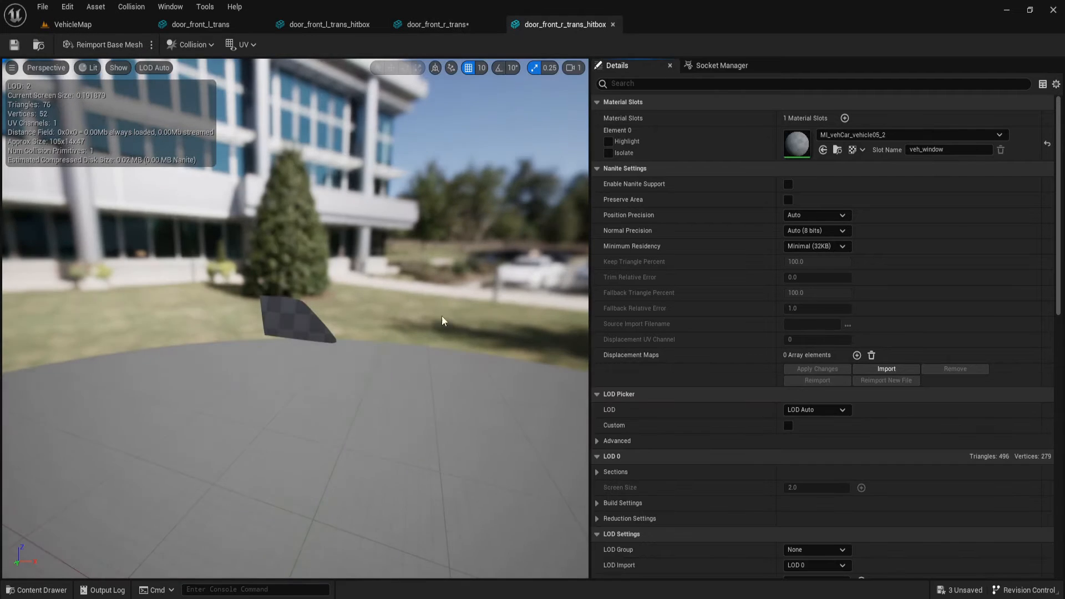
Assign vehicle03's MI_vehCar_vehicle03_8 material to the veh_window slot of vehicle05's door_front_r_trans_hitbox mesh and save it
{"action": "left_click", "coordinate": [328, 25]}
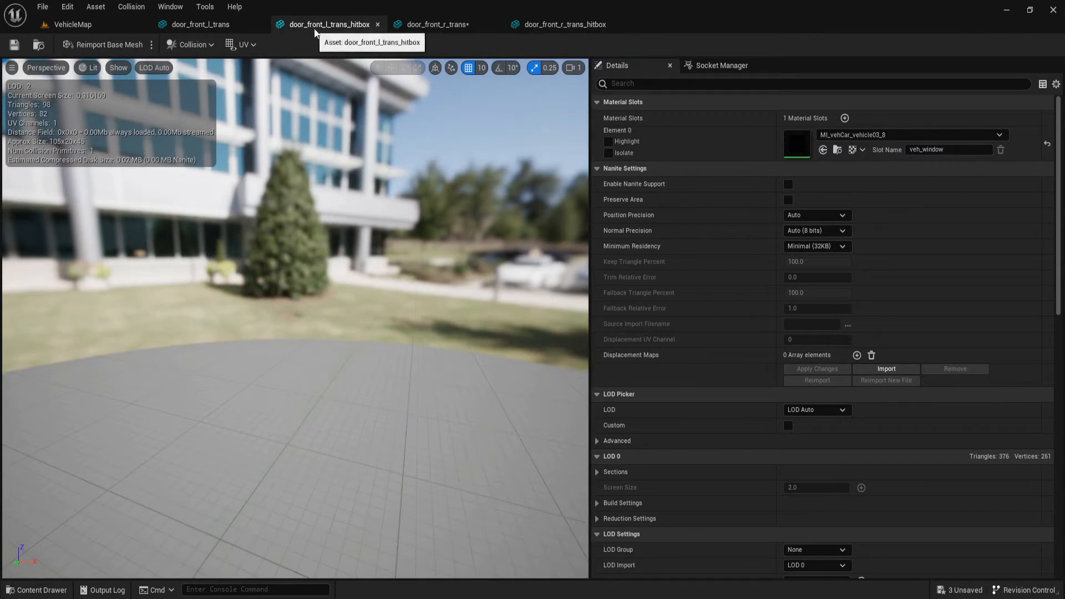
{"action": "left_click", "coordinate": [836, 152]}
{"action": "left_click", "coordinate": [566, 25]}
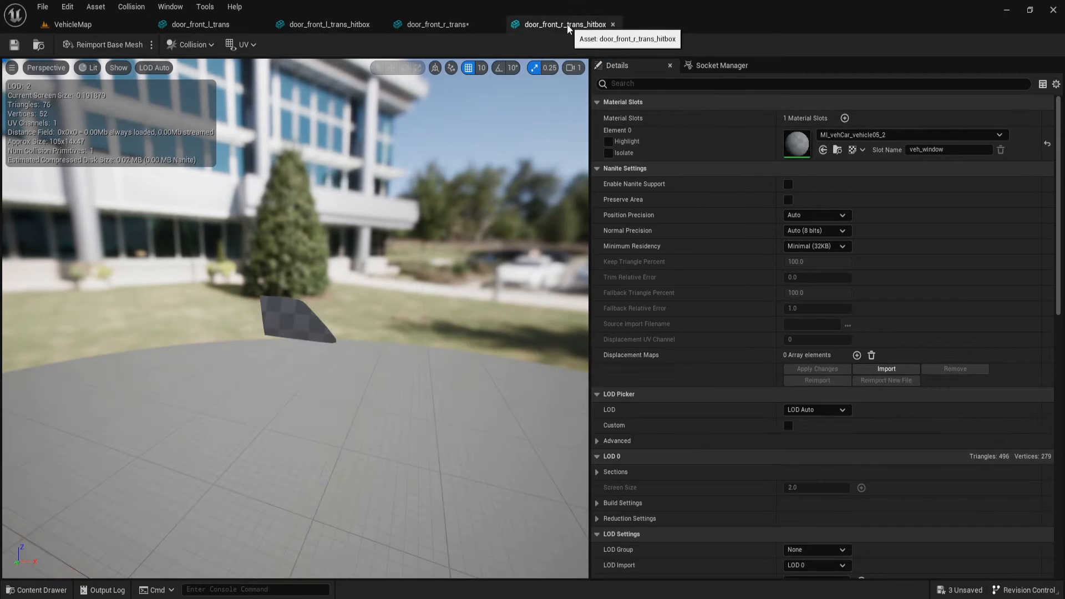
{"action": "left_click", "coordinate": [822, 150]}
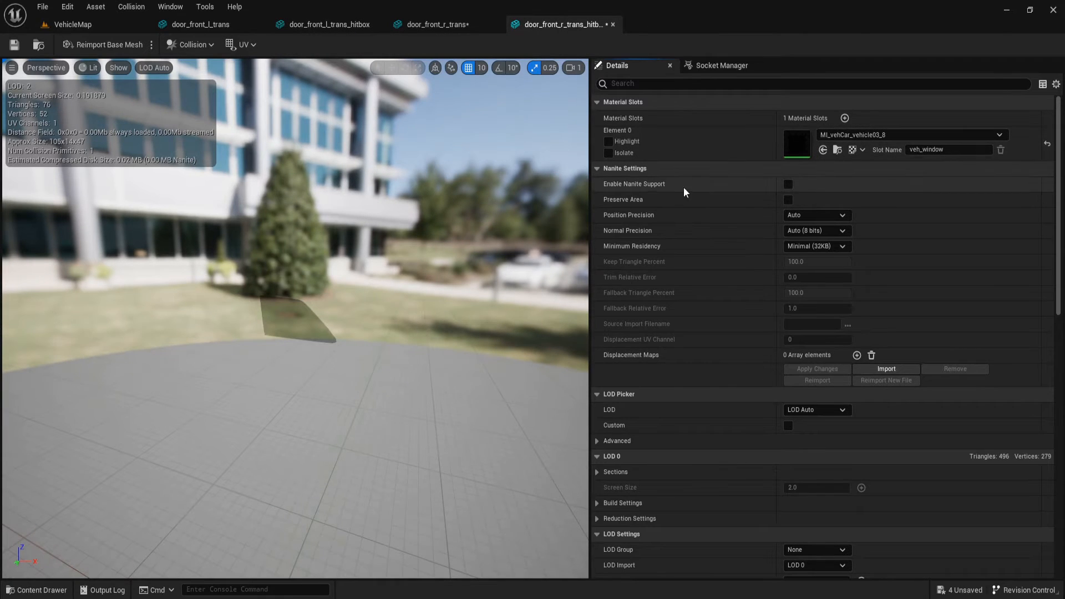
{"action": "left_click", "coordinate": [14, 44]}
{"action": "right_click_drag", "start_coordinate": [405, 309], "coordinate": [383, 297]}
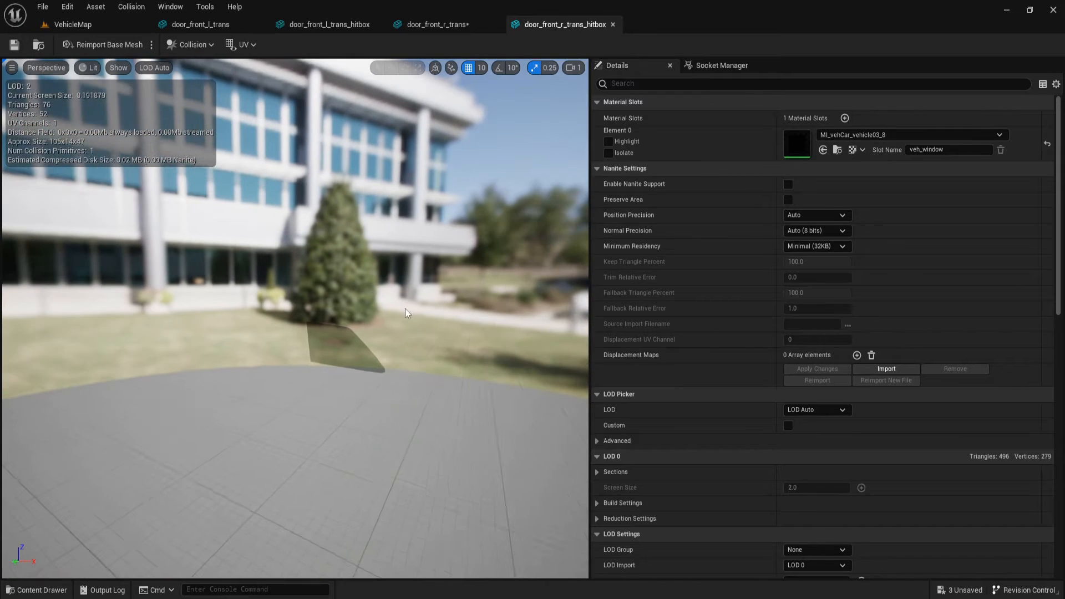
{"action": "scroll", "coordinate": [405, 308], "scroll_direction": "up", "scroll_amount": 3}
Open the door_rear_l_trans static mesh from the BrokenGlass/vehCar_vehicle05 folder
{"action": "key", "text": "ctrl+space"}
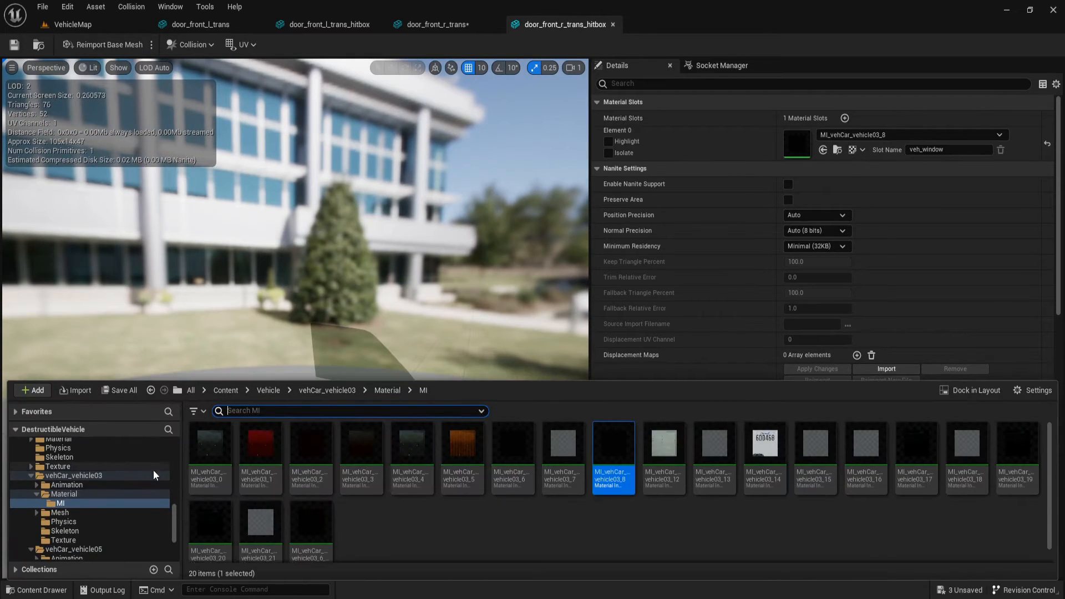
{"action": "left_click", "coordinate": [169, 204]}
{"action": "left_click", "coordinate": [38, 44]}
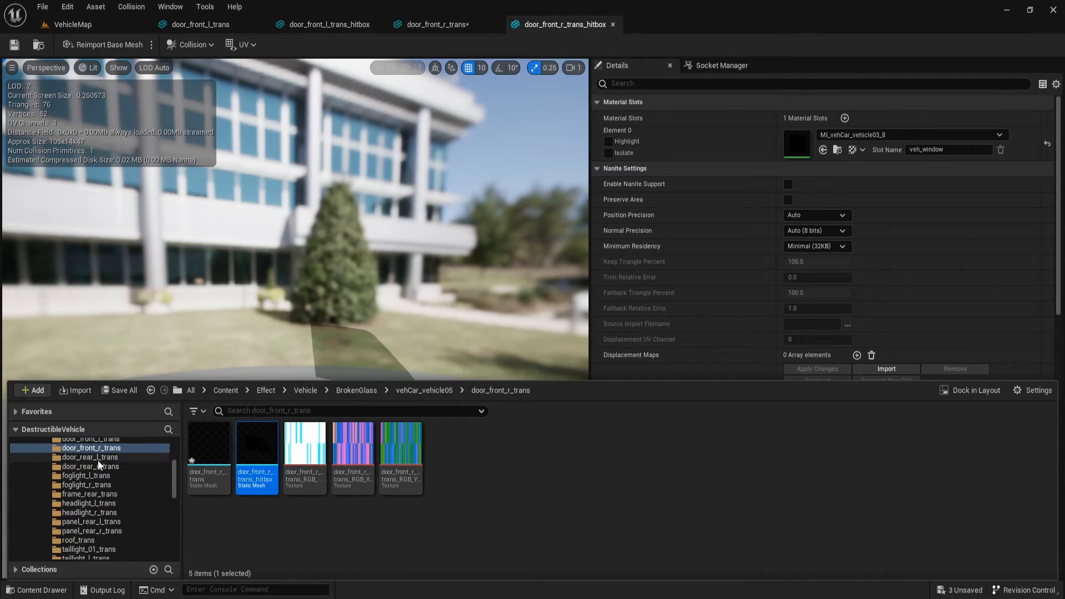
{"action": "left_click", "coordinate": [97, 459]}
{"action": "double_click", "coordinate": [218, 447]}
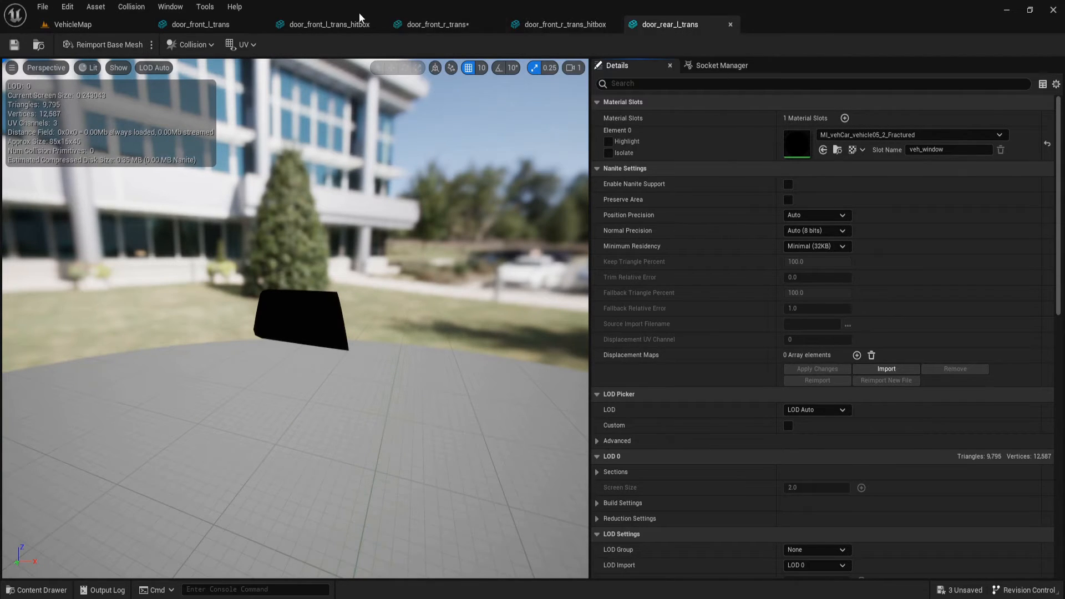
Find the fractured material used by vehicle03's door_front_l_trans mesh and copy its asset name, MI_vehCar_vehicle03_8_Fractured
{"action": "left_click", "coordinate": [205, 19]}
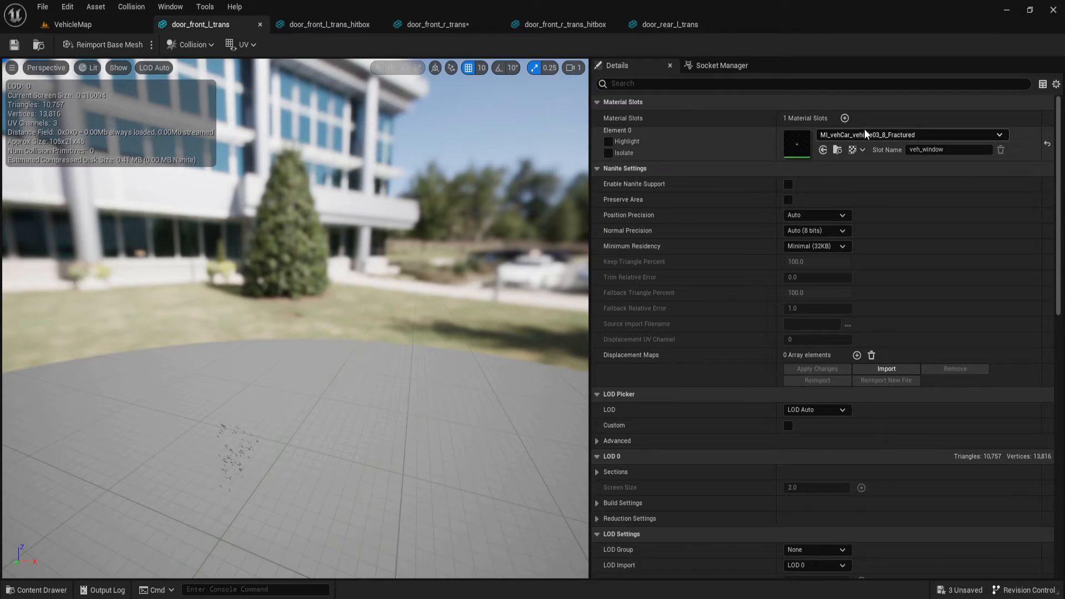
{"action": "left_click", "coordinate": [837, 150]}
{"action": "scroll", "coordinate": [700, 497], "scroll_direction": "down", "scroll_amount": 1}
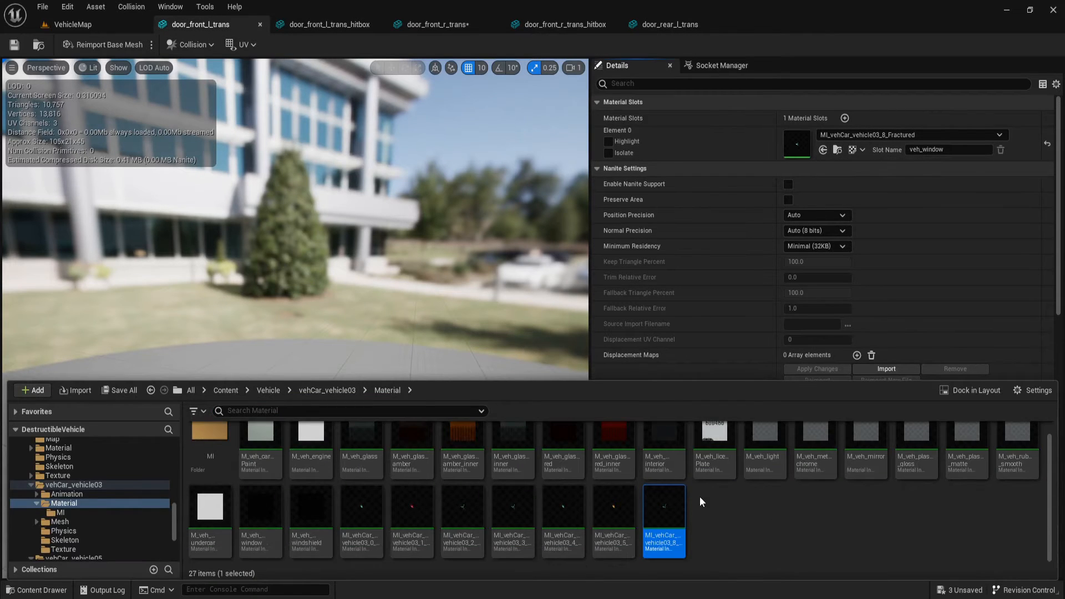
{"action": "key", "text": "F2"}
{"action": "key", "text": "ctrl+c"}
Search for the copied name MI_vehCar_vehicle03_8_Fractured and assign that material to the veh_window slot of vehicle05's door_rear_l_trans mesh
{"action": "left_click", "coordinate": [670, 22]}
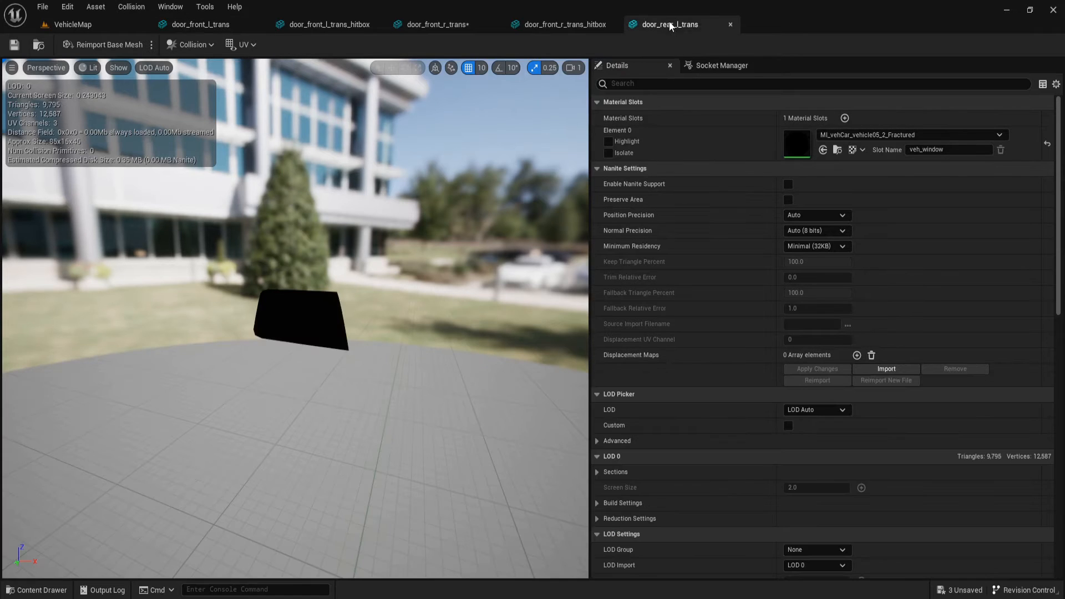
{"action": "left_click", "coordinate": [837, 151]}
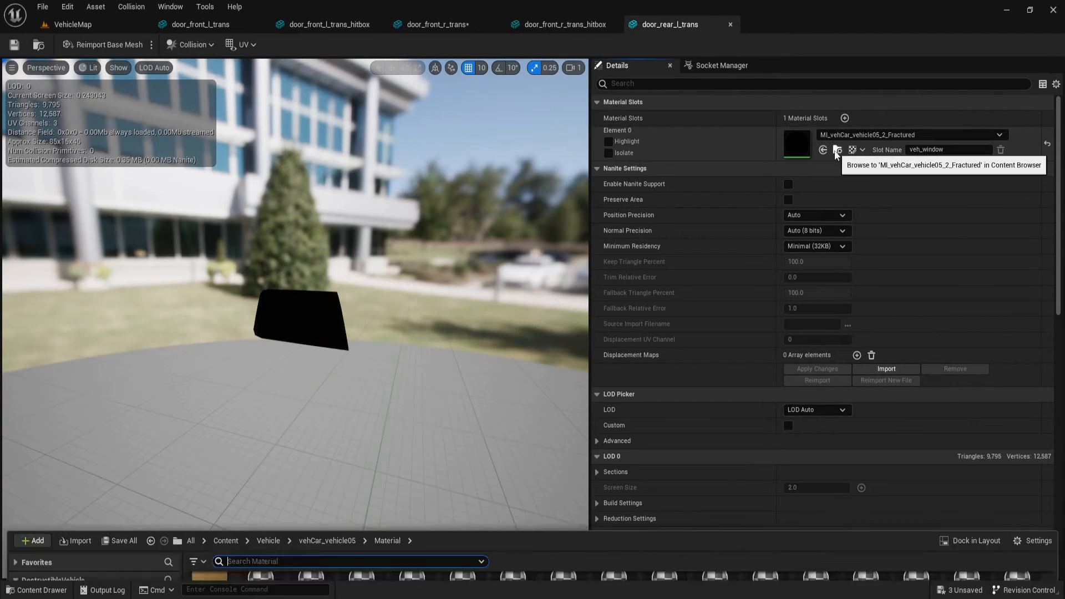
{"action": "left_click", "coordinate": [848, 136]}
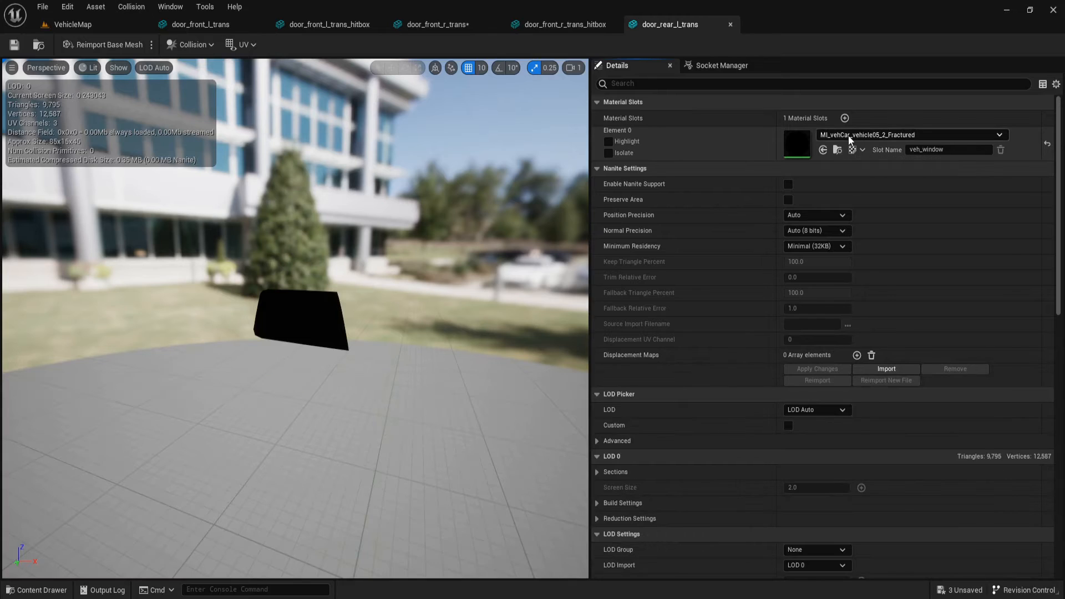
{"action": "key", "text": "ctrl+v"}
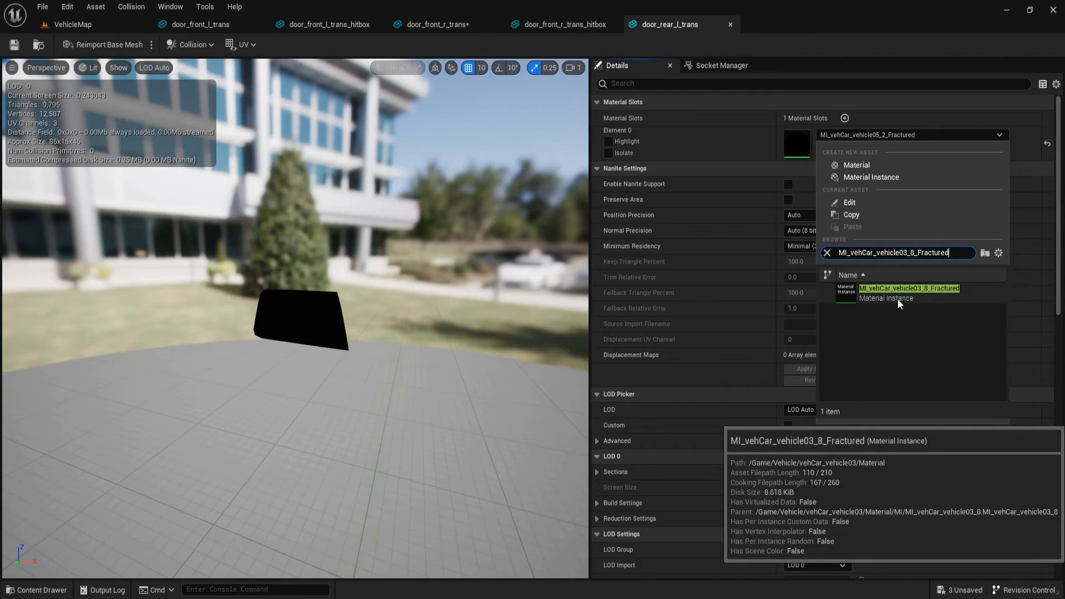
{"action": "left_click", "coordinate": [898, 298]}
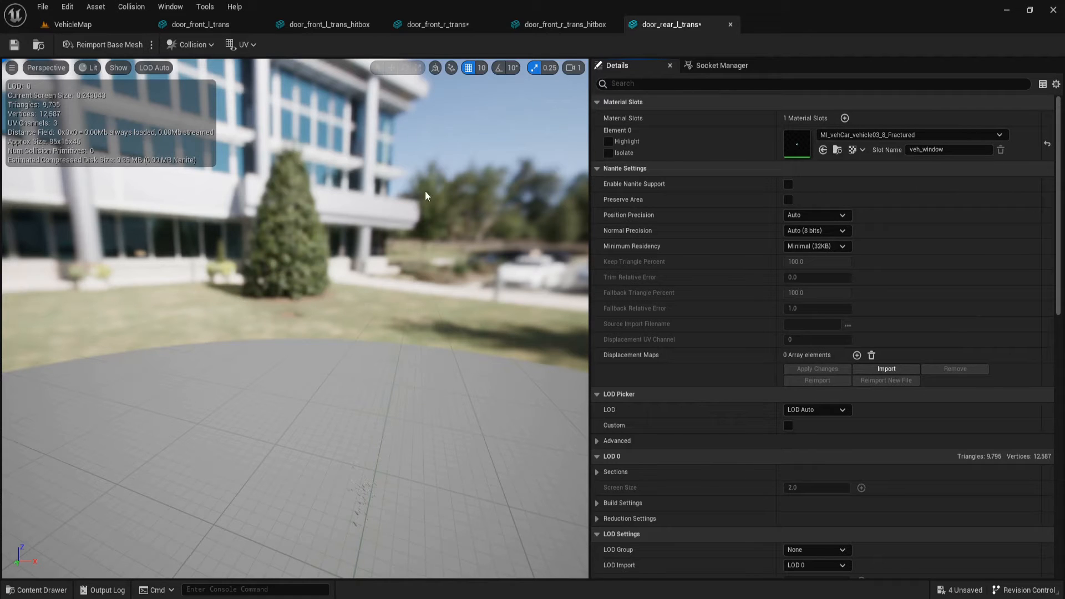
Open the door_rear_l_trans_hitbox static mesh from vehicle05's door_rear_l_trans folder
{"action": "key", "text": "ctrl+space"}
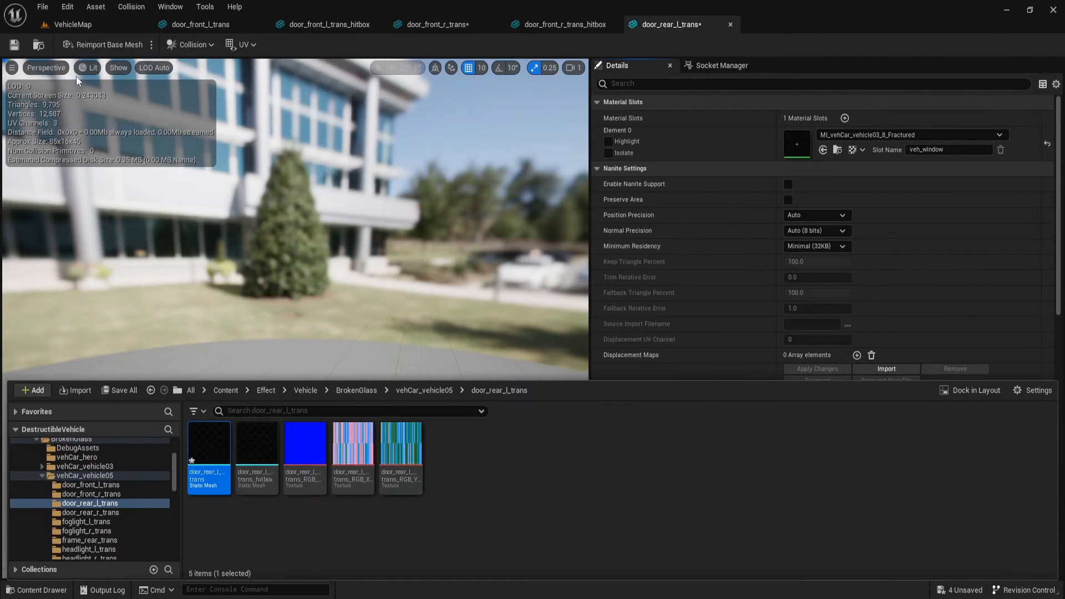
{"action": "double_click", "coordinate": [272, 483]}
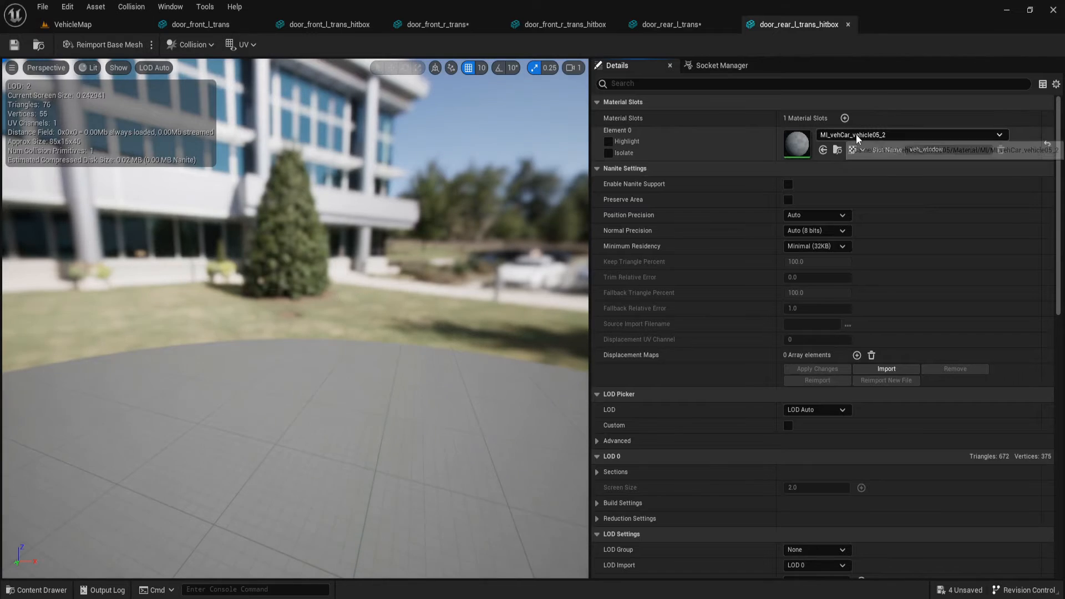
Assign MI_vehCar_vehicle03_8 from vehicle03's Material/MI folder to the veh_window slot of vehicle05's door_rear_l_trans_hitbox mesh
{"action": "left_click", "coordinate": [856, 134]}
{"action": "type", "text": "MI_vehCar_vehicle03_8_Fractured"}
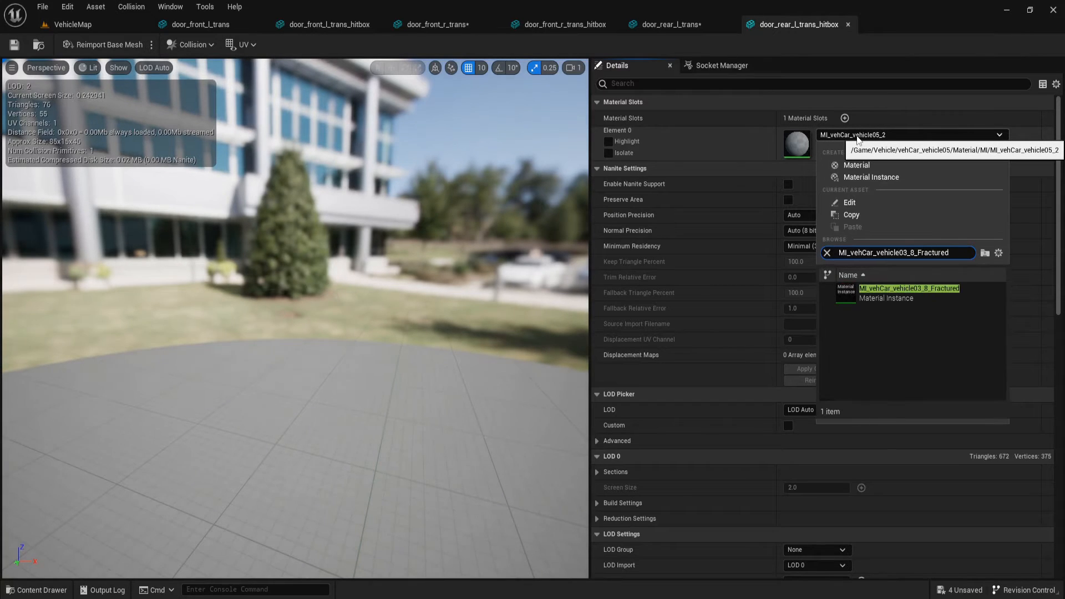
{"action": "key", "text": "BackSpace"}
{"action": "key", "text": "BackSpace"}
{"action": "key", "text": "BackSpace"}
{"action": "key", "text": "BackSpace"}
{"action": "key", "text": "BackSpace"}
{"action": "key", "text": "BackSpace"}
{"action": "key", "text": "BackSpace"}
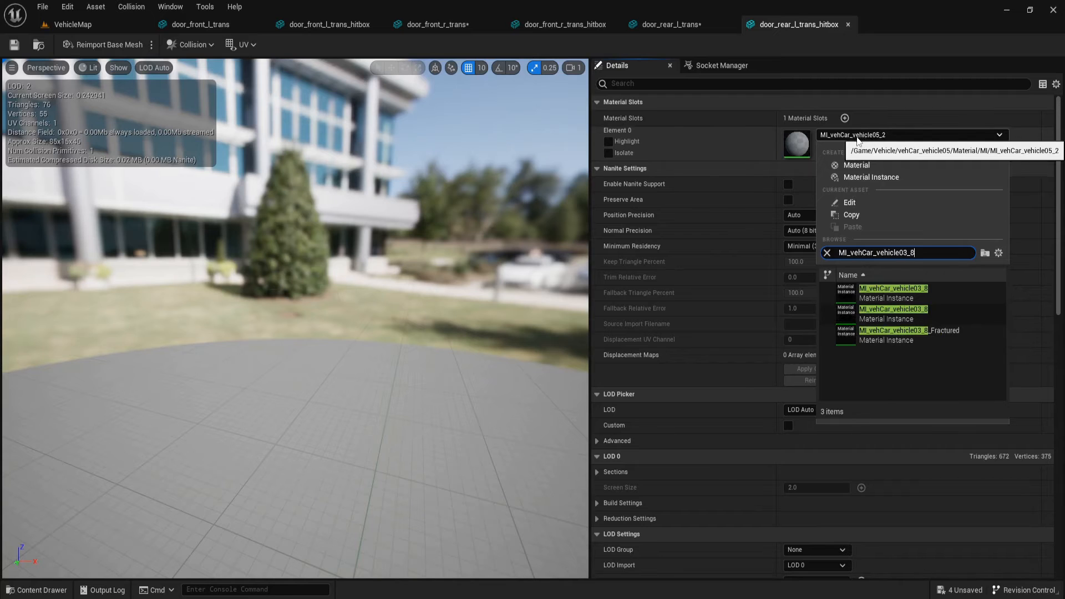
{"action": "mouse_move", "coordinate": [916, 314]}
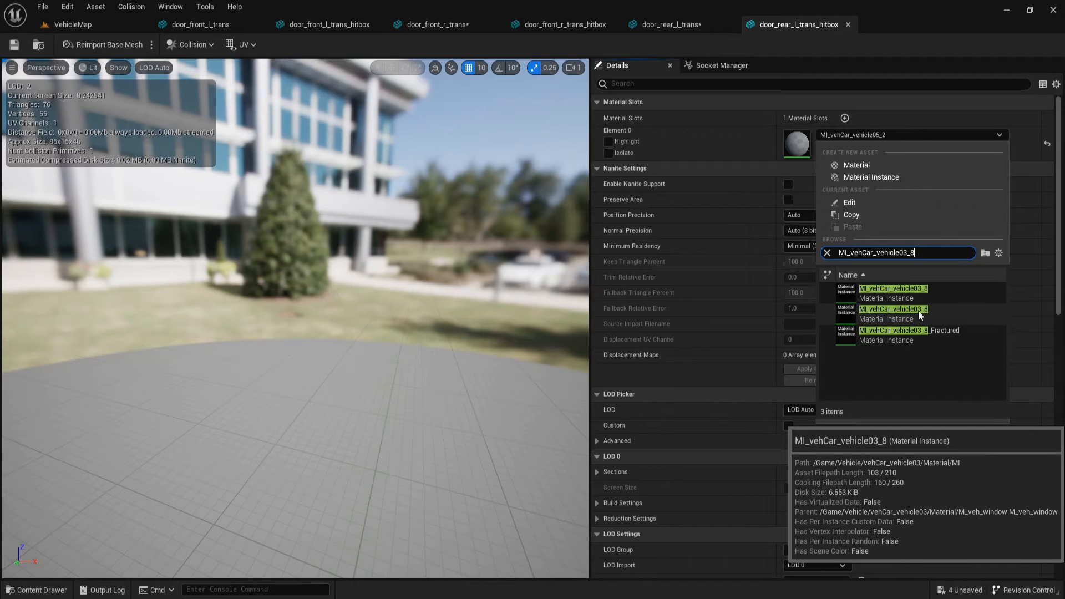
{"action": "mouse_move", "coordinate": [918, 294]}
{"action": "left_click", "coordinate": [918, 314]}
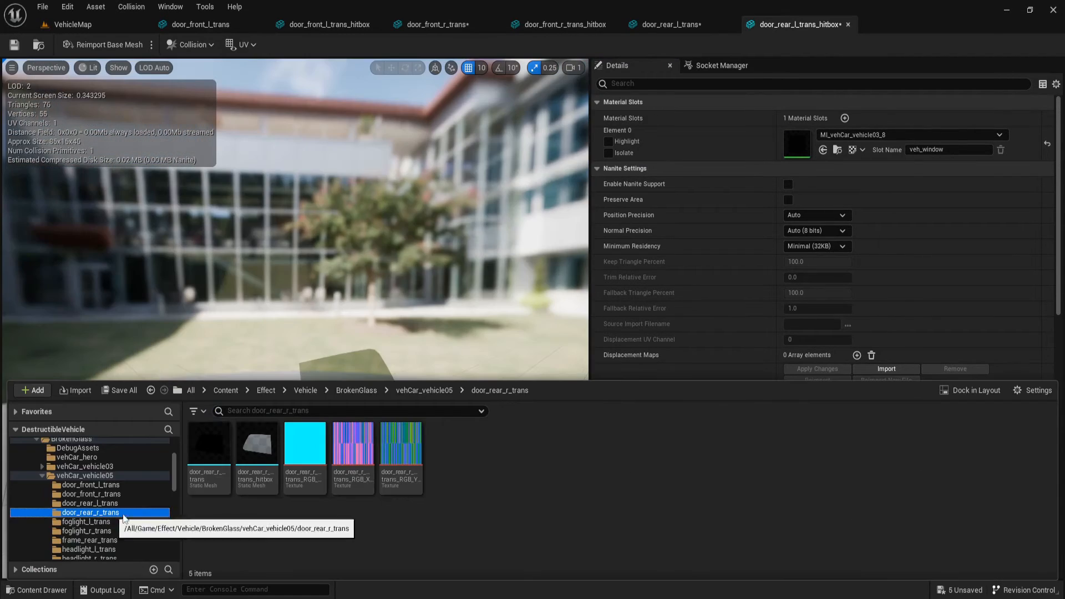
Open vehicle05's door_rear_r_trans mesh and assign MI_vehCar_vehicle03_8_Fractured to its veh_window slot
{"action": "double_click", "coordinate": [210, 456]}
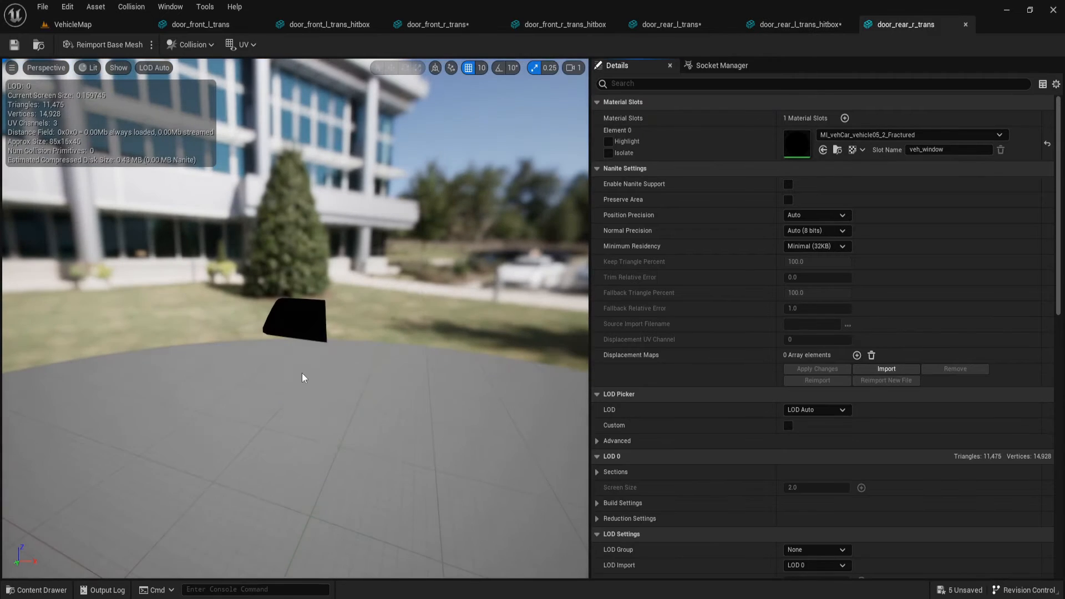
{"action": "scroll", "coordinate": [302, 373], "scroll_direction": "up", "scroll_amount": 3}
{"action": "left_click", "coordinate": [860, 135]}
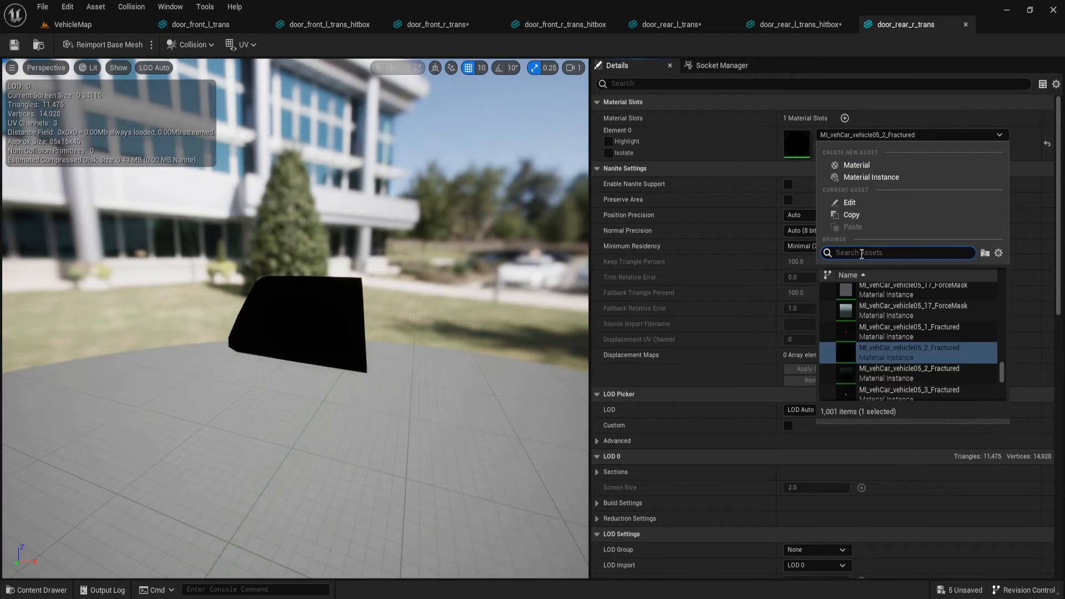
{"action": "type", "text": "MI_vehCar_vehicle03_8_Fractured"}
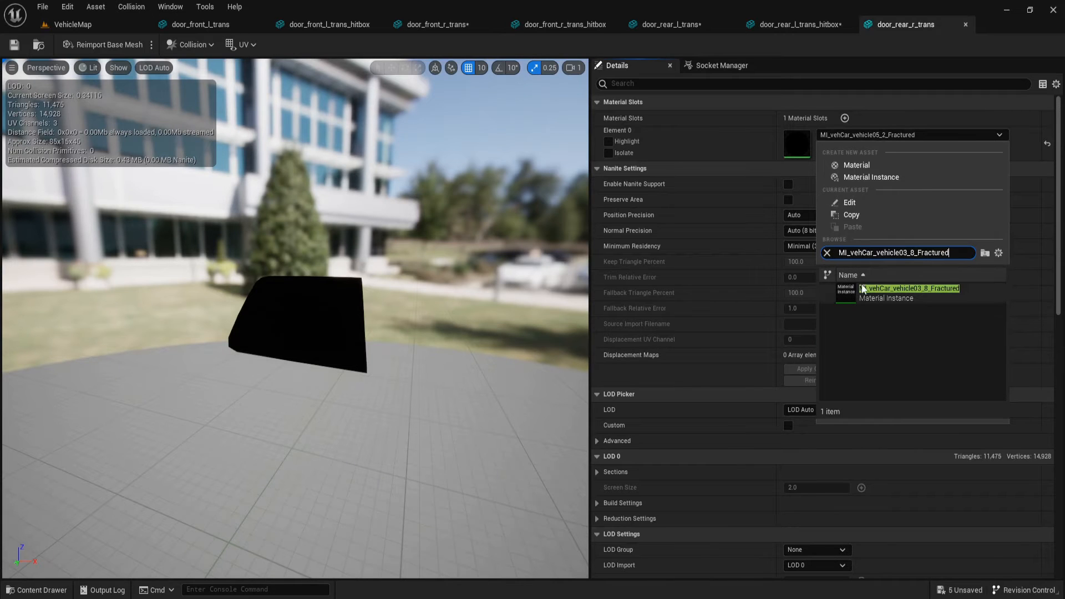
{"action": "left_click", "coordinate": [864, 288]}
Open the door_rear_r_trans_hitbox mesh and assign the non-fractured MI_vehCar_vehicle03_8 material to its veh_window slot
{"action": "key", "text": "ctrl+space"}
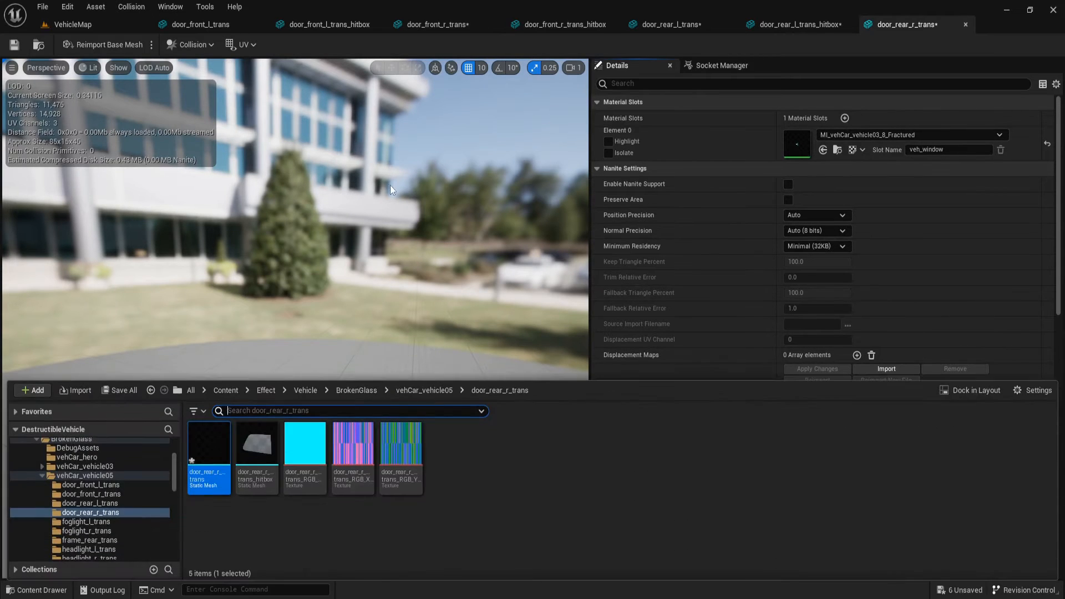
{"action": "double_click", "coordinate": [257, 458]}
{"action": "left_click", "coordinate": [851, 138]}
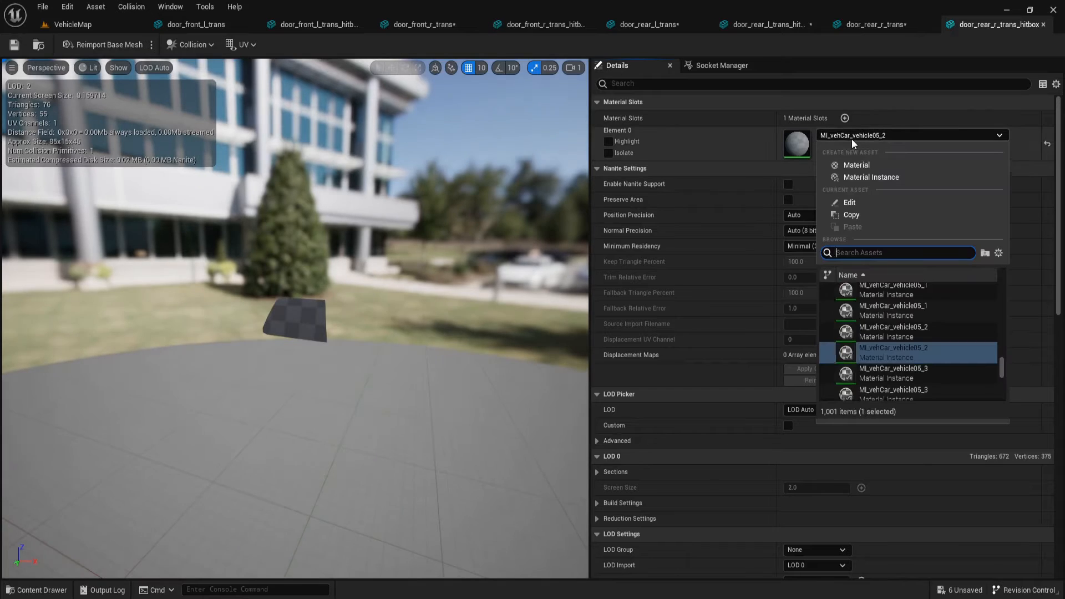
{"action": "type", "text": "MI_vehCar_vehicle03_8_Fractured"}
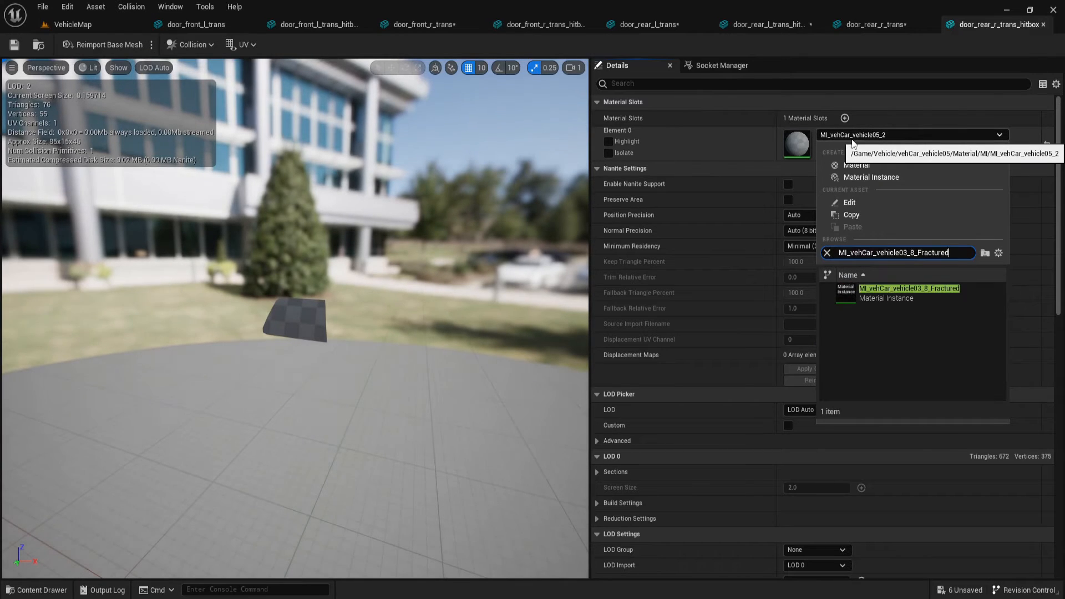
{"action": "key", "text": "BackSpace"}
{"action": "key", "text": "BackSpace"}
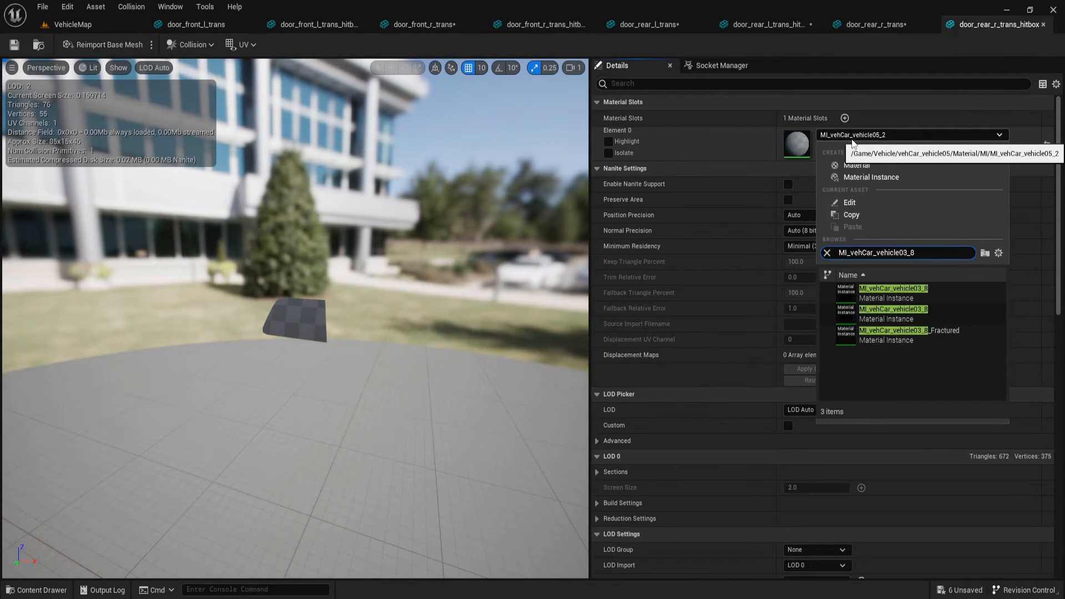
{"action": "left_click", "coordinate": [931, 311]}
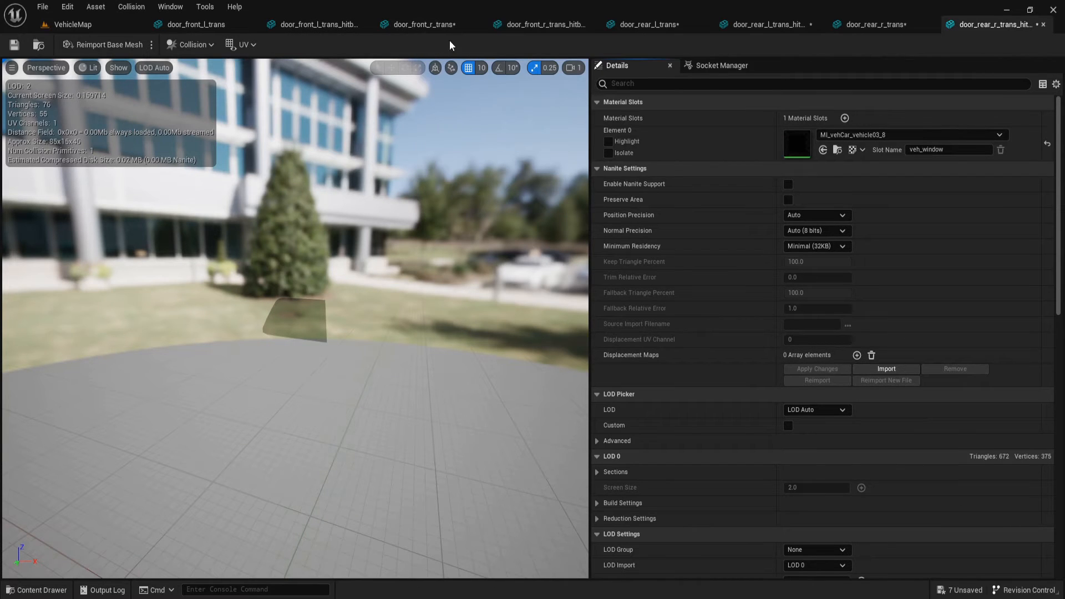
Close the editors of the front-right, rear-left and rear-right door meshes and their hitboxes, keeping the door_front_l_trans pair open
{"action": "left_click", "coordinate": [477, 24]}
{"action": "left_click", "coordinate": [494, 25]}
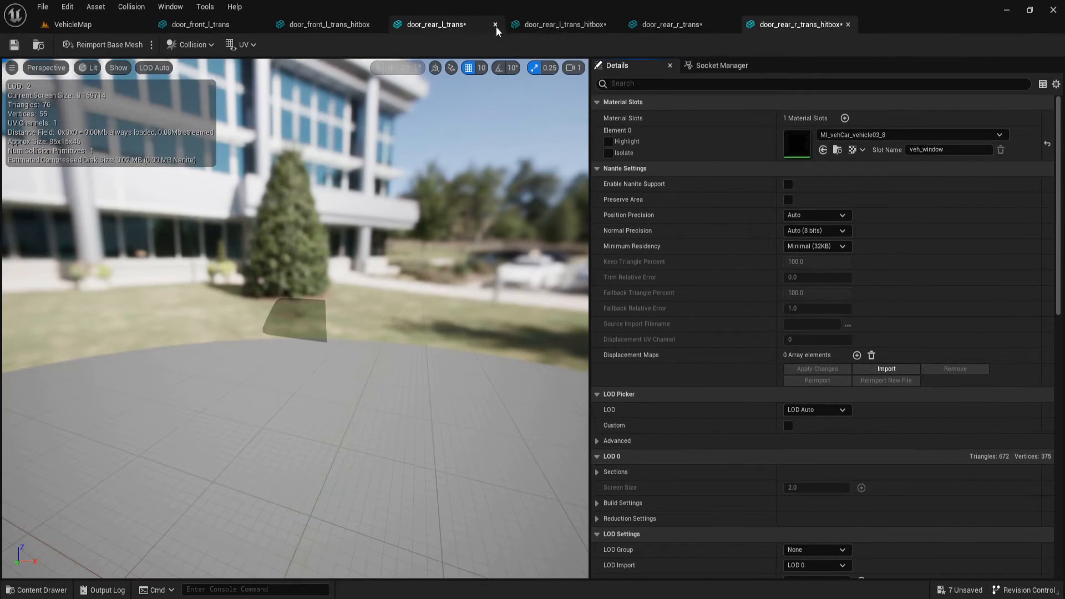
{"action": "left_click", "coordinate": [495, 25]}
{"action": "left_click", "coordinate": [496, 24]}
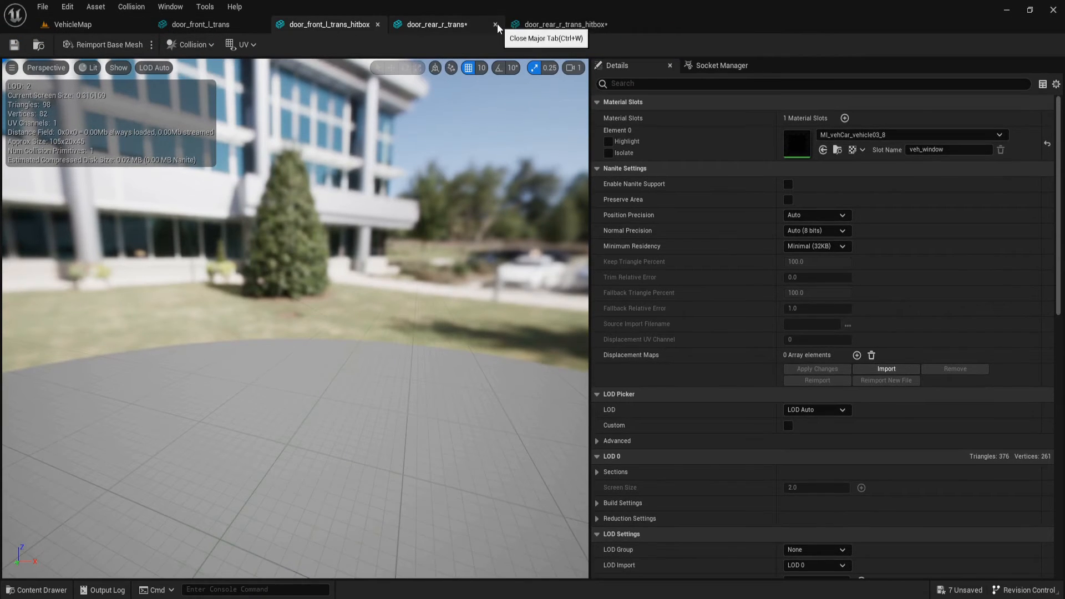
{"action": "left_click", "coordinate": [497, 24]}
{"action": "left_click", "coordinate": [497, 24]}
Open vehicle05's foglight_l_trans and foglight_l_trans_hitbox meshes to check their material slots
{"action": "key", "text": "ctrl+space"}
{"action": "scroll", "coordinate": [102, 498], "scroll_direction": "down", "scroll_amount": 2}
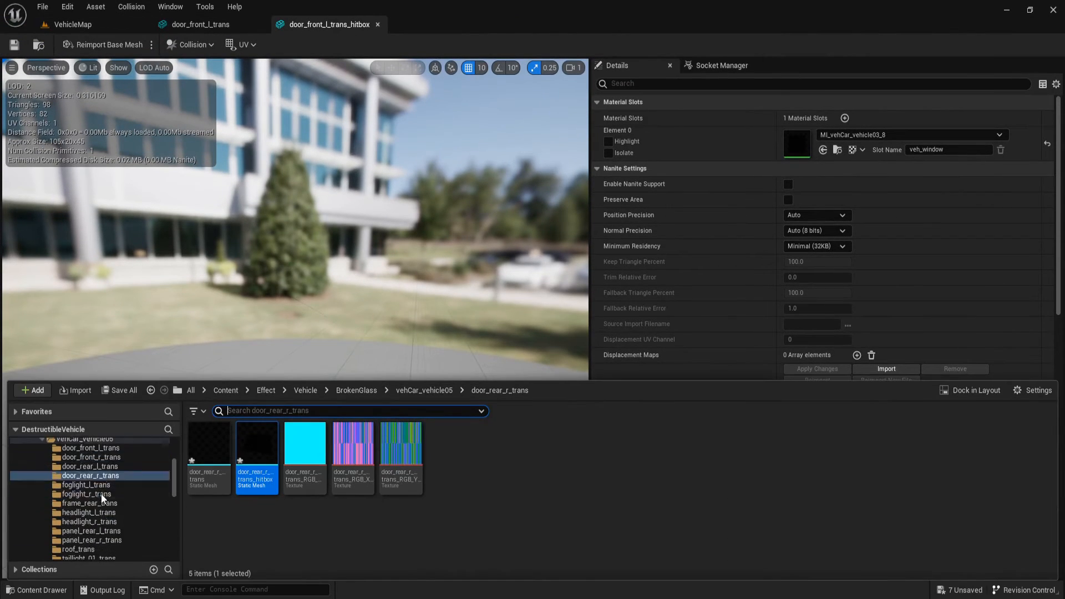
{"action": "left_click", "coordinate": [110, 465]}
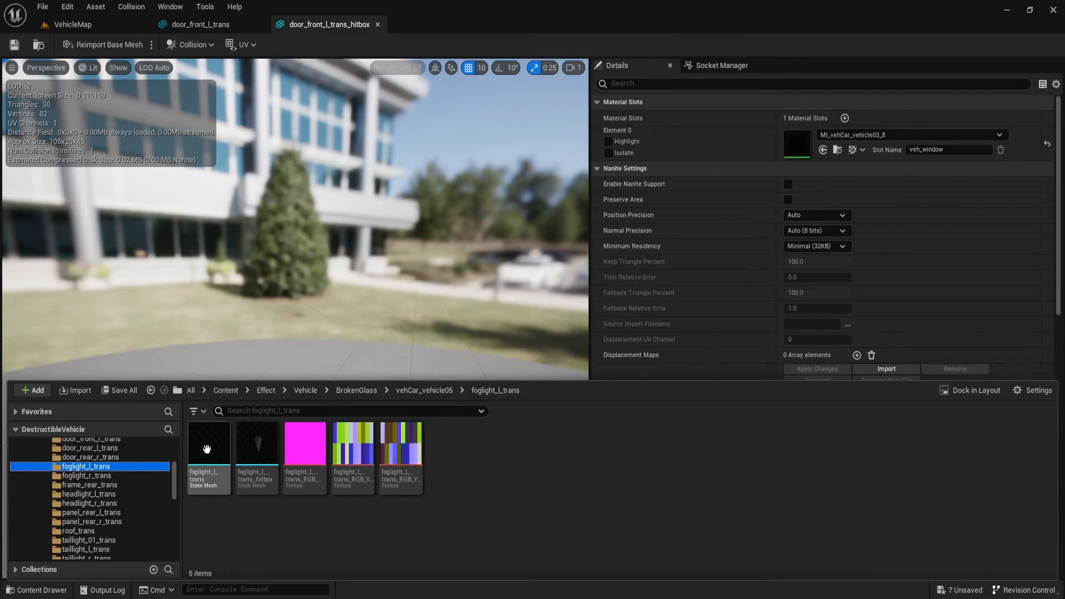
{"action": "double_click", "coordinate": [206, 448]}
{"action": "key", "text": "ctrl+space"}
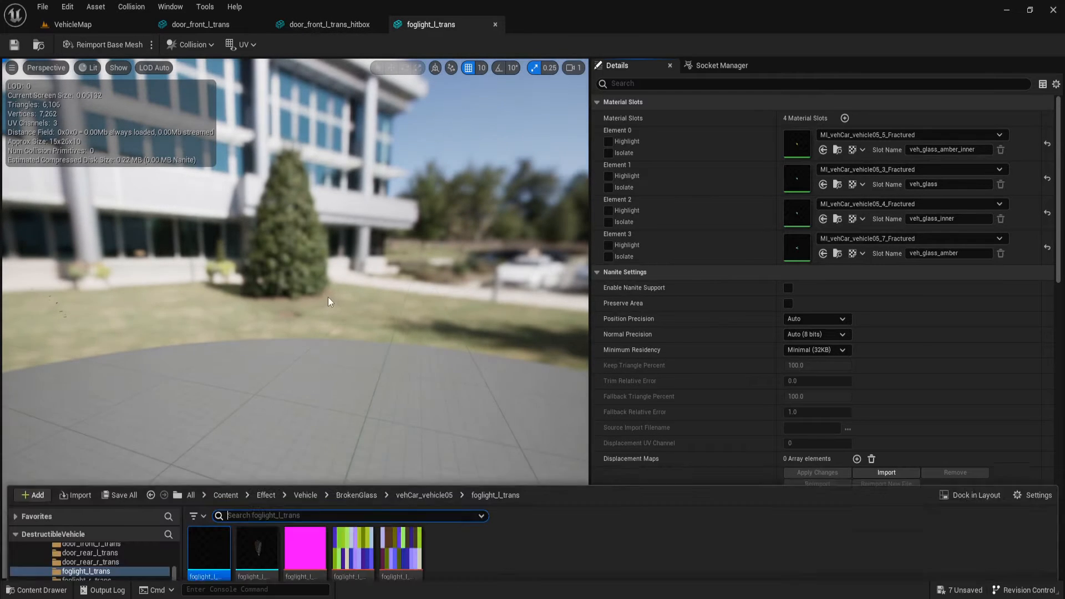
{"action": "double_click", "coordinate": [256, 459]}
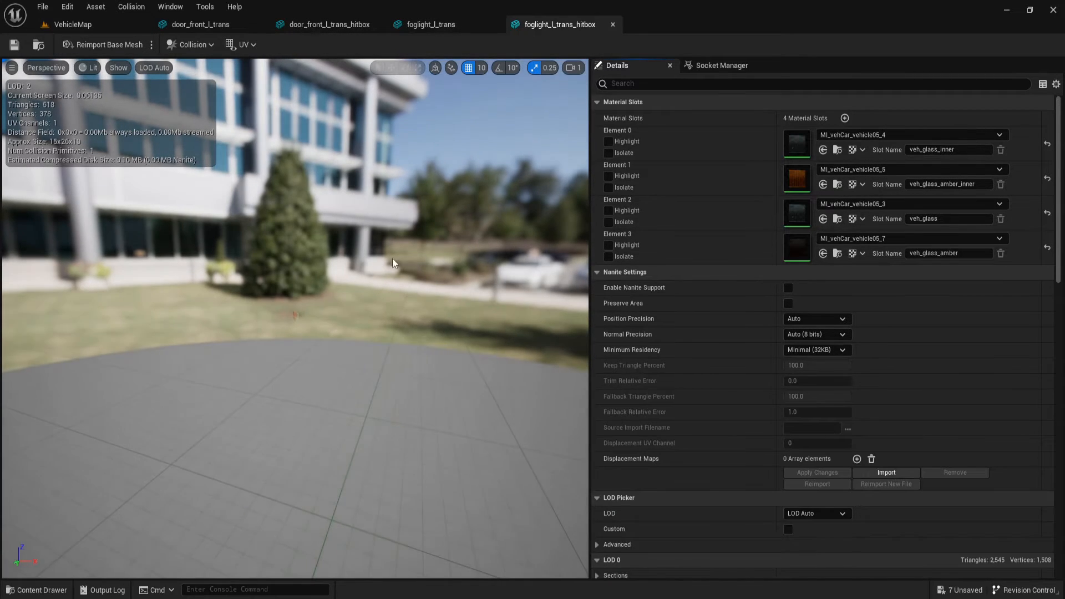
Open vehicle05's frame_rear_trans mesh and assign MI_vehCar_vehicle03_8_Fractured to its veh_window slot
{"action": "key", "text": "ctrl+space"}
{"action": "left_click", "coordinate": [132, 475]}
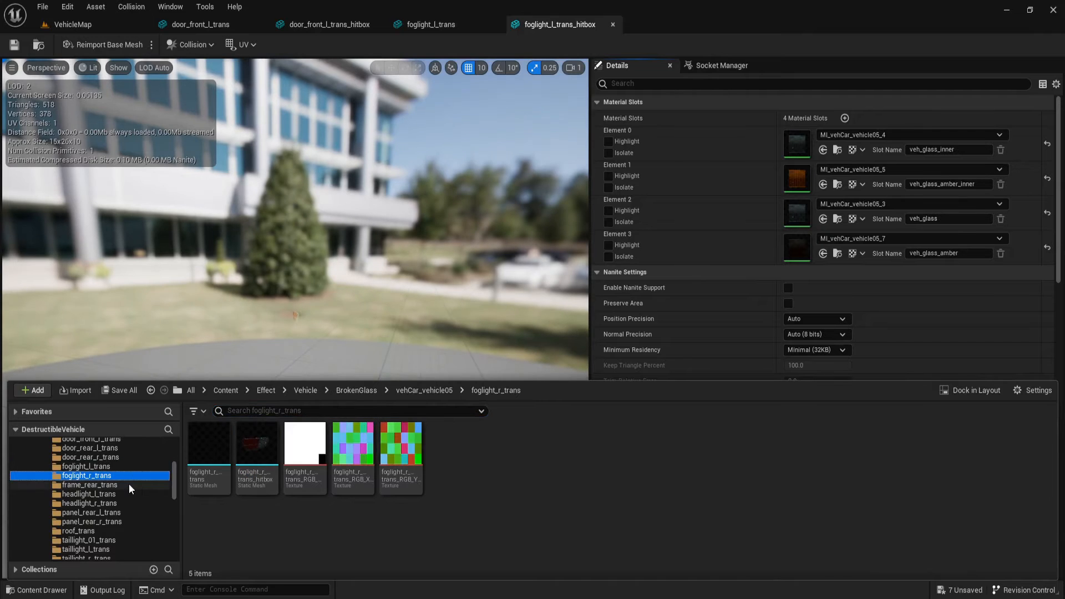
{"action": "left_click", "coordinate": [129, 484]}
{"action": "double_click", "coordinate": [209, 453]}
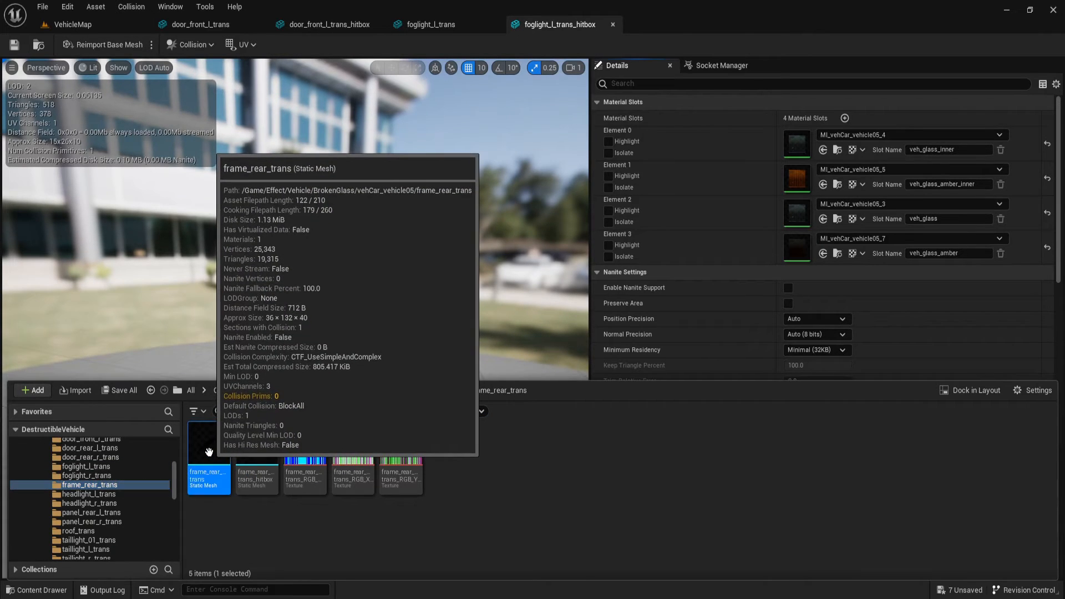
{"action": "key", "text": "a"}
{"action": "right_click_drag", "start_coordinate": [264, 329], "coordinate": [419, 329]}
{"action": "key", "text": "w"}
{"action": "key", "text": "a"}
{"action": "key", "text": "d"}
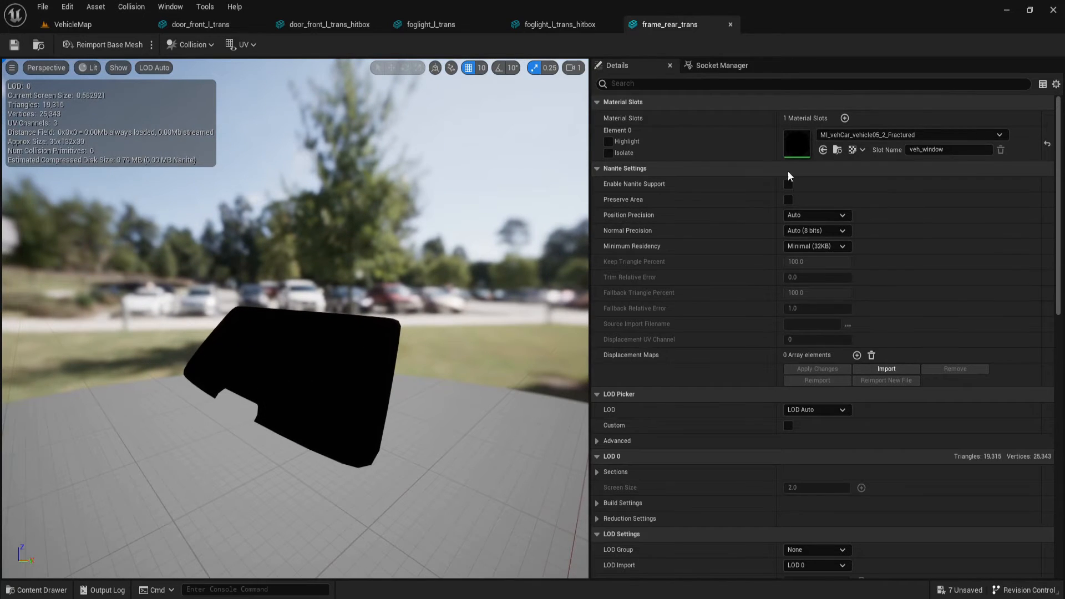
{"action": "left_click", "coordinate": [837, 136]}
{"action": "type", "text": "MI_vehCar_vehicle03_8_Fractured"}
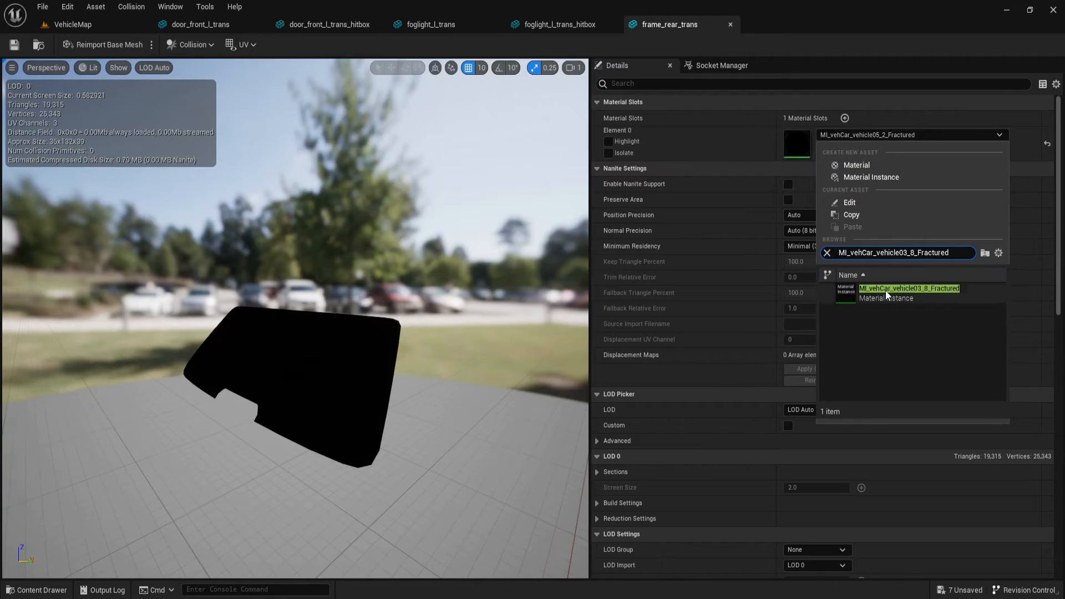
{"action": "left_click", "coordinate": [885, 291]}
Open the frame_rear_trans_hitbox mesh and assign the non-fractured MI_vehCar_vehicle03_8 material to its veh_window slot
{"action": "key", "text": "ctrl+space"}
{"action": "double_click", "coordinate": [257, 444]}
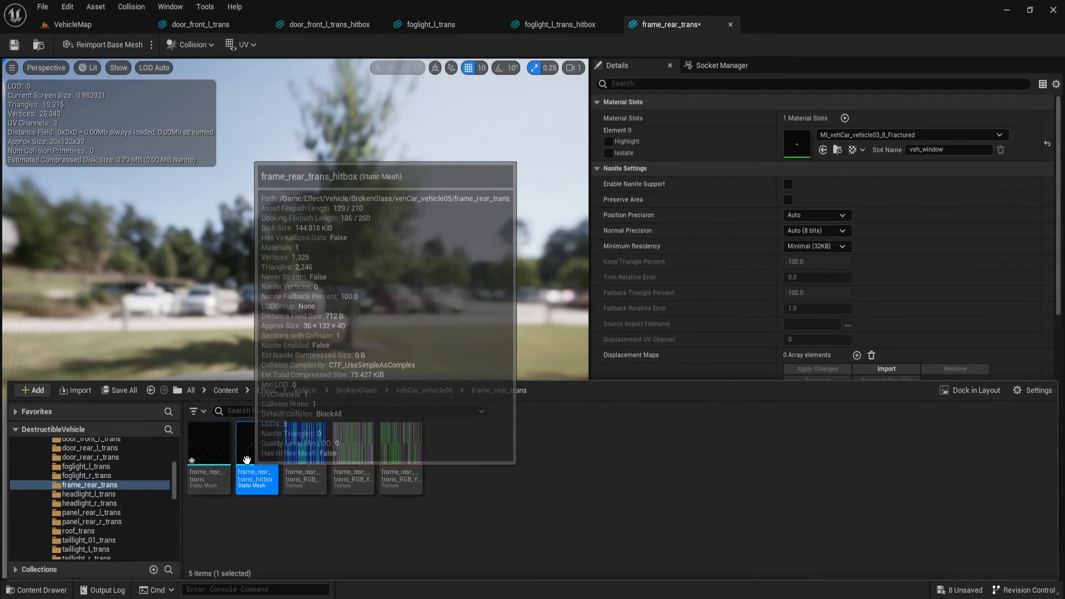
{"action": "left_click", "coordinate": [865, 134]}
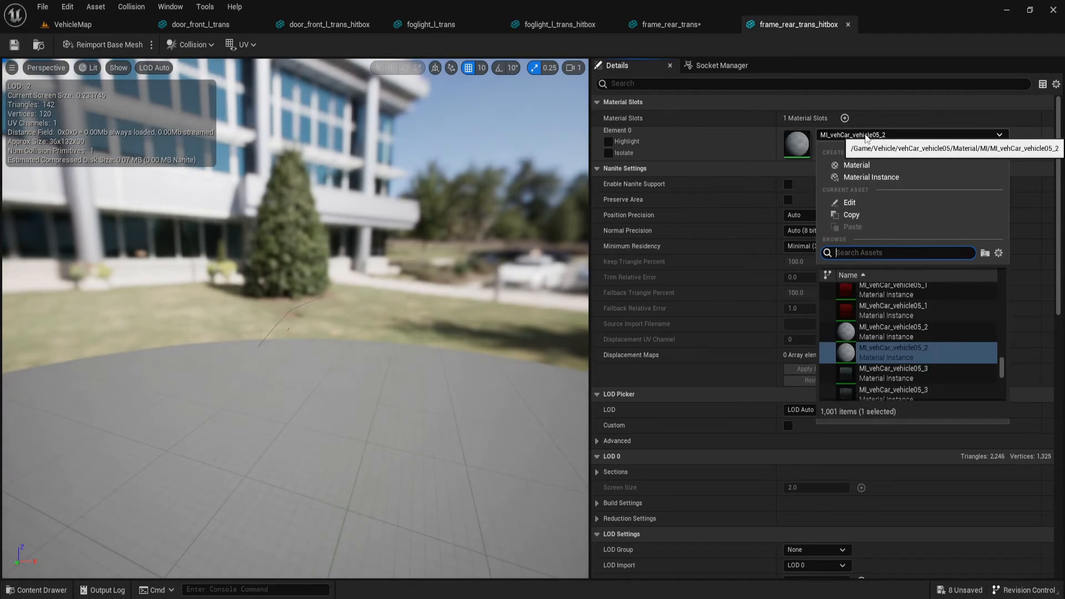
{"action": "type", "text": "MI_vehCar_vehicle03_8_Fractured"}
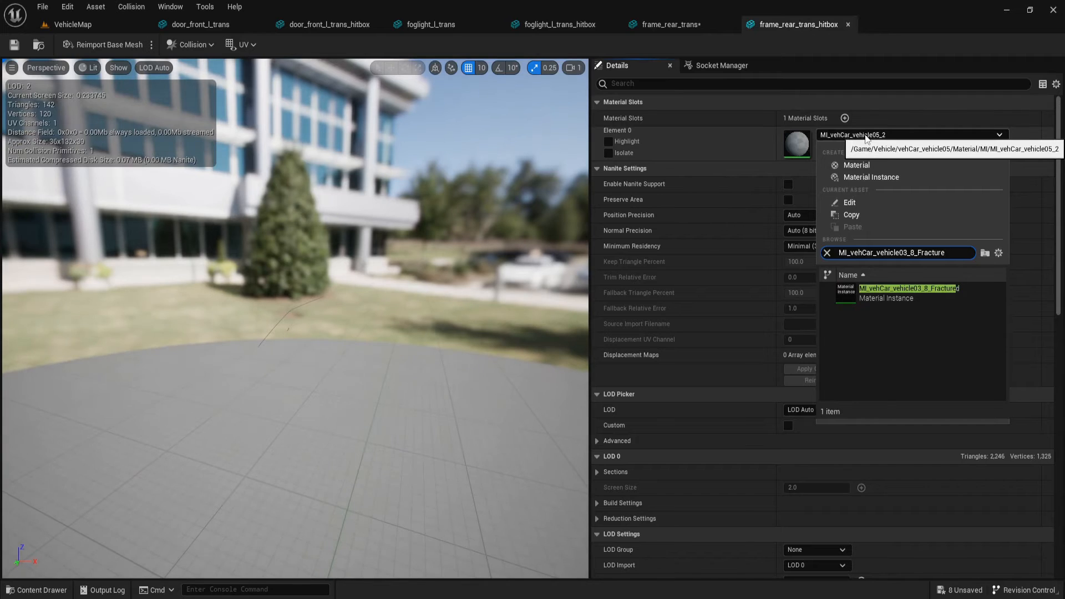
{"action": "key", "text": "BackSpace"}
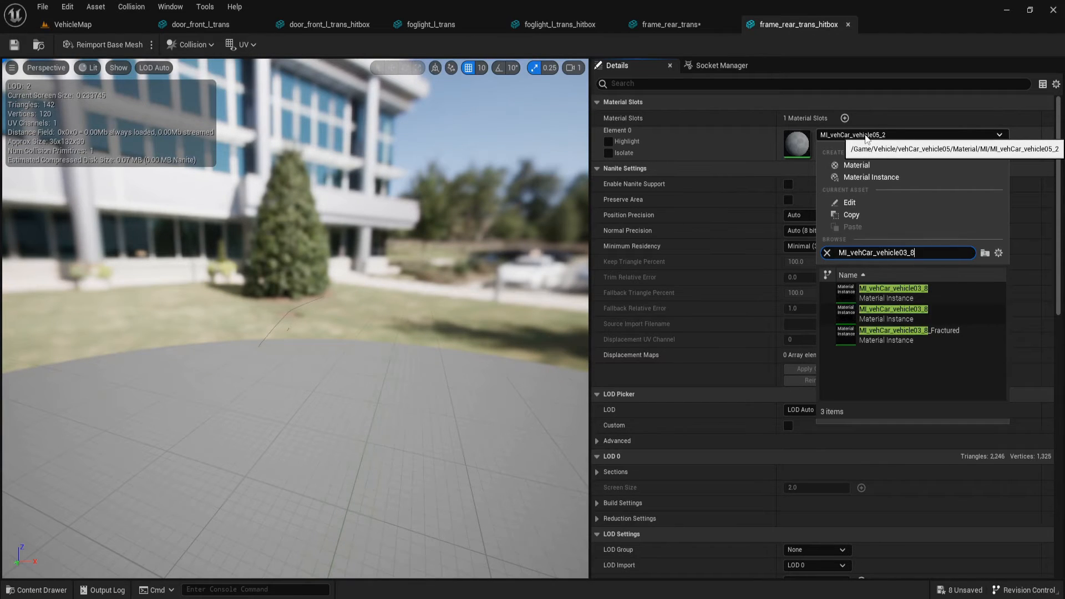
{"action": "left_click", "coordinate": [896, 312]}
Open vehicle05's headlight_l_trans mesh to check the materials in its slots
{"action": "key", "text": "ctrl+space"}
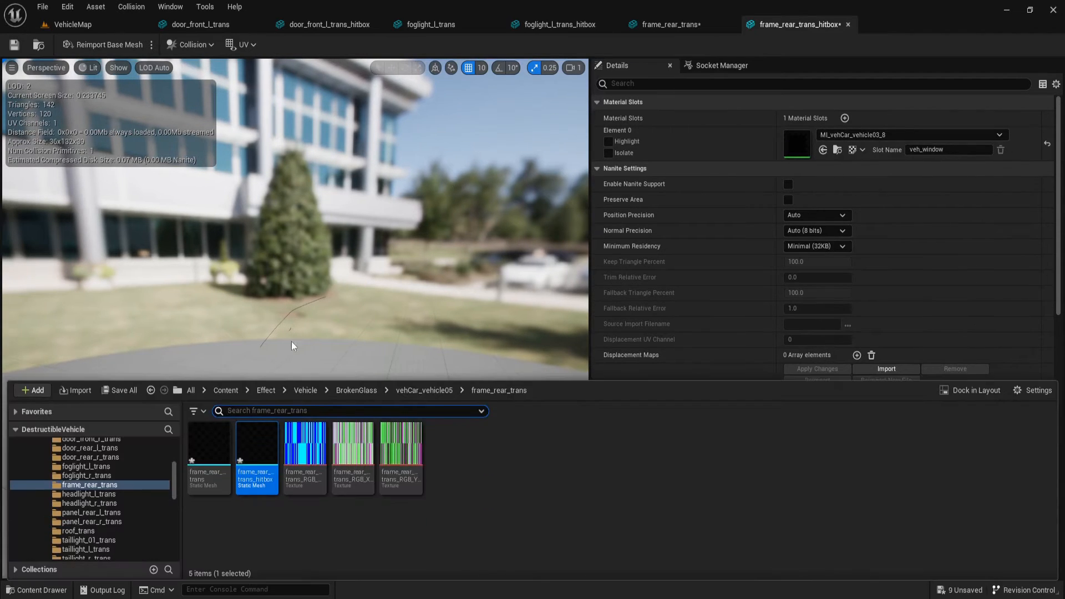
{"action": "left_click", "coordinate": [96, 493]}
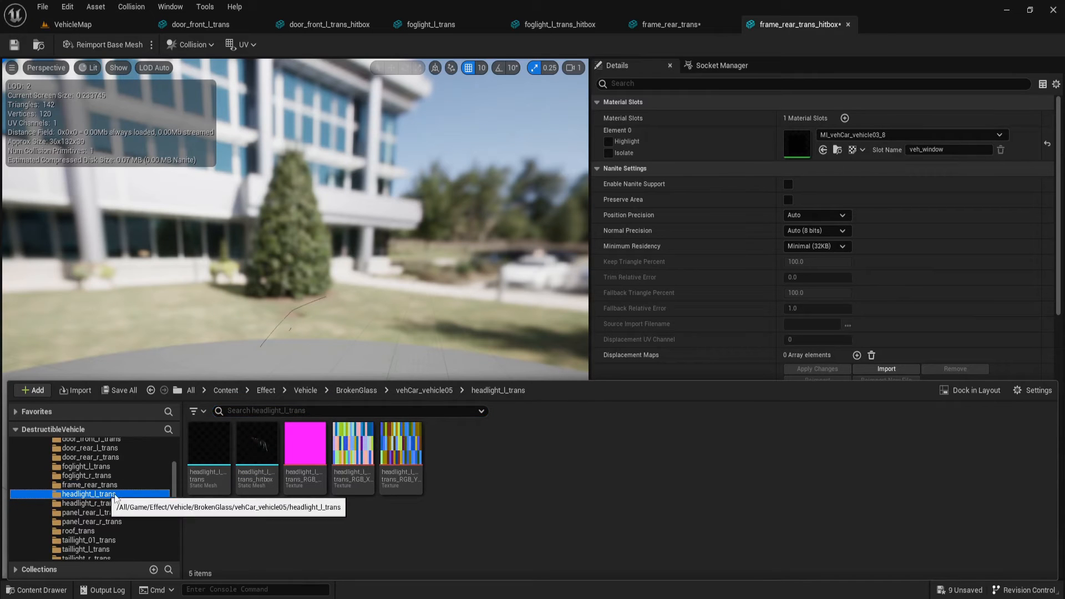
{"action": "double_click", "coordinate": [216, 455]}
Open vehicle05's panel_rear_l_trans mesh and assign MI_vehCar_vehicle03_8_Fractured to its veh_window slot
{"action": "key", "text": "ctrl+space"}
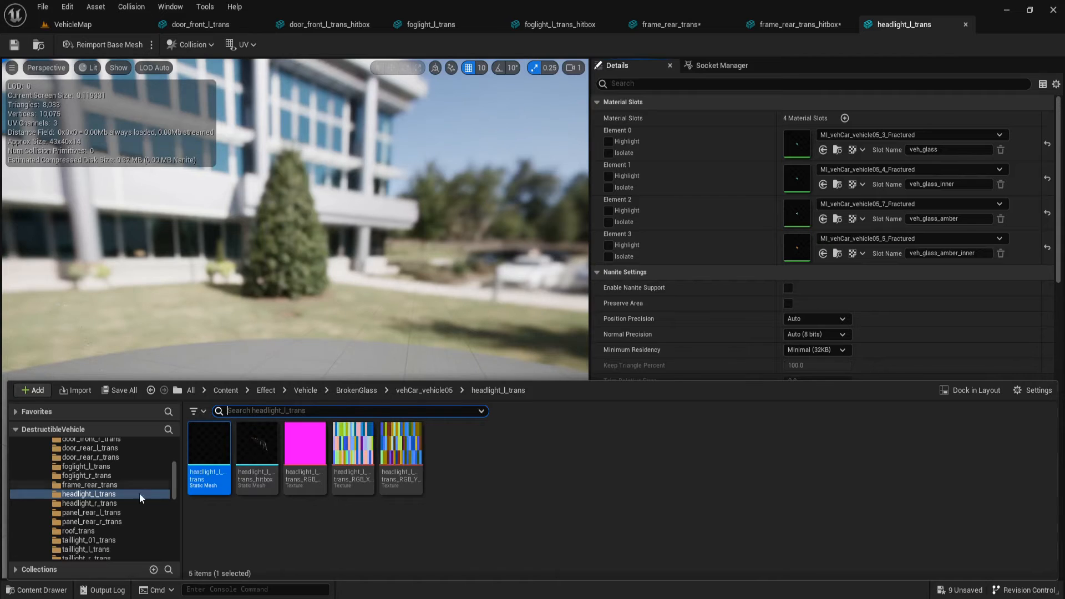
{"action": "left_click", "coordinate": [126, 503]}
{"action": "left_click", "coordinate": [118, 514]}
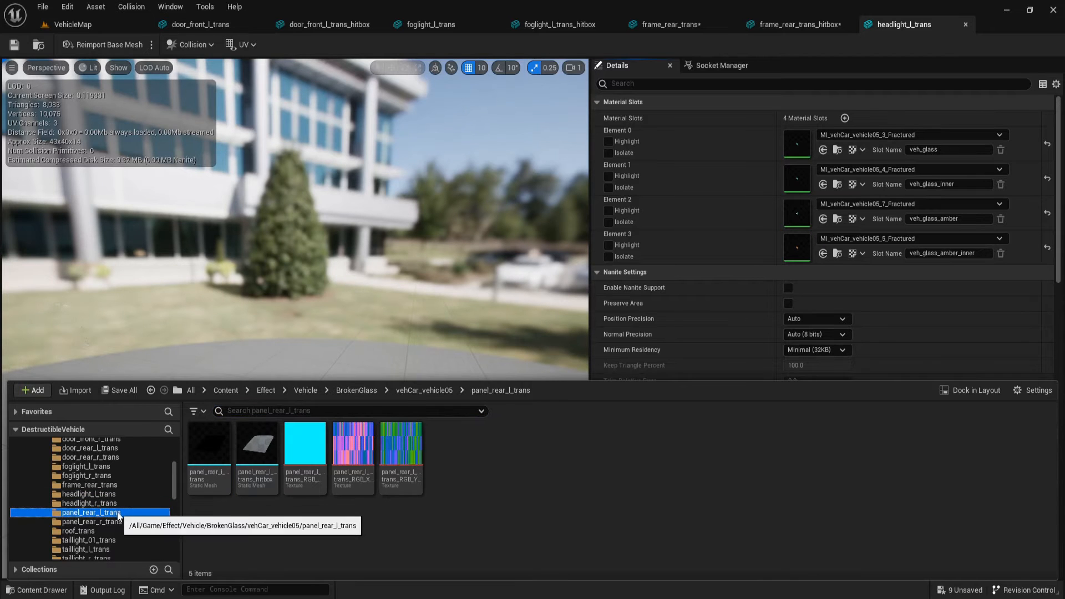
{"action": "double_click", "coordinate": [215, 450]}
{"action": "scroll", "coordinate": [312, 302], "scroll_direction": "up", "scroll_amount": 5}
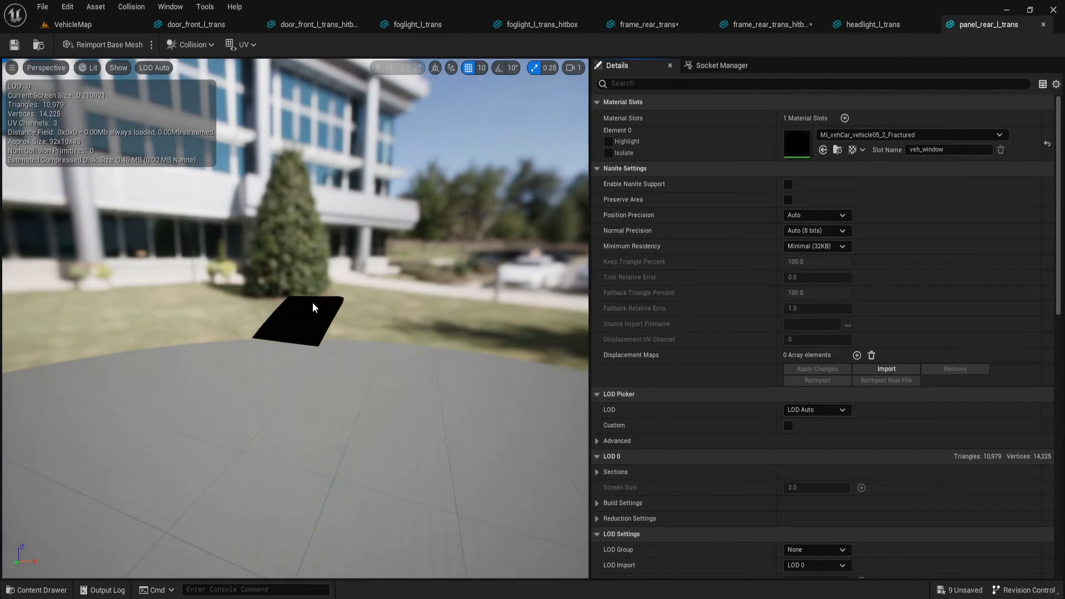
{"action": "left_click", "coordinate": [867, 135]}
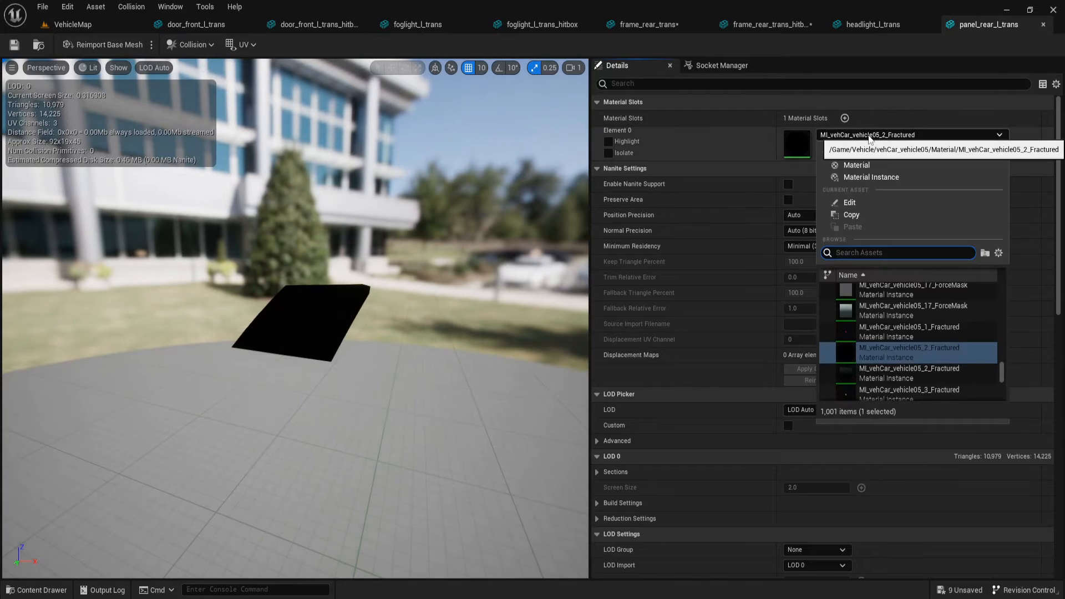
{"action": "type", "text": "MI_vehCar_vehicle03_8_Fractured"}
{"action": "left_click", "coordinate": [886, 295]}
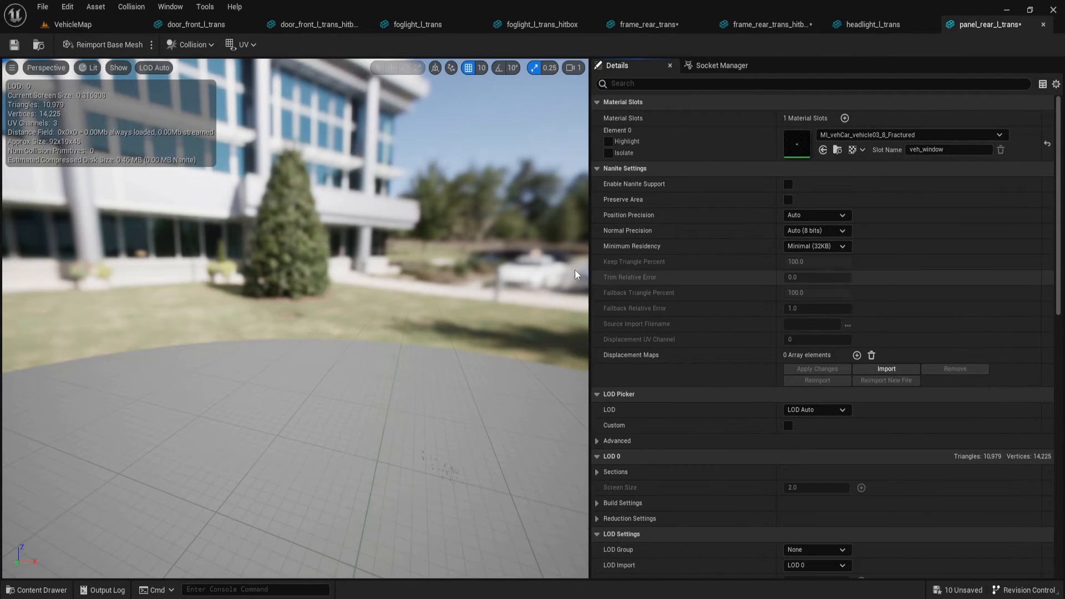
Open the panel_rear_l_trans_hitbox mesh and assign the non-fractured MI_vehCar_vehicle03_8 material to its veh_window slot
{"action": "key", "text": "ctrl+space"}
{"action": "double_click", "coordinate": [279, 441]}
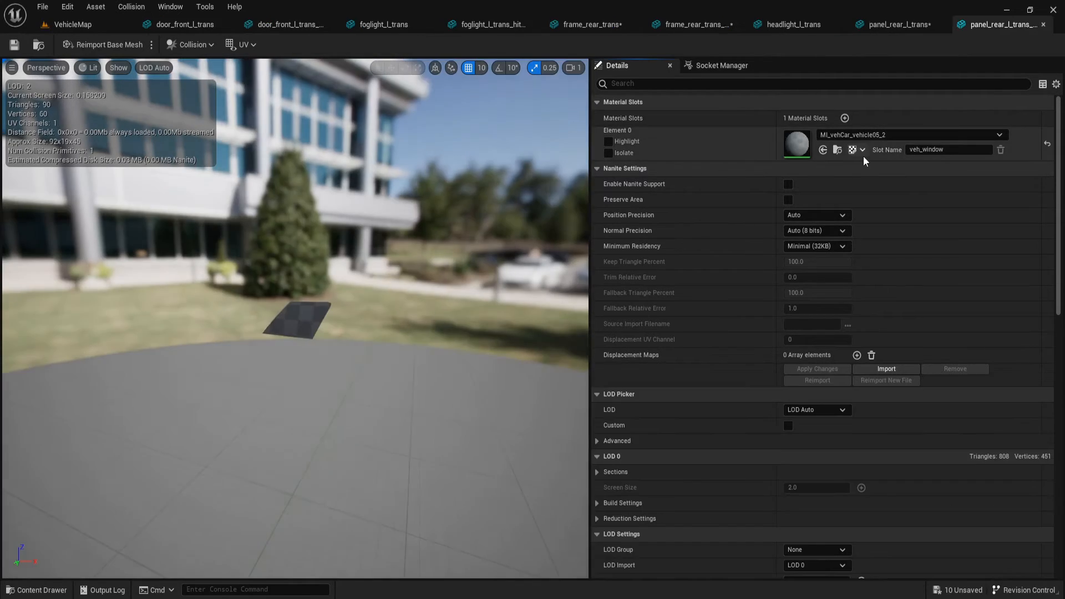
{"action": "left_click", "coordinate": [867, 136]}
{"action": "type", "text": "MI_vehCar_vehicle03_8_Fractured"}
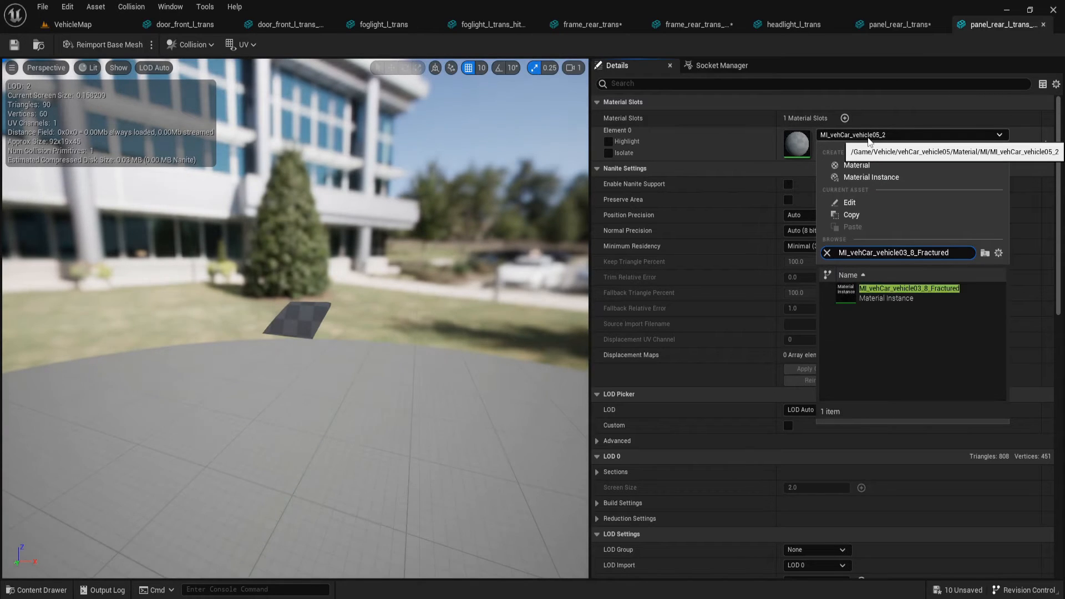
{"action": "key", "text": "BackSpace"}
{"action": "key", "text": "BackSpace"}
{"action": "key", "text": "BackSpace"}
{"action": "key", "text": "BackSpace"}
{"action": "key", "text": "BackSpace"}
{"action": "key", "text": "BackSpace"}
{"action": "key", "text": "BackSpace"}
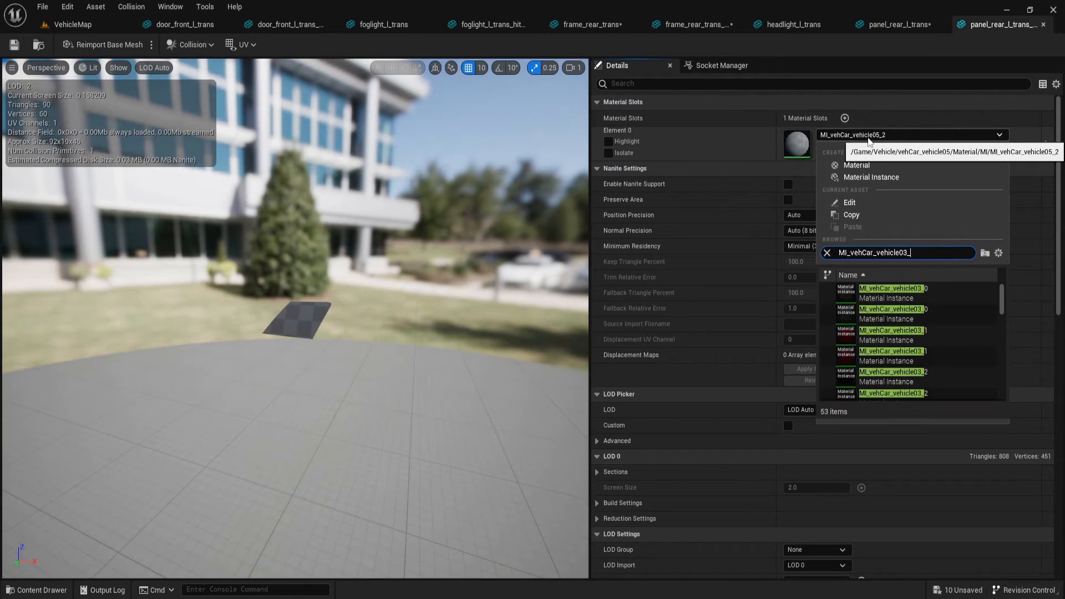
{"action": "type", "text": "8"}
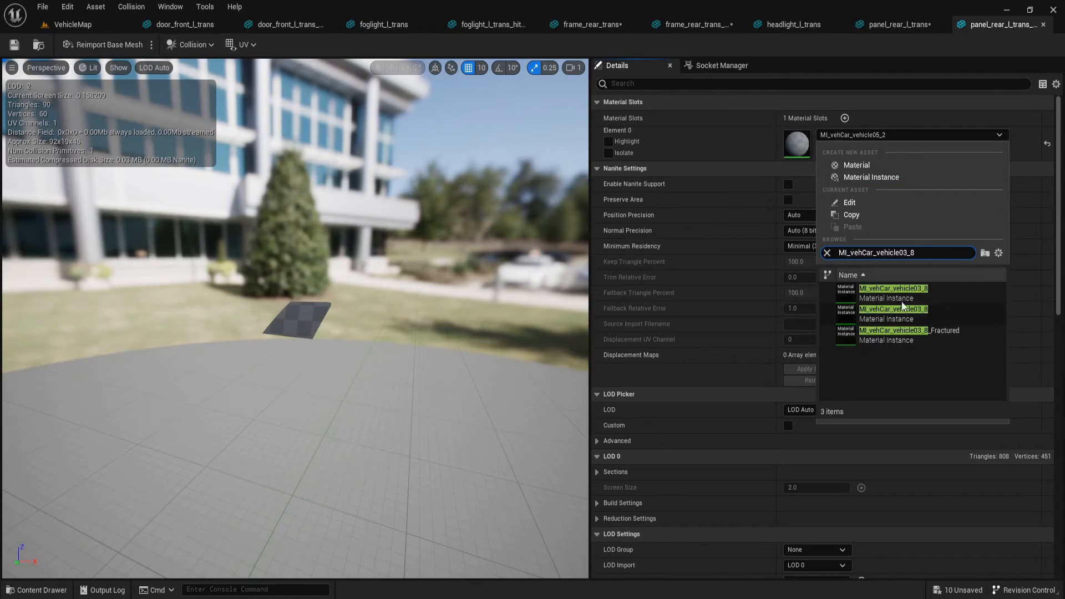
{"action": "left_click", "coordinate": [919, 316]}
{"action": "key", "text": "ctrl+space"}
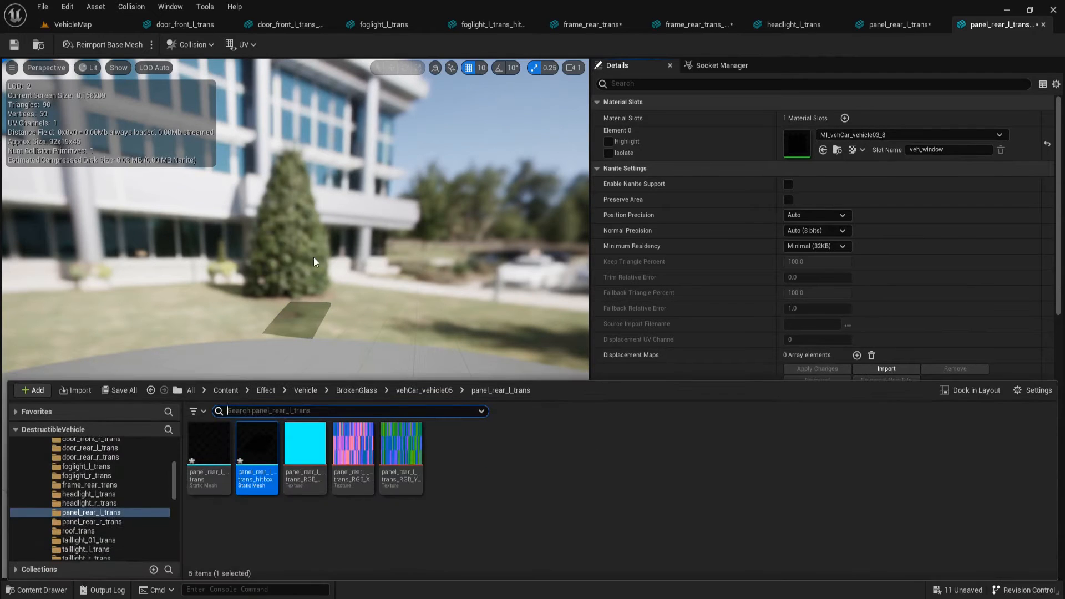
Assign the MI_vehCar_vehicle03_8_Fractured material to the veh_window slot of the panel_rear_r_trans mesh
{"action": "scroll", "coordinate": [120, 520], "scroll_direction": "down", "scroll_amount": 2}
{"action": "left_click", "coordinate": [131, 467]}
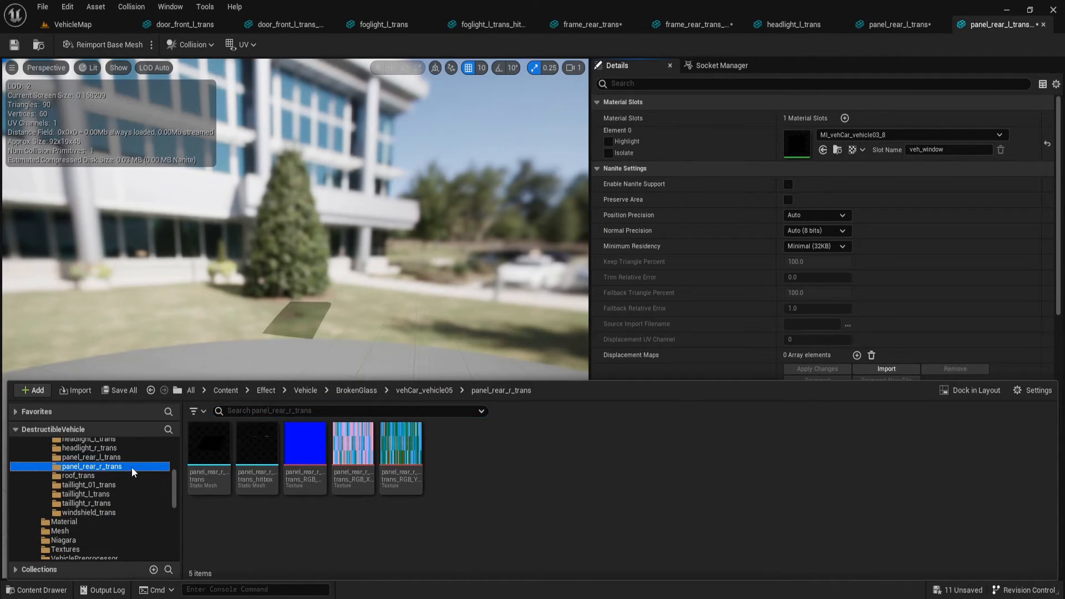
{"action": "double_click", "coordinate": [221, 448]}
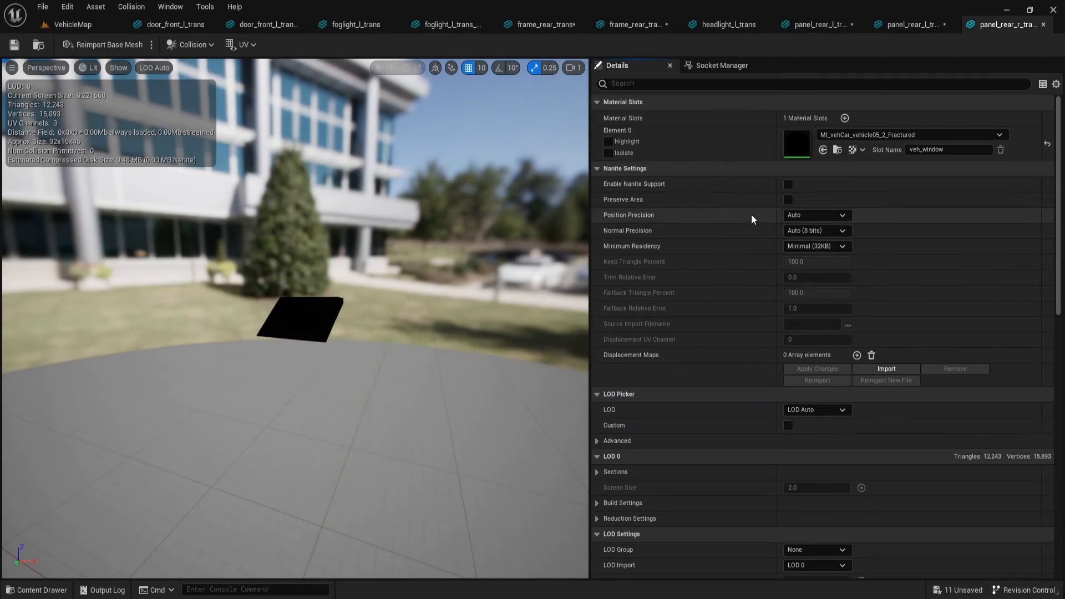
{"action": "left_click", "coordinate": [840, 137]}
{"action": "type", "text": "MI_vehCar_vehicle03_8_Fractured"}
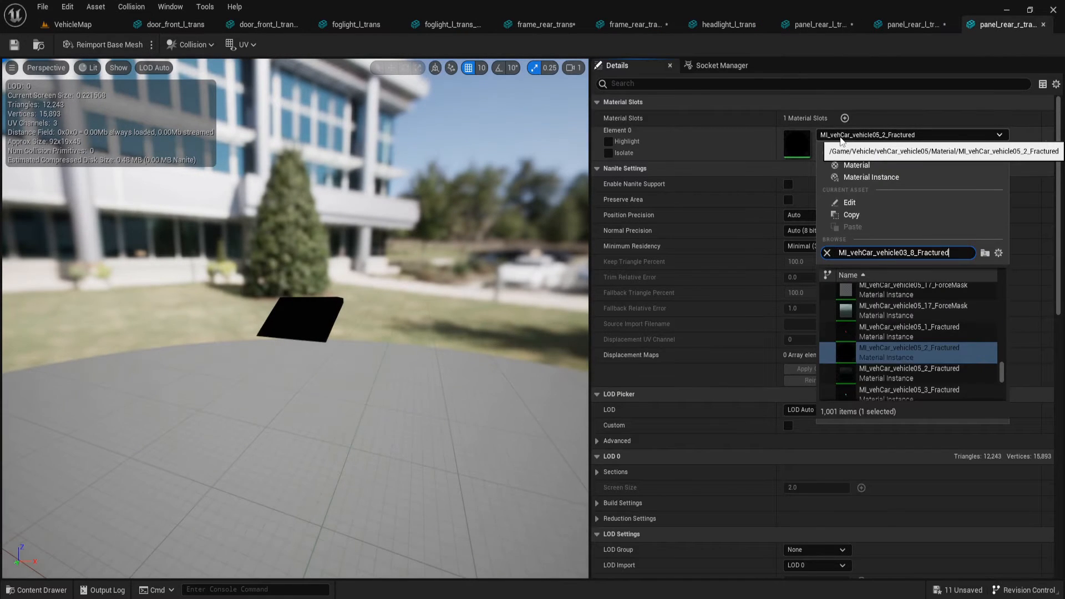
{"action": "left_click", "coordinate": [882, 287]}
Assign the MI_vehCar_vehicle03_8 material to the veh_window slot of the panel_rear_r_trans_hitbox mesh
{"action": "key", "text": "ctrl+space"}
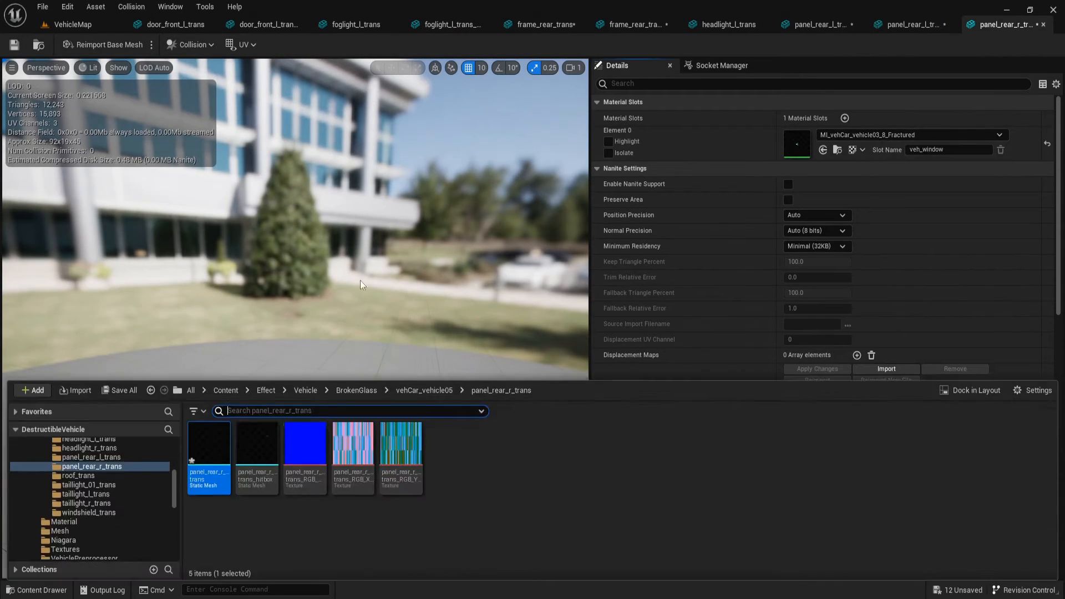
{"action": "double_click", "coordinate": [252, 454]}
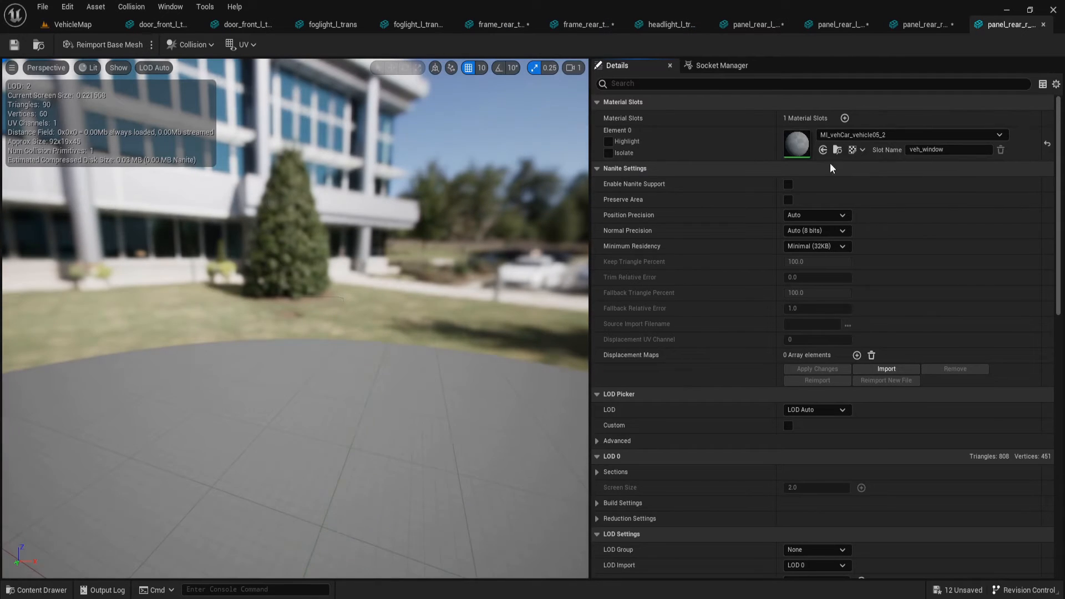
{"action": "left_click", "coordinate": [854, 135]}
{"action": "type", "text": "MI_vehCar_vehicle03_8_Fractured"}
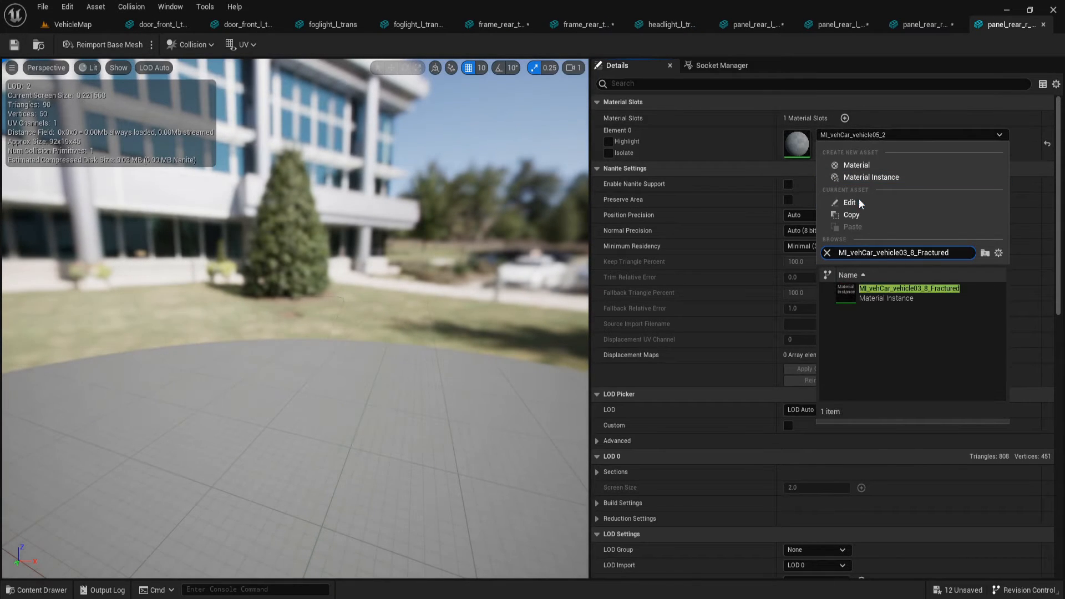
{"action": "key", "text": "BackSpace"}
{"action": "key", "text": "BackSpace"}
{"action": "key", "text": "BackSpace"}
{"action": "key", "text": "BackSpace"}
{"action": "key", "text": "BackSpace"}
{"action": "key", "text": "BackSpace"}
{"action": "key", "text": "BackSpace"}
{"action": "key", "text": "BackSpace"}
{"action": "key", "text": "BackSpace"}
{"action": "key", "text": "BackSpace"}
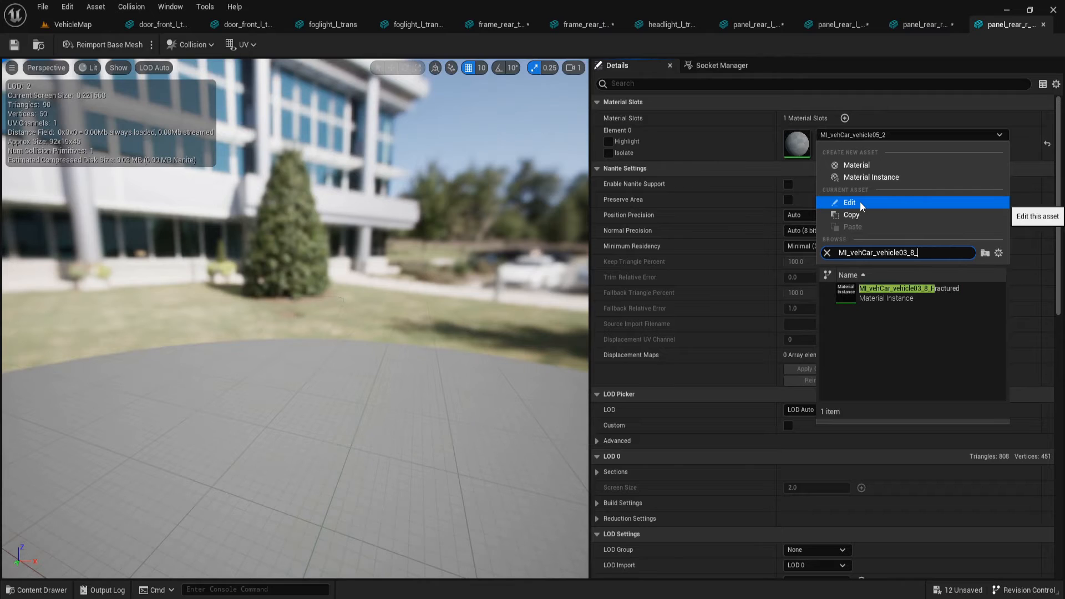
{"action": "left_click", "coordinate": [862, 312]}
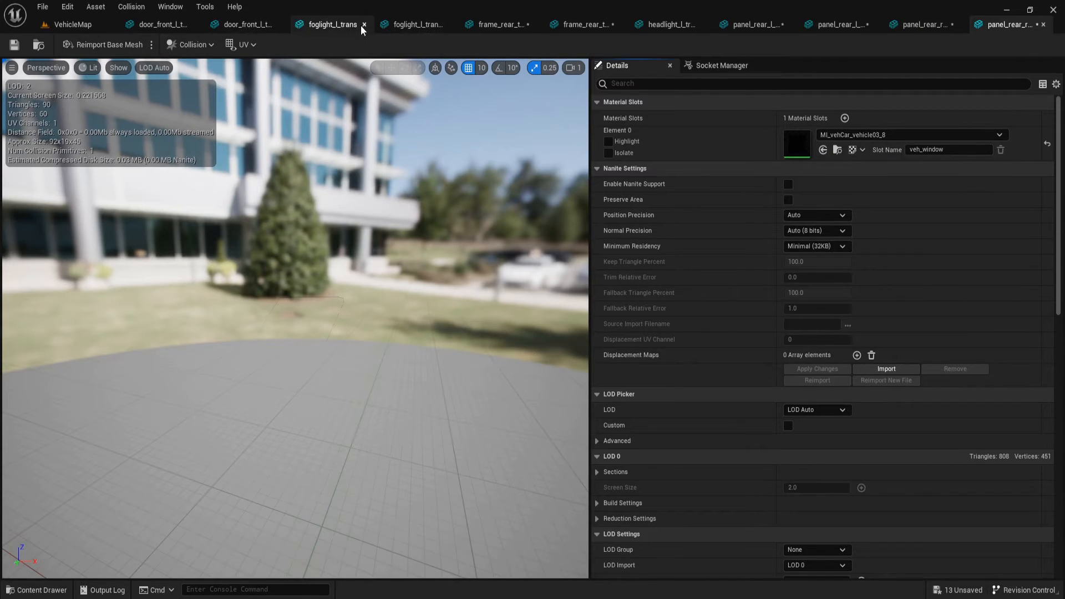
Close the foglight, rear frame, headlight and rear panel mesh editors, keeping the front door ones open
{"action": "left_click", "coordinate": [363, 25]}
{"action": "left_click", "coordinate": [397, 23]}
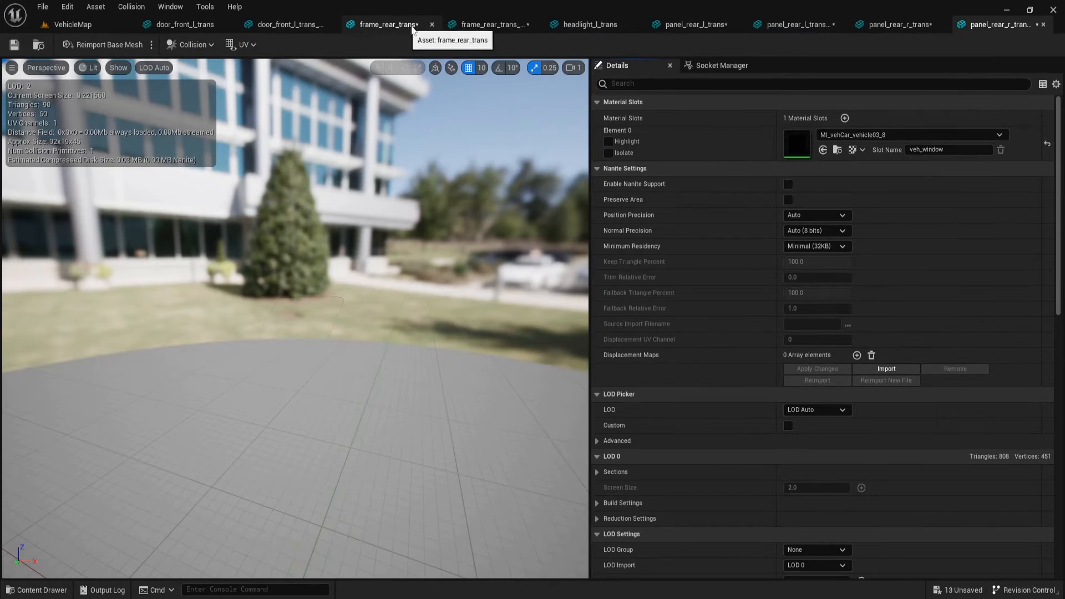
{"action": "left_click", "coordinate": [431, 24]}
{"action": "left_click", "coordinate": [476, 24]}
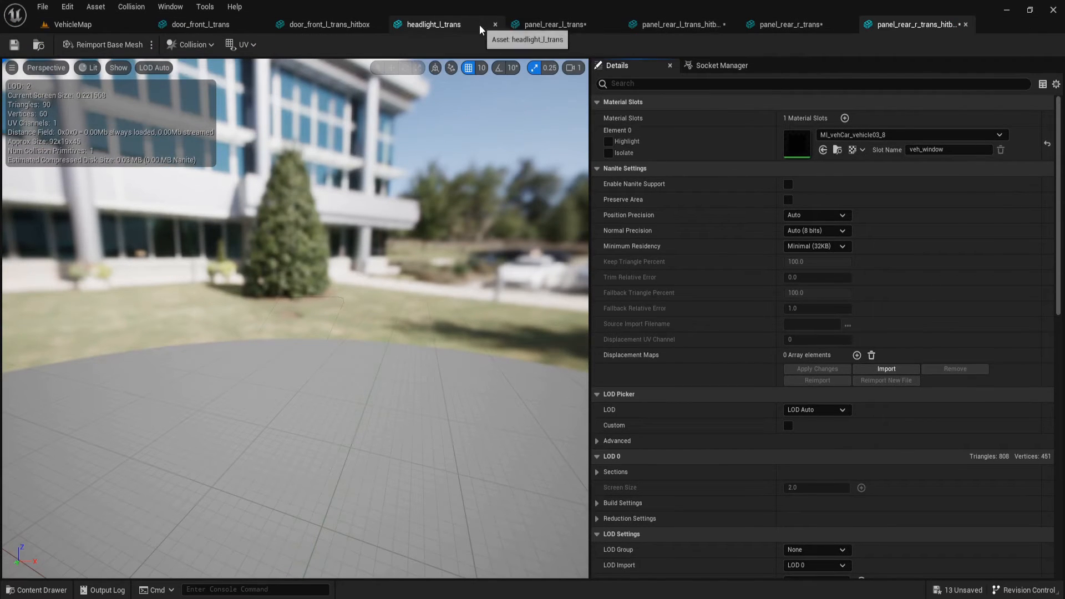
{"action": "left_click", "coordinate": [494, 24]}
{"action": "left_click", "coordinate": [497, 23]}
{"action": "left_click", "coordinate": [497, 22]}
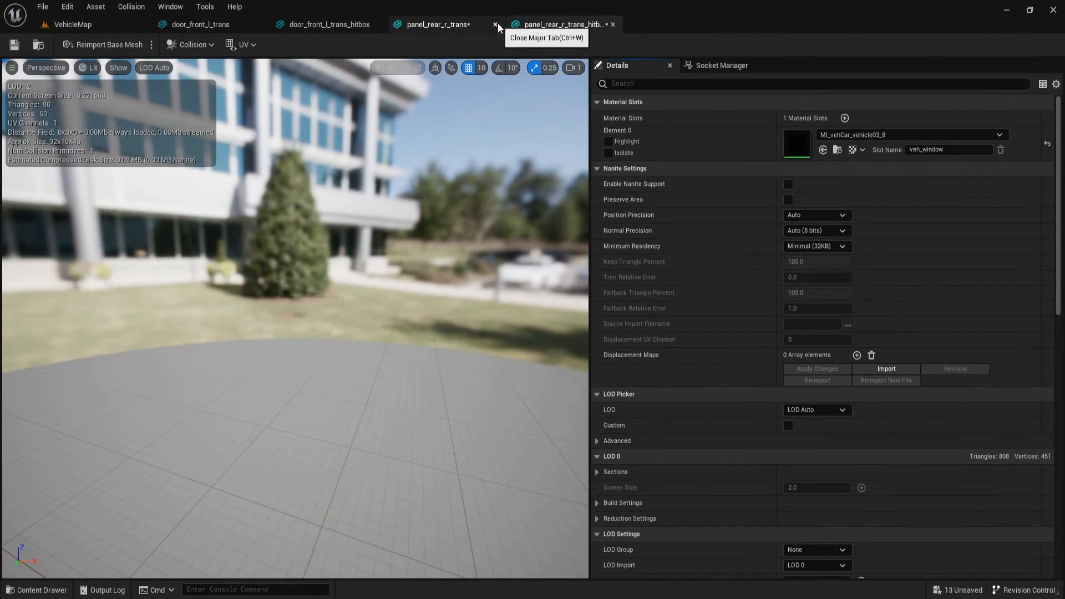
{"action": "left_click", "coordinate": [498, 22]}
{"action": "left_click", "coordinate": [498, 22]}
Open the roof_trans mesh and set its veh_window slot to MI_vehCar_vehicle03_8_Fractured
{"action": "key", "text": "ctrl+space"}
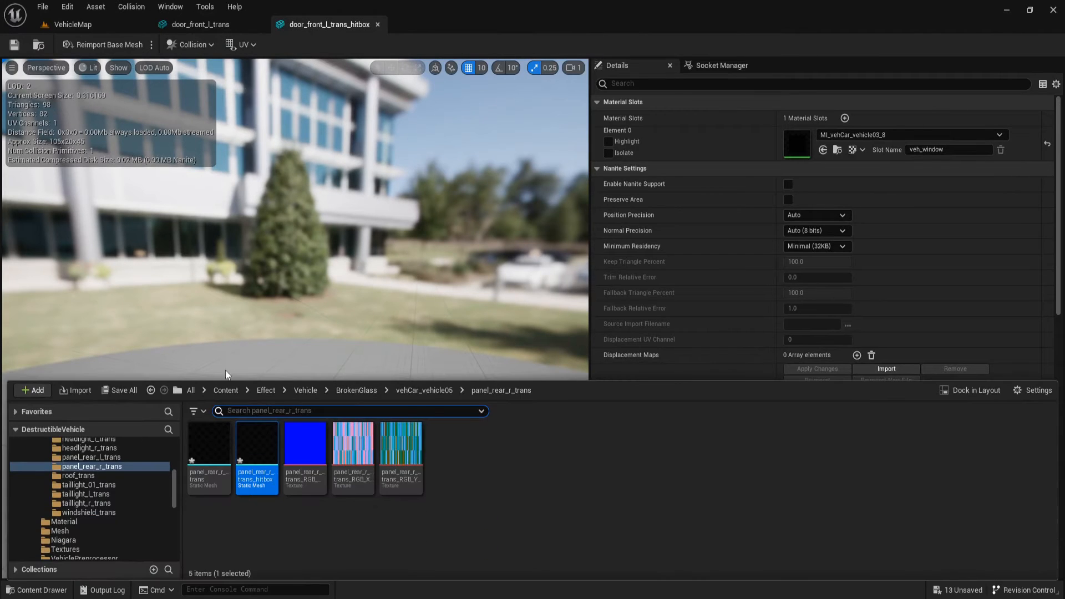
{"action": "left_click", "coordinate": [132, 475]}
{"action": "double_click", "coordinate": [215, 463]}
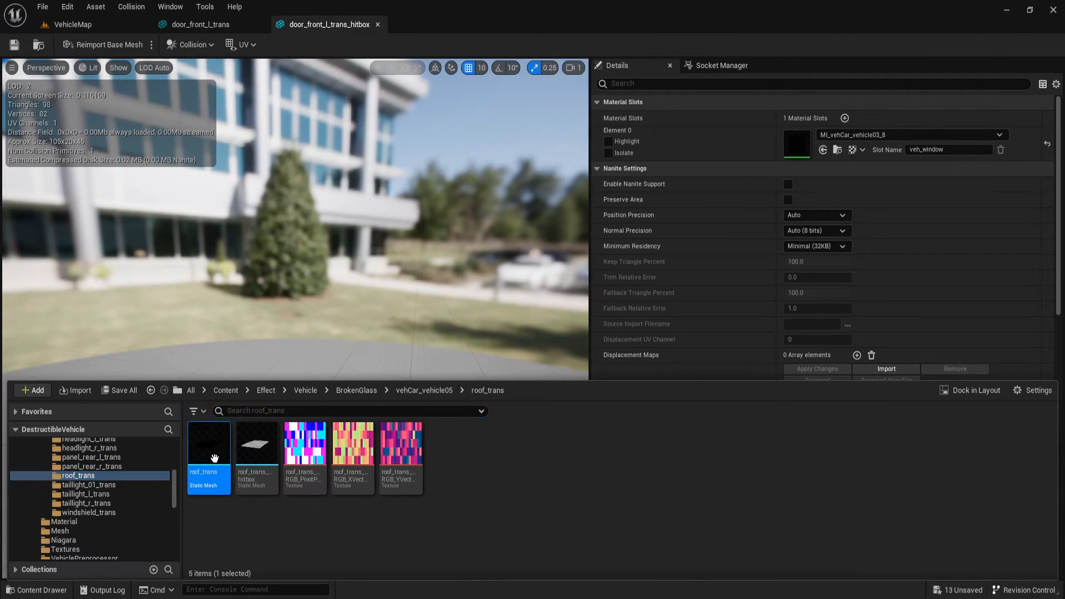
{"action": "left_click", "coordinate": [855, 139]}
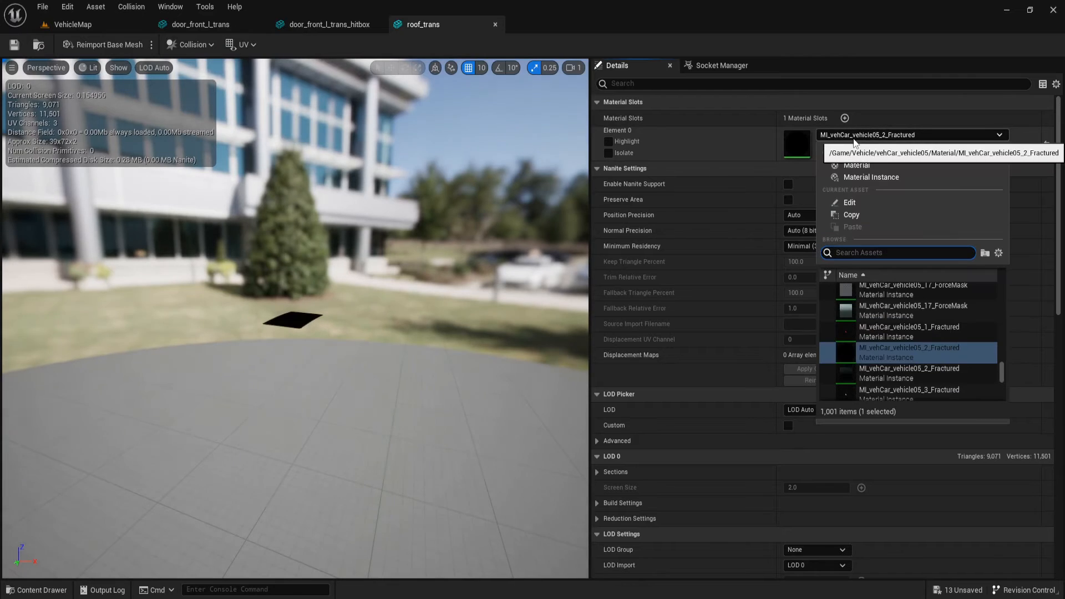
{"action": "left_click", "coordinate": [910, 291]}
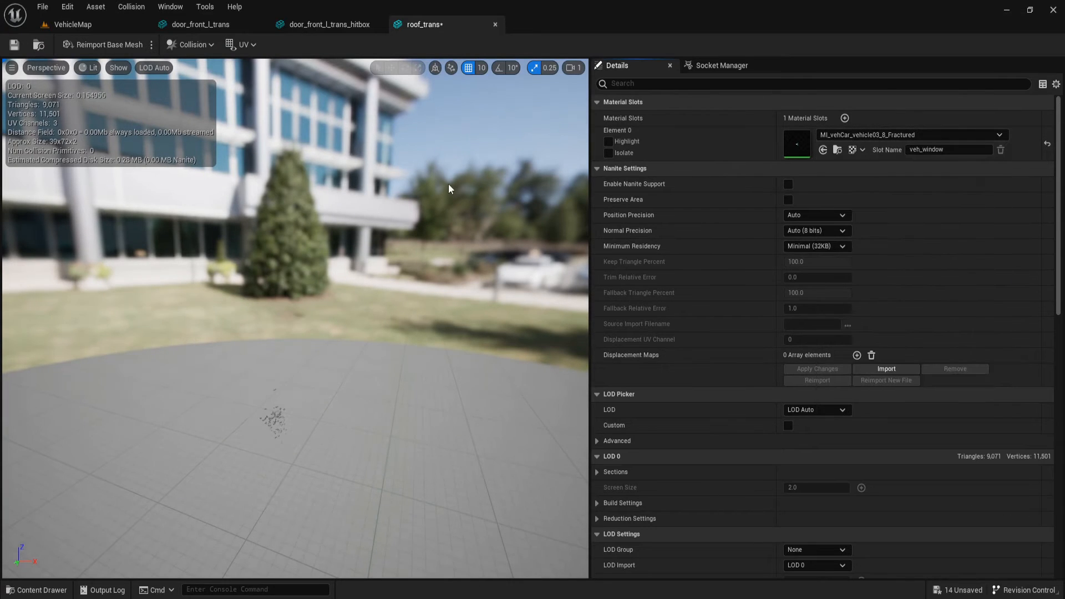
Open the roof_trans_hitbox mesh and set its veh_window slot to MI_vehCar_vehicle03_8
{"action": "key", "text": "ctrl+space"}
{"action": "double_click", "coordinate": [256, 452]}
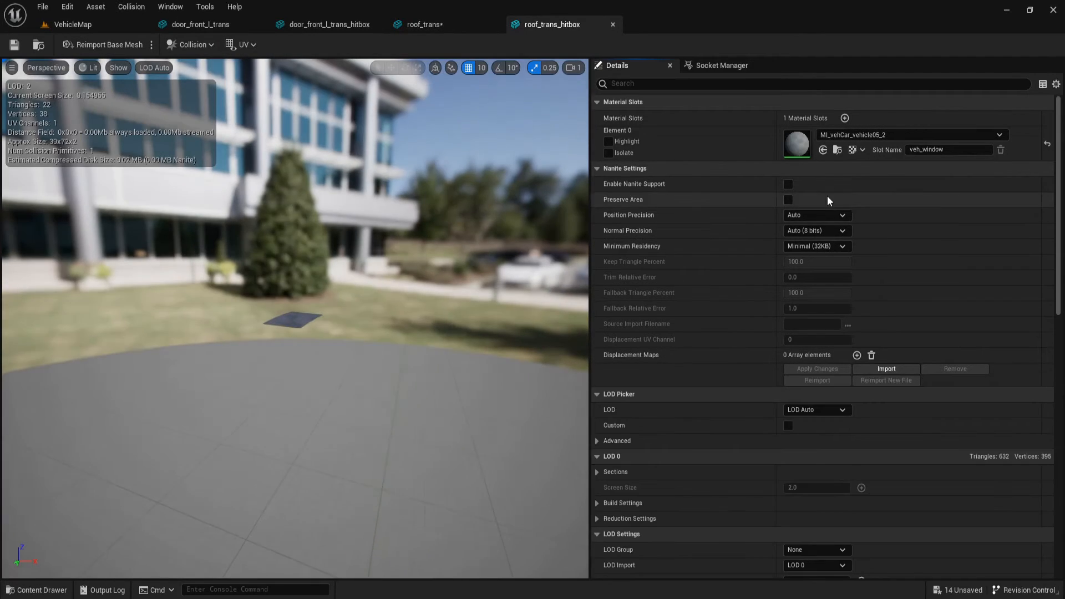
{"action": "left_click", "coordinate": [869, 138]}
{"action": "type", "text": "MI_vehCar_vehicle03_8_Fractured"}
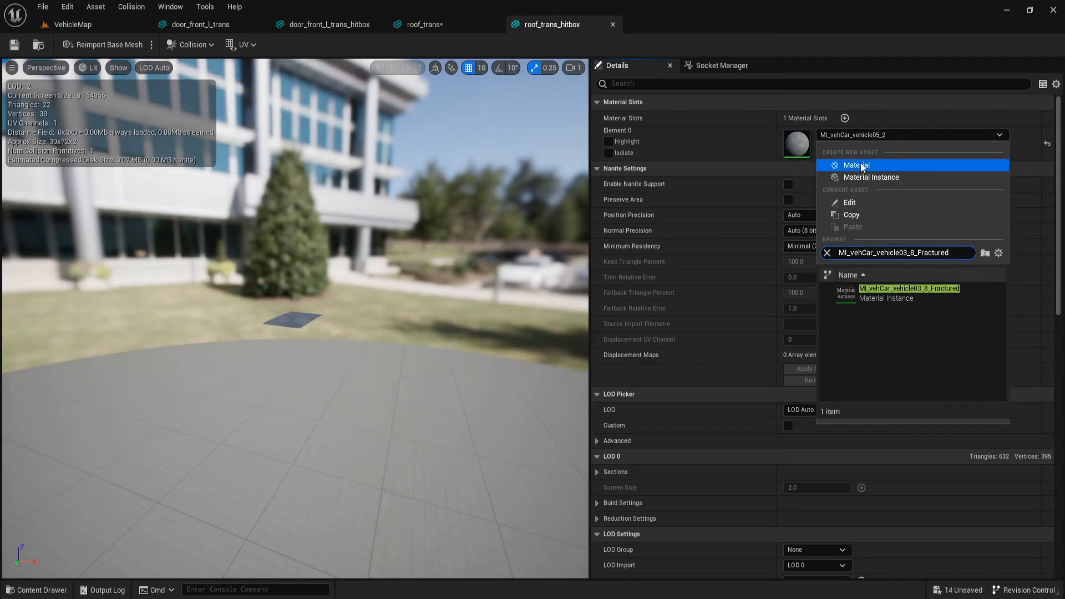
{"action": "key", "text": "BackSpace"}
{"action": "key", "text": "BackSpace"}
{"action": "key", "text": "BackSpace"}
{"action": "key", "text": "BackSpace"}
{"action": "key", "text": "BackSpace"}
{"action": "key", "text": "BackSpace"}
{"action": "key", "text": "BackSpace"}
{"action": "key", "text": "BackSpace"}
{"action": "key", "text": "BackSpace"}
{"action": "key", "text": "BackSpace"}
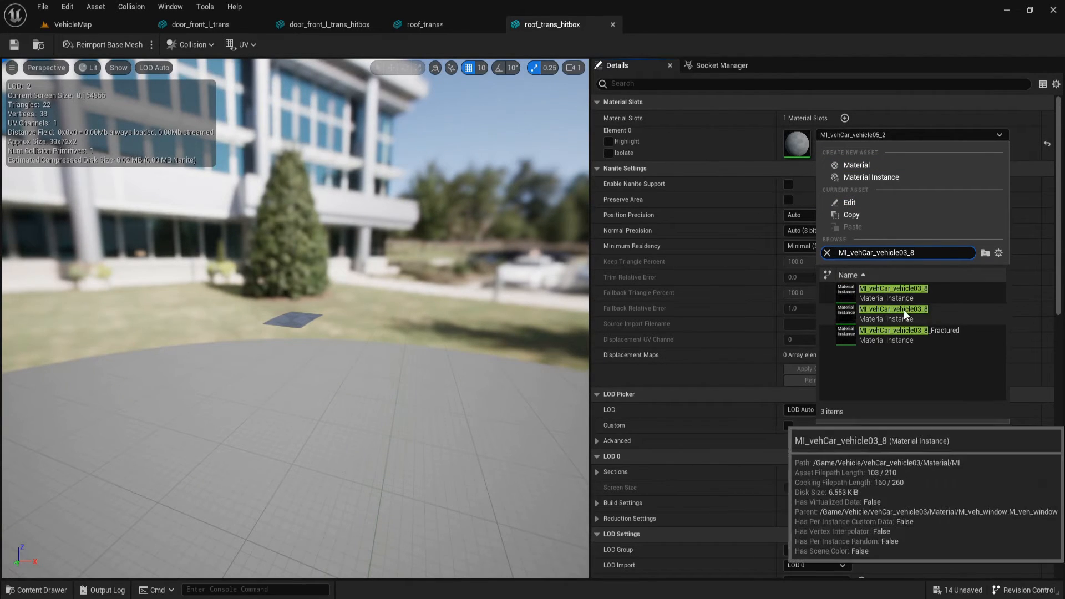
{"action": "left_click", "coordinate": [904, 311]}
Open the taillight_01_trans and taillight_r_trans meshes to check their assigned glass materials
{"action": "key", "text": "ctrl+space"}
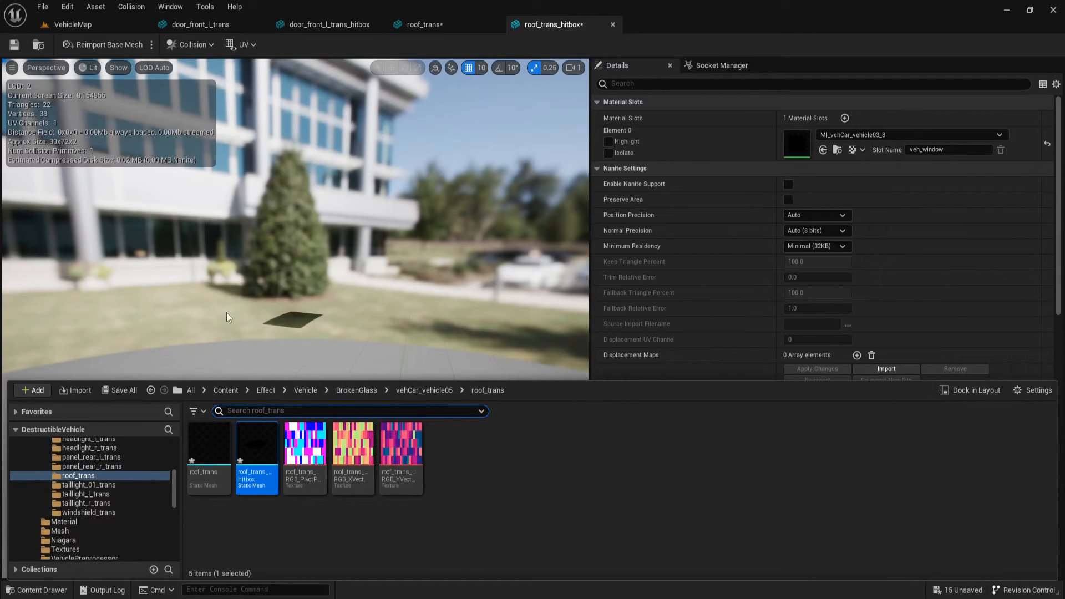
{"action": "left_click", "coordinate": [122, 486]}
{"action": "double_click", "coordinate": [209, 444]}
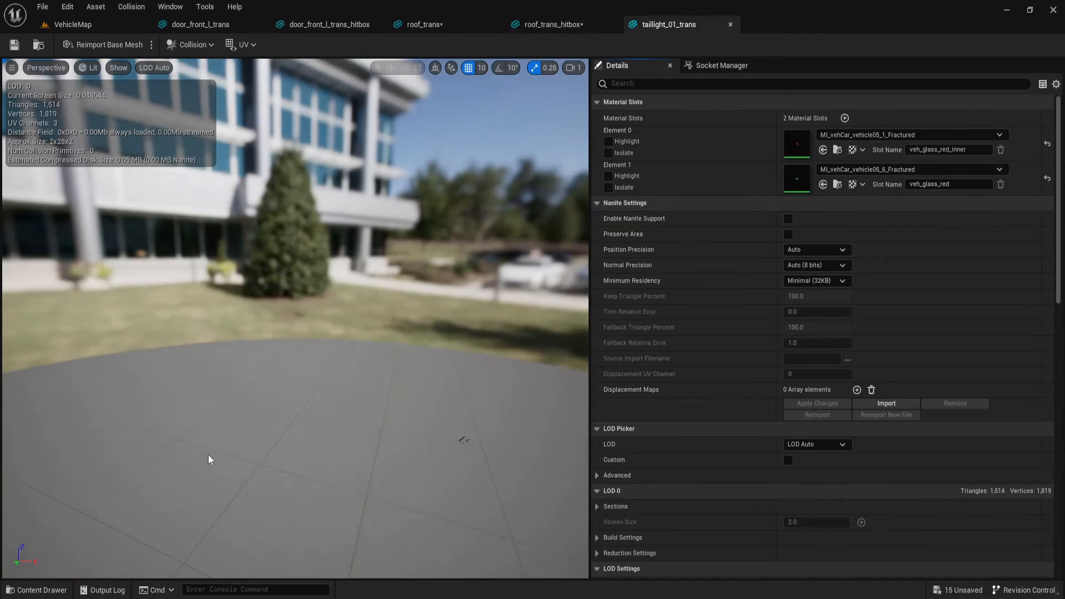
{"action": "key", "text": "ctrl+space"}
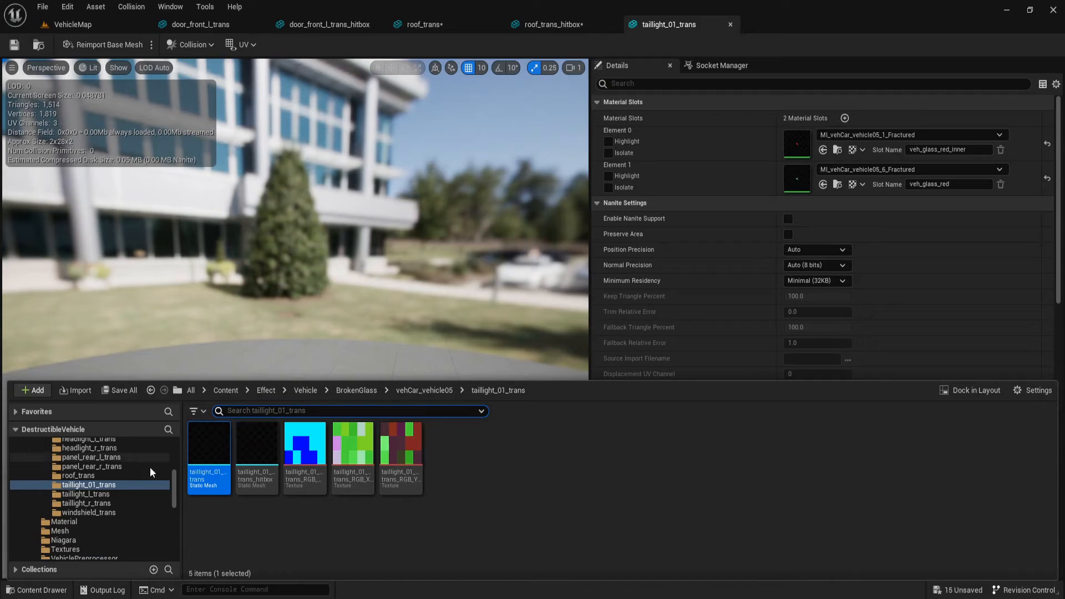
{"action": "left_click", "coordinate": [125, 495]}
{"action": "left_click", "coordinate": [118, 502]}
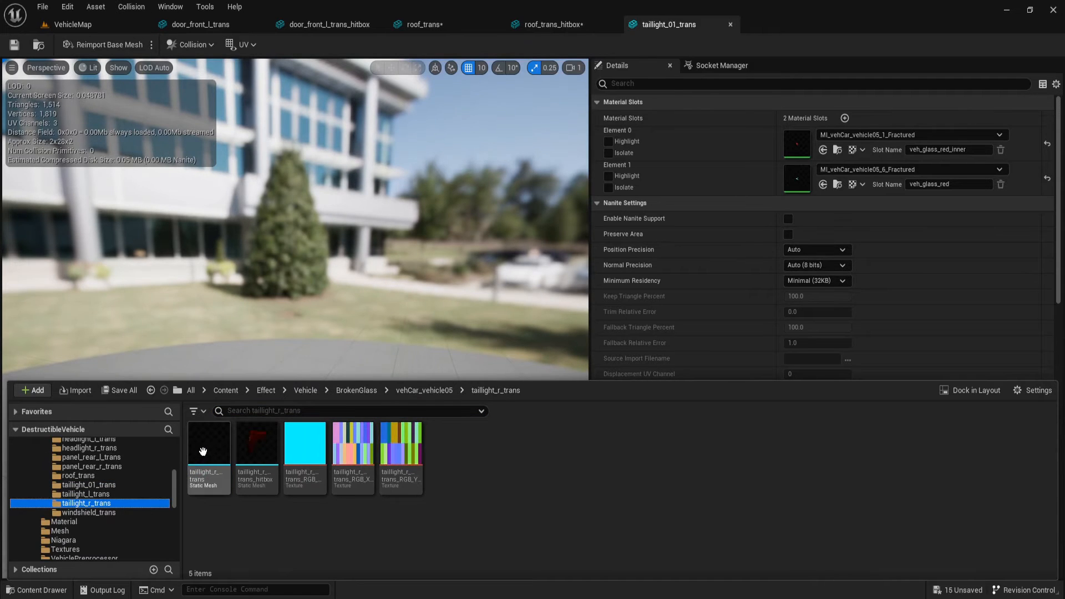
{"action": "double_click", "coordinate": [204, 452]}
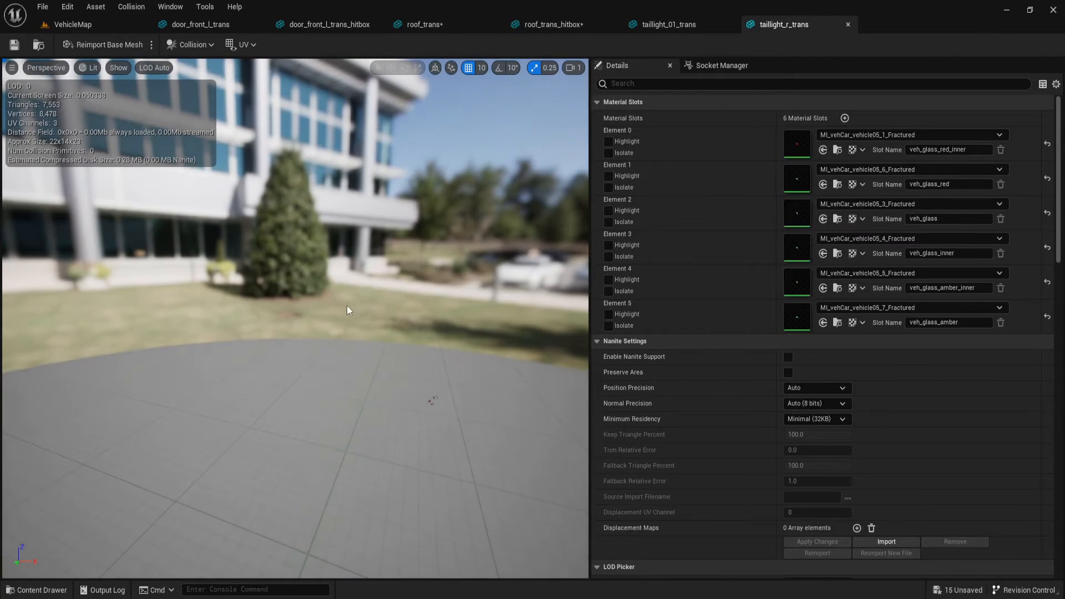
Open the windshield_trans_hitbox mesh and inspect its glass material up close
{"action": "key", "text": "ctrl+space"}
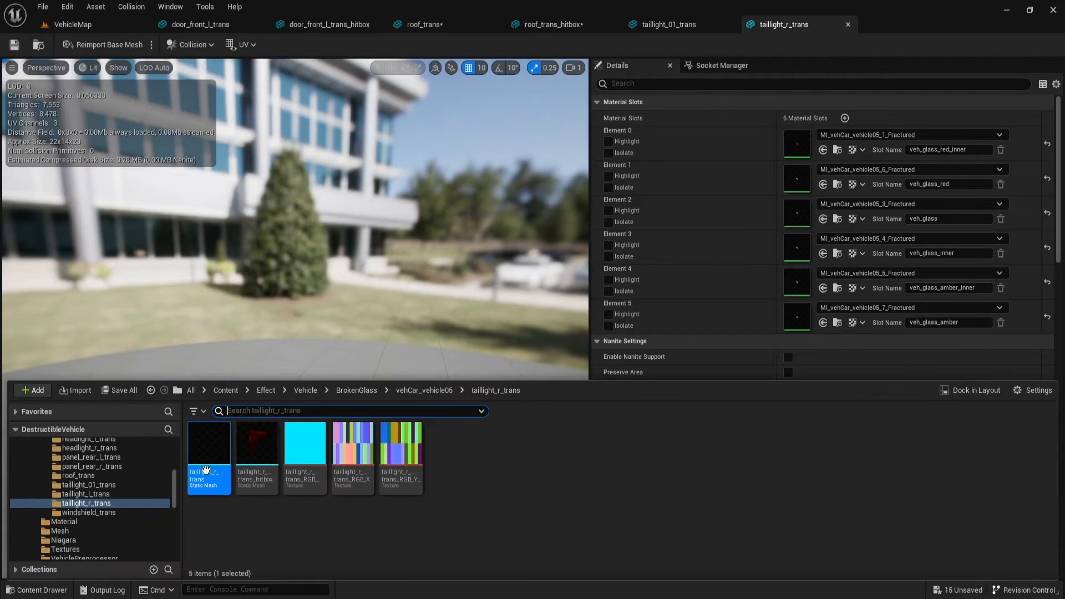
{"action": "left_click", "coordinate": [131, 511]}
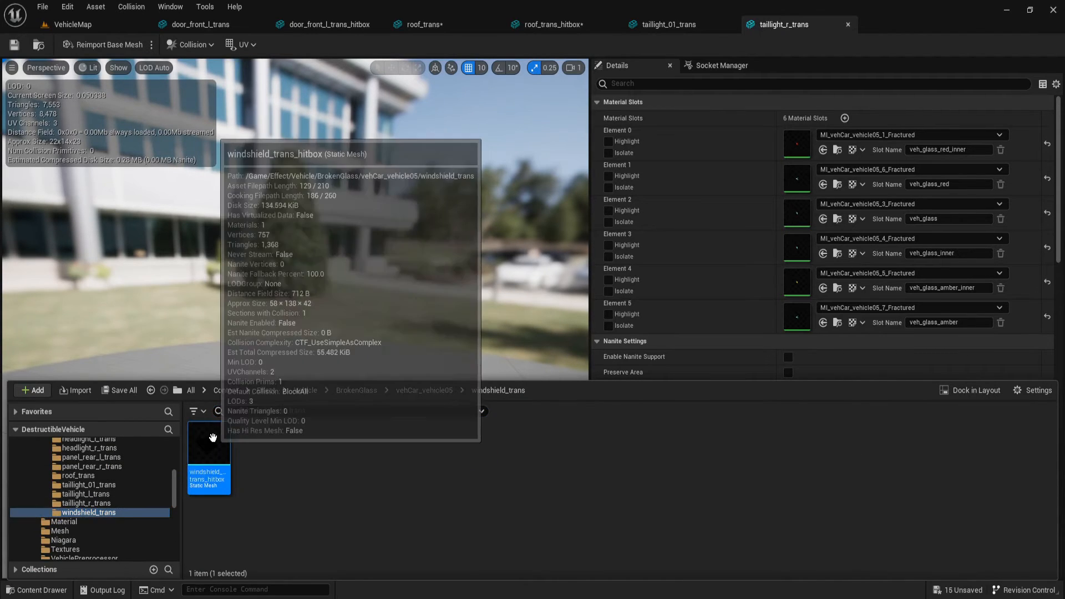
{"action": "double_click", "coordinate": [212, 438]}
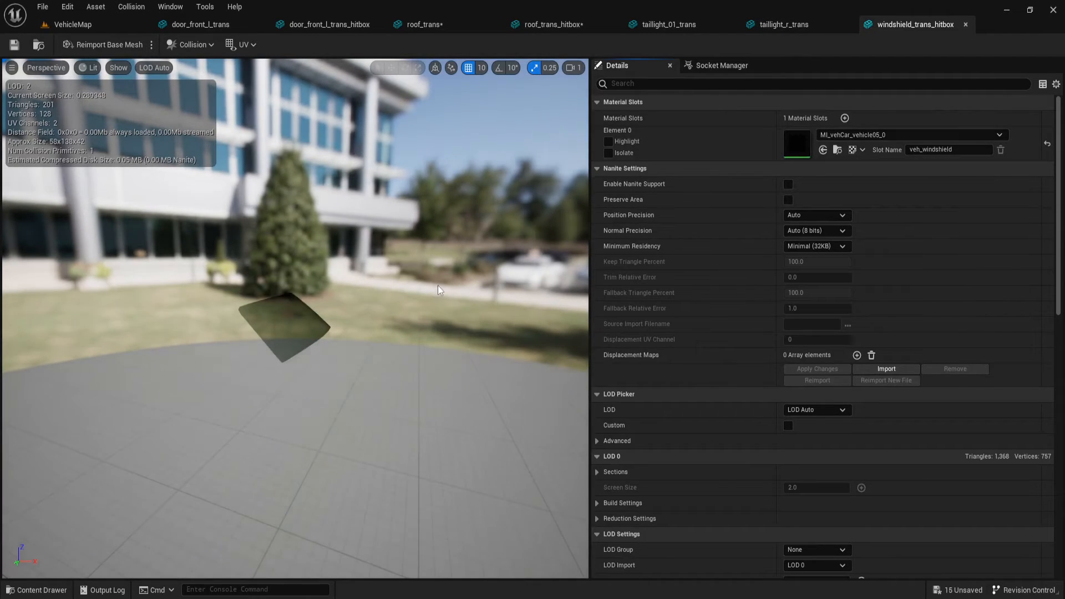
{"action": "scroll", "coordinate": [341, 314], "scroll_direction": "up", "scroll_amount": 5}
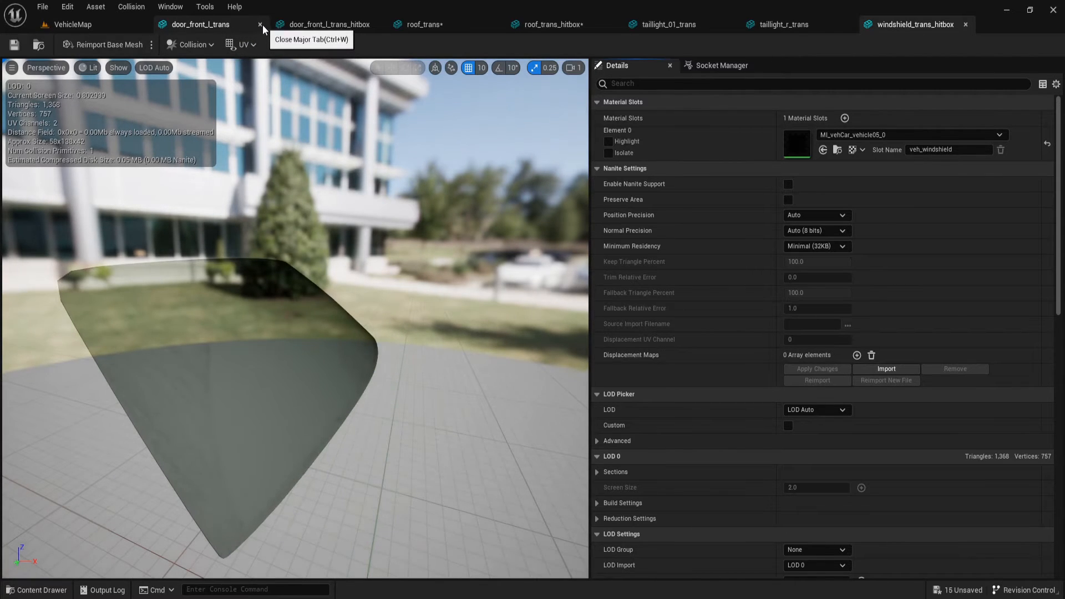
Close all the remaining static mesh editors and return to the VehicleMap level
{"action": "left_click", "coordinate": [261, 25]}
{"action": "left_click", "coordinate": [261, 25]}
{"action": "left_click", "coordinate": [261, 25]}
{"action": "left_click", "coordinate": [264, 25]}
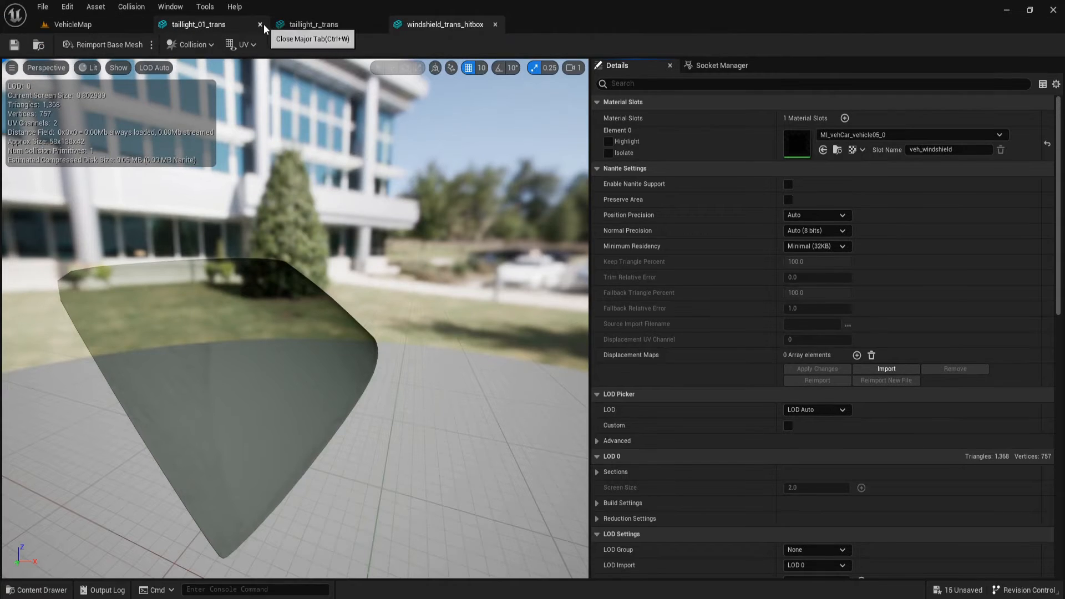
{"action": "left_click", "coordinate": [264, 25]}
{"action": "left_click", "coordinate": [264, 25]}
{"action": "left_click", "coordinate": [264, 25]}
Save all modified assets in the project
{"action": "key", "text": "ctrl+space"}
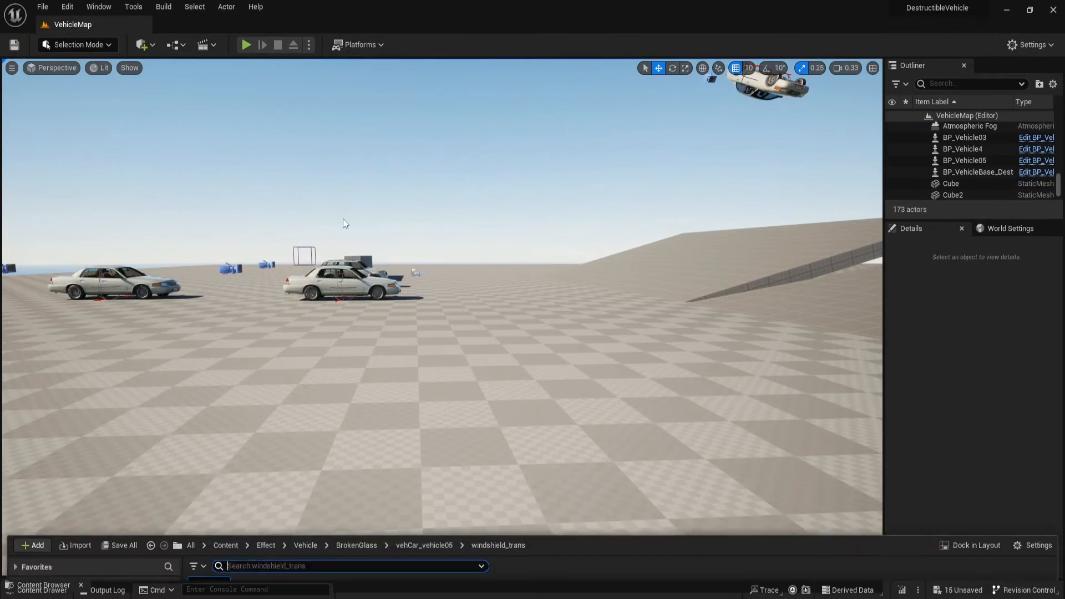
{"action": "left_click", "coordinate": [108, 331]}
{"action": "left_click", "coordinate": [638, 437]}
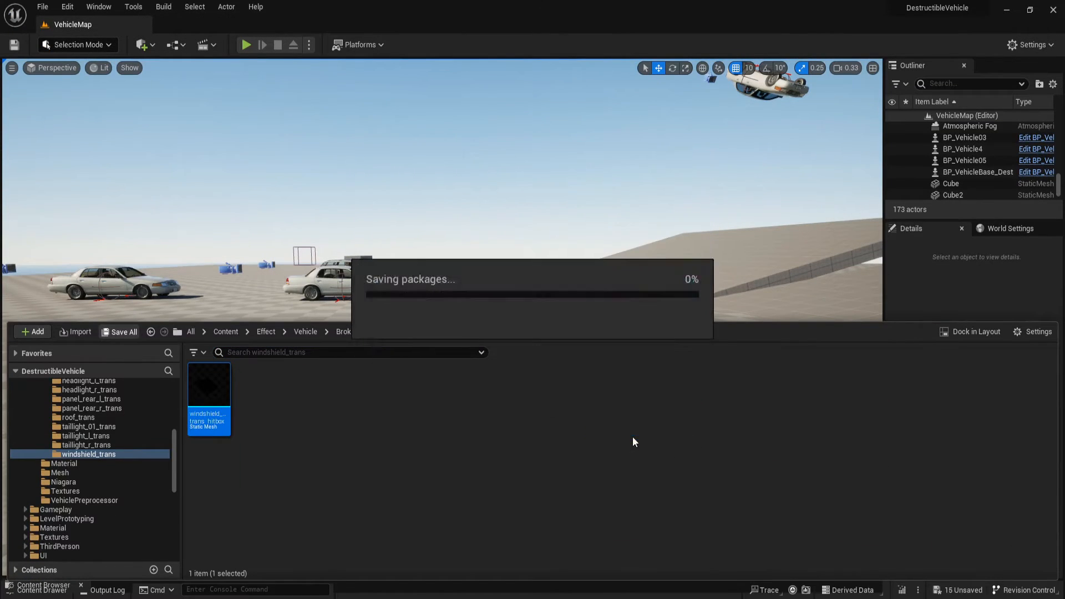
Select the BP_Vehicle05 SUV in the level and examine its windows up close
{"action": "left_click", "coordinate": [459, 206]}
{"action": "right_click_drag", "start_coordinate": [459, 205], "coordinate": [435, 197]}
{"action": "key", "text": "s"}
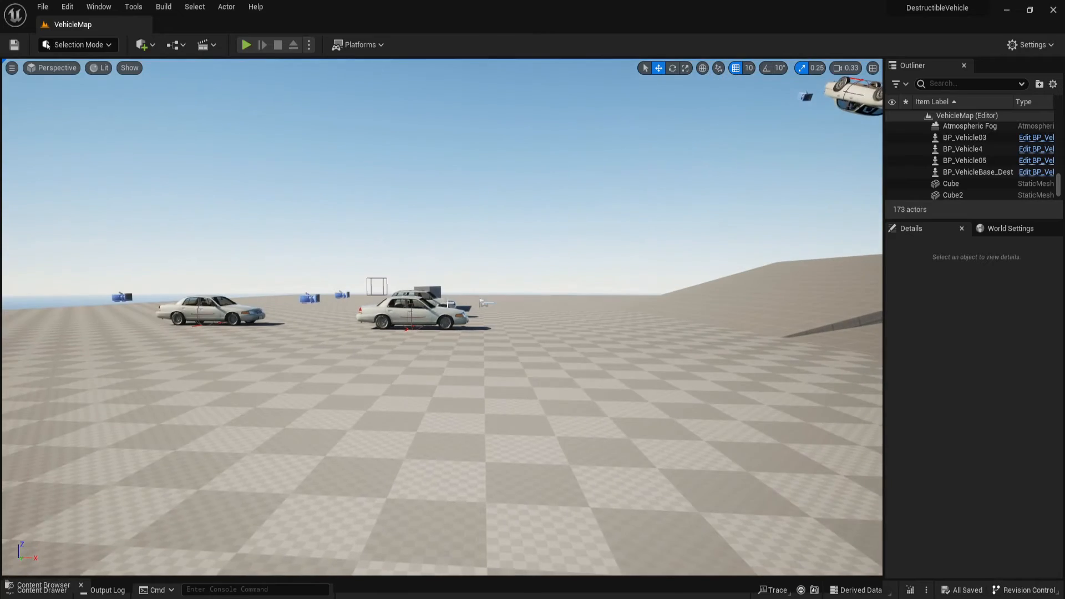
{"action": "left_click", "coordinate": [449, 303]}
{"action": "key", "text": "w"}
{"action": "right_click_drag", "start_coordinate": [448, 303], "coordinate": [494, 322]}
{"action": "key", "text": "w"}
{"action": "key", "text": "a"}
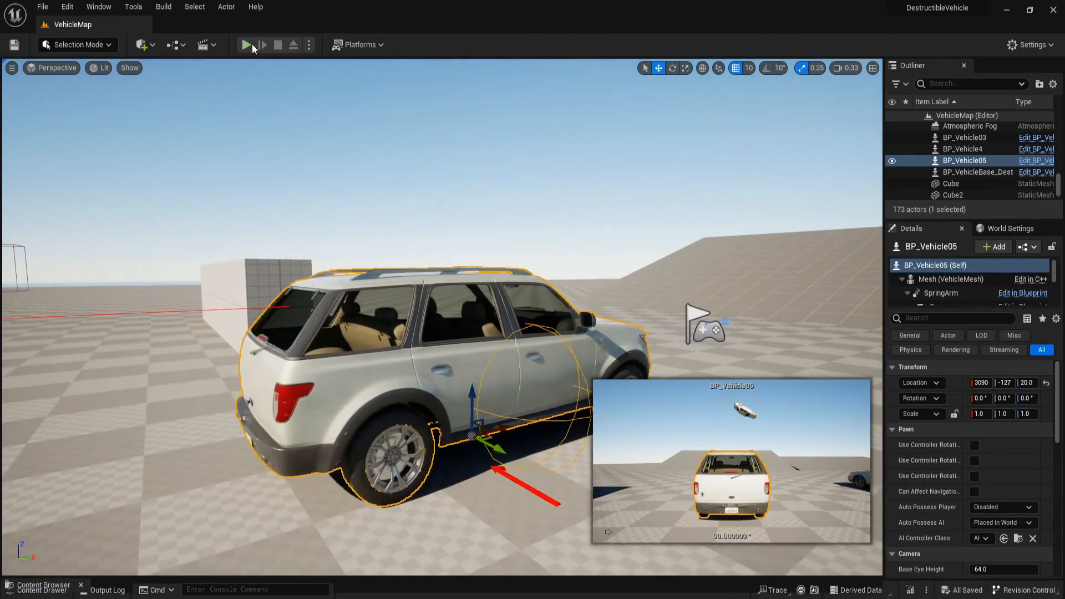
Play the level in the editor, walk the character to the SUV and get in to drive it
{"action": "left_click", "coordinate": [249, 44]}
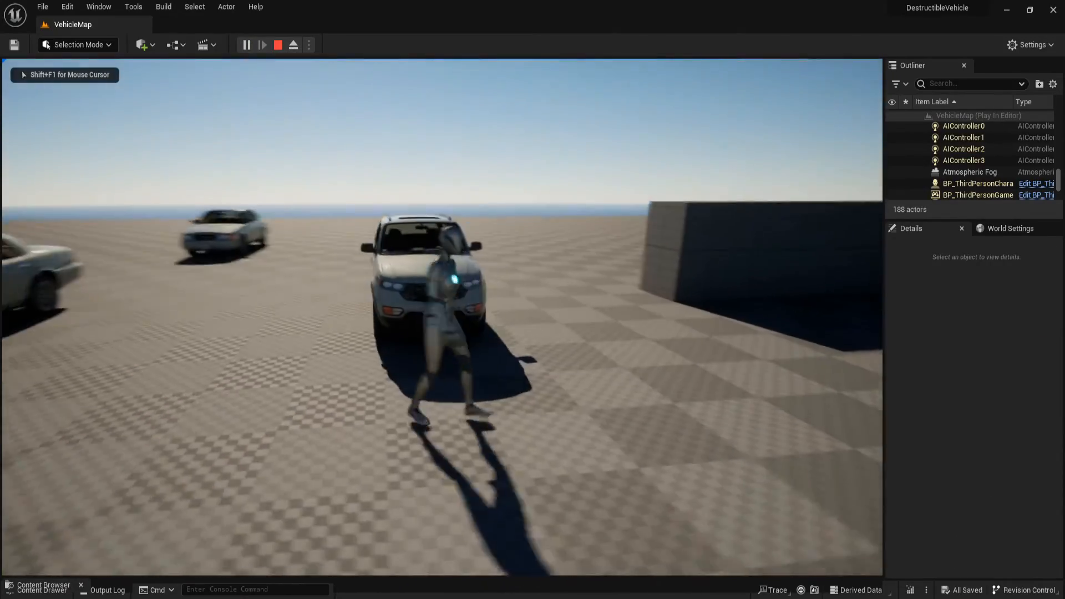
{"action": "key", "text": "d"}
{"action": "key", "text": "w"}
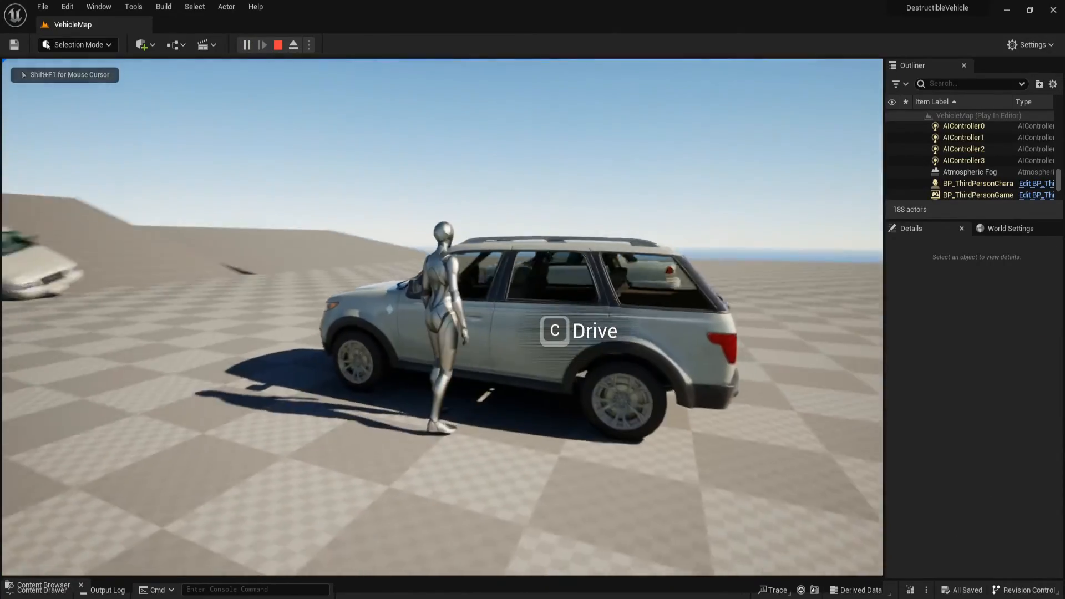
{"action": "key", "text": "c"}
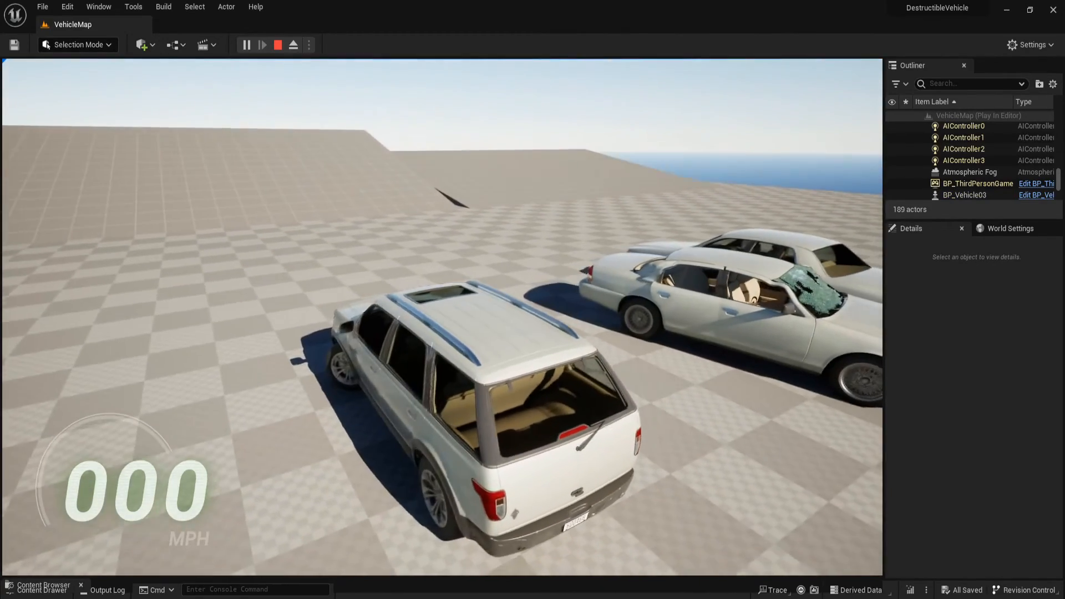
Drive the SUV around the level and against the wall to check its glass and driver, and stop the play session
{"action": "key", "text": "w"}
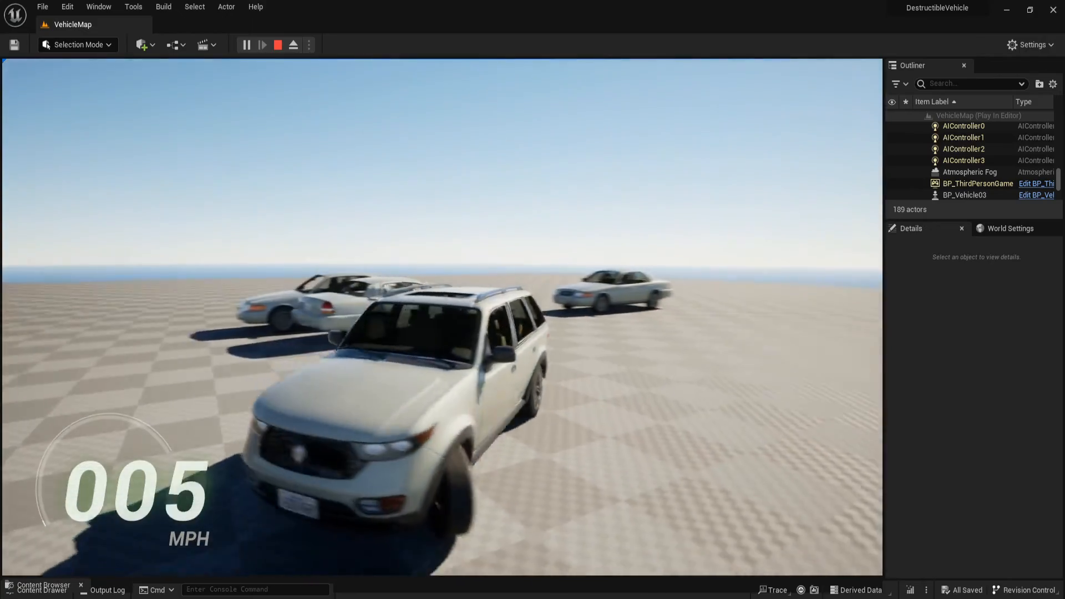
{"action": "key", "text": "w"}
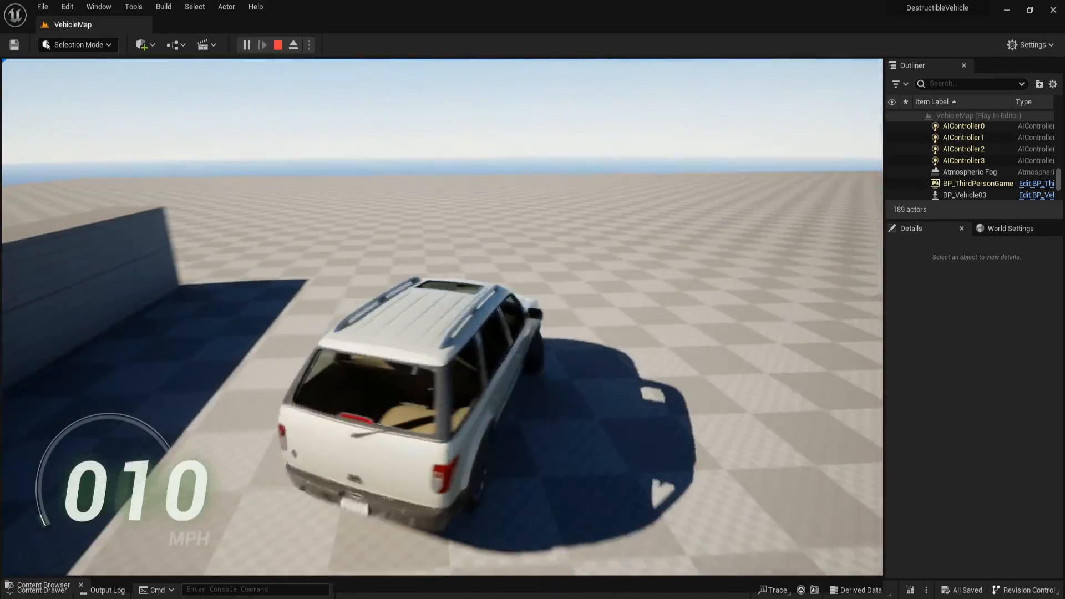
{"action": "key", "text": "a"}
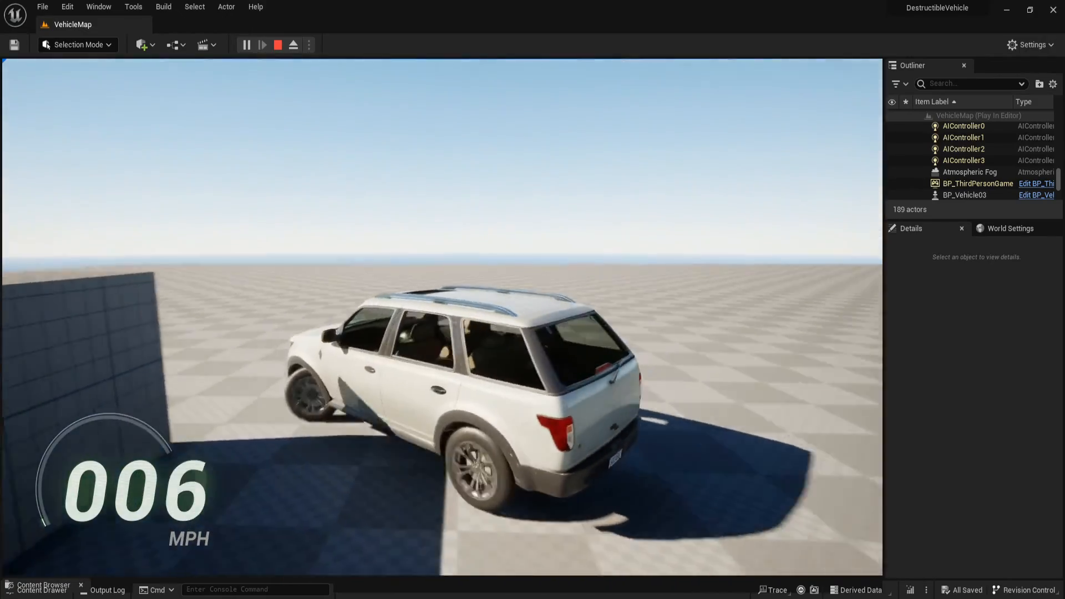
{"action": "key", "text": "w"}
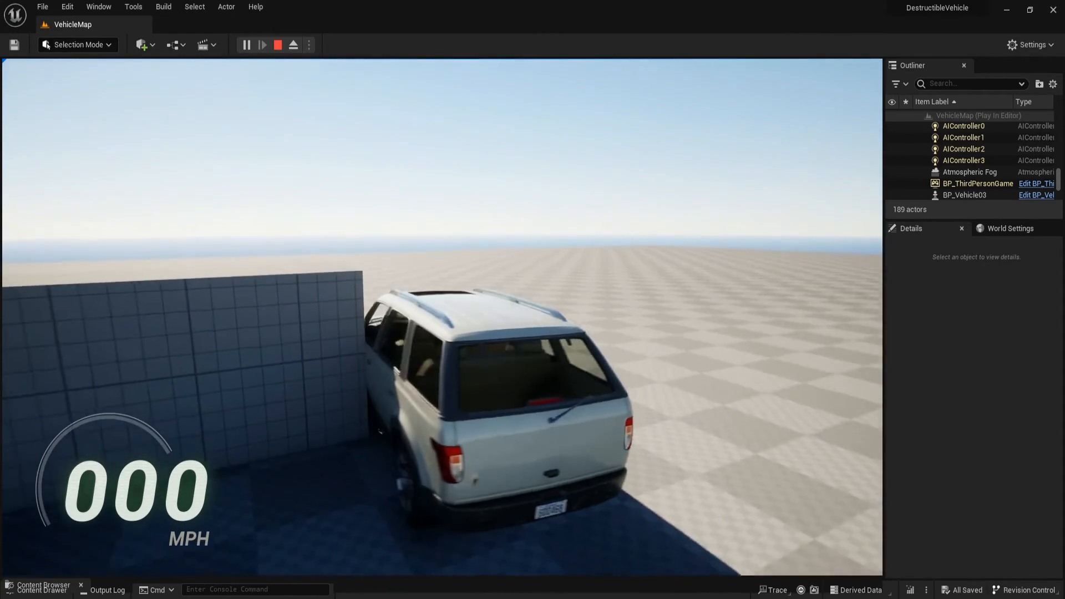
{"action": "key", "text": "w"}
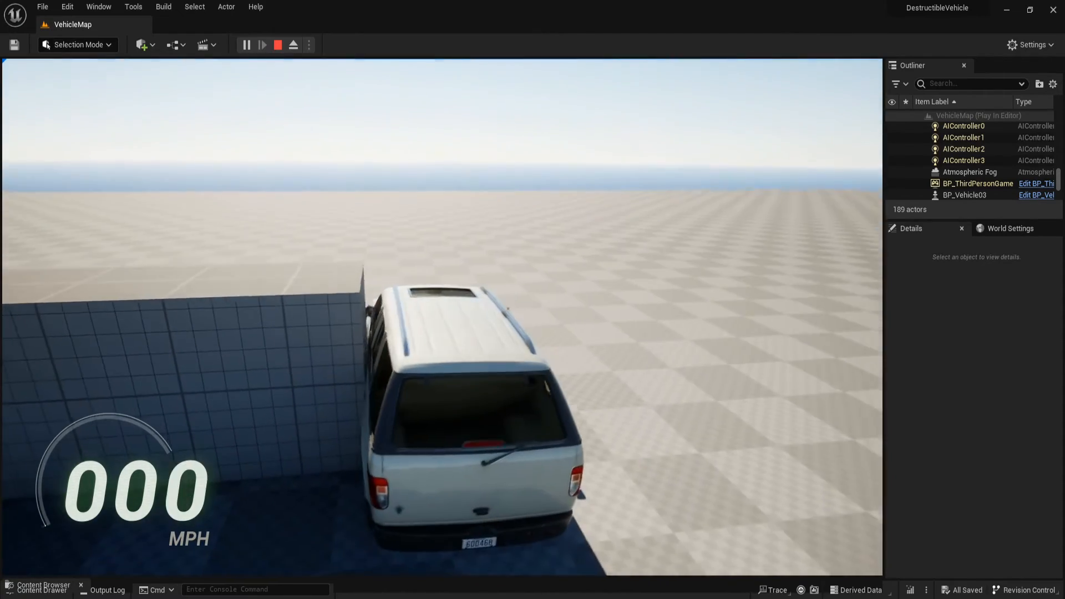
{"action": "key", "text": "w"}
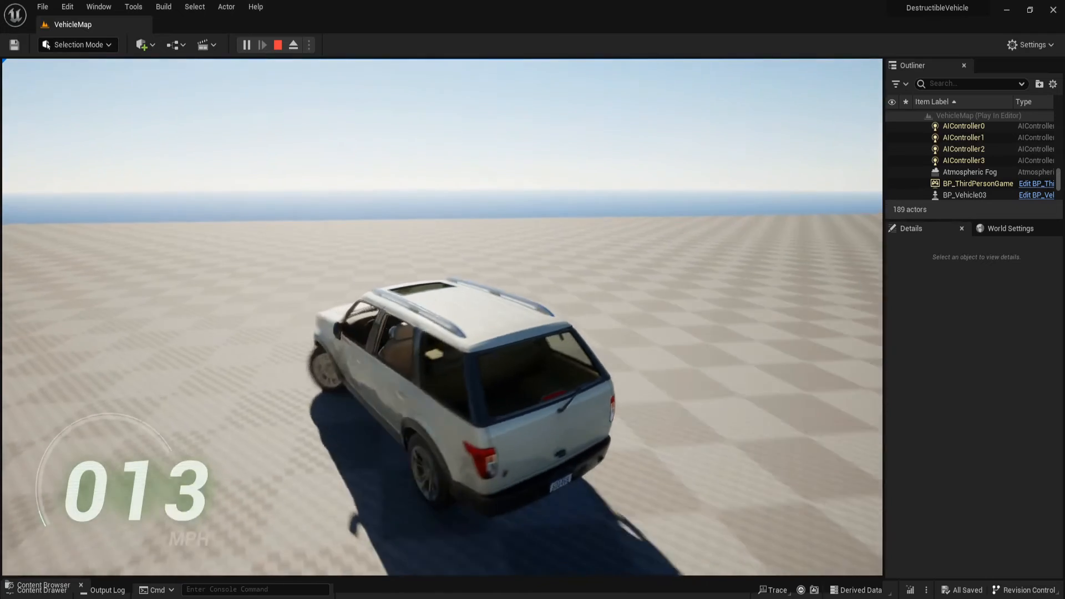
{"action": "key", "text": "s"}
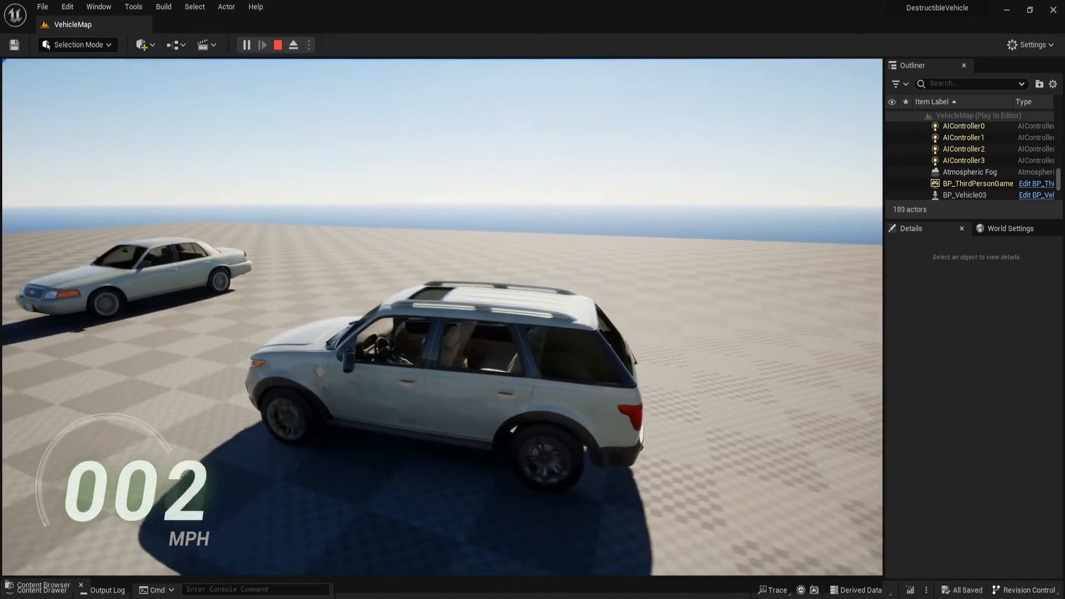
{"action": "key", "text": "Escape"}
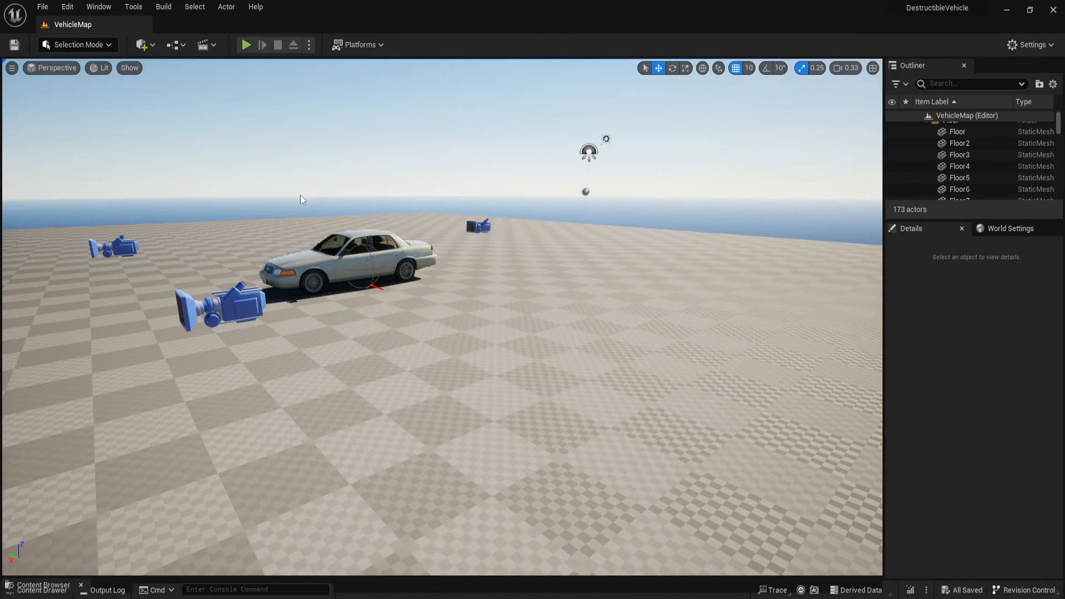
Open BP_Vehicle05 from the Content/Vehicle/vehCar_vehicle05 folder in the full Blueprint editor
{"action": "key", "text": "ctrl+space"}
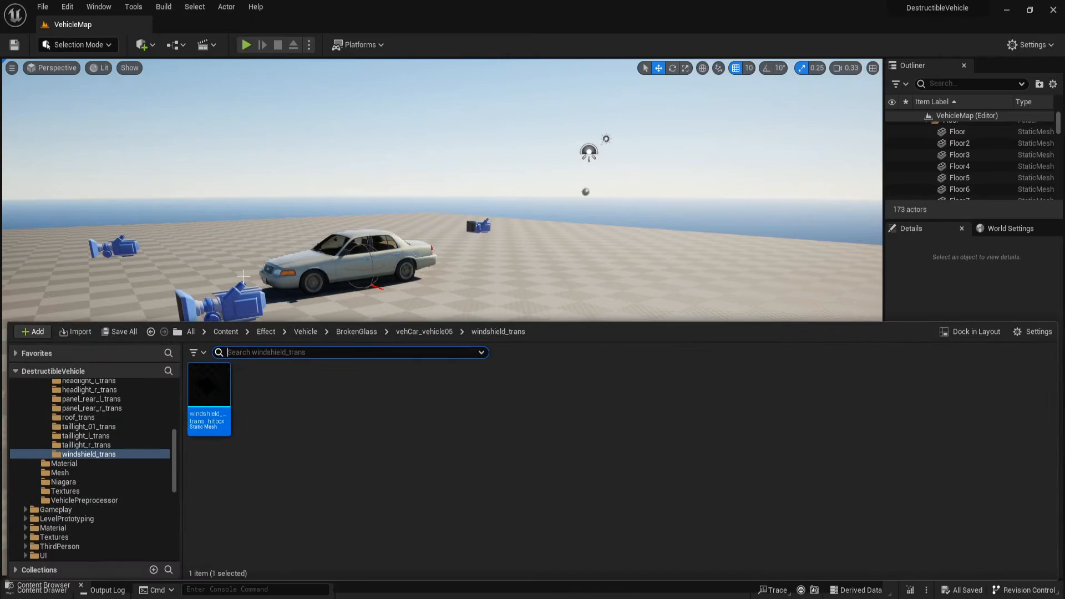
{"action": "scroll", "coordinate": [121, 445], "scroll_direction": "down", "scroll_amount": 2}
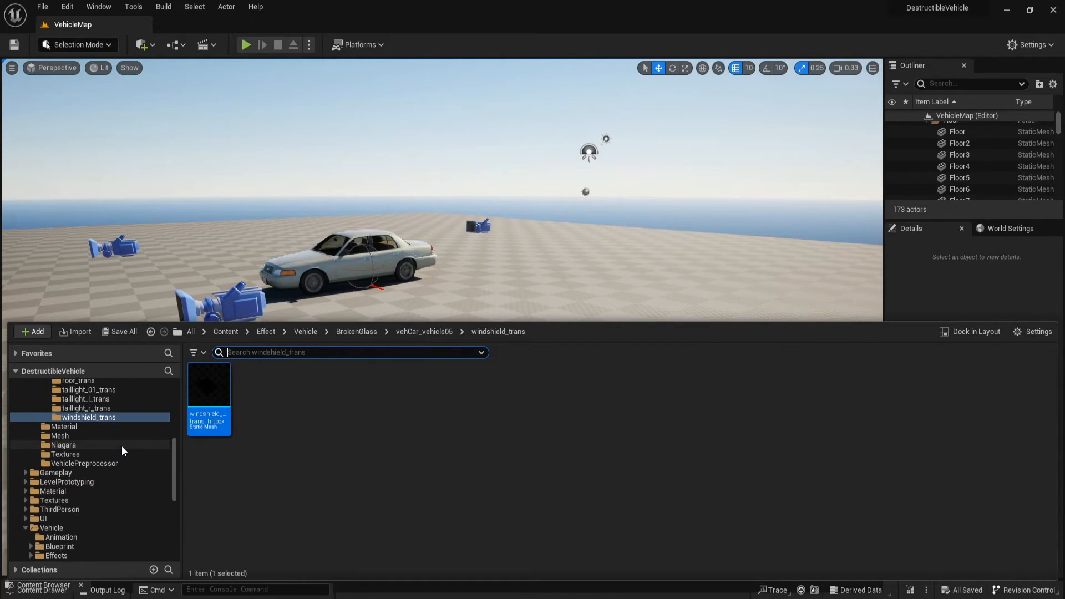
{"action": "scroll", "coordinate": [121, 445], "scroll_direction": "down", "scroll_amount": 10}
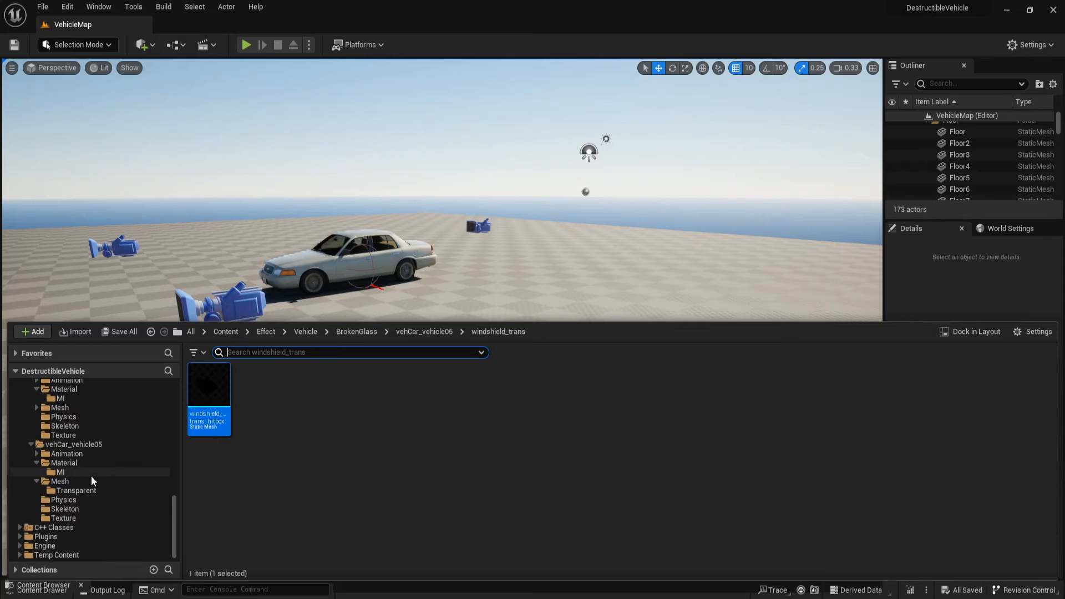
{"action": "left_click", "coordinate": [99, 445]}
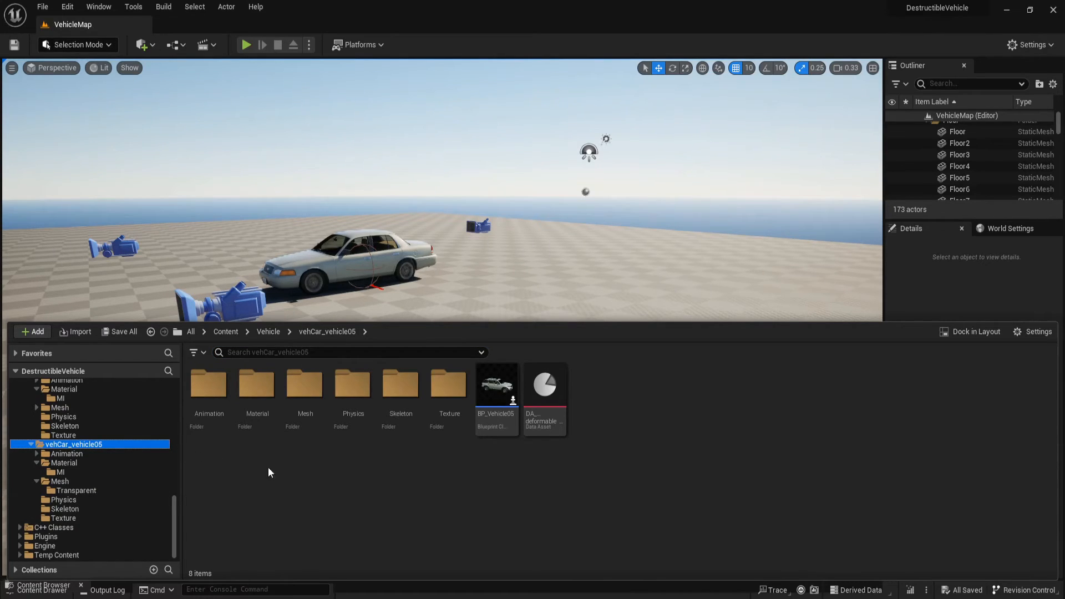
{"action": "double_click", "coordinate": [497, 395]}
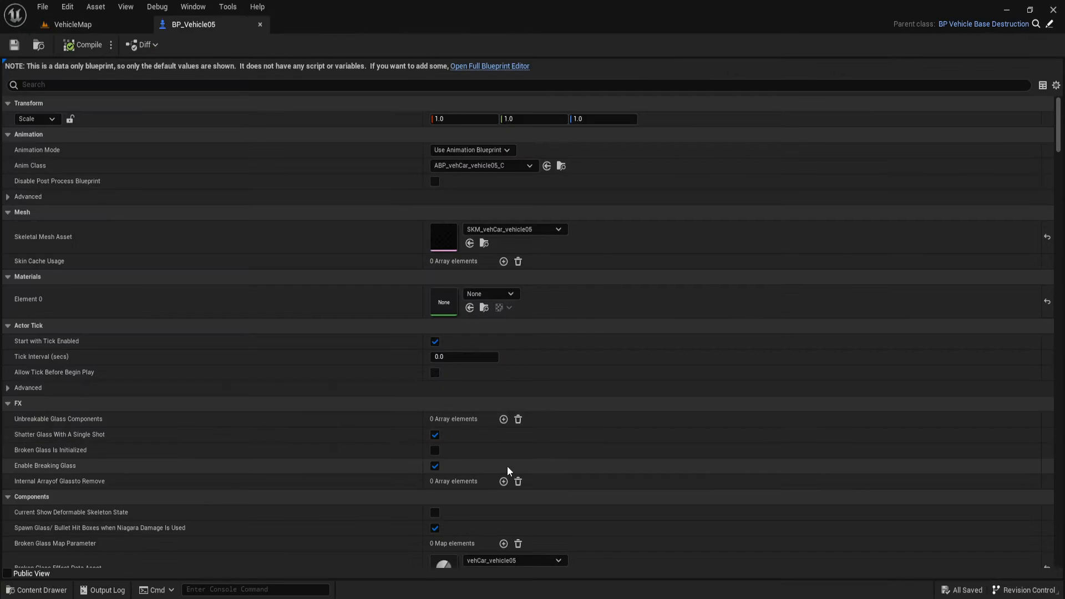
{"action": "left_click", "coordinate": [469, 67]}
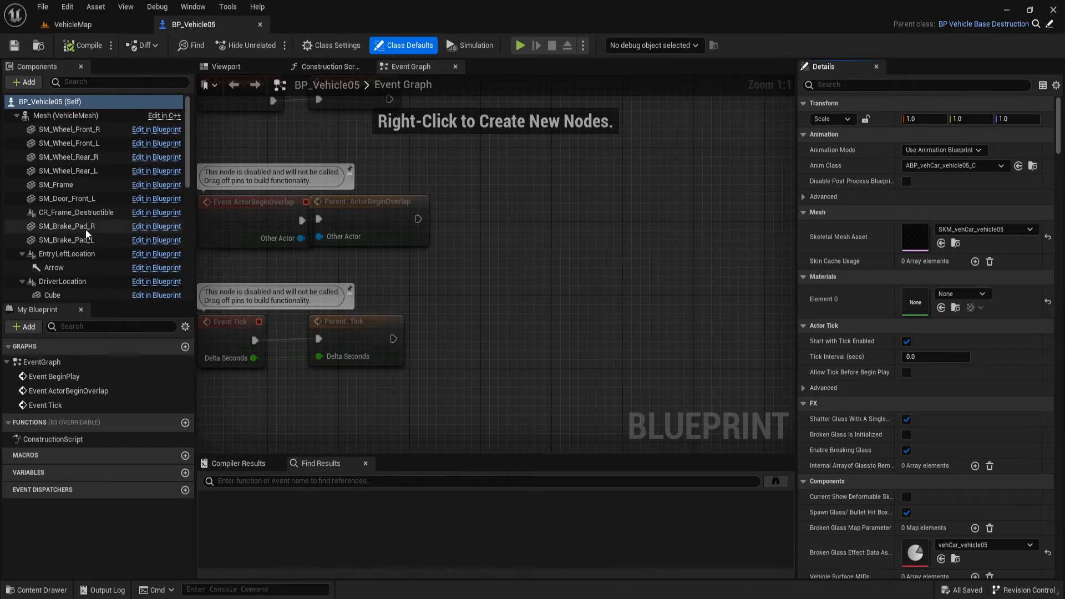
Set the DriverLocation component's location to X 24.7 and Z 155.3 and compile the blueprint
{"action": "scroll", "coordinate": [97, 249], "scroll_direction": "down", "scroll_amount": 3}
{"action": "left_click", "coordinate": [97, 248]}
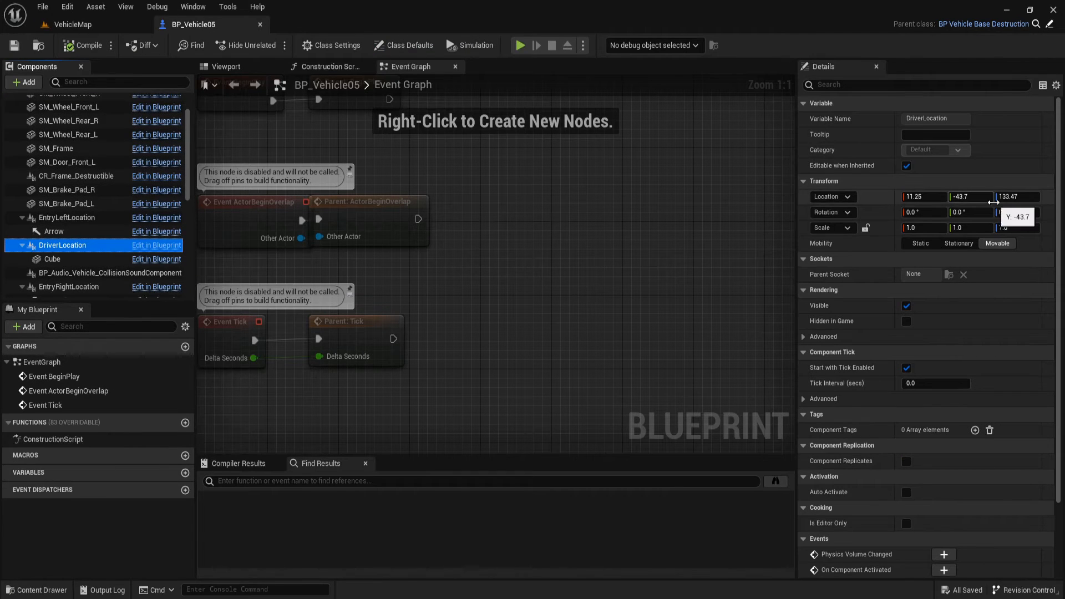
{"action": "left_click", "coordinate": [925, 198]}
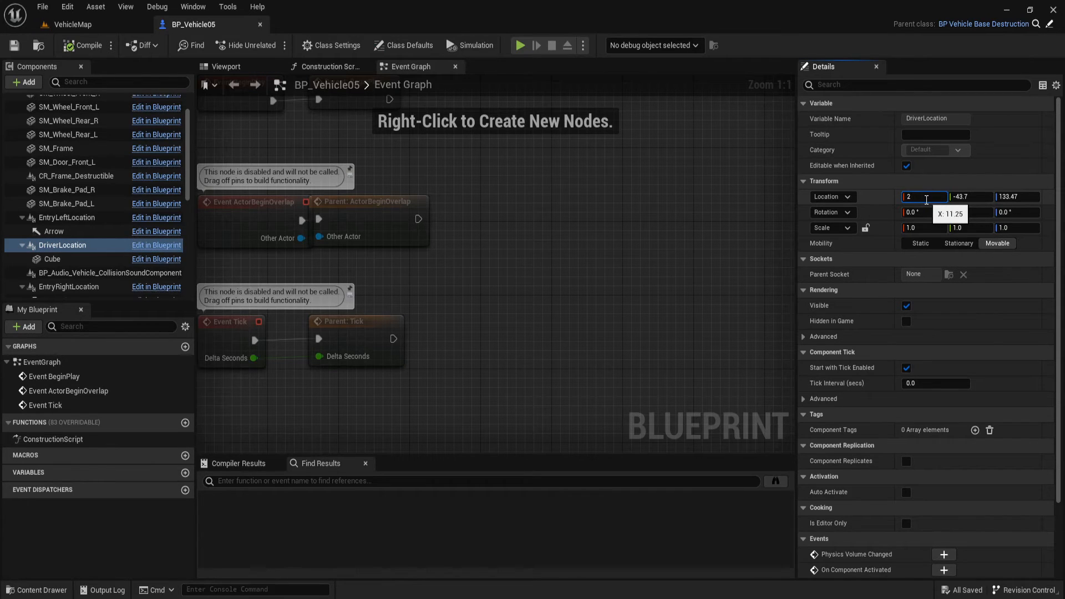
{"action": "type", "text": "24.7"}
{"action": "key", "text": "Return"}
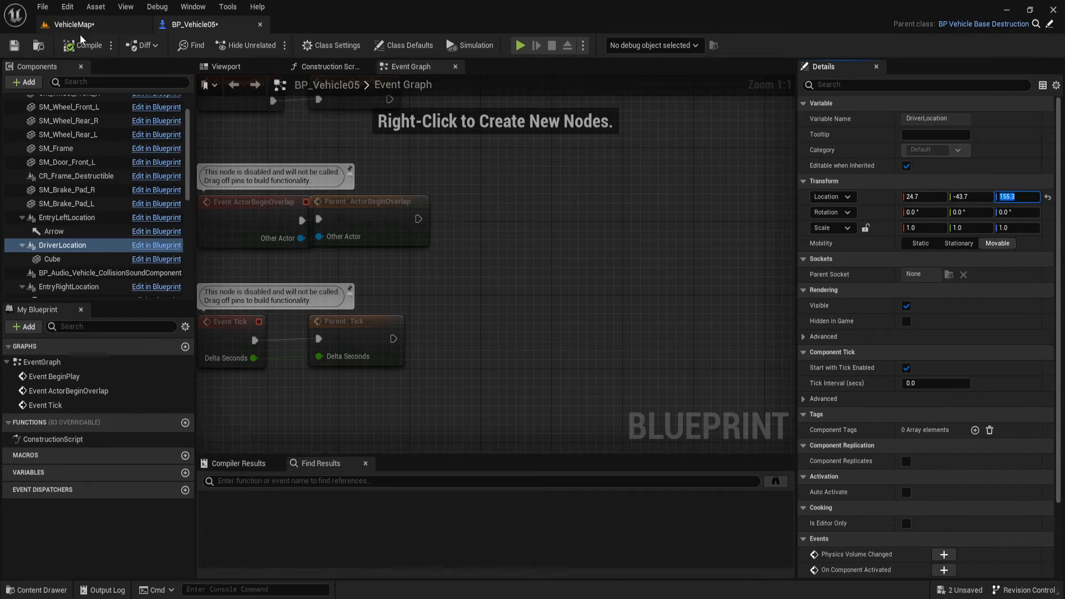
{"action": "left_click", "coordinate": [102, 45]}
Play VehicleMap, get into the SUV and drive it to check the driver's seating position
{"action": "left_click", "coordinate": [118, 26]}
{"action": "left_click", "coordinate": [246, 45]}
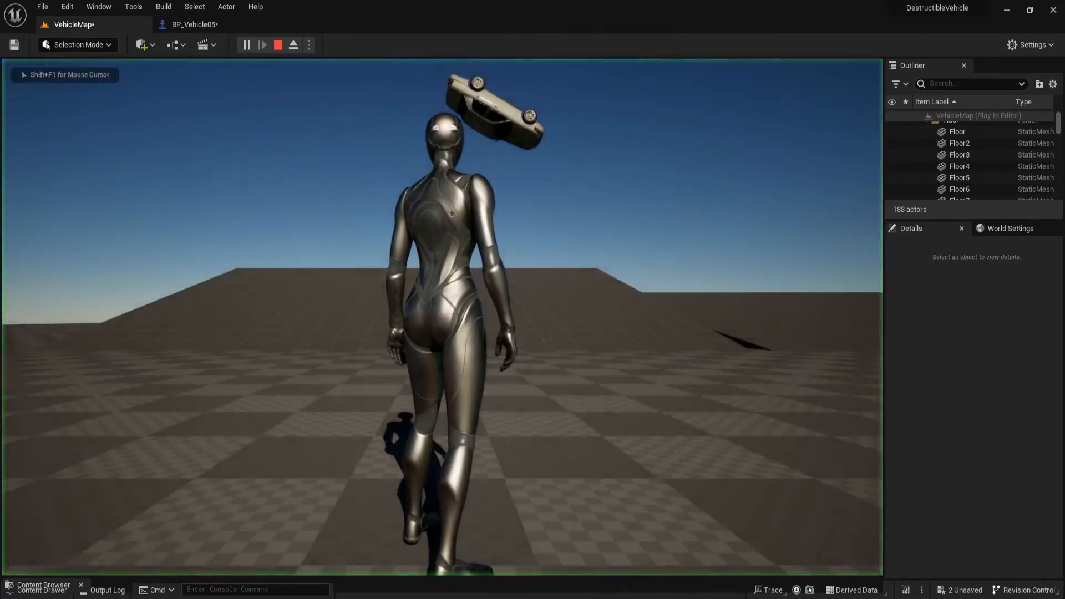
{"action": "key", "text": "w"}
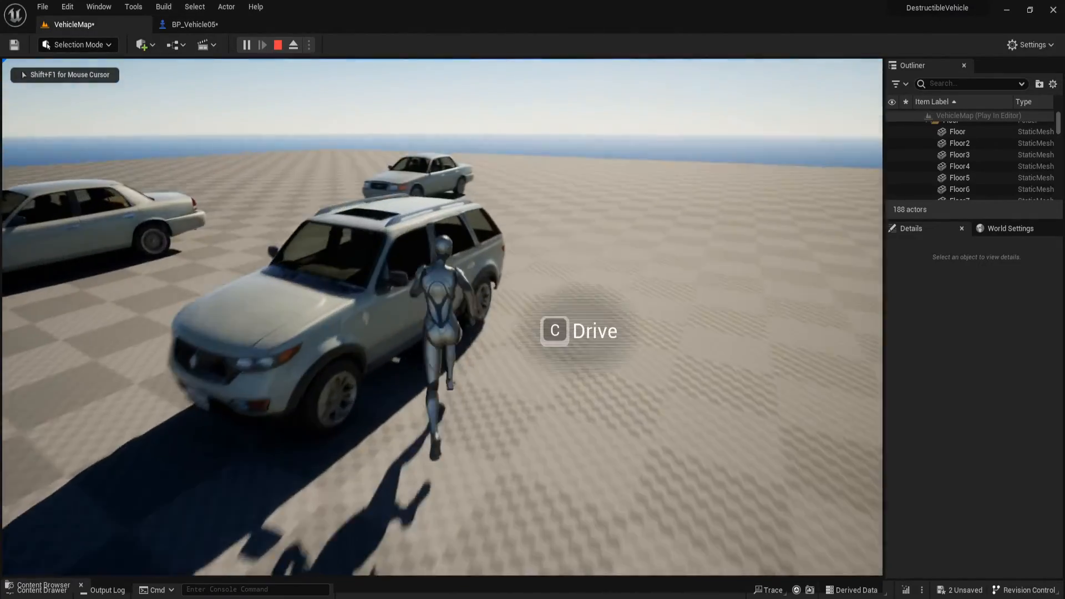
{"action": "key", "text": "c"}
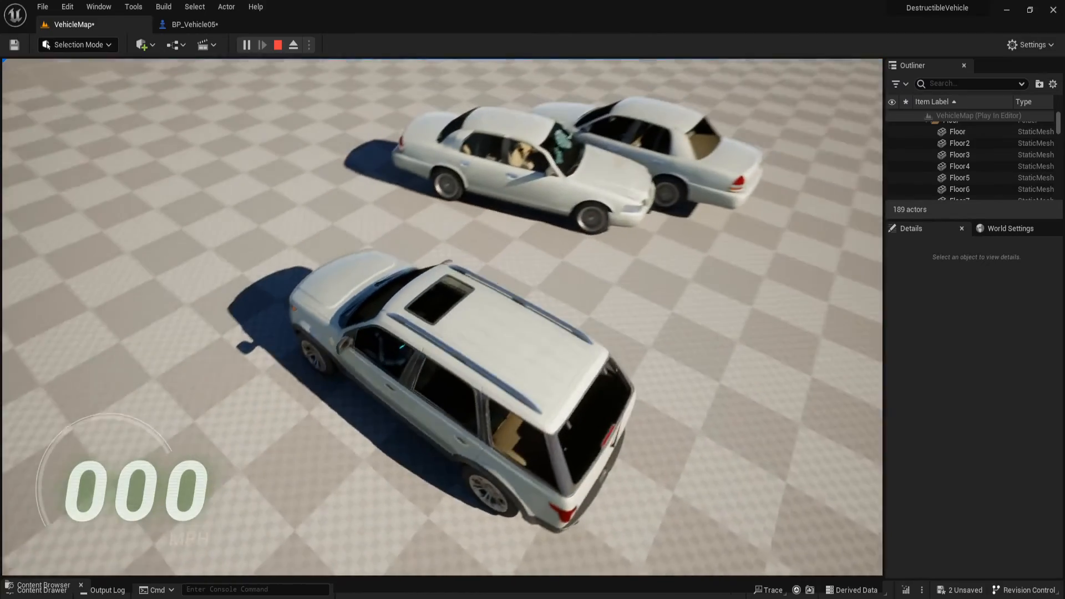
{"action": "key", "text": "w"}
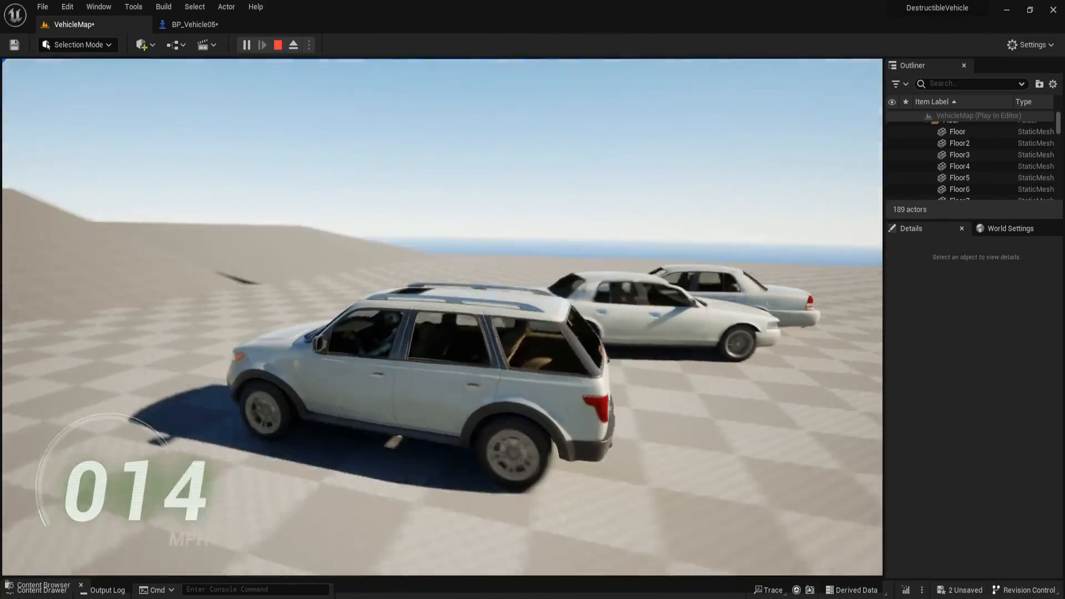
{"action": "key", "text": "a"}
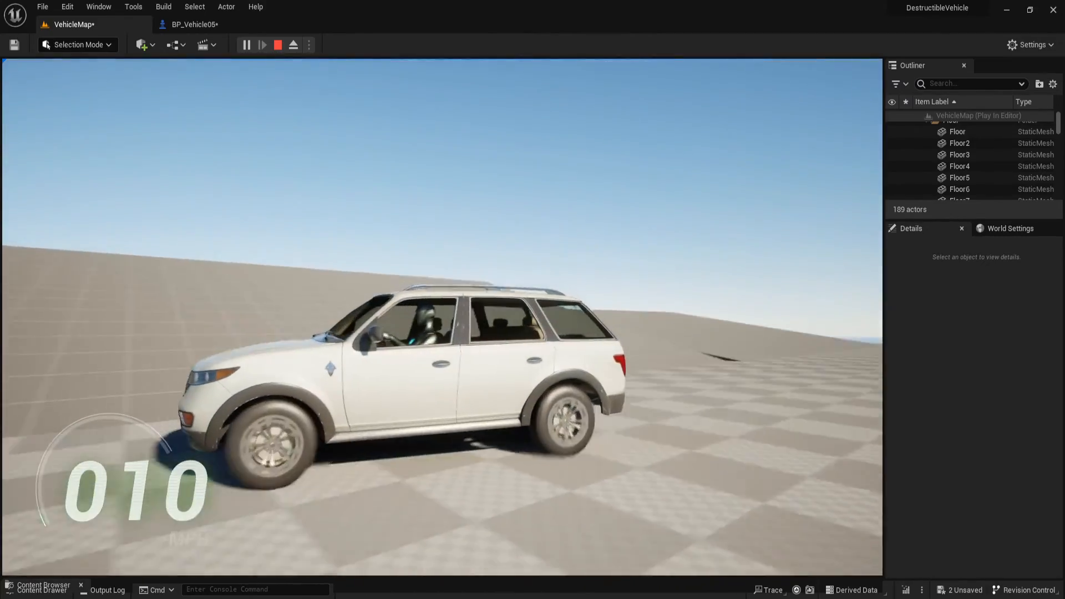
{"action": "key", "text": "s"}
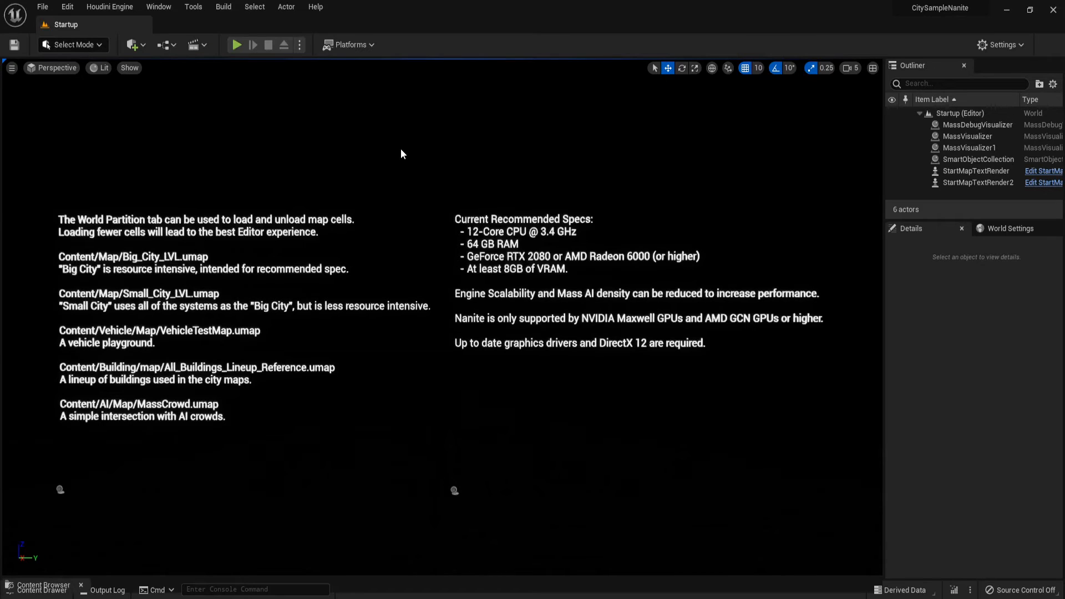
In the CitySampleNanite project, browse to the Content/Crowd/Character/Anims/Interacts folder
{"action": "key", "text": "ctrl+space"}
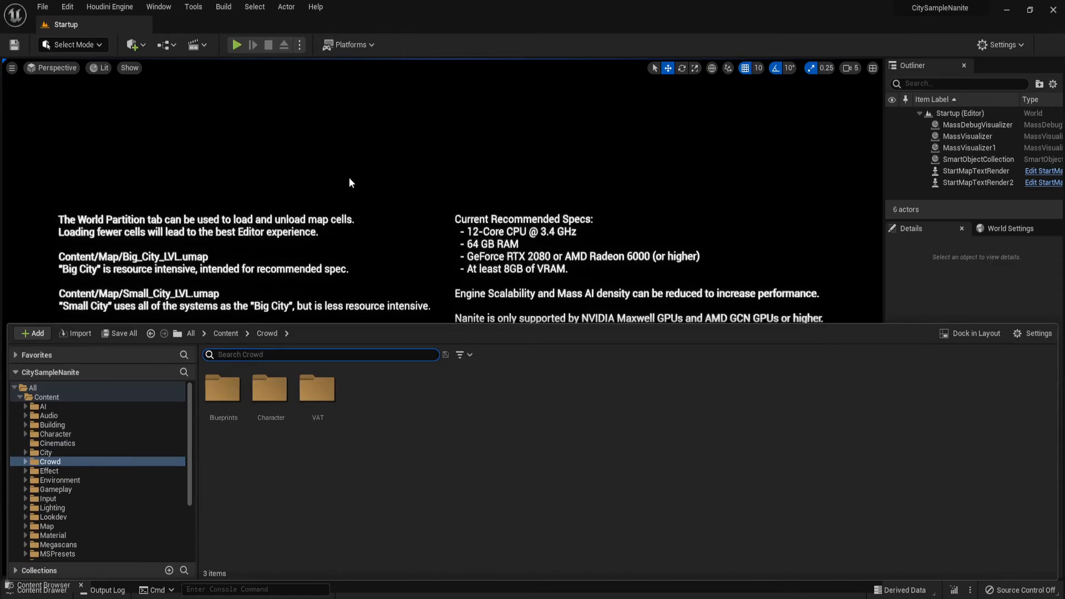
{"action": "left_click", "coordinate": [56, 465]}
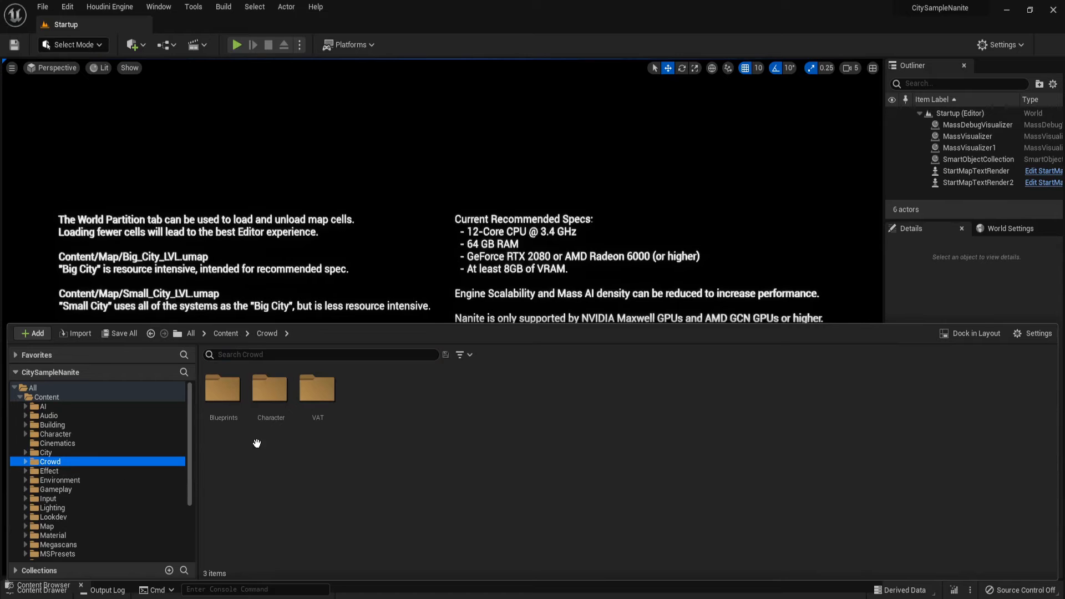
{"action": "double_click", "coordinate": [265, 419]}
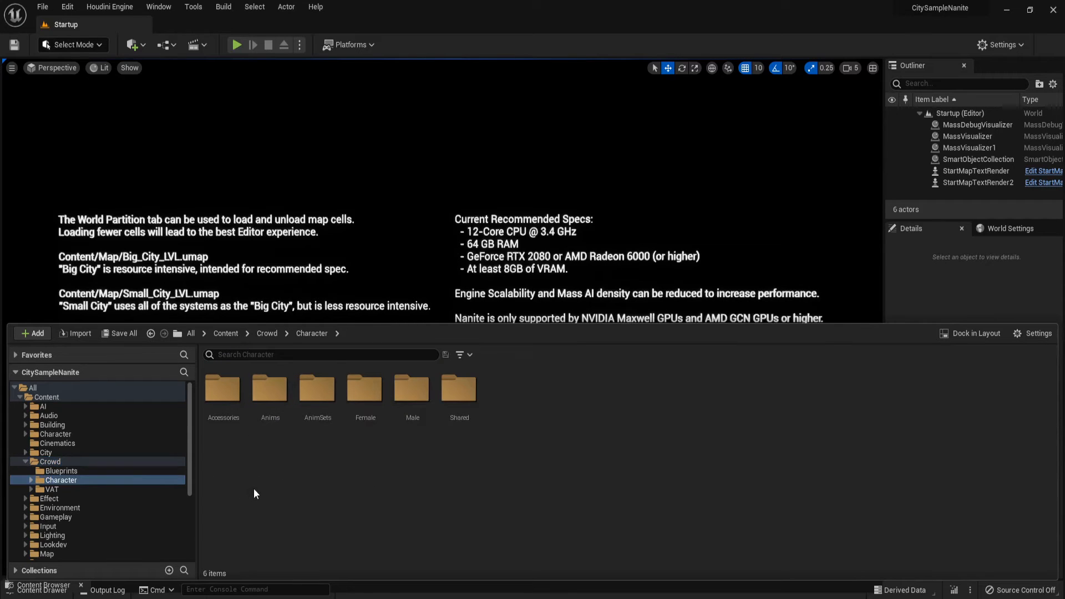
{"action": "double_click", "coordinate": [270, 391]}
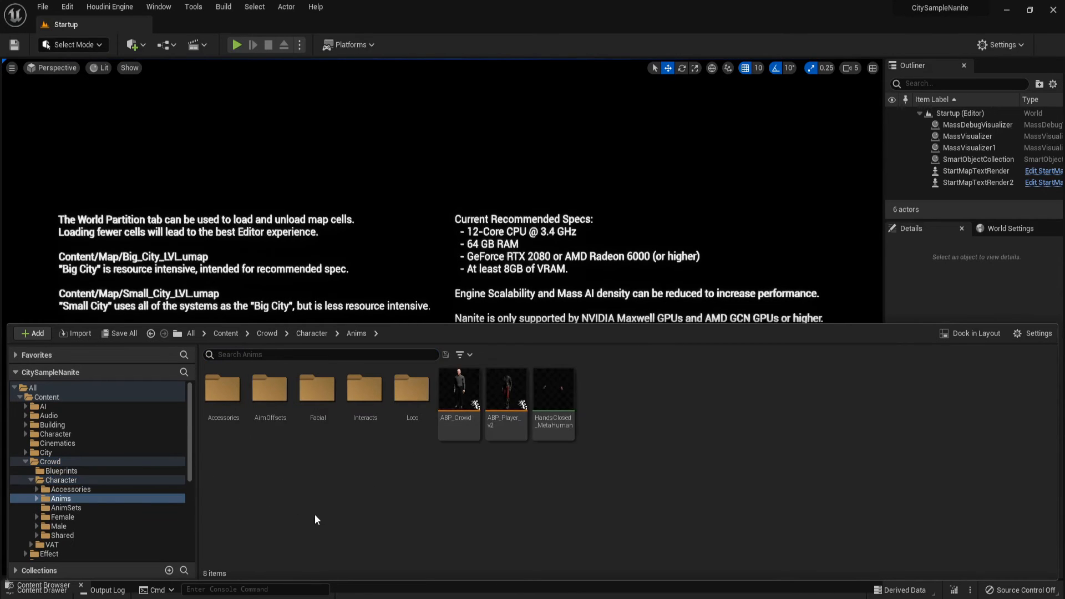
{"action": "double_click", "coordinate": [368, 435]}
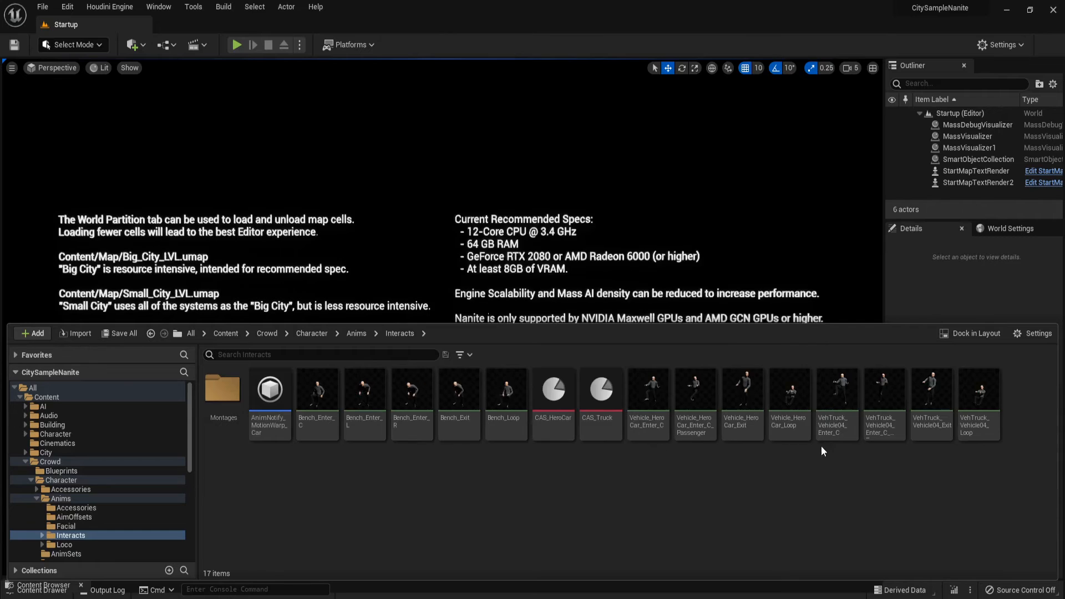
Preview the VehTruck_Vehicle04_Enter_C animation, close its editor and return to the Interacts folder
{"action": "double_click", "coordinate": [826, 433]}
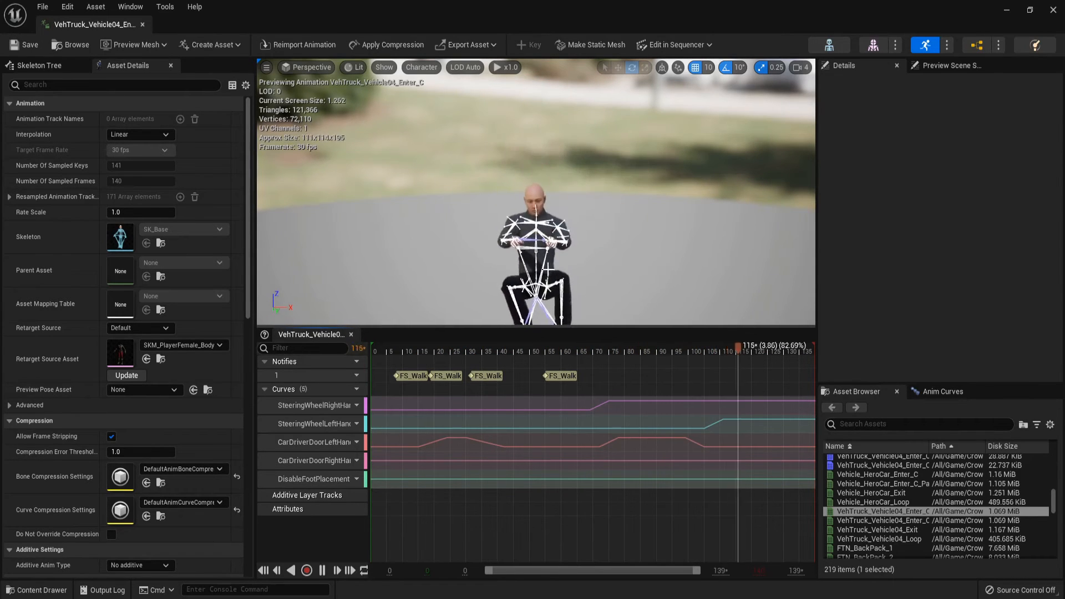
{"action": "left_click", "coordinate": [142, 25]}
{"action": "key", "text": "ctrl+space"}
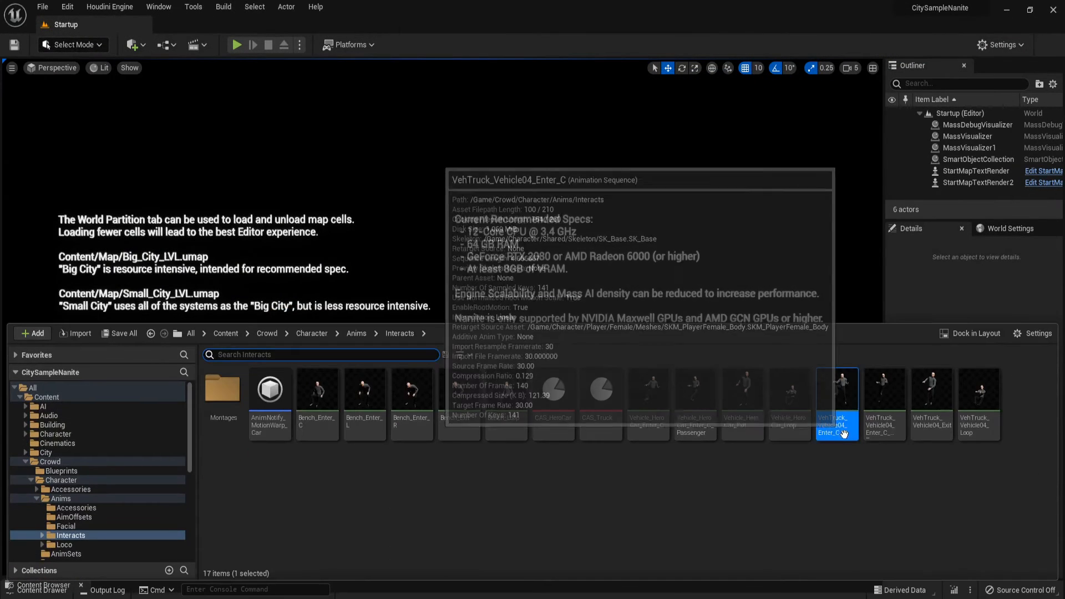
Start a bulk FBX export of the four VehTruck_Vehicle04 animations, saving VehTruck_Vehicle04_Enter_C in Downloads with the offered export options
{"action": "left_click", "coordinate": [847, 488]}
{"action": "left_click", "coordinate": [837, 406]}
{"action": "left_click", "coordinate": [977, 407], "text": "shift"}
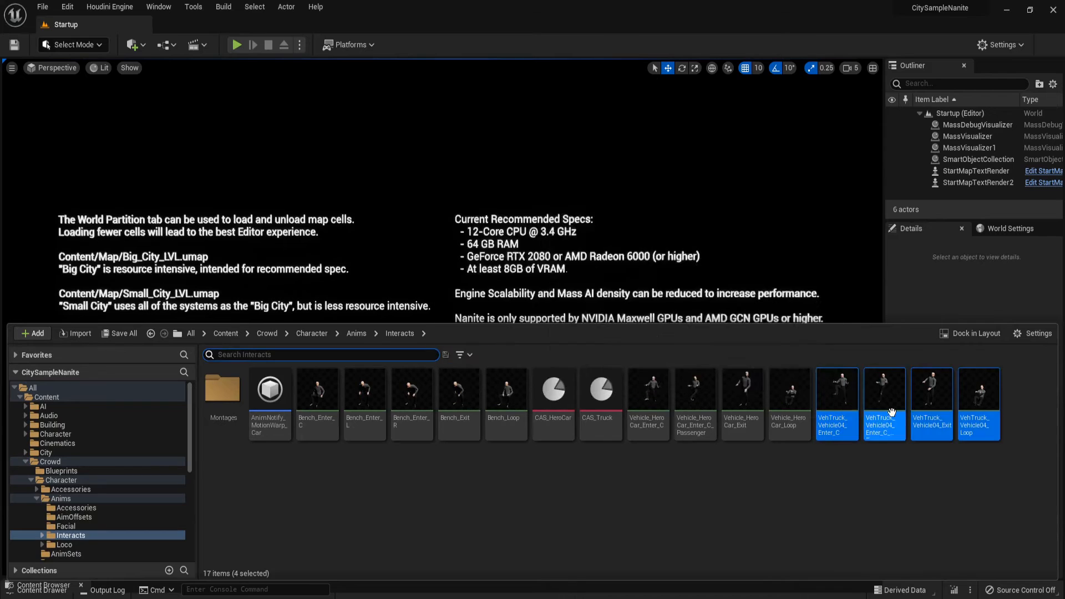
{"action": "right_click", "coordinate": [891, 412]}
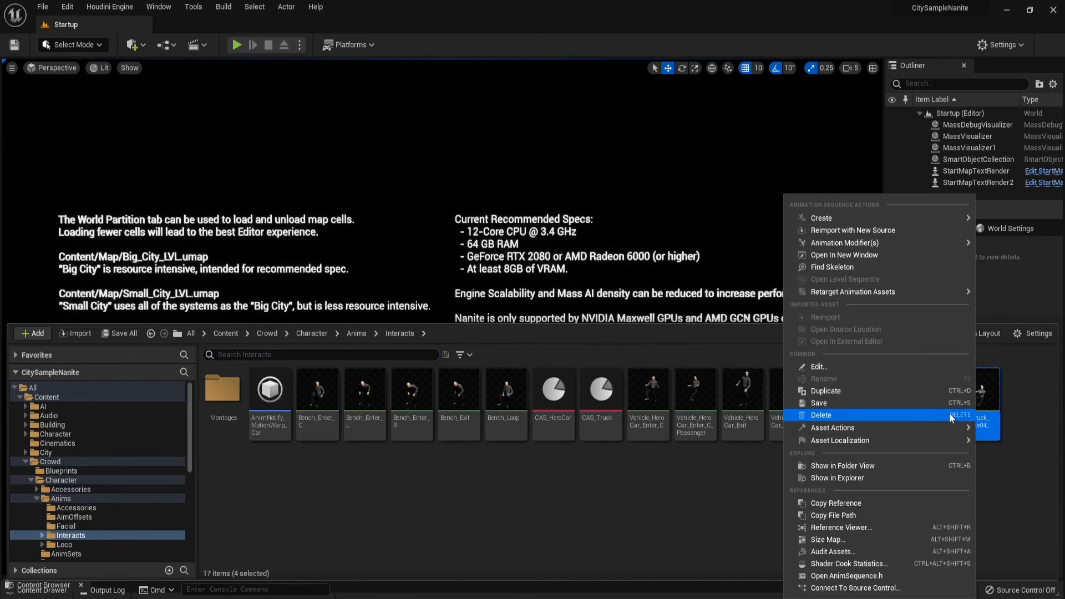
{"action": "mouse_move", "coordinate": [862, 430]}
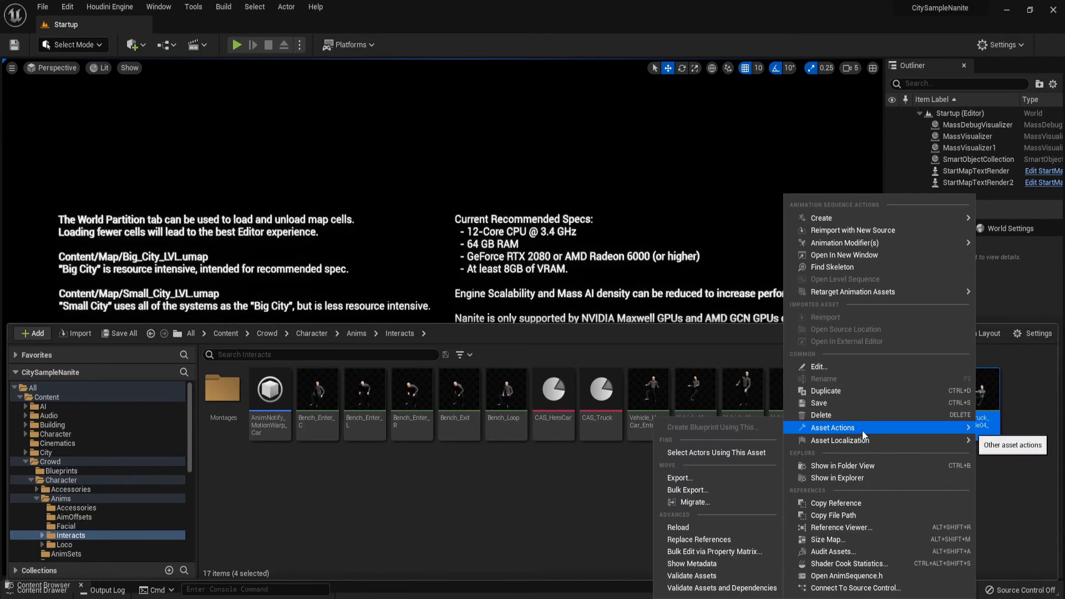
{"action": "left_click", "coordinate": [711, 475]}
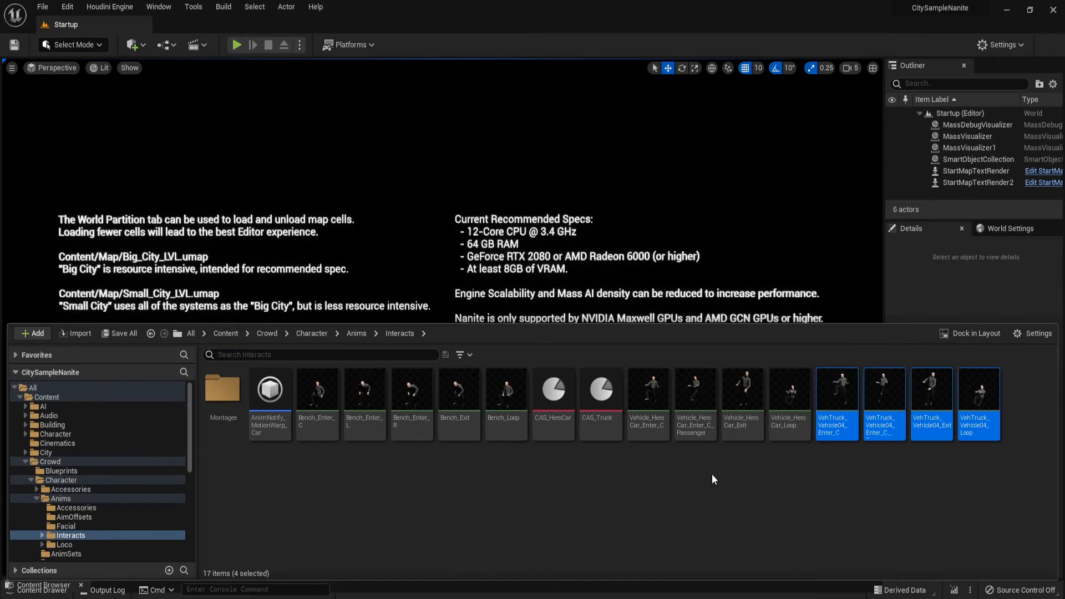
{"action": "scroll", "coordinate": [46, 144], "scroll_direction": "up", "scroll_amount": 2}
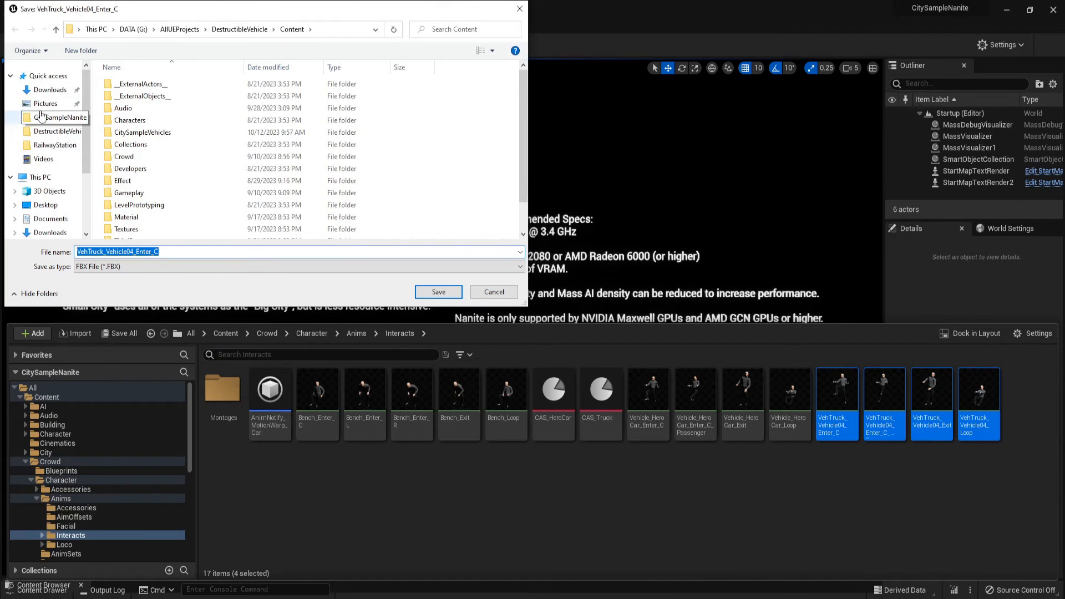
{"action": "left_click", "coordinate": [50, 90]}
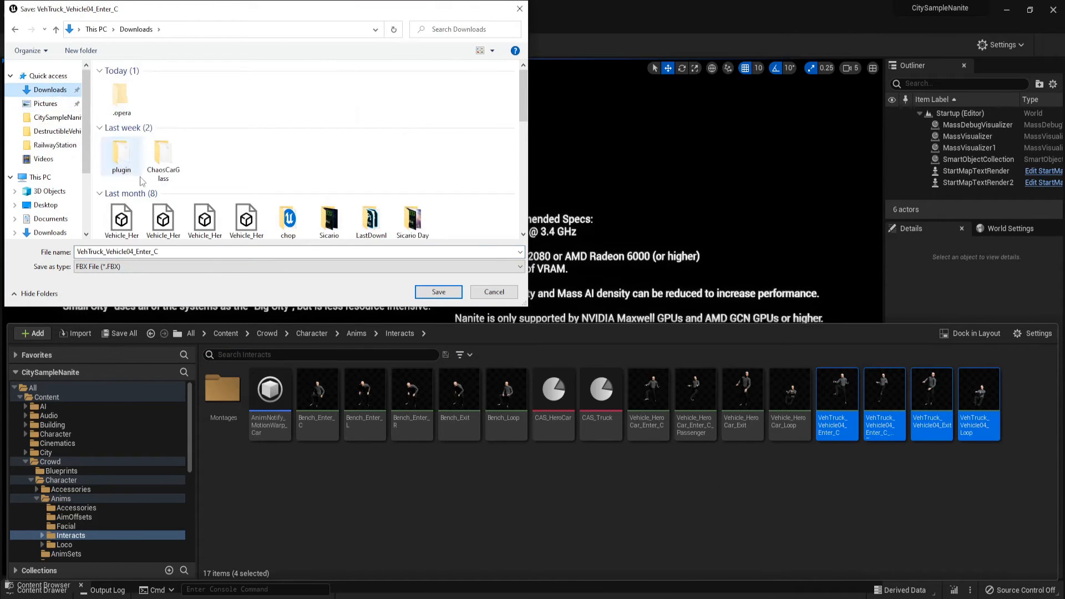
{"action": "left_click", "coordinate": [439, 292]}
{"action": "left_click", "coordinate": [598, 426]}
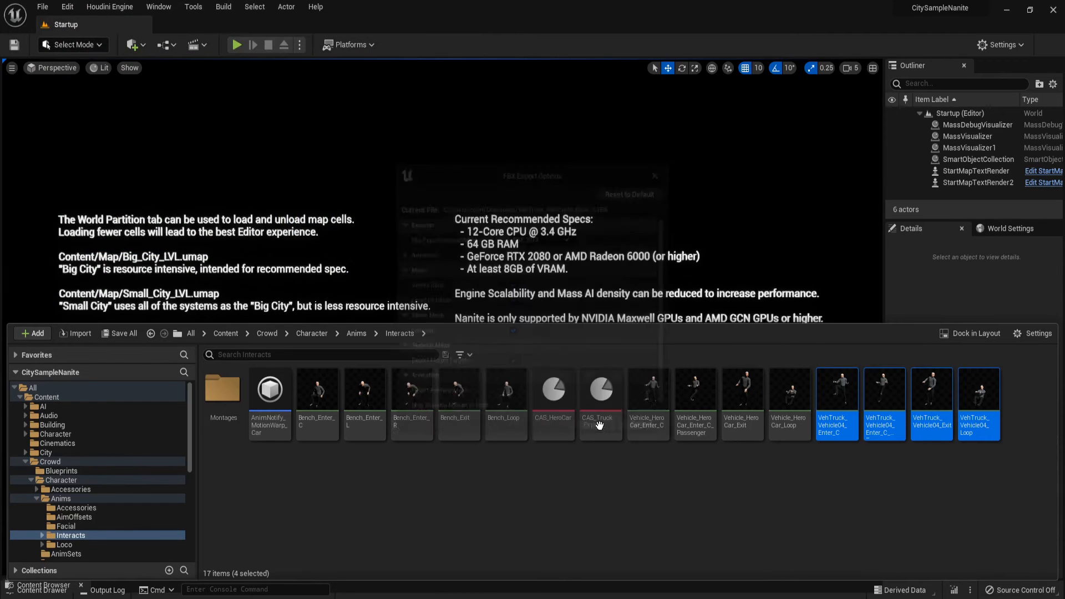
Save the VehTruck_Vehicle04 passenger enter, exit and loop animations as FBX files in Downloads with the offered names and export options
{"action": "left_click", "coordinate": [450, 292]}
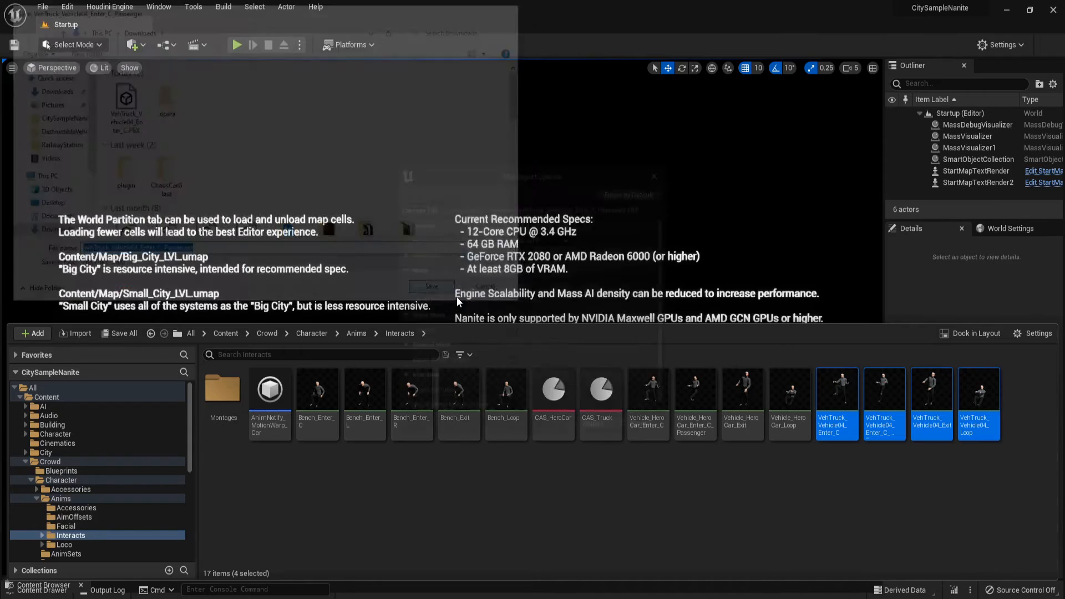
{"action": "left_click", "coordinate": [598, 428]}
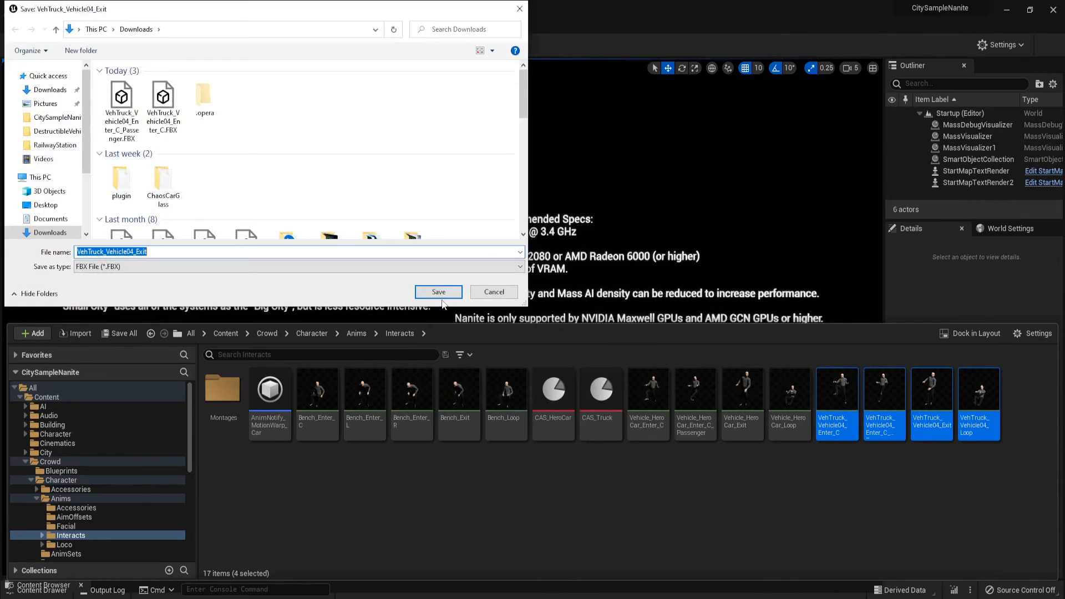
{"action": "left_click", "coordinate": [442, 294]}
{"action": "left_click", "coordinate": [591, 429]}
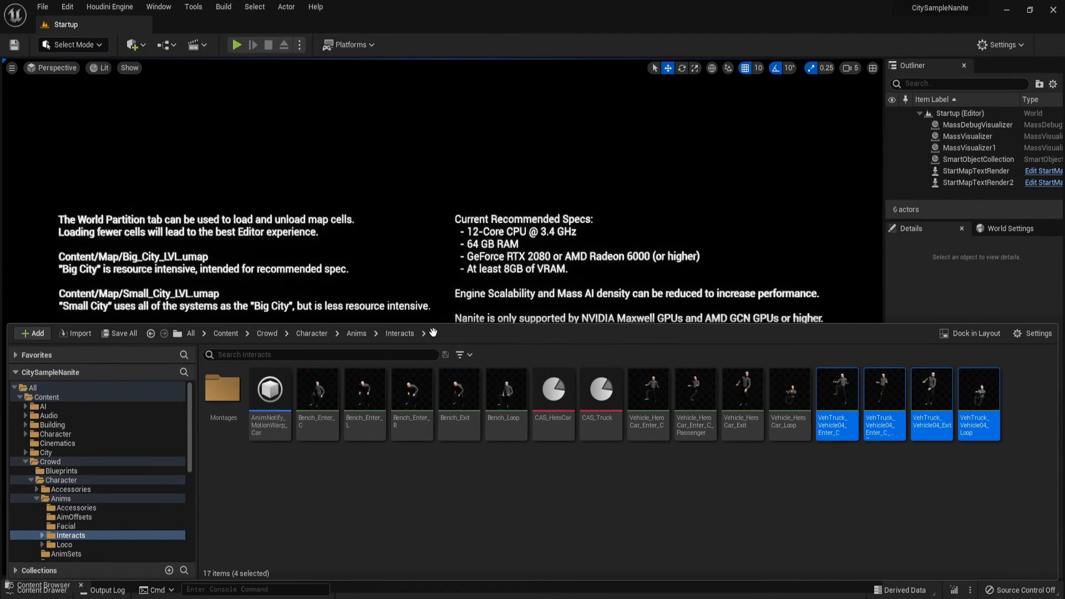
{"action": "left_click", "coordinate": [440, 293]}
{"action": "left_click", "coordinate": [577, 429]}
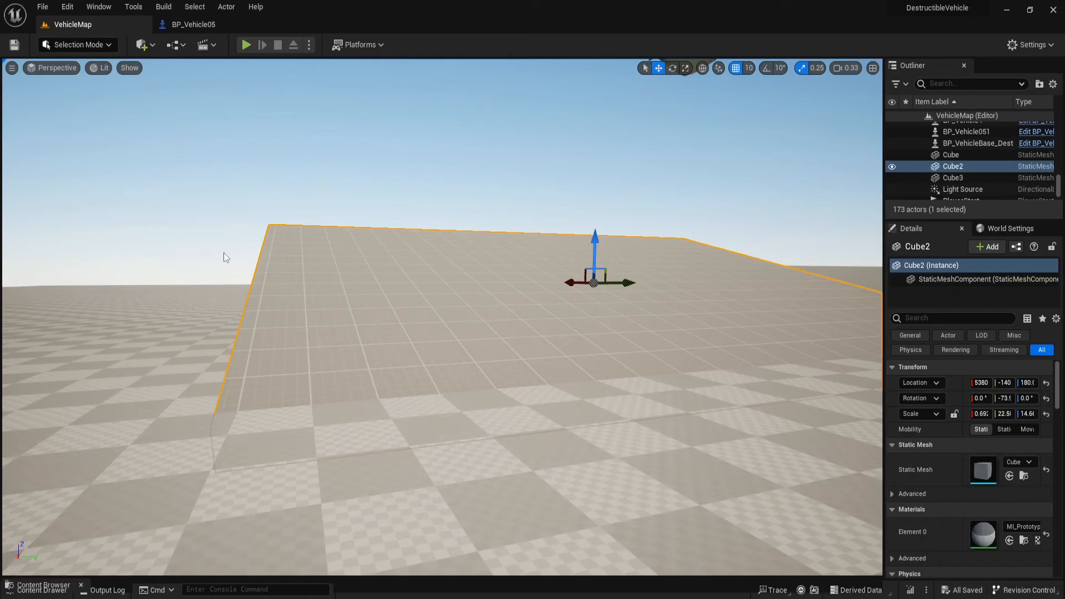
In the DestructibleVehicle project, browse to the Content/Crowd/Character/Anims/Interacts folder
{"action": "key", "text": "ctrl+space"}
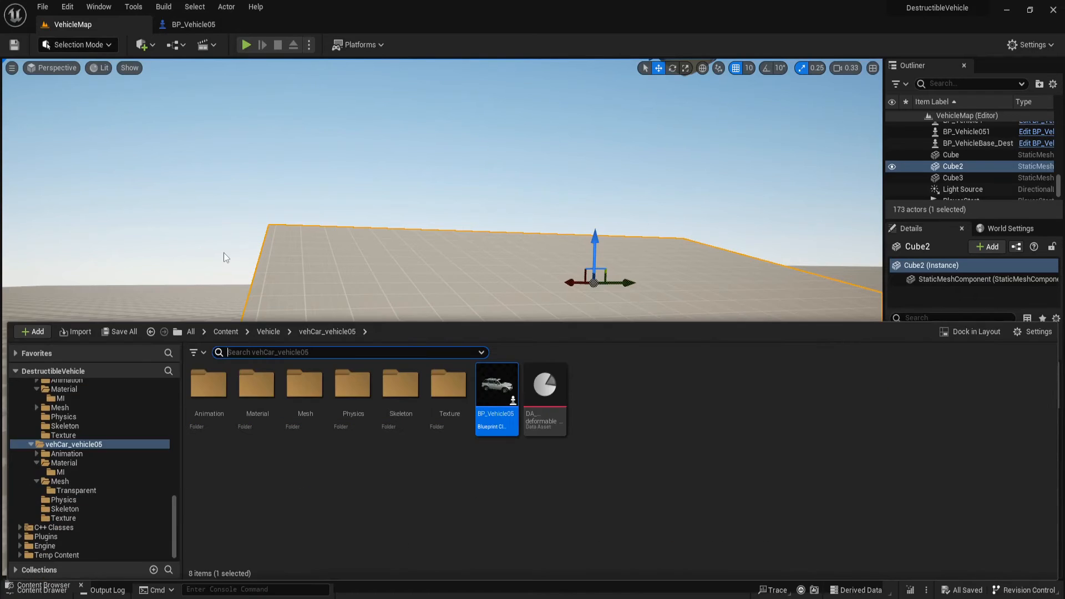
{"action": "scroll", "coordinate": [115, 446], "scroll_direction": "up", "scroll_amount": 9}
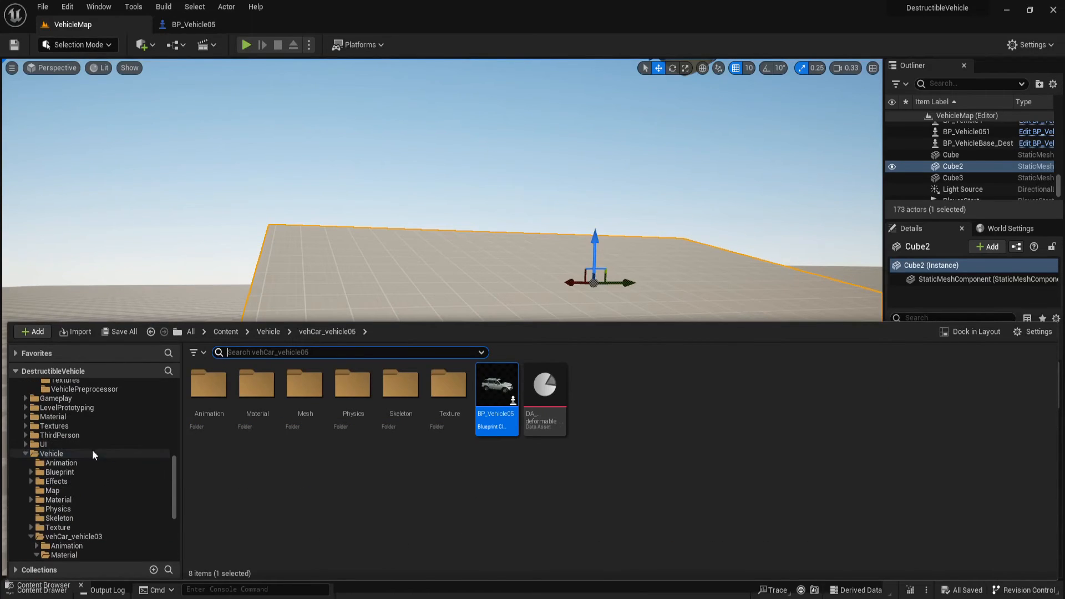
{"action": "left_click", "coordinate": [23, 454]}
{"action": "scroll", "coordinate": [72, 436], "scroll_direction": "up", "scroll_amount": 6}
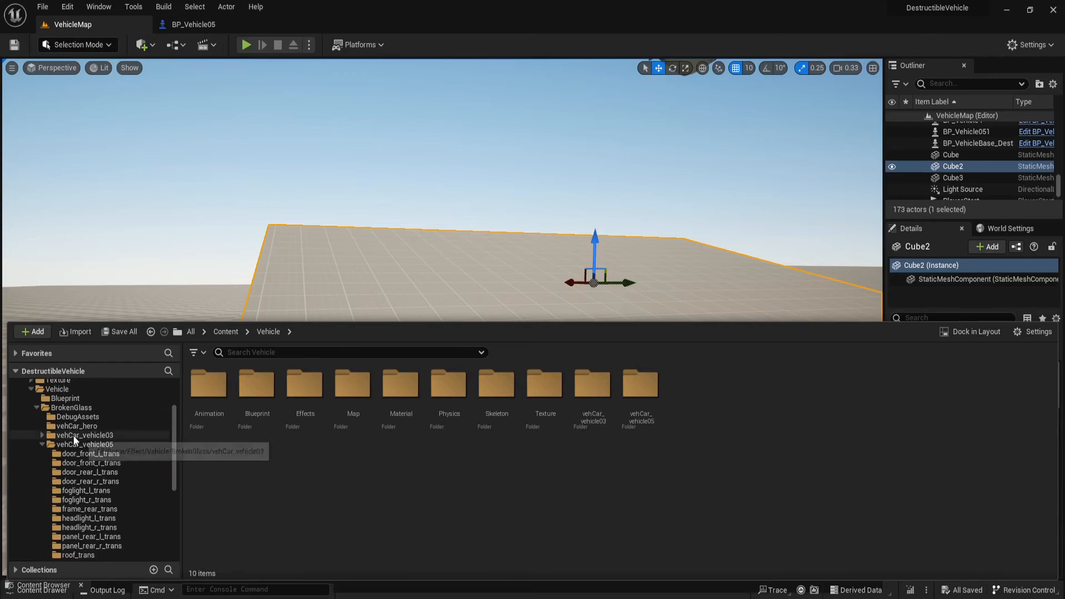
{"action": "left_click", "coordinate": [31, 459]}
{"action": "left_click", "coordinate": [25, 441]}
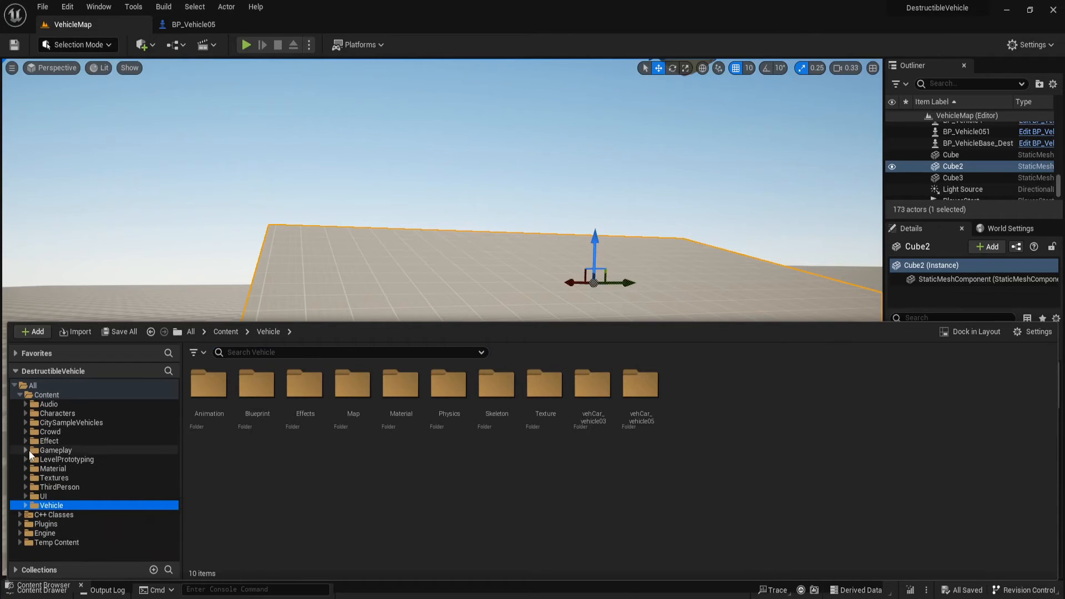
{"action": "left_click", "coordinate": [72, 431]}
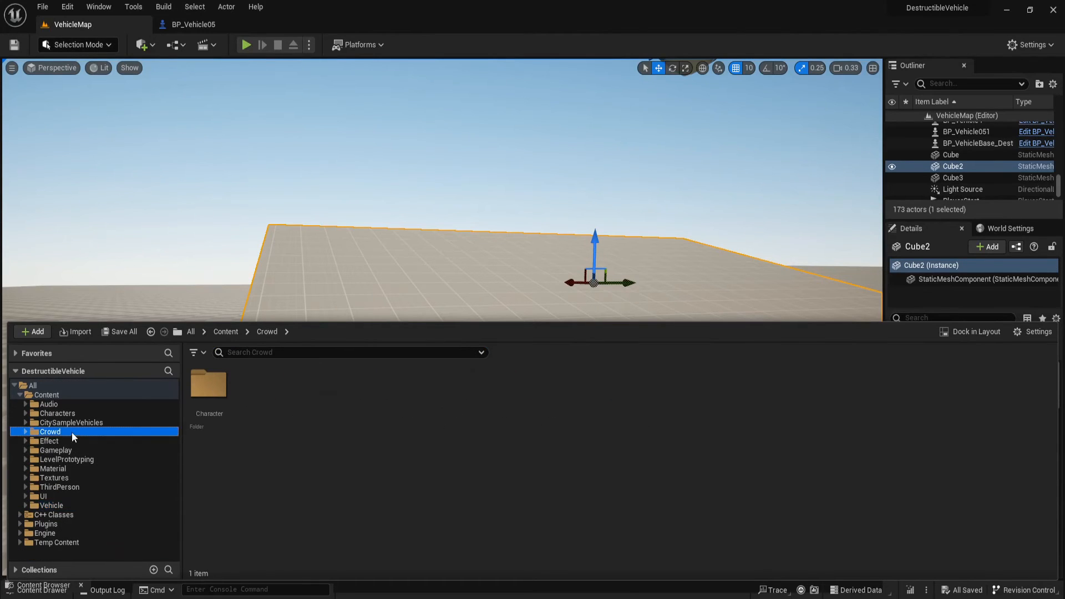
{"action": "double_click", "coordinate": [209, 385]}
{"action": "double_click", "coordinate": [208, 386]}
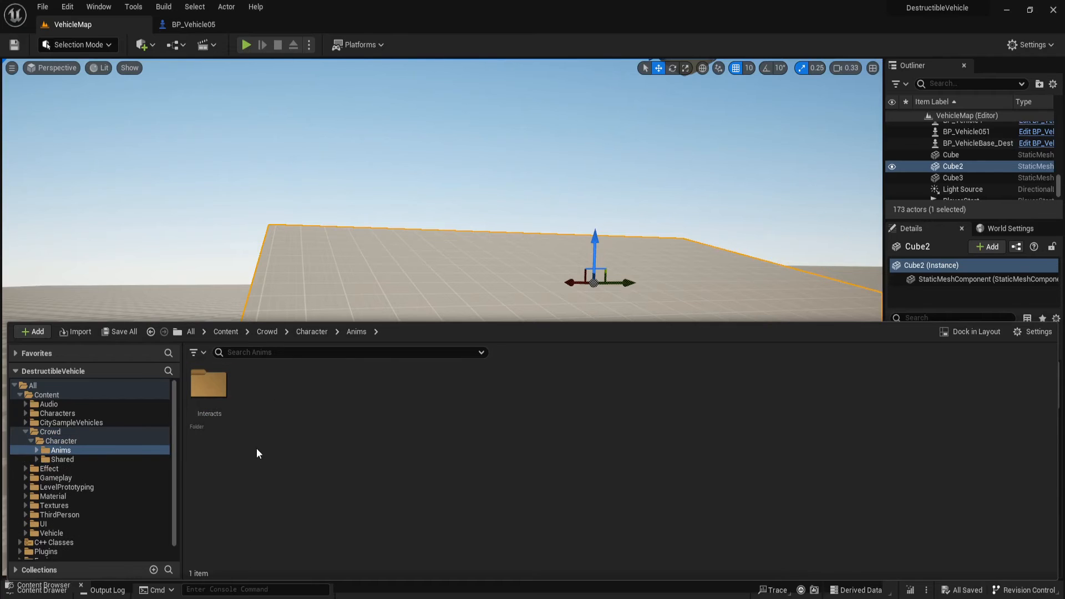
{"action": "double_click", "coordinate": [209, 385]}
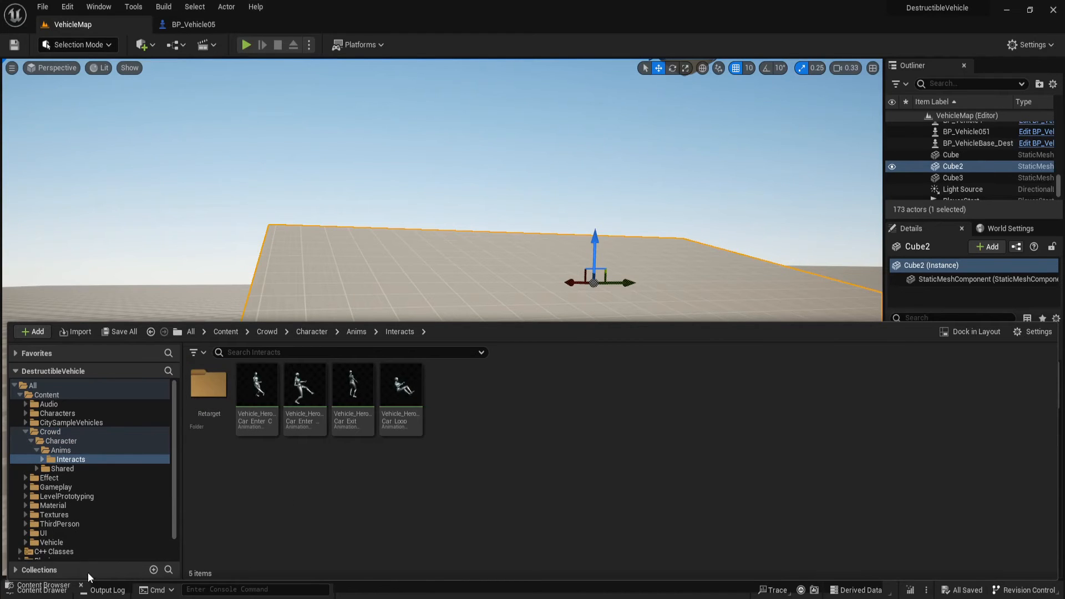
Import the four VehTruck_Vehicle04 FBX files from Downloads into the Interacts folder, using the SK_Mannequin skeleton for all of them
{"action": "key", "text": "alt+Tab"}
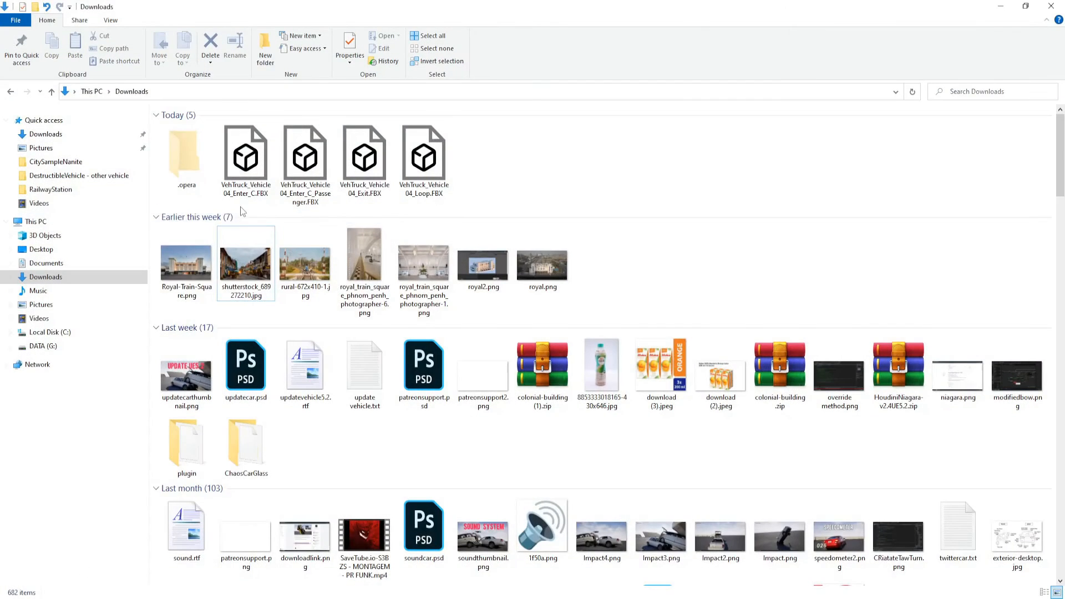
{"action": "left_click", "coordinate": [269, 184]}
{"action": "left_click", "coordinate": [421, 168], "text": "shift"}
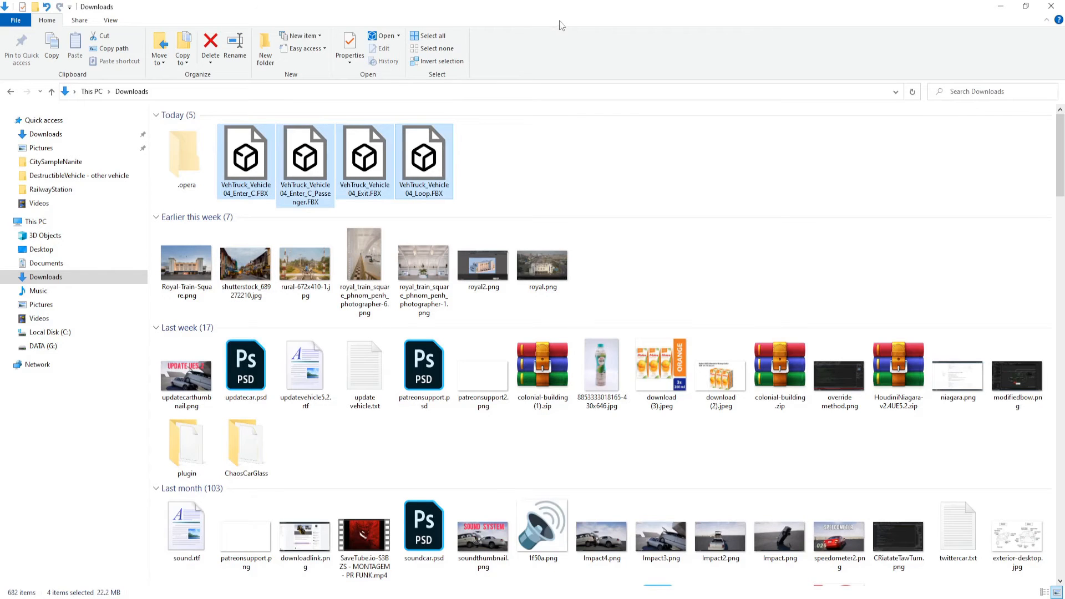
{"action": "double_click", "coordinate": [566, 6]}
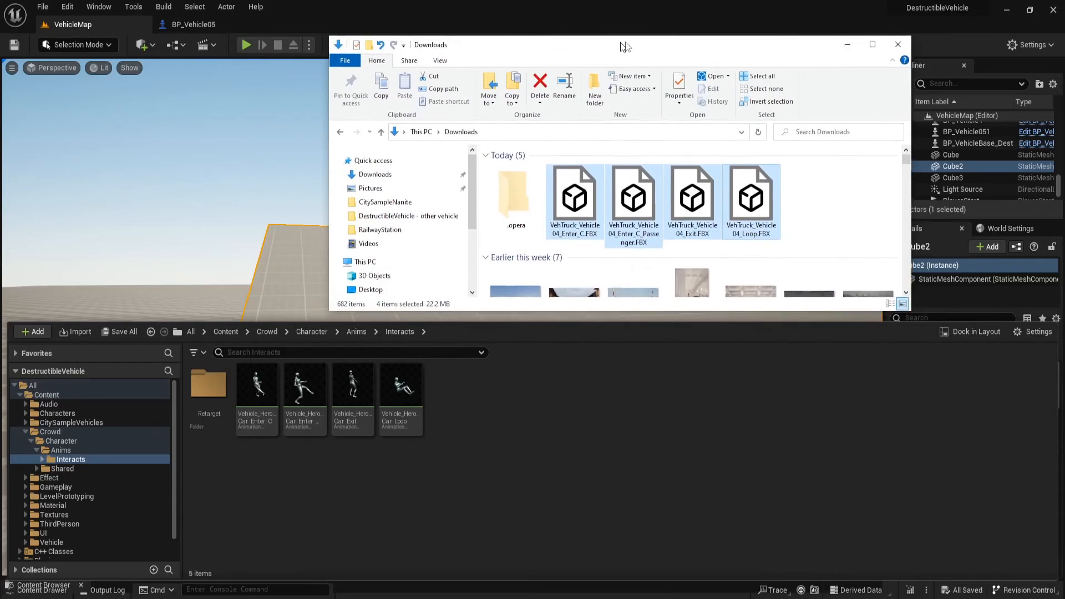
{"action": "left_click_drag", "start_coordinate": [531, 435], "coordinate": [500, 478]}
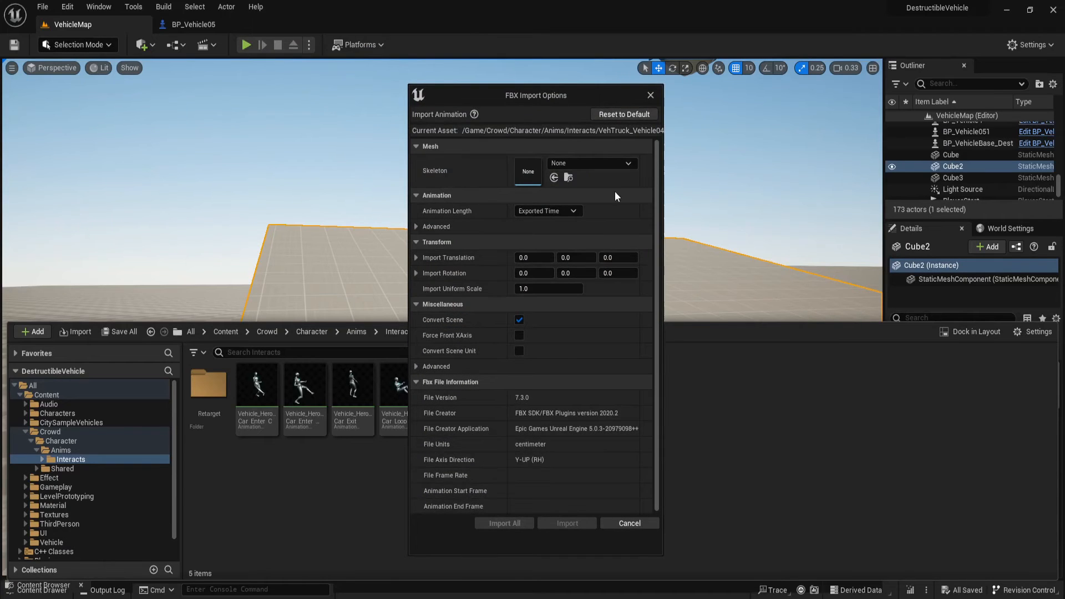
{"action": "left_click", "coordinate": [630, 162]}
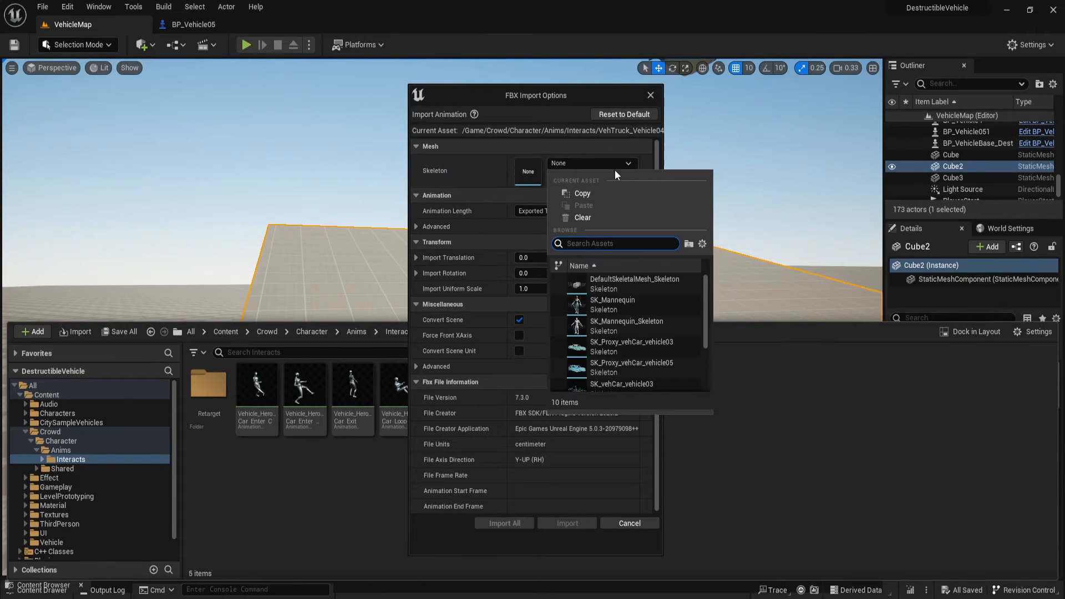
{"action": "left_click", "coordinate": [615, 302]}
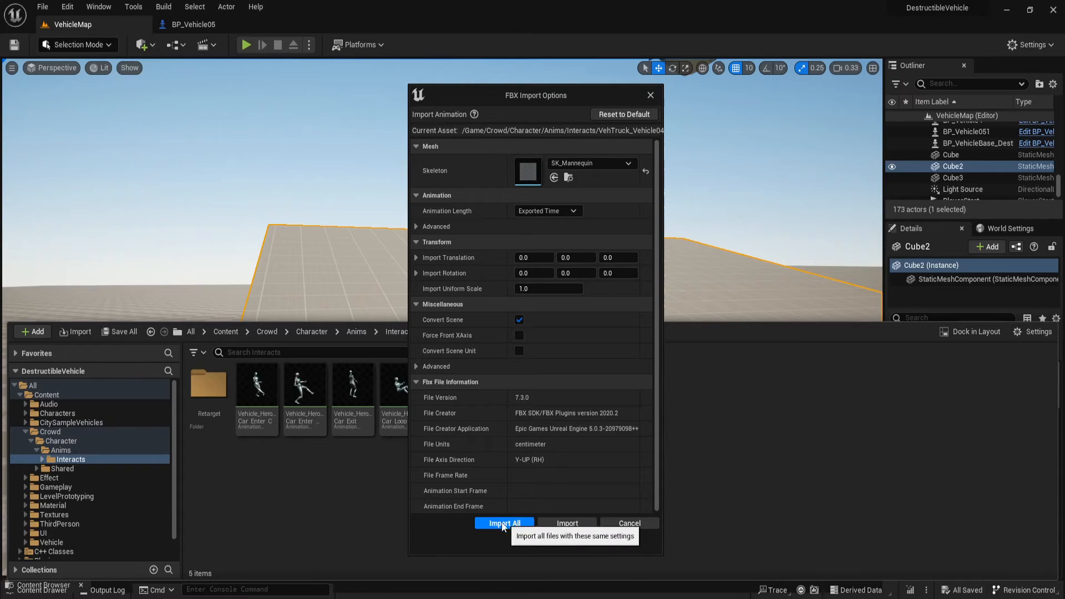
{"action": "left_click", "coordinate": [528, 522]}
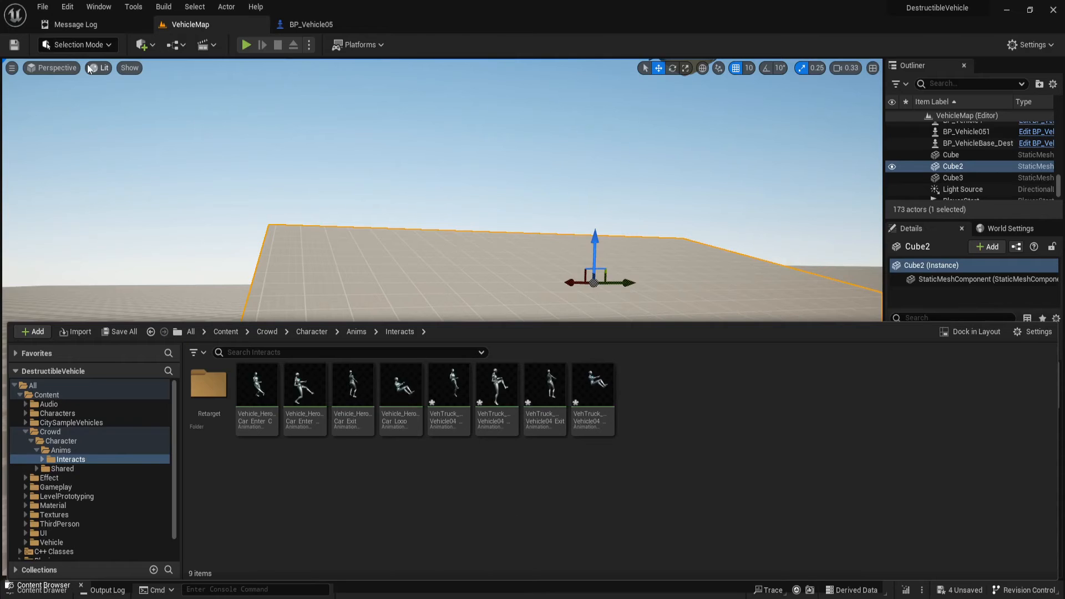
Read the FBX import messages in the Message Log and close the log
{"action": "left_click", "coordinate": [85, 23]}
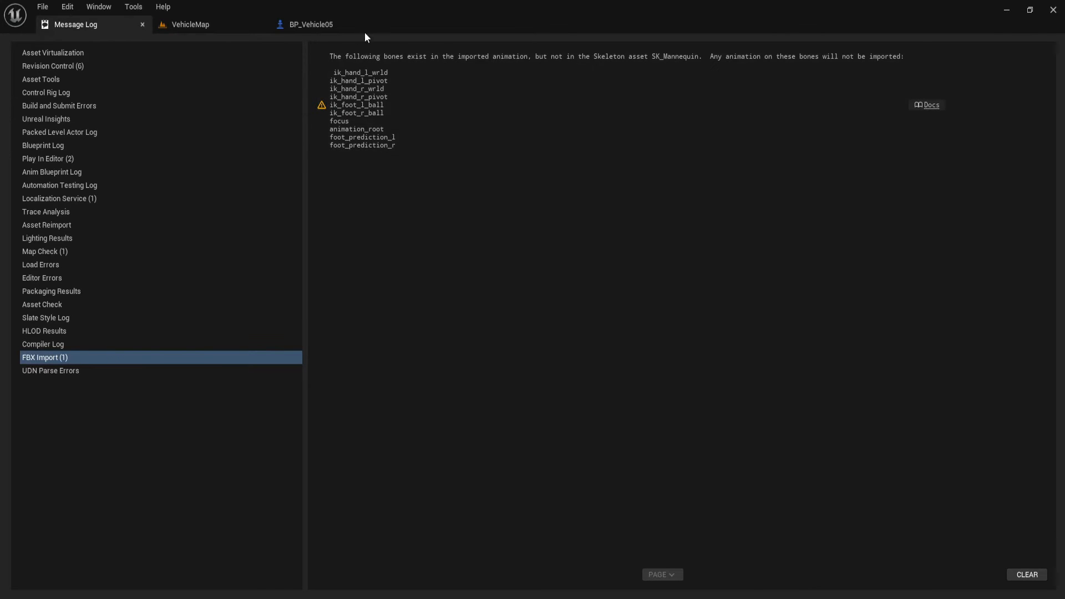
{"action": "left_click", "coordinate": [333, 25]}
{"action": "left_click", "coordinate": [143, 24]}
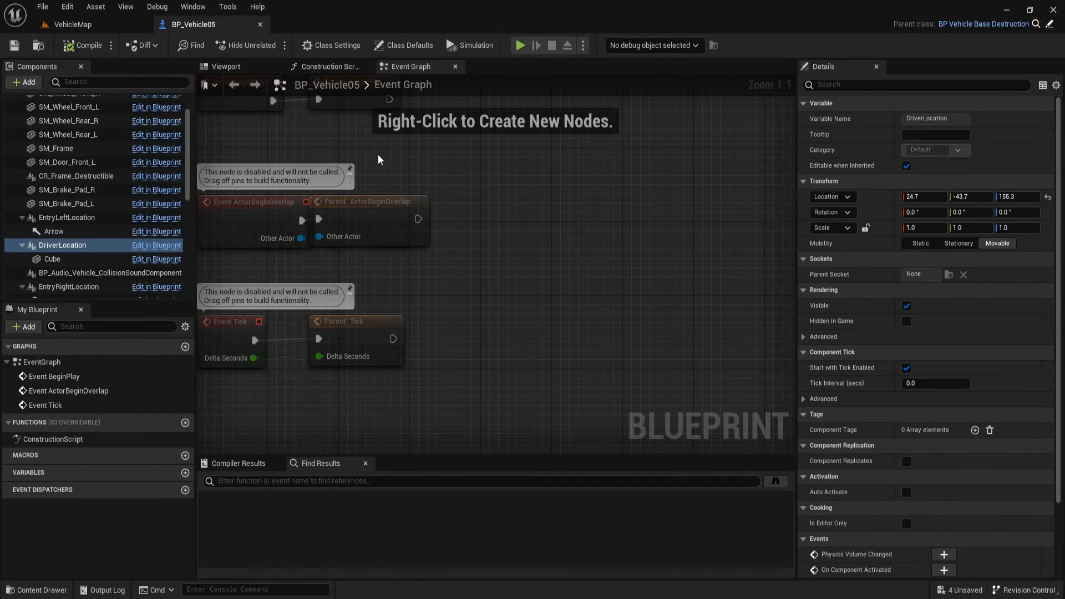
Open the imported VehTruck_Vehicle04_Enter_C animation to preview it, and return to VehicleMap
{"action": "key", "text": "ctrl+space"}
{"action": "double_click", "coordinate": [439, 456]}
{"action": "left_click", "coordinate": [119, 29]}
Start duplicating and retargeting the four imported VehTruck_Vehicle04 animations with RTG_Mannequin as the IK Retargeter
{"action": "key", "text": "ctrl+space"}
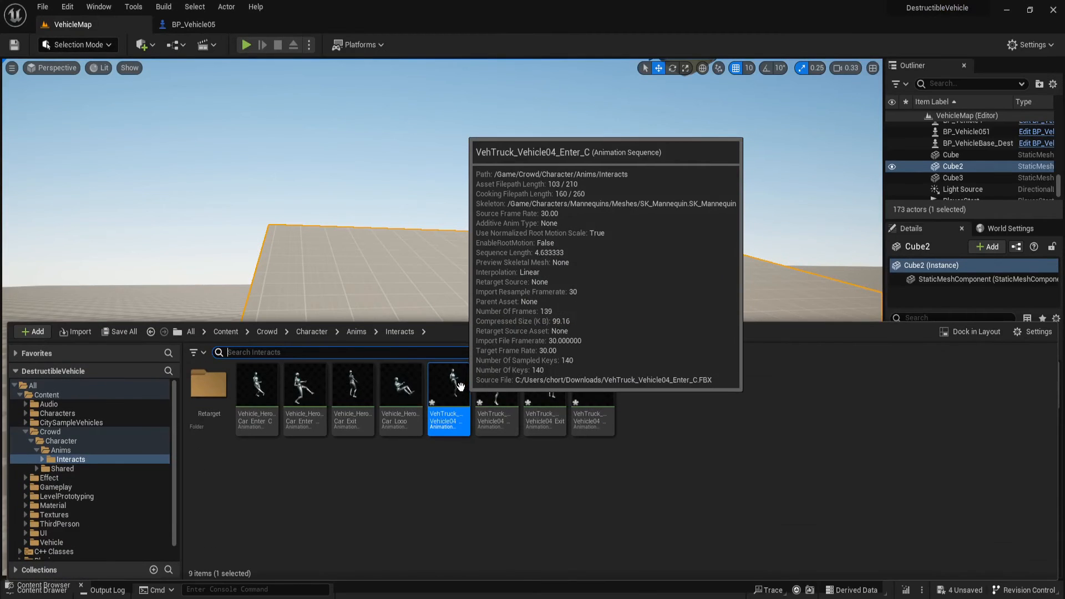
{"action": "left_click", "coordinate": [583, 387], "text": "shift"}
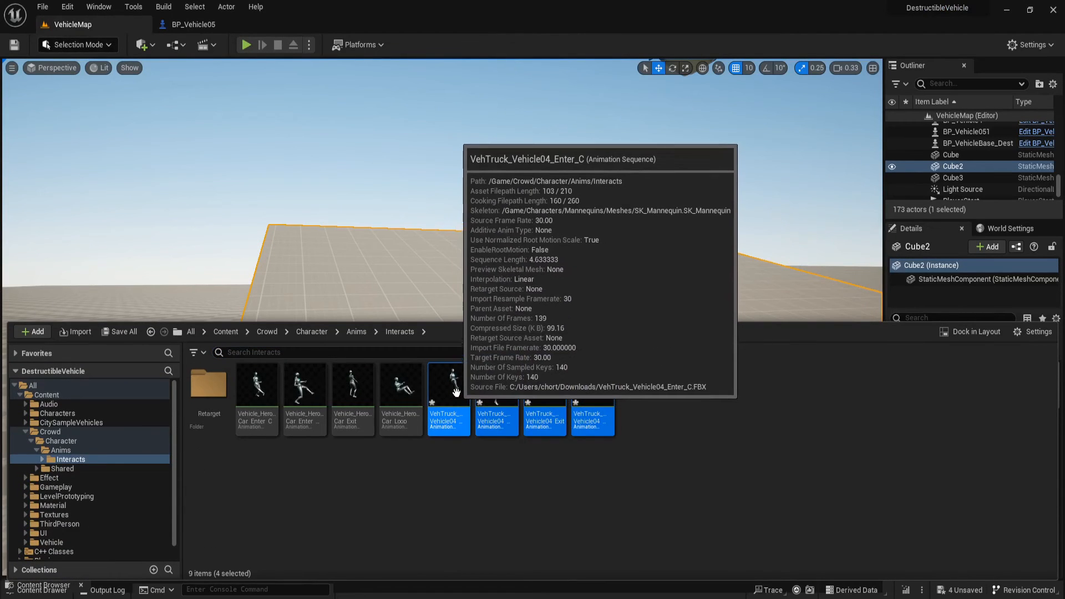
{"action": "right_click", "coordinate": [457, 391]}
{"action": "mouse_move", "coordinate": [504, 255]}
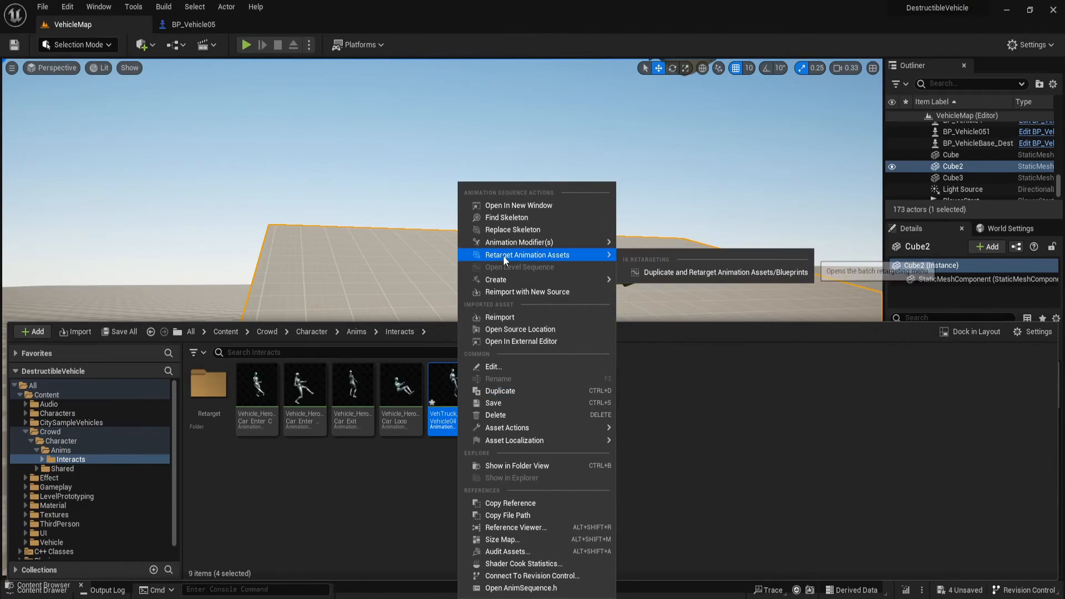
{"action": "left_click", "coordinate": [691, 274]}
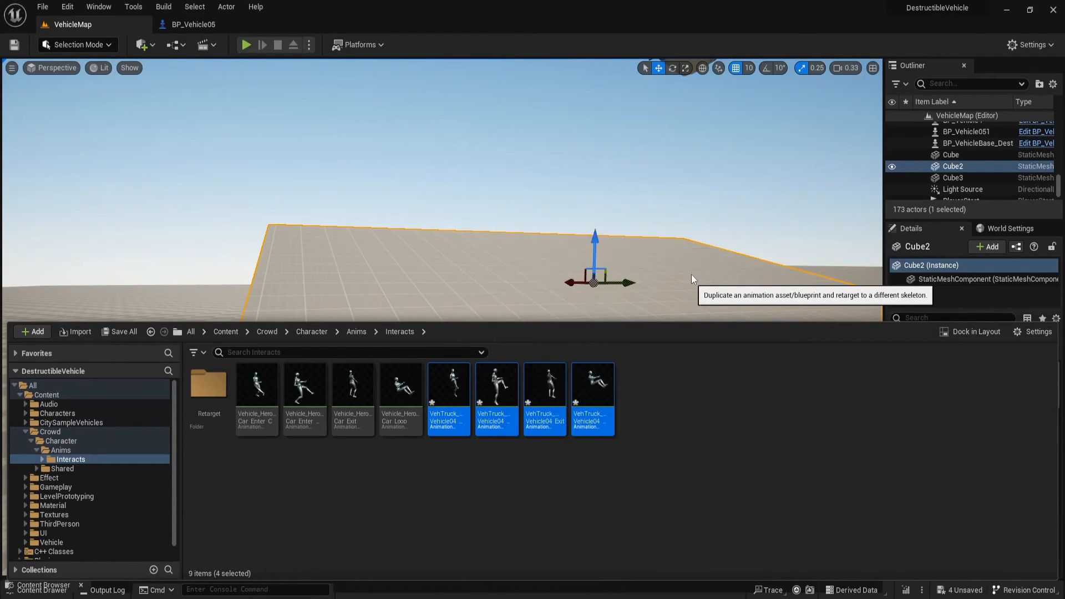
{"action": "left_click", "coordinate": [738, 223]}
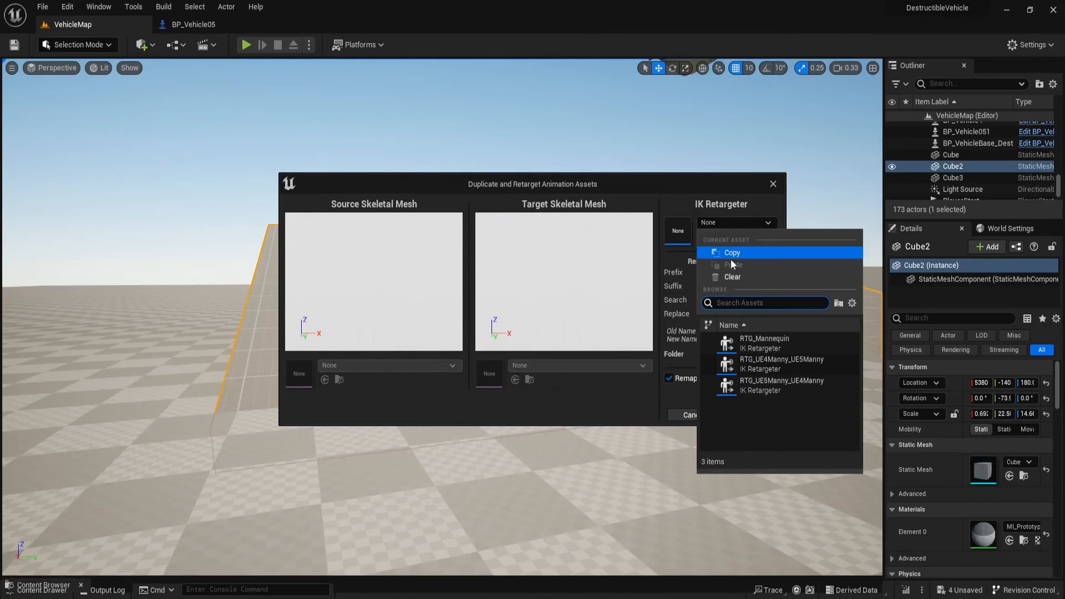
{"action": "left_click", "coordinate": [760, 343]}
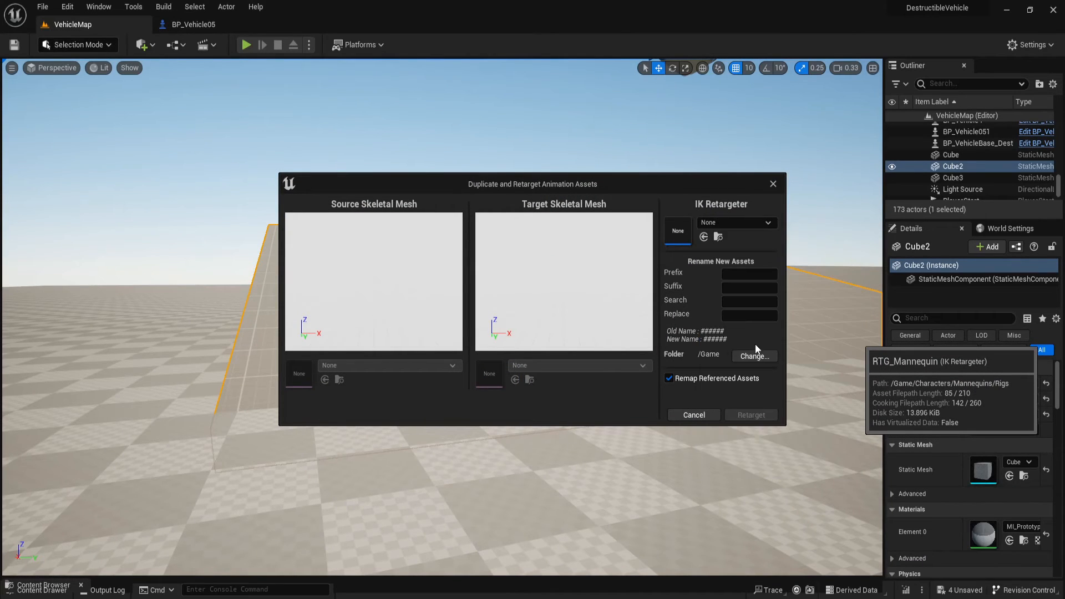
Set SKM_Quinn as the source skeletal mesh and SKM_Quinn_Simple as the target, with New as the prefix for the new assets
{"action": "left_click", "coordinate": [388, 366]}
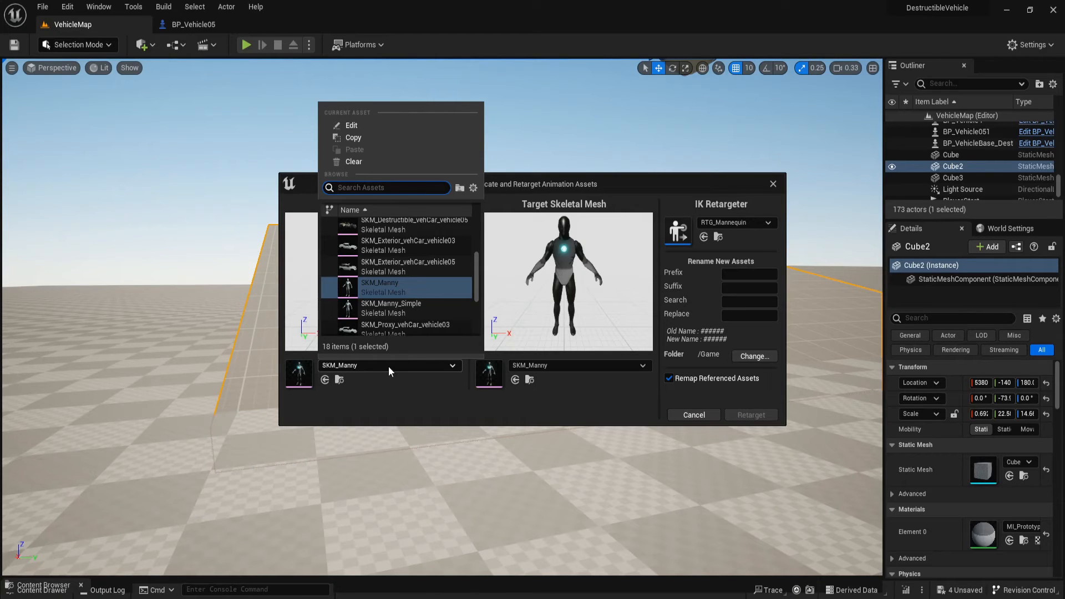
{"action": "scroll", "coordinate": [399, 314], "scroll_direction": "down", "scroll_amount": 2}
{"action": "scroll", "coordinate": [399, 314], "scroll_direction": "up", "scroll_amount": 2}
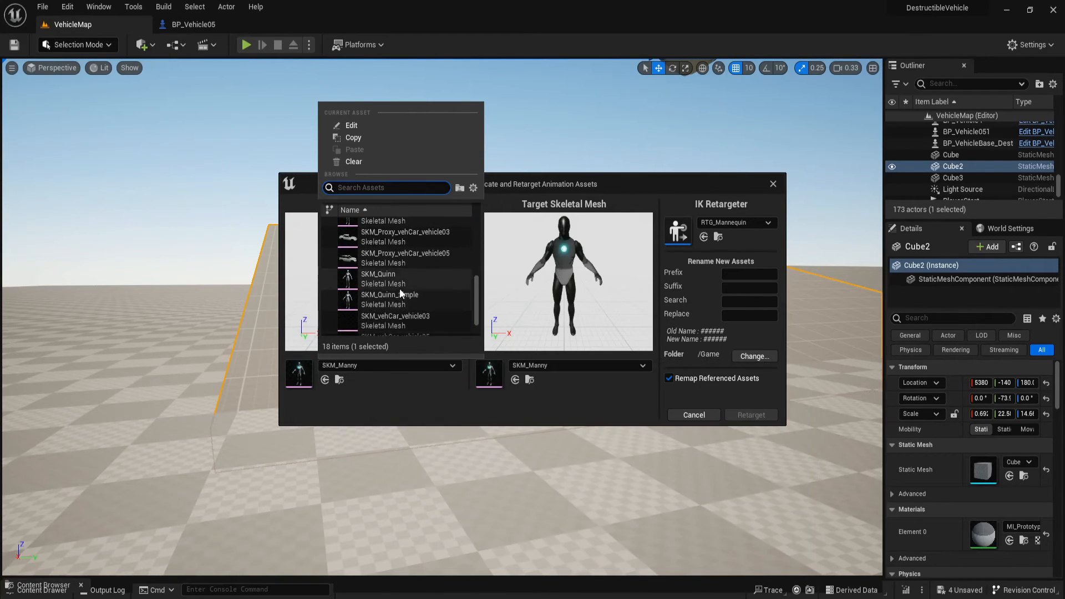
{"action": "left_click", "coordinate": [399, 288]}
{"action": "left_click", "coordinate": [533, 364]}
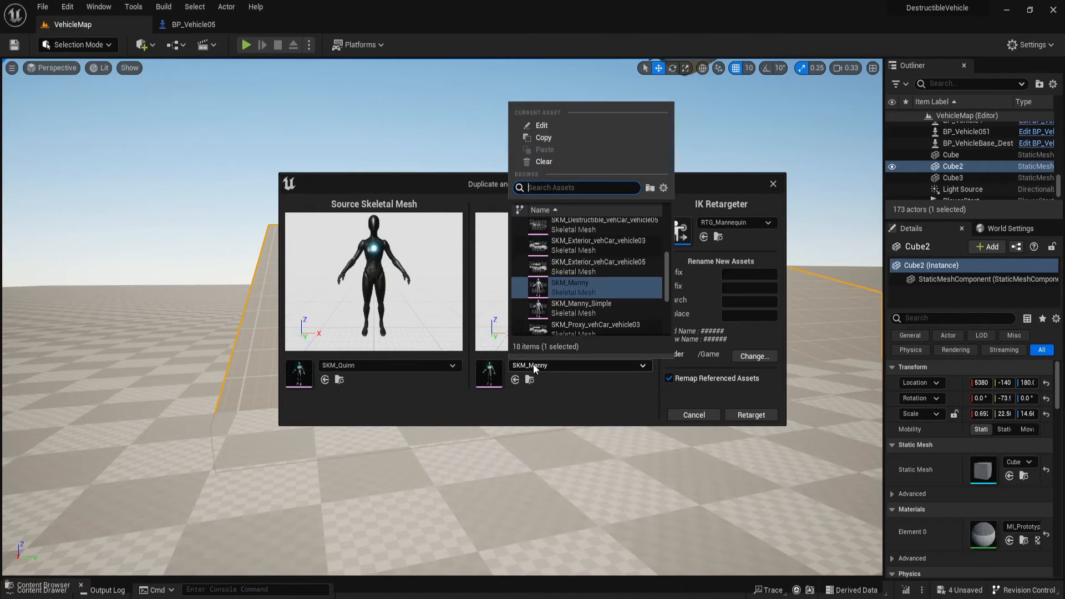
{"action": "scroll", "coordinate": [570, 310], "scroll_direction": "down", "scroll_amount": 2}
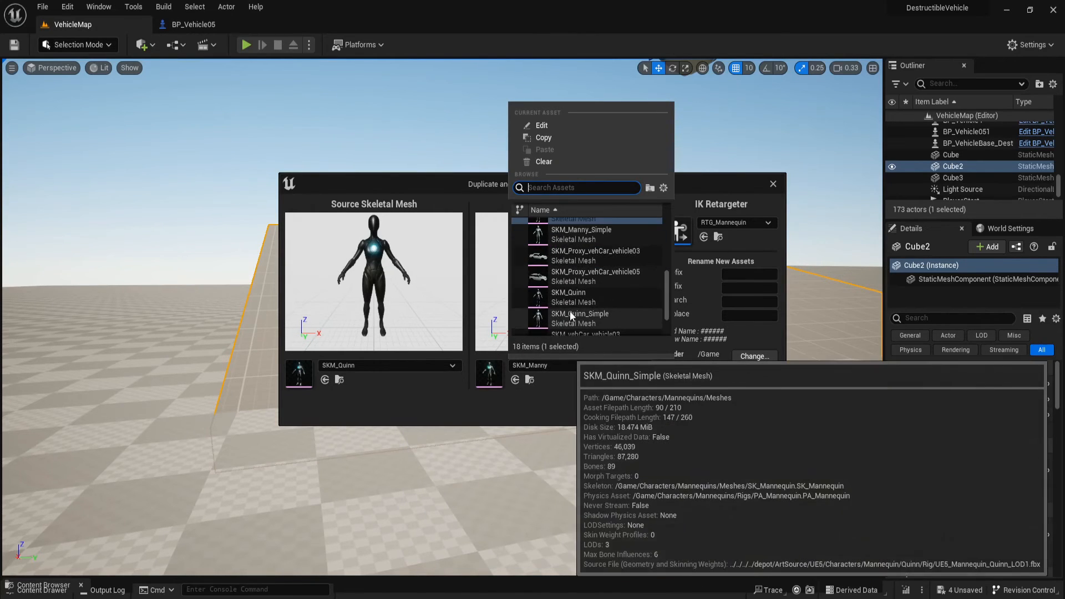
{"action": "left_click", "coordinate": [573, 315]}
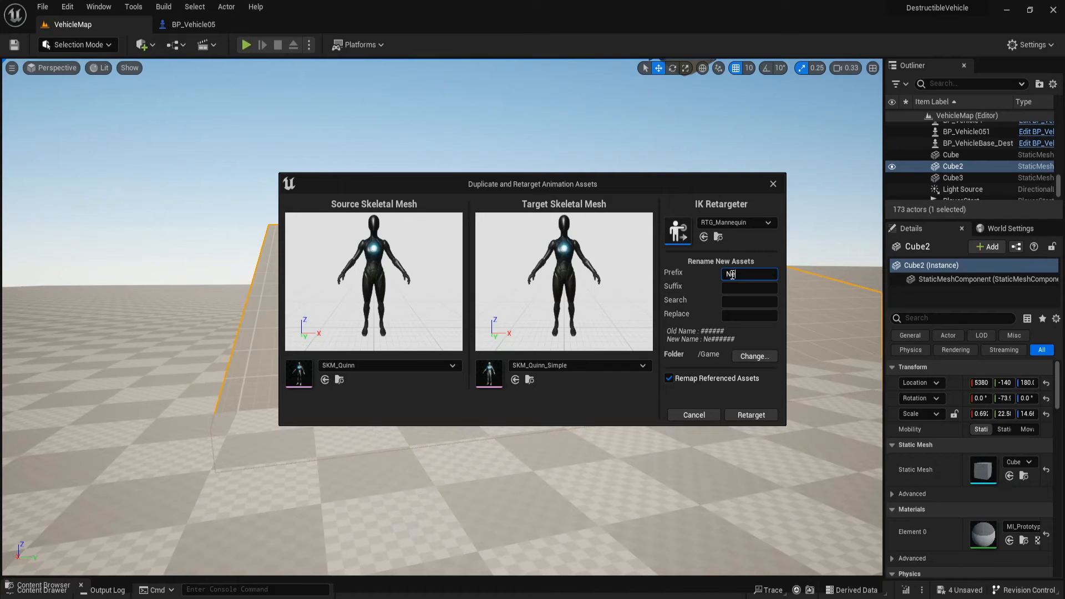
Choose Crowd/Character/Anims/Interacts/Retarget as the output folder and retarget the four VehTruck_Vehicle04 animations
{"action": "left_click", "coordinate": [746, 356]}
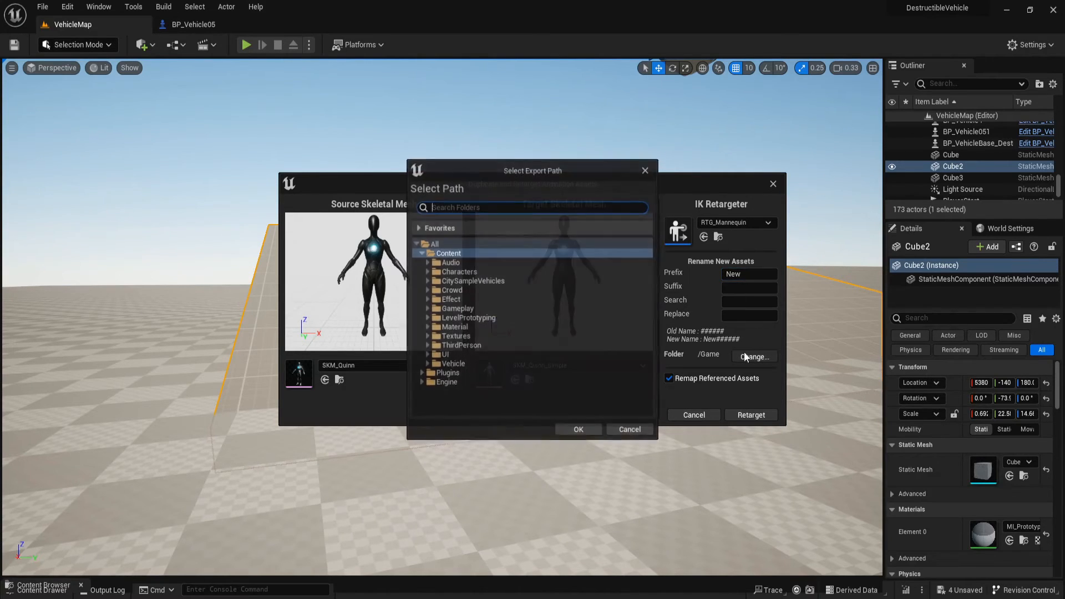
{"action": "left_click", "coordinate": [427, 290]}
{"action": "left_click", "coordinate": [433, 299]}
{"action": "left_click", "coordinate": [438, 308]}
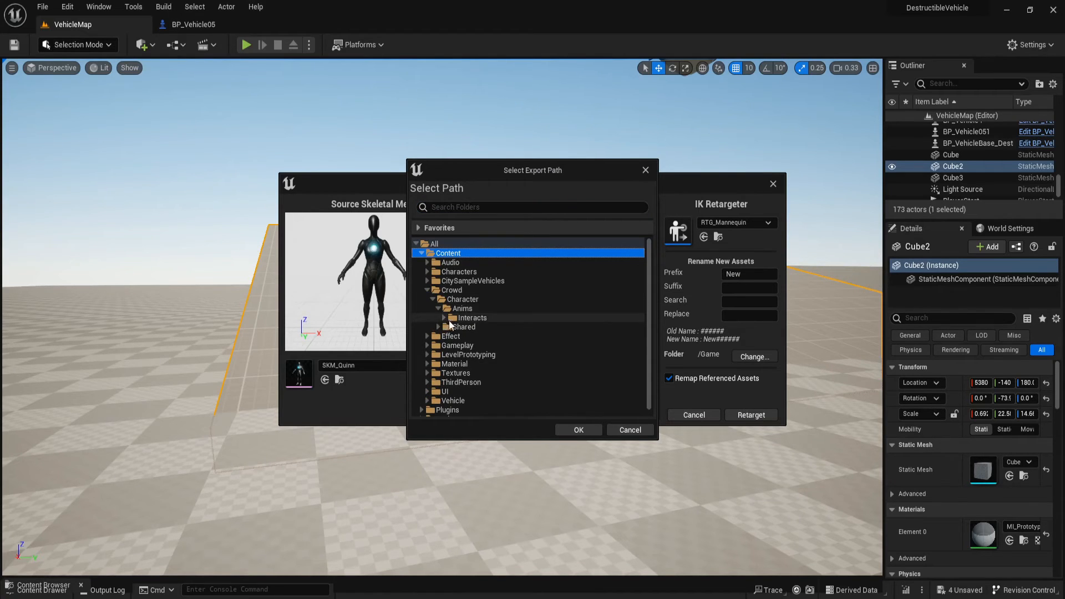
{"action": "left_click", "coordinate": [444, 318]}
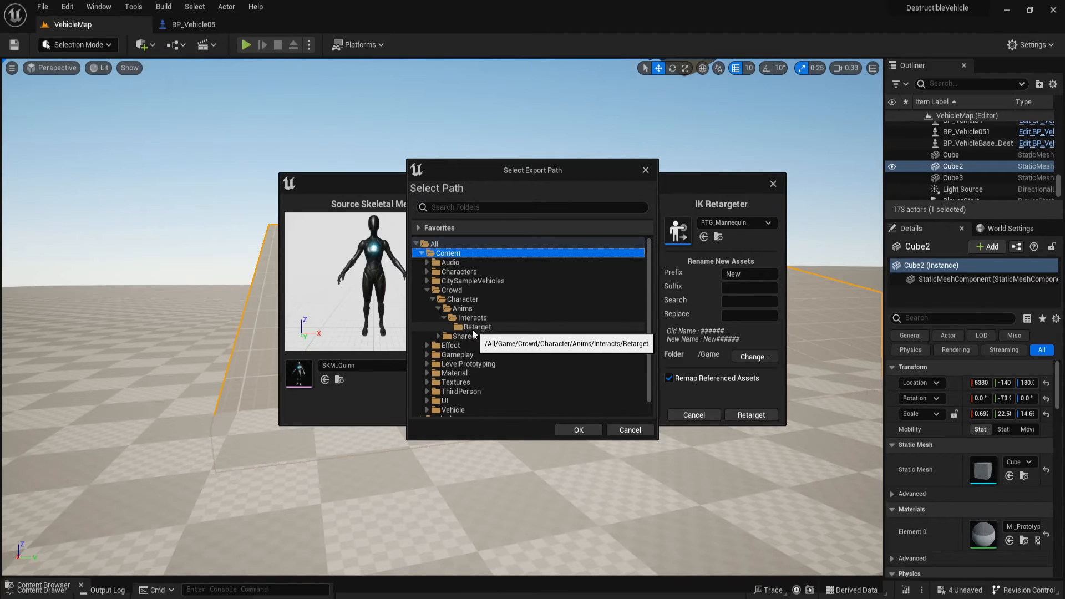
{"action": "left_click", "coordinate": [477, 328]}
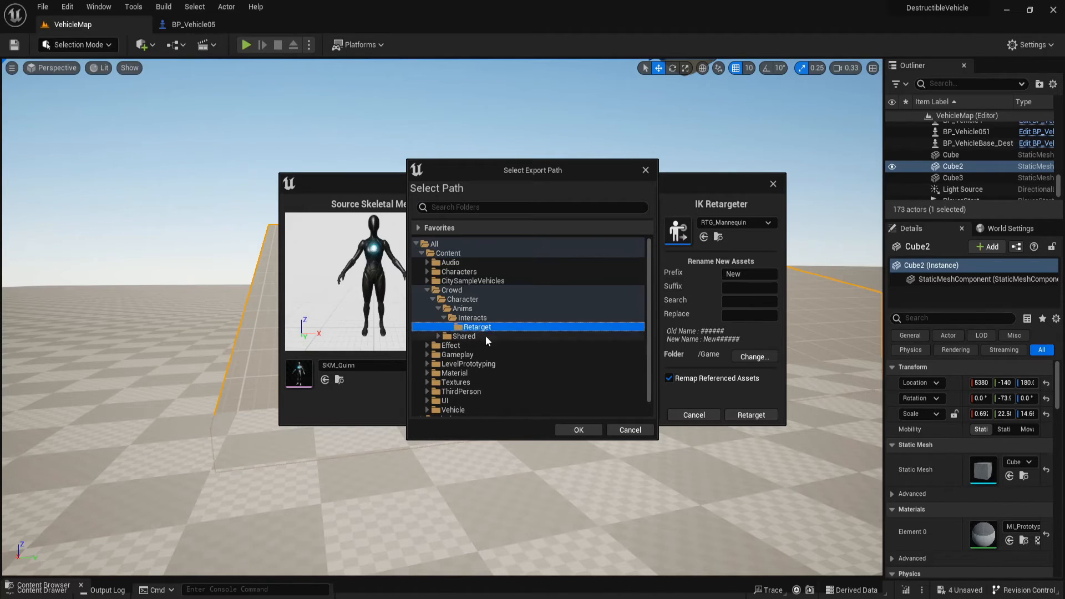
{"action": "left_click", "coordinate": [591, 431]}
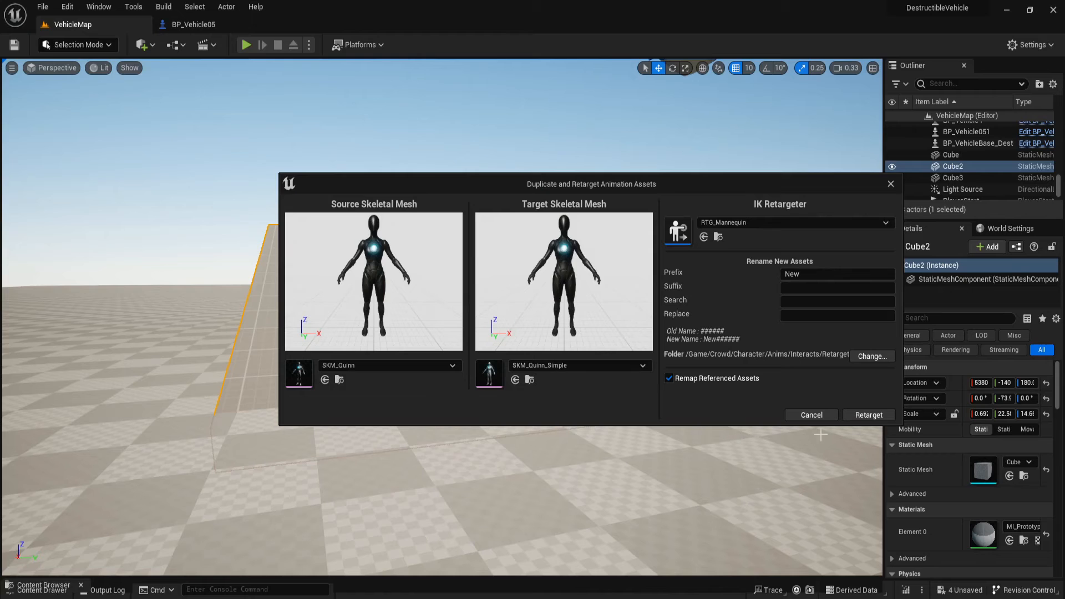
{"action": "left_click", "coordinate": [869, 416]}
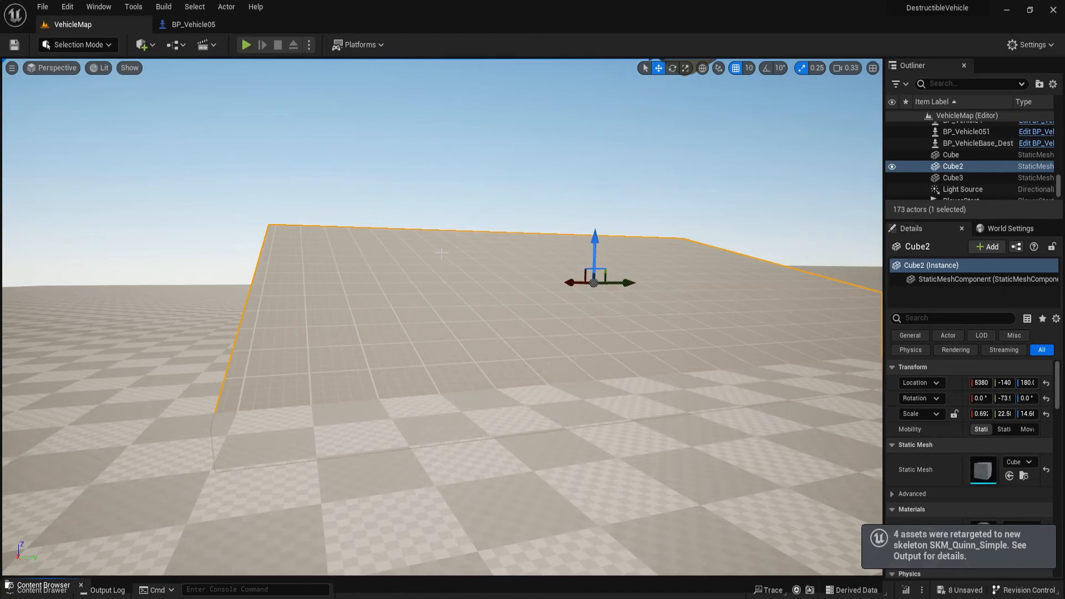
Enable root motion on all four NewVehTruck_Vehicle04 animations in the Retarget folder through the bulk Property Matrix
{"action": "key", "text": "ctrl+space"}
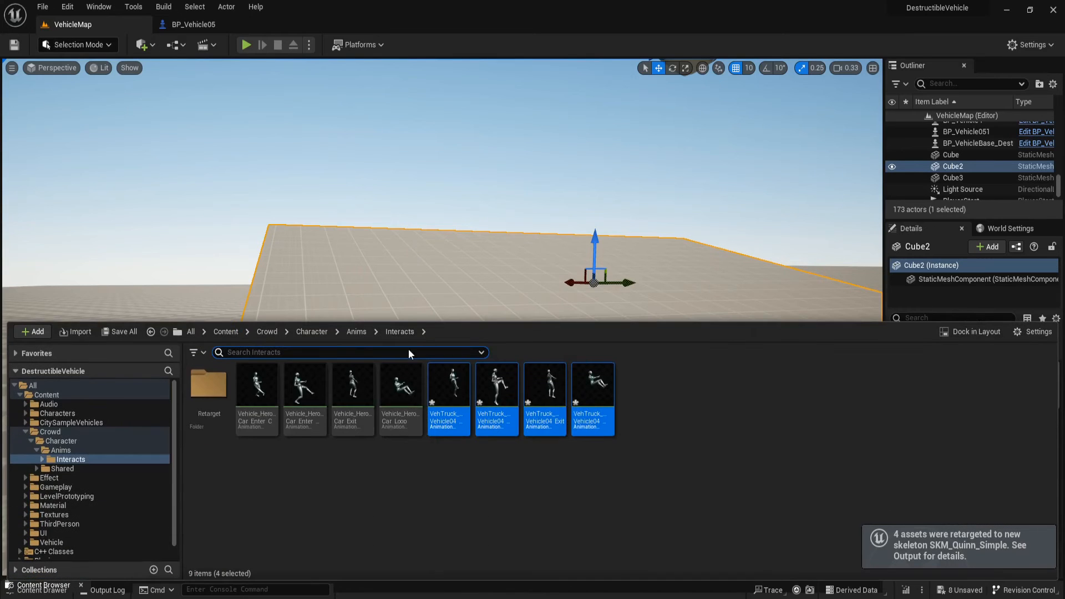
{"action": "double_click", "coordinate": [211, 397]}
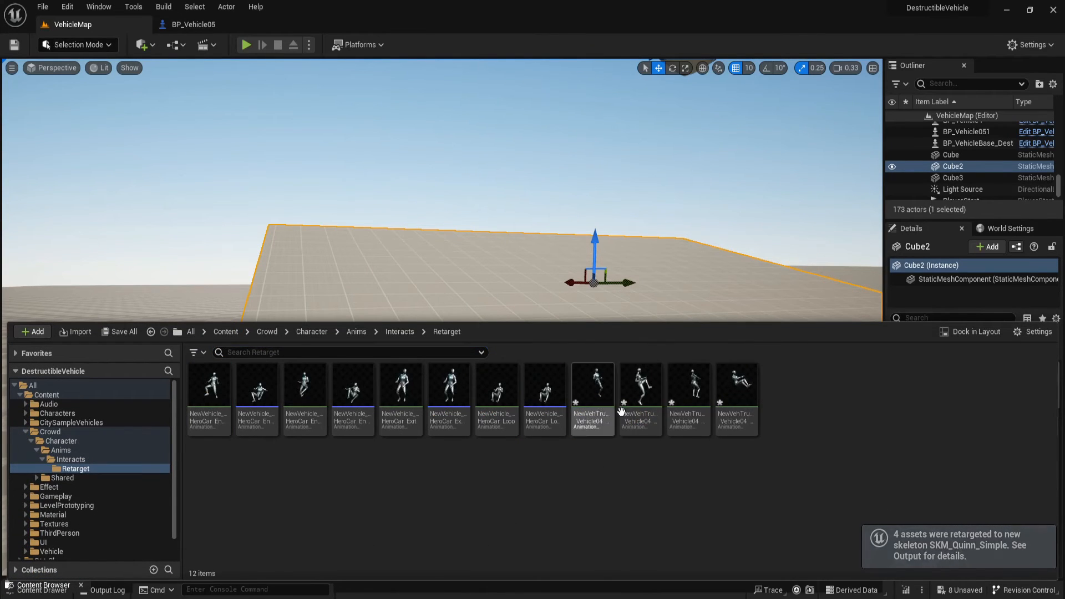
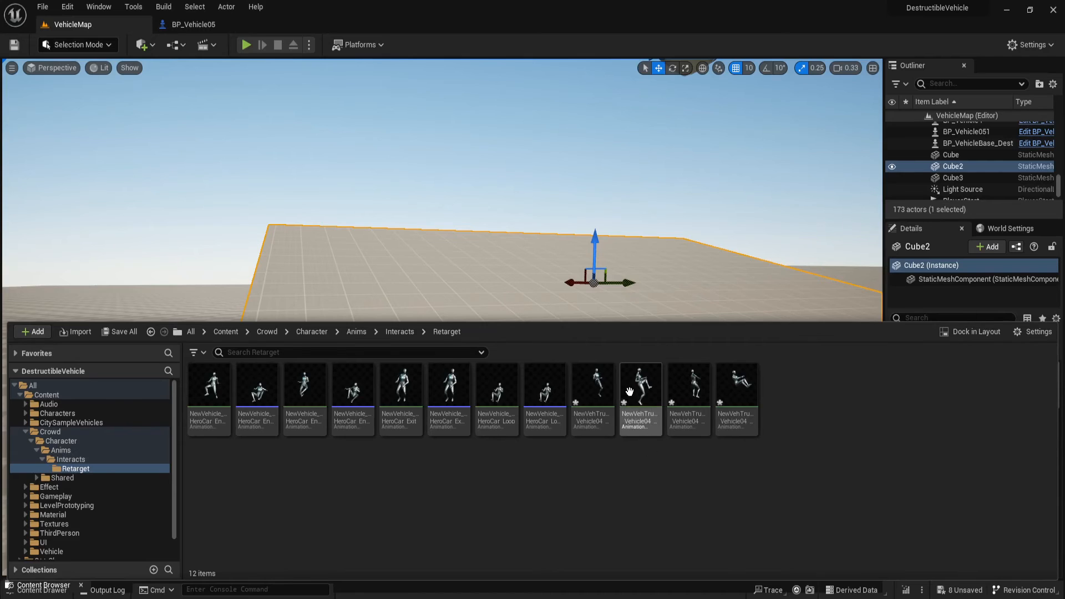
{"action": "left_click", "coordinate": [604, 397]}
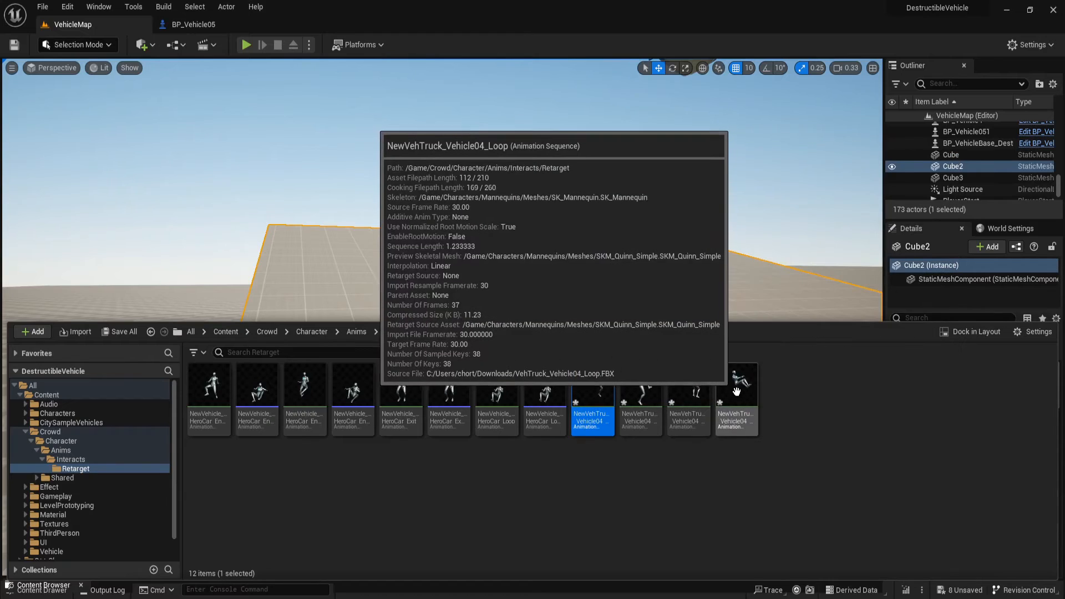
{"action": "left_click", "coordinate": [735, 395], "text": "shift"}
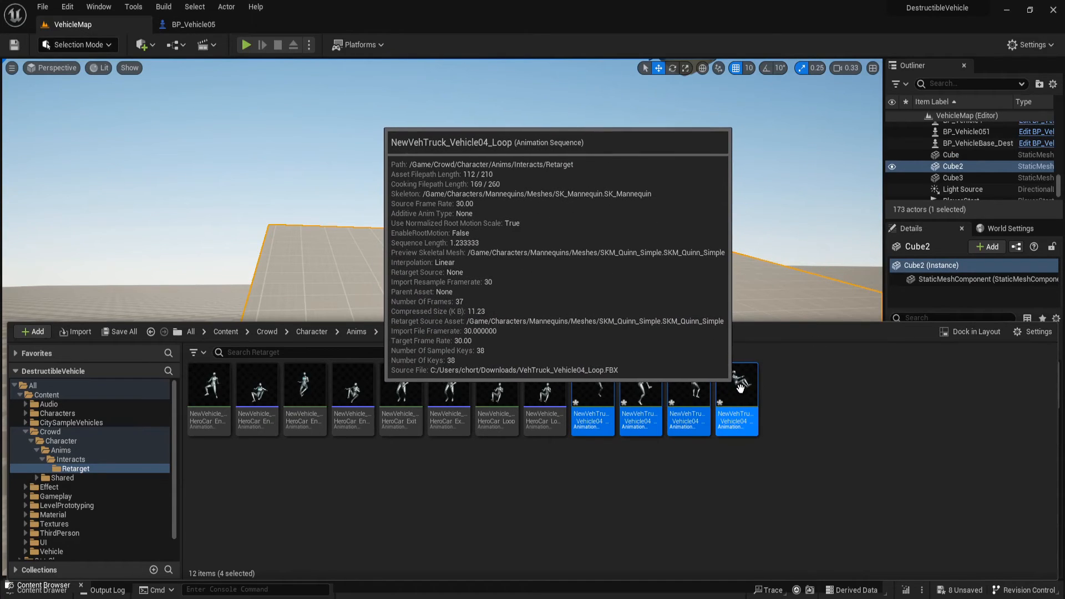
{"action": "right_click", "coordinate": [740, 414]}
{"action": "mouse_move", "coordinate": [784, 428]}
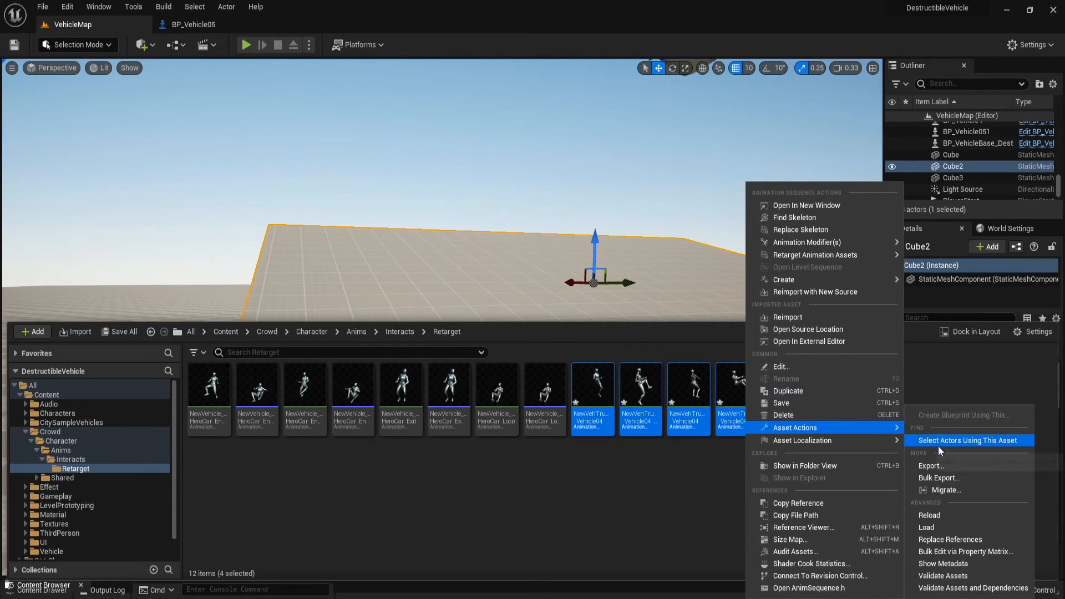
{"action": "left_click", "coordinate": [937, 552]}
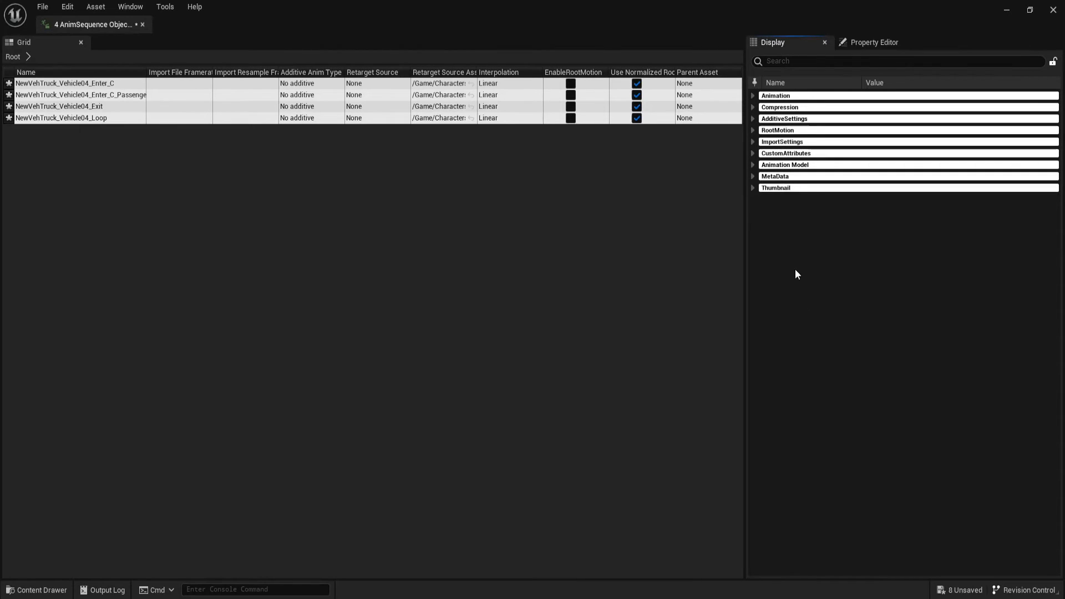
{"action": "left_click", "coordinate": [752, 131]}
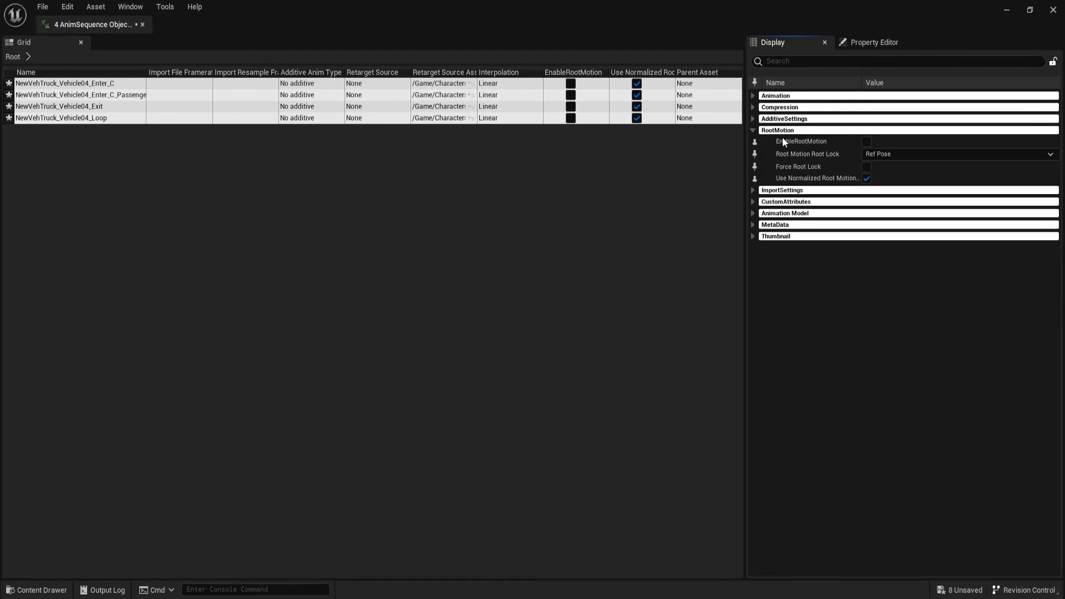
{"action": "left_click", "coordinate": [866, 142]}
{"action": "left_click", "coordinate": [142, 24]}
Save all the unsaved imported and retargeted VehTruck_Vehicle04 animation assets
{"action": "key", "text": "ctrl+space"}
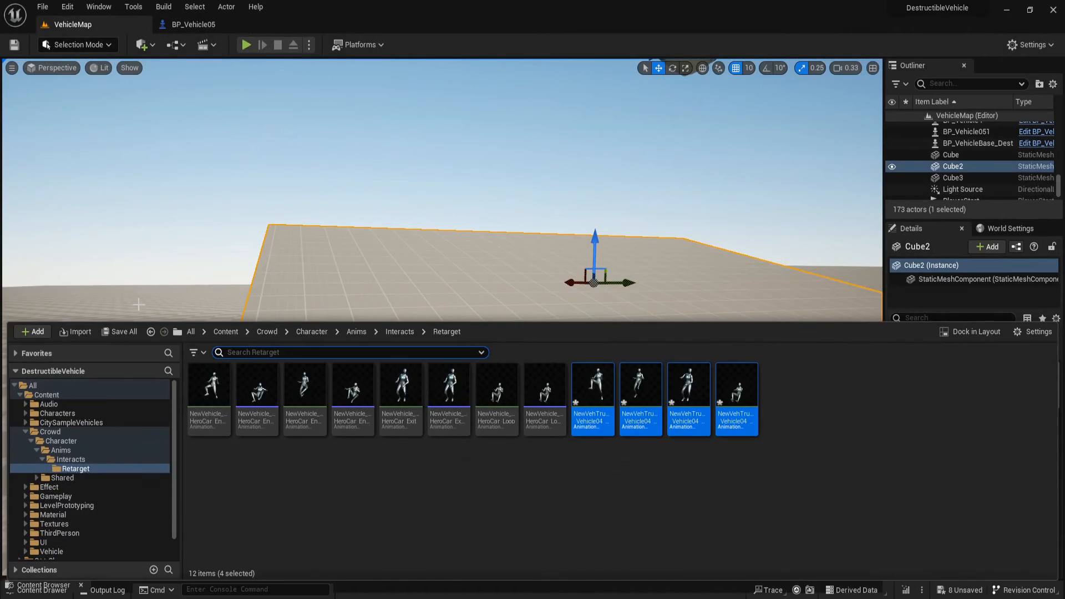
{"action": "left_click", "coordinate": [127, 332]}
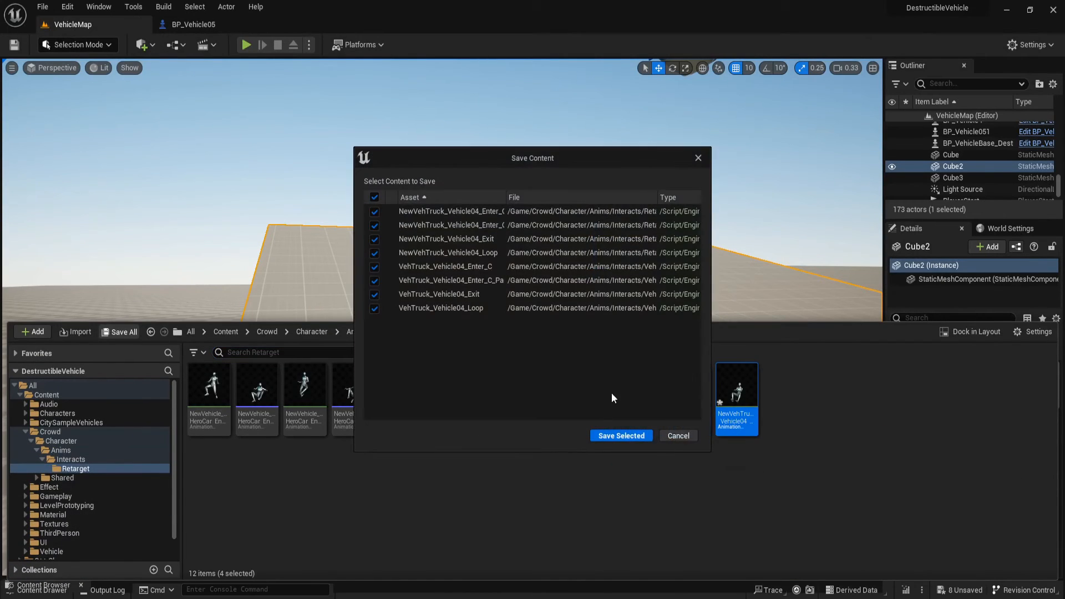
{"action": "left_click", "coordinate": [614, 433]}
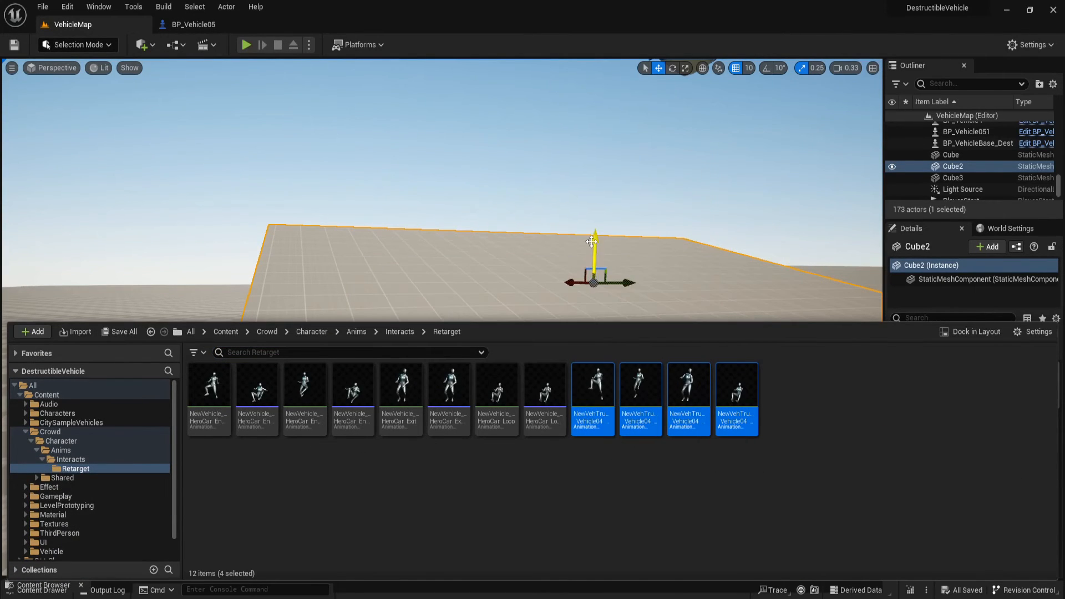
Create an AnimMontage from the NewVehTruck_Vehicle04_Enter_C animation, open the montage and play it back
{"action": "left_click", "coordinate": [621, 309]}
{"action": "key", "text": "Escape"}
{"action": "key", "text": "ctrl+space"}
{"action": "left_click", "coordinate": [594, 385]}
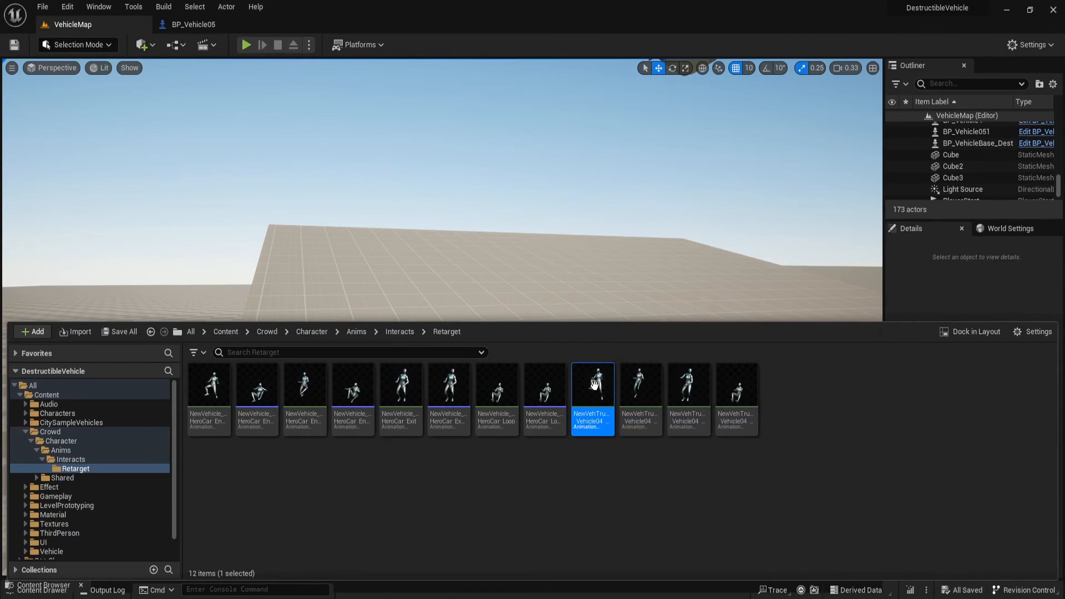
{"action": "right_click", "coordinate": [594, 384]}
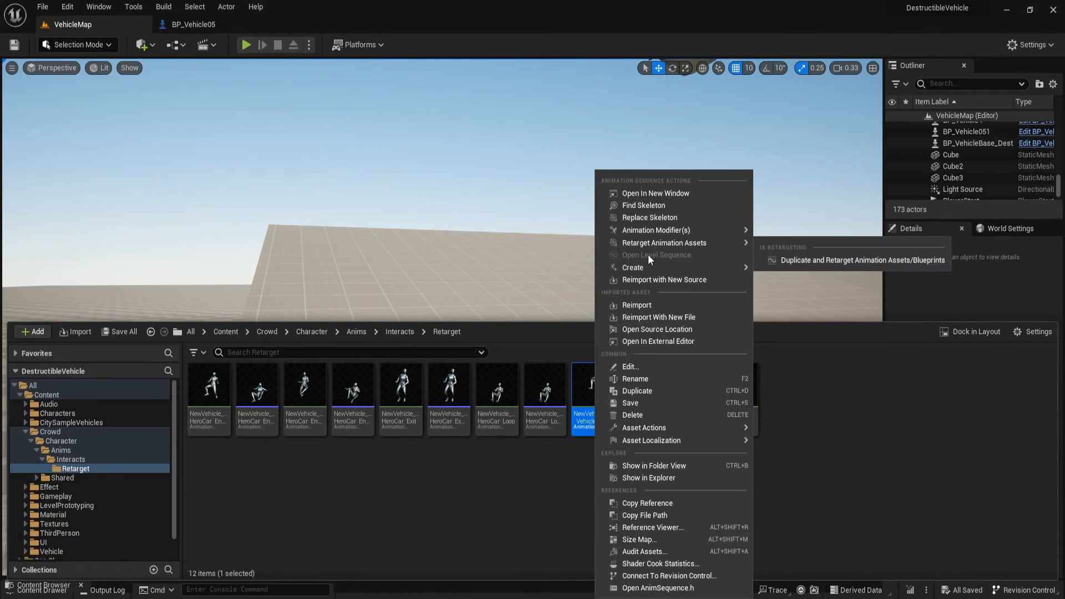
{"action": "mouse_move", "coordinate": [649, 267]}
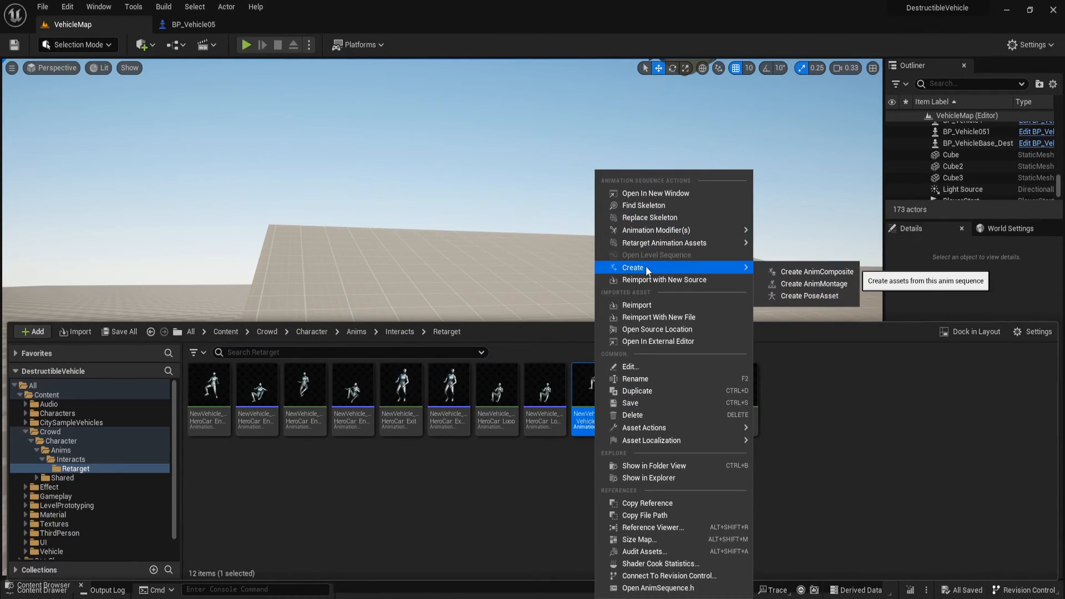
{"action": "left_click", "coordinate": [825, 283]}
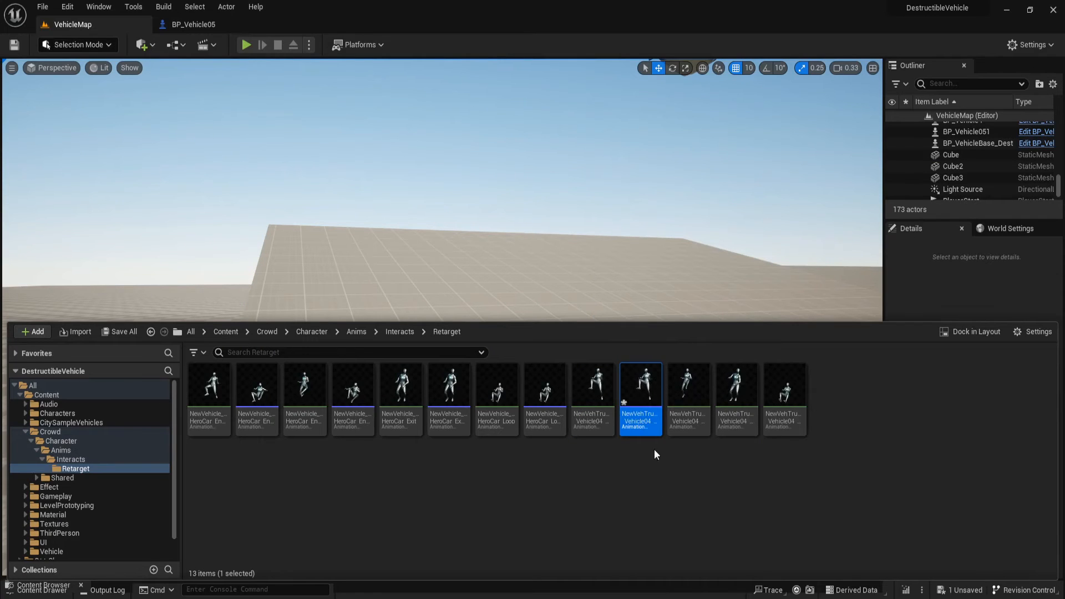
{"action": "double_click", "coordinate": [642, 396]}
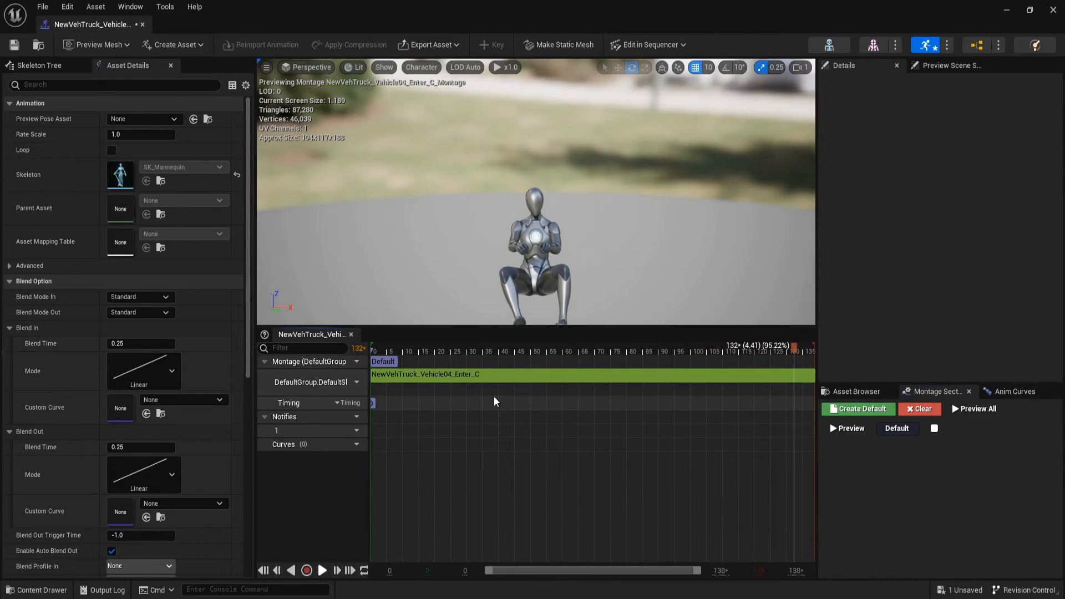
{"action": "left_click", "coordinate": [322, 570]}
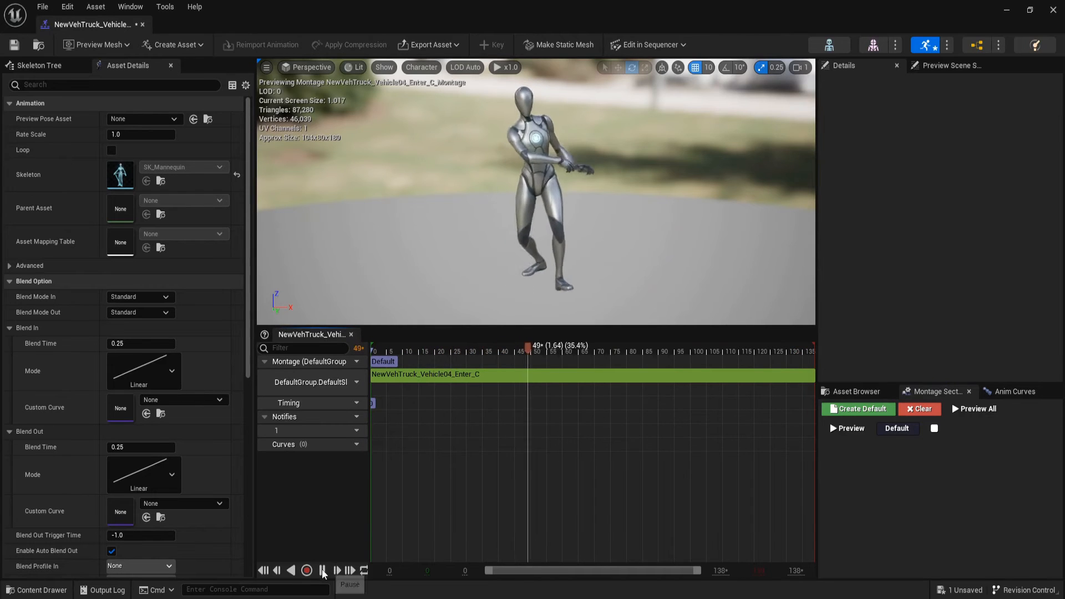
Append NewVehTruck_Vehicle04_Loop after the Enter_C animation in the montage's slot track and place the playhead where the loop begins
{"action": "key", "text": "ctrl+space"}
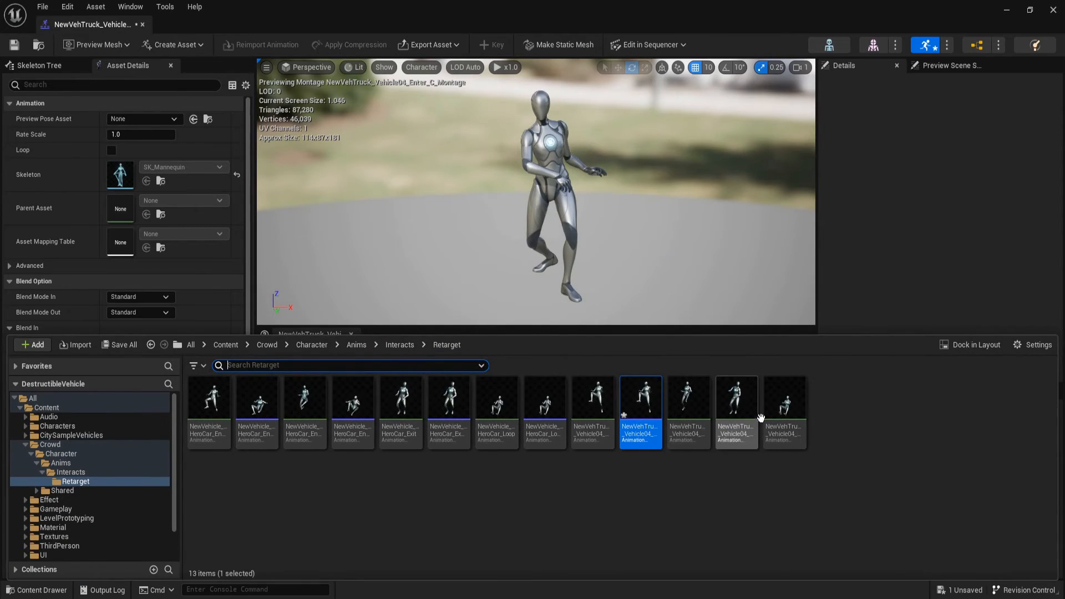
{"action": "mouse_move", "coordinate": [783, 411]}
{"action": "left_click_drag", "start_coordinate": [783, 411], "coordinate": [679, 334]}
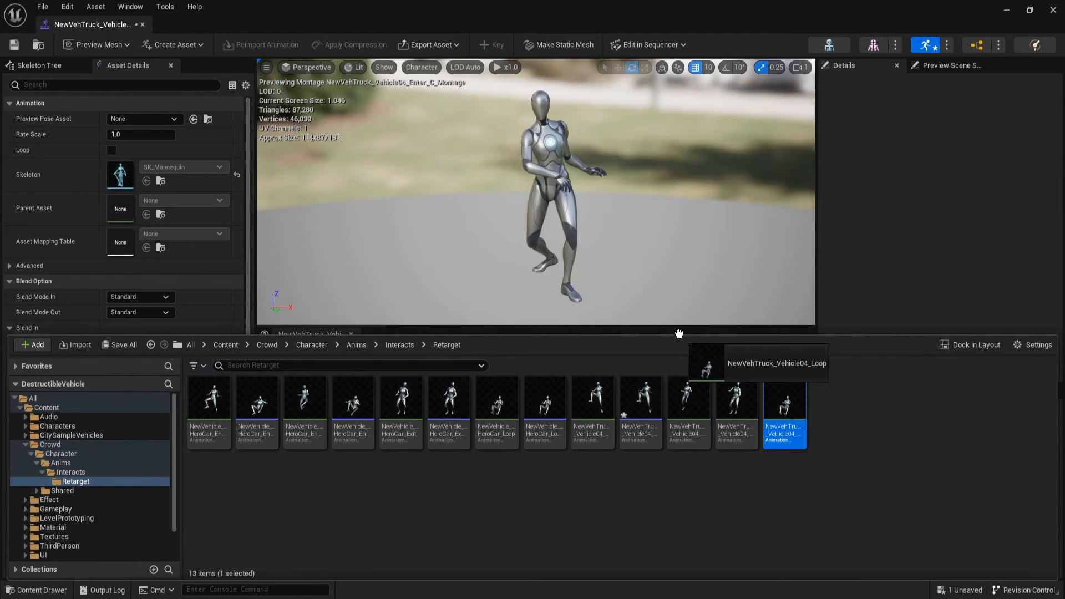
{"action": "left_click_drag", "start_coordinate": [679, 333], "coordinate": [645, 241]}
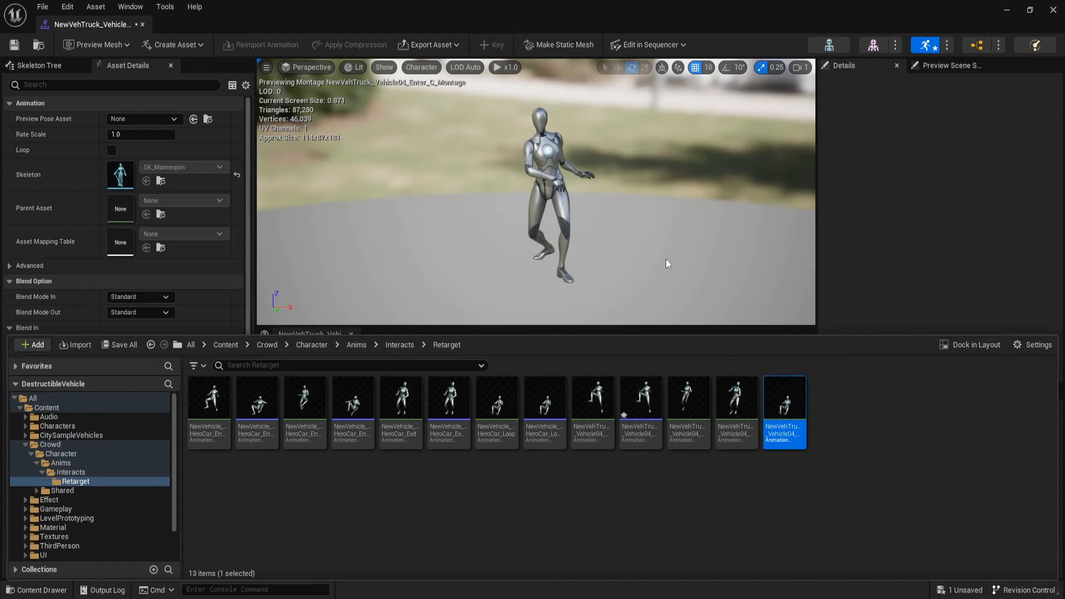
{"action": "left_click_drag", "start_coordinate": [761, 334], "coordinate": [749, 460]}
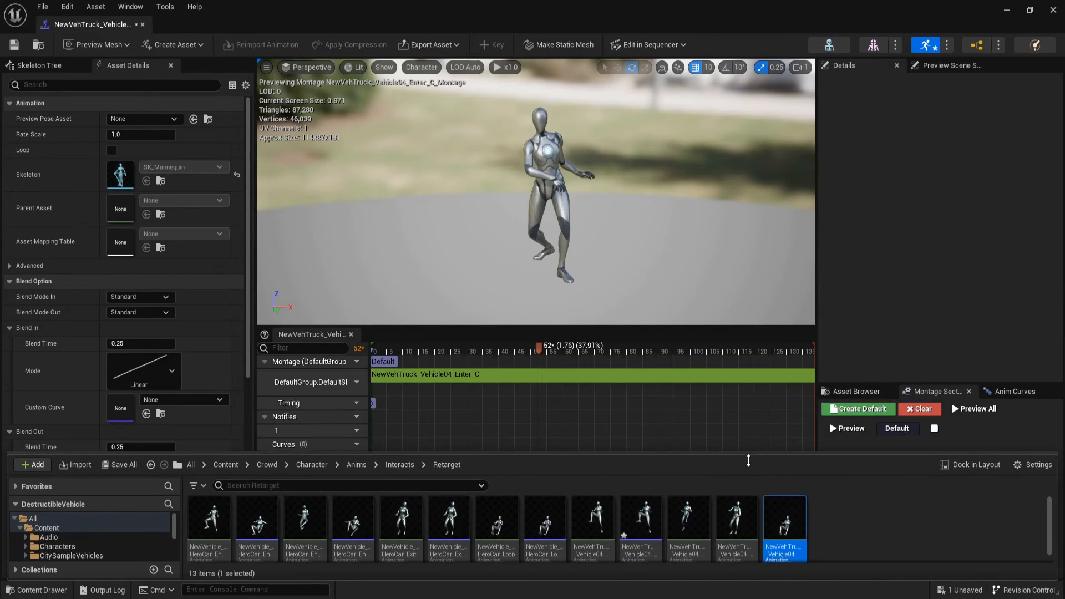
{"action": "left_click_drag", "start_coordinate": [785, 524], "coordinate": [661, 380]}
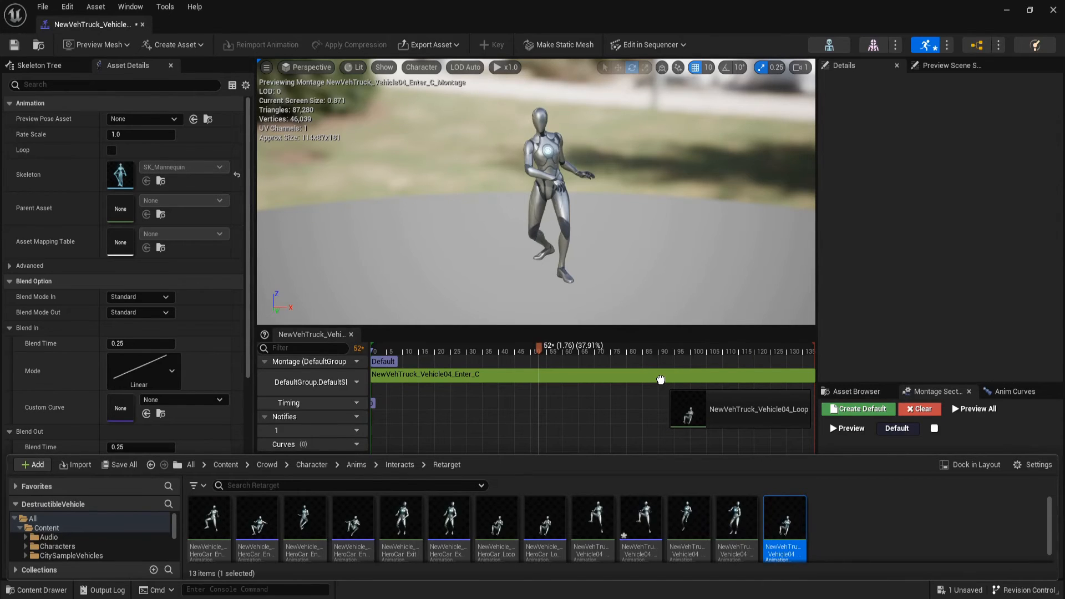
{"action": "left_click_drag", "start_coordinate": [661, 380], "coordinate": [661, 381]}
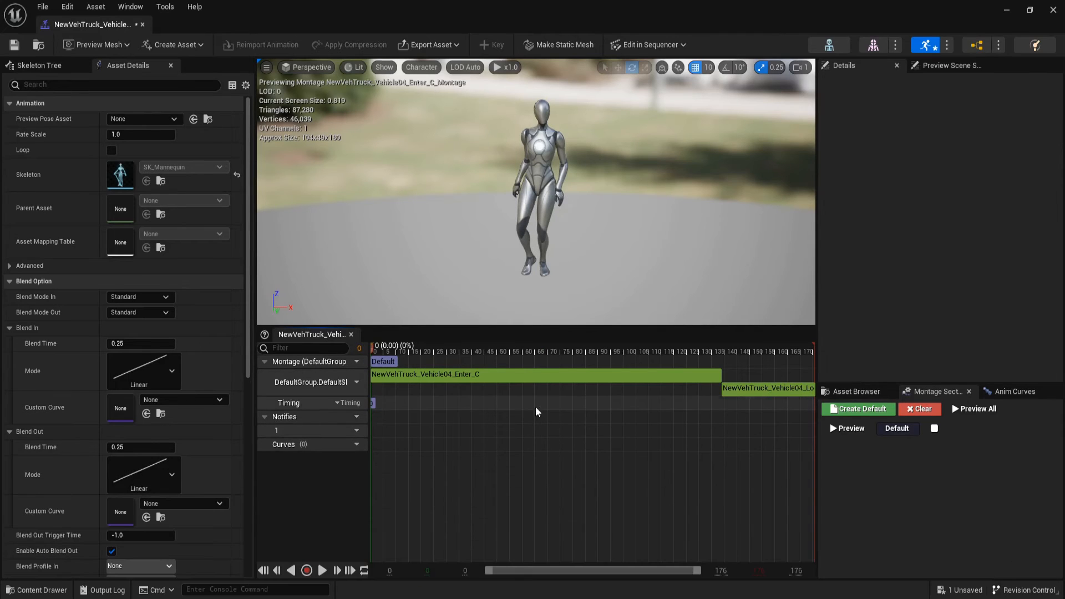
{"action": "left_click", "coordinate": [723, 351]}
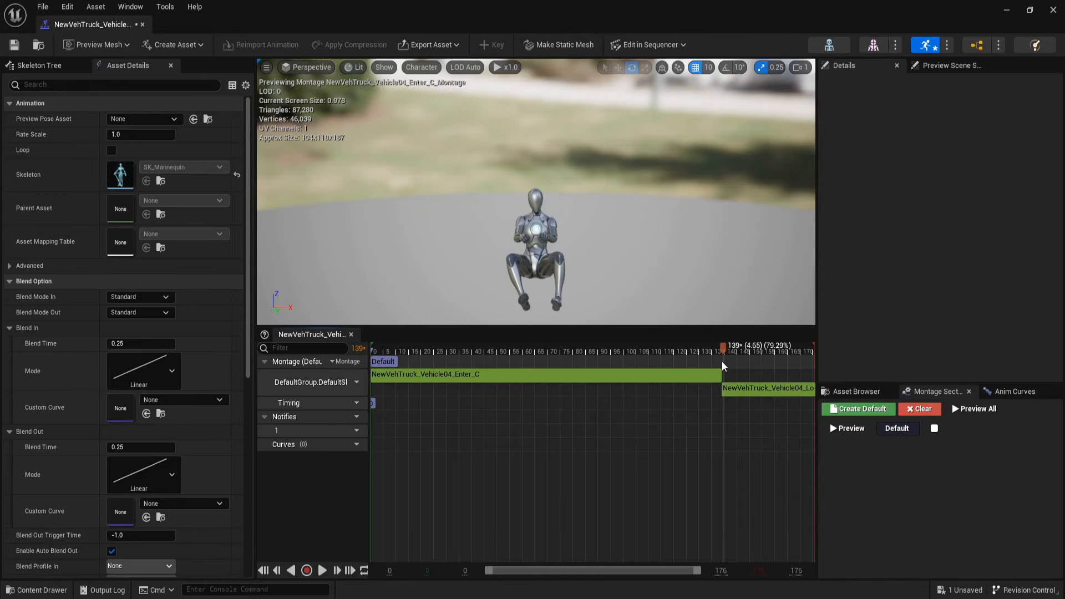
Add a montage section named Loop where the NewVehTruck_Vehicle04_Loop animation begins and set its next section to Loop
{"action": "mouse_move", "coordinate": [720, 347]}
{"action": "left_mouse_down"}
{"action": "mouse_move", "coordinate": [708, 347]}
{"action": "mouse_move", "coordinate": [720, 350]}
{"action": "left_mouse_up"}
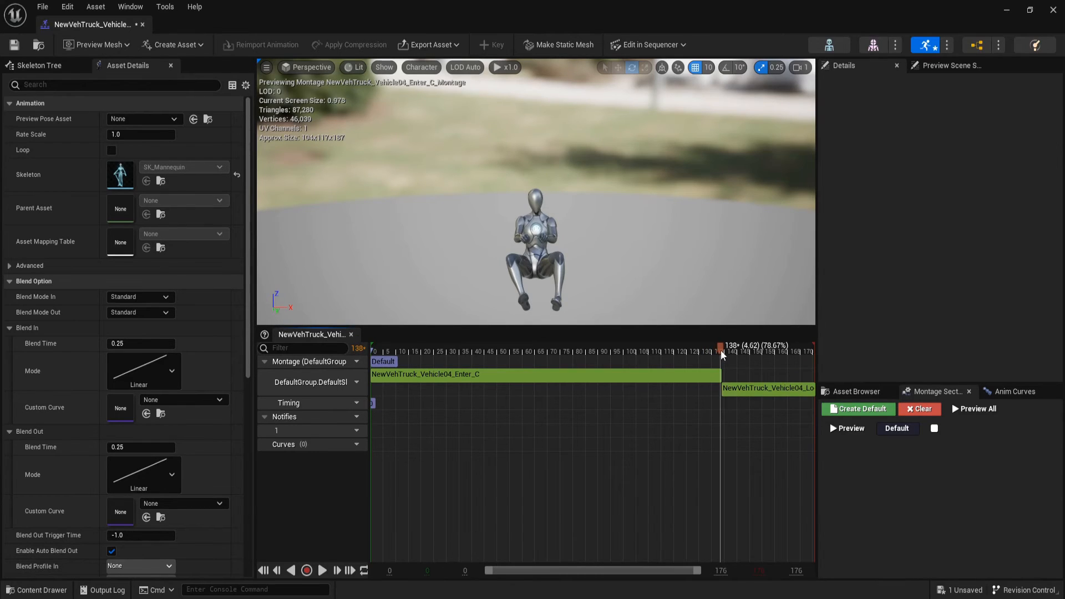
{"action": "right_click", "coordinate": [722, 365]}
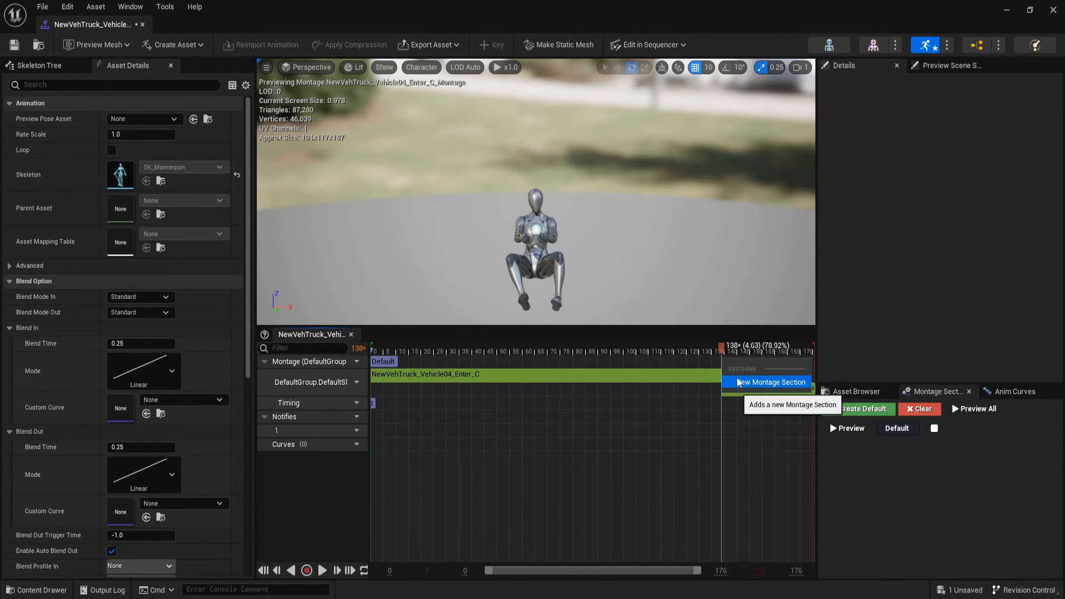
{"action": "left_click", "coordinate": [737, 378]}
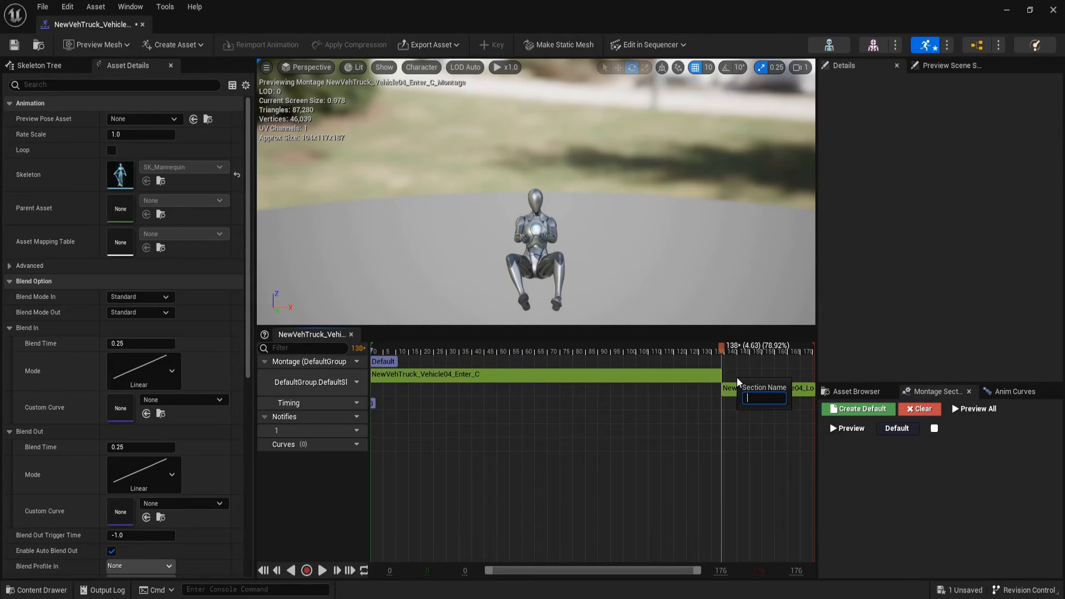
{"action": "type", "text": "Loop"}
{"action": "key", "text": "Return"}
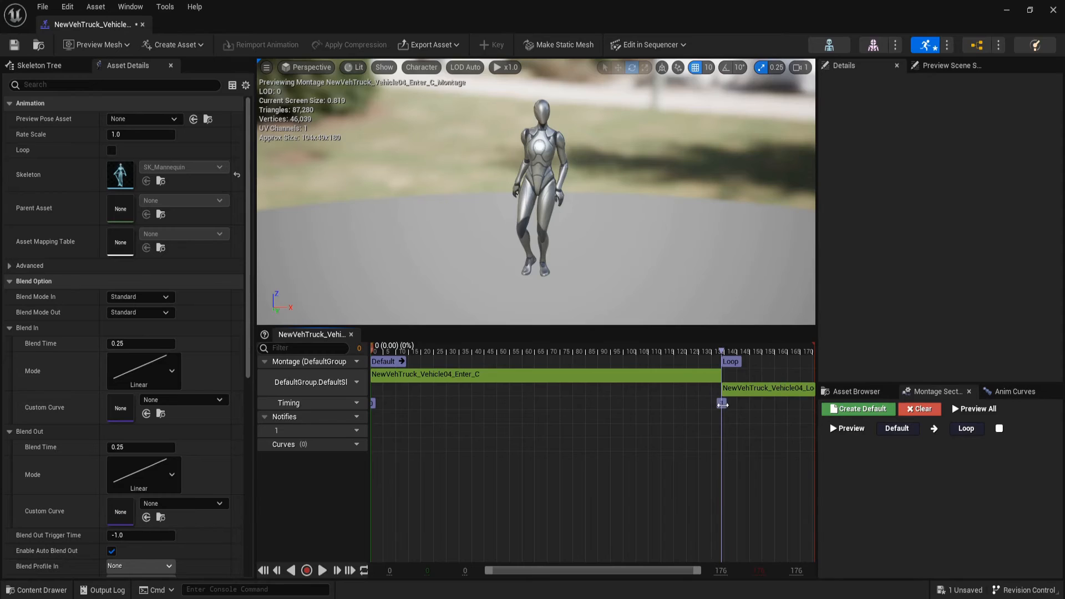
{"action": "left_click", "coordinate": [999, 428]}
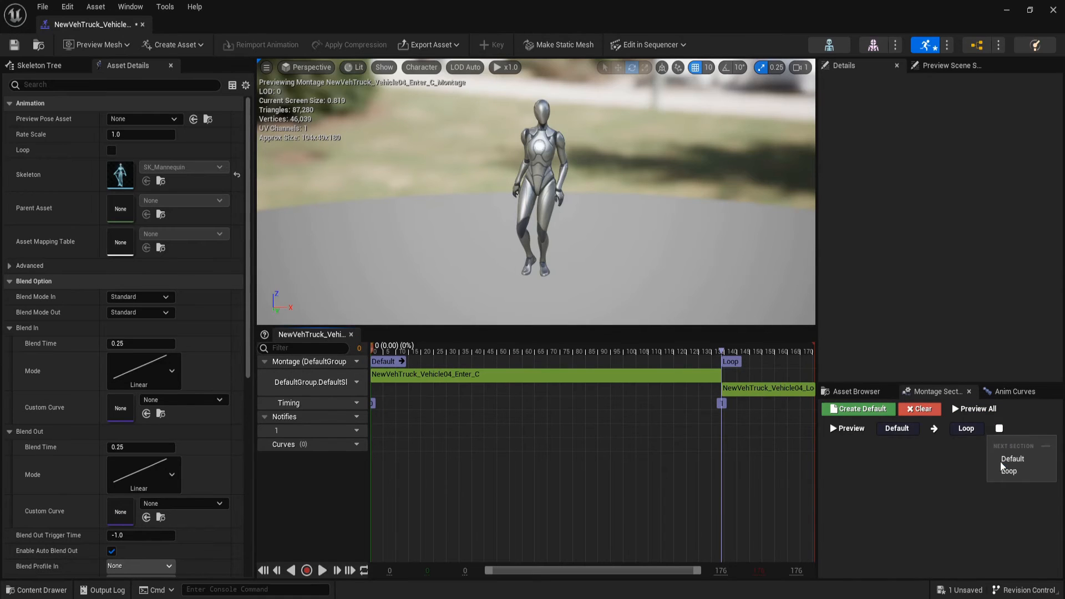
{"action": "left_click", "coordinate": [1012, 472]}
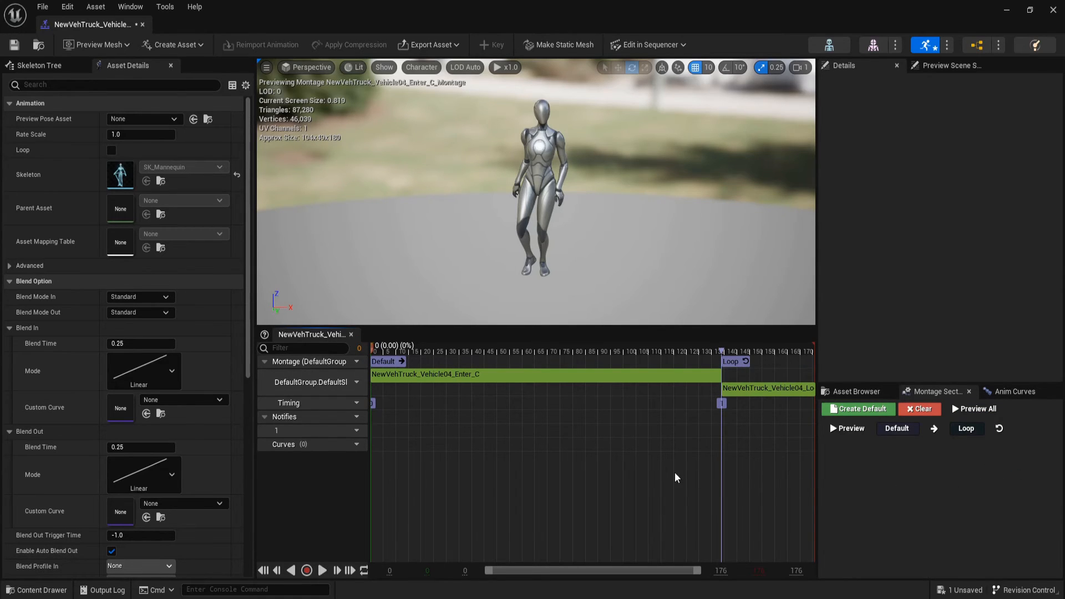
Scrub through the Enter_C animation to about frame 27 and add a second notify track to the montage
{"action": "left_click_drag", "start_coordinate": [516, 352], "coordinate": [534, 365]}
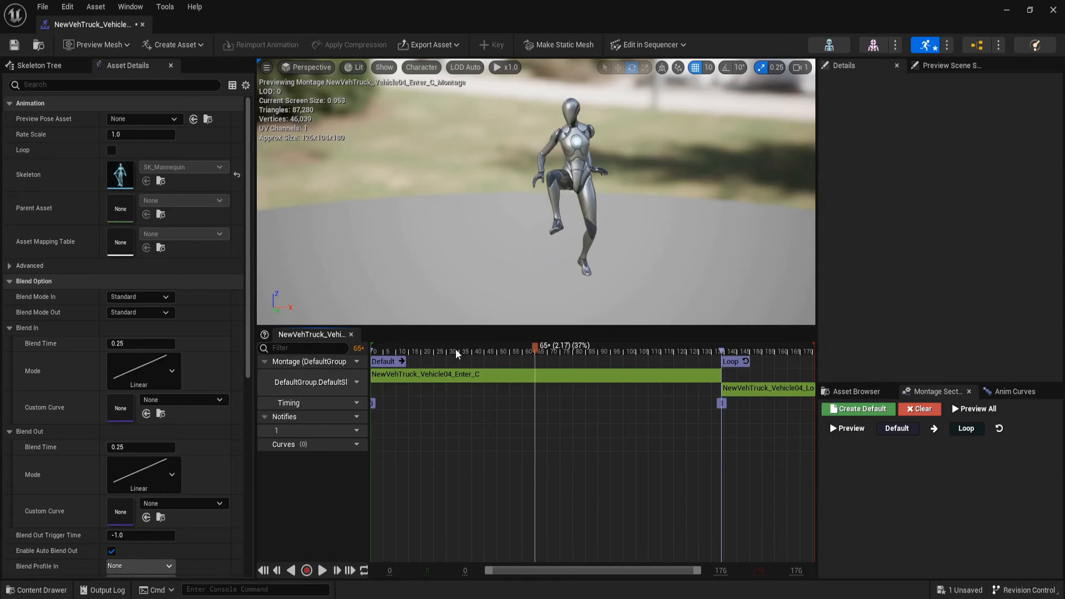
{"action": "left_click_drag", "start_coordinate": [455, 348], "coordinate": [441, 351]}
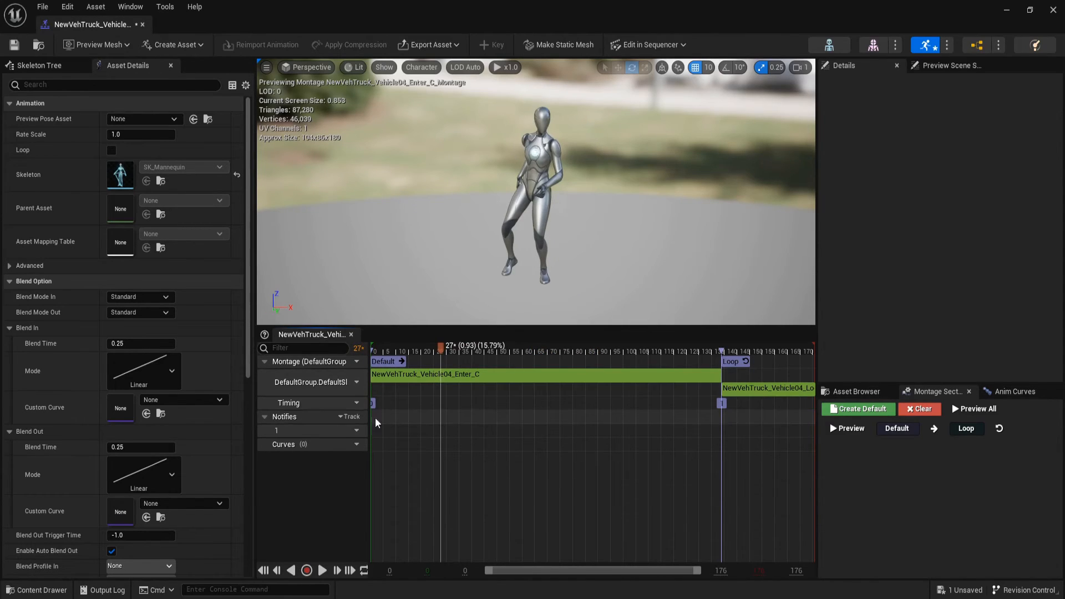
{"action": "left_click", "coordinate": [354, 418]}
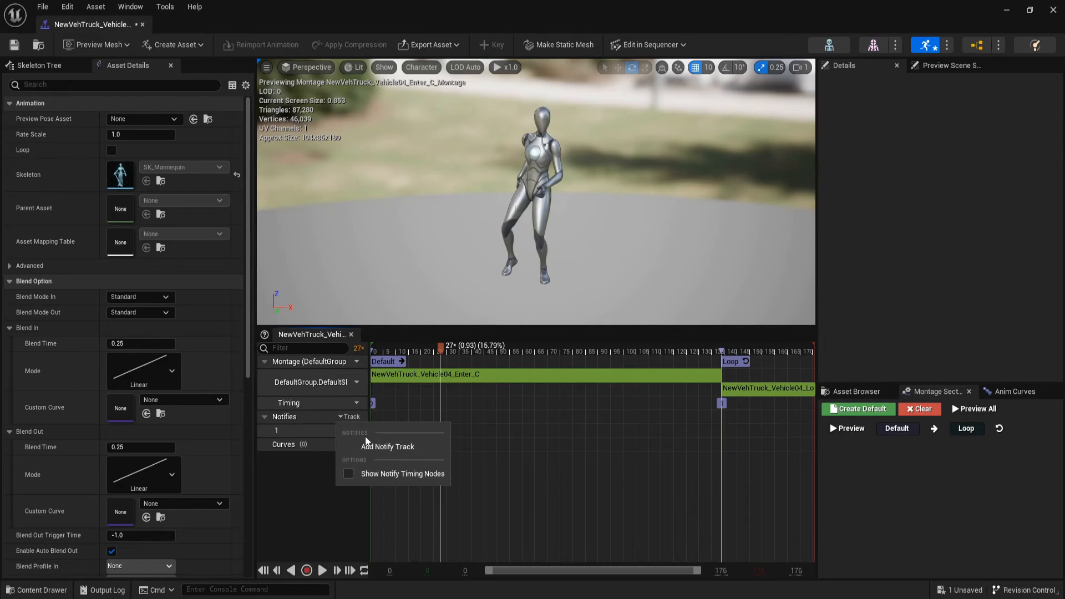
{"action": "left_click", "coordinate": [367, 442]}
{"action": "key", "text": "Return"}
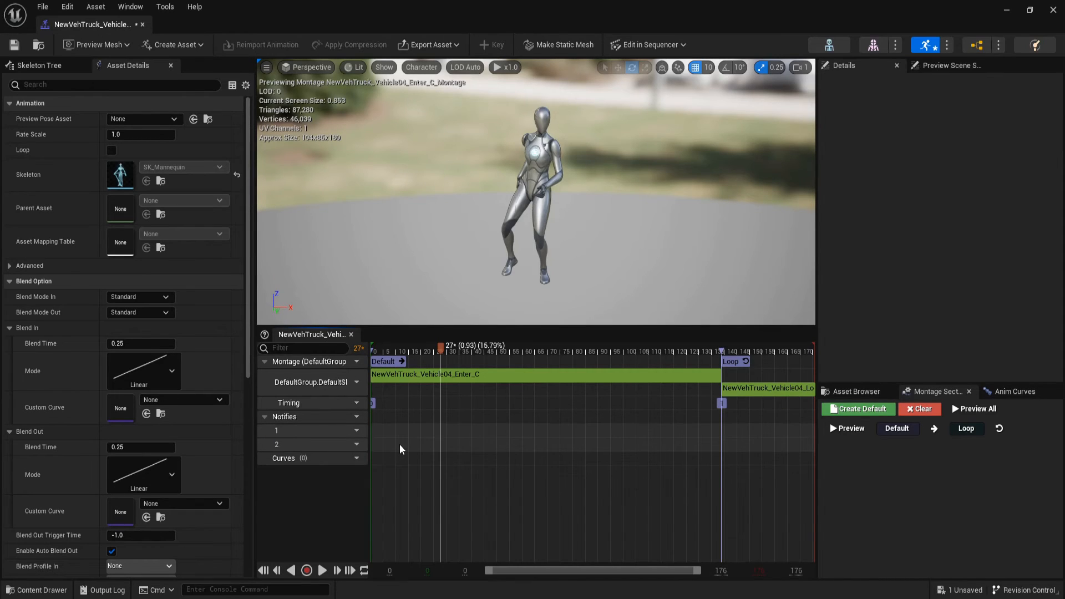
Add a Motion Warping notify state on notify track 2, starting at time 0 with a duration of 0.799
{"action": "right_click", "coordinate": [398, 444]}
{"action": "mouse_move", "coordinate": [421, 483]}
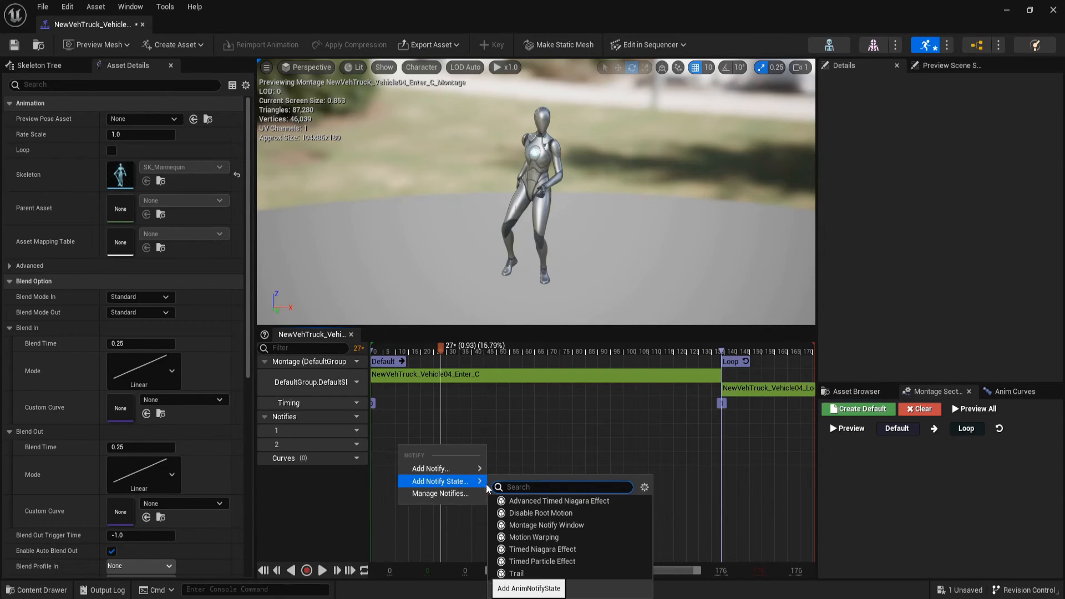
{"action": "left_click", "coordinate": [515, 537]}
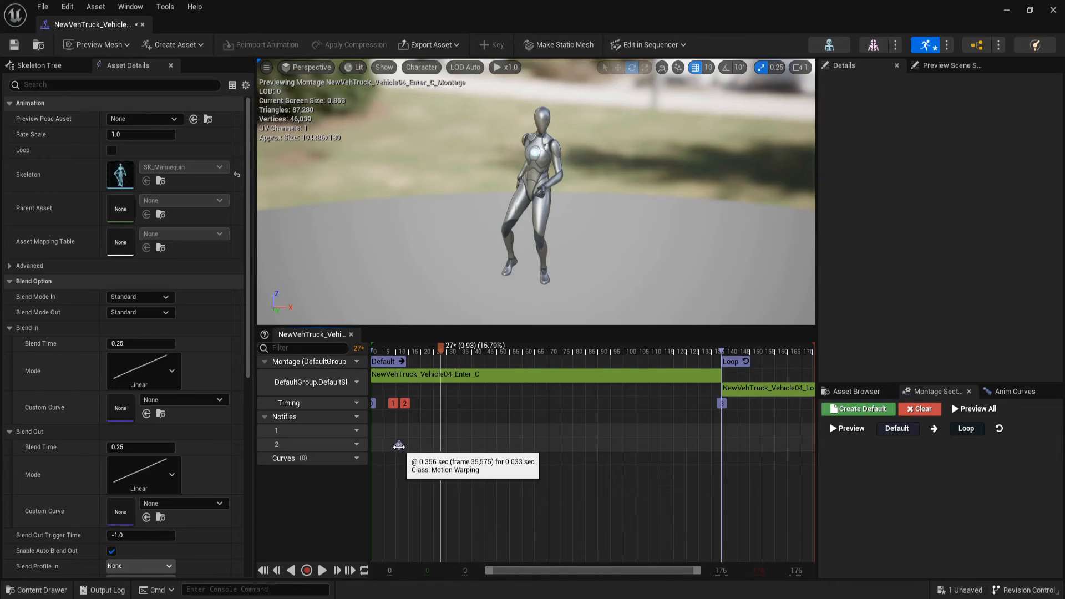
{"action": "left_click_drag", "start_coordinate": [398, 445], "coordinate": [375, 444]}
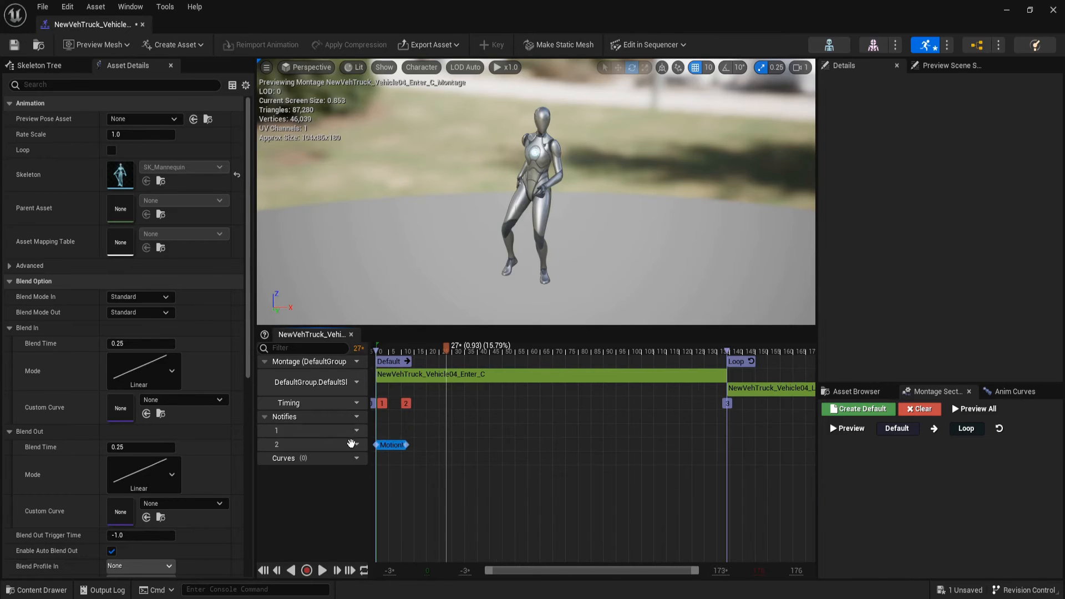
{"action": "right_click", "coordinate": [397, 448]}
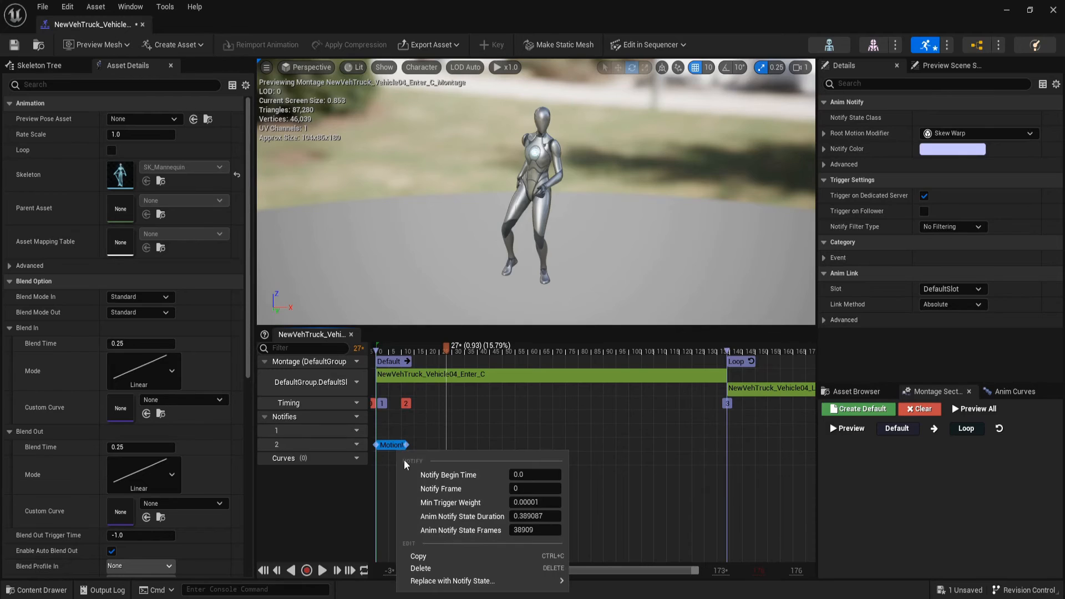
{"action": "left_click", "coordinate": [549, 517]}
{"action": "type", "text": "0.799"}
{"action": "key", "text": "Return"}
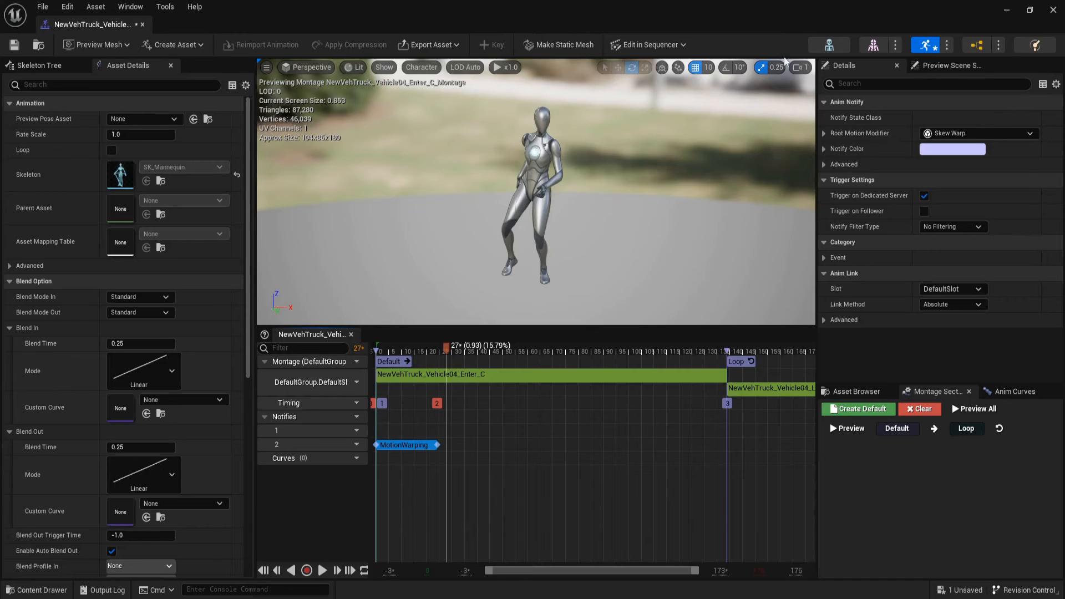
Set the Warp Target Name of the Motion Warping notify state's Skew Warp root motion modifier to Interact
{"action": "left_click", "coordinate": [824, 133]}
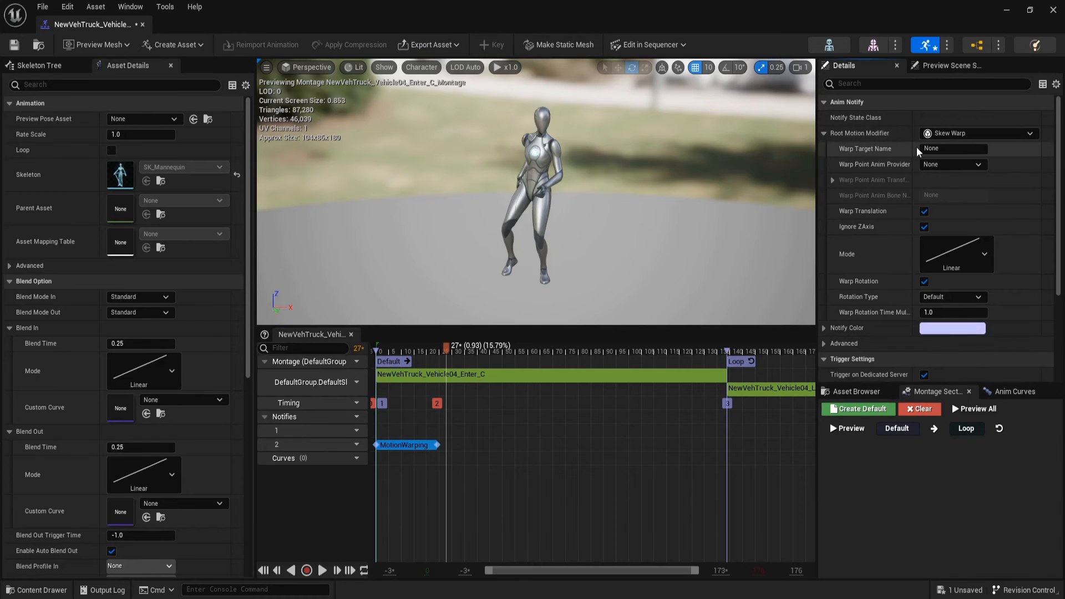
{"action": "left_click", "coordinate": [946, 149]}
{"action": "key", "text": "BackSpace"}
{"action": "type", "text": "Interact"}
{"action": "key", "text": "Return"}
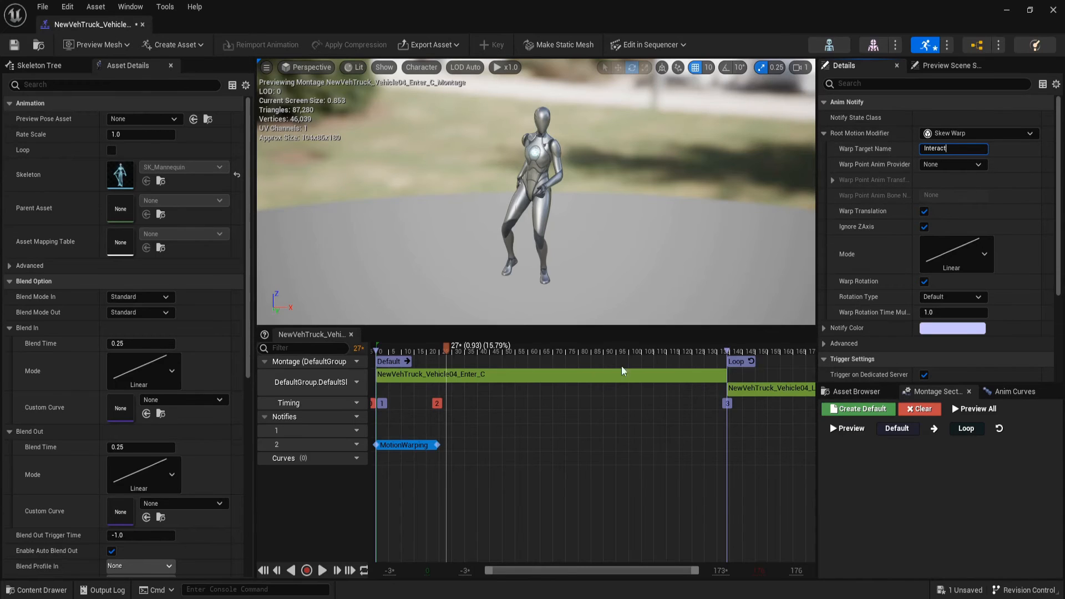
{"action": "left_click", "coordinate": [514, 410]}
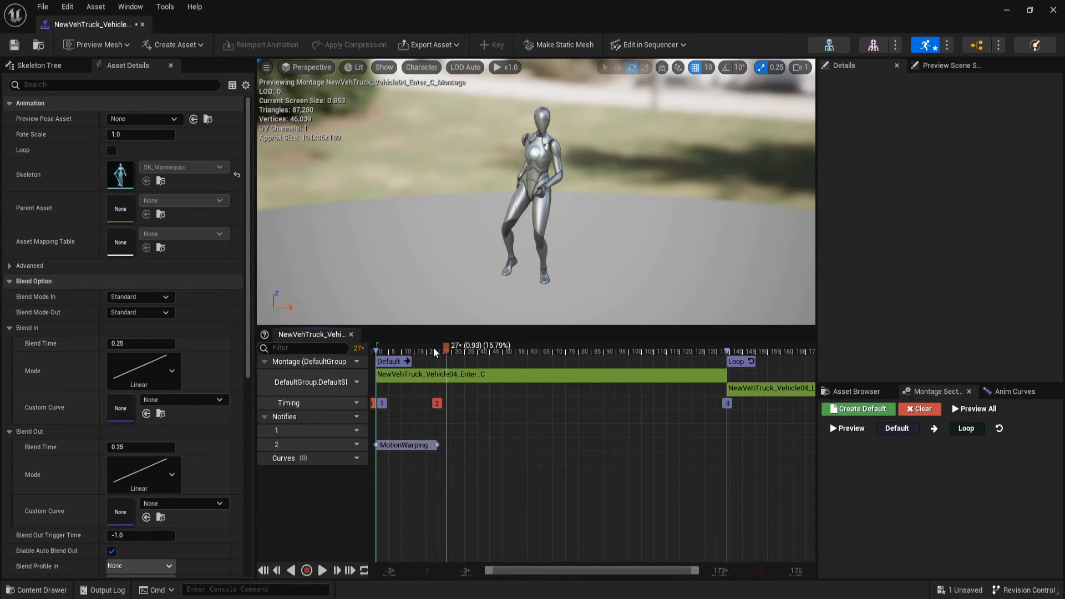
Add a Montage Notify named DoorOpen near the start of notify track 1
{"action": "left_click_drag", "start_coordinate": [435, 347], "coordinate": [396, 352]}
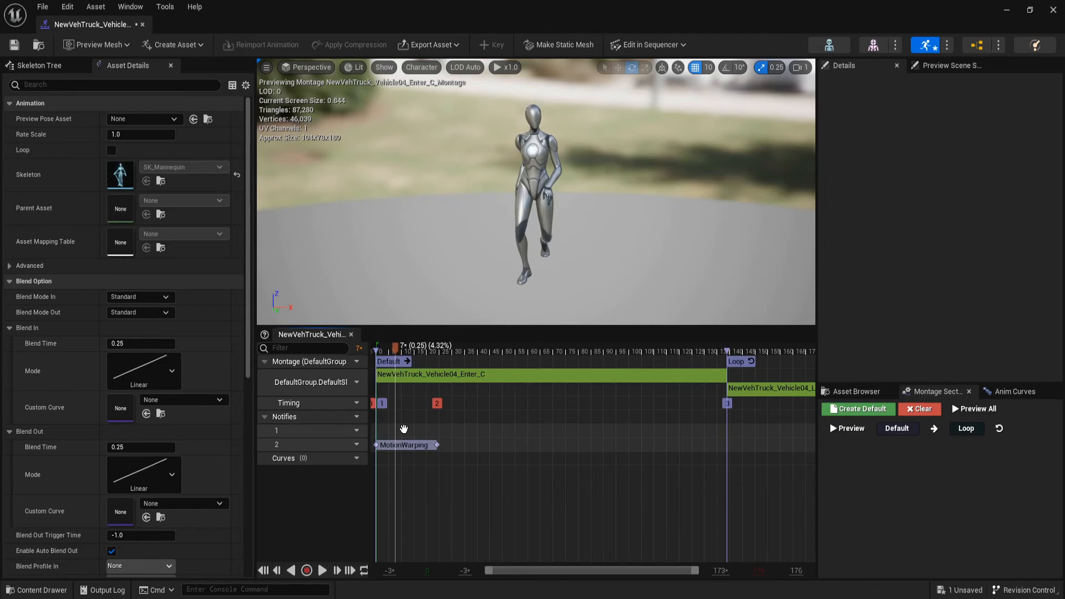
{"action": "right_click", "coordinate": [404, 429]}
{"action": "mouse_move", "coordinate": [428, 456]}
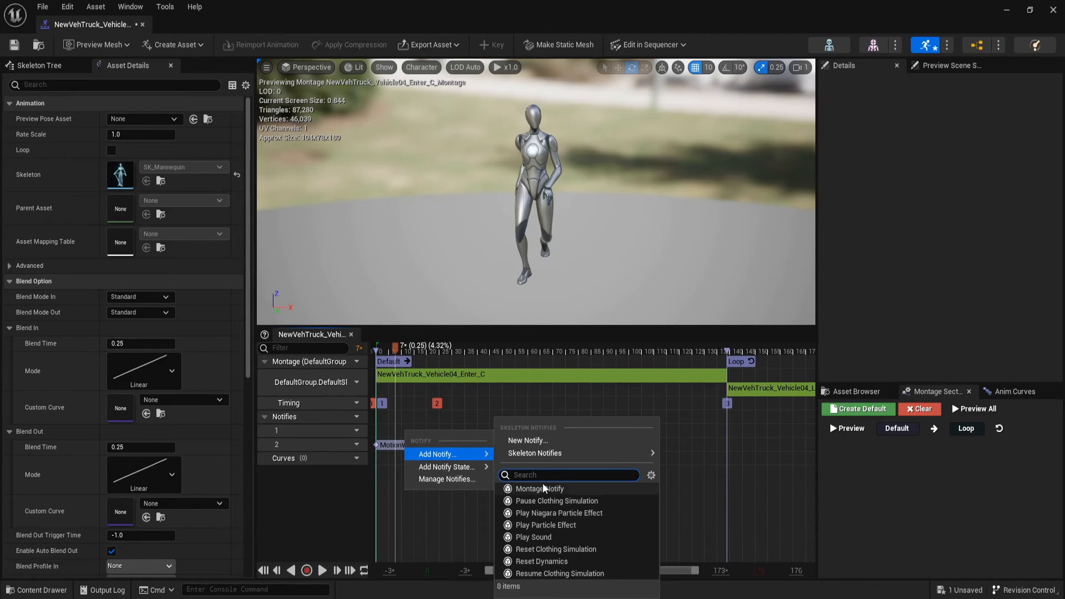
{"action": "left_click", "coordinate": [541, 488]}
{"action": "left_click", "coordinate": [421, 431]}
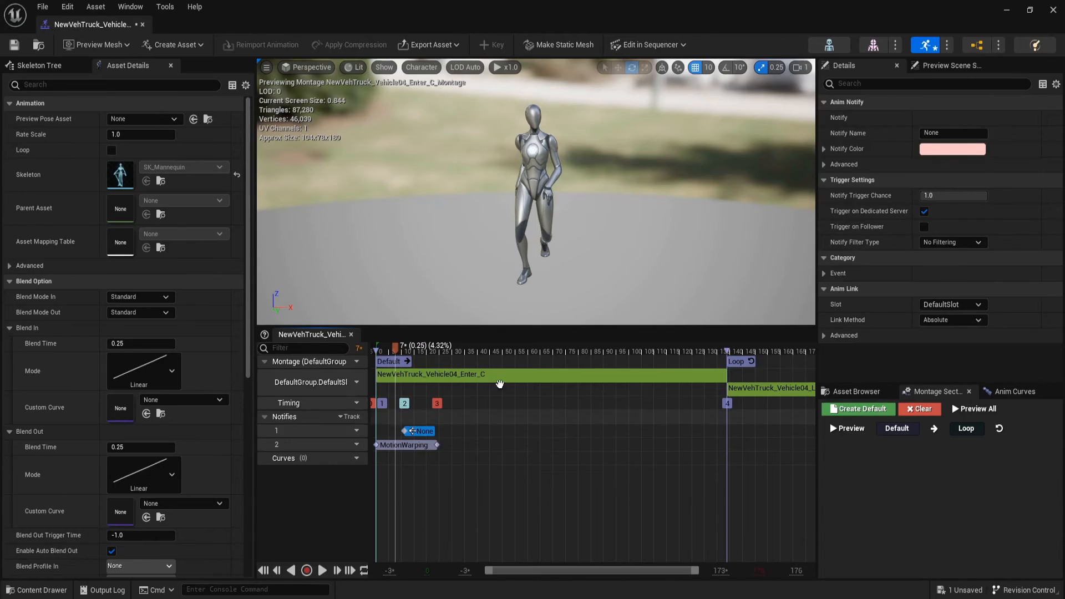
{"action": "left_click", "coordinate": [943, 133]}
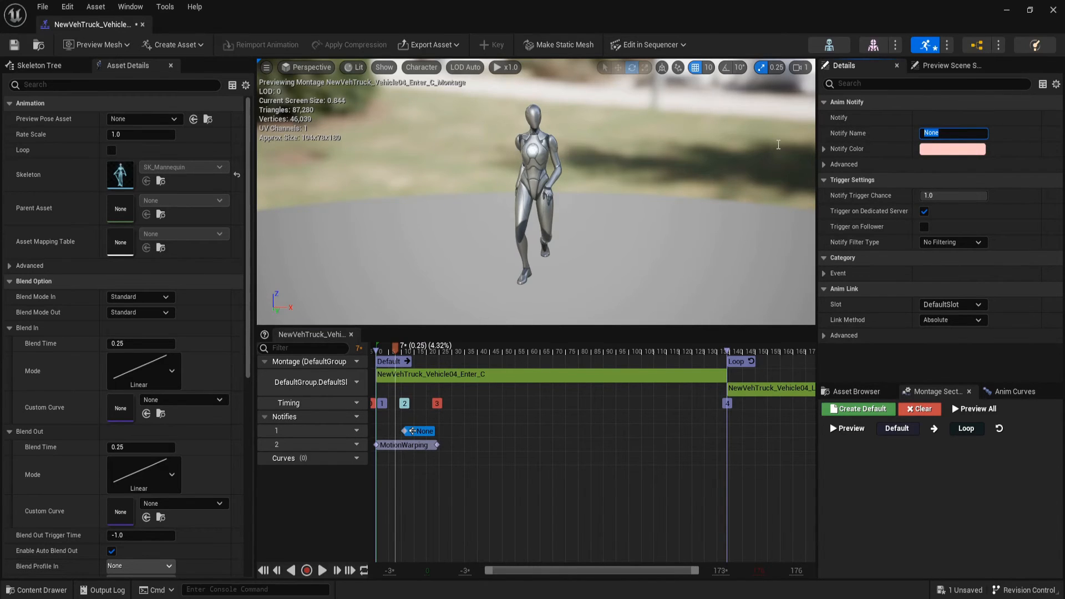
{"action": "type", "text": "DoorOpen"}
{"action": "key", "text": "Return"}
Set the DoorOpen notify's begin time to 0.0784
{"action": "right_click", "coordinate": [438, 435]}
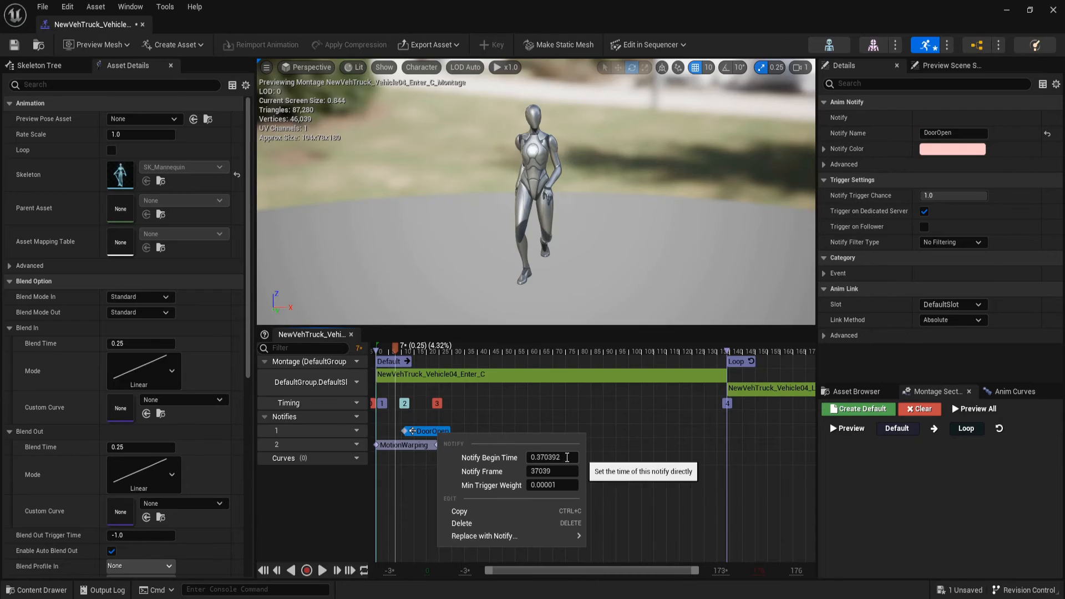
{"action": "left_click", "coordinate": [563, 457]}
{"action": "type", "text": "0.0"}
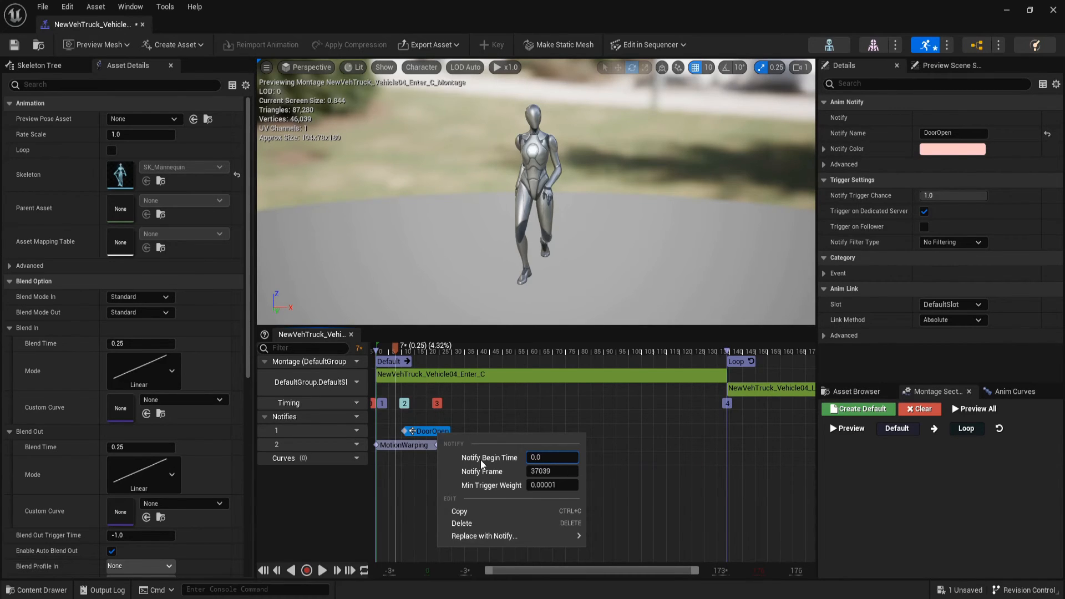
{"action": "type", "text": "784"}
{"action": "key", "text": "Return"}
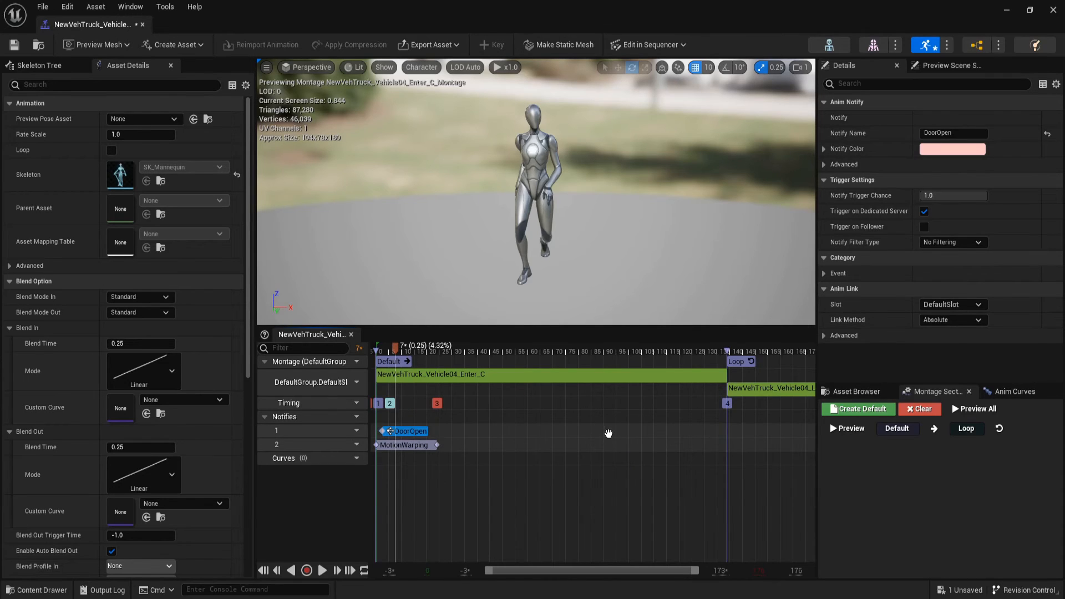
Add a Montage Notify named DoorClose on notify track 1 in the later part of the Enter_C animation
{"action": "right_click", "coordinate": [609, 435]}
{"action": "mouse_move", "coordinate": [634, 459]}
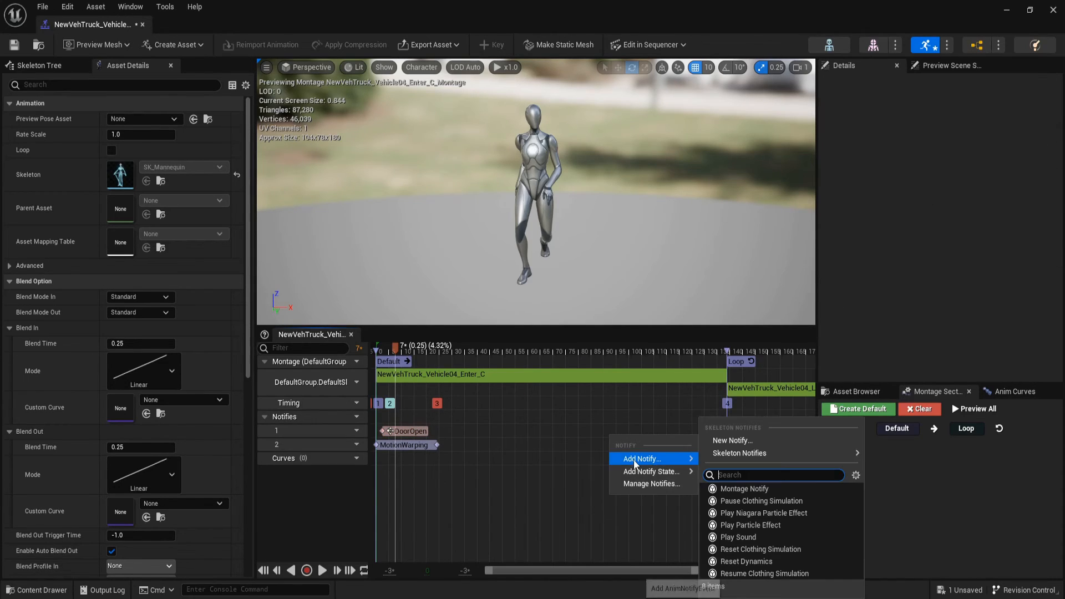
{"action": "left_click", "coordinate": [772, 489]}
{"action": "left_click", "coordinate": [627, 431]}
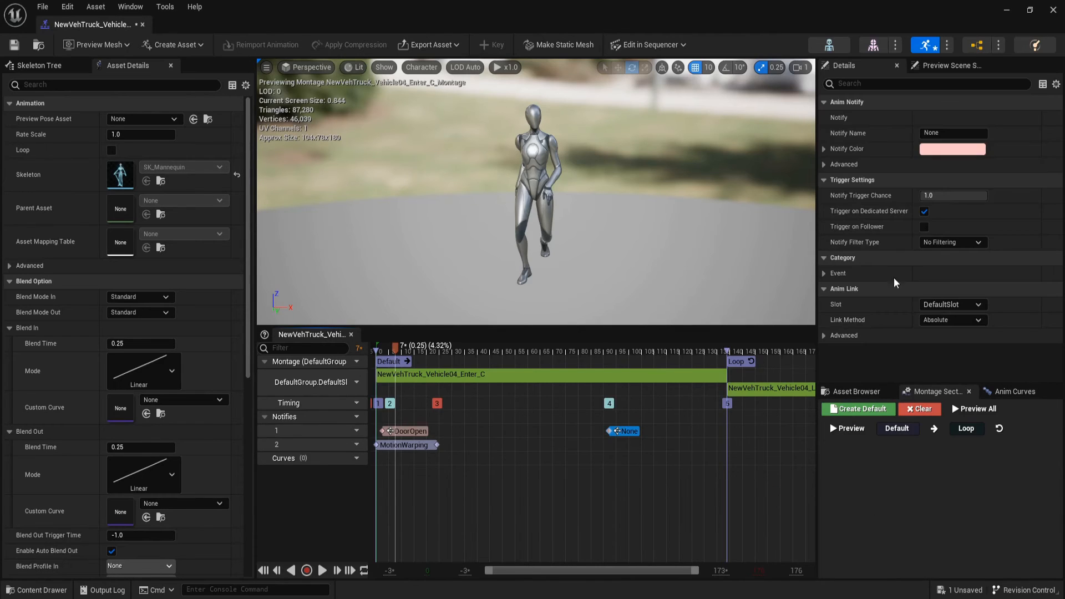
{"action": "left_click", "coordinate": [942, 134]}
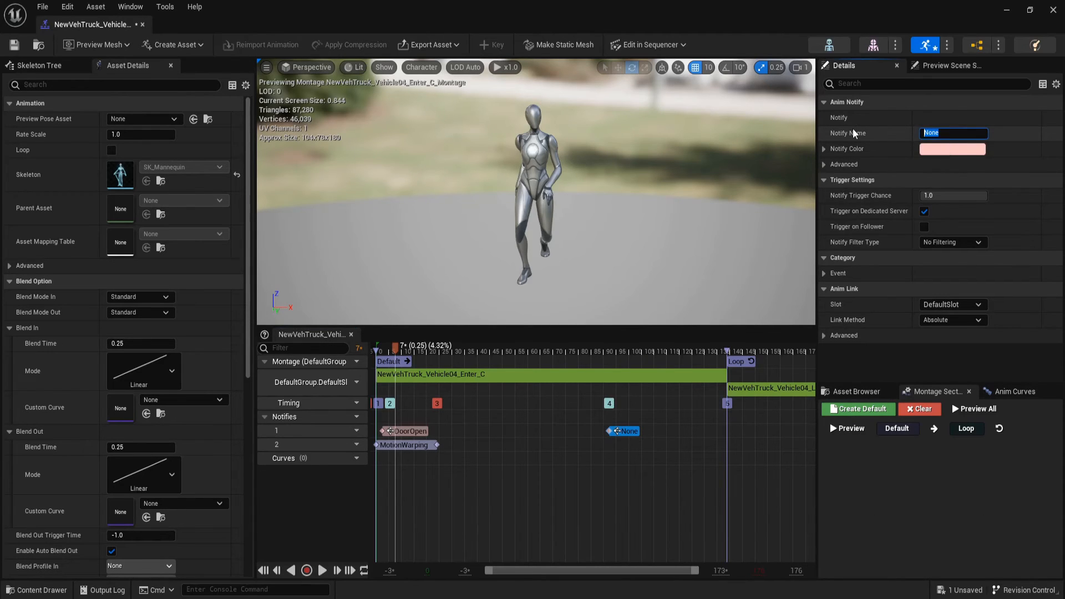
{"action": "type", "text": "DoorClose"}
{"action": "key", "text": "Return"}
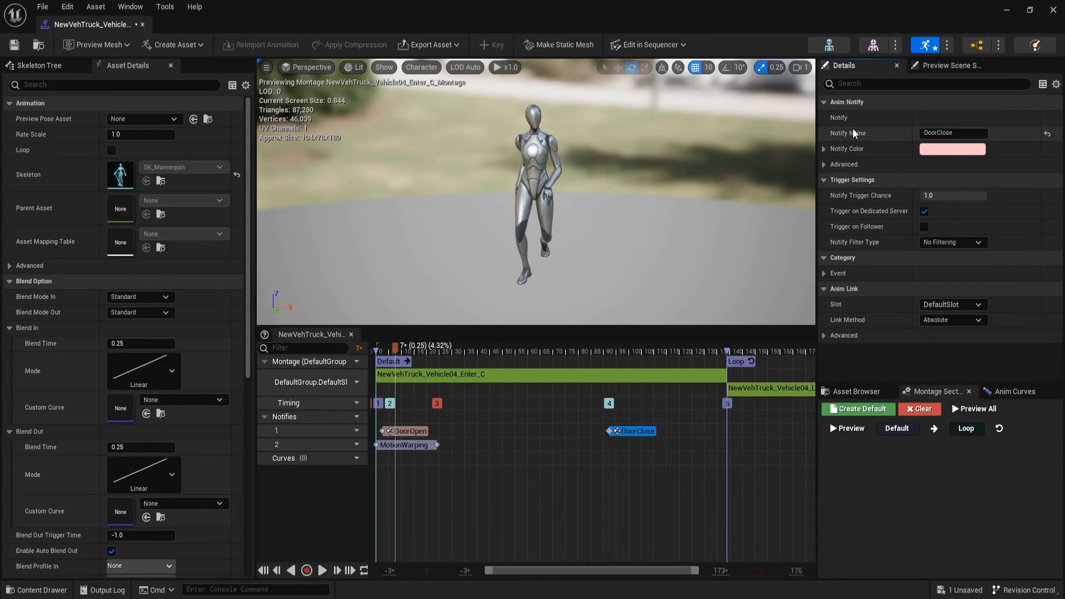
Set the DoorClose notify's begin time to 3.35 and save the montage
{"action": "right_click", "coordinate": [639, 432]}
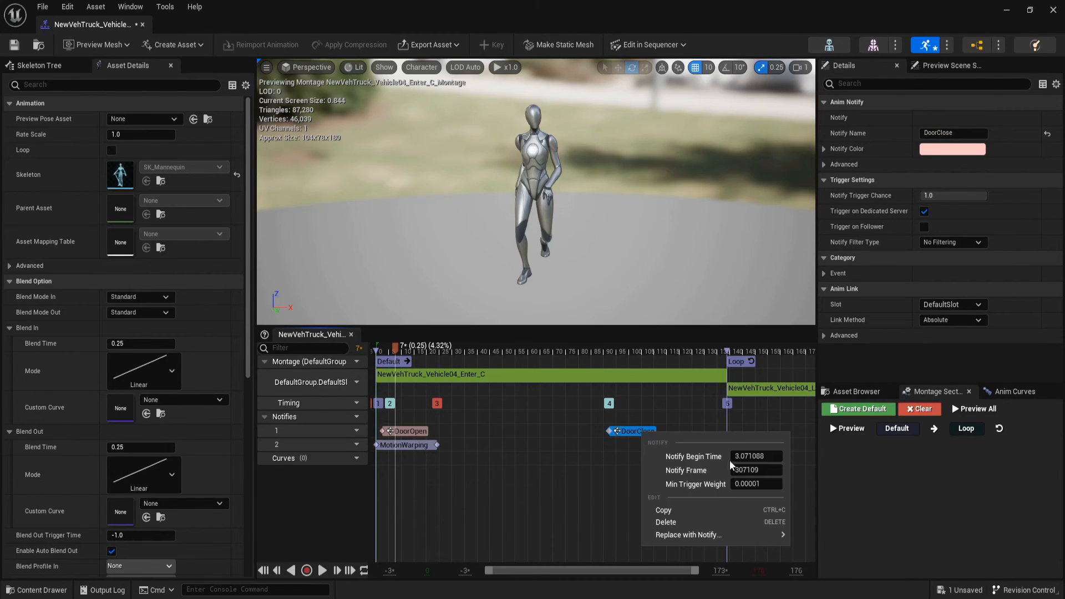
{"action": "left_click", "coordinate": [770, 456]}
{"action": "type", "text": "3.35"}
{"action": "key", "text": "Return"}
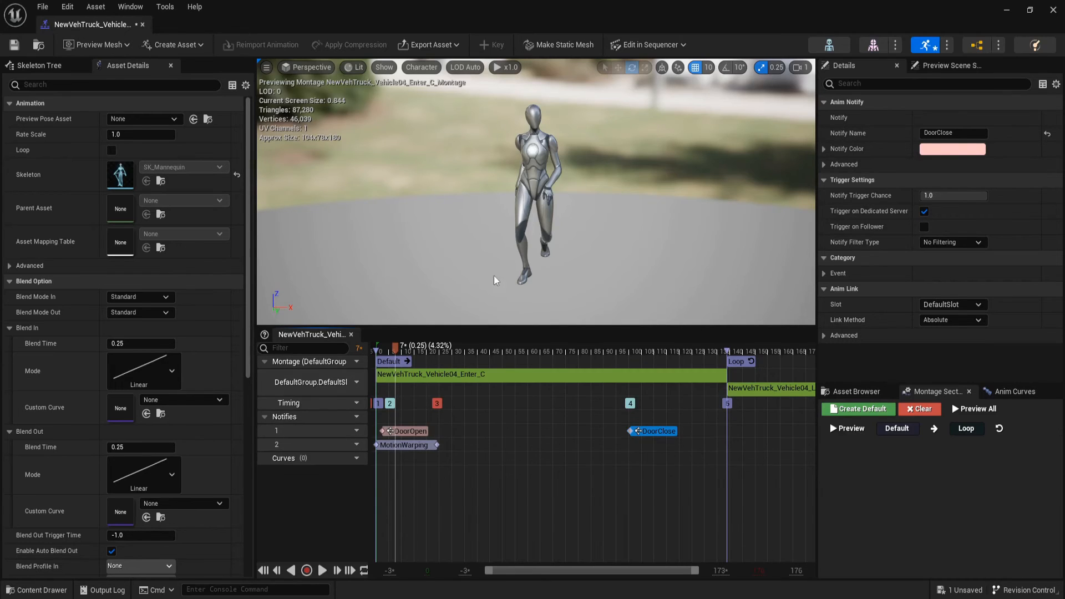
{"action": "left_click", "coordinate": [14, 45]}
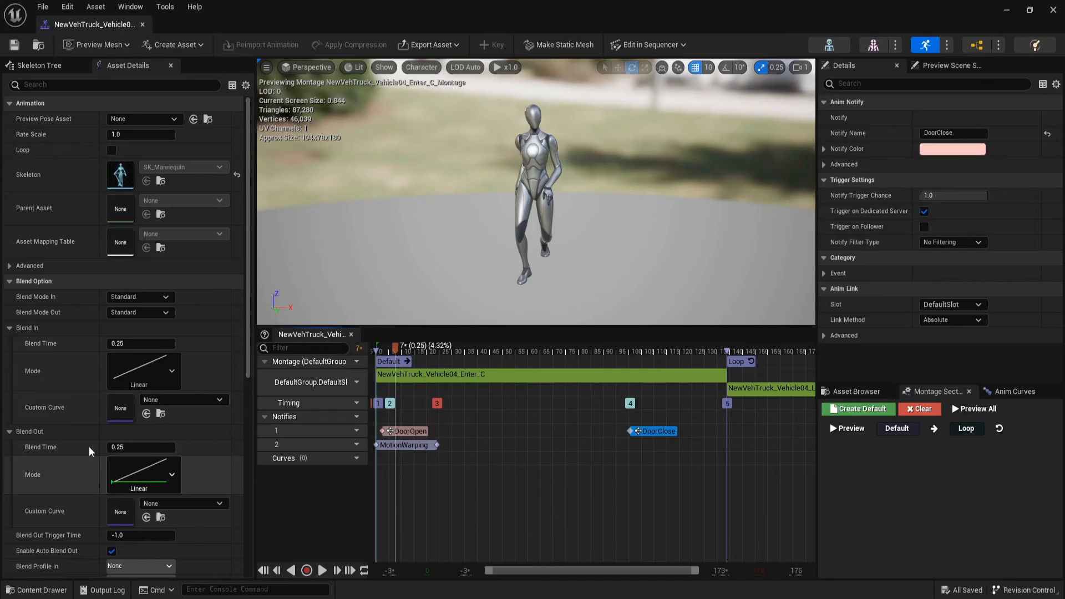
Set the montage's Blend Out time to 0 and dock its editor in the main window after BP_Vehicle05
{"action": "left_click", "coordinate": [124, 447]}
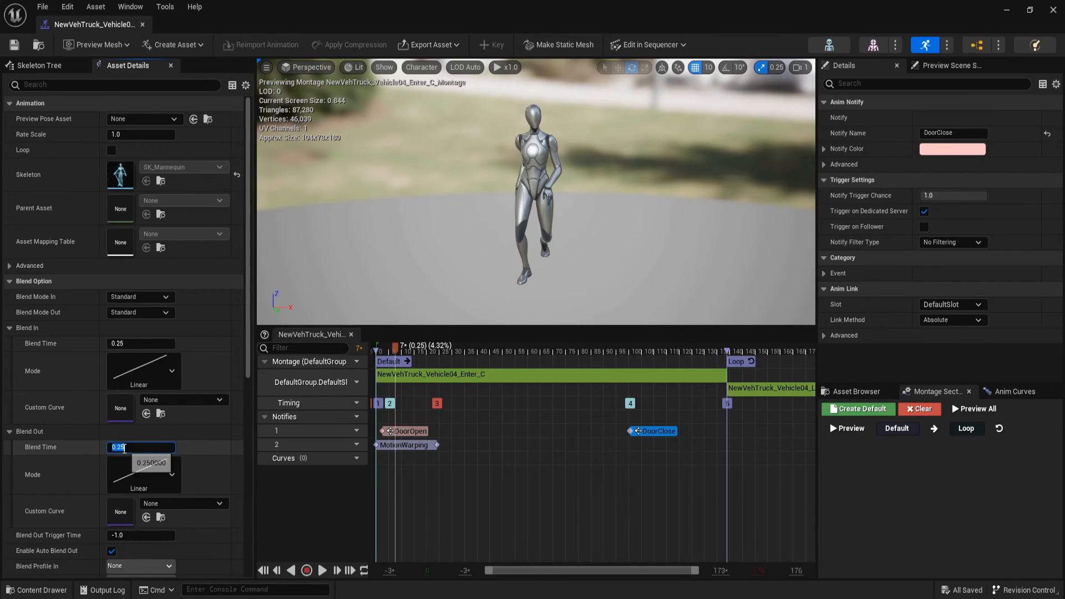
{"action": "type", "text": "0"}
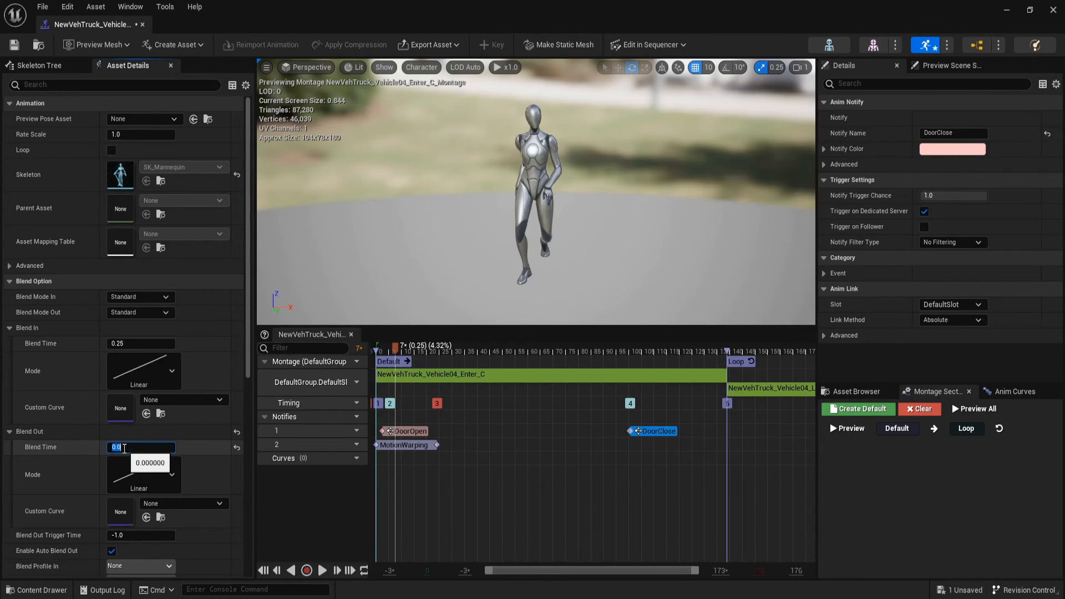
{"action": "key", "text": "Return"}
{"action": "left_click_drag", "start_coordinate": [72, 28], "coordinate": [343, 23]}
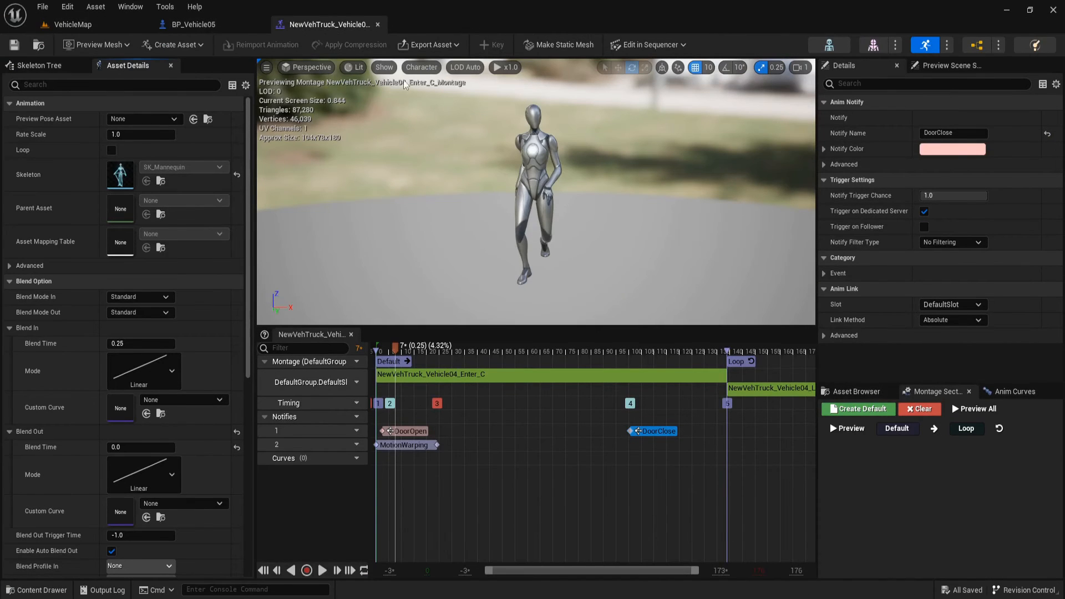
Create an AnimMontage from the NewVehTruck_Vehicle04_Enter_C_Passenger animation in the Retarget folder of VehicleMap's content and open it
{"action": "key", "text": "ctrl+space"}
{"action": "left_click", "coordinate": [97, 24]}
{"action": "key", "text": "ctrl+space"}
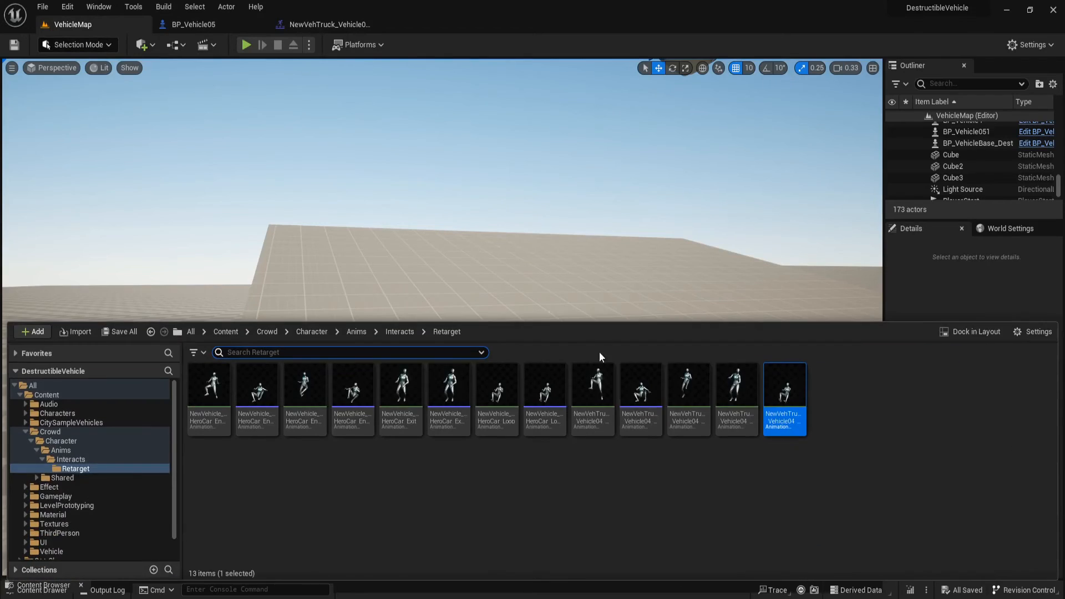
{"action": "left_click", "coordinate": [691, 397]}
{"action": "right_click", "coordinate": [693, 399]}
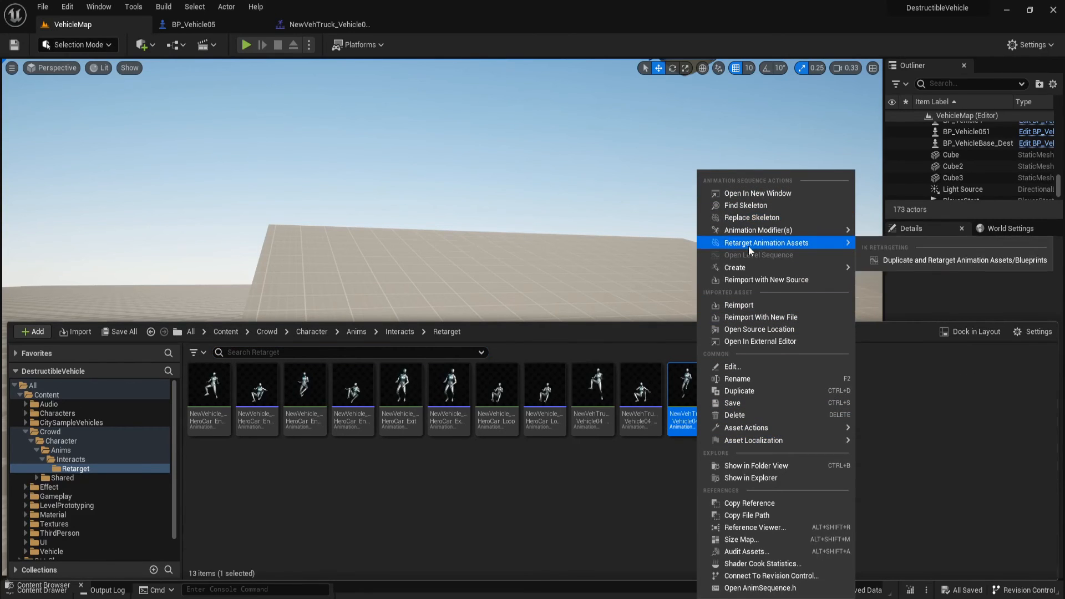
{"action": "mouse_move", "coordinate": [750, 273]}
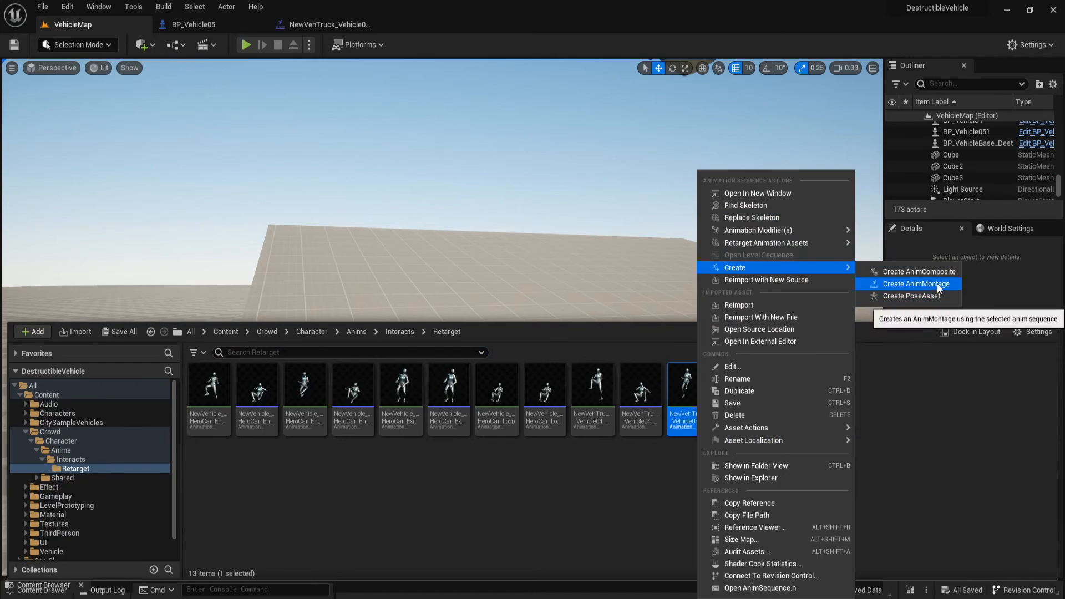
{"action": "left_click", "coordinate": [937, 284]}
{"action": "key", "text": "Return"}
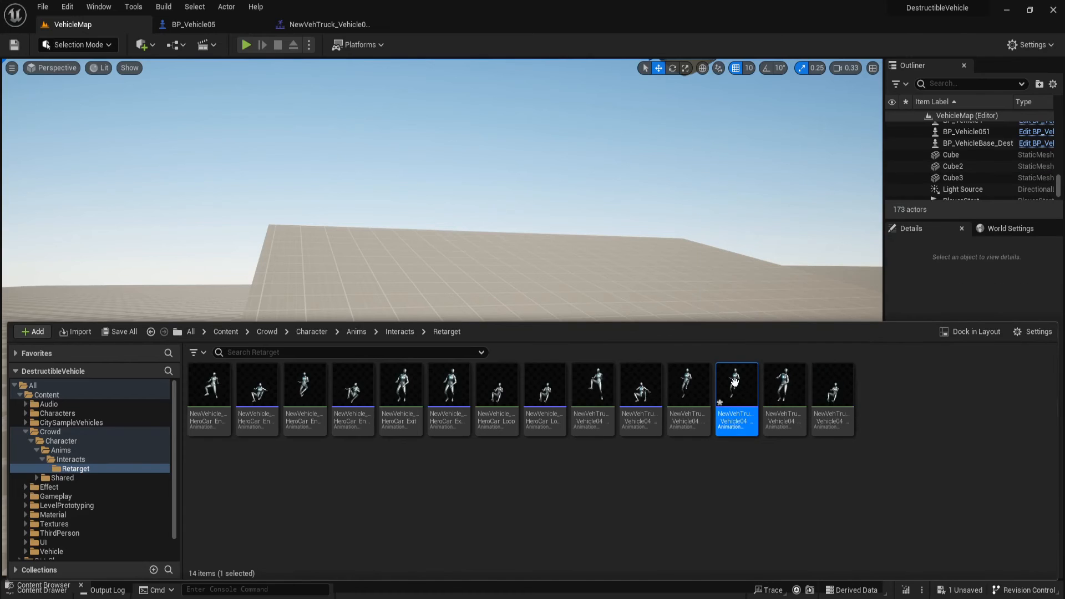
{"action": "double_click", "coordinate": [734, 381]}
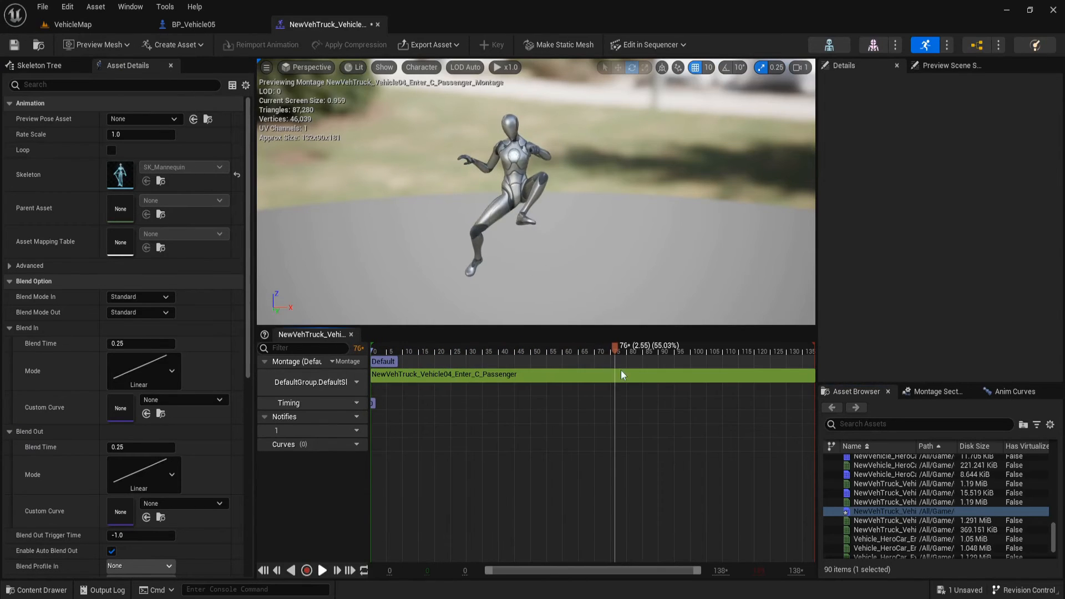
Preview the passenger enter animation and append the NewVehTruck_Vehicle04 loop animation after it in the montage
{"action": "left_click", "coordinate": [322, 570]}
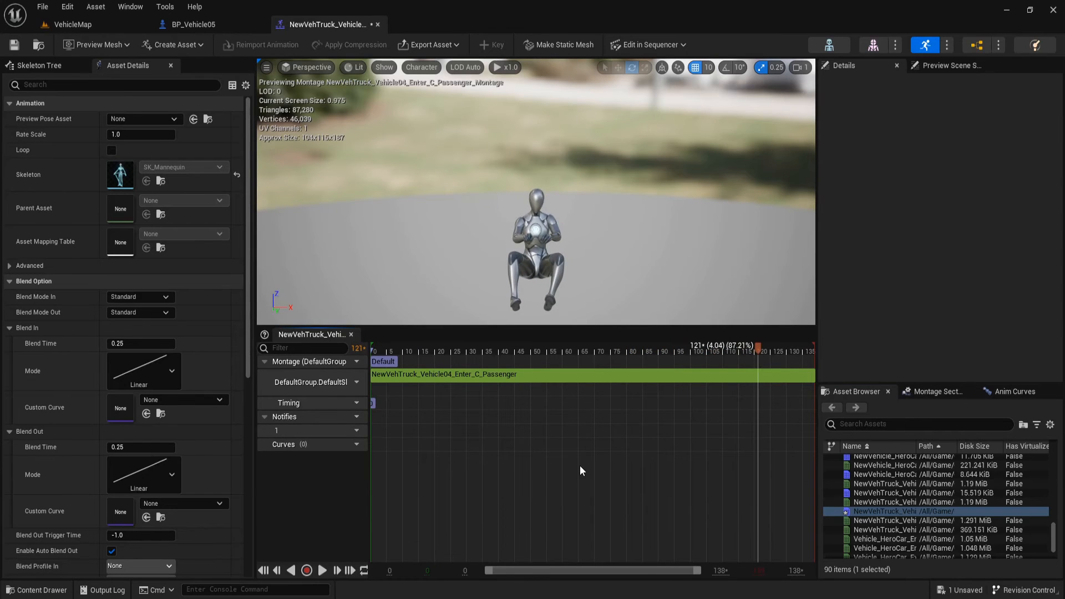
{"action": "key", "text": "ctrl+space"}
{"action": "left_click_drag", "start_coordinate": [832, 524], "coordinate": [724, 388]}
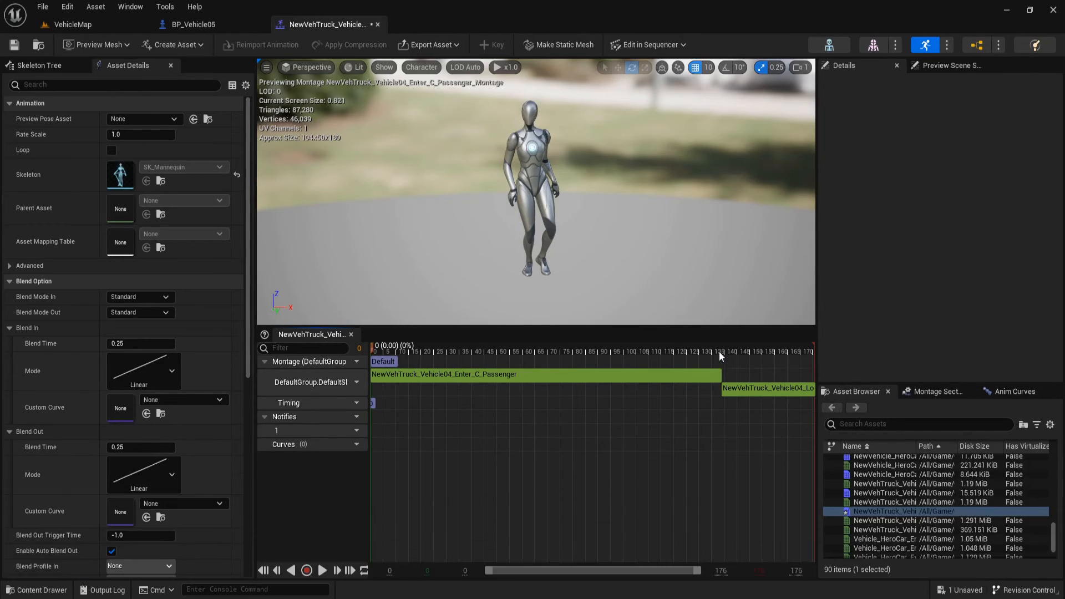
Add a montage section named Loop and align its marker with the start of the loop animation
{"action": "left_click", "coordinate": [720, 350]}
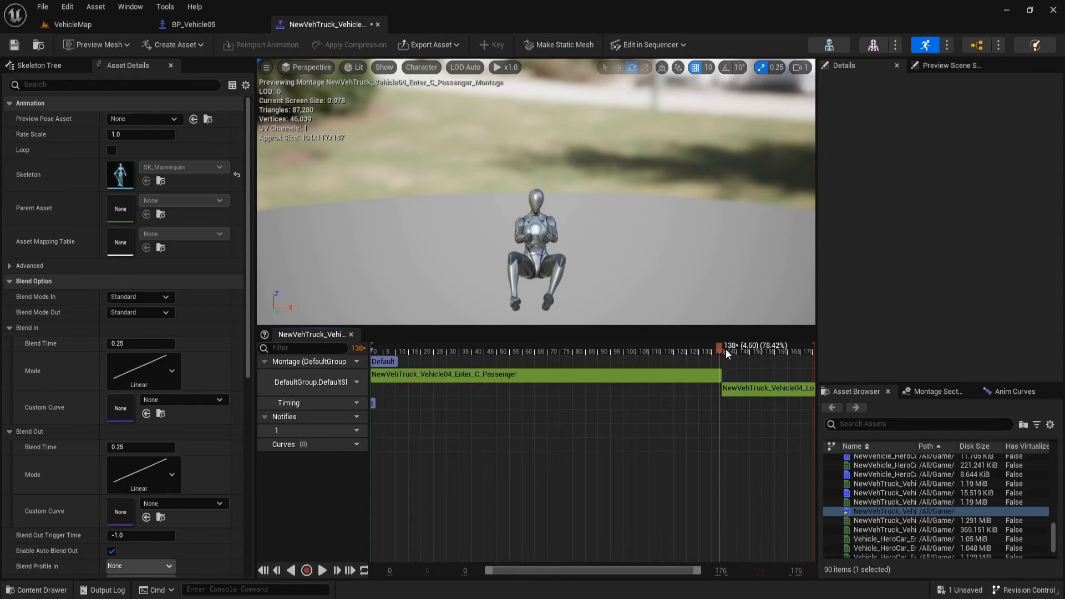
{"action": "left_click", "coordinate": [726, 351]}
{"action": "mouse_move", "coordinate": [718, 349]}
{"action": "left_mouse_down"}
{"action": "mouse_move", "coordinate": [704, 349]}
{"action": "mouse_move", "coordinate": [722, 351]}
{"action": "left_mouse_up"}
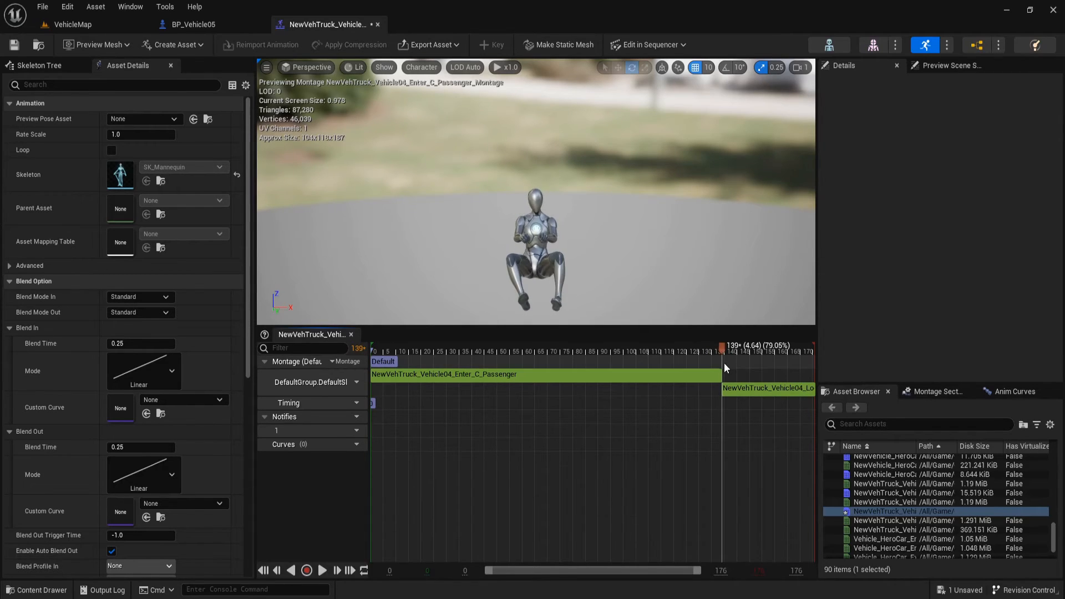
{"action": "right_click", "coordinate": [722, 363]}
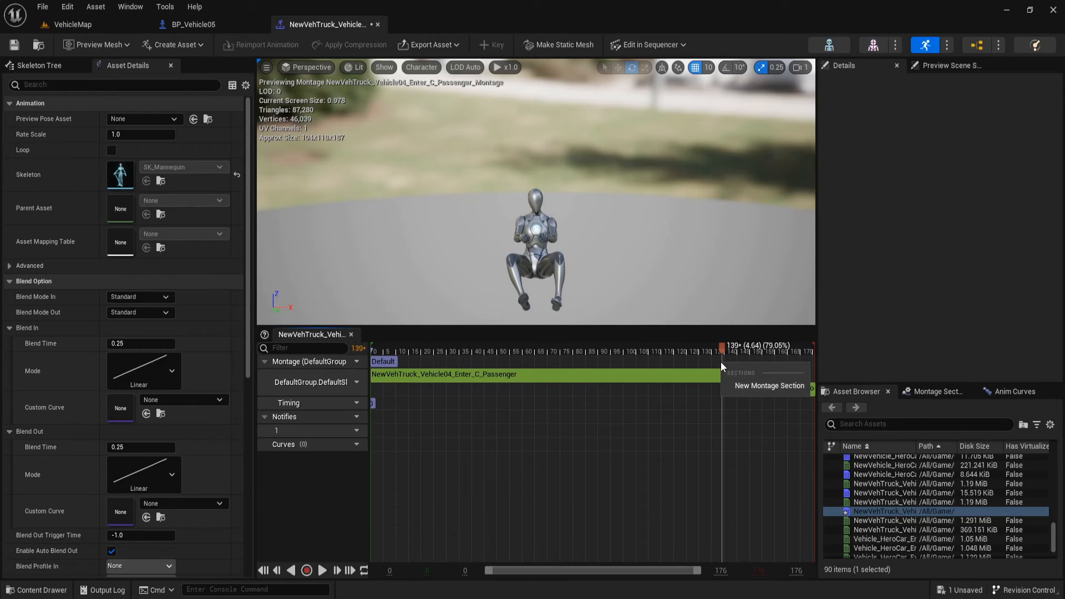
{"action": "left_click", "coordinate": [740, 386]}
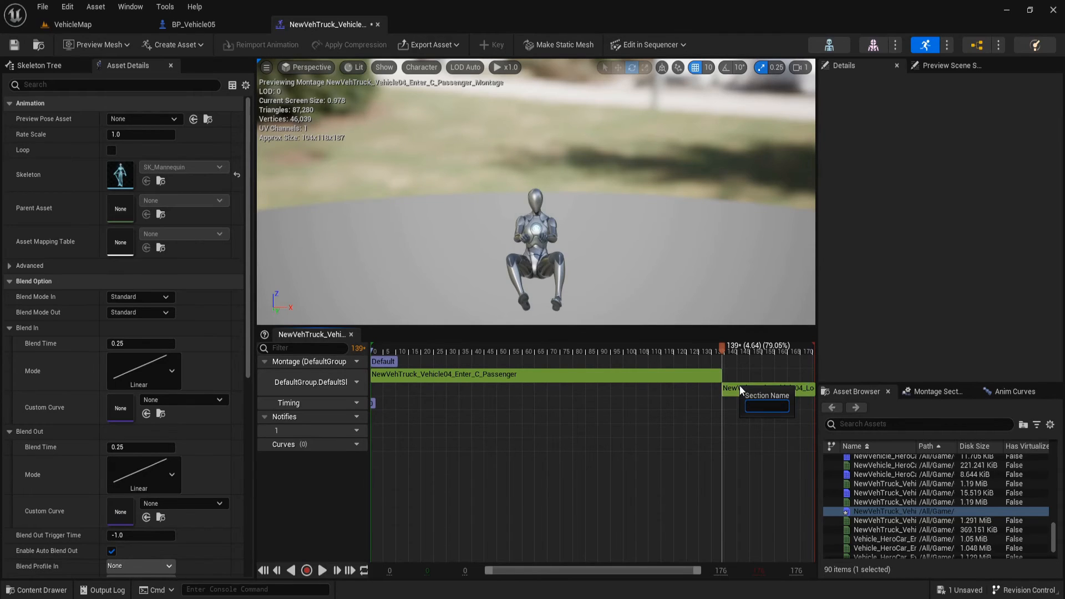
{"action": "type", "text": "Loop"}
{"action": "key", "text": "Return"}
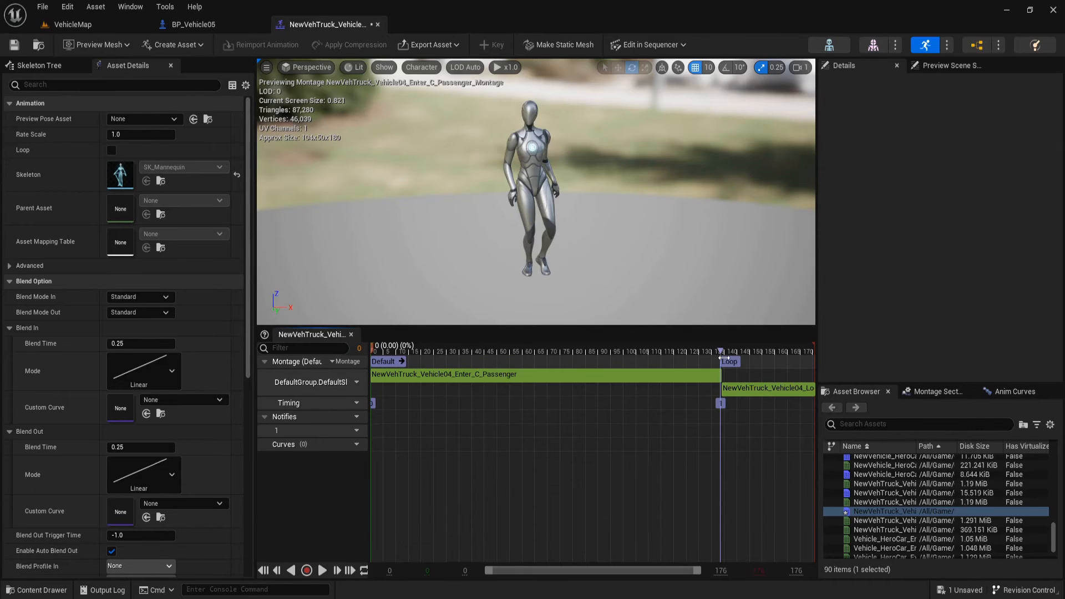
{"action": "left_click", "coordinate": [736, 361]}
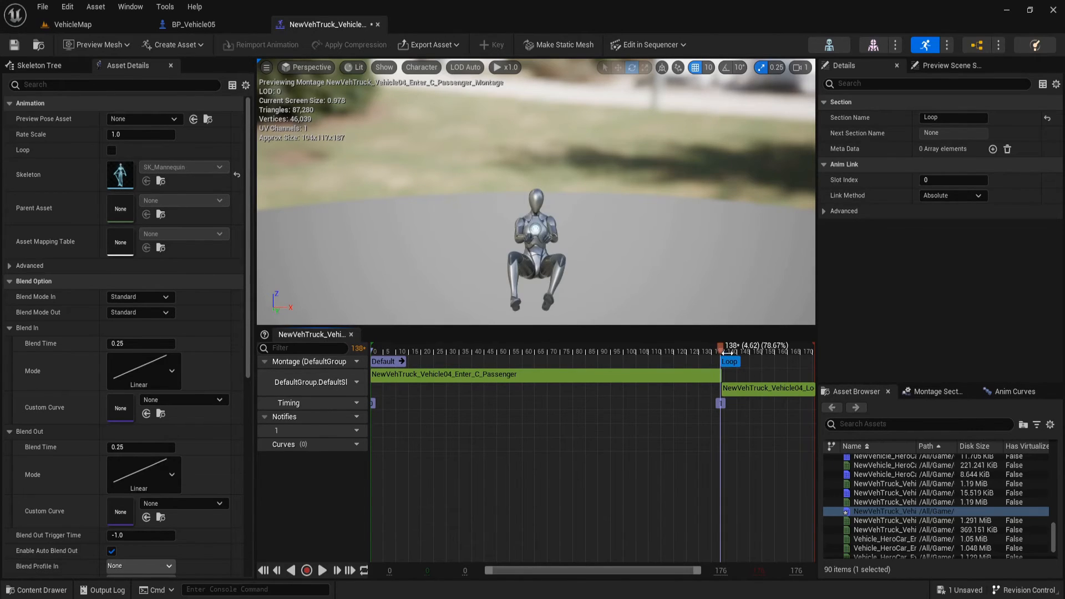
{"action": "left_click", "coordinate": [731, 362]}
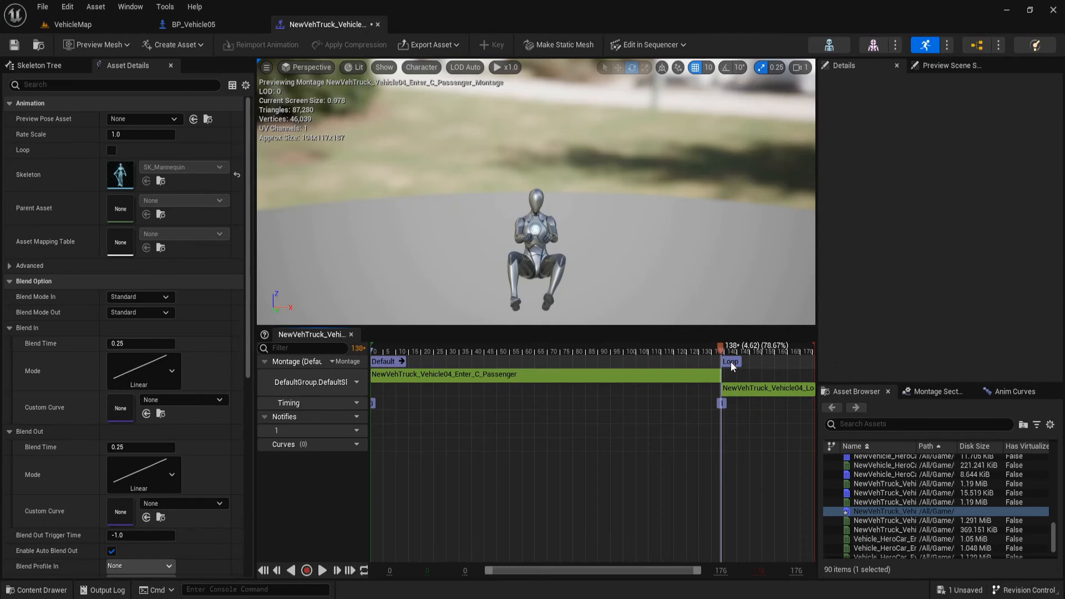
{"action": "left_click", "coordinate": [730, 361]}
Set the Loop montage section to repeat itself
{"action": "left_click", "coordinate": [937, 391]}
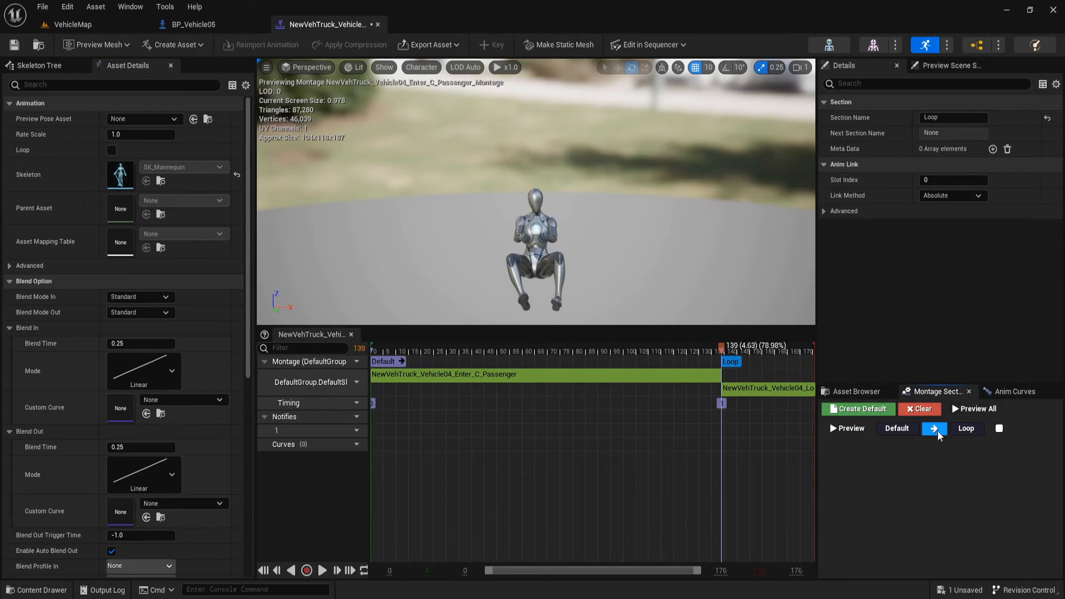
{"action": "left_click", "coordinate": [1005, 429]}
{"action": "left_click", "coordinate": [1018, 472]}
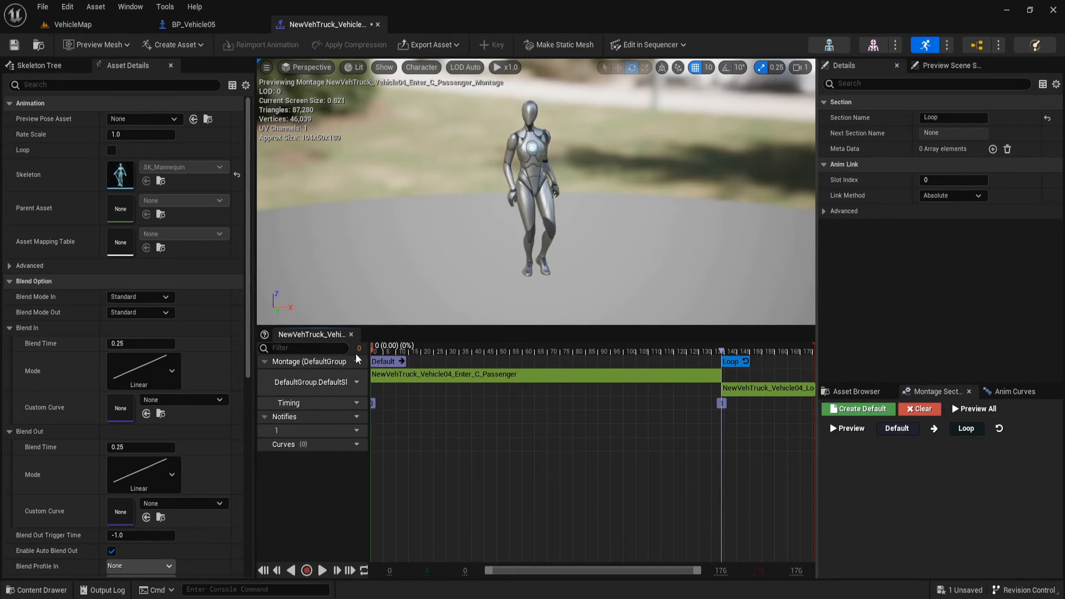
Add a second notify track and place a Motion Warping notify state on it starting at time 0
{"action": "left_click", "coordinate": [355, 417]}
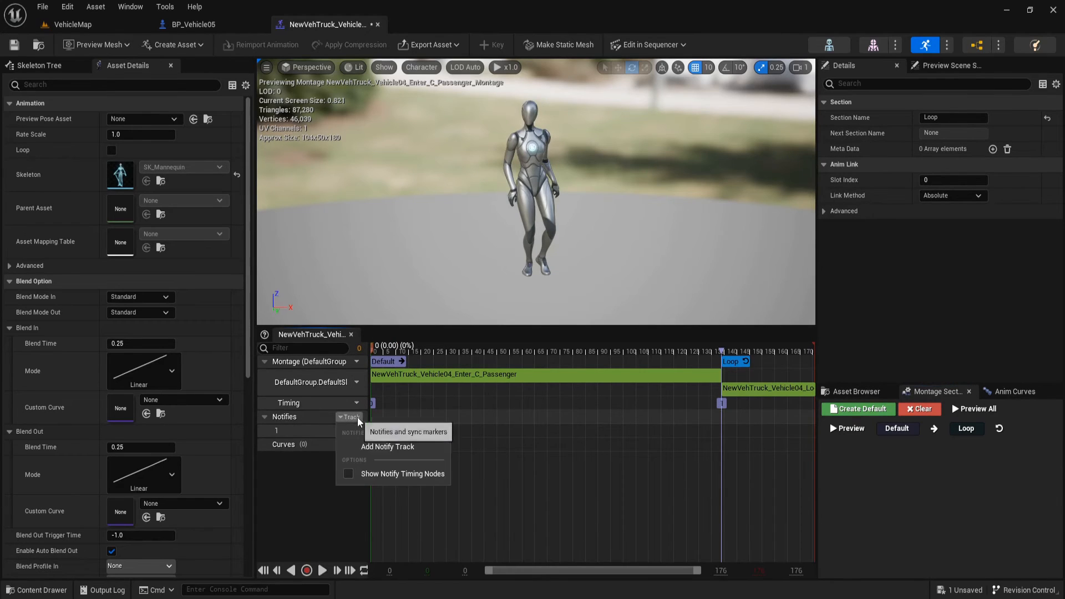
{"action": "left_click", "coordinate": [371, 447]}
{"action": "right_click", "coordinate": [378, 445]}
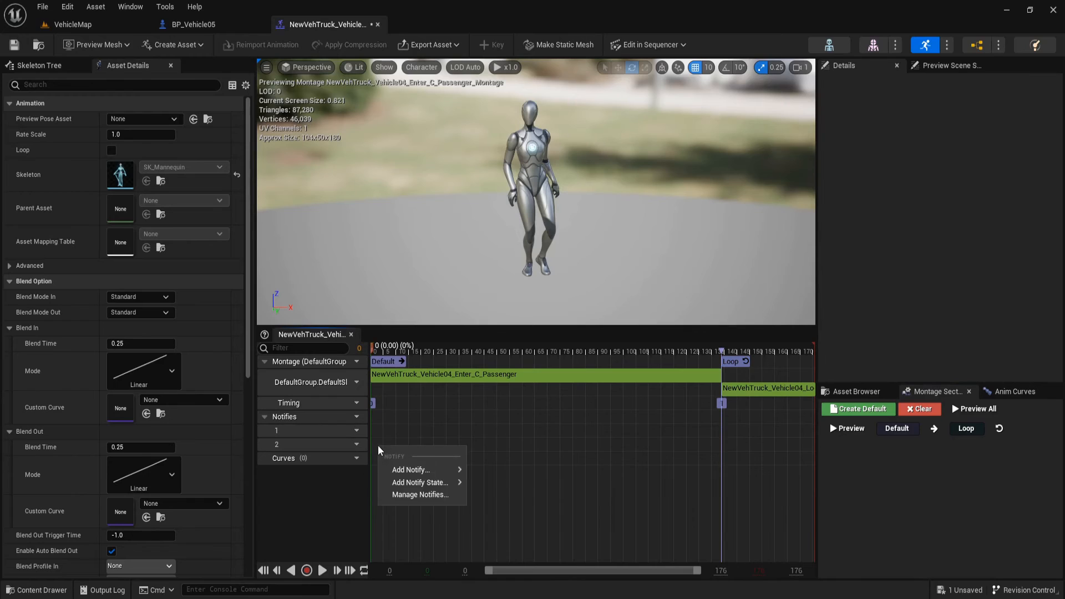
{"action": "mouse_move", "coordinate": [402, 484]}
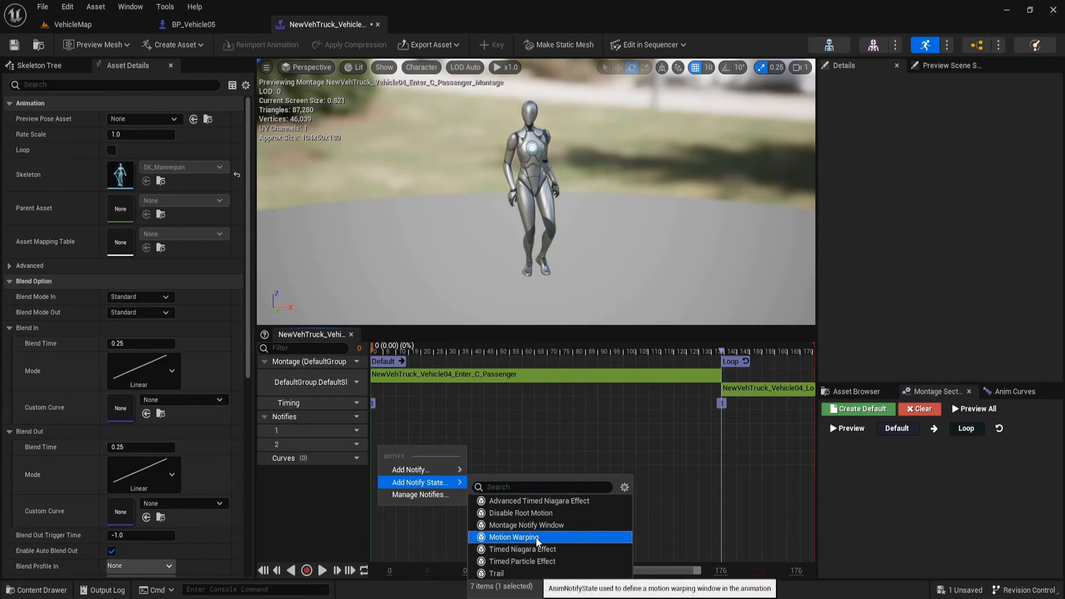
{"action": "left_click", "coordinate": [536, 537]}
{"action": "mouse_move", "coordinate": [381, 444]}
{"action": "left_mouse_down"}
{"action": "mouse_move", "coordinate": [423, 445]}
{"action": "mouse_move", "coordinate": [375, 446]}
{"action": "left_mouse_up"}
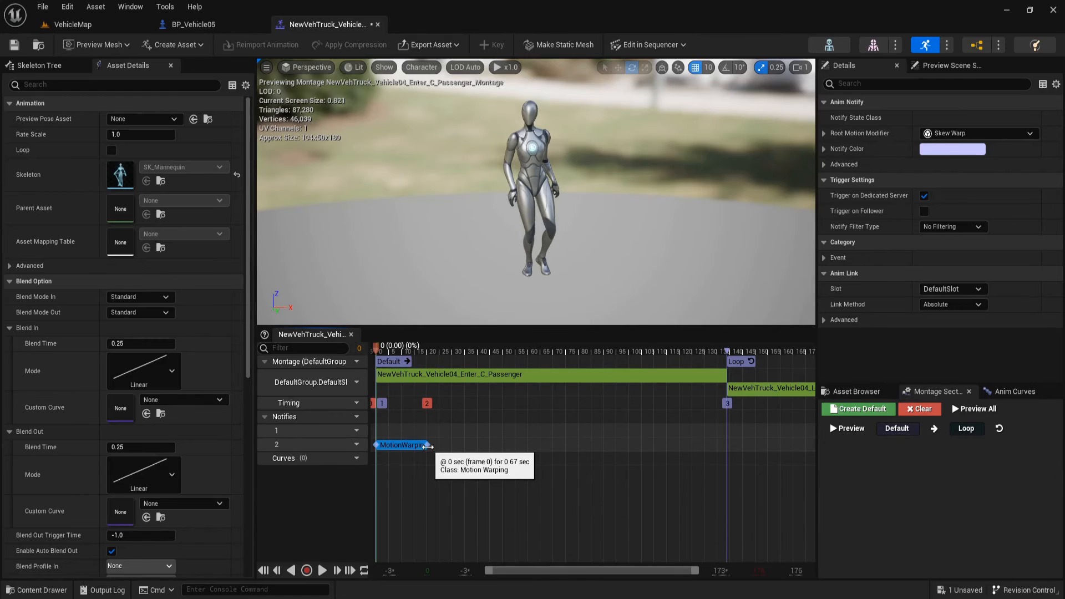
Set the Motion Warping notify state's duration to 0.799
{"action": "right_click", "coordinate": [409, 451]}
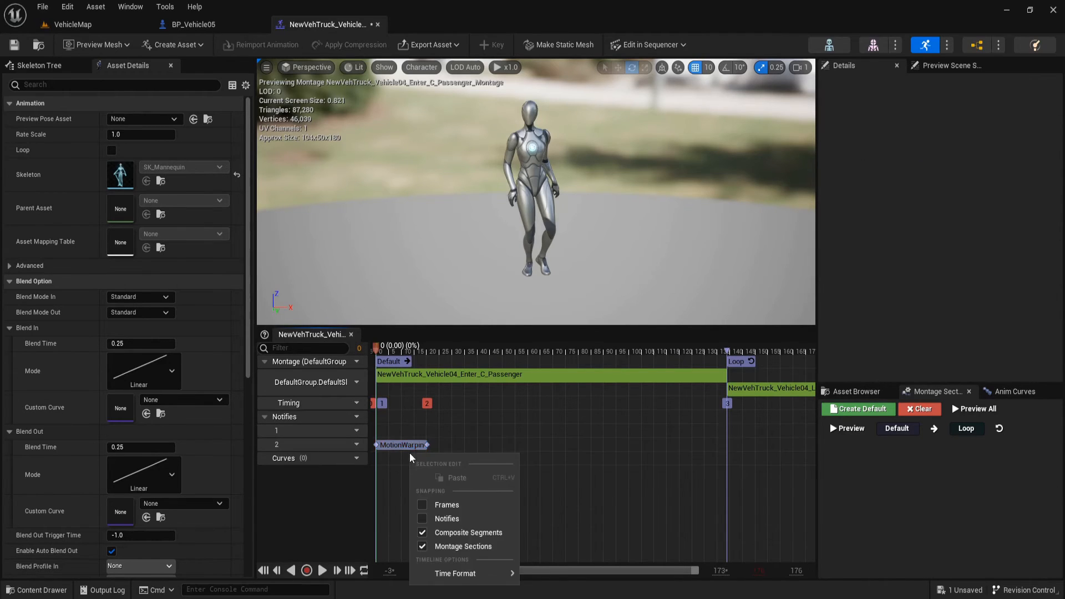
{"action": "right_click", "coordinate": [411, 448]}
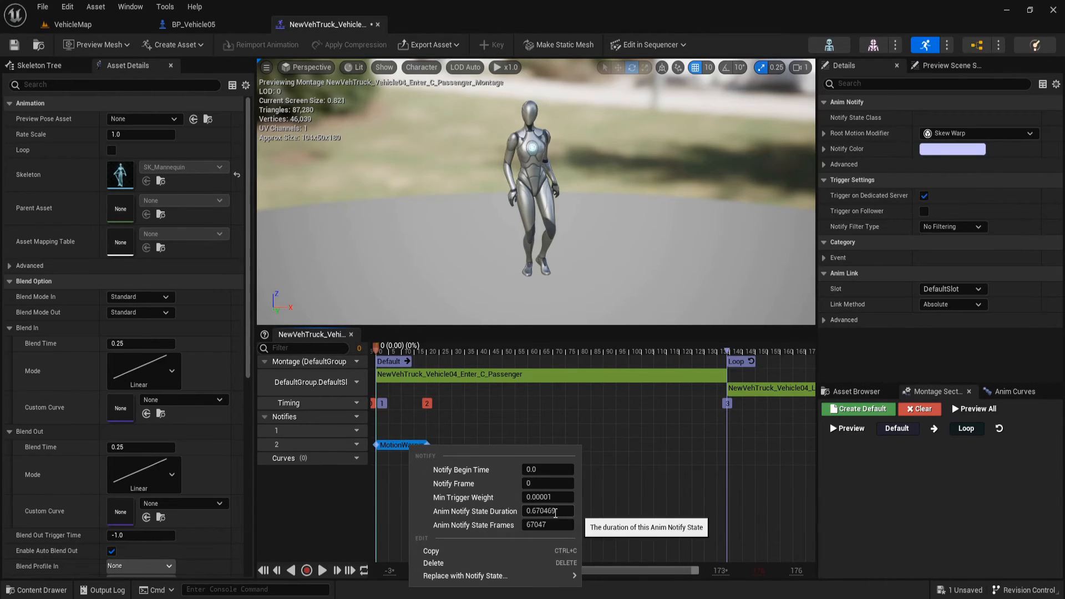
{"action": "left_click", "coordinate": [557, 510]}
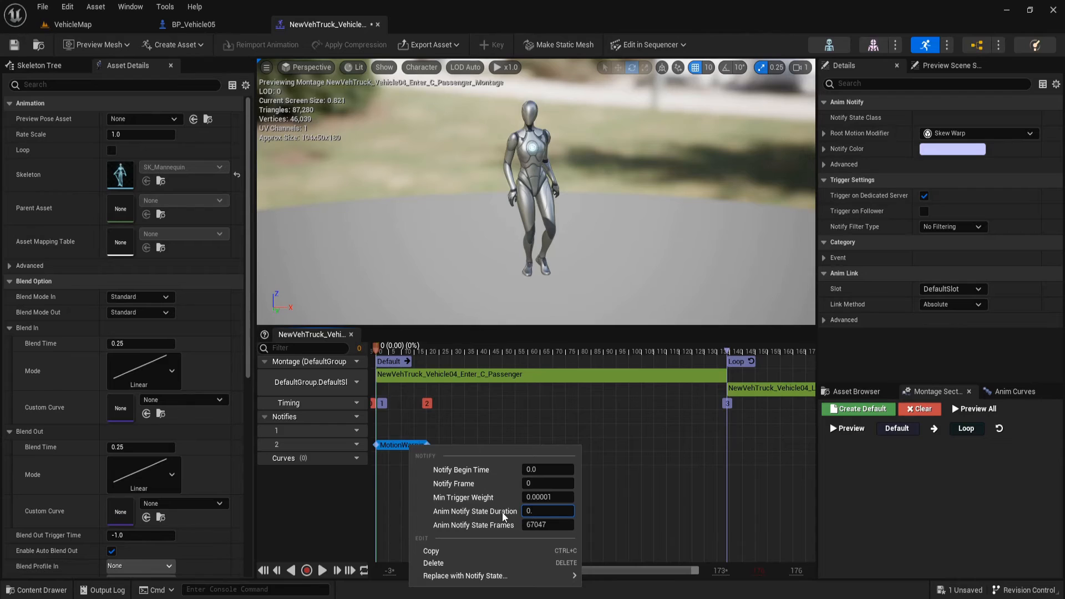
{"action": "type", "text": "0.799"}
{"action": "key", "text": "Return"}
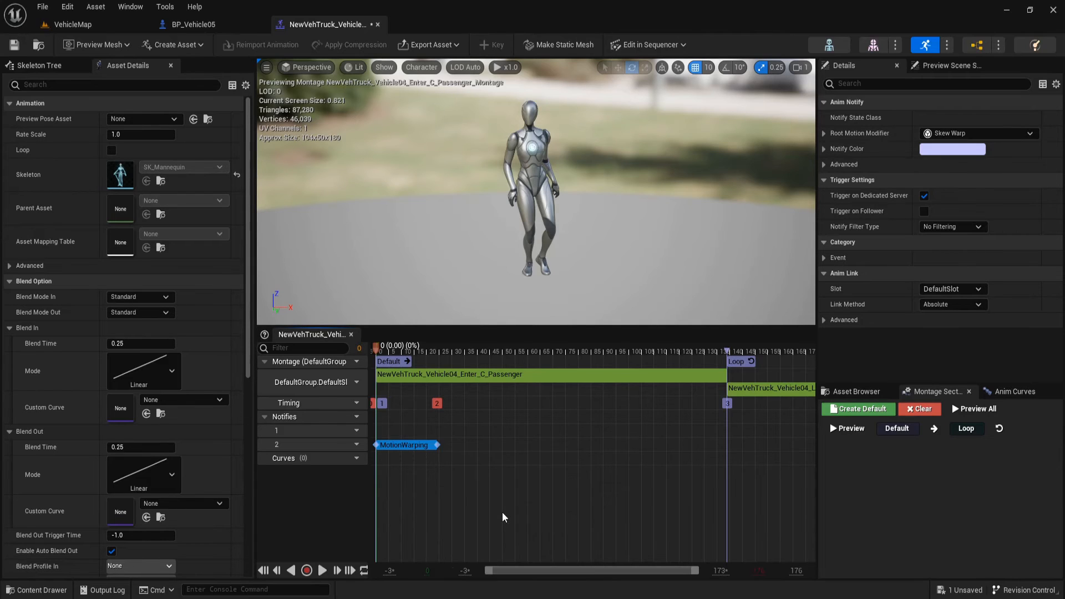
Add a Montage Notify named DoorOpen on notify track 1 near the start of the Enter_C_Passenger animation
{"action": "right_click", "coordinate": [406, 430]}
{"action": "mouse_move", "coordinate": [447, 455]}
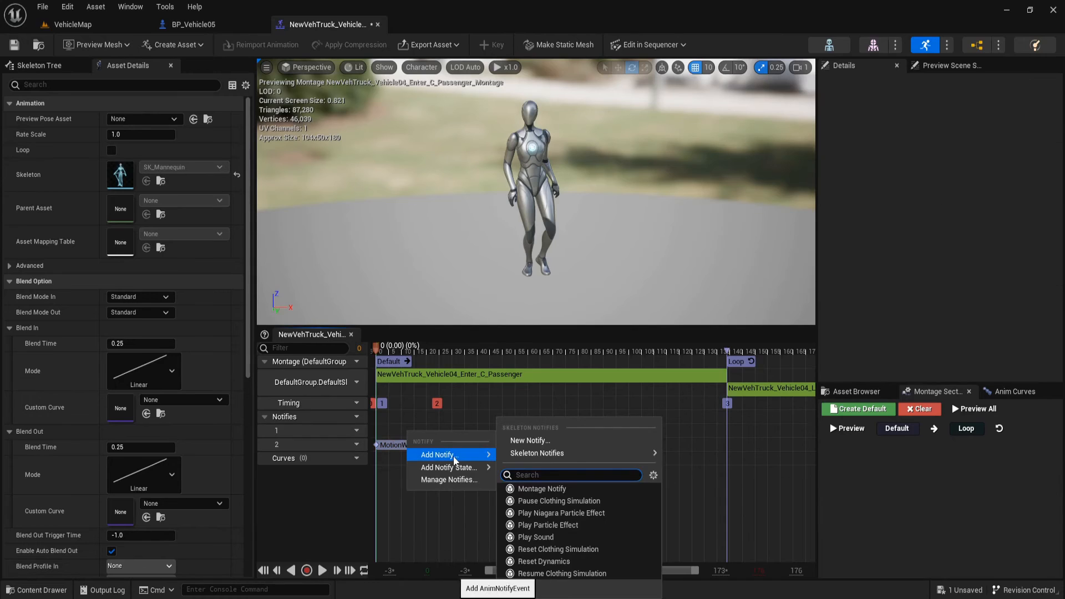
{"action": "left_click", "coordinate": [527, 489]}
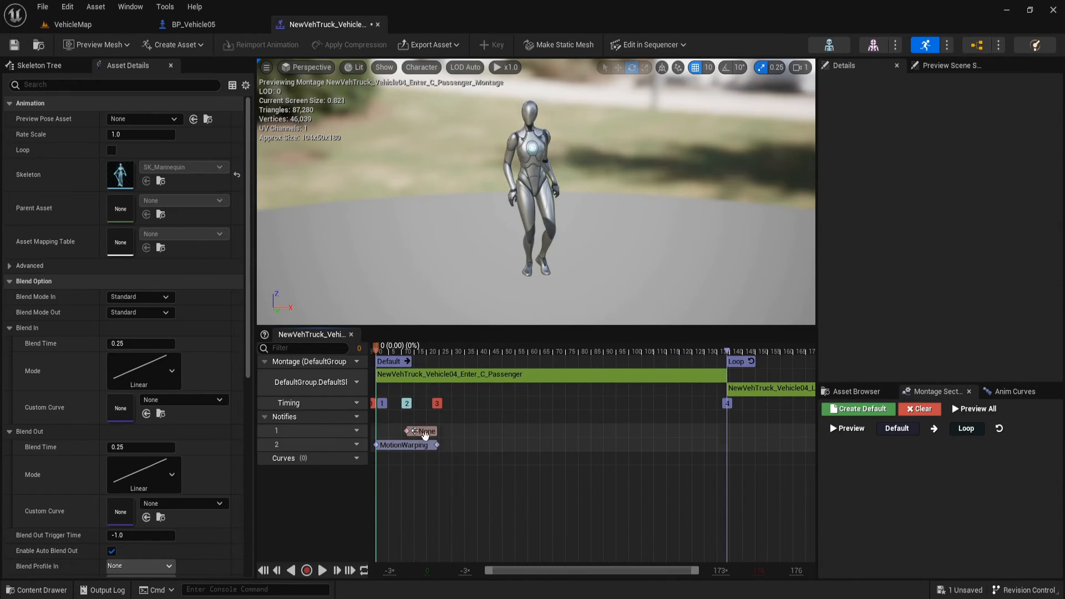
{"action": "left_click", "coordinate": [422, 433]}
{"action": "left_click", "coordinate": [936, 133]}
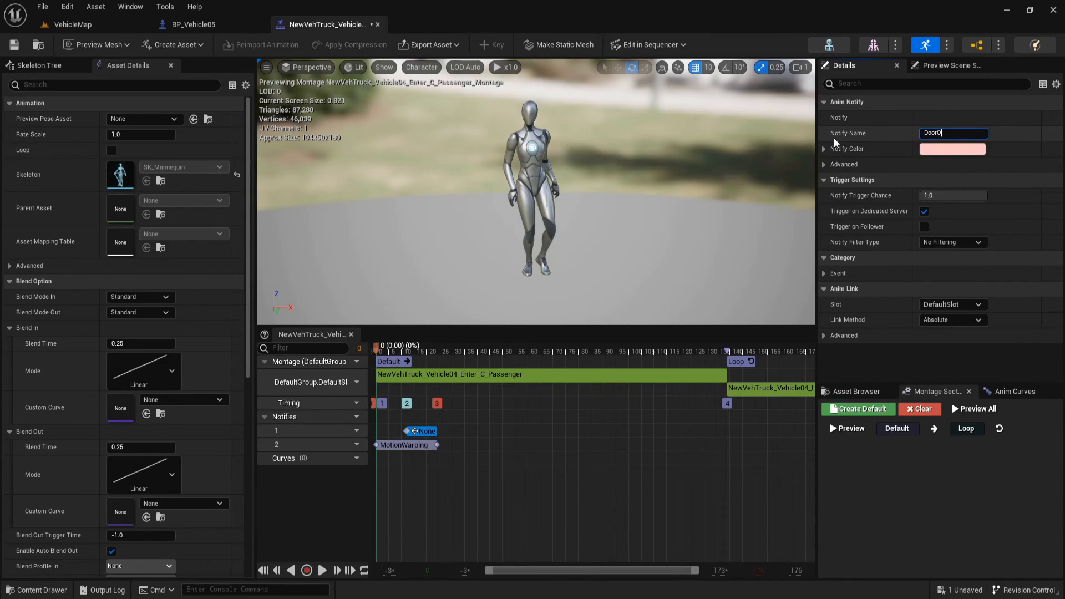
{"action": "key", "text": "Return"}
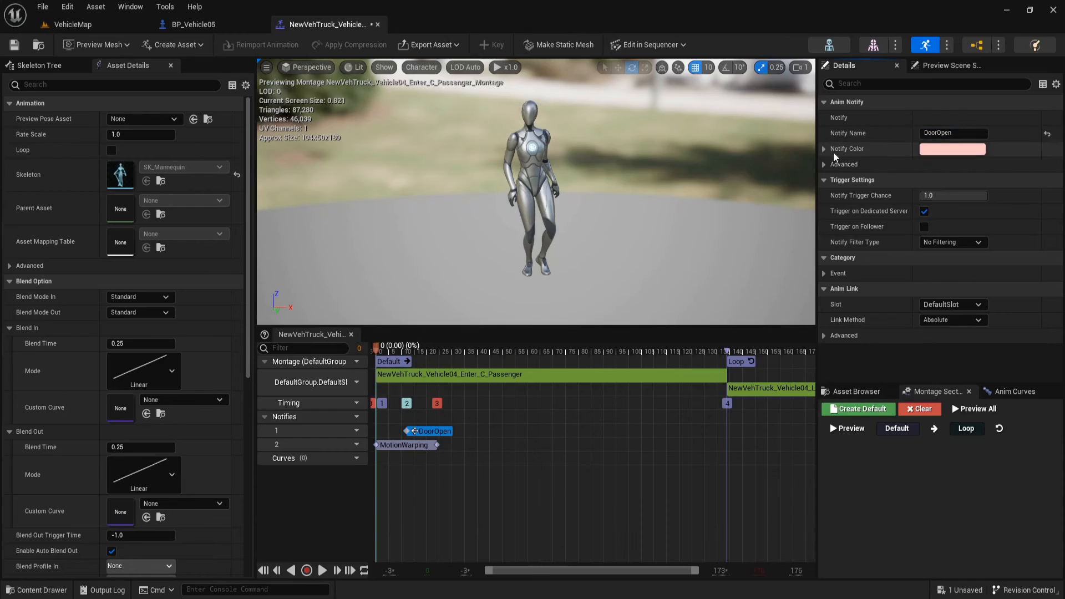
Set the DoorOpen notify's begin time to 0.078 in the passenger montage
{"action": "right_click", "coordinate": [440, 428]}
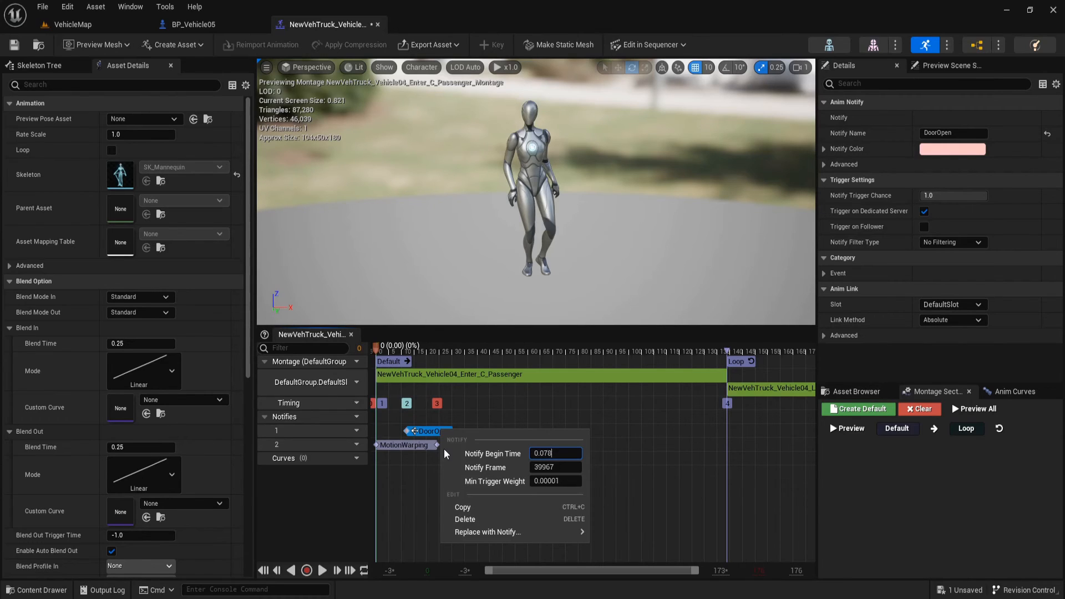
{"action": "type", "text": "0.078"}
{"action": "key", "text": "Return"}
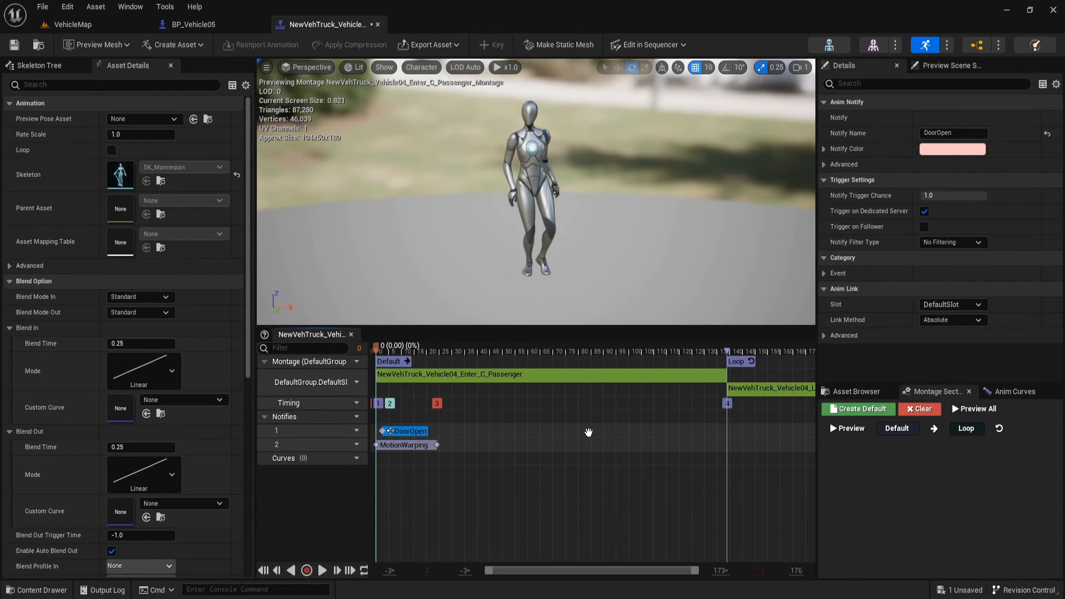
Add a Montage Notify named DoorClose on notify track 1 in the later part of the Enter_C_Passenger animation
{"action": "left_click", "coordinate": [588, 432]}
{"action": "right_click", "coordinate": [592, 438]}
{"action": "mouse_move", "coordinate": [623, 459]}
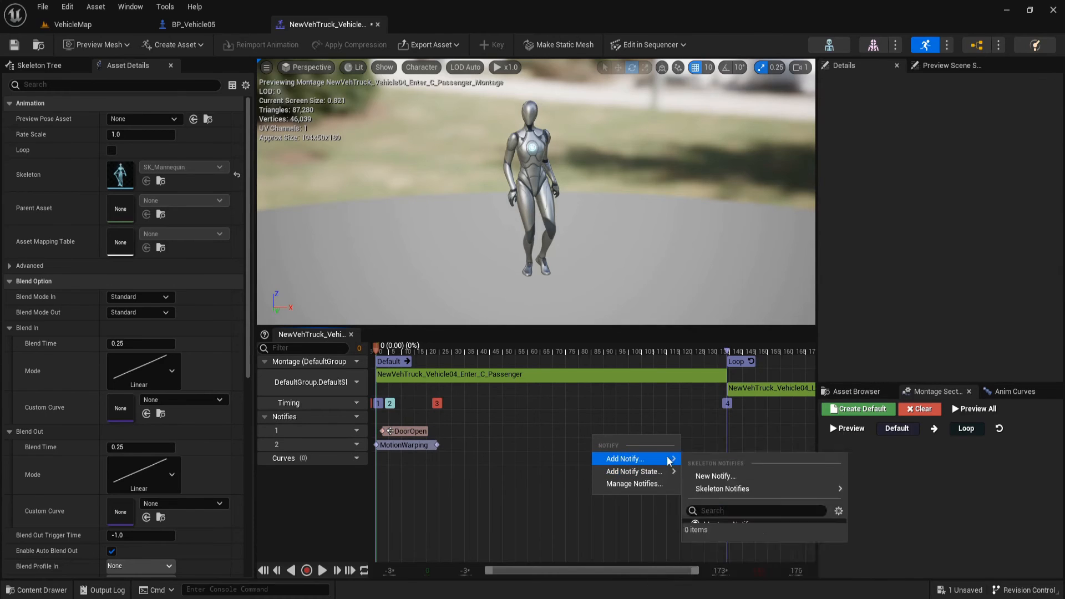
{"action": "left_click", "coordinate": [714, 488]}
{"action": "left_click", "coordinate": [611, 432]}
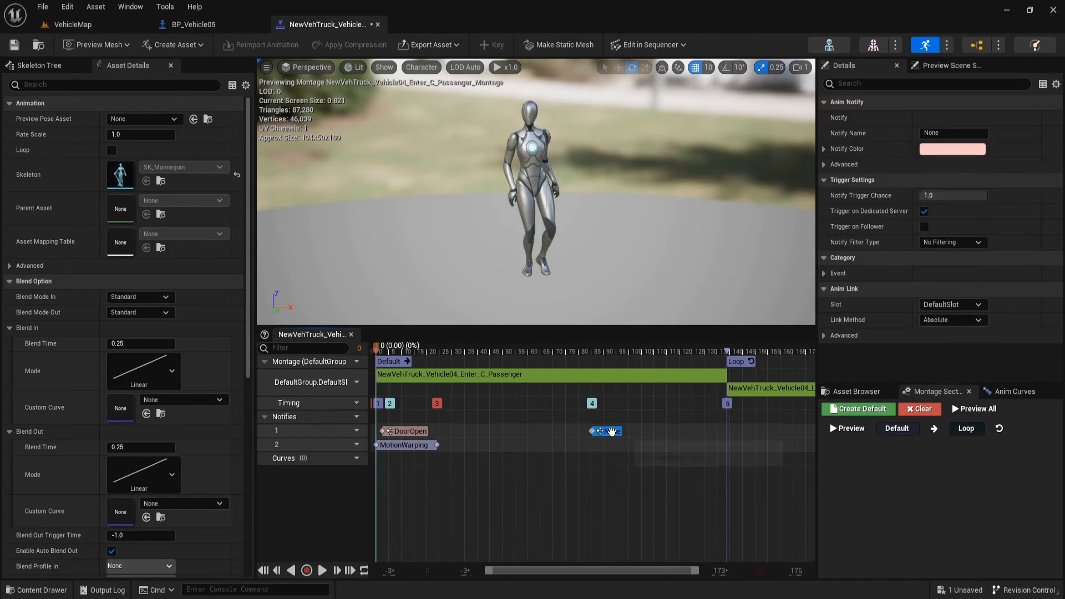
{"action": "left_click", "coordinate": [943, 133]}
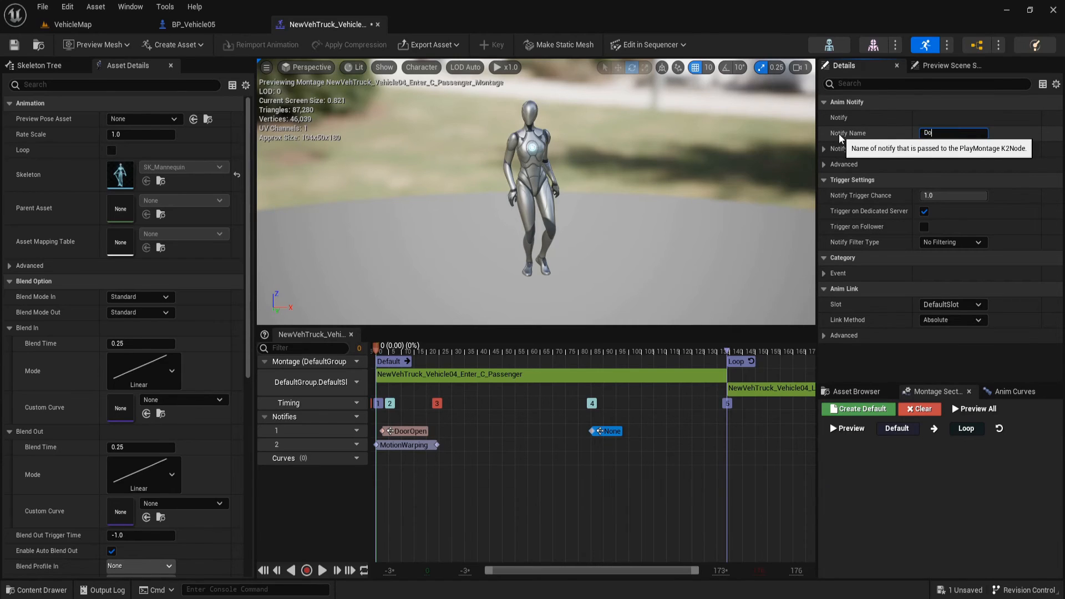
{"action": "type", "text": "DoorClose"}
{"action": "key", "text": "Return"}
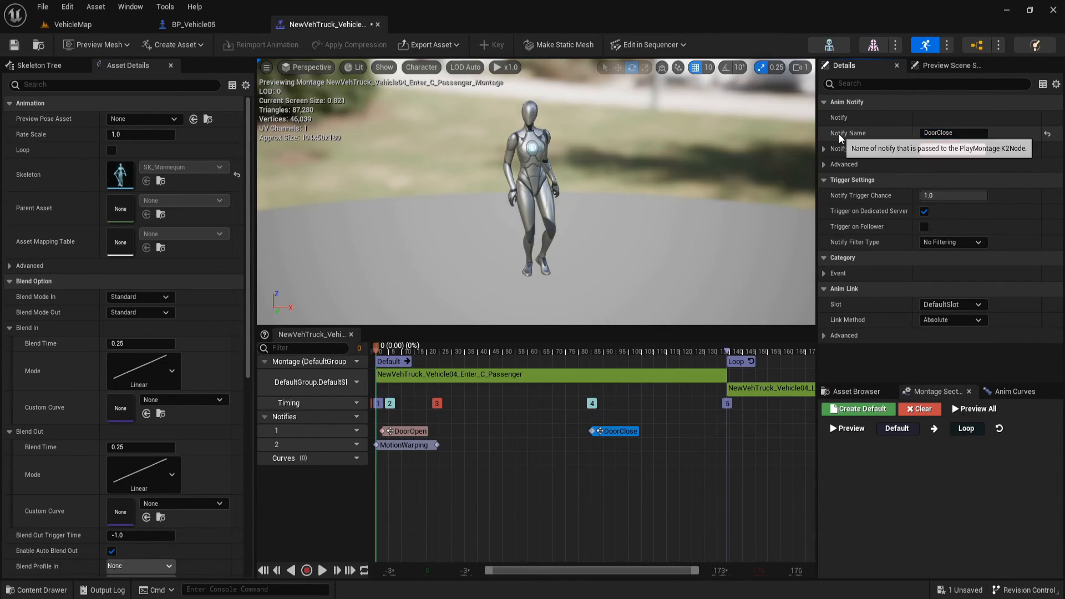
Set the DoorClose notify's begin time to 3.97 and the passenger montage's blend out time to 0
{"action": "right_click", "coordinate": [625, 427]}
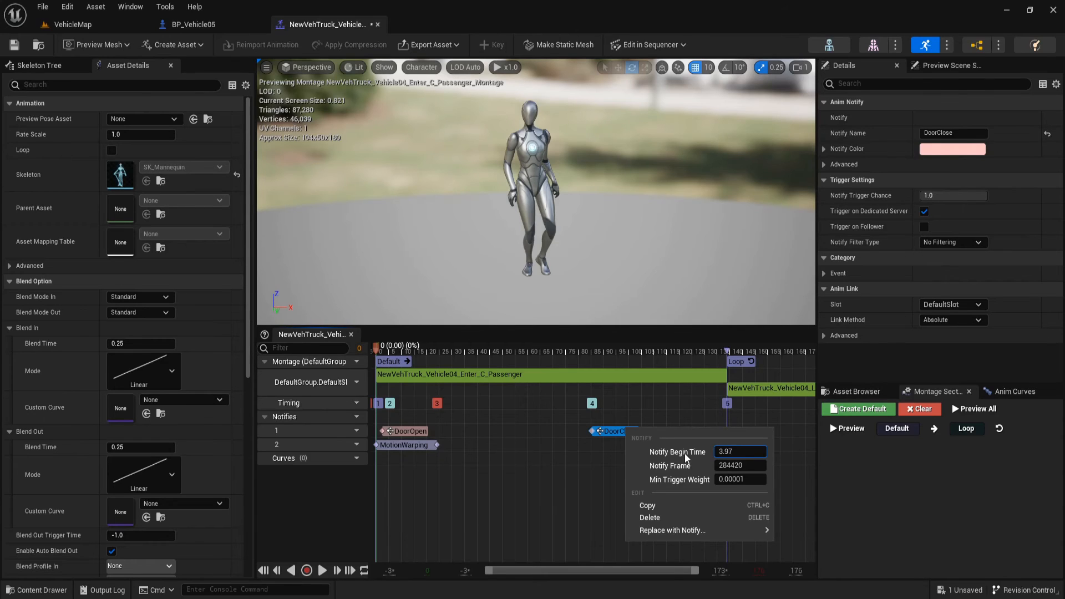
{"action": "key", "text": "Return"}
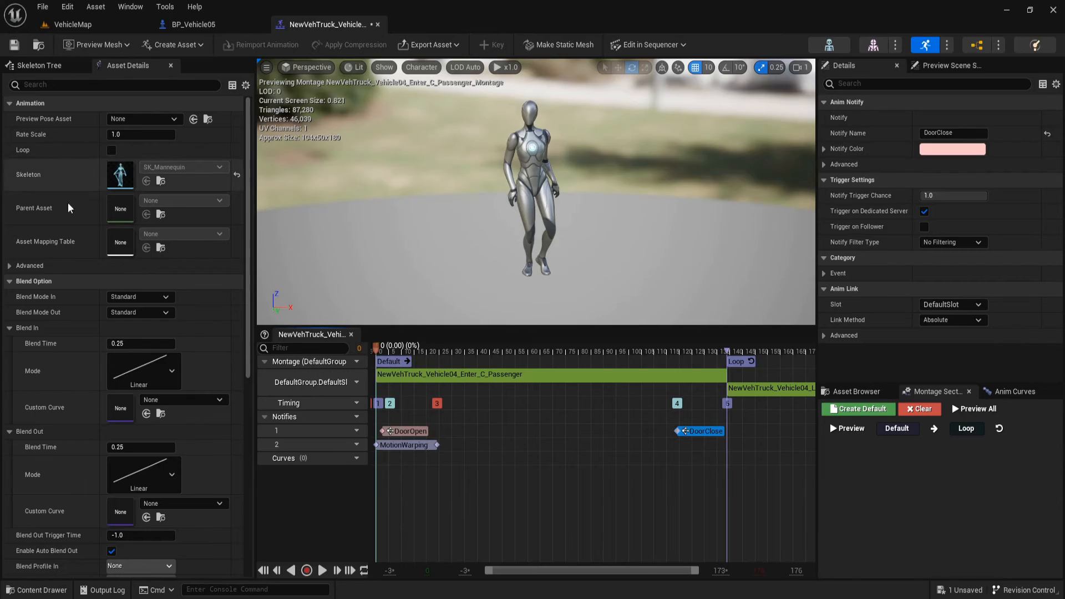
{"action": "left_click", "coordinate": [137, 446]}
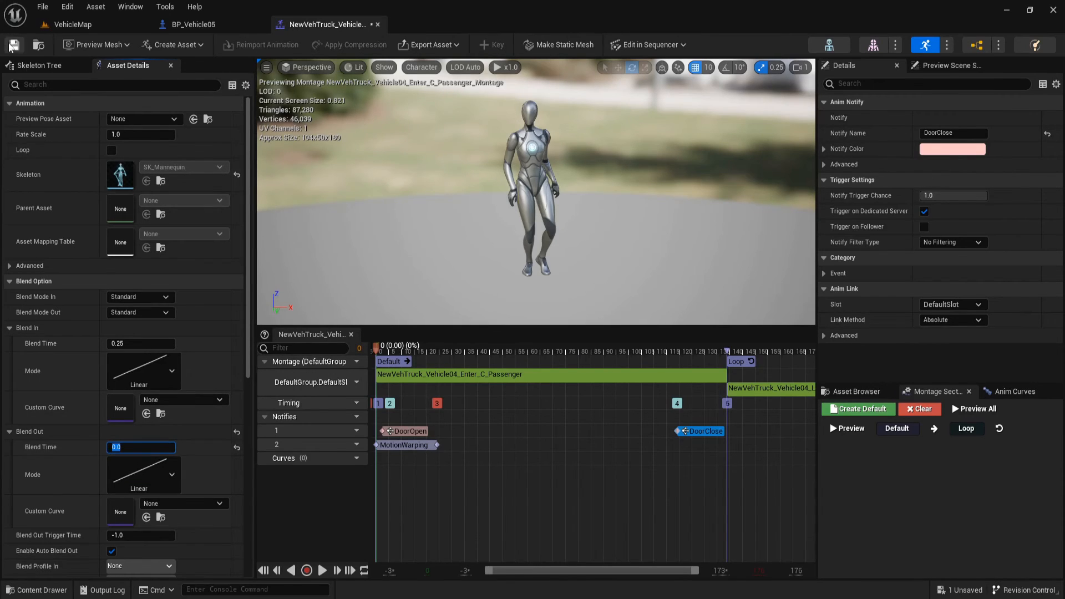
Set the warp target name of the passenger montage's MotionWarping notify state to Interact
{"action": "left_click", "coordinate": [72, 25]}
{"action": "key", "text": "ctrl+space"}
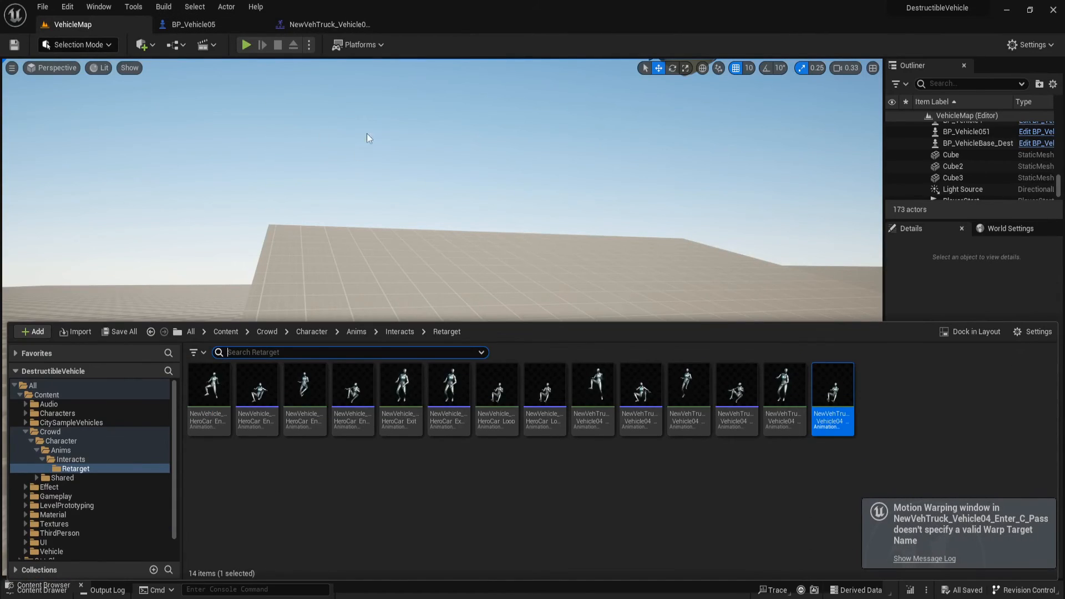
{"action": "left_click", "coordinate": [333, 24]}
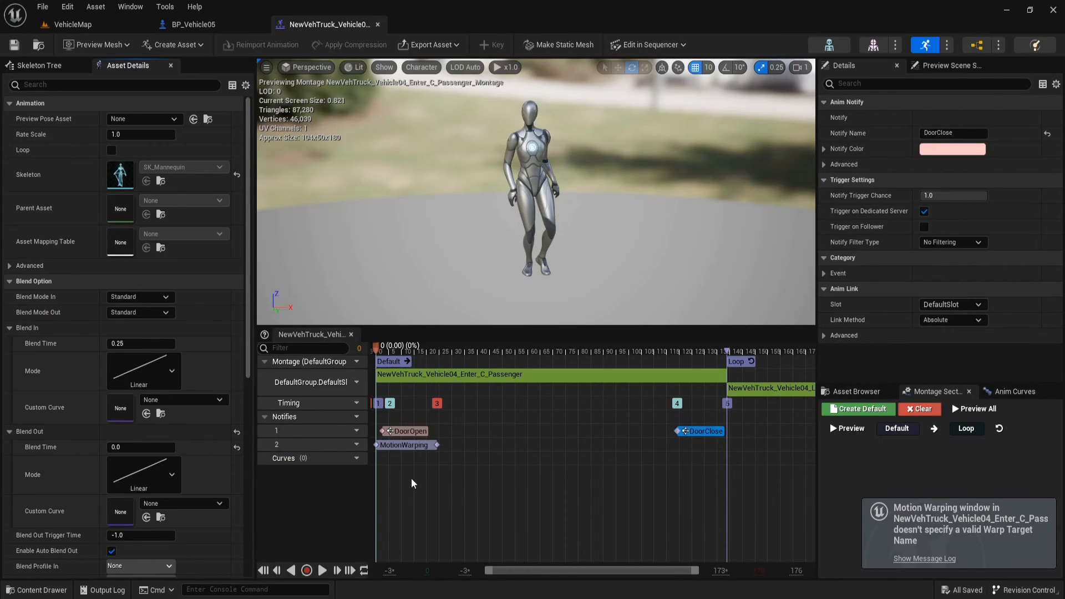
{"action": "left_click", "coordinate": [405, 445]}
{"action": "left_click", "coordinate": [824, 133]}
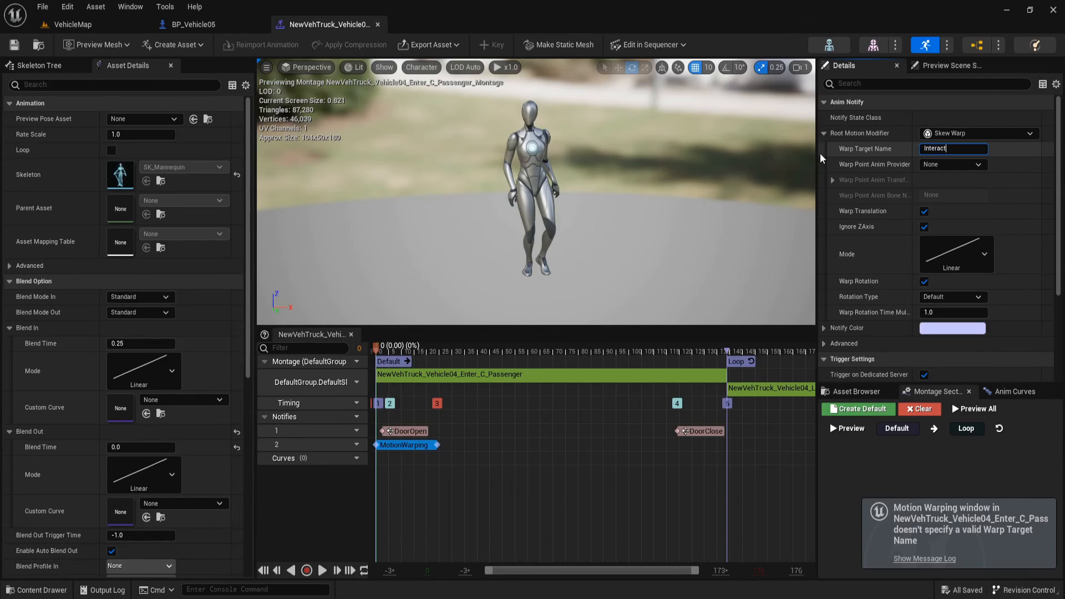
{"action": "key", "text": "Return"}
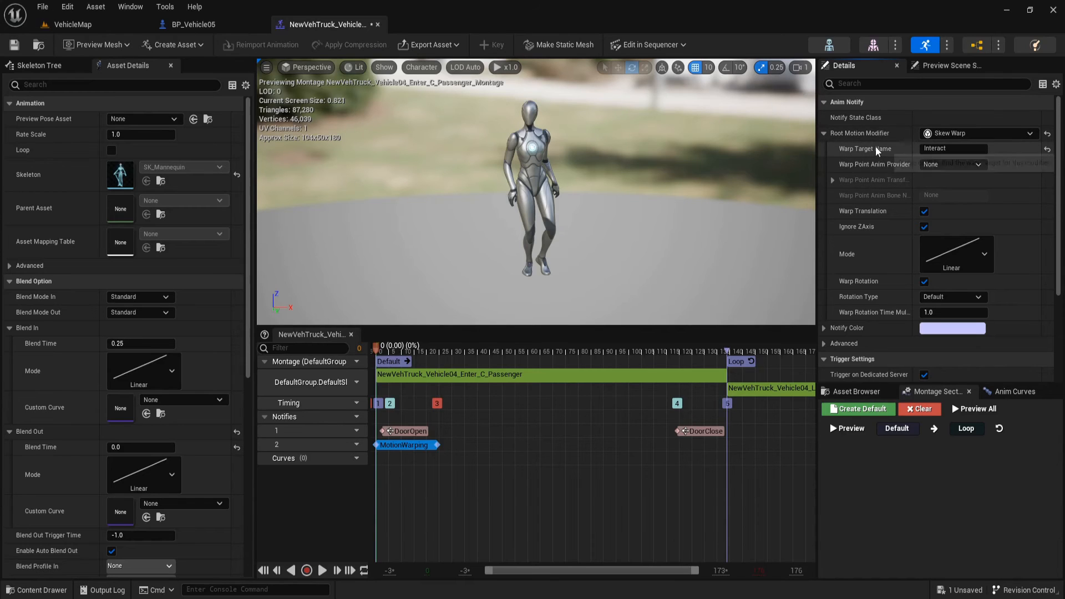
Create an AnimMontage from the NewVehTruck_Vehicle04_Exit animation in the Retarget folder, keep its default name, and open it
{"action": "left_click", "coordinate": [70, 25]}
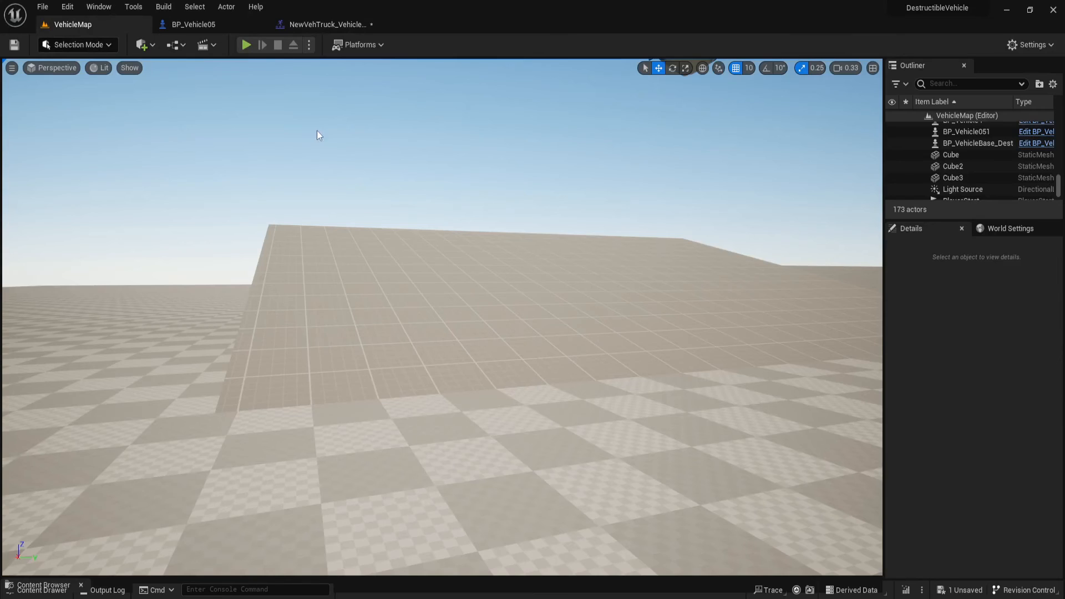
{"action": "key", "text": "ctrl+space"}
{"action": "left_click", "coordinate": [785, 401]}
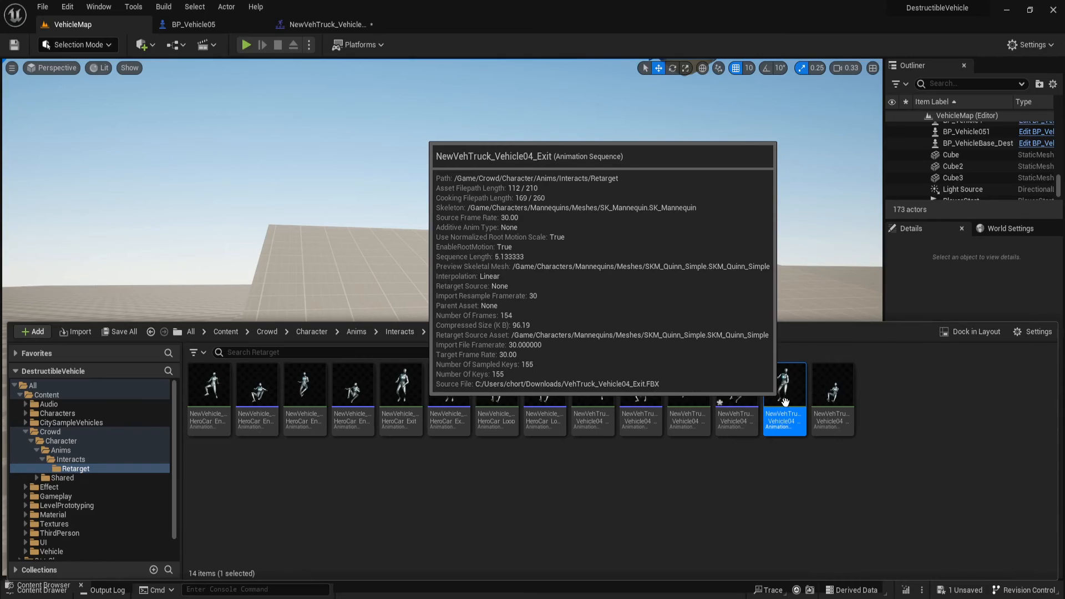
{"action": "right_click", "coordinate": [785, 401]}
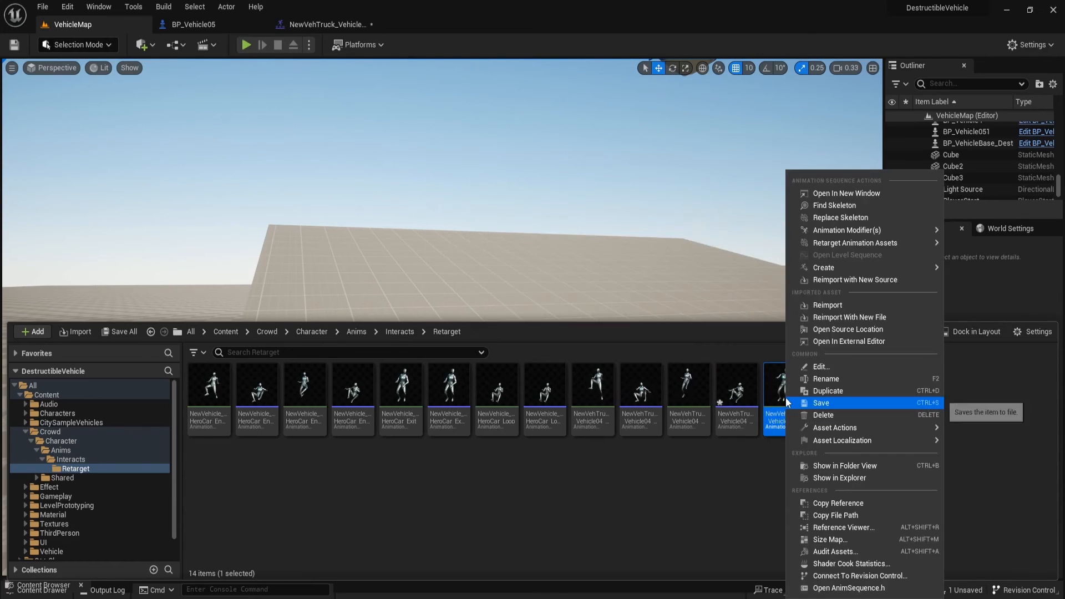
{"action": "mouse_move", "coordinate": [796, 249]}
{"action": "mouse_move", "coordinate": [824, 268]}
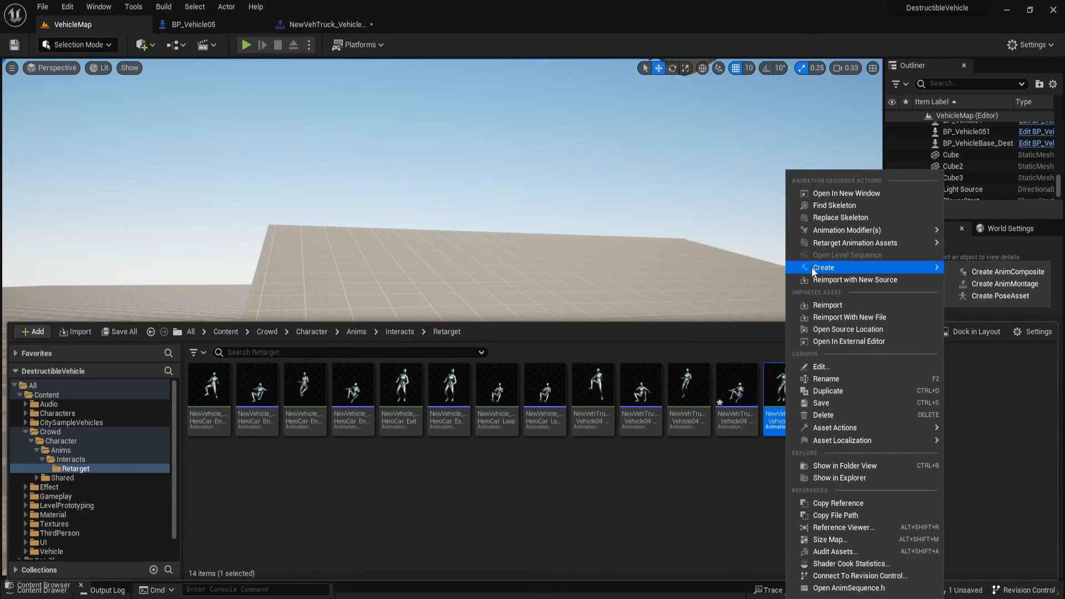
{"action": "left_click", "coordinate": [1011, 289]}
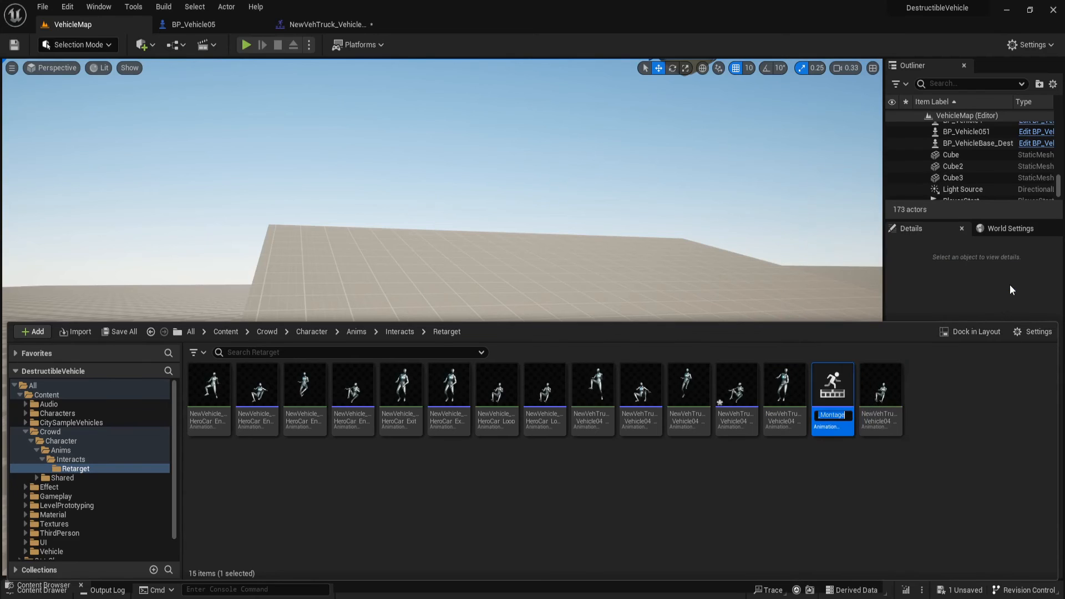
{"action": "key", "text": "Return"}
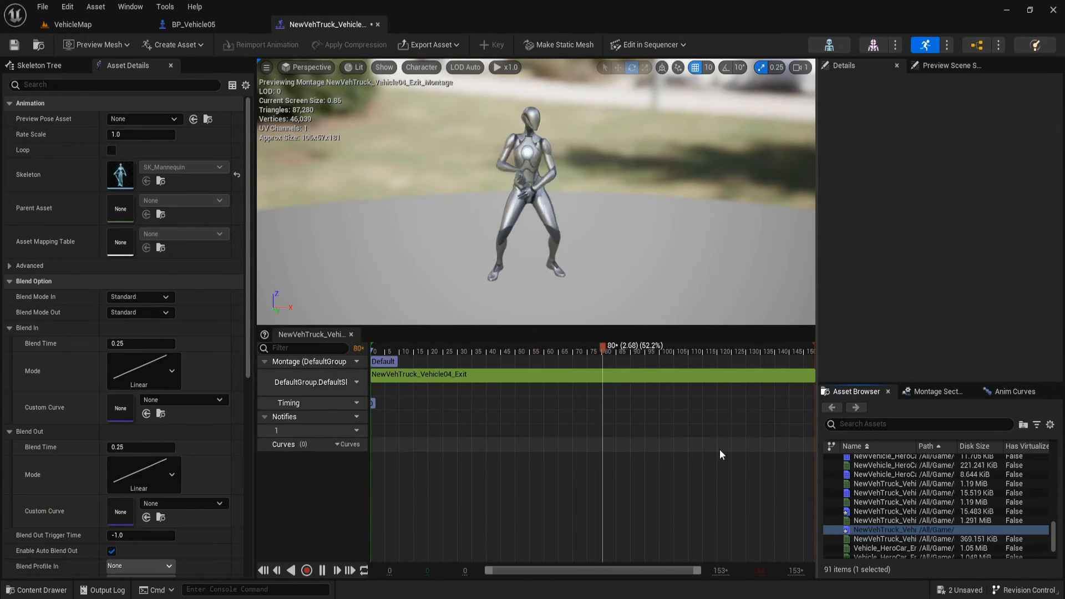
Pause the Exit montage preview and add a Montage Notify on notify track 1 at about frame 122
{"action": "left_click", "coordinate": [322, 570]}
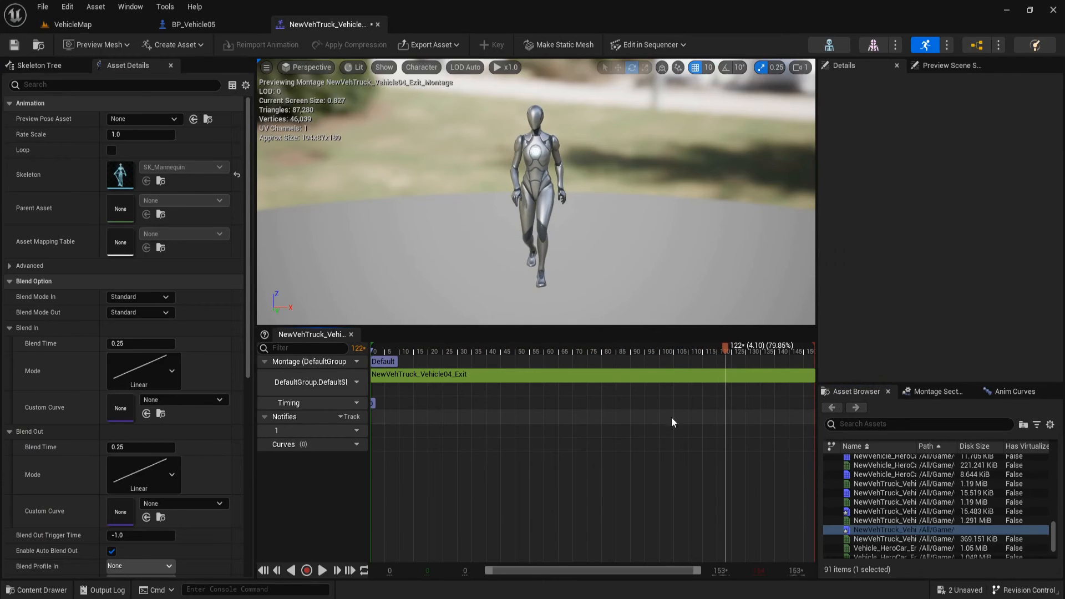
{"action": "right_click", "coordinate": [725, 432]}
{"action": "mouse_move", "coordinate": [757, 452]}
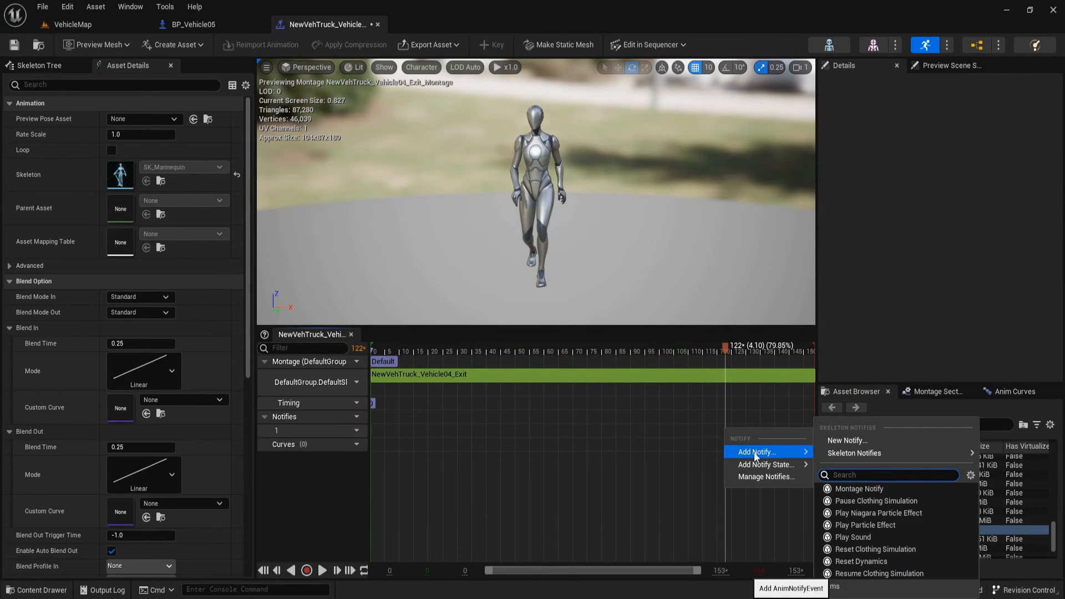
{"action": "left_click", "coordinate": [902, 491]}
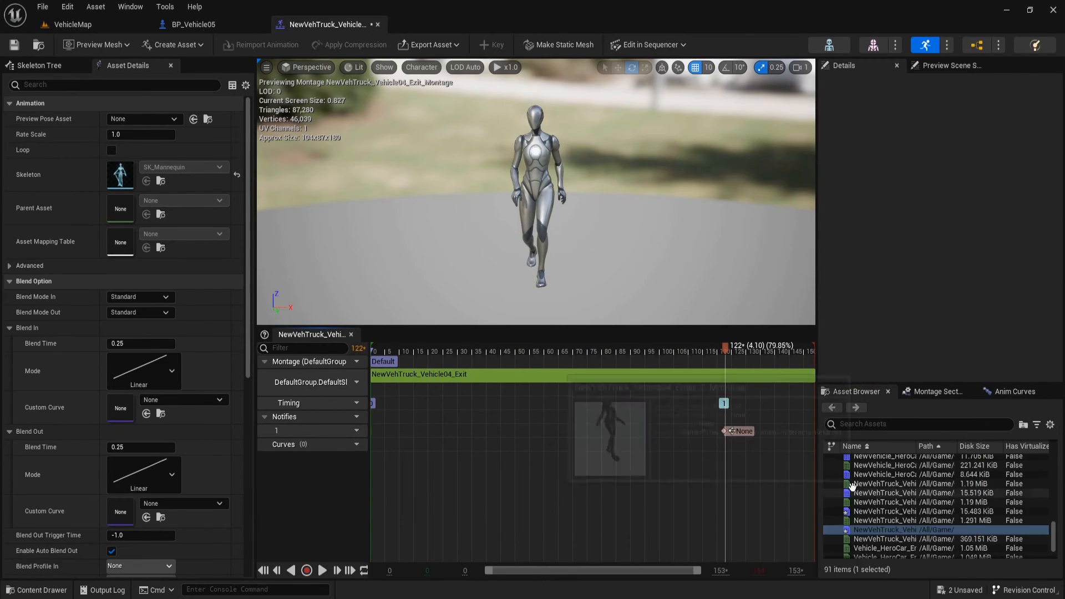
Set the begin time of the Exit montage's notify to 4.766
{"action": "left_click", "coordinate": [746, 432]}
{"action": "right_click", "coordinate": [746, 435]}
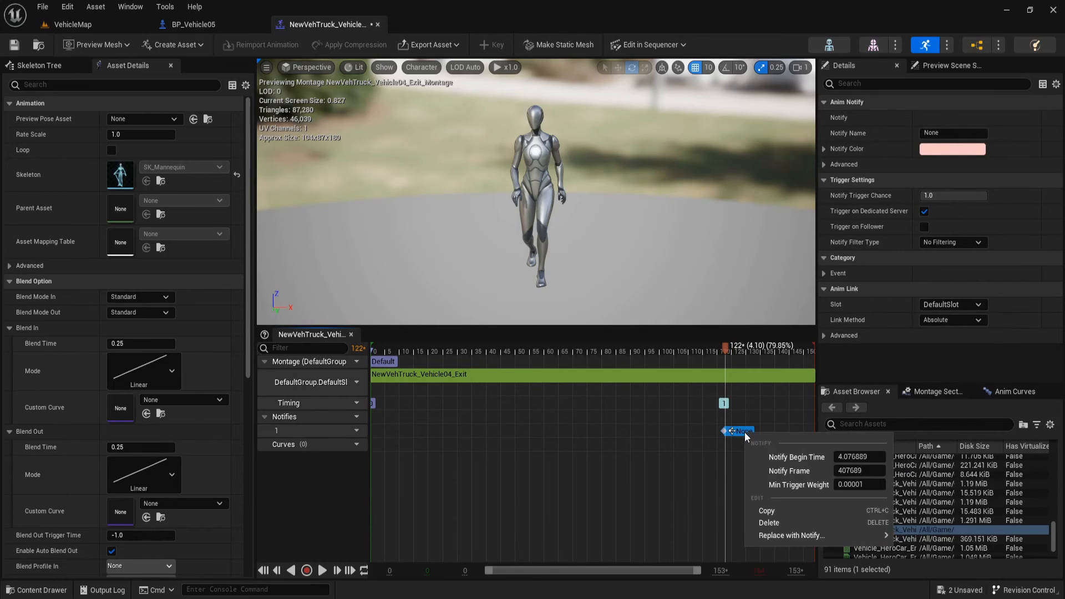
{"action": "left_click_drag", "start_coordinate": [875, 458], "coordinate": [788, 461]}
{"action": "type", "text": "4.766"}
{"action": "key", "text": "Return"}
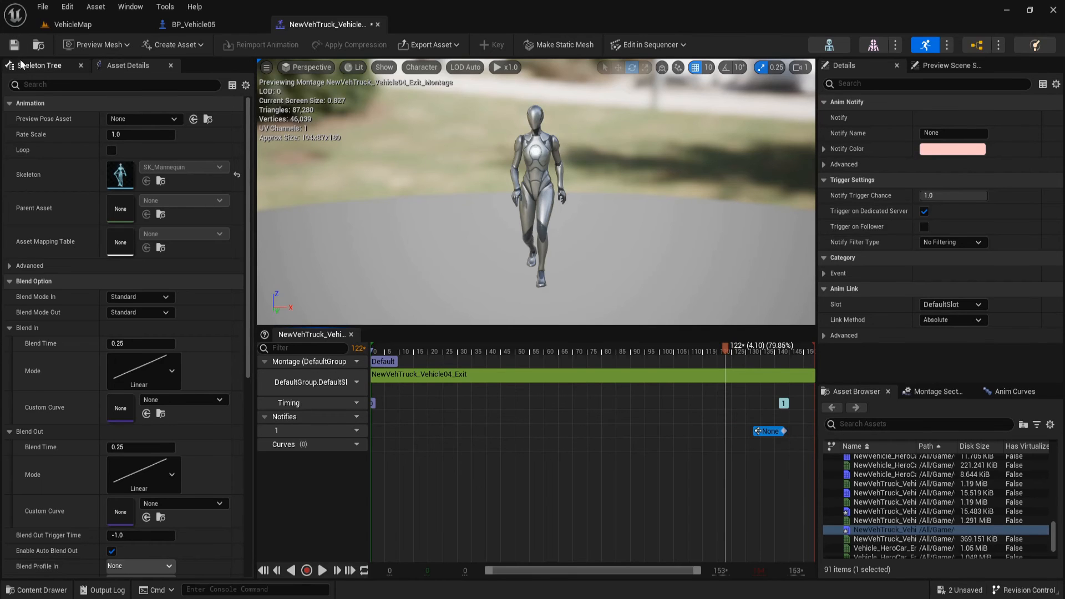
Create an AnimMontage from the NewVehTruck_Vehicle04_Loop animation in the Retarget folder and open it
{"action": "left_click", "coordinate": [88, 25]}
{"action": "key", "text": "ctrl+space"}
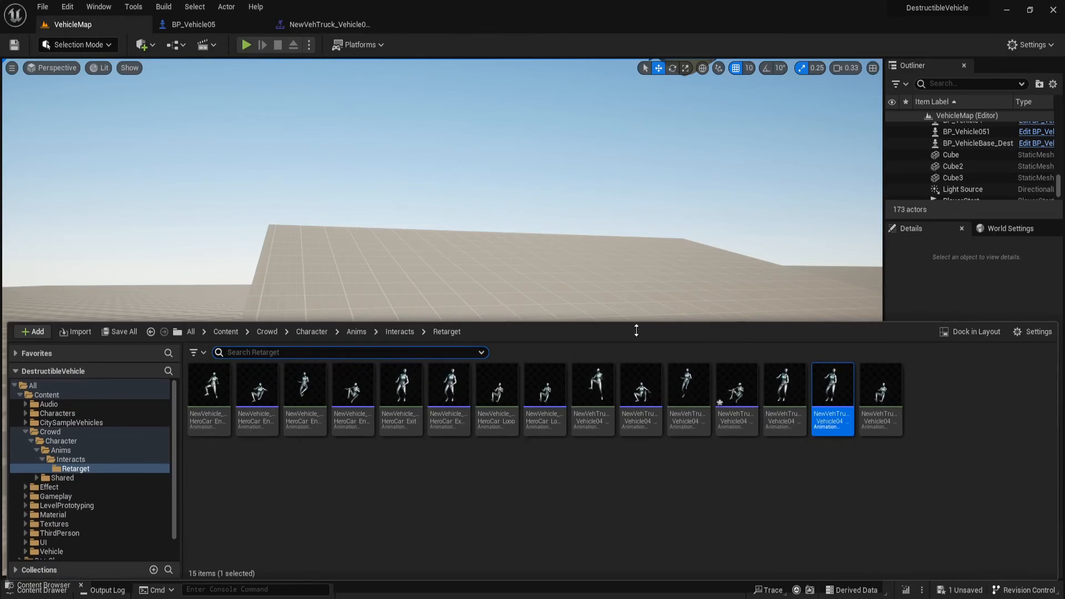
{"action": "left_click", "coordinate": [883, 402]}
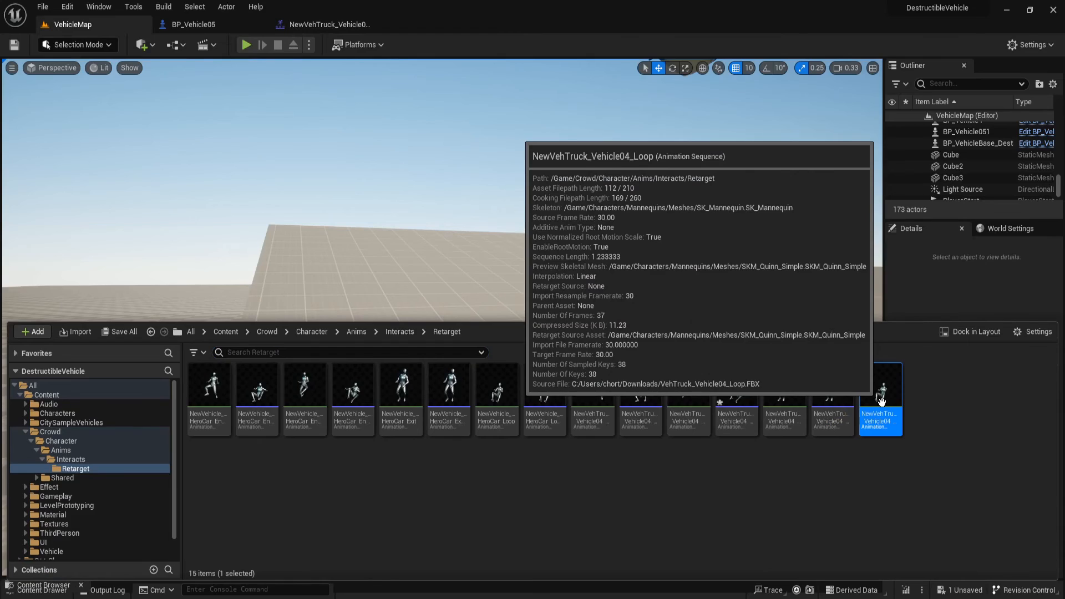
{"action": "right_click", "coordinate": [882, 401]}
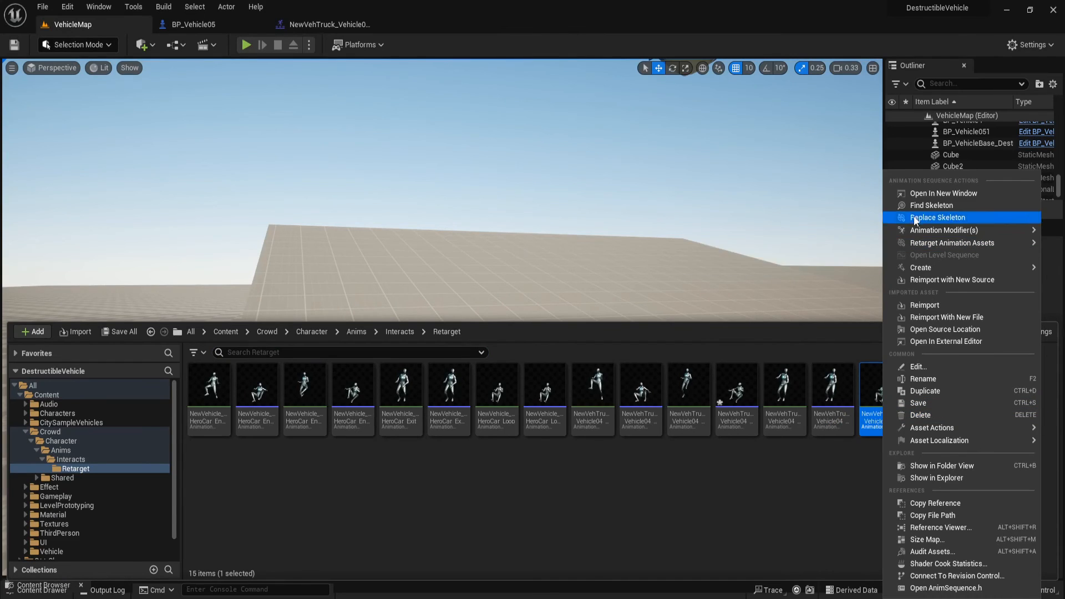
{"action": "mouse_move", "coordinate": [943, 268]}
{"action": "left_click", "coordinate": [836, 283]}
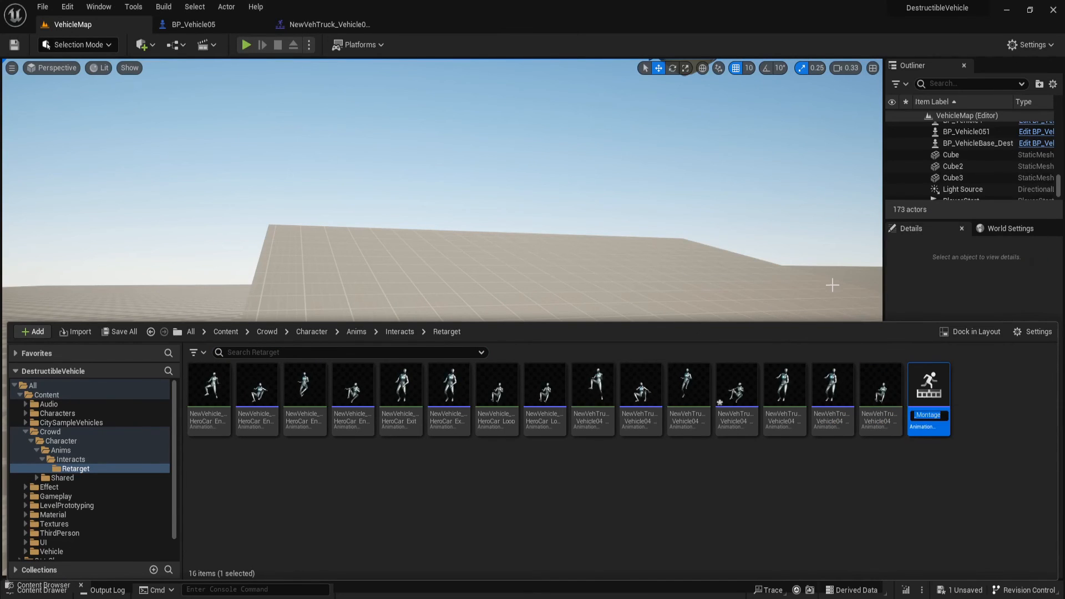
{"action": "double_click", "coordinate": [936, 392]}
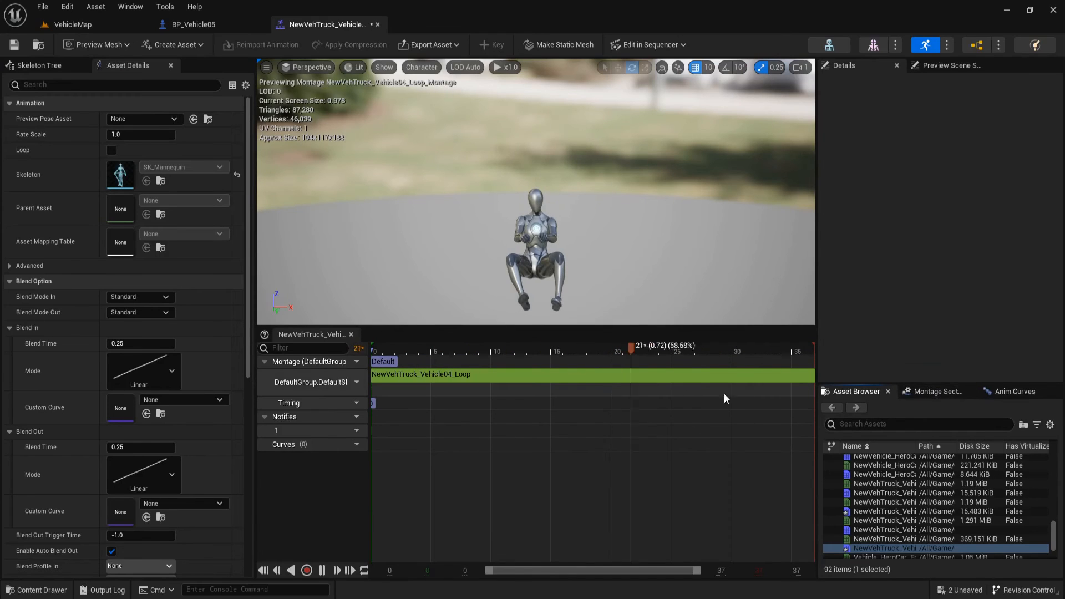
Make the Loop montage's Default section repeat by choosing Default as its next section
{"action": "left_click", "coordinate": [935, 392]}
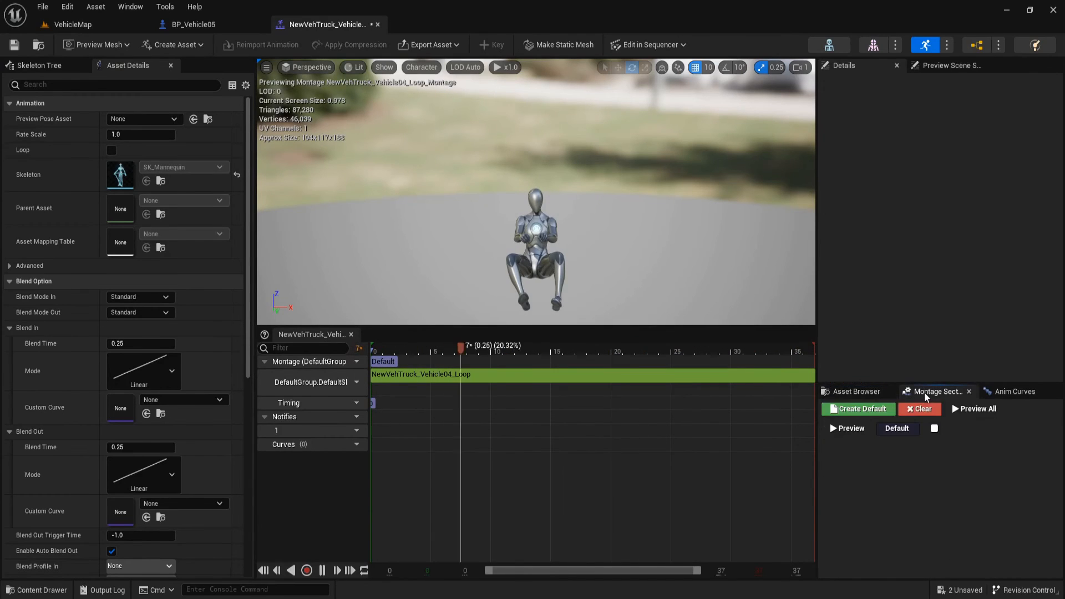
{"action": "left_click", "coordinate": [852, 429]}
{"action": "left_click", "coordinate": [934, 429]}
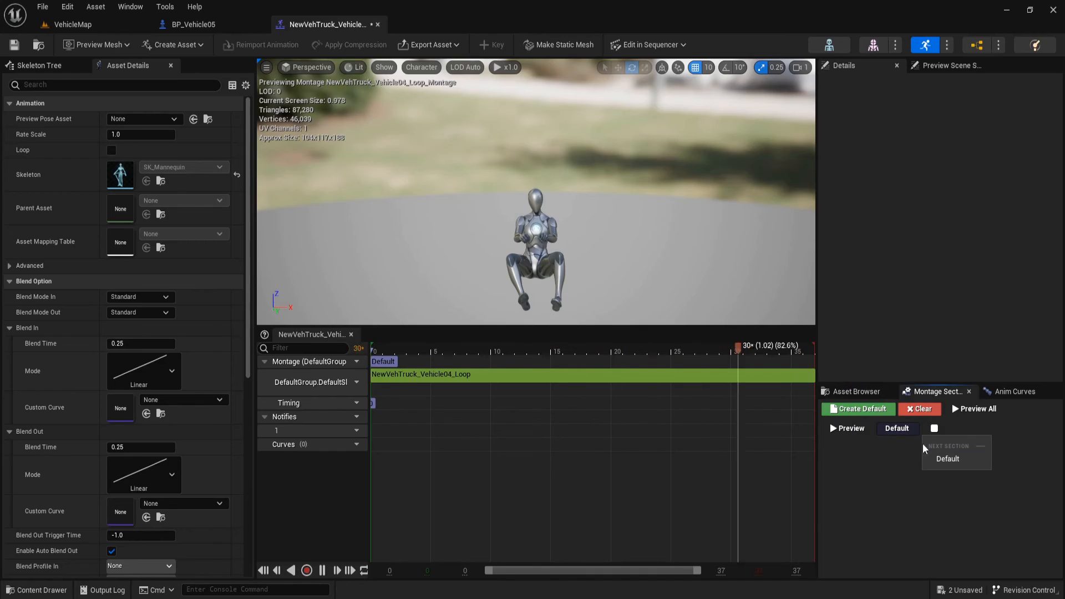
{"action": "left_click", "coordinate": [944, 456]}
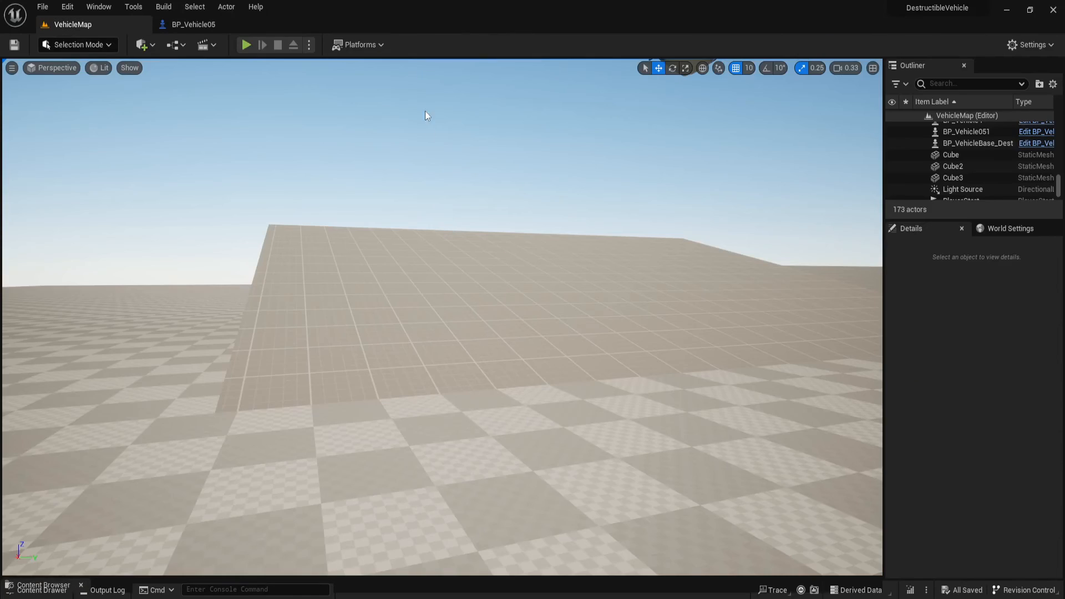
Reopen the NewVehTruck_Vehicle04_Loop montage, set its blend in and blend out times to 0, then save and close it
{"action": "key", "text": "ctrl+space"}
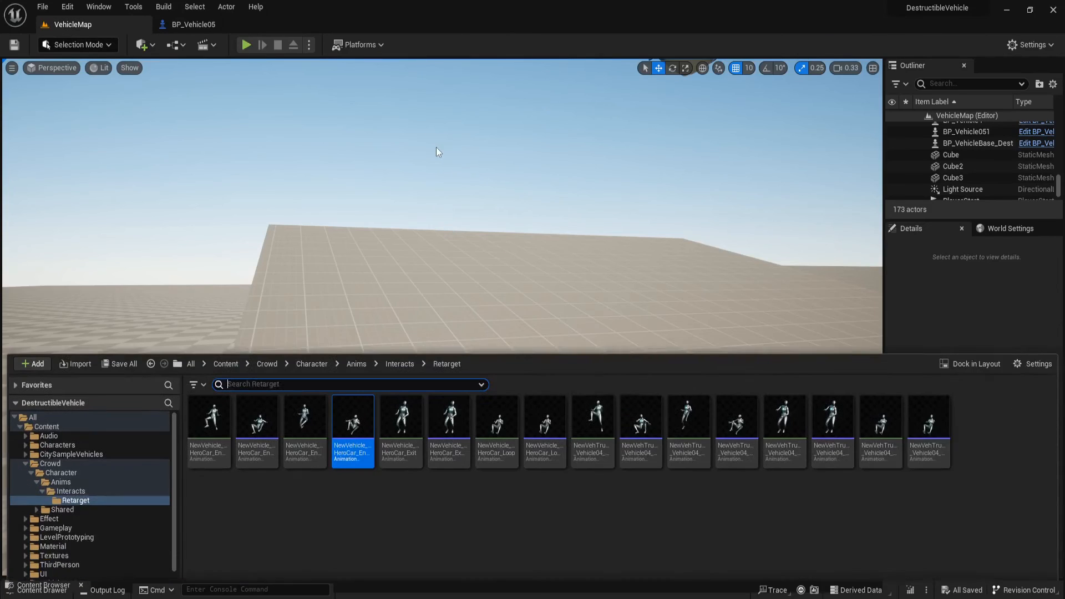
{"action": "double_click", "coordinate": [914, 394]}
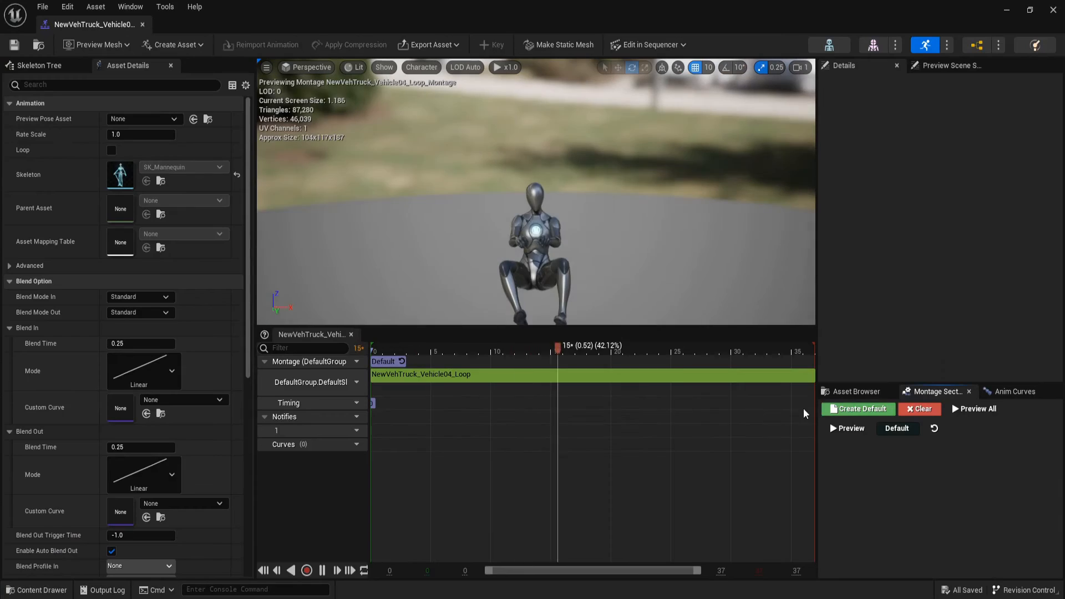
{"action": "left_click", "coordinate": [133, 344]}
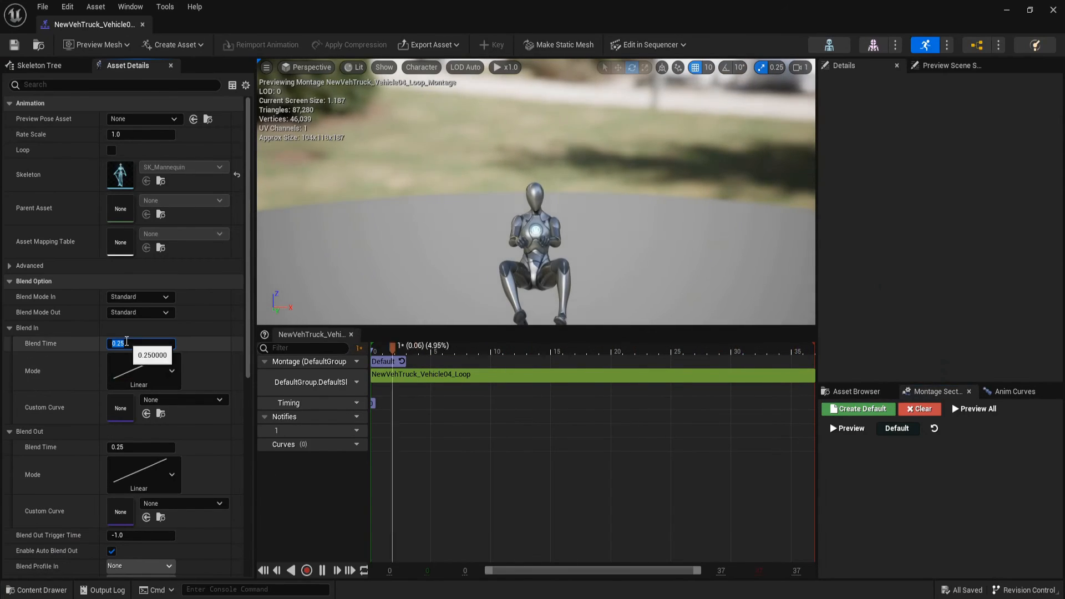
{"action": "type", "text": "0"}
{"action": "left_click", "coordinate": [128, 446]}
{"action": "type", "text": "0"}
{"action": "key", "text": "Return"}
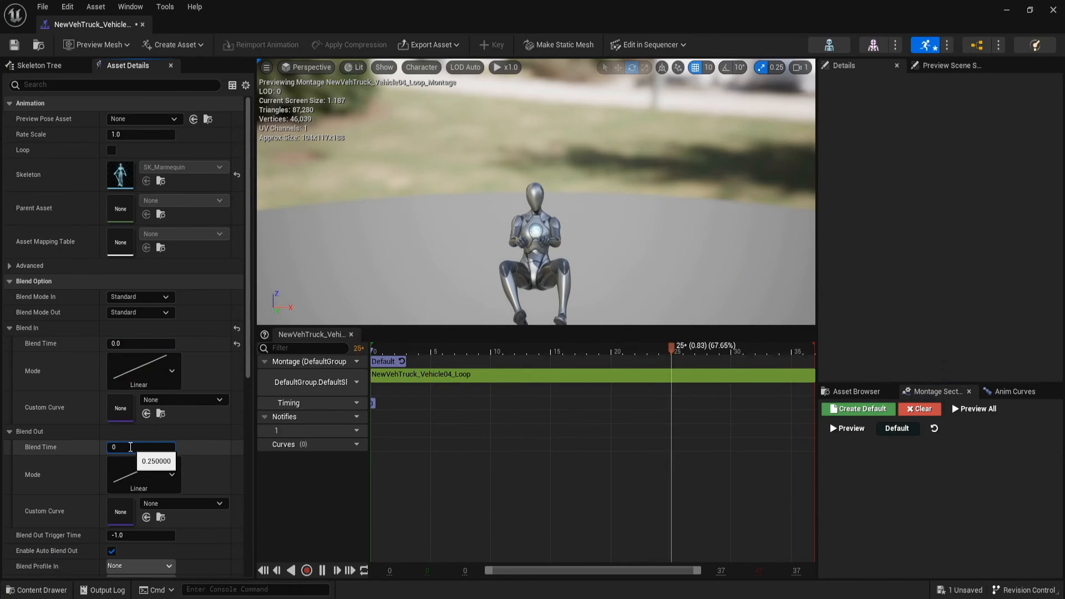
{"action": "left_click", "coordinate": [14, 46]}
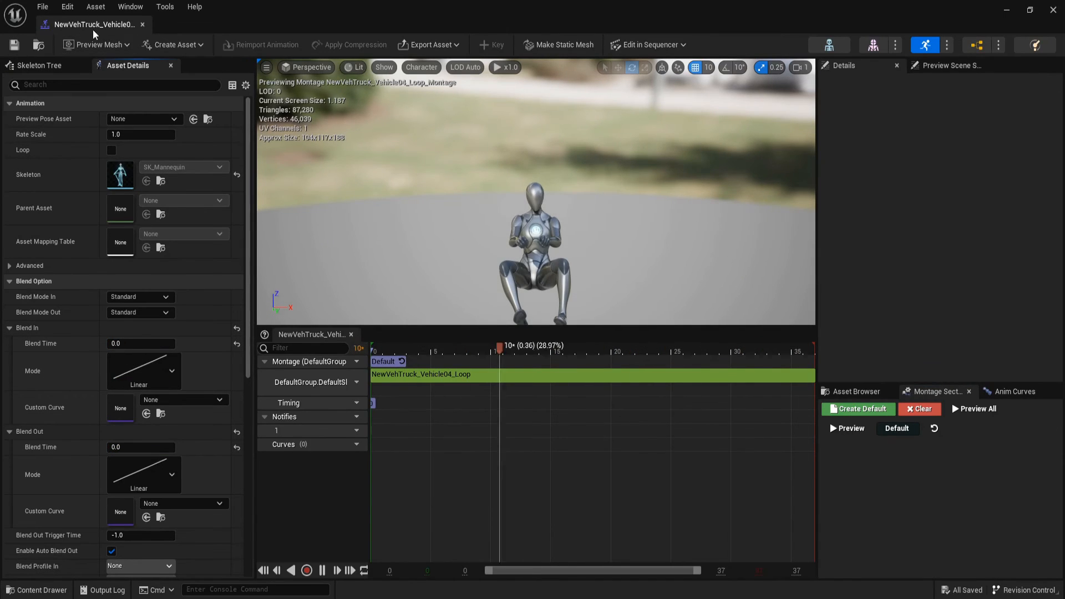
{"action": "left_click", "coordinate": [143, 25]}
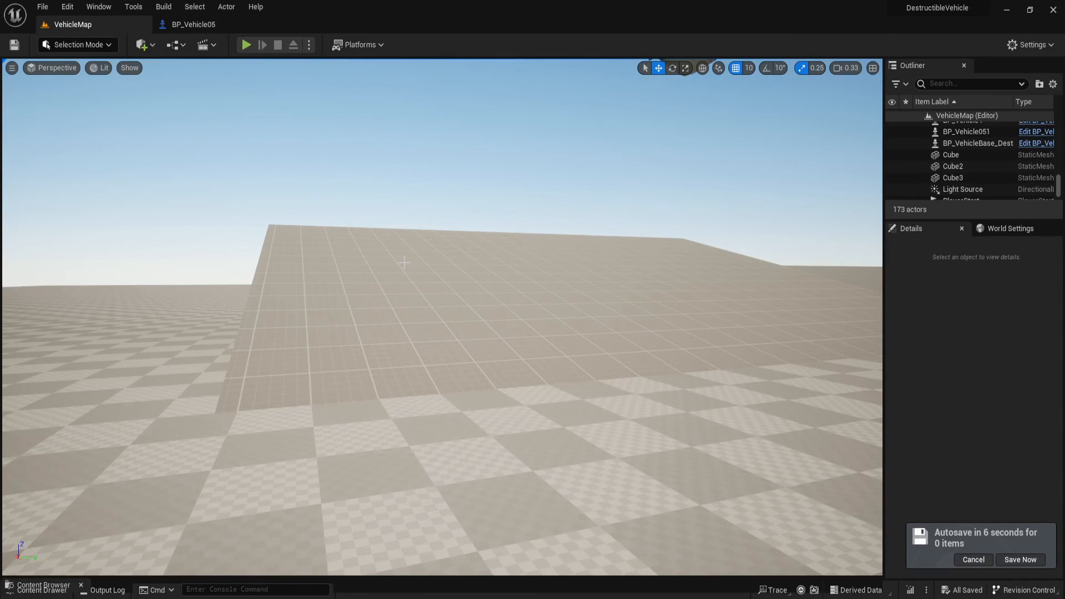
Open the parent blueprint that defines BP_Vehicle05's inherited BP_CarInteraction component
{"action": "left_click", "coordinate": [189, 24]}
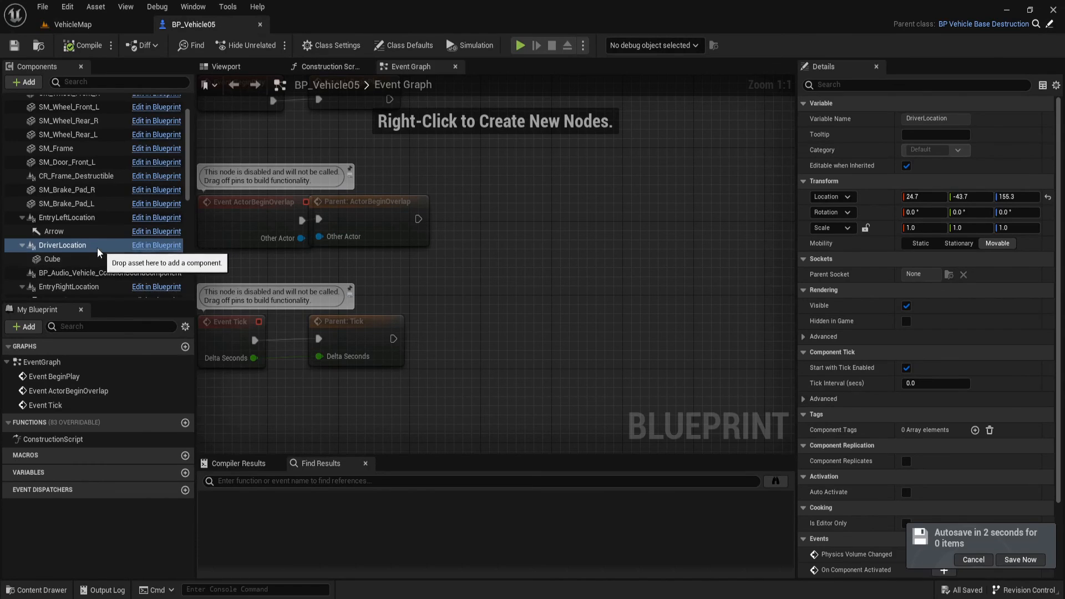
{"action": "scroll", "coordinate": [94, 247], "scroll_direction": "down", "scroll_amount": 6}
{"action": "scroll", "coordinate": [95, 246], "scroll_direction": "down", "scroll_amount": 4}
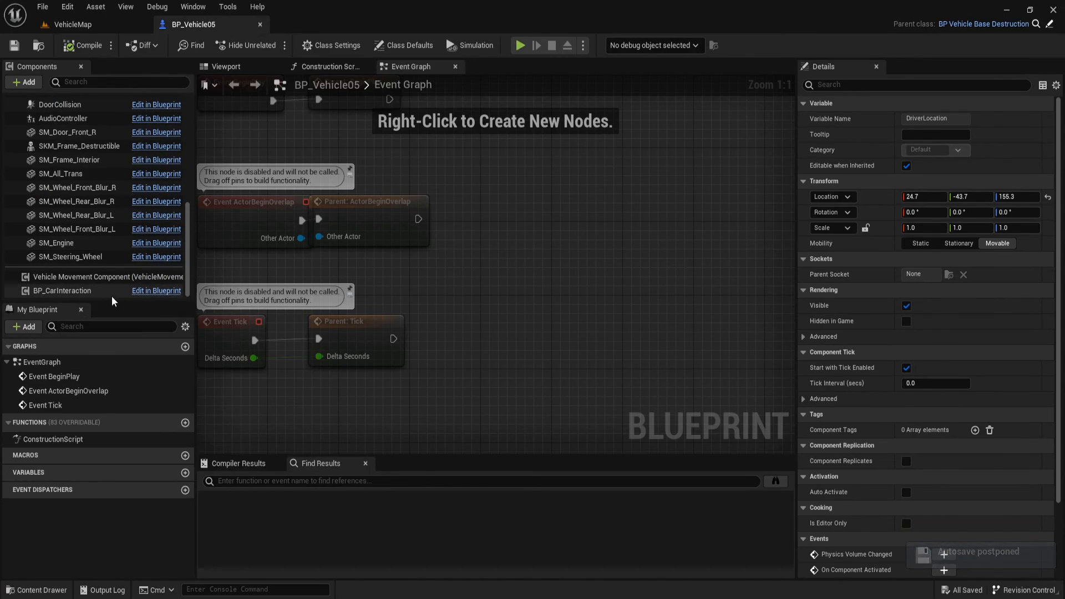
{"action": "left_click", "coordinate": [151, 294]}
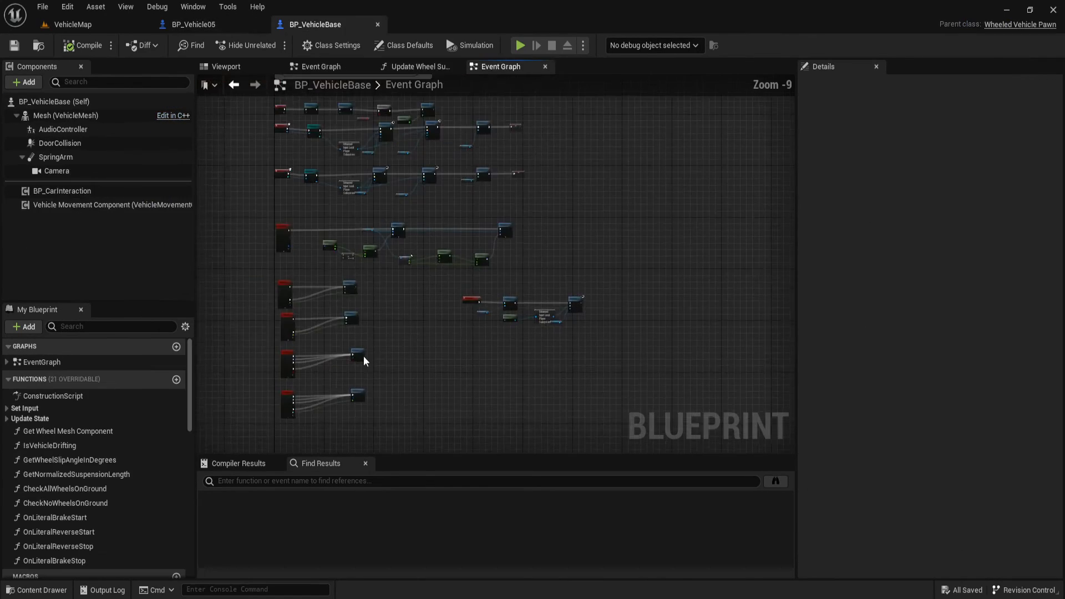
Open the BP_CarInteraction blueprint for editing from the inherited component in BP_VehicleBase
{"action": "left_click", "coordinate": [86, 194]}
{"action": "right_click", "coordinate": [84, 193]}
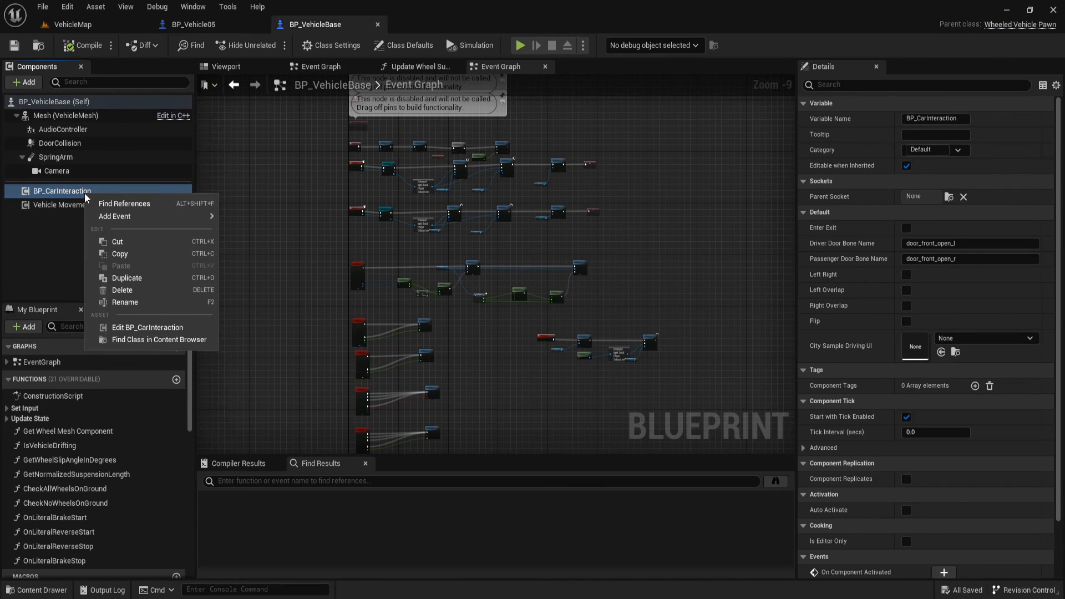
{"action": "left_click", "coordinate": [125, 328]}
Duplicate the Left Right getter and its montage Select node beneath the originals feeding the enter Play Montage node
{"action": "scroll", "coordinate": [411, 294], "scroll_direction": "down", "scroll_amount": 4}
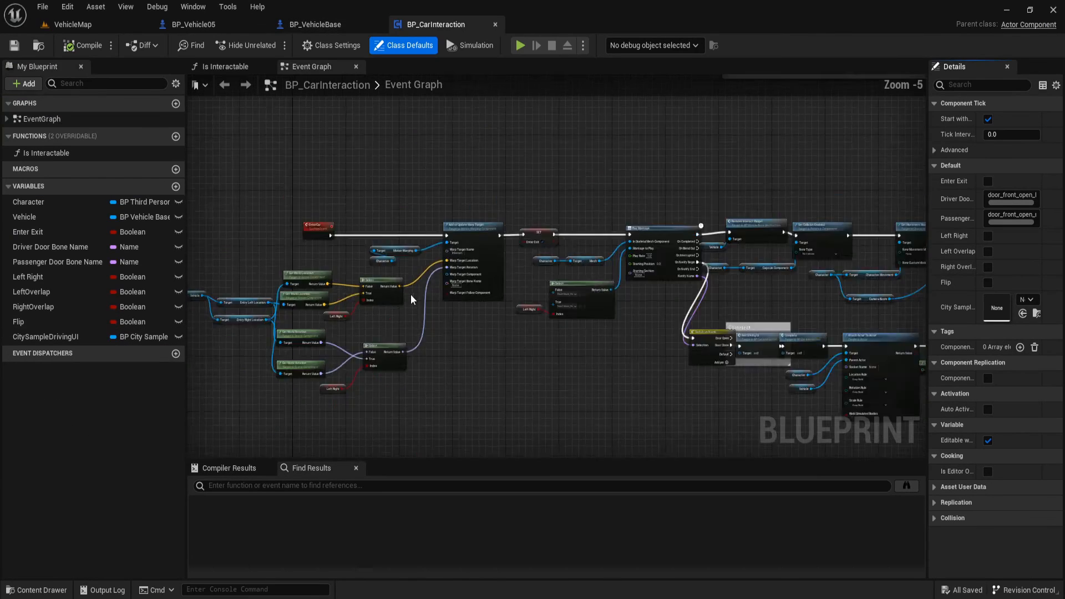
{"action": "scroll", "coordinate": [484, 293], "scroll_direction": "down", "scroll_amount": 3}
{"action": "right_click_drag", "start_coordinate": [496, 315], "coordinate": [383, 228]}
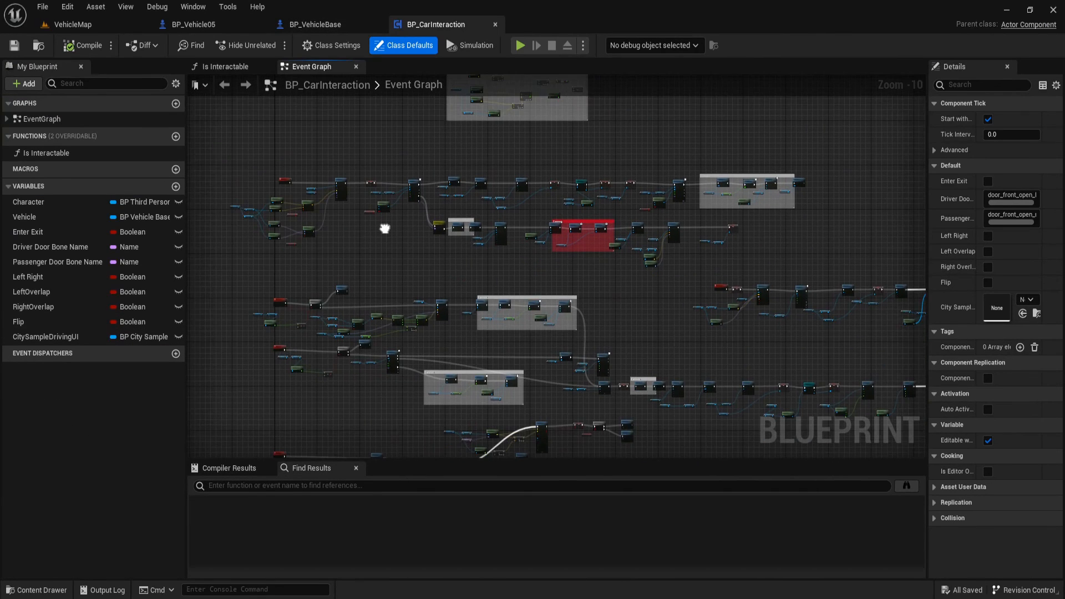
{"action": "scroll", "coordinate": [409, 240], "scroll_direction": "up", "scroll_amount": 3}
{"action": "scroll", "coordinate": [448, 226], "scroll_direction": "up", "scroll_amount": 2}
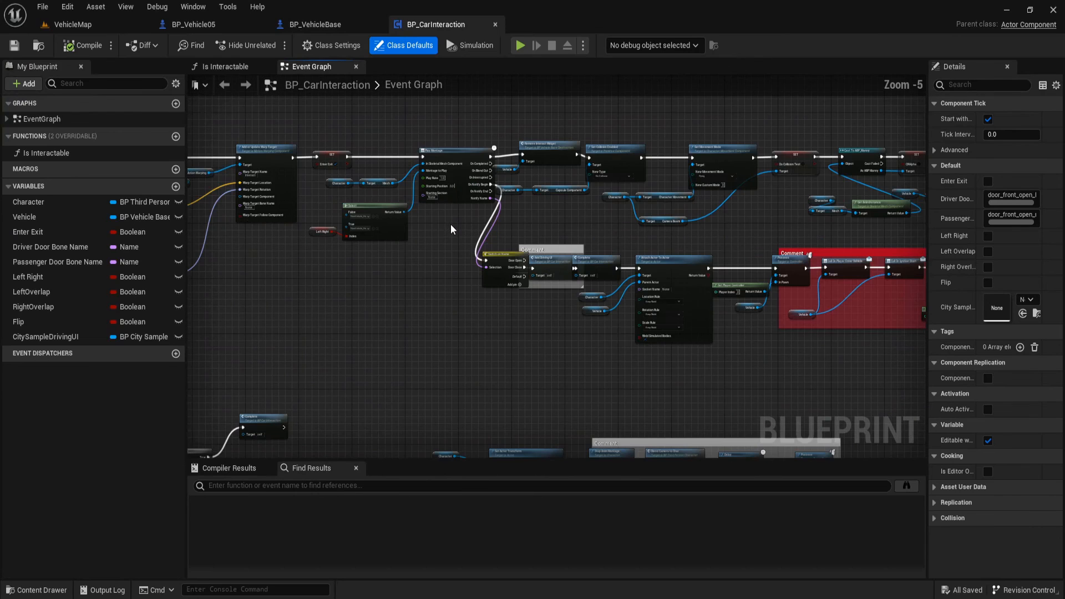
{"action": "right_click_drag", "start_coordinate": [401, 244], "coordinate": [517, 319]}
{"action": "scroll", "coordinate": [478, 292], "scroll_direction": "up", "scroll_amount": 3}
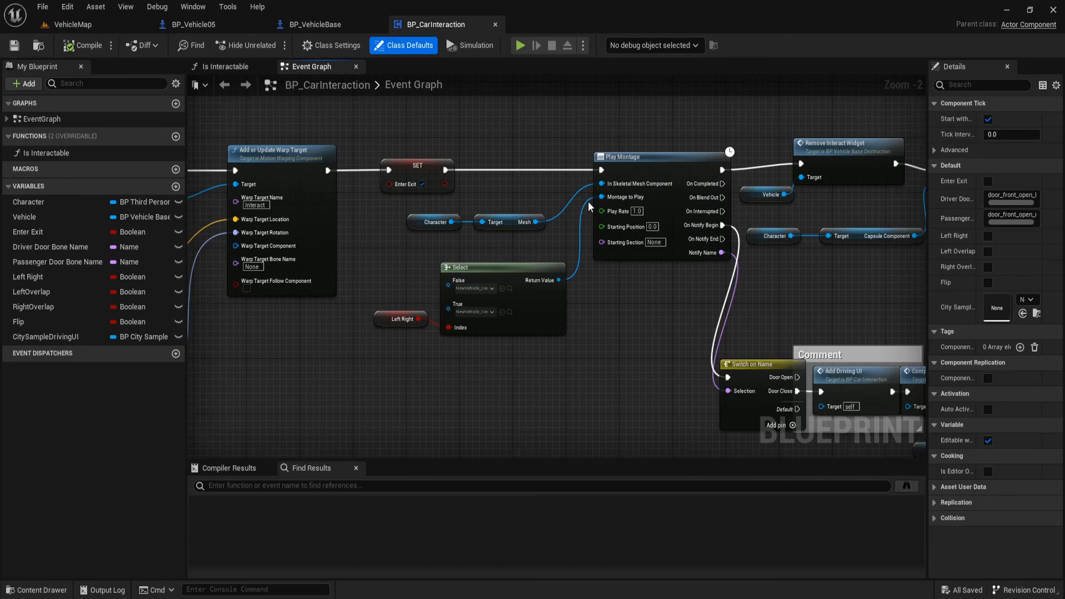
{"action": "scroll", "coordinate": [500, 273], "scroll_direction": "up", "scroll_amount": 2}
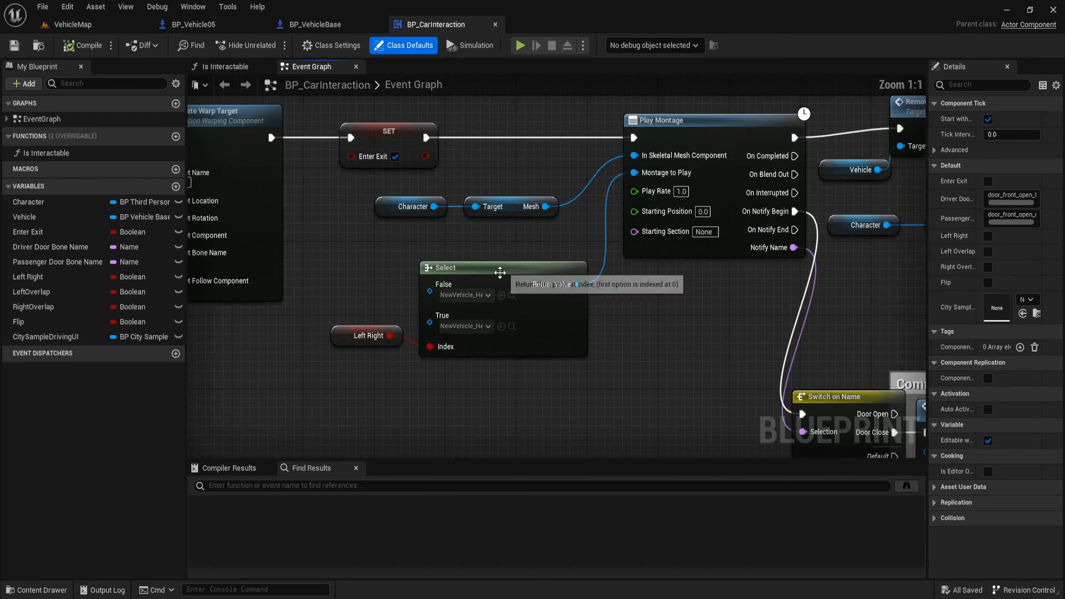
{"action": "right_click_drag", "start_coordinate": [501, 272], "coordinate": [493, 184]}
{"action": "left_click_drag", "start_coordinate": [477, 283], "coordinate": [341, 192]}
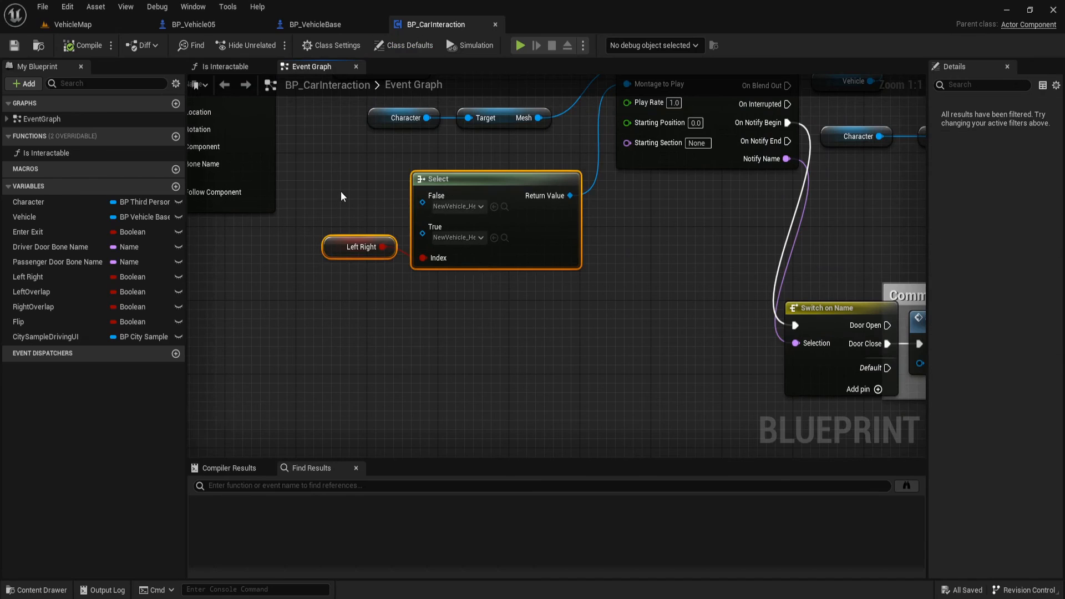
{"action": "key", "text": "ctrl+c"}
{"action": "key", "text": "ctrl+v"}
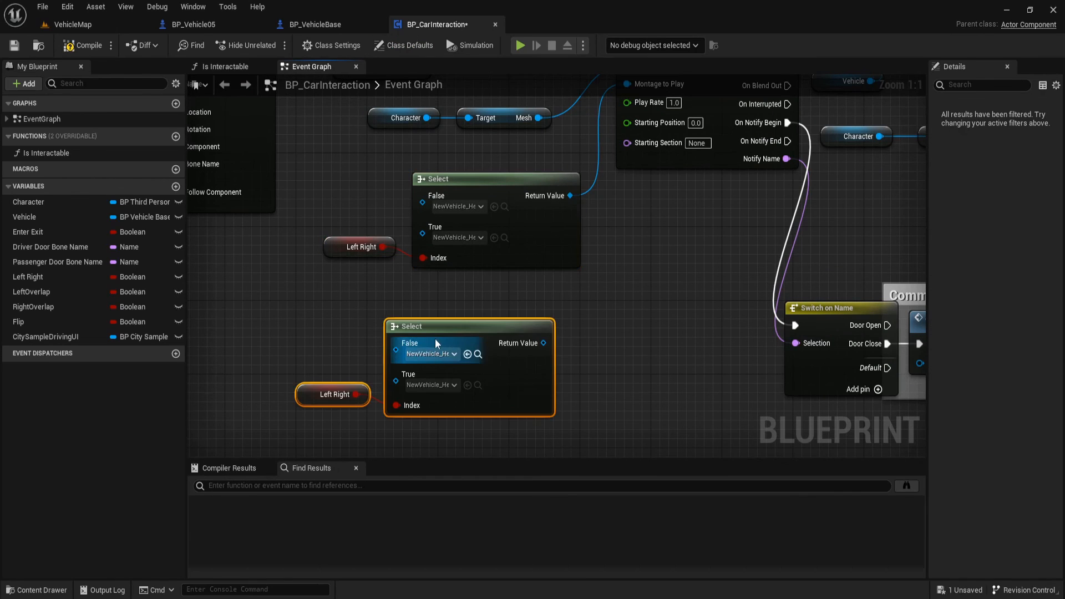
{"action": "scroll", "coordinate": [594, 292], "scroll_direction": "down", "scroll_amount": 2}
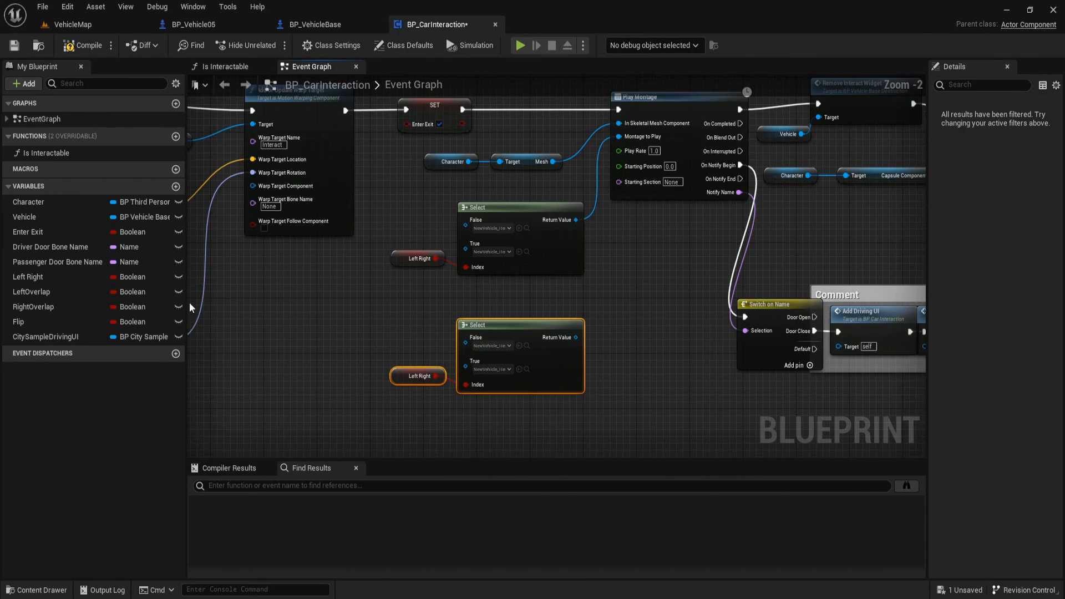
Add a Boolean variable named Truck and place a getter for it below the duplicated Select node
{"action": "left_click", "coordinate": [175, 187]}
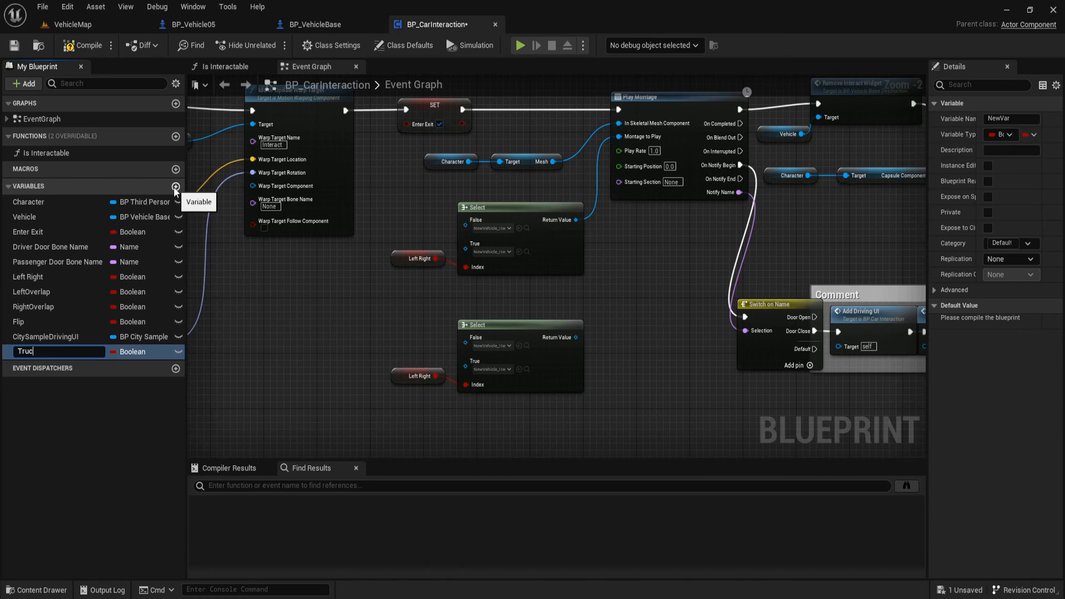
{"action": "key", "text": "Return"}
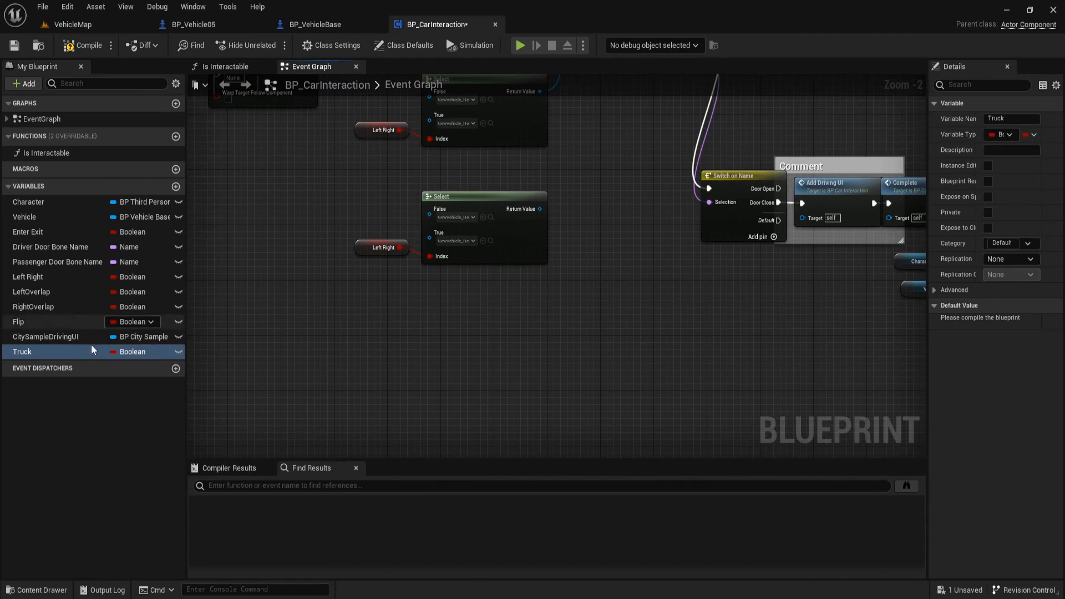
{"action": "left_click_drag", "start_coordinate": [91, 347], "coordinate": [306, 336], "text": "ctrl"}
{"action": "left_click_drag", "start_coordinate": [450, 280], "coordinate": [451, 289]}
{"action": "left_click", "coordinate": [475, 302]}
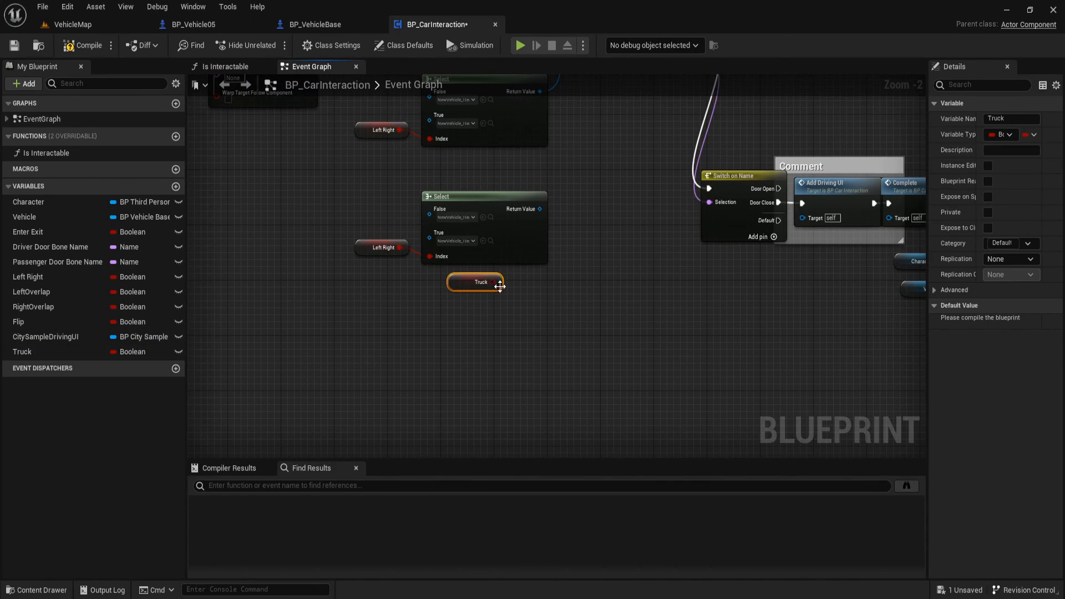
Shift both Left Right Select groups aside and add a new Select node fed by the original Select's return value
{"action": "left_click_drag", "start_coordinate": [578, 245], "coordinate": [369, 98]}
{"action": "left_click_drag", "start_coordinate": [500, 119], "coordinate": [398, 118]}
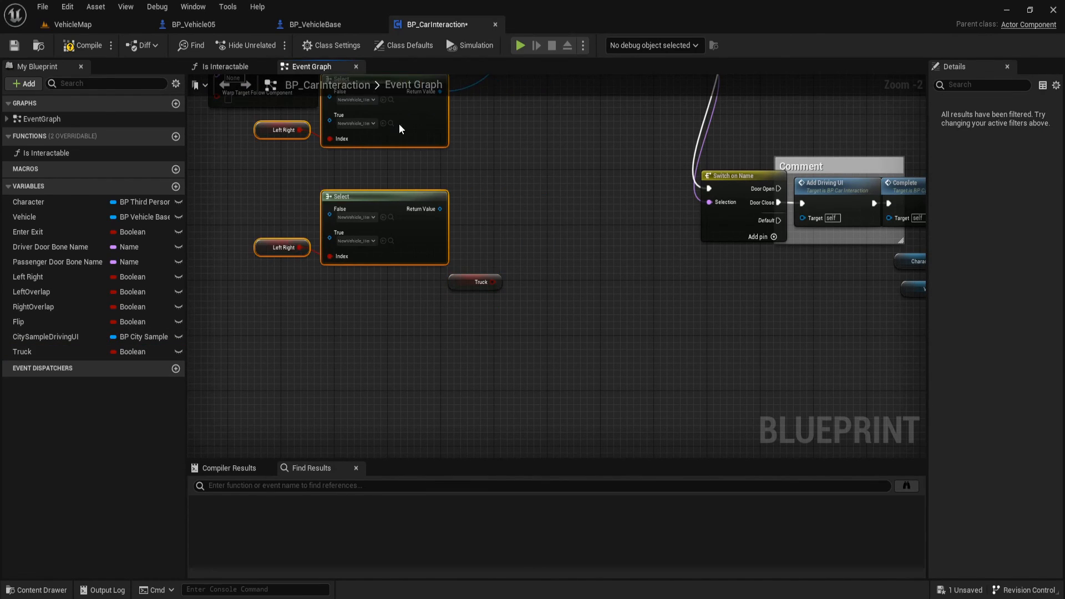
{"action": "right_click_drag", "start_coordinate": [523, 196], "coordinate": [476, 251]}
{"action": "scroll", "coordinate": [475, 250], "scroll_direction": "up", "scroll_amount": 1}
{"action": "left_click_drag", "start_coordinate": [439, 194], "coordinate": [515, 294]}
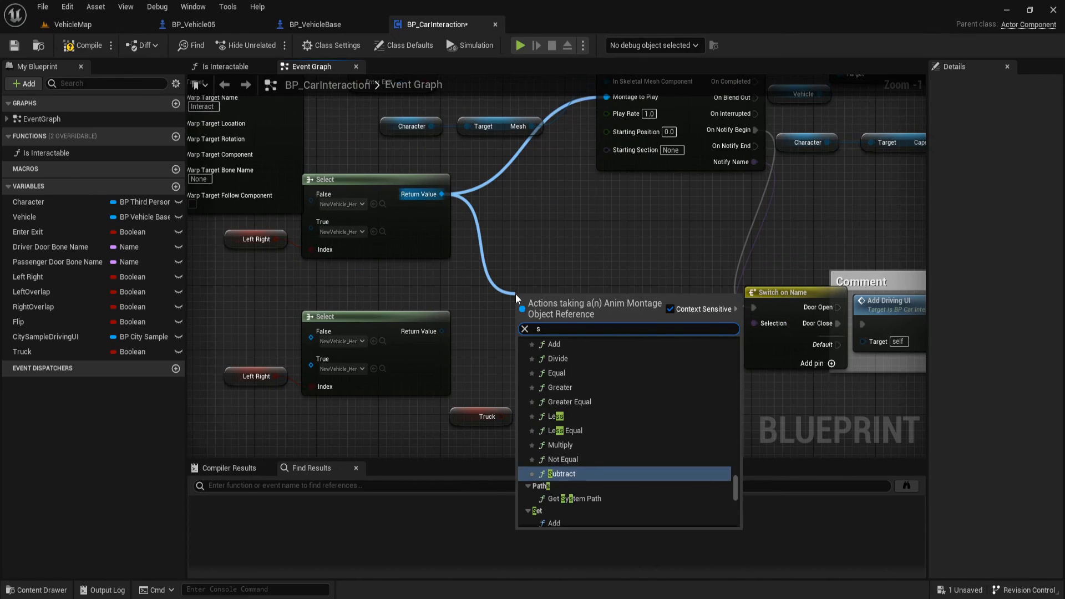
{"action": "type", "text": "sele"}
{"action": "key", "text": "Up"}
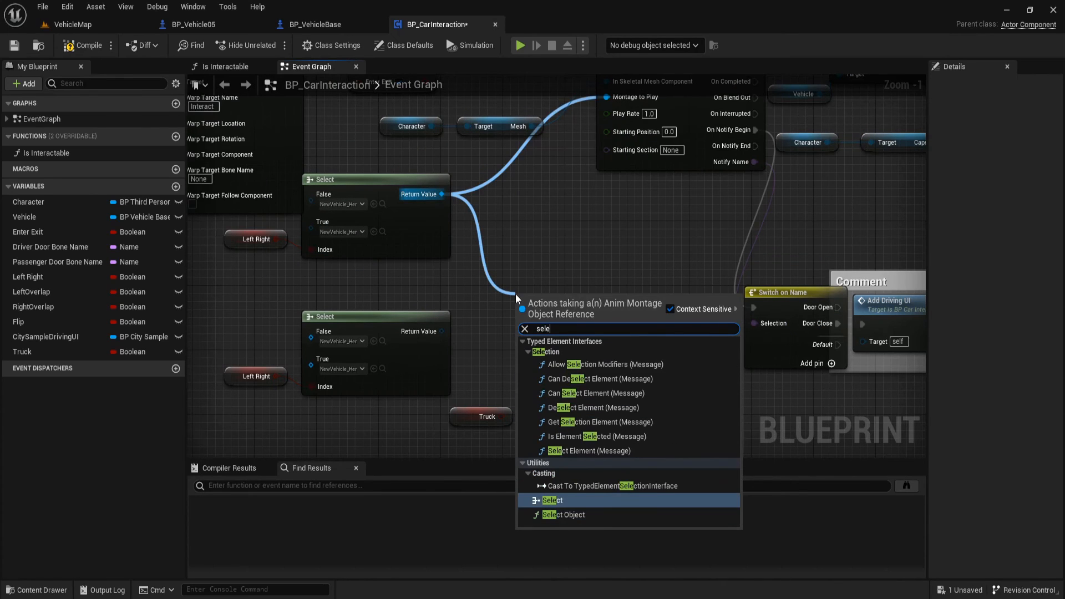
{"action": "key", "text": "Return"}
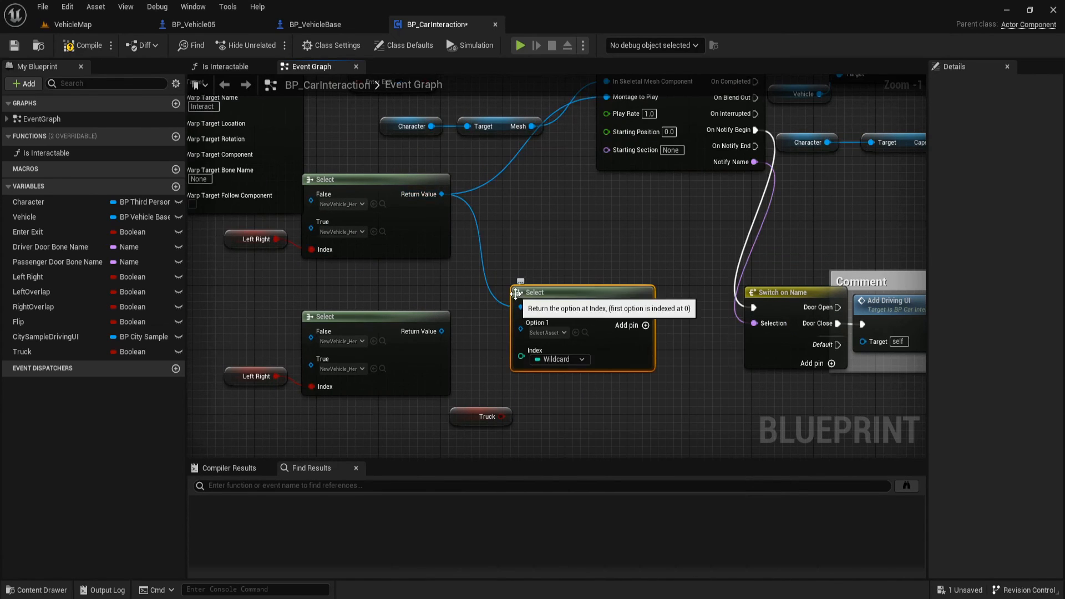
Wire the new Select's return value to Montage to Play and Truck to its Index, and reposition the original Select group
{"action": "left_click_drag", "start_coordinate": [570, 298], "coordinate": [539, 257]}
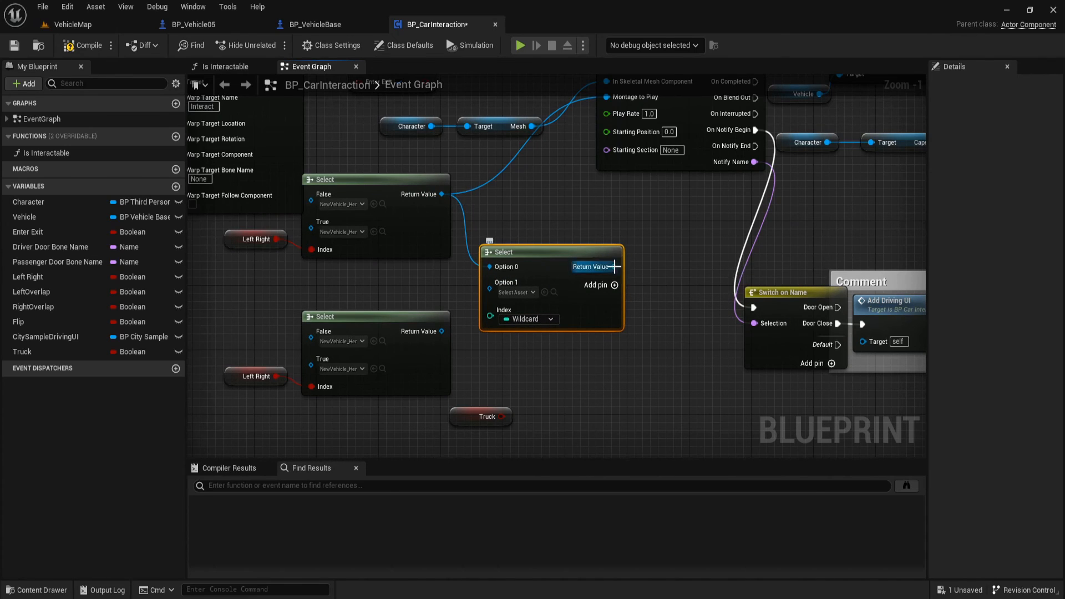
{"action": "left_click_drag", "start_coordinate": [613, 267], "coordinate": [624, 99]}
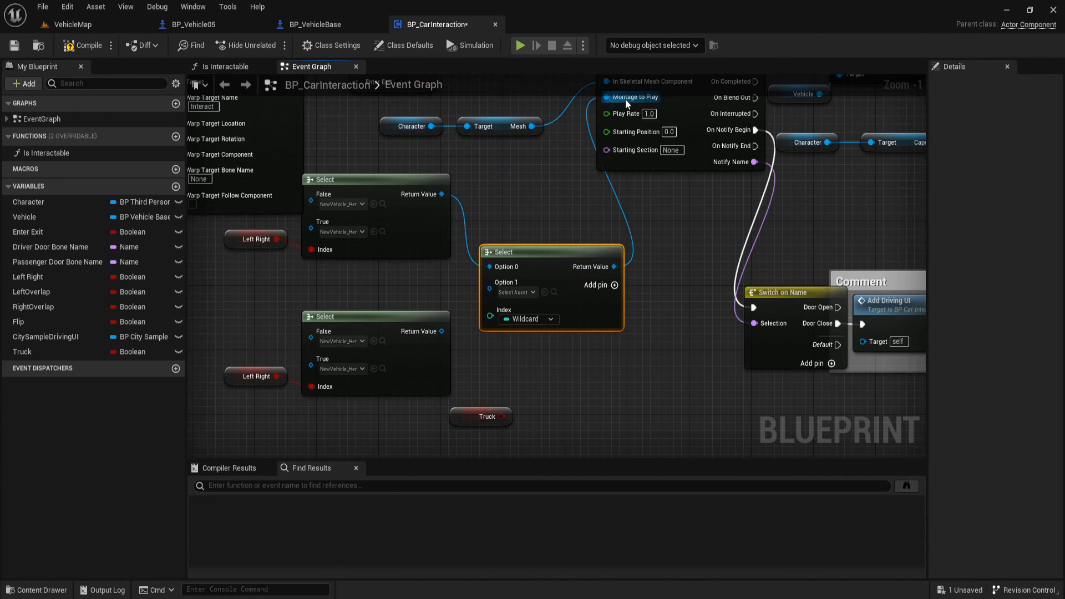
{"action": "left_click_drag", "start_coordinate": [502, 416], "coordinate": [566, 306]}
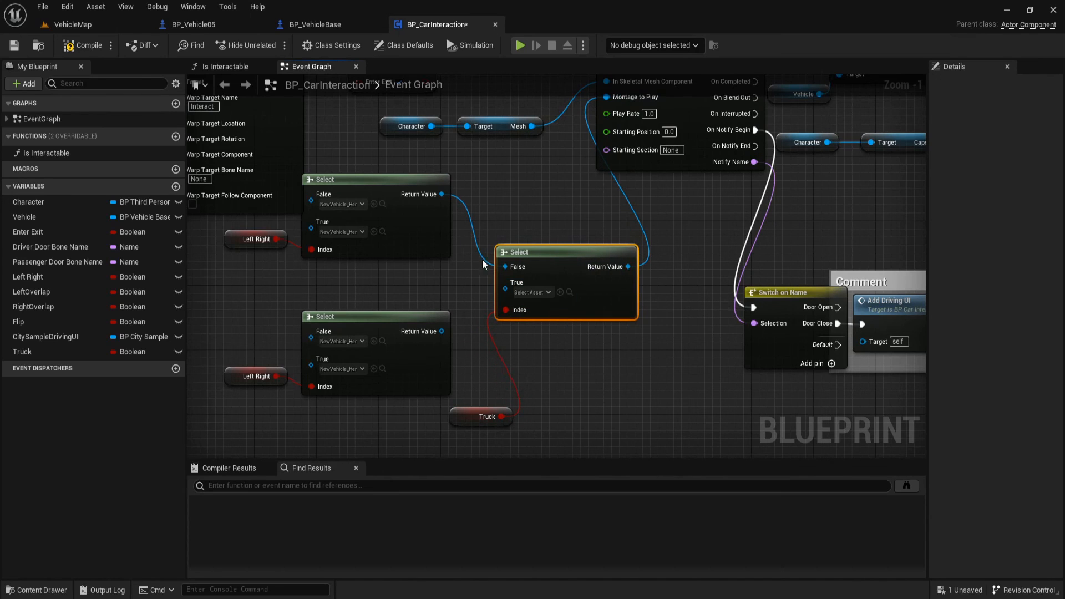
{"action": "right_click_drag", "start_coordinate": [373, 282], "coordinate": [461, 304]}
{"action": "left_click_drag", "start_coordinate": [461, 304], "coordinate": [353, 258]}
{"action": "left_click_drag", "start_coordinate": [484, 244], "coordinate": [487, 260]}
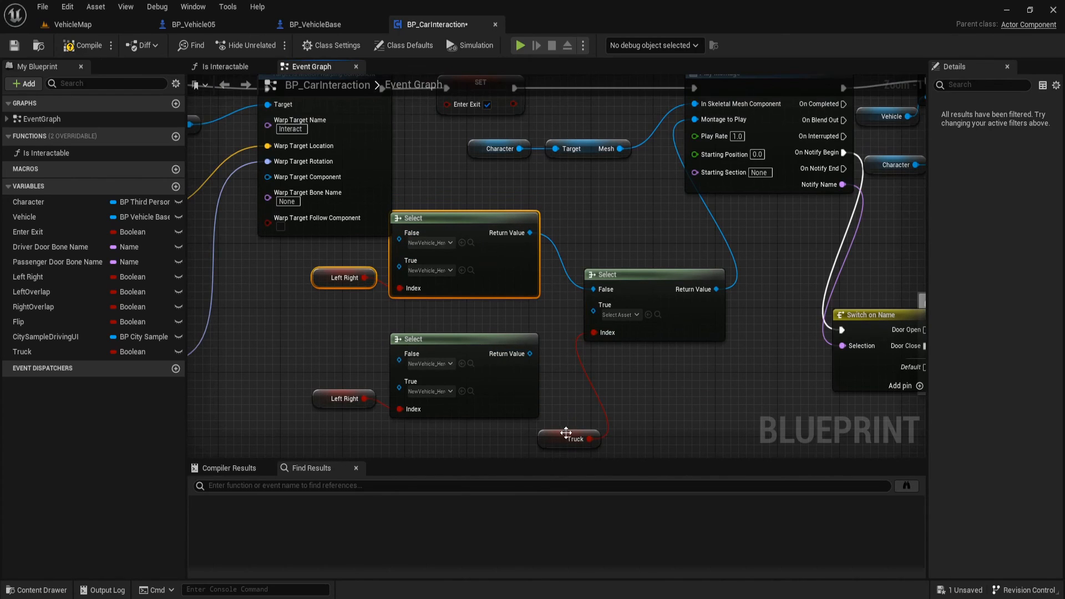
Set the duplicated Select's True option to NewVehTruck_Vehicle04_Enter_C_Montage and its False option to the other NewVehTruck_Vehicle04 enter montage
{"action": "right_click_drag", "start_coordinate": [438, 430], "coordinate": [448, 358]}
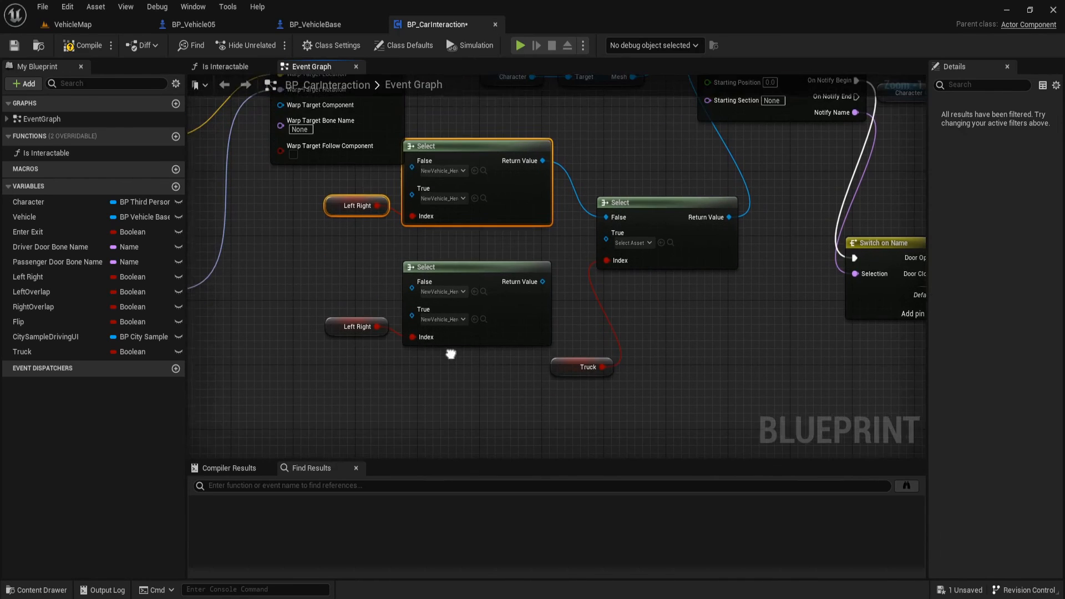
{"action": "left_click", "coordinate": [472, 169]}
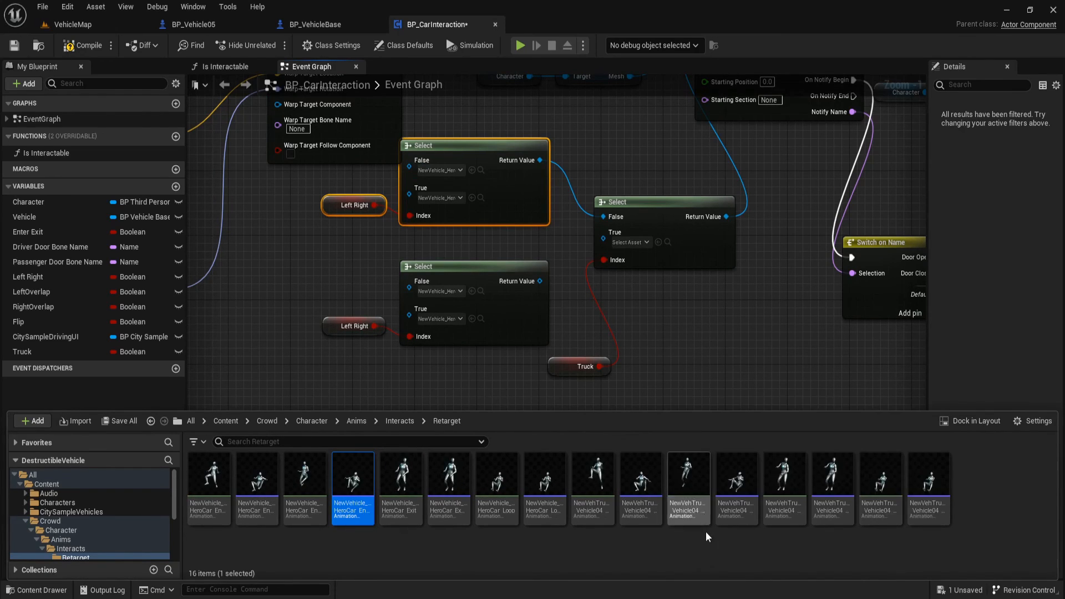
{"action": "left_click", "coordinate": [725, 493]}
{"action": "left_click", "coordinate": [471, 291]}
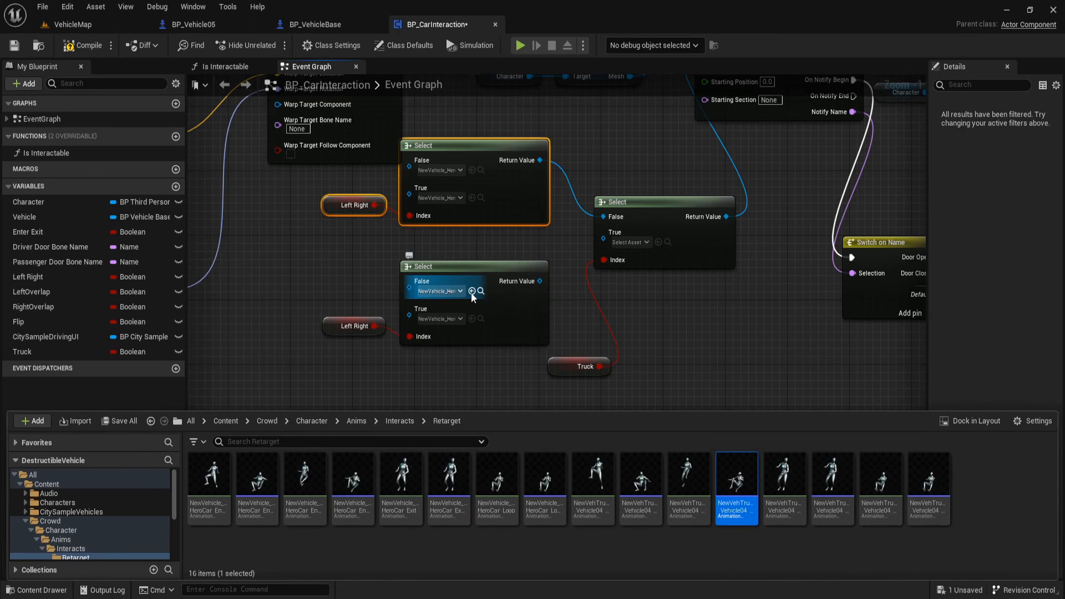
{"action": "left_click", "coordinate": [505, 378]}
{"action": "key", "text": "ctrl+space"}
{"action": "left_click", "coordinate": [641, 478]}
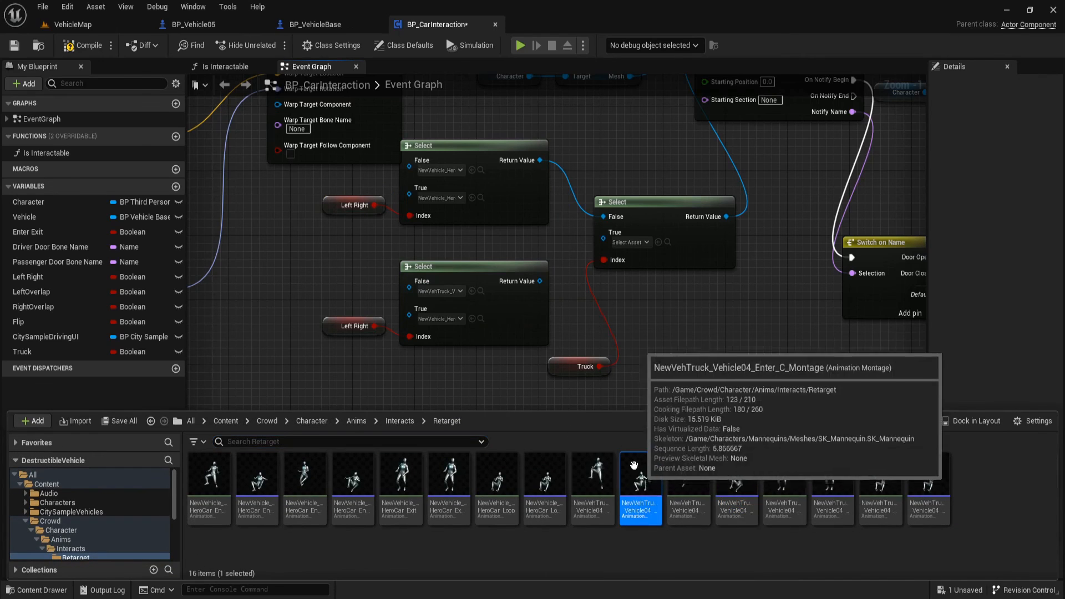
{"action": "left_click", "coordinate": [472, 319]}
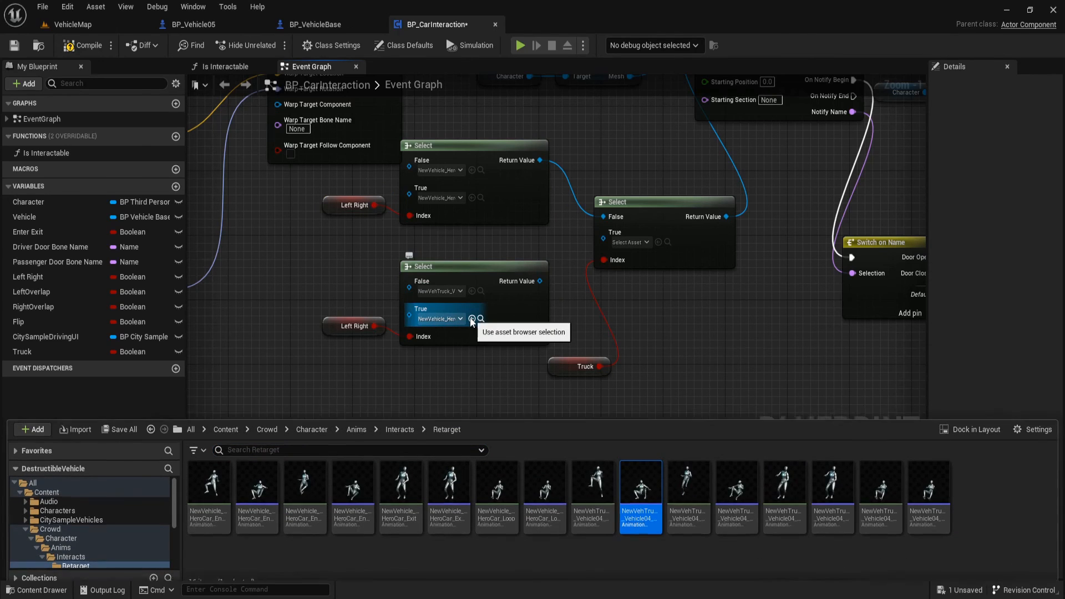
Check the original Select's True montage and connect the truck Select's return value to the Truck-driven Select's True input
{"action": "left_click", "coordinate": [480, 198]}
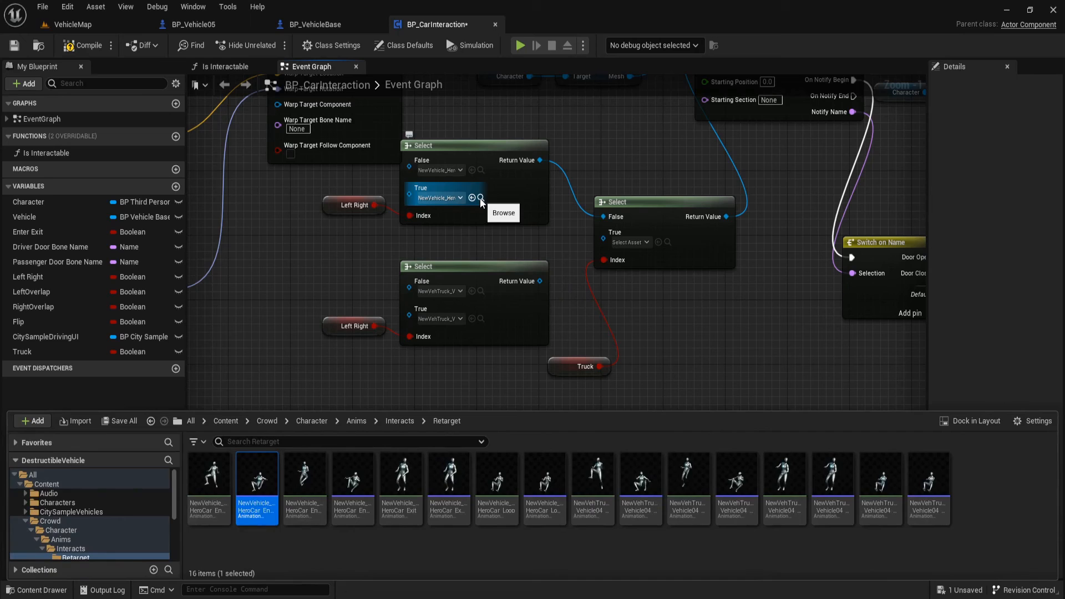
{"action": "left_click", "coordinate": [620, 282]}
{"action": "left_click_drag", "start_coordinate": [528, 281], "coordinate": [604, 238]}
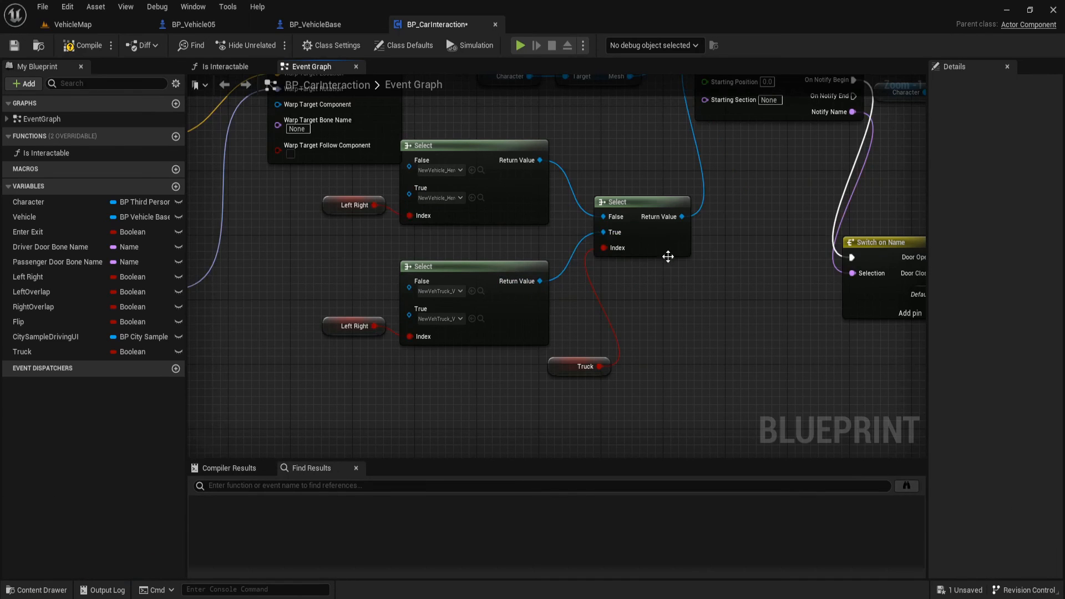
Examine the exit event's Play Montage node and its Montage to Play input in the Event Graph
{"action": "scroll", "coordinate": [673, 252], "scroll_direction": "down", "scroll_amount": 5}
{"action": "right_click_drag", "start_coordinate": [692, 264], "coordinate": [482, 150]}
{"action": "scroll", "coordinate": [483, 150], "scroll_direction": "down", "scroll_amount": 4}
{"action": "scroll", "coordinate": [312, 251], "scroll_direction": "up", "scroll_amount": 6}
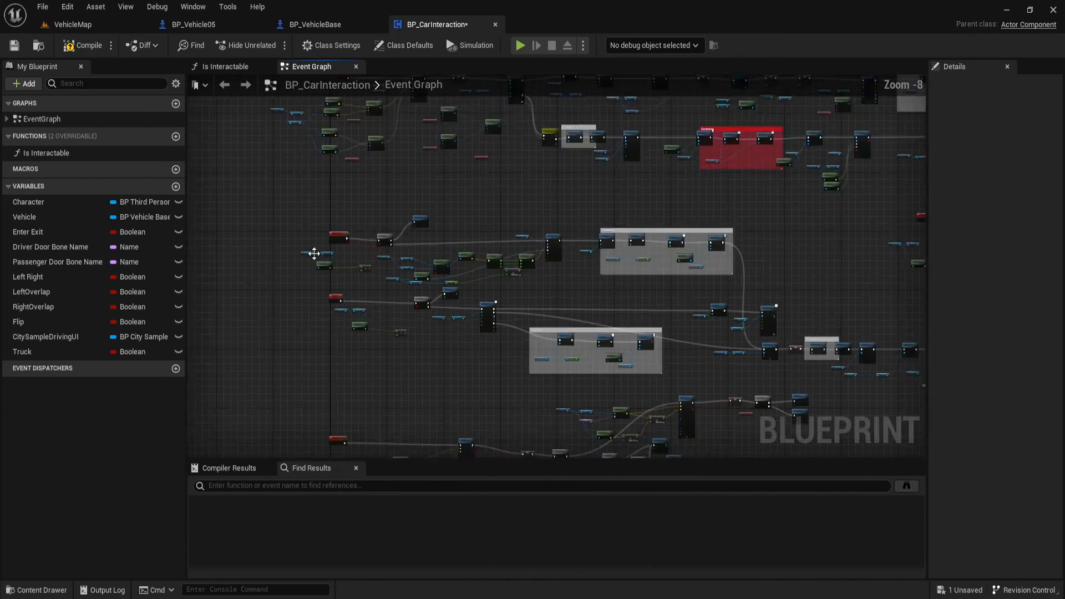
{"action": "scroll", "coordinate": [373, 171], "scroll_direction": "up", "scroll_amount": 3}
{"action": "scroll", "coordinate": [375, 178], "scroll_direction": "down", "scroll_amount": 4}
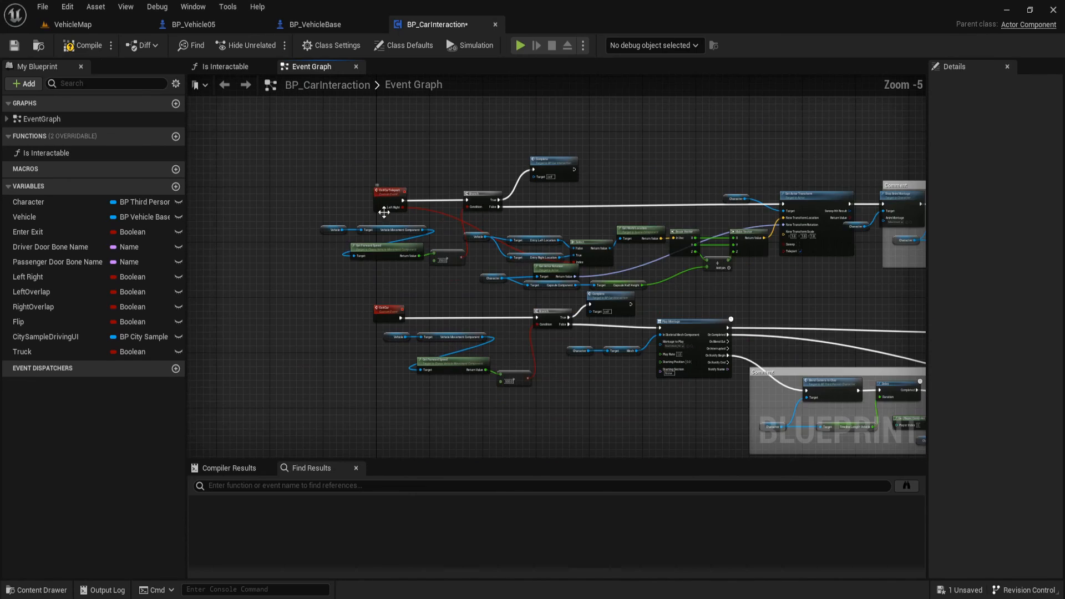
{"action": "scroll", "coordinate": [381, 209], "scroll_direction": "up", "scroll_amount": 3}
{"action": "right_click_drag", "start_coordinate": [427, 330], "coordinate": [131, 179]}
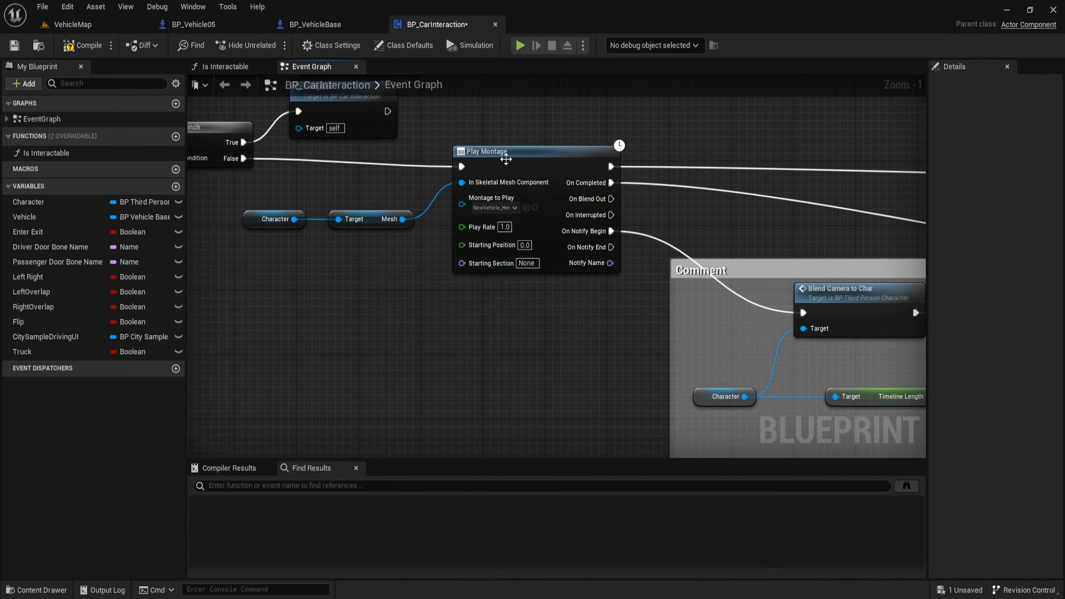
{"action": "right_click_drag", "start_coordinate": [506, 159], "coordinate": [635, 203]}
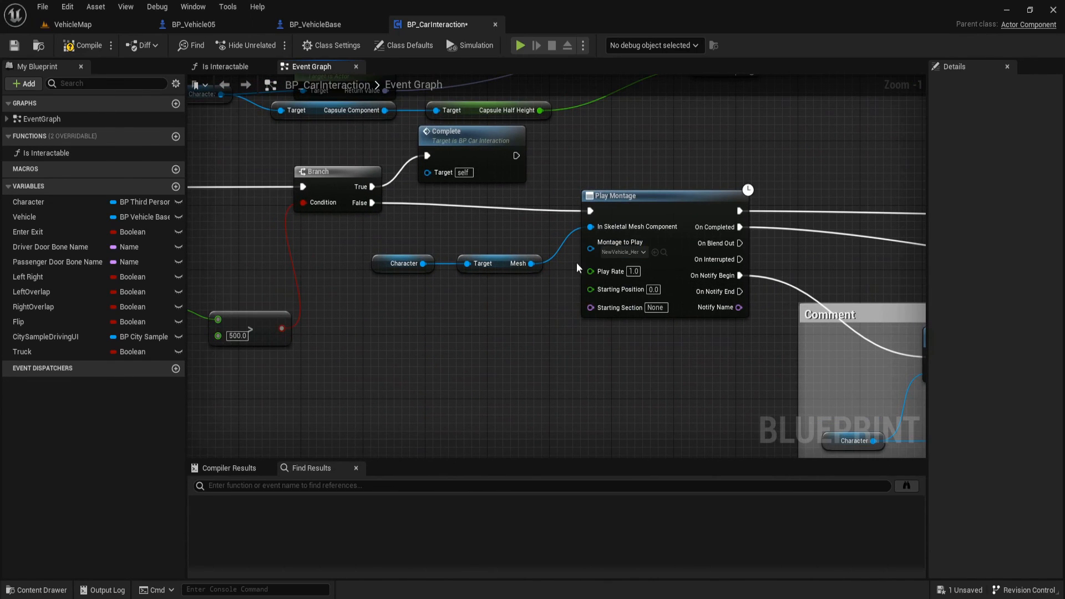
Copy the Select node beside the exit event's Play Montage and connect the Truck variable to its Index
{"action": "scroll", "coordinate": [577, 264], "scroll_direction": "down", "scroll_amount": 4}
{"action": "right_click_drag", "start_coordinate": [483, 327], "coordinate": [303, 161]}
{"action": "scroll", "coordinate": [335, 204], "scroll_direction": "up", "scroll_amount": 2}
{"action": "scroll", "coordinate": [488, 223], "scroll_direction": "up", "scroll_amount": 3}
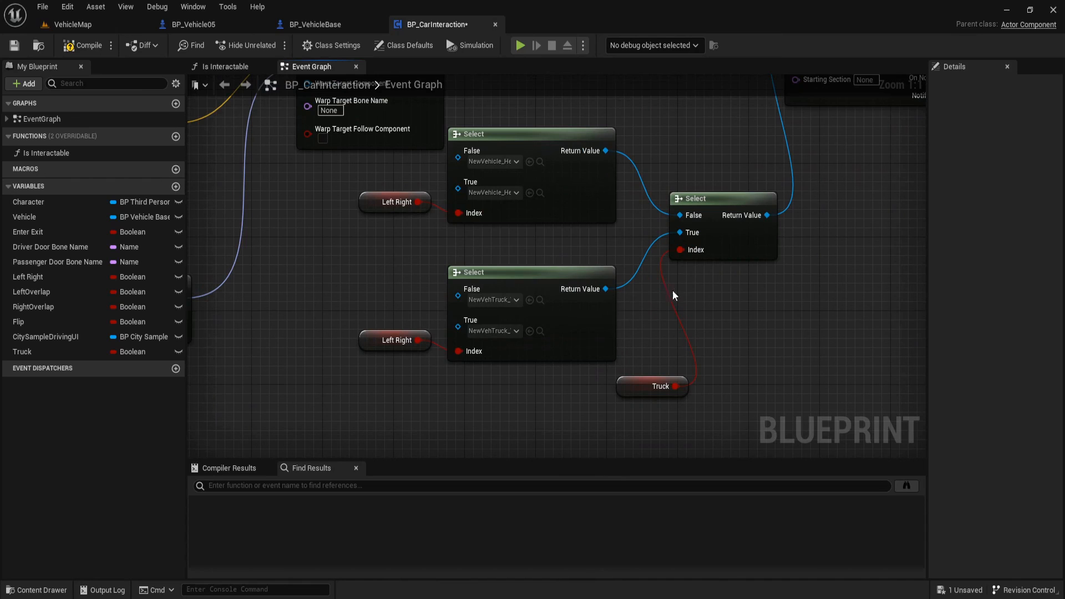
{"action": "left_click", "coordinate": [712, 222]}
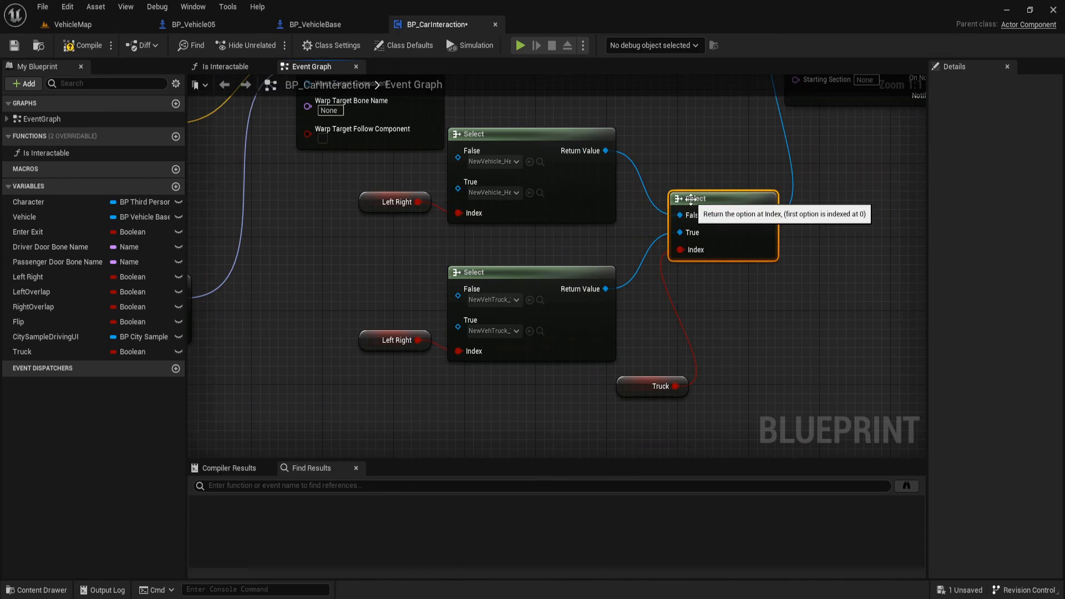
{"action": "scroll", "coordinate": [537, 207], "scroll_direction": "down", "scroll_amount": 10}
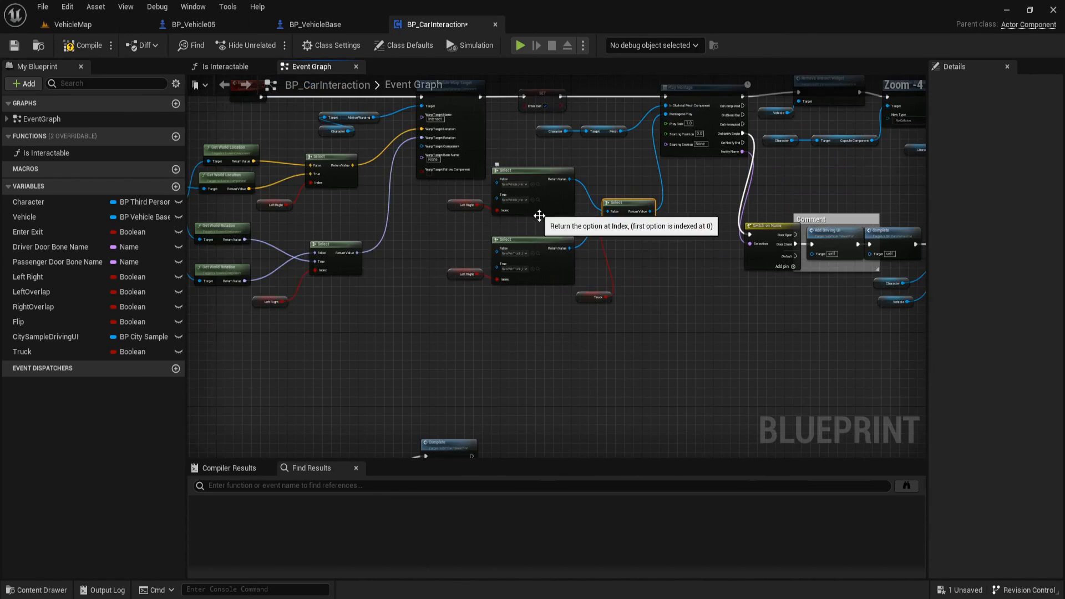
{"action": "scroll", "coordinate": [507, 257], "scroll_direction": "up", "scroll_amount": 8}
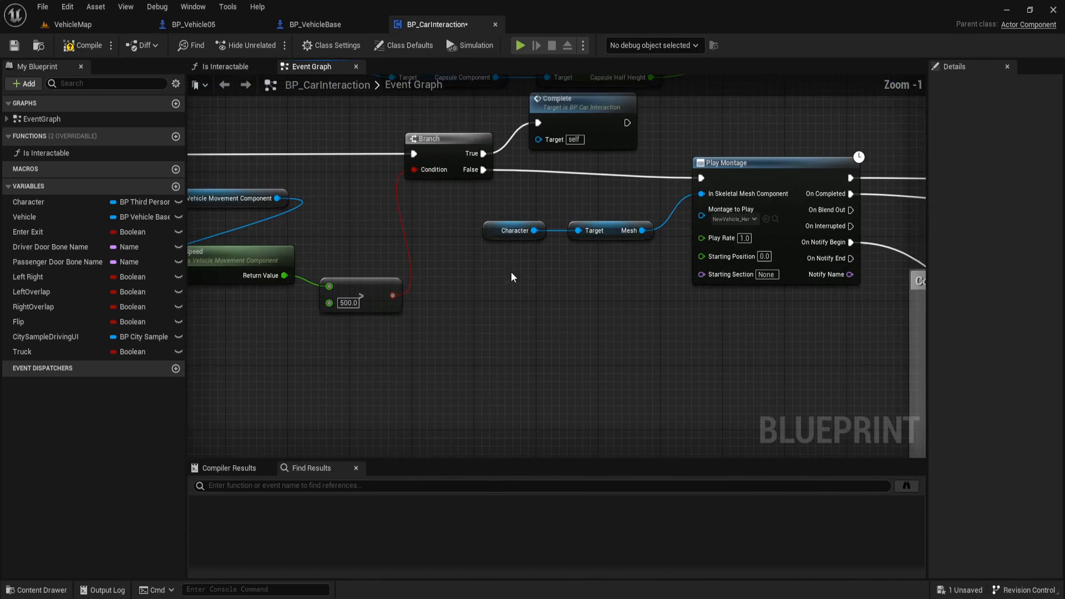
{"action": "key", "text": "ctrl+v"}
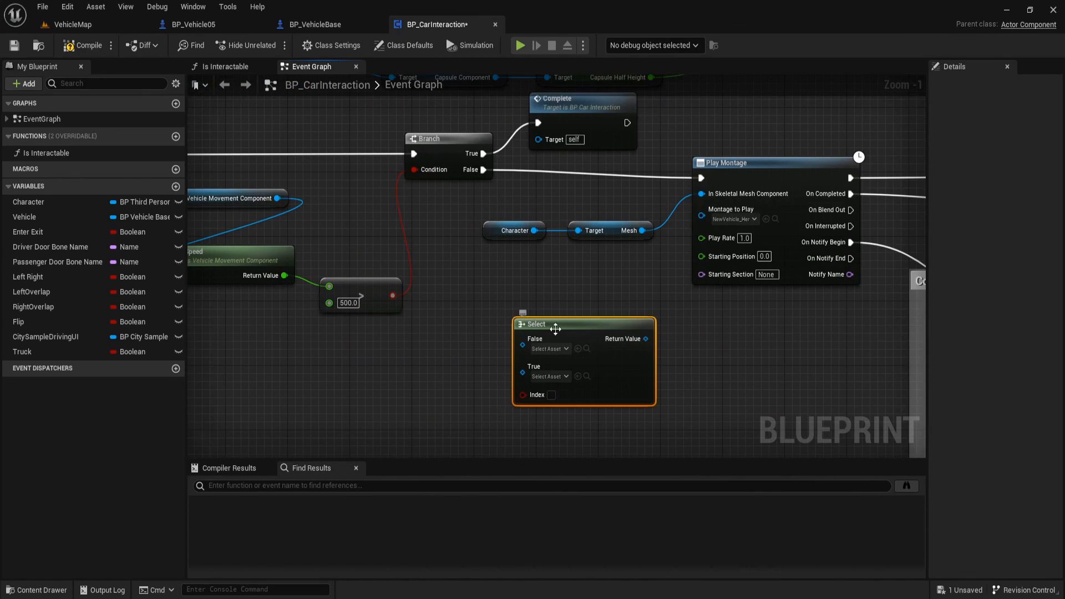
{"action": "left_click_drag", "start_coordinate": [65, 353], "coordinate": [570, 337]}
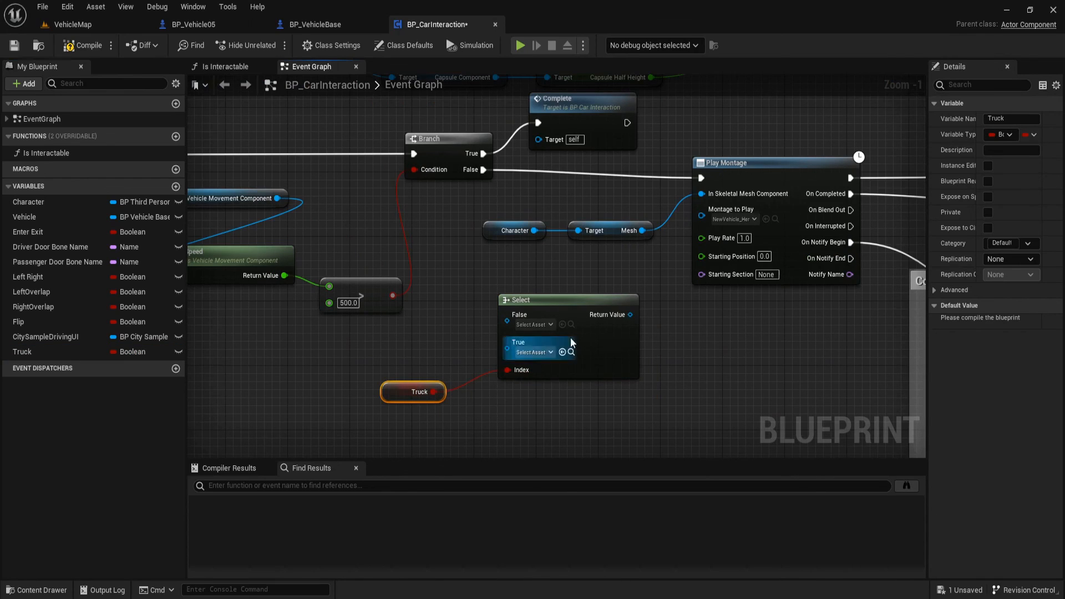
Set the exit Select's False to the HeroCar exit montage and True to NewVehTruck_Vehicle04_Exit_Montage, and connect its return value to Montage to Play
{"action": "left_click", "coordinate": [775, 220]}
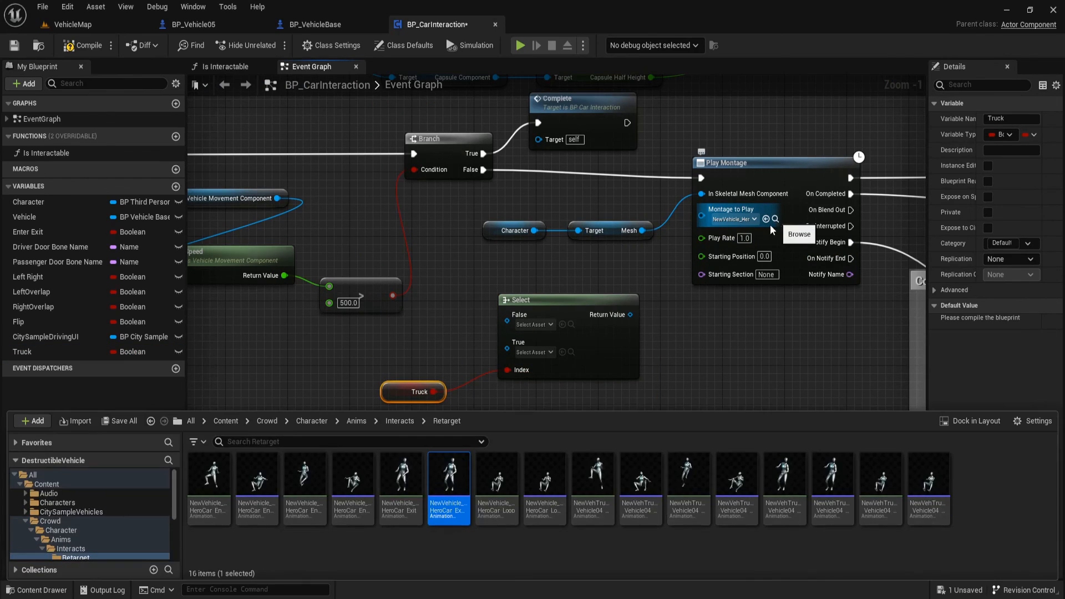
{"action": "left_click", "coordinate": [562, 325]}
{"action": "right_click_drag", "start_coordinate": [659, 377], "coordinate": [608, 360]}
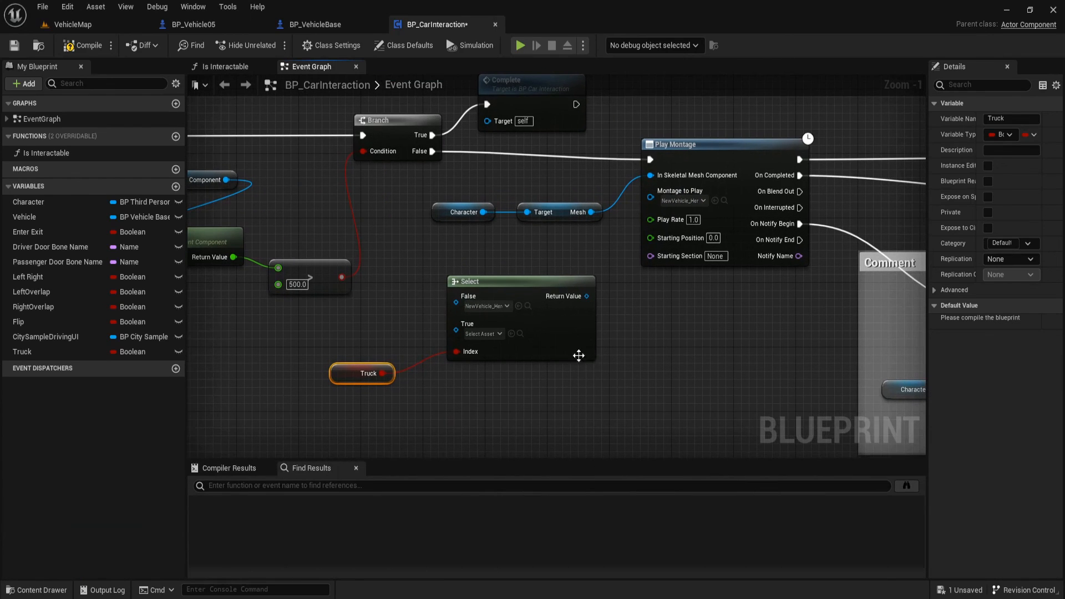
{"action": "key", "text": "ctrl+space"}
{"action": "left_click", "coordinate": [833, 495]}
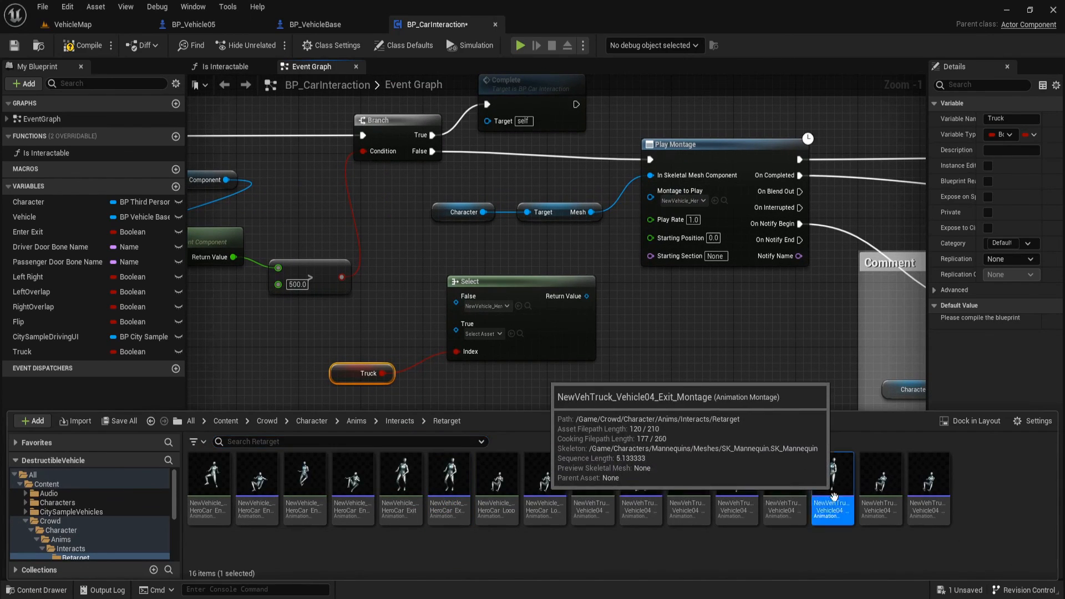
{"action": "left_click", "coordinate": [512, 333]}
{"action": "left_click_drag", "start_coordinate": [587, 296], "coordinate": [652, 192]}
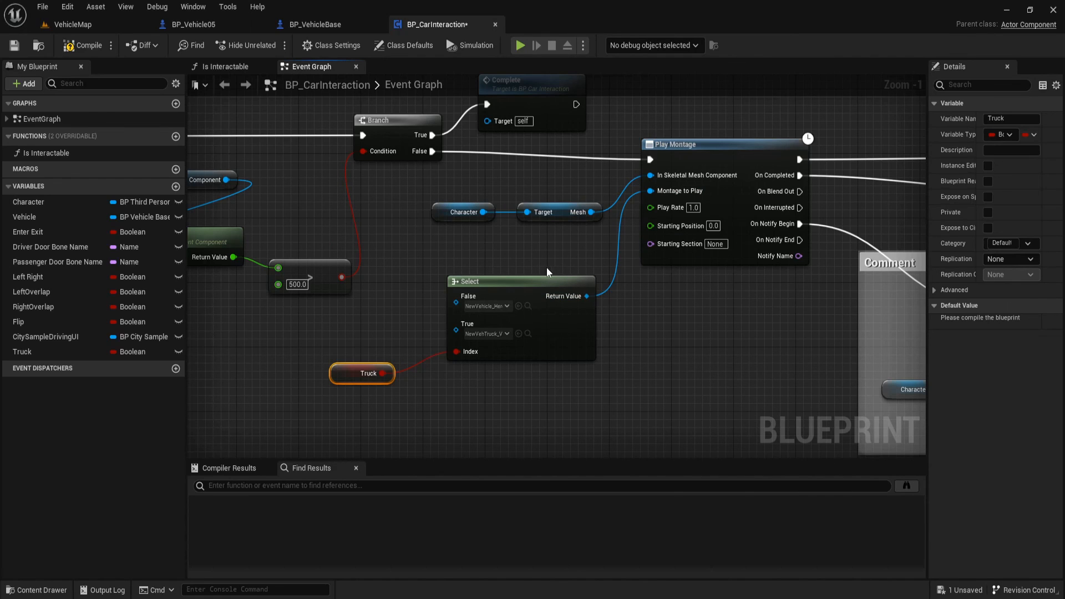
Compile the blueprint and save BP_CarInteraction and VehicleMap
{"action": "key", "text": "F7"}
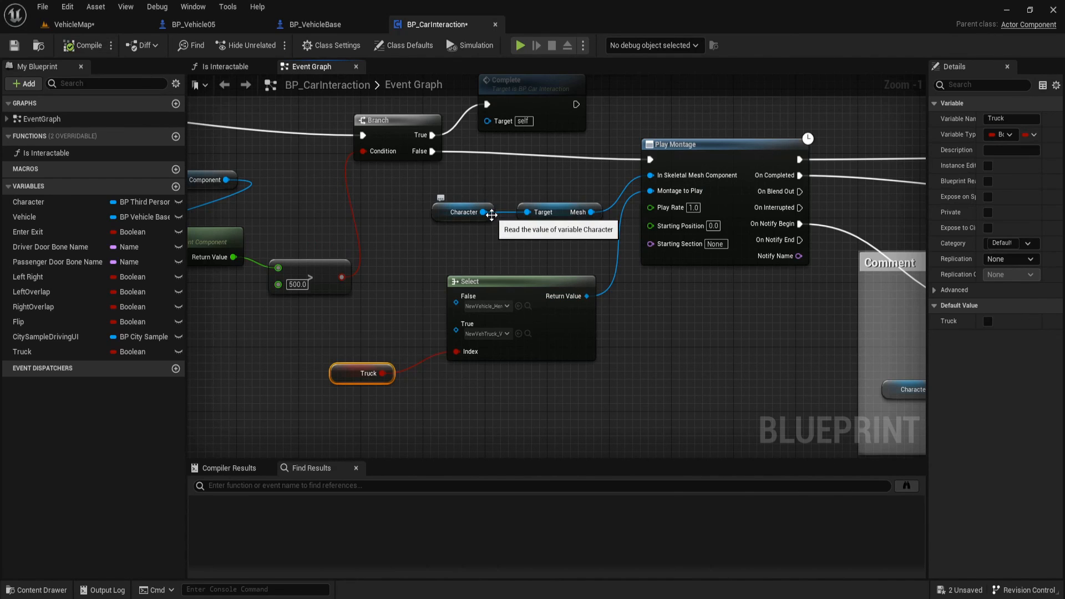
{"action": "key", "text": "ctrl+space"}
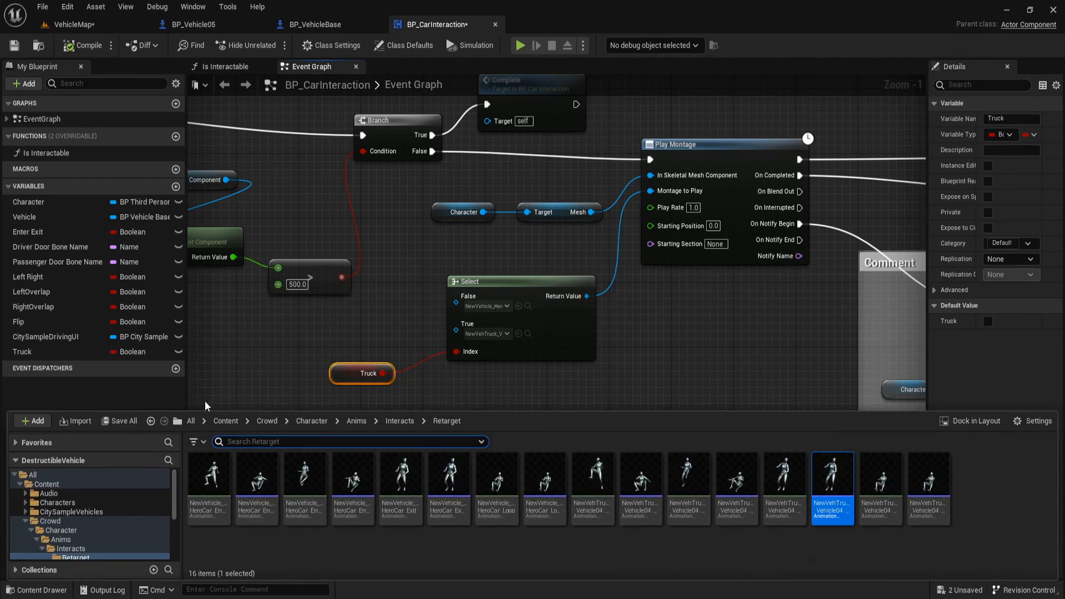
{"action": "left_click", "coordinate": [120, 421]}
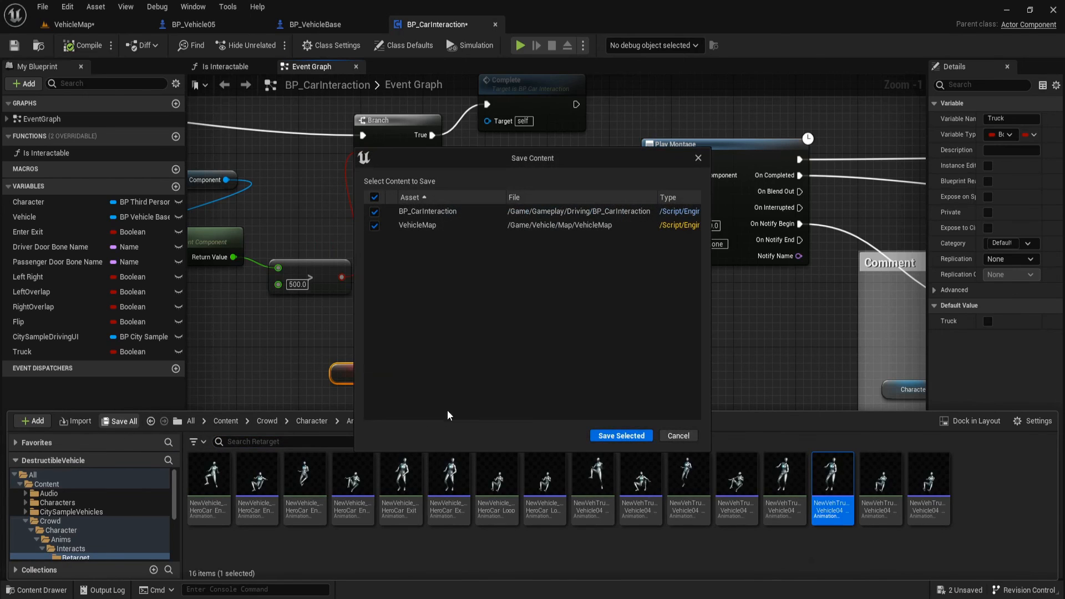
{"action": "left_click", "coordinate": [602, 438]}
{"action": "left_click", "coordinate": [593, 334]}
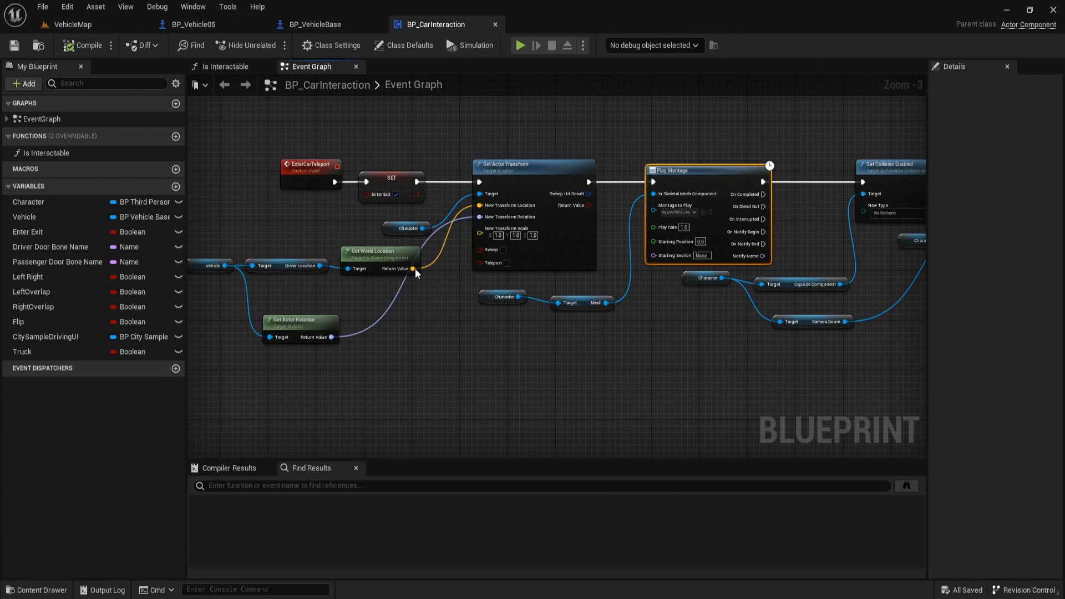
Copy the exit Select beside the EnterCarTeleport event's Play Montage and connect the Truck variable to its Index
{"action": "right_click_drag", "start_coordinate": [314, 210], "coordinate": [354, 239]}
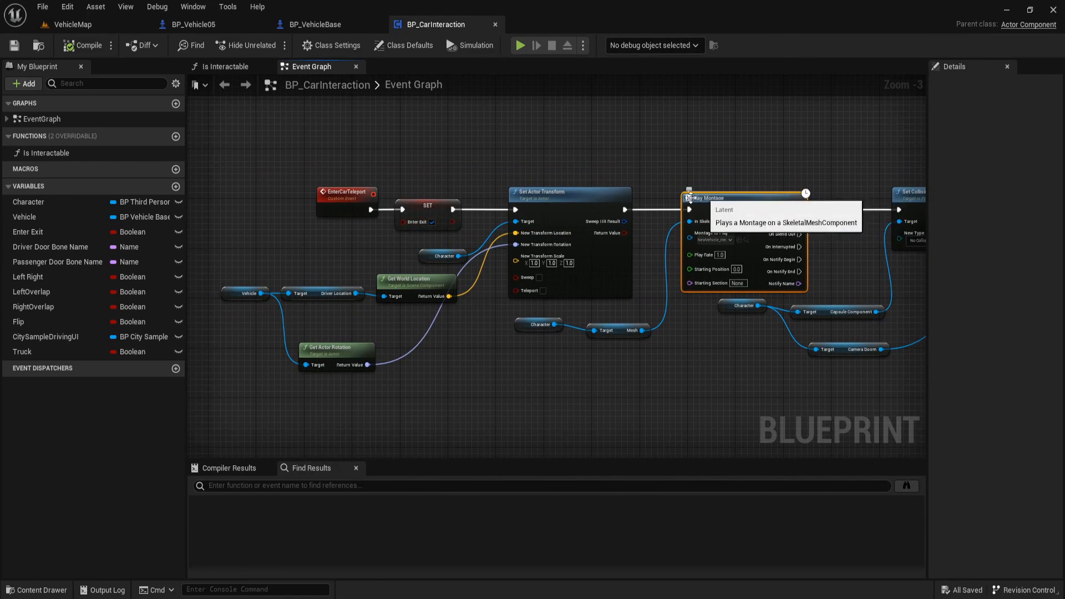
{"action": "right_click_drag", "start_coordinate": [673, 304], "coordinate": [652, 283]}
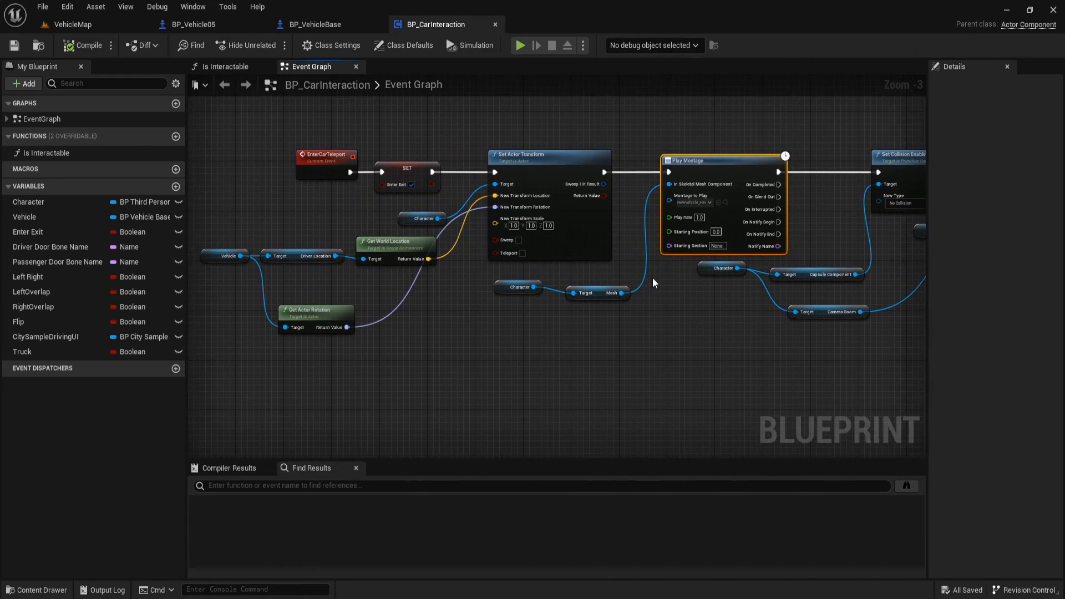
{"action": "scroll", "coordinate": [652, 283], "scroll_direction": "down", "scroll_amount": 6}
{"action": "right_click_drag", "start_coordinate": [407, 316], "coordinate": [698, 221]}
{"action": "scroll", "coordinate": [397, 219], "scroll_direction": "up", "scroll_amount": 2}
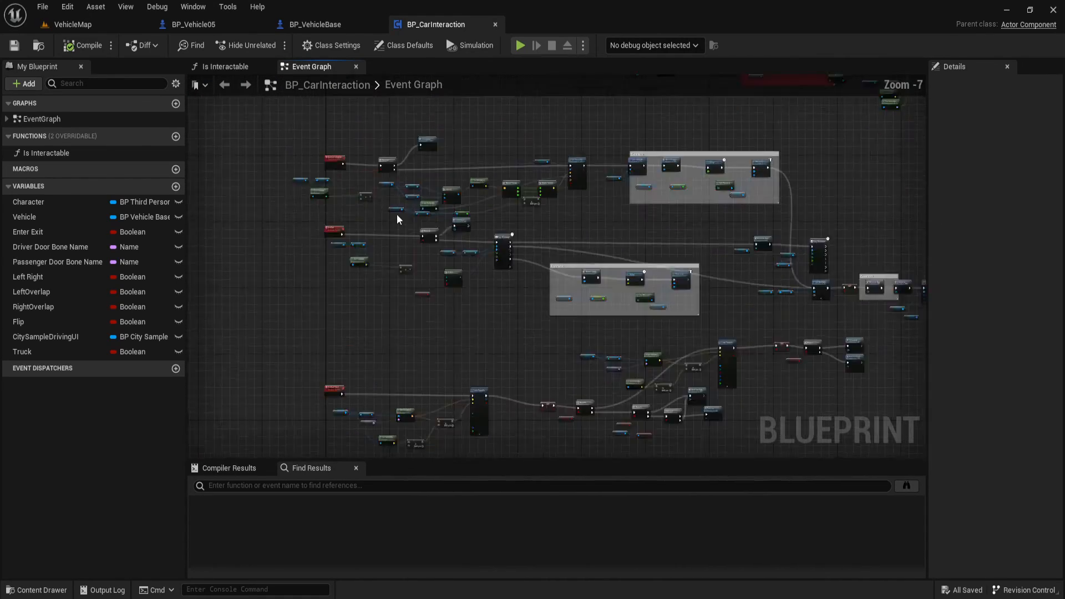
{"action": "scroll", "coordinate": [398, 219], "scroll_direction": "up", "scroll_amount": 4}
{"action": "right_click_drag", "start_coordinate": [614, 349], "coordinate": [587, 304]}
{"action": "left_click", "coordinate": [510, 308]}
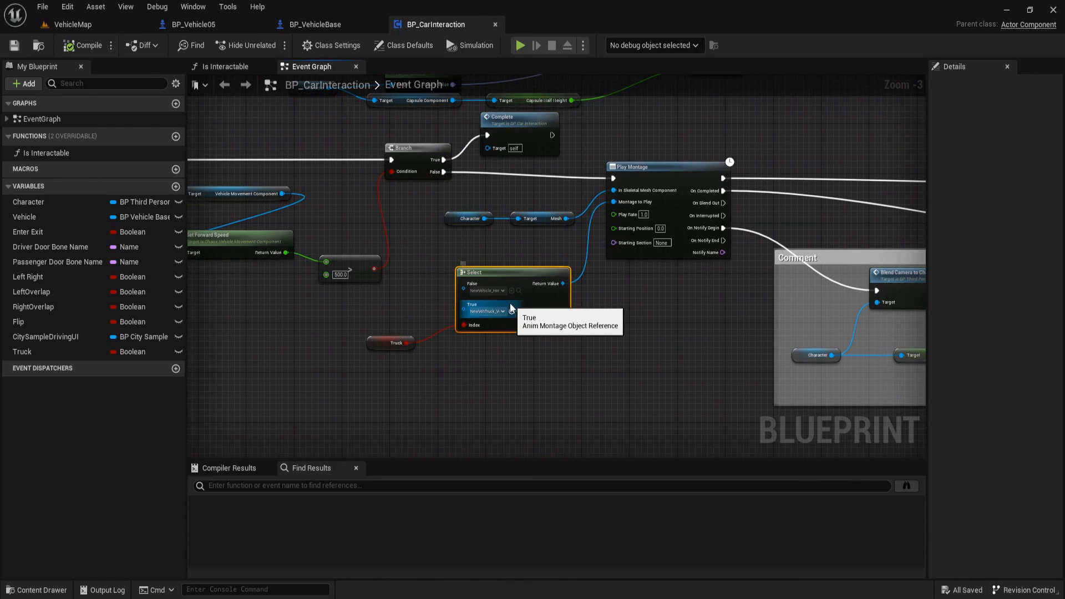
{"action": "scroll", "coordinate": [418, 230], "scroll_direction": "down", "scroll_amount": 8}
{"action": "scroll", "coordinate": [626, 194], "scroll_direction": "up", "scroll_amount": 3}
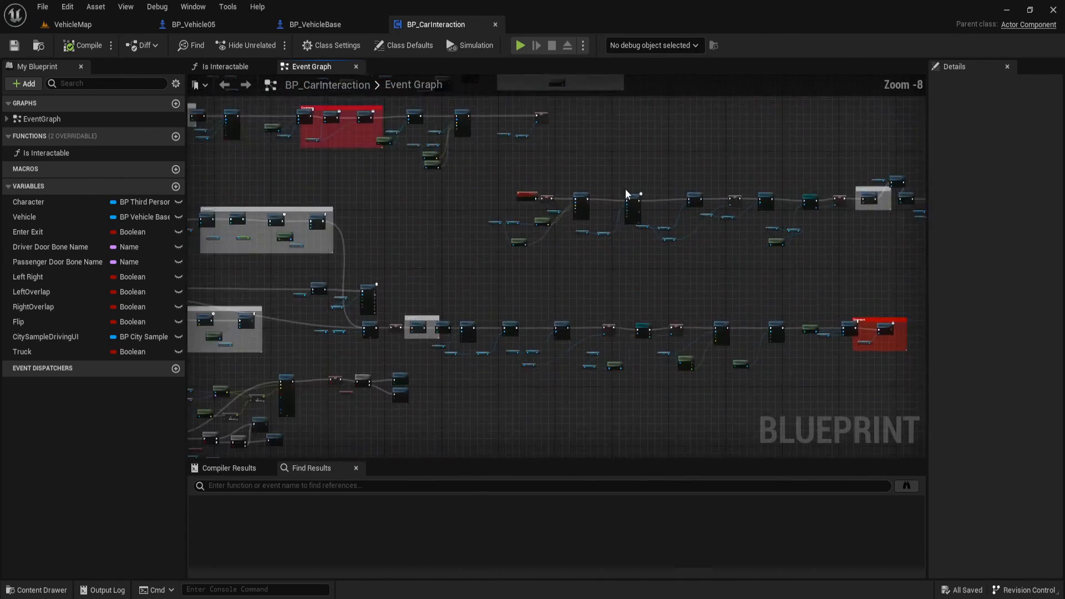
{"action": "scroll", "coordinate": [626, 195], "scroll_direction": "up", "scroll_amount": 6}
{"action": "key", "text": "ctrl+v"}
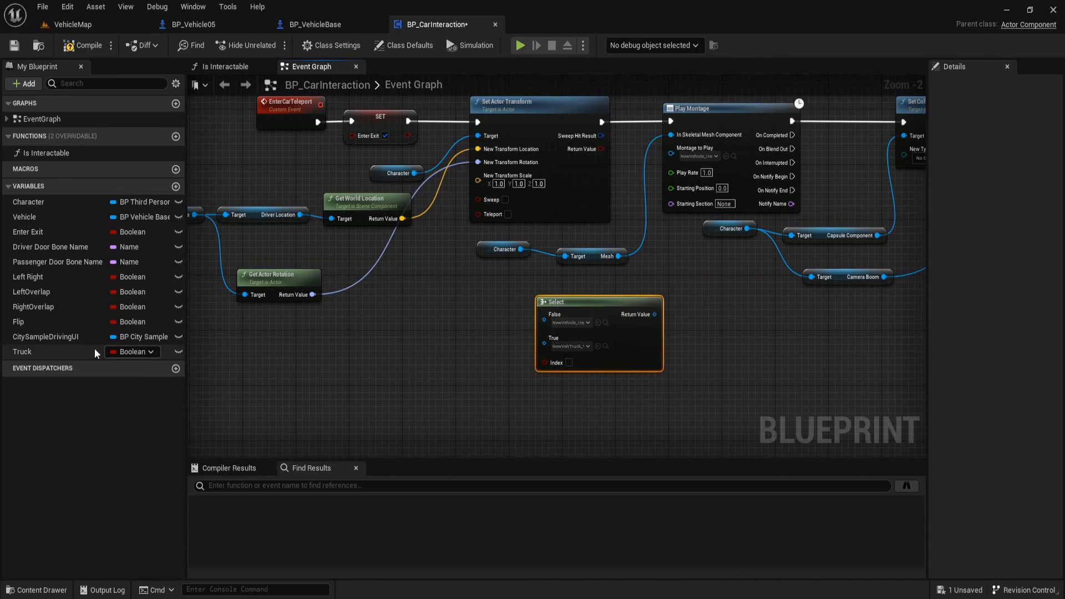
{"action": "left_click_drag", "start_coordinate": [97, 353], "coordinate": [555, 363]}
{"action": "left_click", "coordinate": [469, 381]}
Set the EnterCarTeleport Select's False option to NewVehicle_HeroCar_Loop_Montage and its True option to NewVehTruck_Vehicle04_Loop_Montage
{"action": "scroll", "coordinate": [730, 316], "scroll_direction": "up", "scroll_amount": 2}
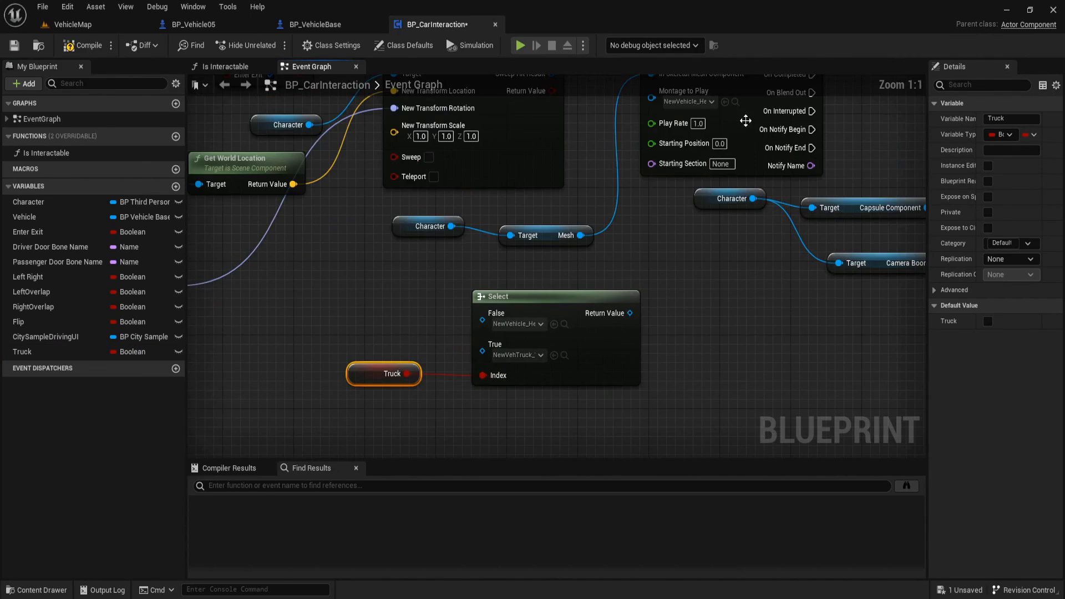
{"action": "left_click", "coordinate": [735, 102]}
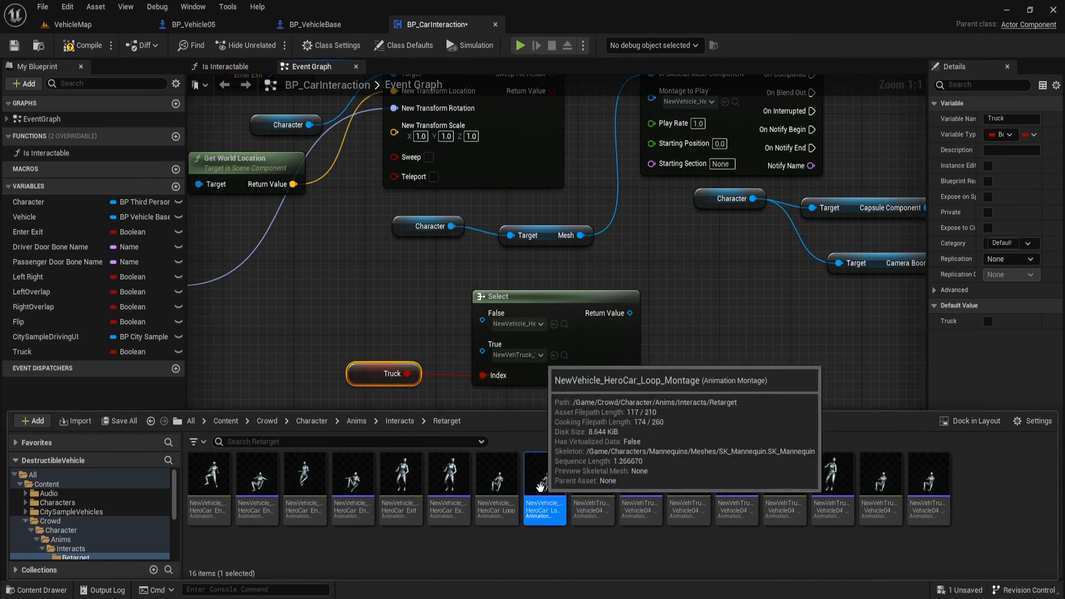
{"action": "left_click", "coordinate": [553, 324]}
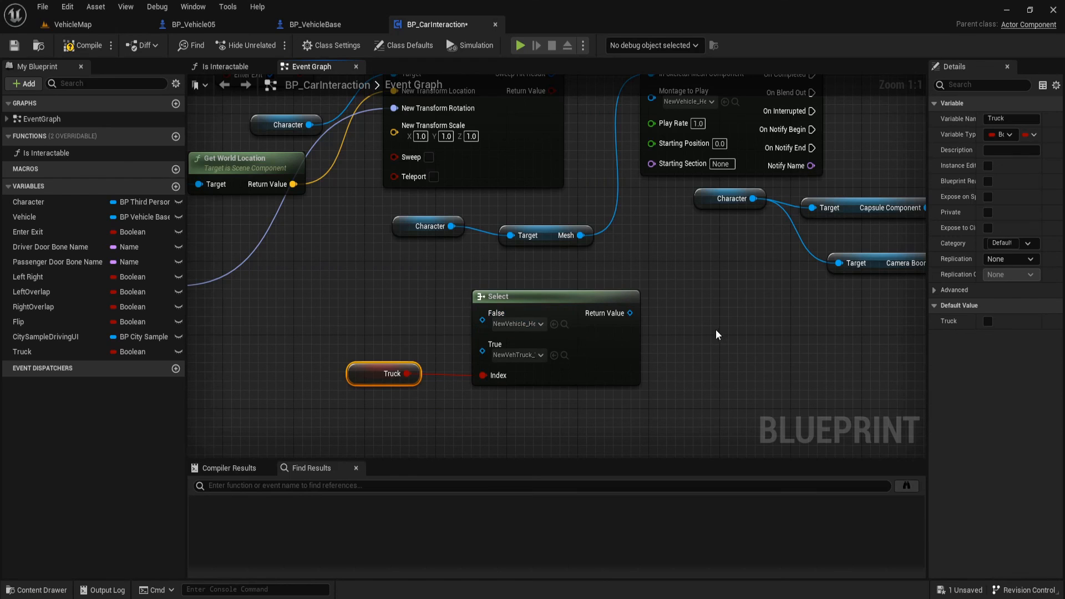
{"action": "left_click", "coordinate": [731, 317]}
{"action": "key", "text": "ctrl+space"}
{"action": "left_click", "coordinate": [914, 488]}
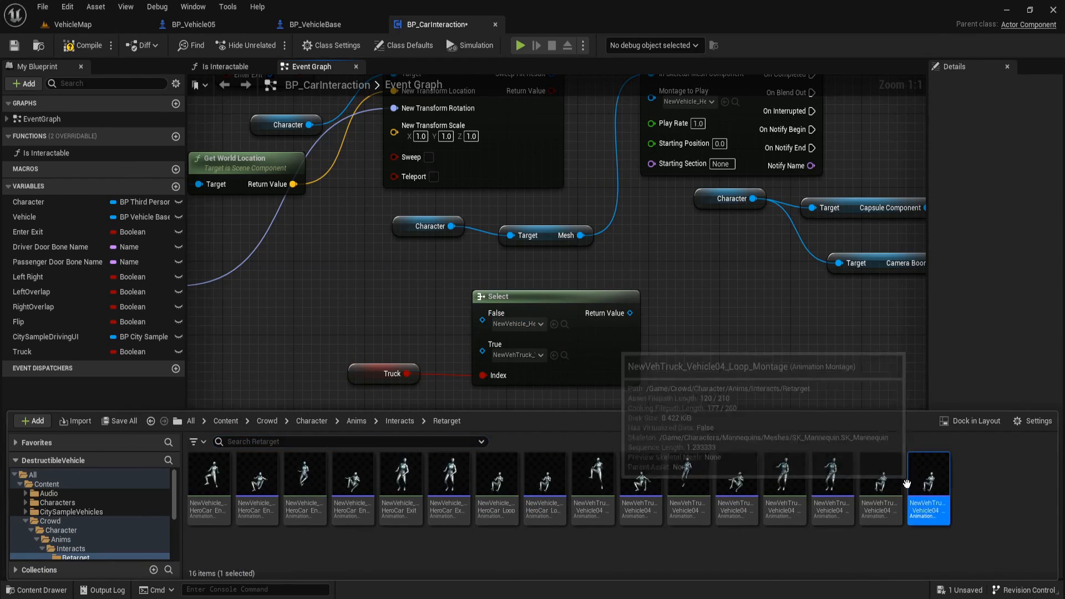
{"action": "left_click", "coordinate": [555, 356]}
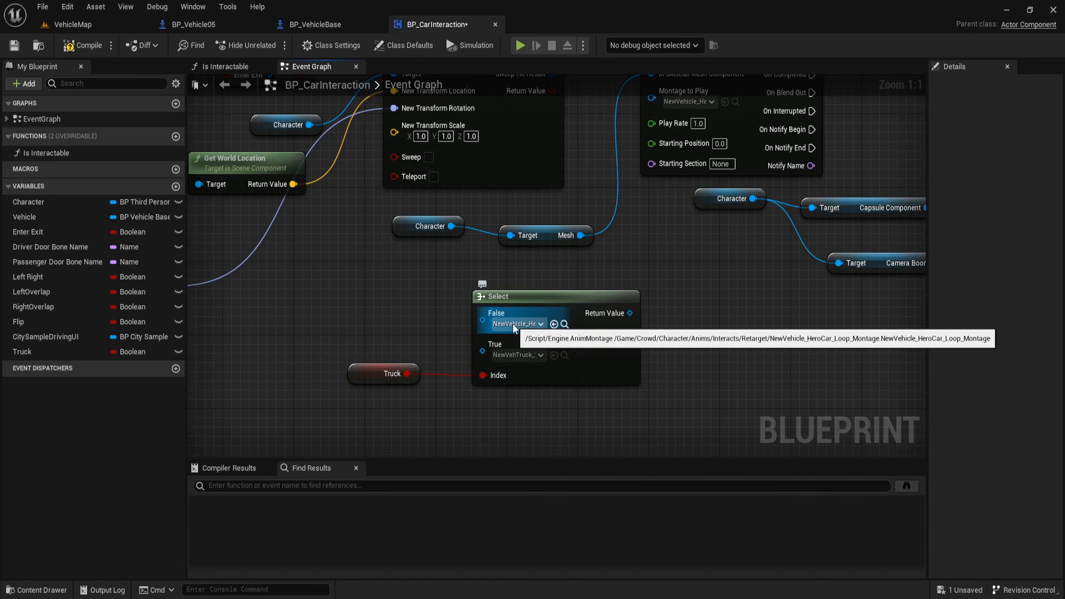
Connect the loop Select's return value to Montage to Play on EnterCarTeleport's Play Montage and compile the blueprint
{"action": "right_click_drag", "start_coordinate": [725, 309], "coordinate": [594, 405]}
{"action": "left_click_drag", "start_coordinate": [509, 407], "coordinate": [541, 191]}
{"action": "scroll", "coordinate": [543, 193], "scroll_direction": "down", "scroll_amount": 1}
{"action": "scroll", "coordinate": [543, 193], "scroll_direction": "down", "scroll_amount": 4}
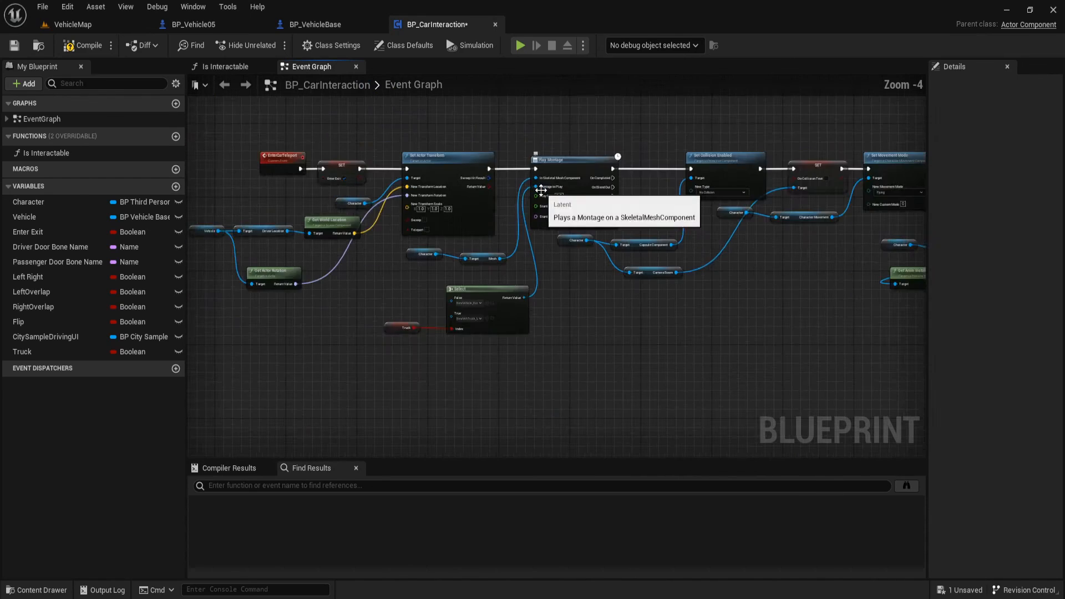
{"action": "left_click", "coordinate": [78, 48]}
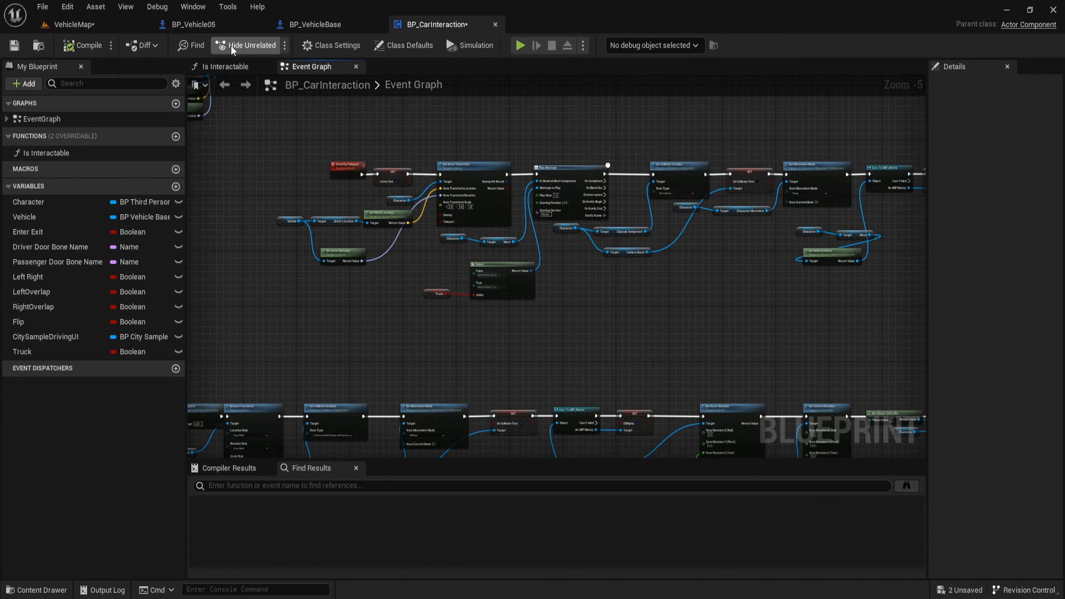
In BP_Vehicle05's Event Graph, add a BP Car Interaction reference and a Set Truck node targeting it, with Truck enabled
{"action": "left_click", "coordinate": [216, 25]}
{"action": "scroll", "coordinate": [497, 252], "scroll_direction": "down", "scroll_amount": 2}
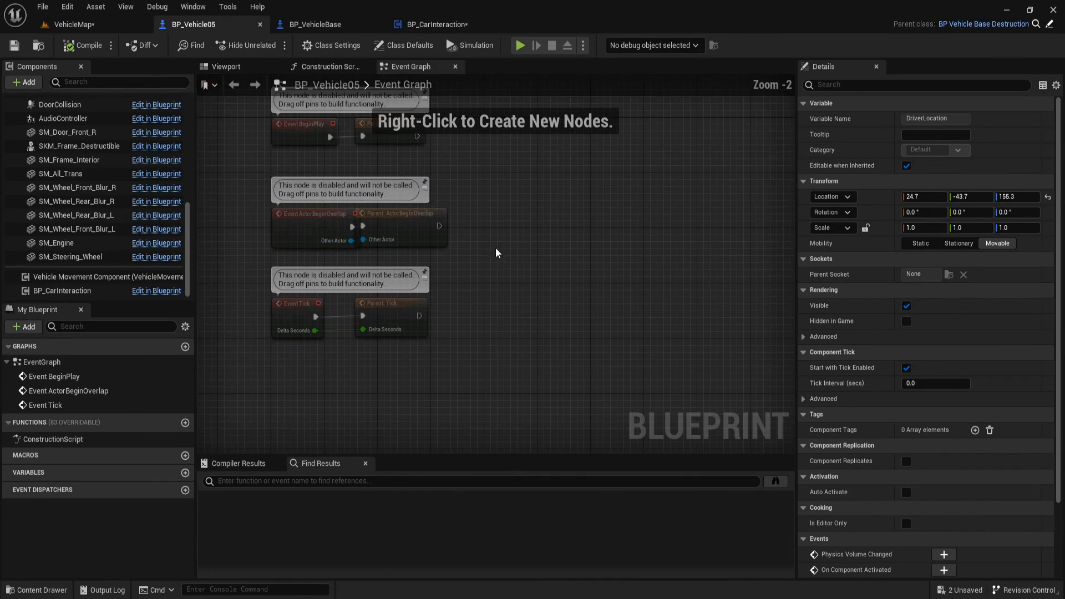
{"action": "scroll", "coordinate": [410, 213], "scroll_direction": "up", "scroll_amount": 2}
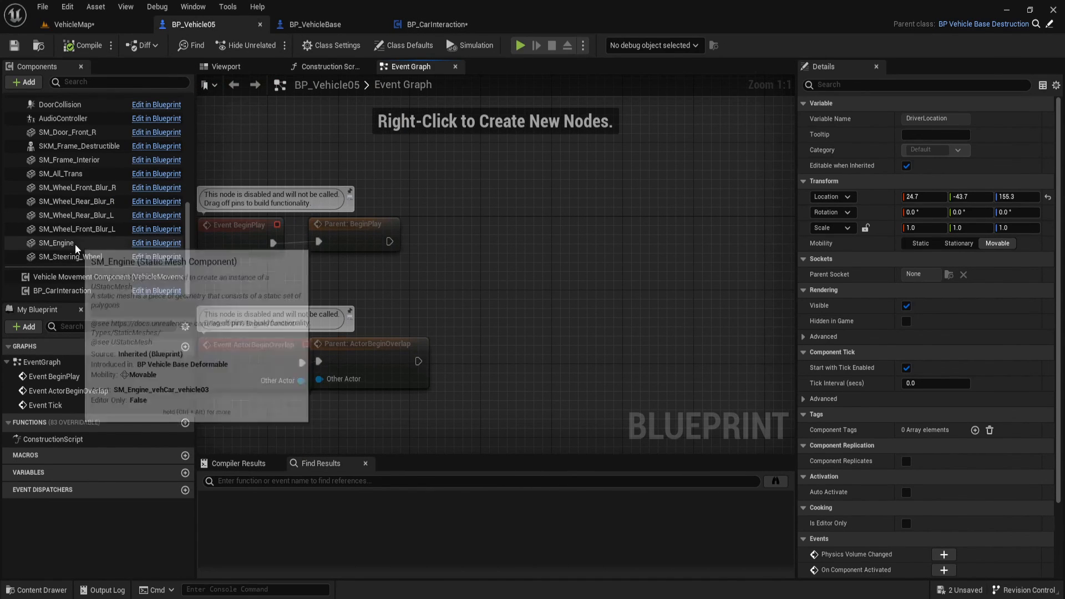
{"action": "left_click_drag", "start_coordinate": [72, 291], "coordinate": [438, 281]}
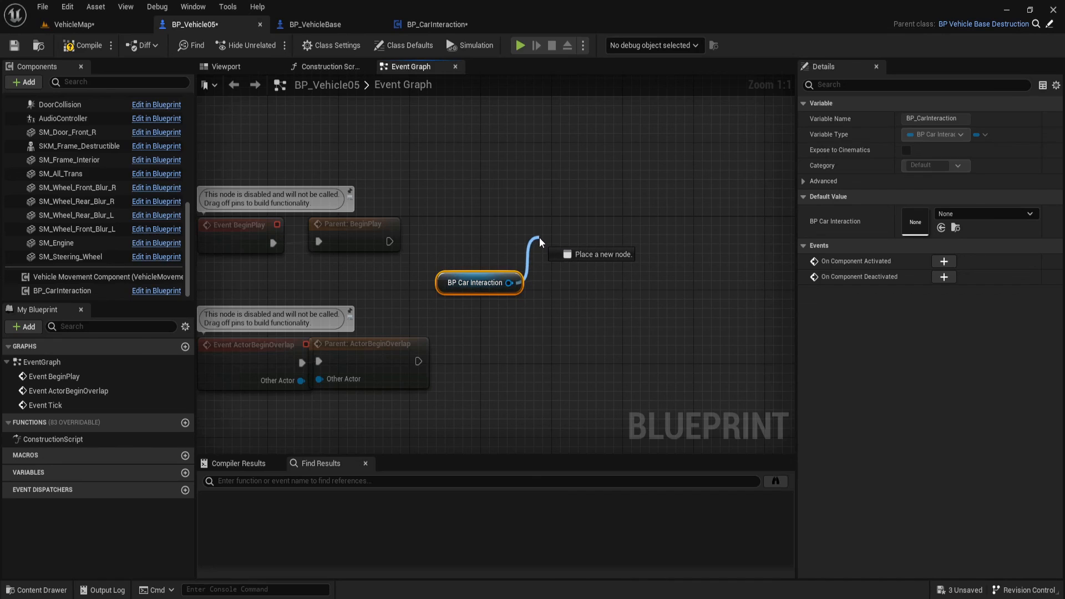
{"action": "left_click_drag", "start_coordinate": [539, 237], "coordinate": [539, 237]}
{"action": "type", "text": "set"}
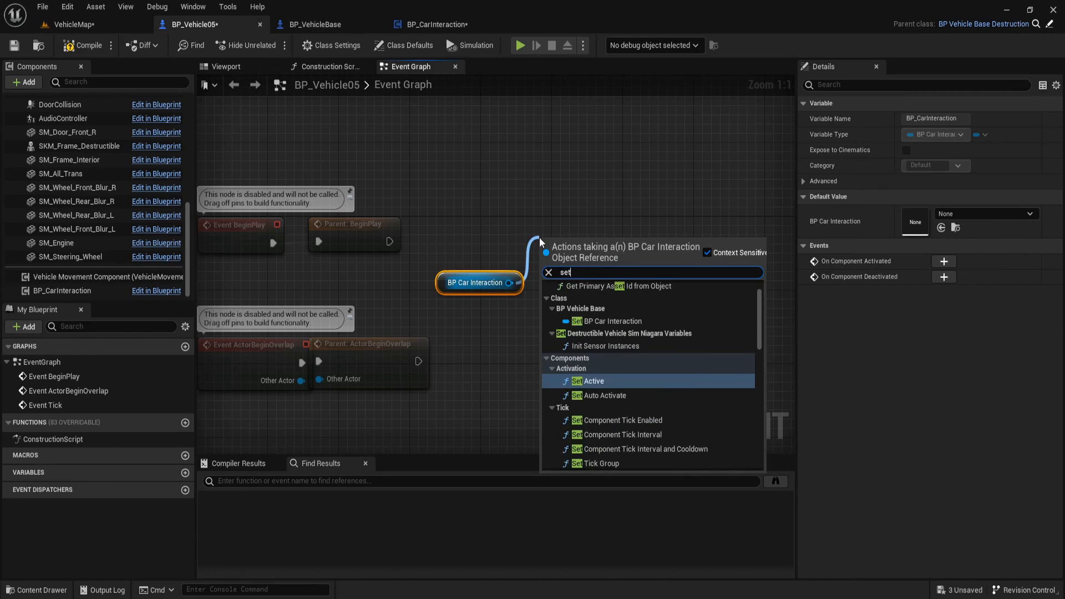
{"action": "type", "text": " truck"}
{"action": "key", "text": "Return"}
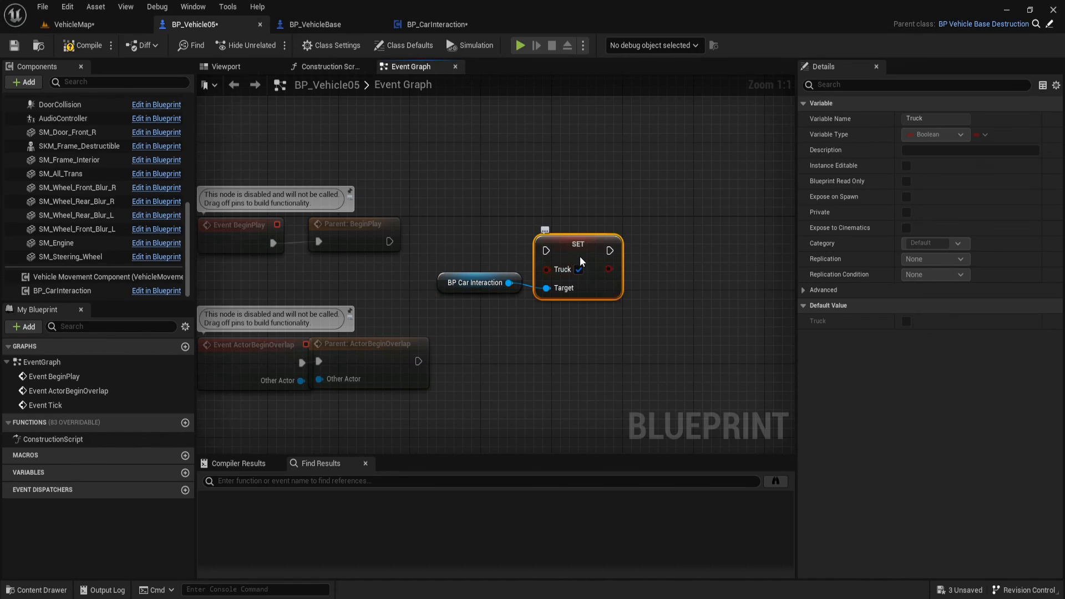
Align the Set Truck node and connect it after Parent: BeginPlay, and check the vehicle model in the viewport
{"action": "left_click_drag", "start_coordinate": [581, 261], "coordinate": [580, 251]}
{"action": "left_click_drag", "start_coordinate": [518, 238], "coordinate": [548, 241]}
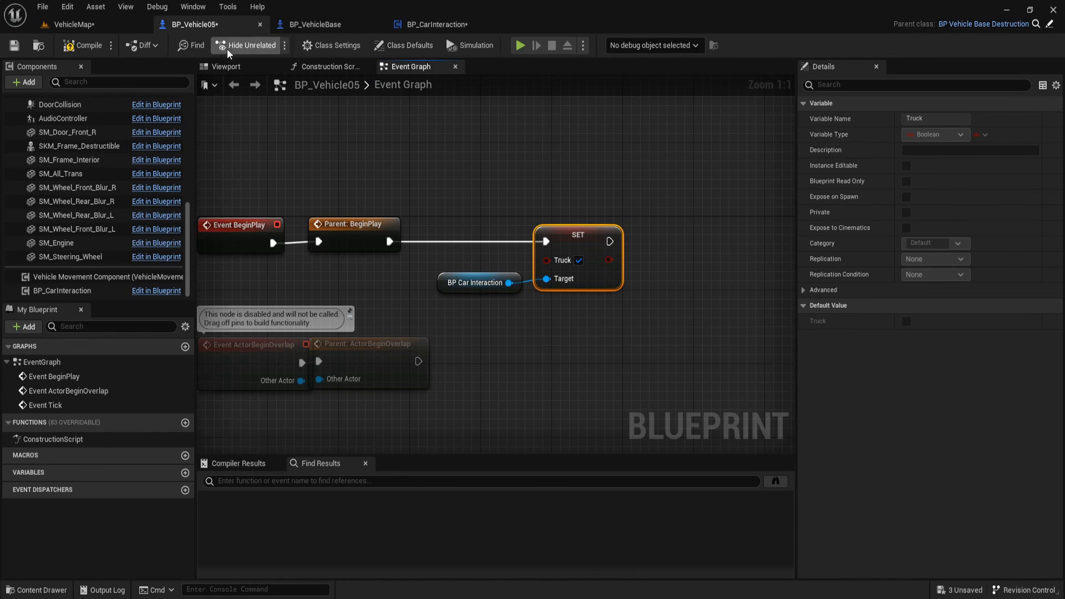
{"action": "left_click", "coordinate": [238, 66]}
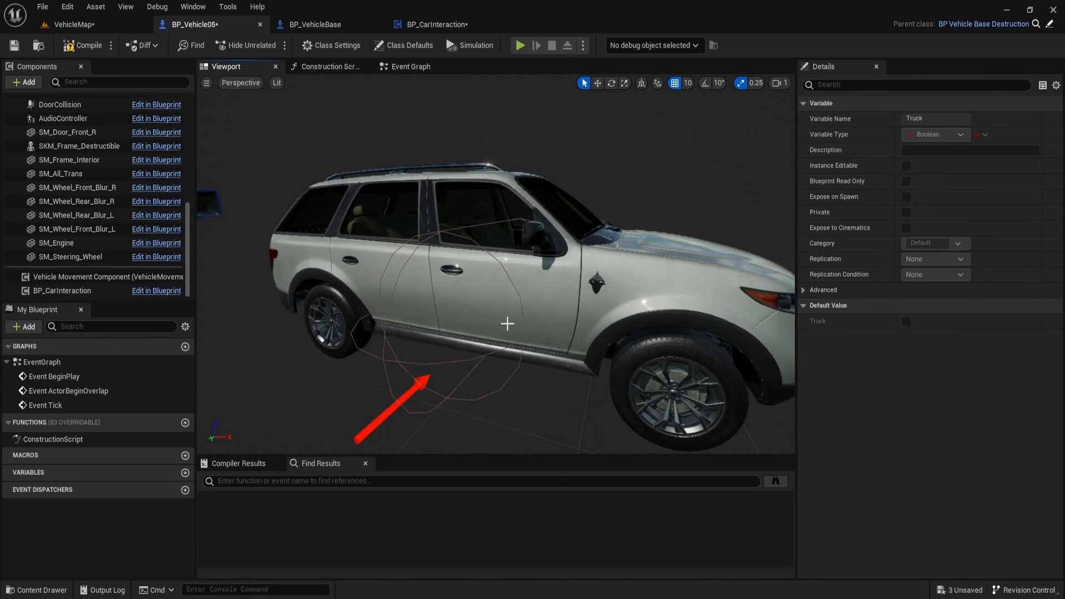
{"action": "left_click", "coordinate": [397, 66]}
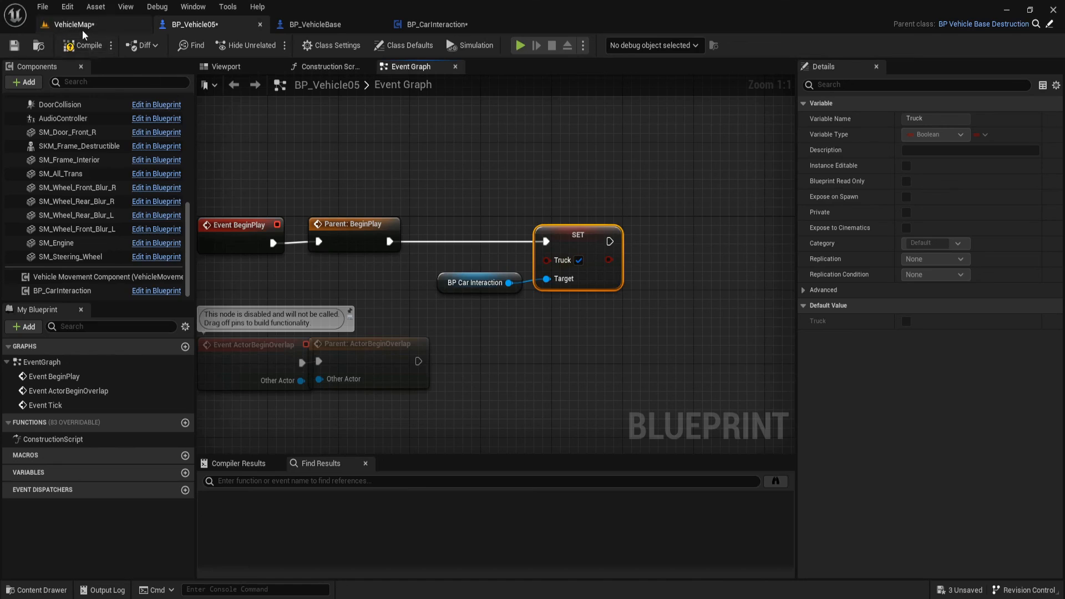
Play VehicleMap in the editor and have the character enter the SUV to test its enter animation
{"action": "left_click", "coordinate": [107, 23]}
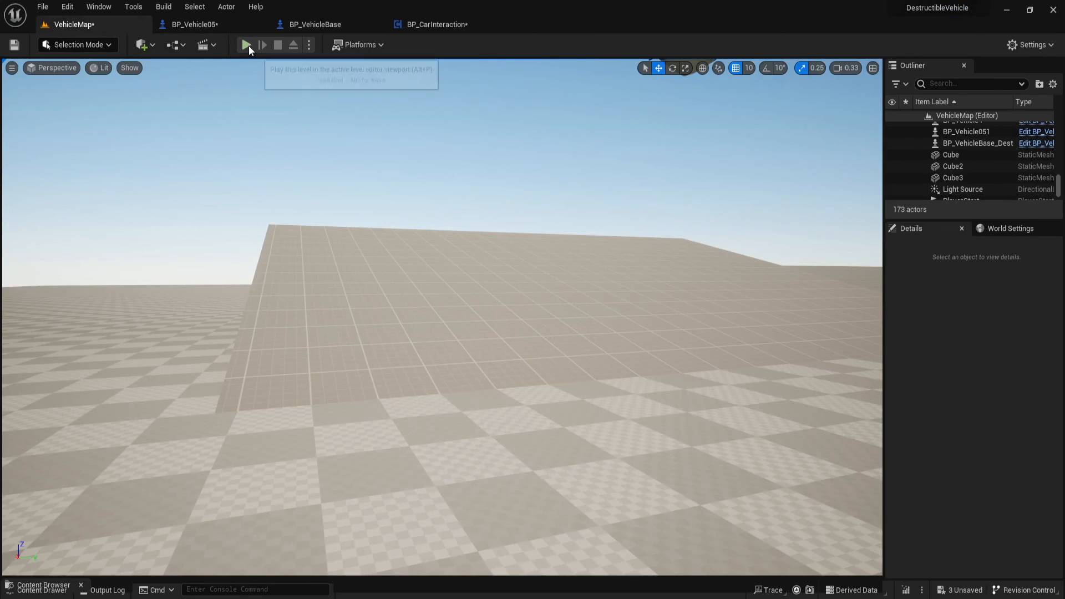
{"action": "left_click", "coordinate": [247, 45]}
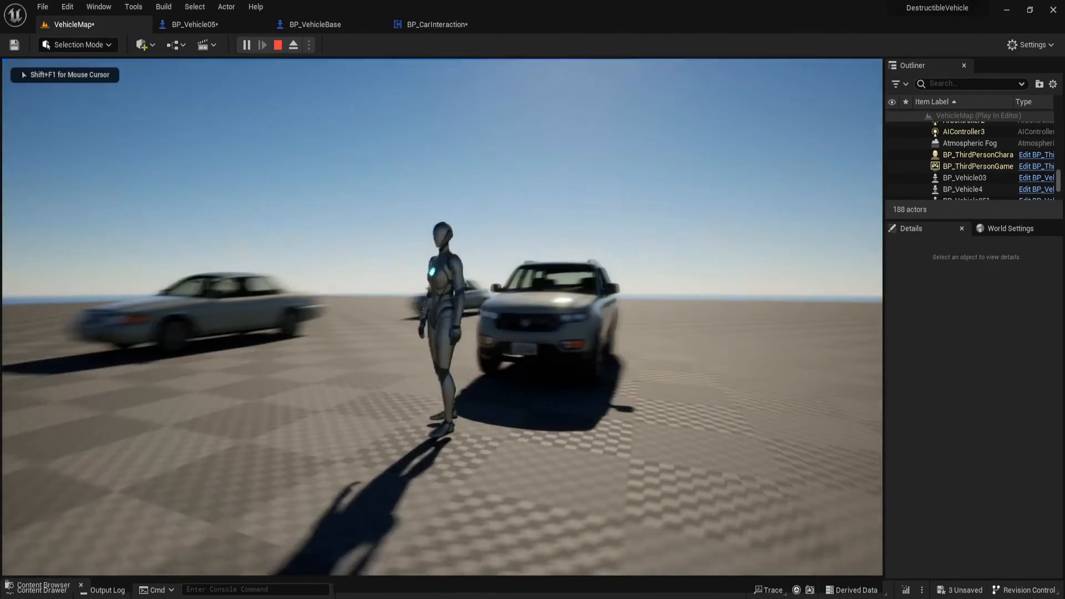
{"action": "key", "text": "w"}
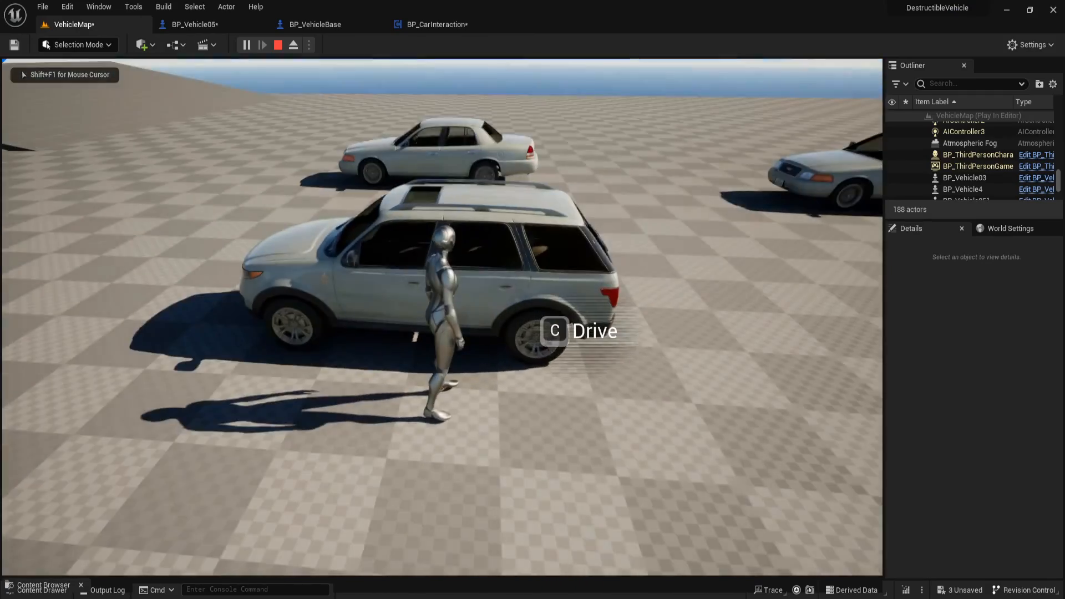
{"action": "key", "text": "c"}
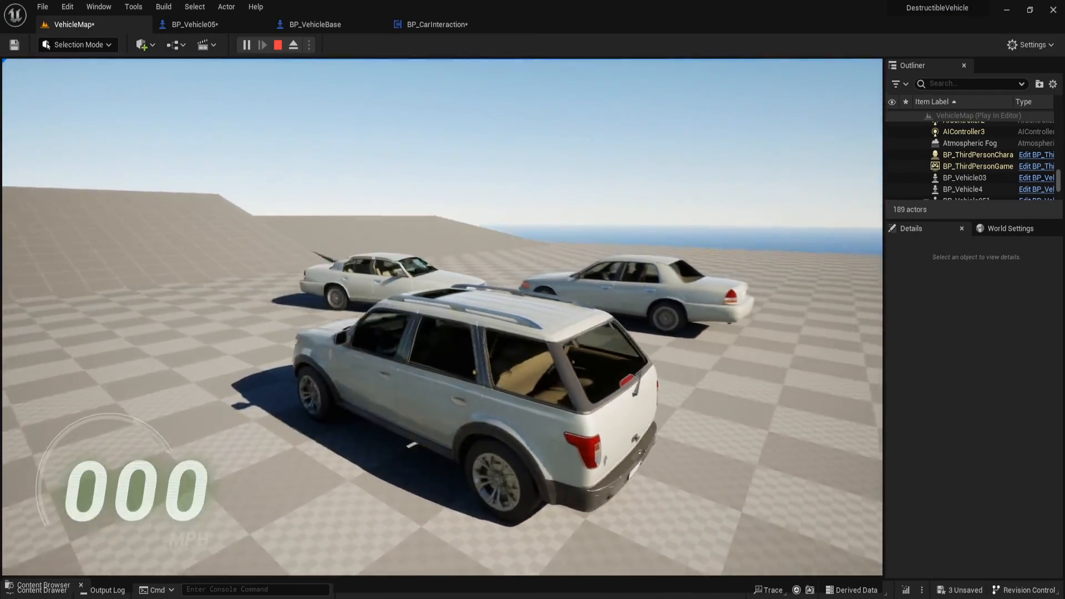
Test-drive the SUV with left and right turns around the level, brake it, and get the character out
{"action": "key", "text": "w"}
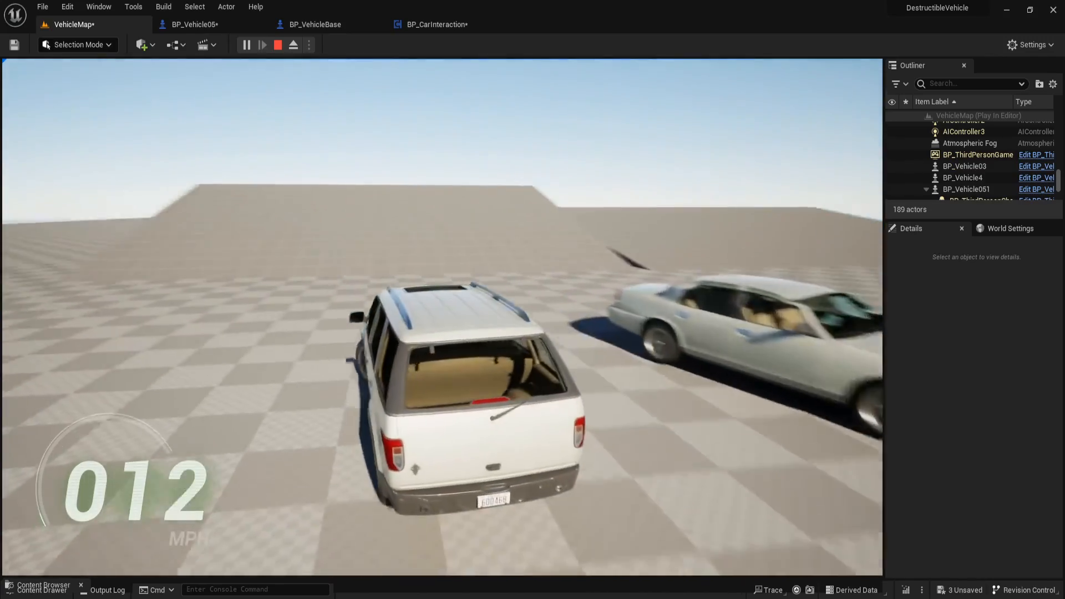
{"action": "key", "text": "a"}
{"action": "key", "text": "d"}
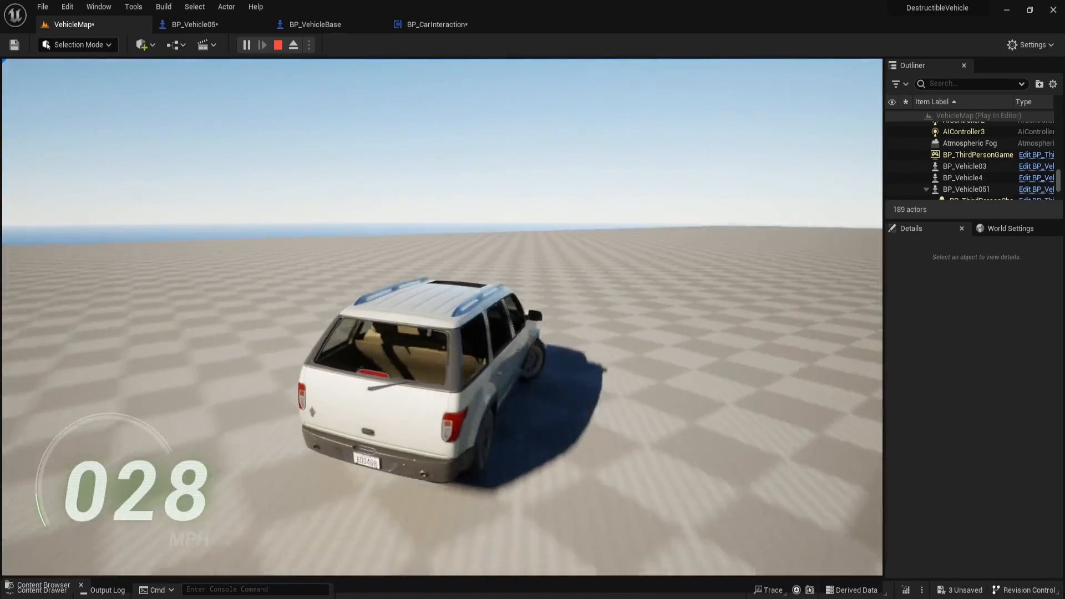
{"action": "key", "text": "a"}
{"action": "key", "text": "d"}
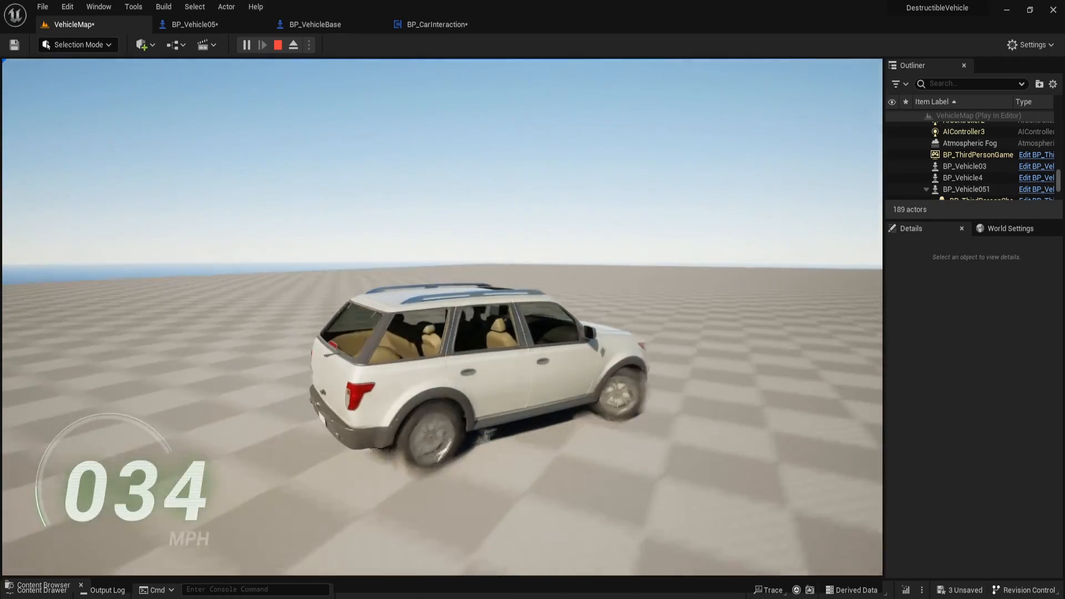
{"action": "key", "text": "a"}
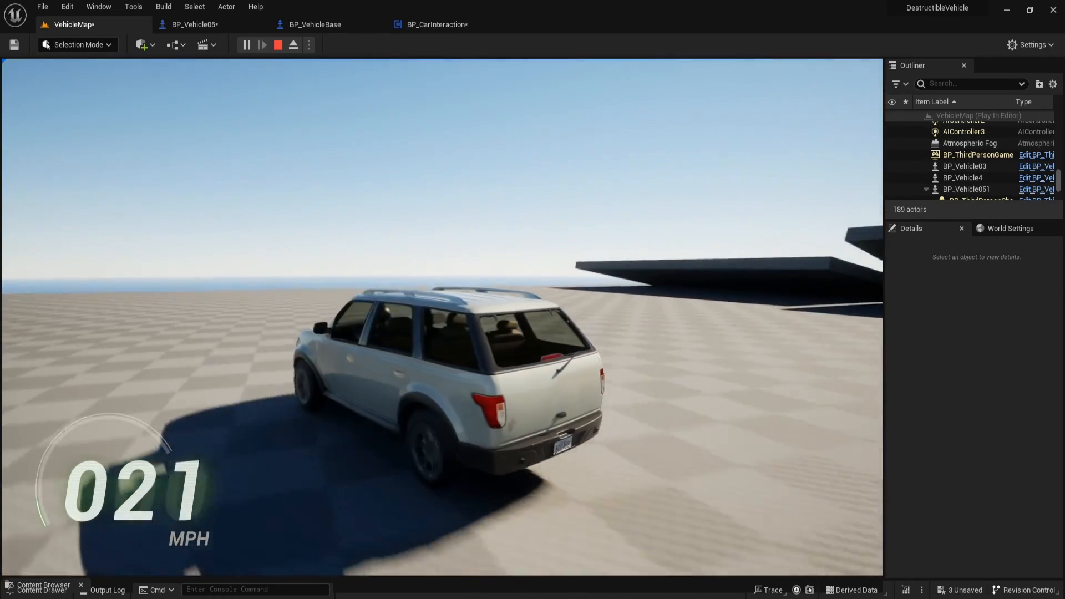
{"action": "key", "text": "s"}
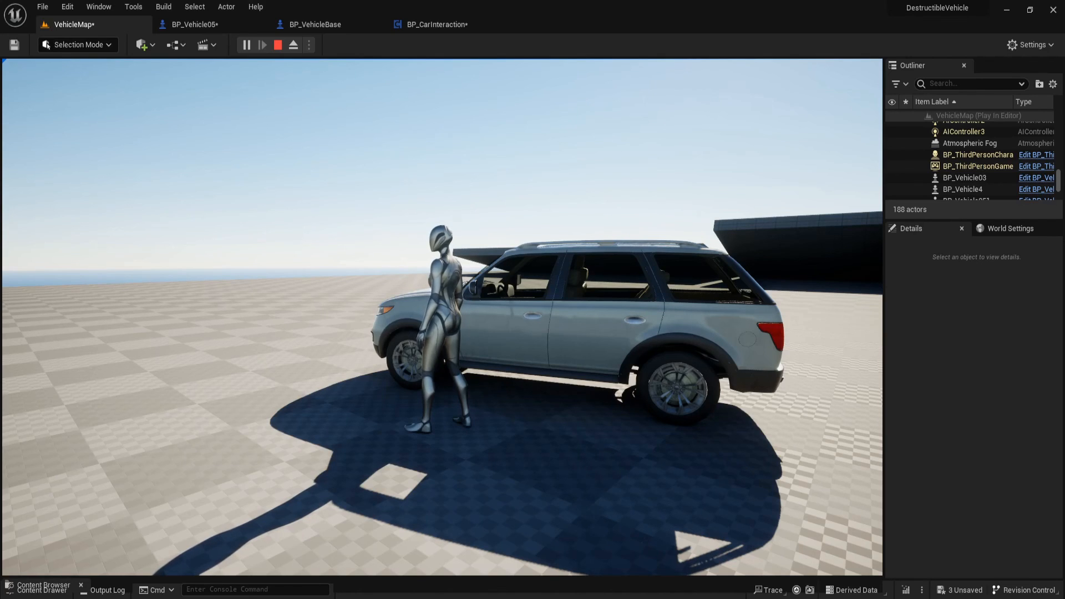
Re-enter the SUV, crash it into the parked sedans to test deformation, and end the play session
{"action": "key", "text": "w"}
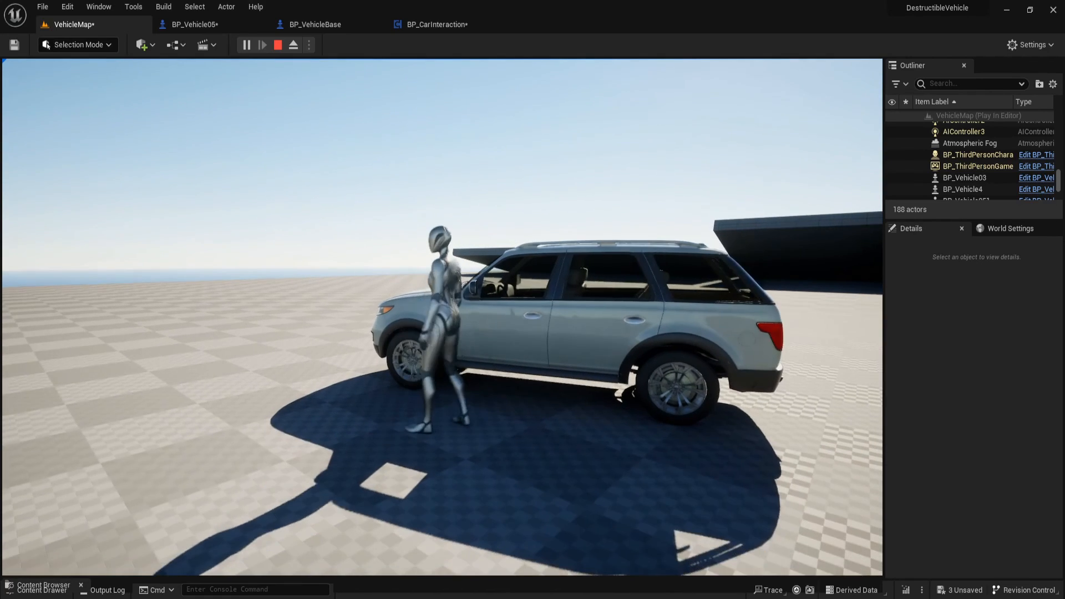
{"action": "key", "text": "c"}
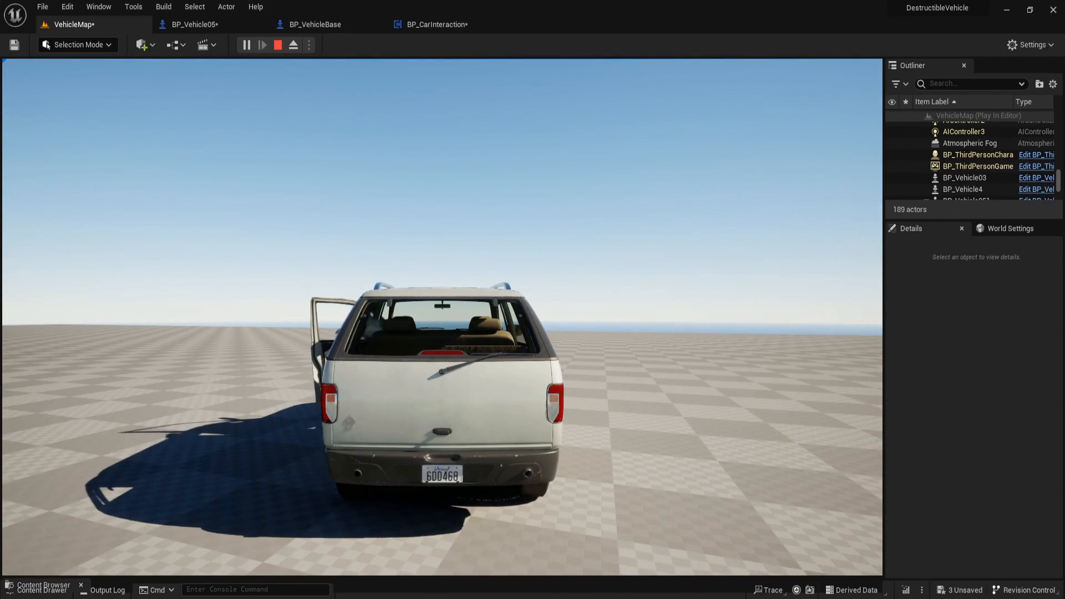
{"action": "key", "text": "w"}
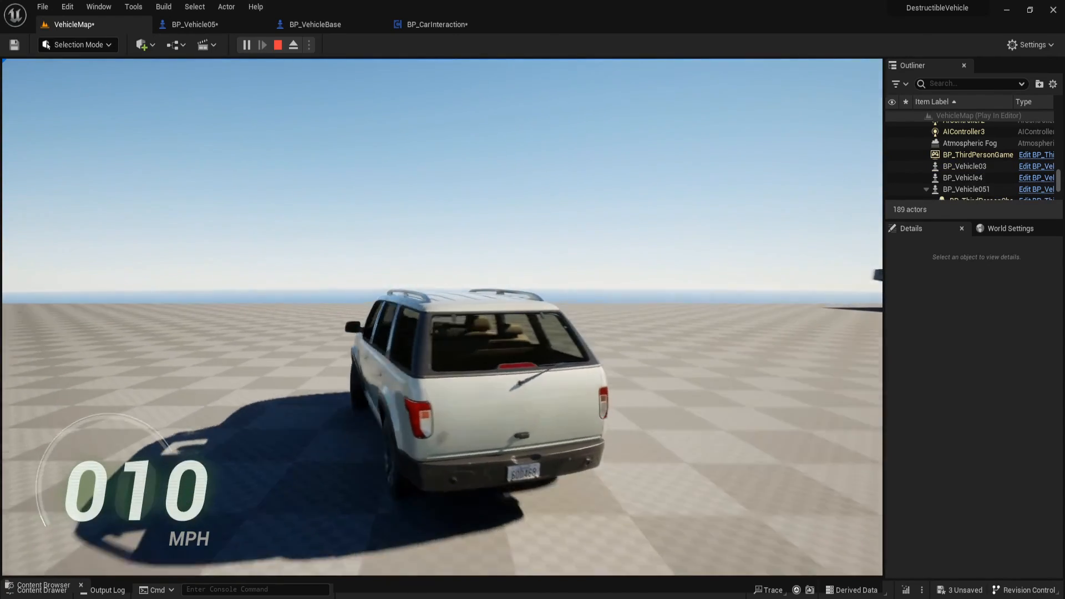
{"action": "key", "text": "d"}
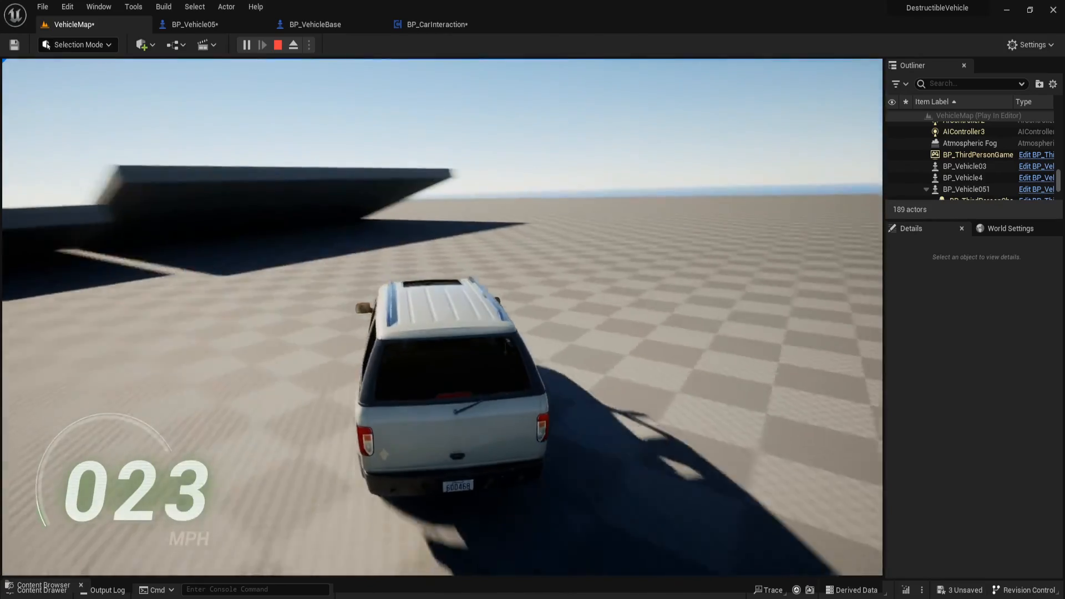
{"action": "key", "text": "a"}
{"action": "key", "text": "d"}
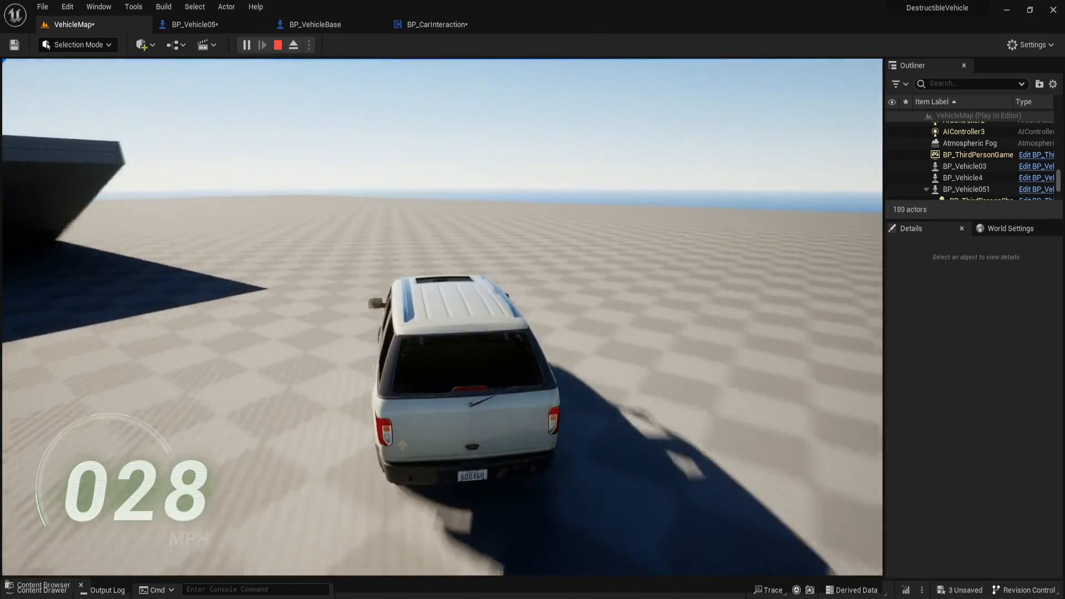
{"action": "key", "text": "a"}
{"action": "key", "text": "a"}
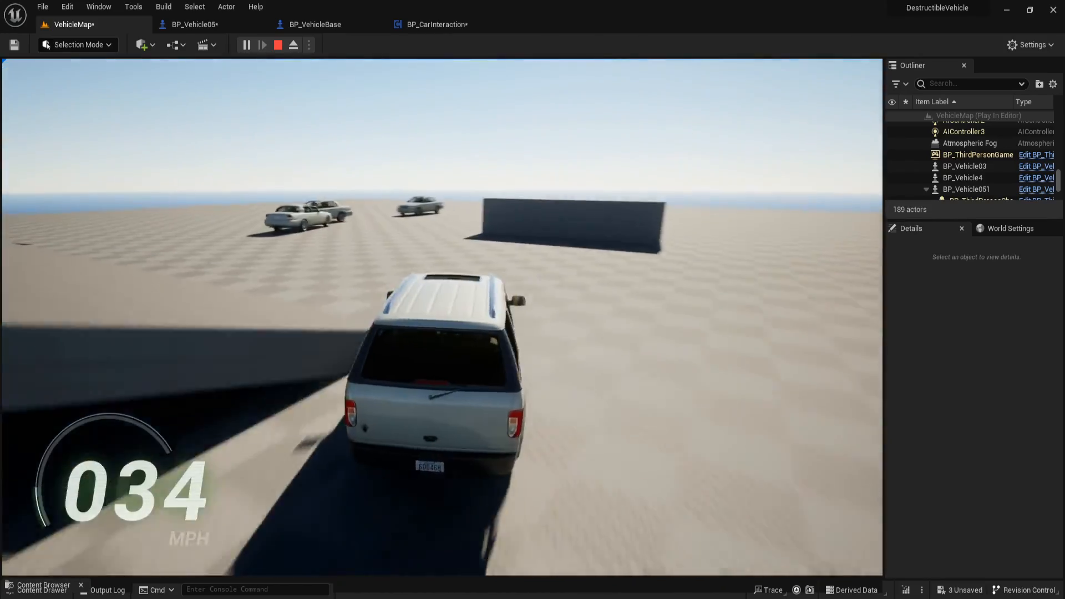
{"action": "key", "text": "a"}
{"action": "key", "text": "d"}
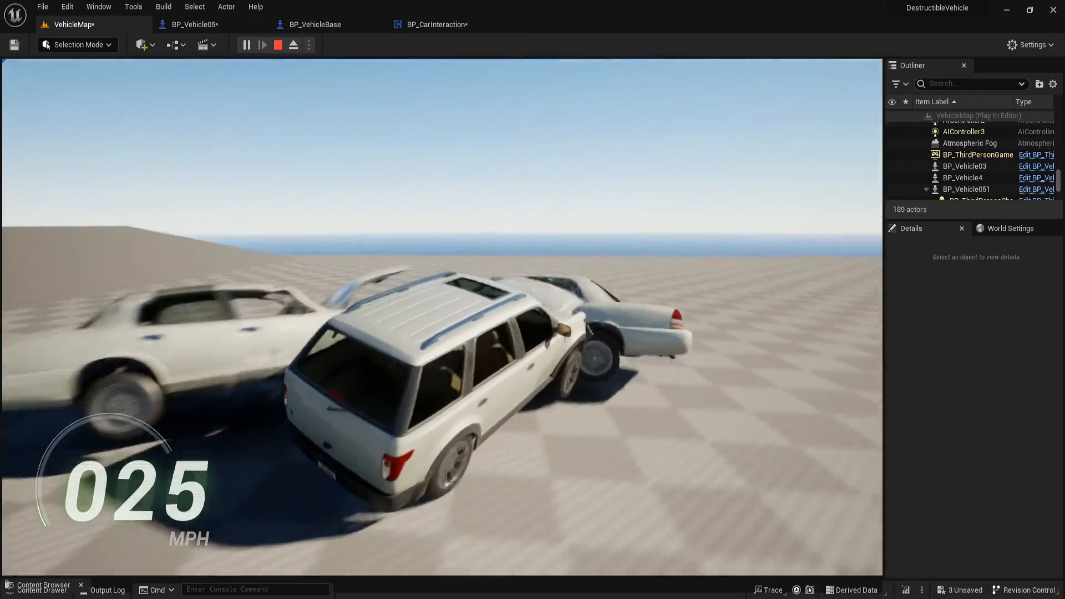
{"action": "key", "text": "w"}
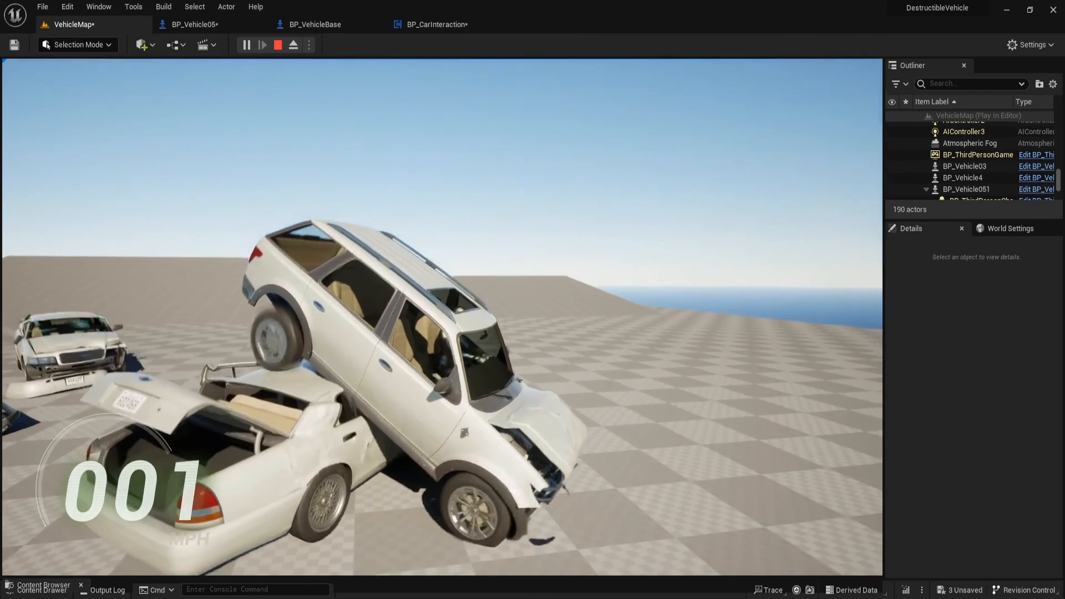
{"action": "key", "text": "Escape"}
Review BP_VehicleBase_Destruction in Vehicle's Blueprint folder, the vehCar_vehicle03 folder, and BP_Vehicle05 in the vehCar_vehicle05 folder
{"action": "key", "text": "ctrl+space"}
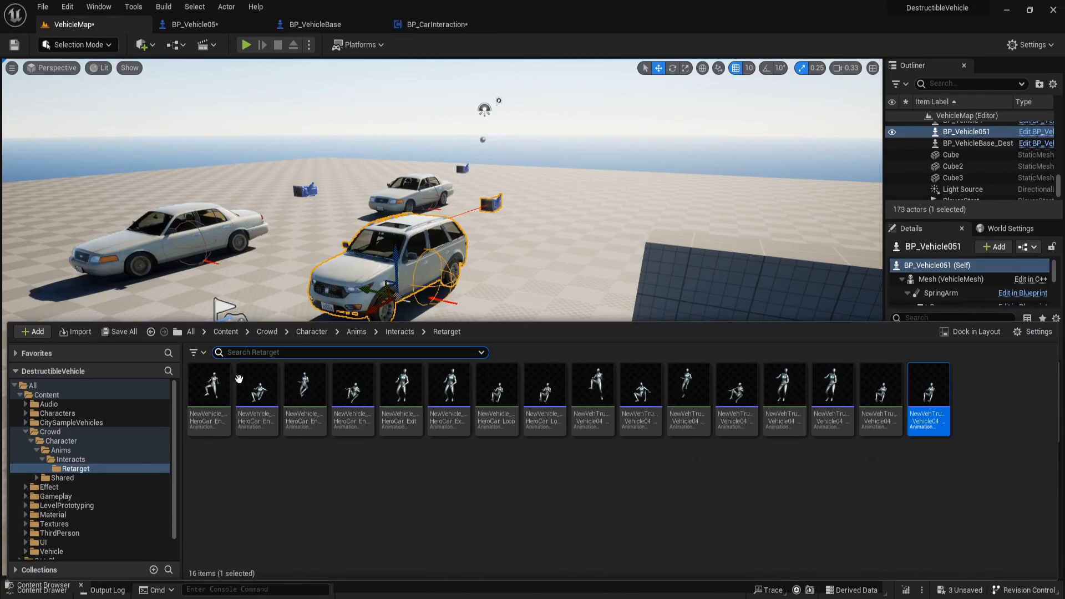
{"action": "left_click", "coordinate": [26, 432]}
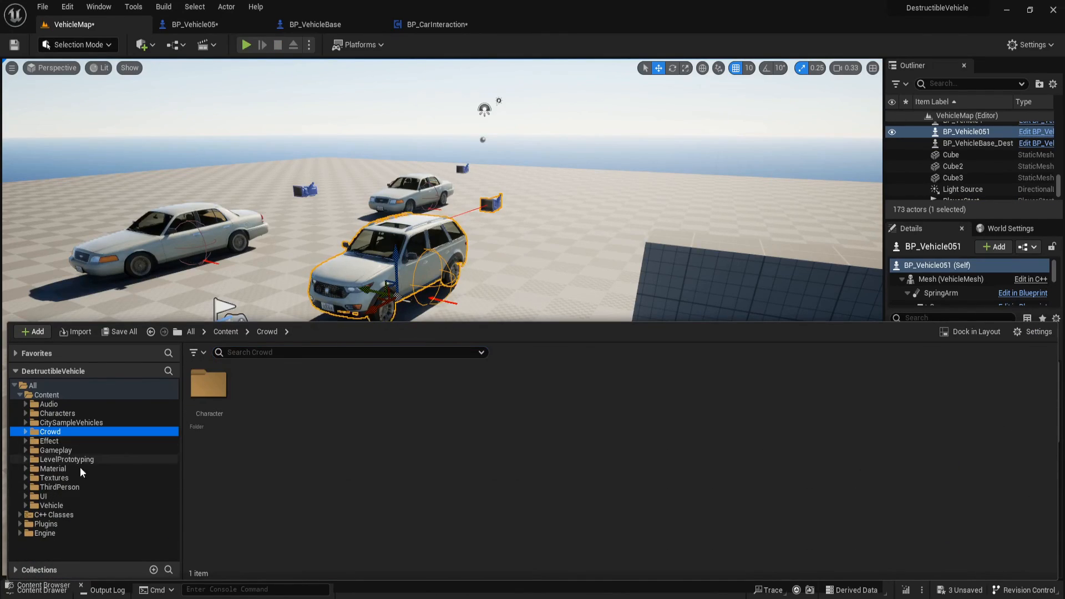
{"action": "left_click", "coordinate": [65, 506]}
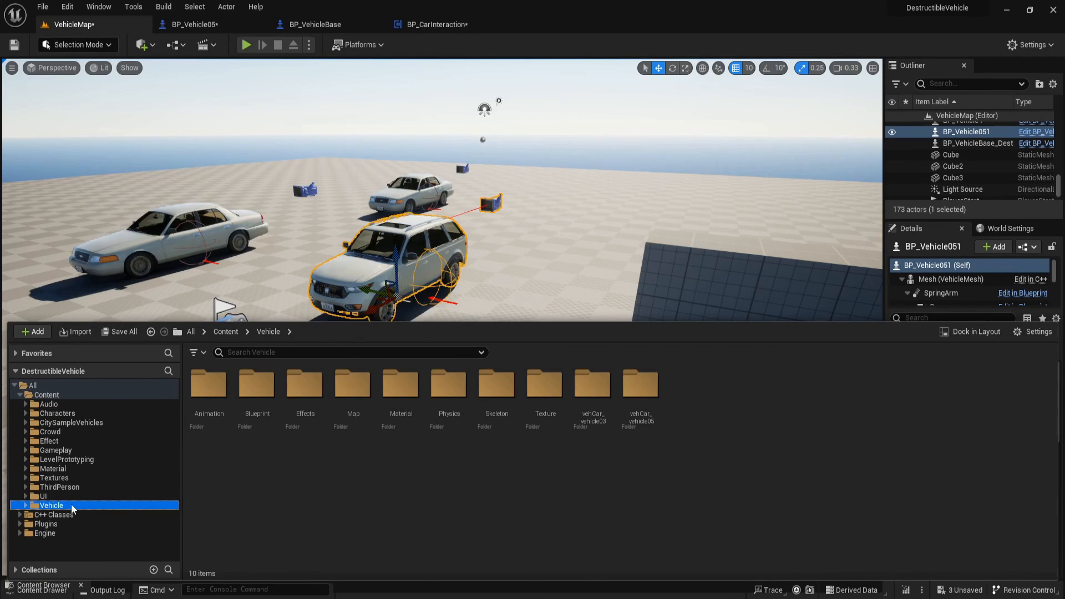
{"action": "double_click", "coordinate": [257, 391]}
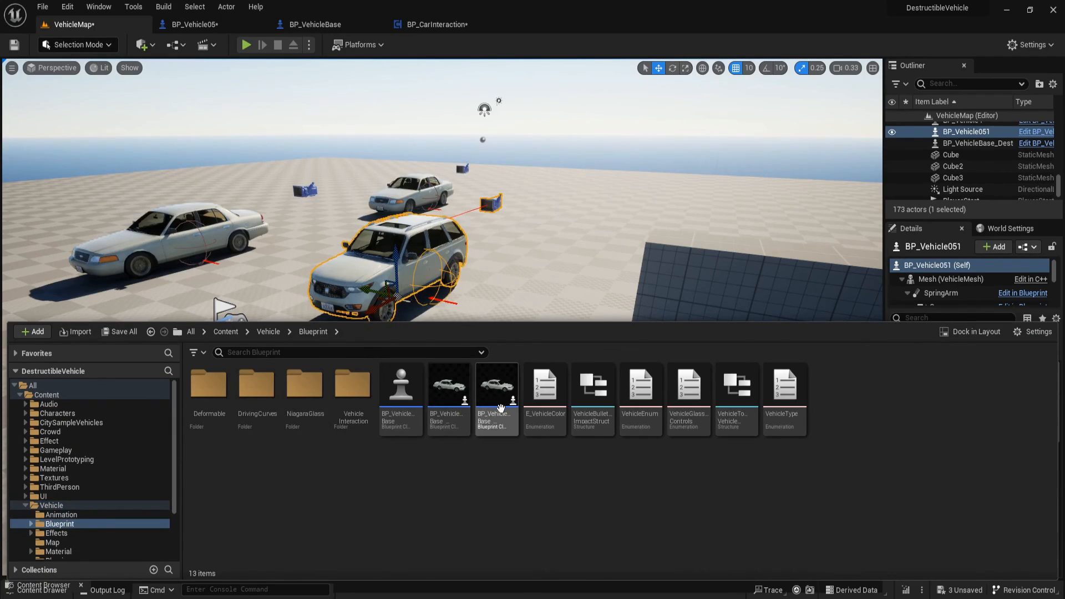
{"action": "scroll", "coordinate": [78, 478], "scroll_direction": "down", "scroll_amount": 3}
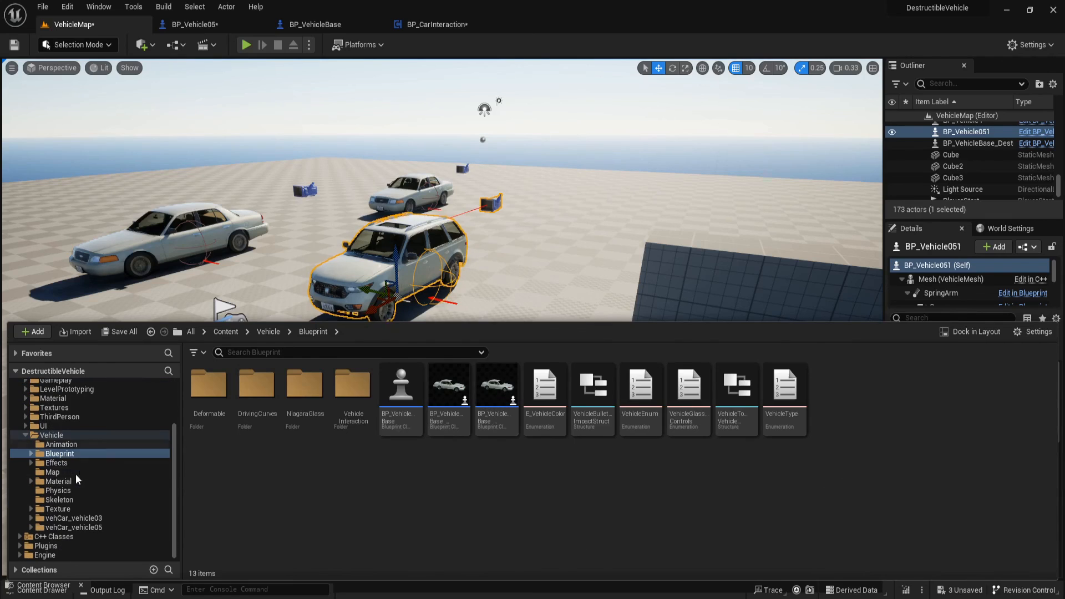
{"action": "left_click", "coordinate": [502, 398]}
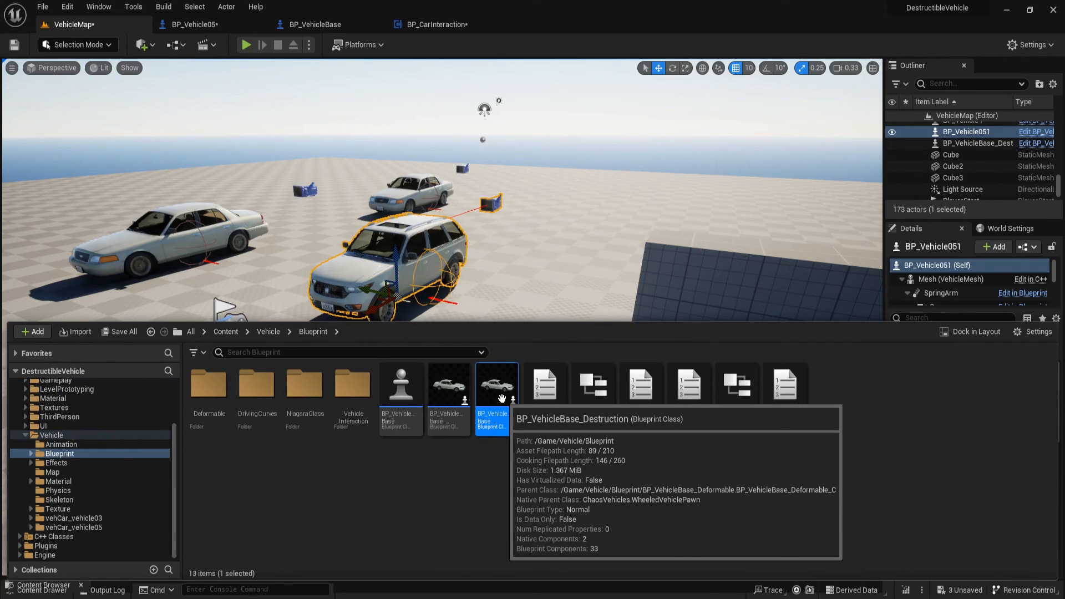
{"action": "left_click", "coordinate": [115, 518]}
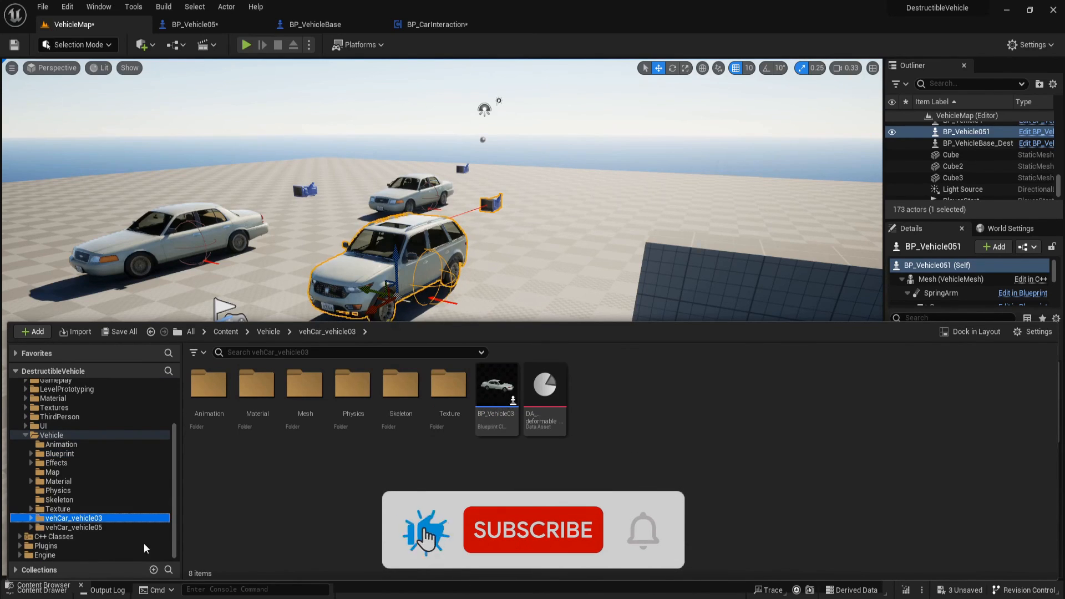
{"action": "left_click", "coordinate": [104, 527]}
{"action": "left_click", "coordinate": [496, 388]}
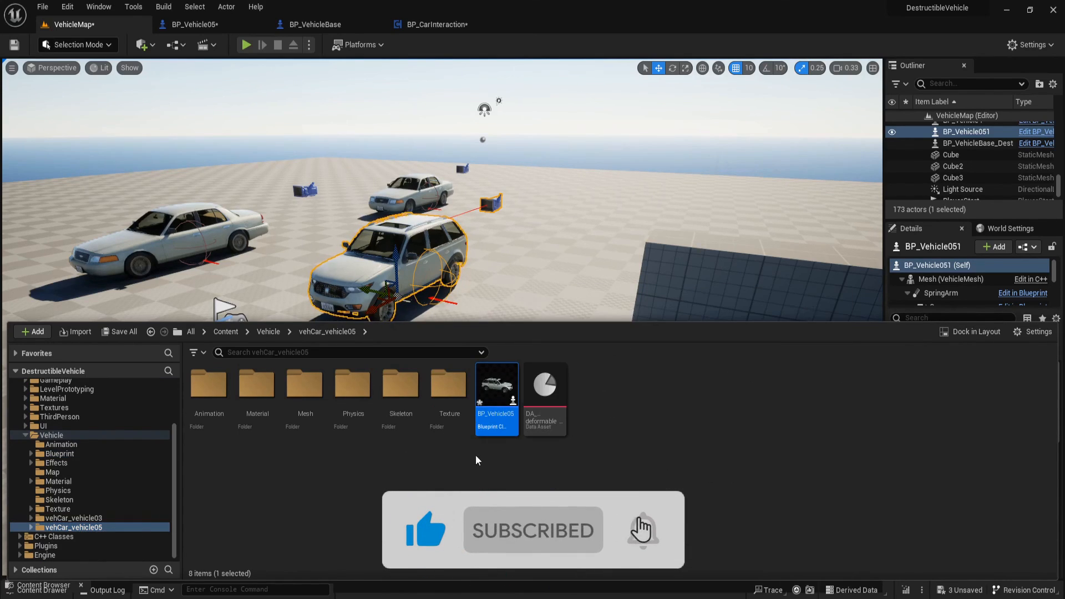
Start another play session of VehicleMap and get the character into the SUV's driver seat
{"action": "left_click", "coordinate": [533, 171]}
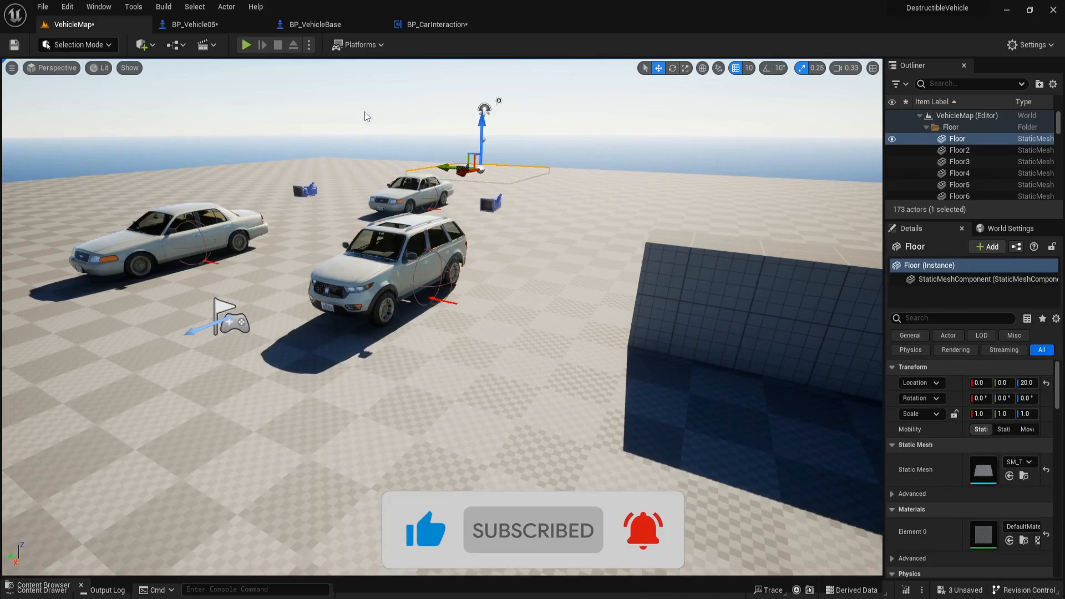
{"action": "left_click", "coordinate": [246, 45]}
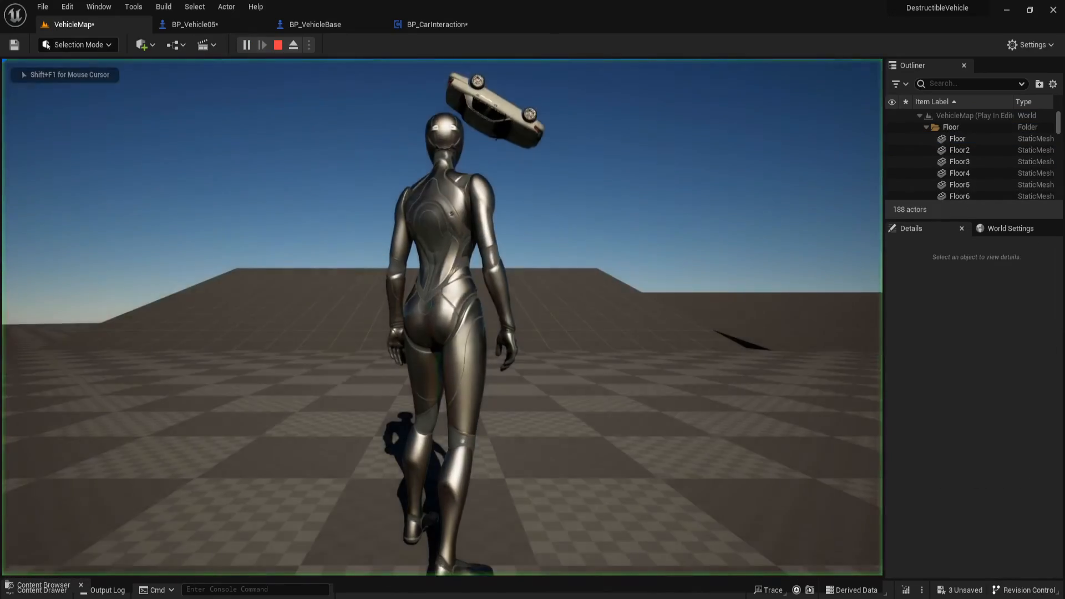
{"action": "key", "text": "w"}
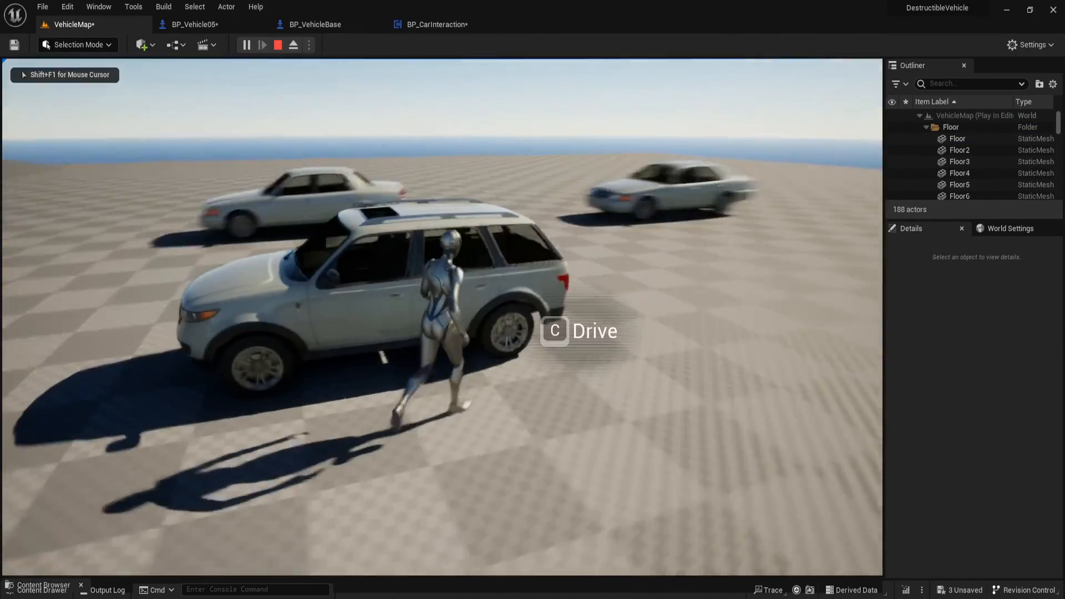
{"action": "key", "text": "c"}
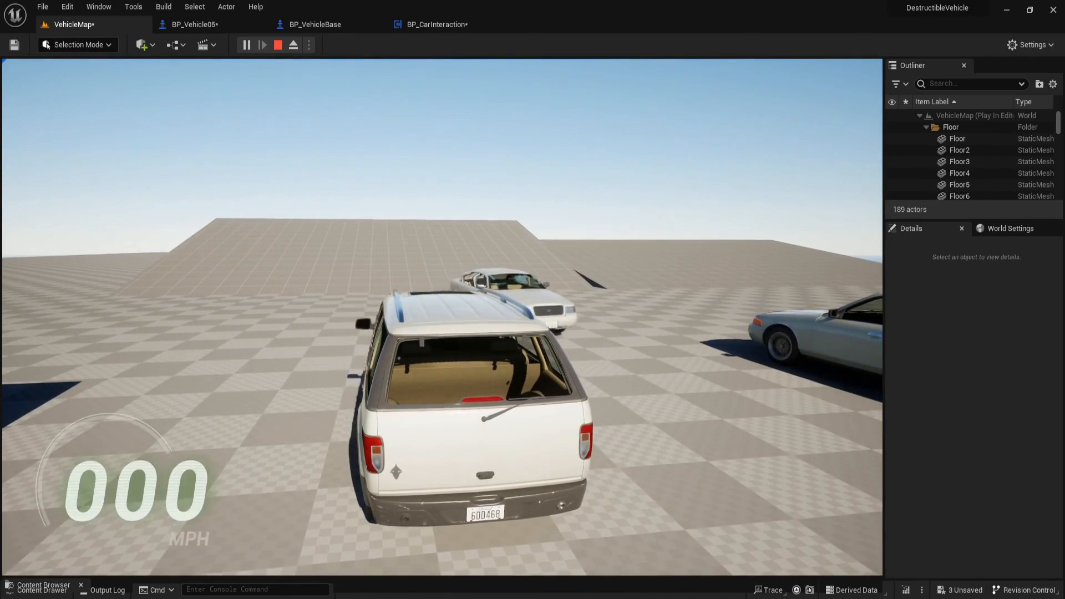
Drive the SUV into the wall to test its front-end damage, and back it away
{"action": "key", "text": "w"}
{"action": "key", "text": "a"}
{"action": "key", "text": "w"}
{"action": "key", "text": "a"}
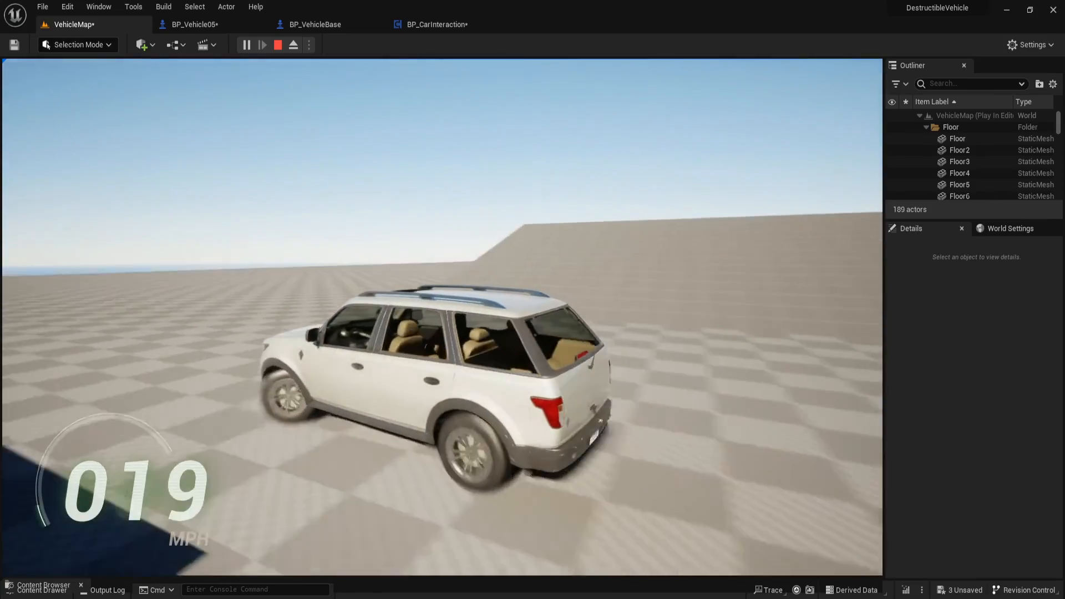
{"action": "key", "text": "s"}
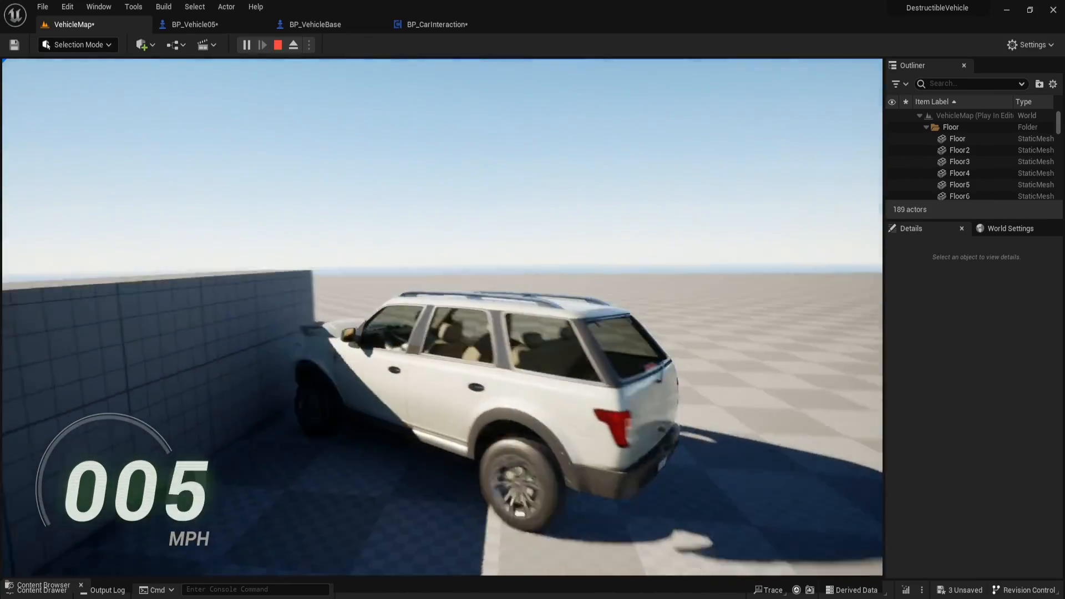
{"action": "key", "text": "w"}
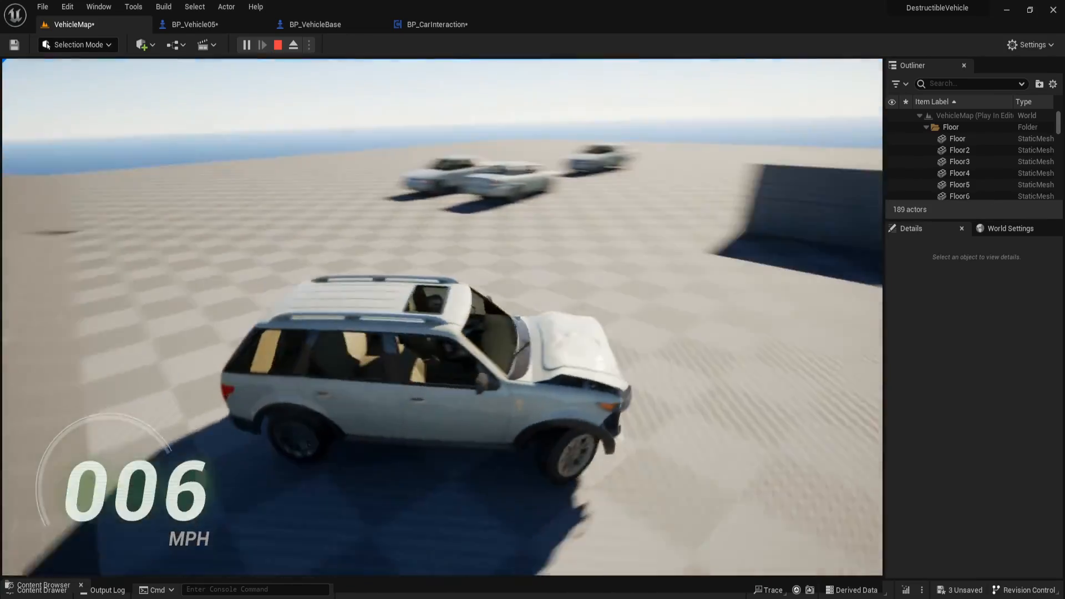
Turn the damaged SUV around and drive it into the group of parked sedans to test collision damage on both sides
{"action": "key", "text": "w"}
{"action": "key", "text": "a"}
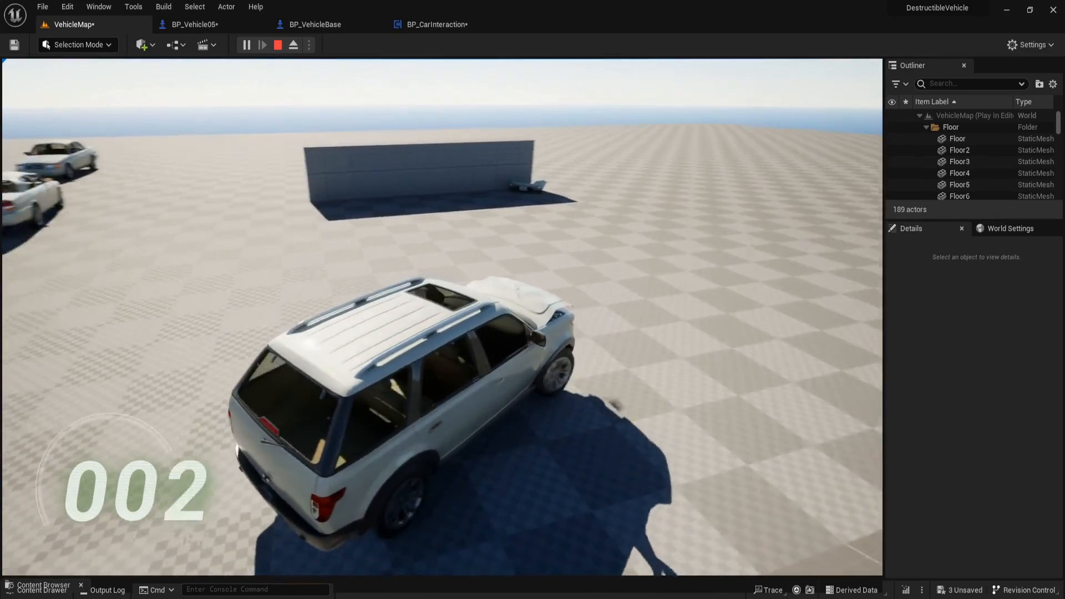
{"action": "key", "text": "w"}
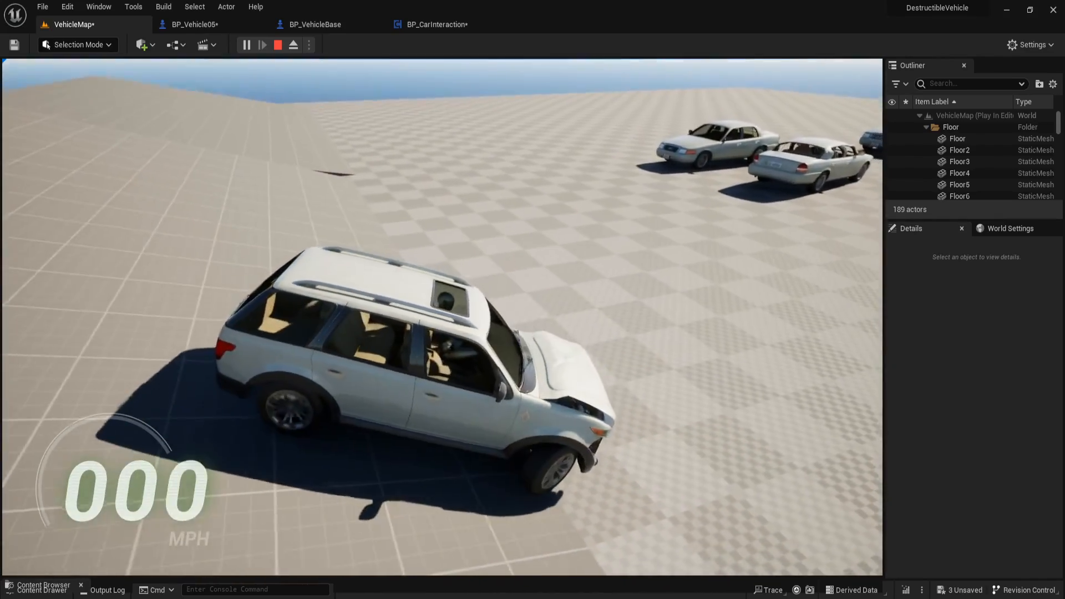
{"action": "key", "text": "a"}
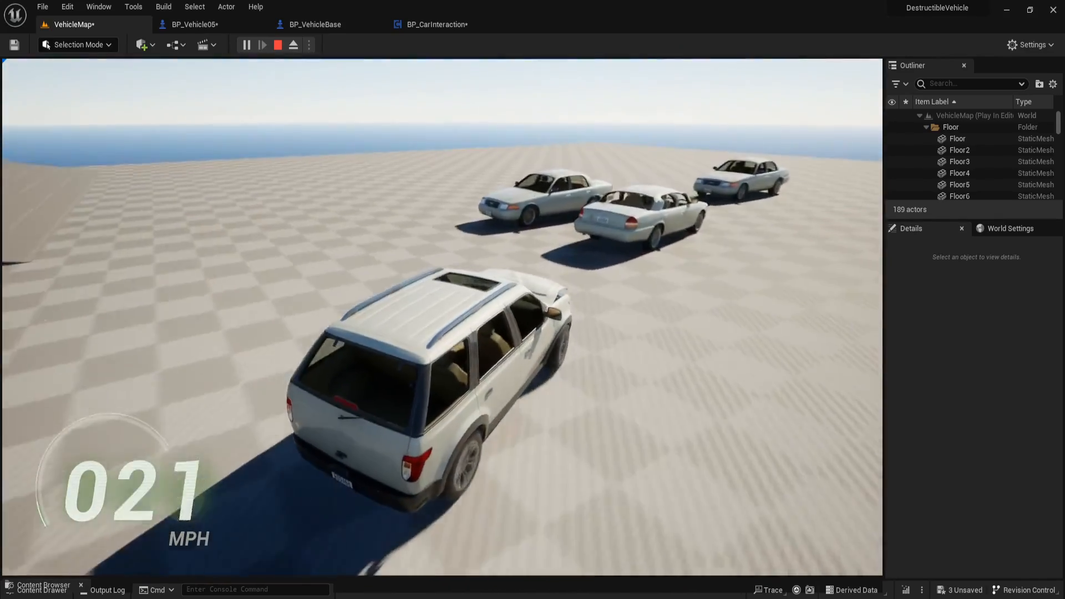
{"action": "key", "text": "w"}
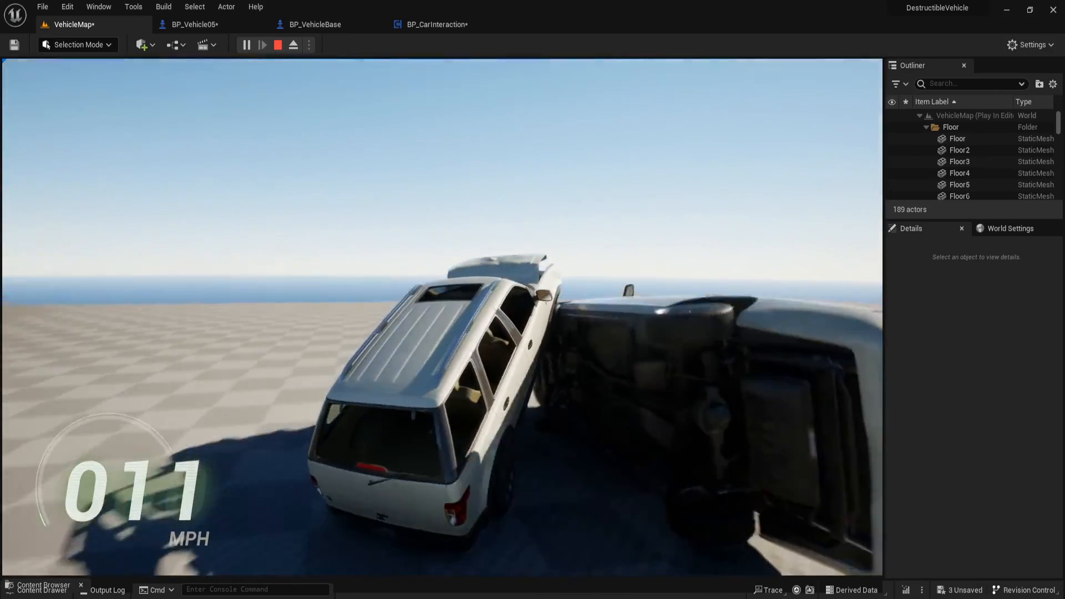
{"action": "key", "text": "w"}
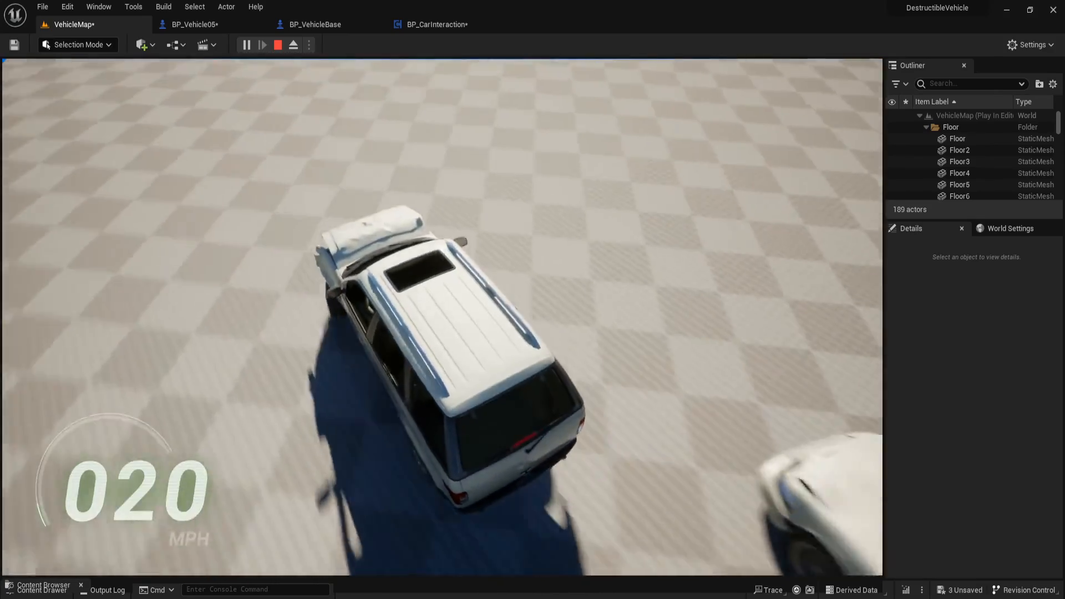
{"action": "key", "text": "w"}
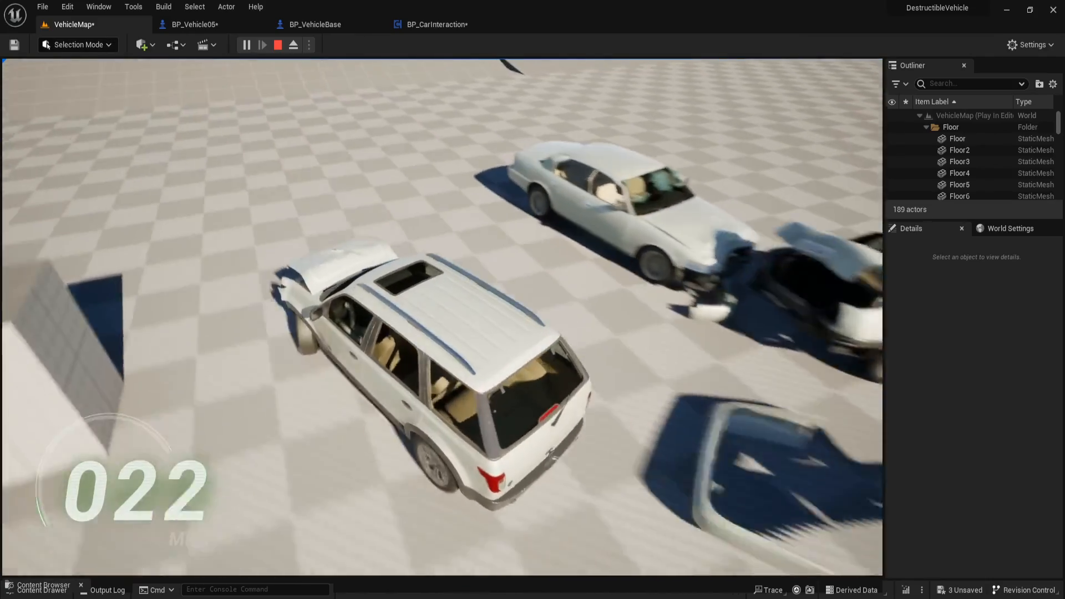
Steer the SUV around past the wall, ram the remaining intact sedan near the floor's edge, and back away from it
{"action": "key", "text": "d"}
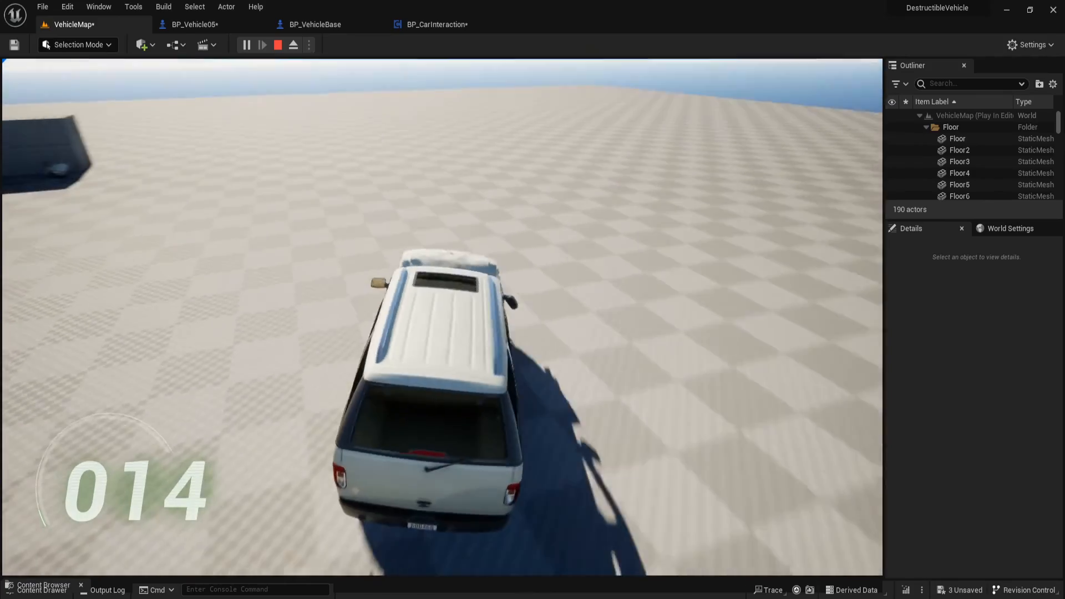
{"action": "key", "text": "d"}
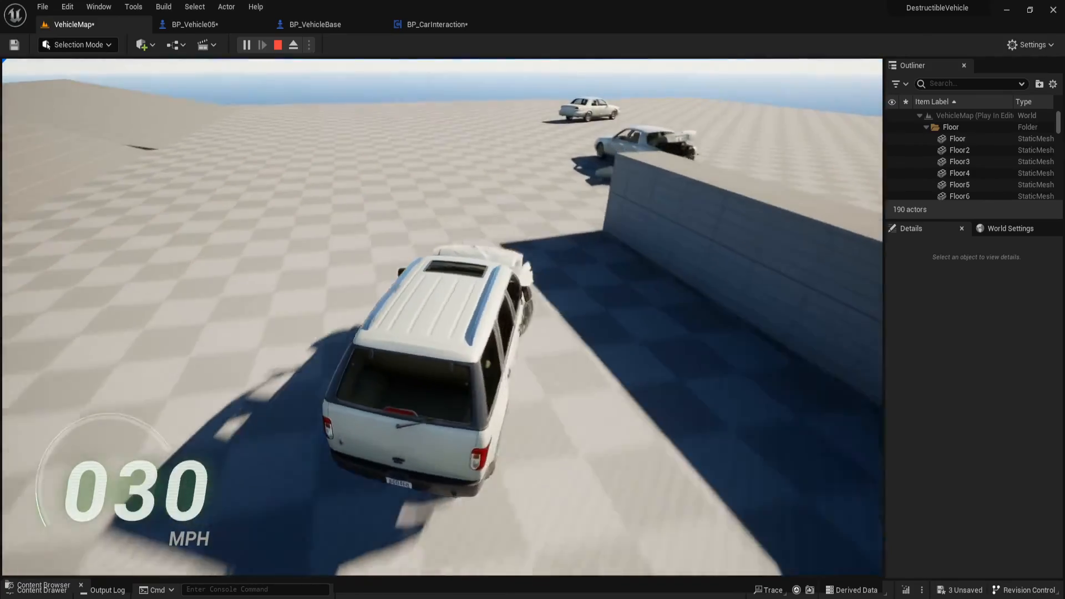
{"action": "key", "text": "a"}
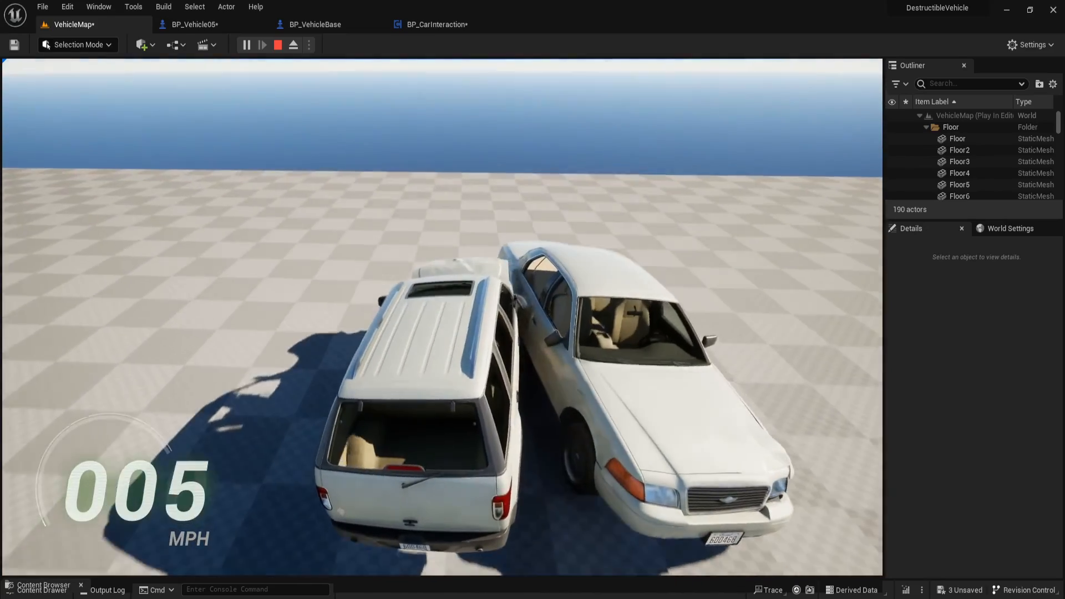
{"action": "key", "text": "w"}
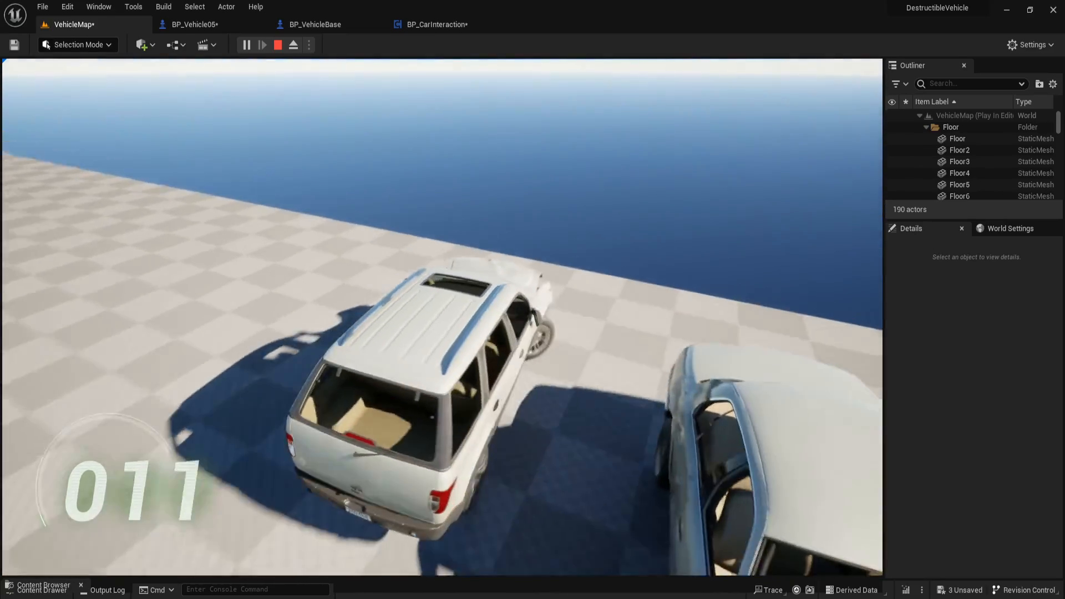
{"action": "key", "text": "s"}
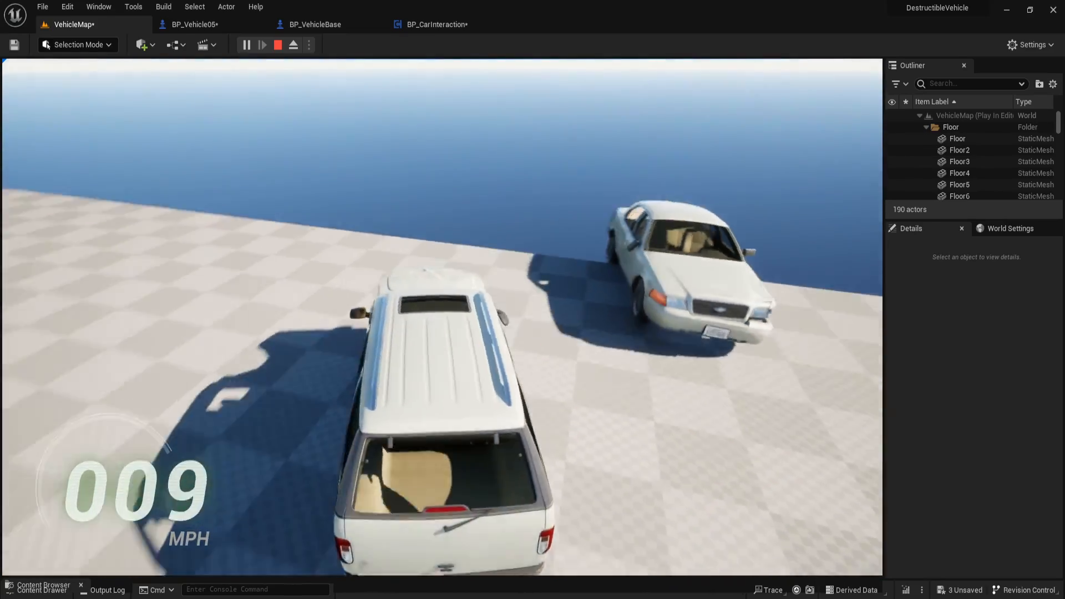